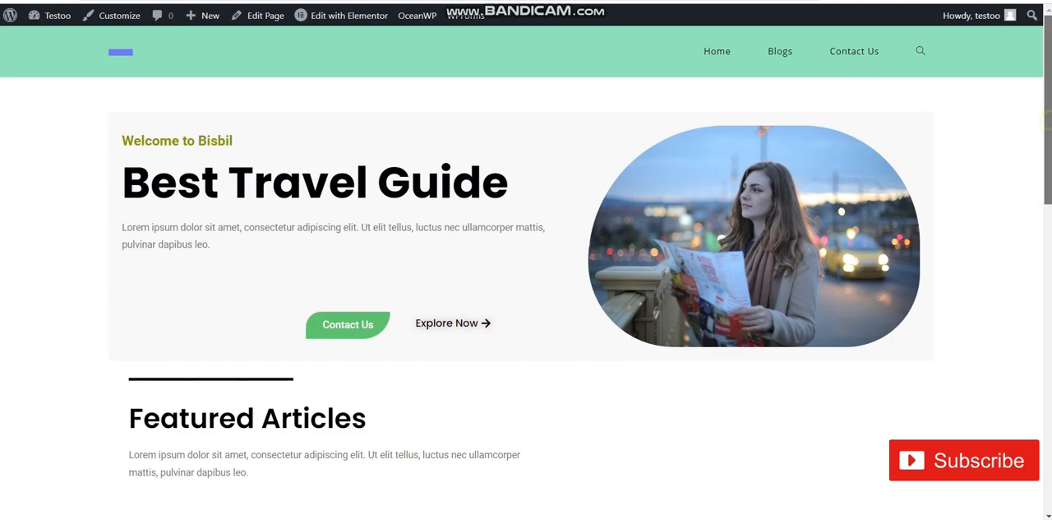
# Look through the home page's blog and accessories sections and open the Contact Us page from the hero section
pyautogui.scroll(-10, 526, 271)
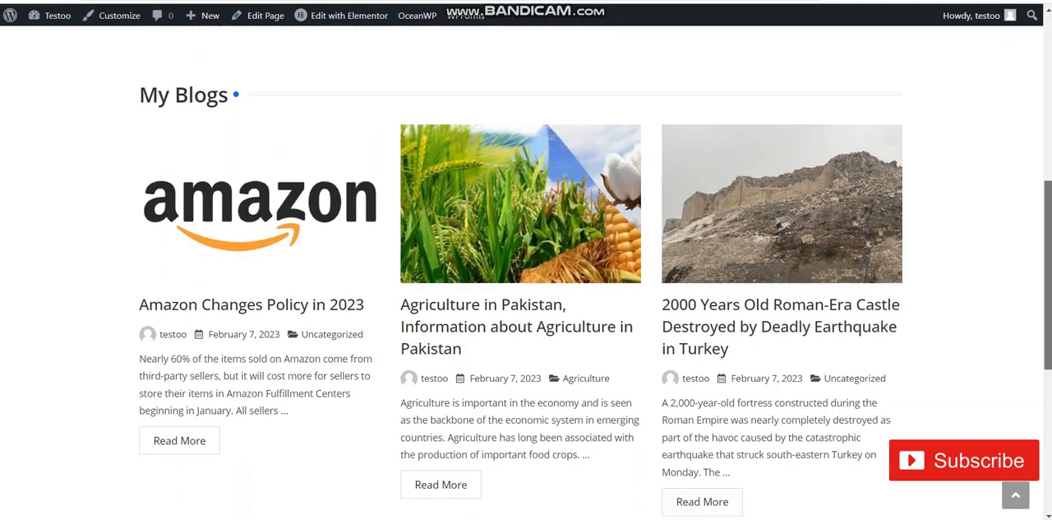
pyautogui.scroll(-2, 526, 272)
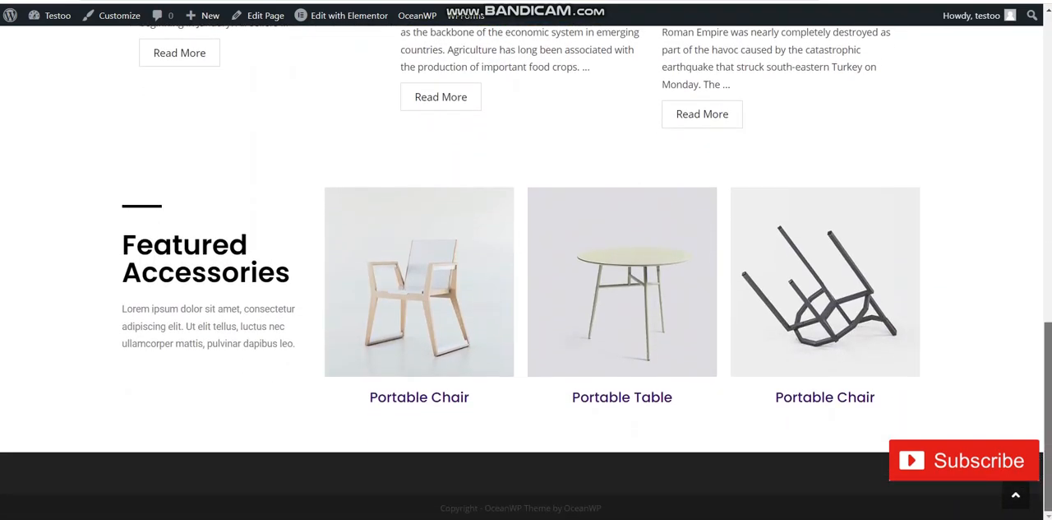
pyautogui.scroll(9, 527, 271)
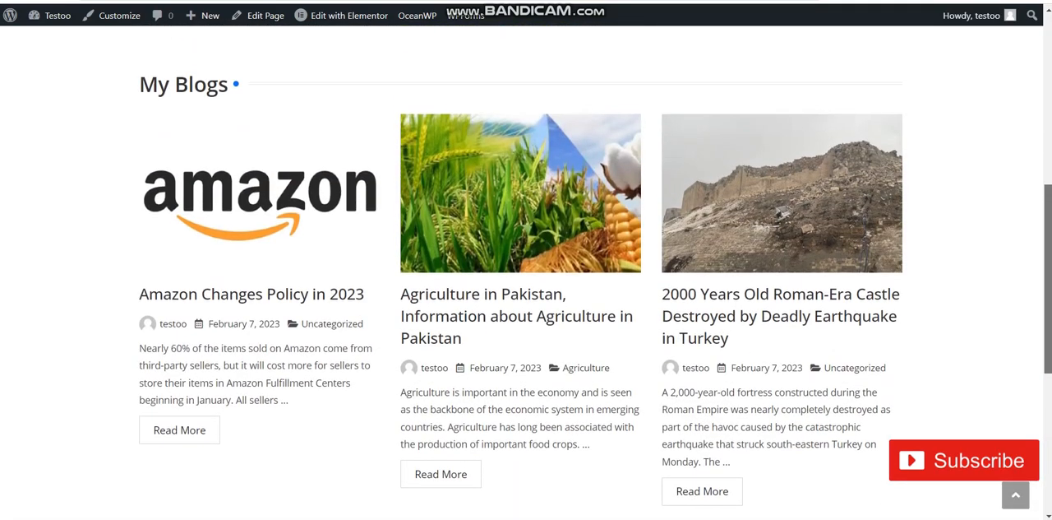
pyautogui.scroll(3, 526, 271)
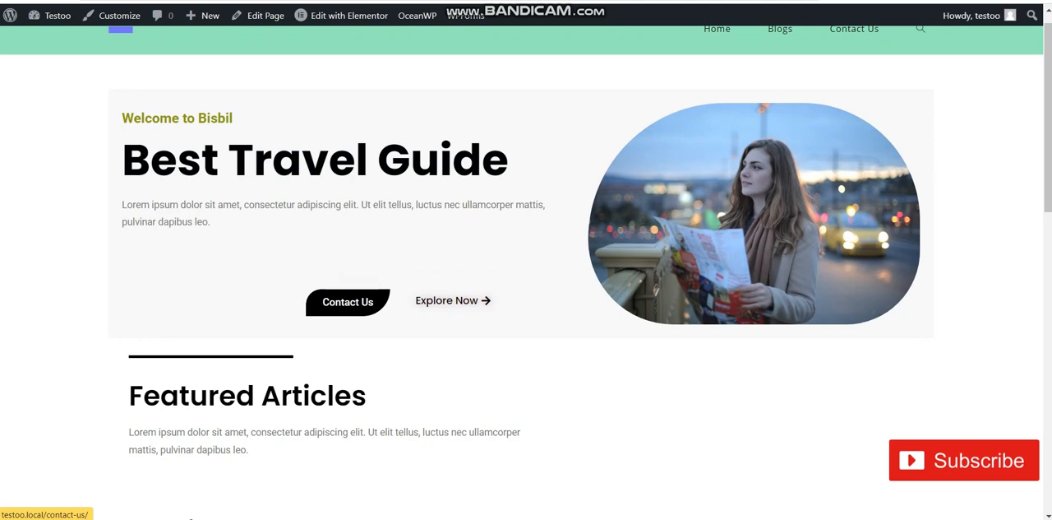
pyautogui.click(348, 301)
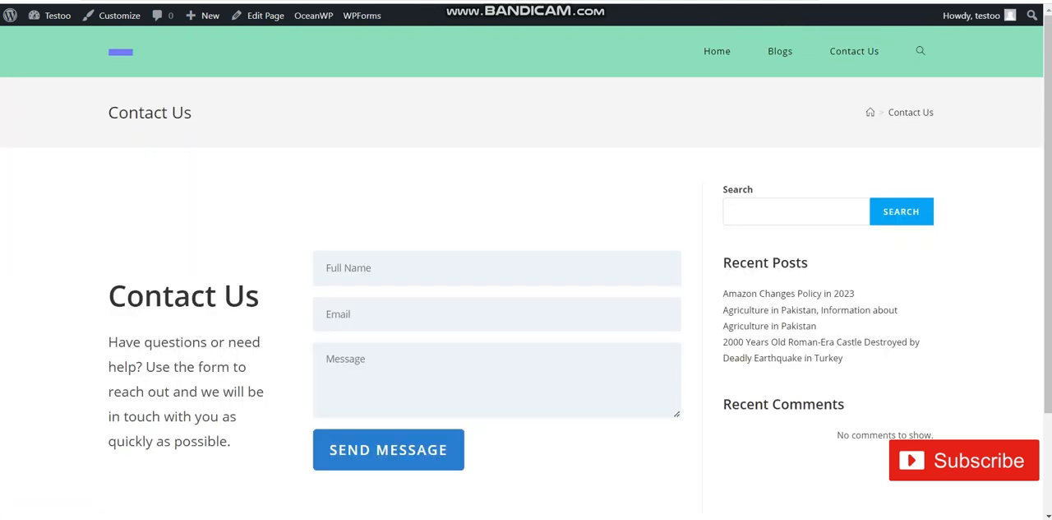
# Search the site for "aGRICULTURE" and open the article Agriculture in Pakistan, Information about Agriculture in Pakistan
pyautogui.click(920, 51)
pyautogui.write('aGRICUL')
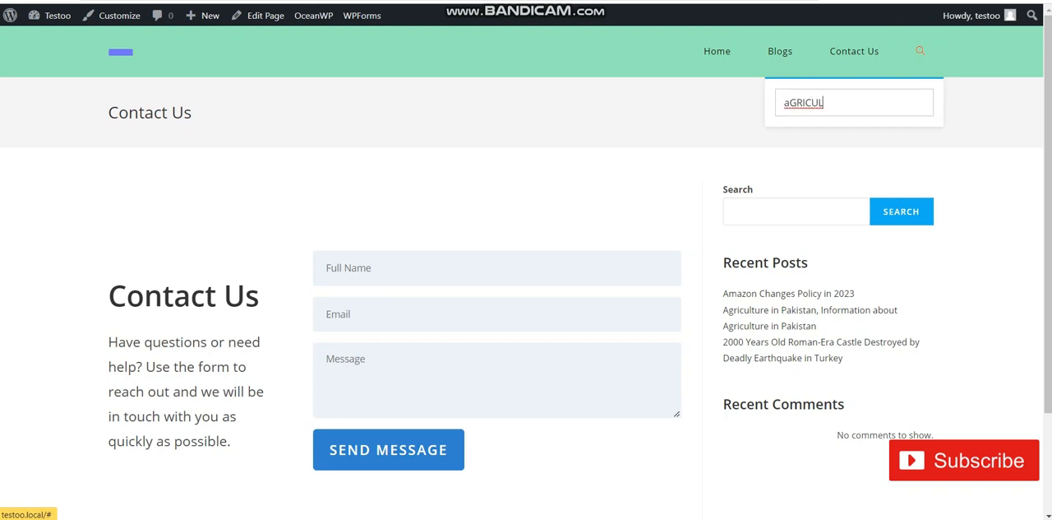
pyautogui.write('TURE')
pyautogui.press('Return')
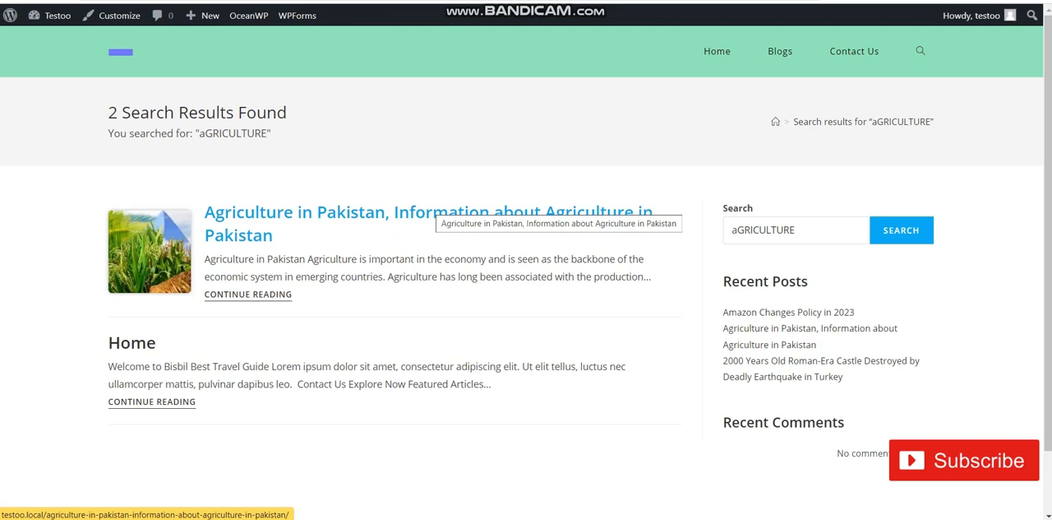
pyautogui.click(435, 212)
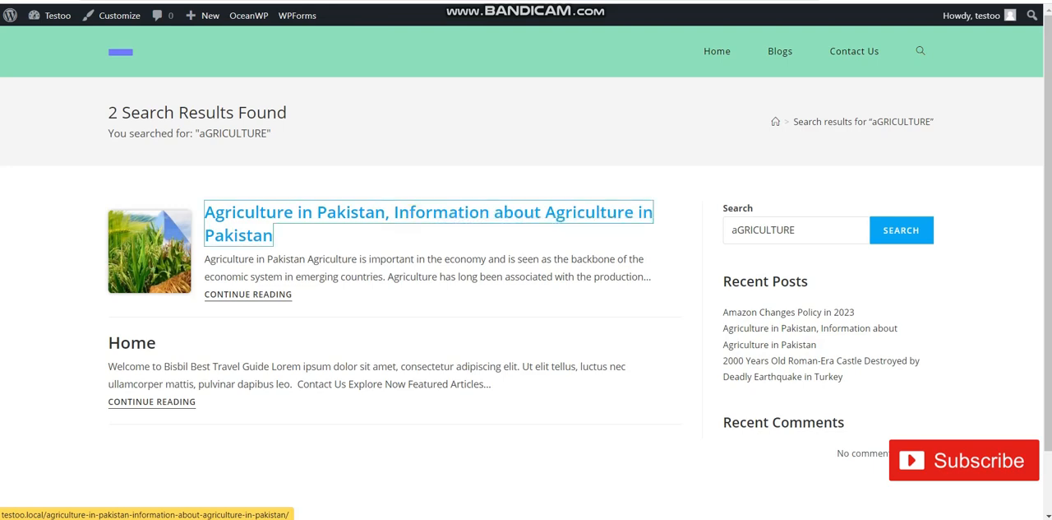
# Post the comment "gREAT EFFORT" in the reply form at the end of the agriculture article
pyautogui.scroll(-6, 526, 271)
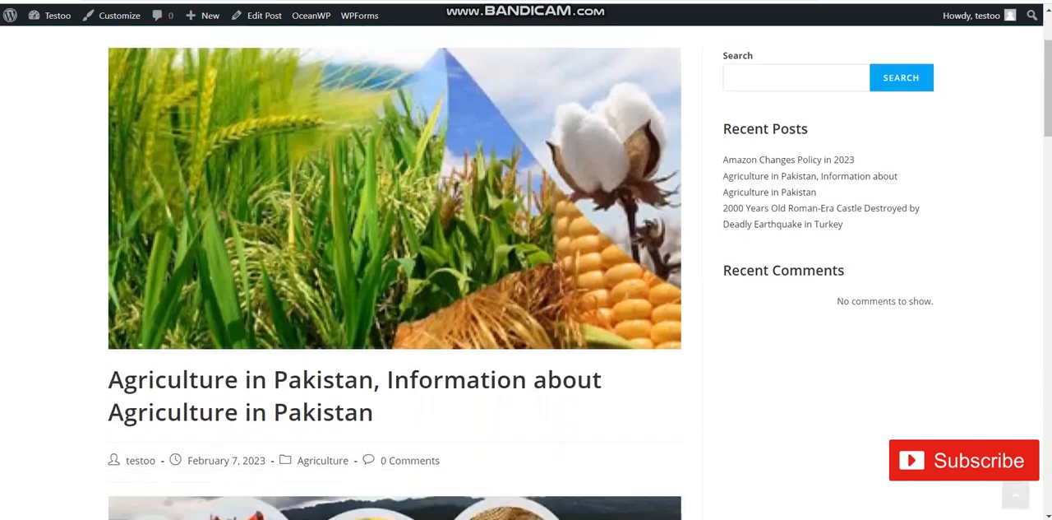
pyautogui.scroll(-15, 527, 272)
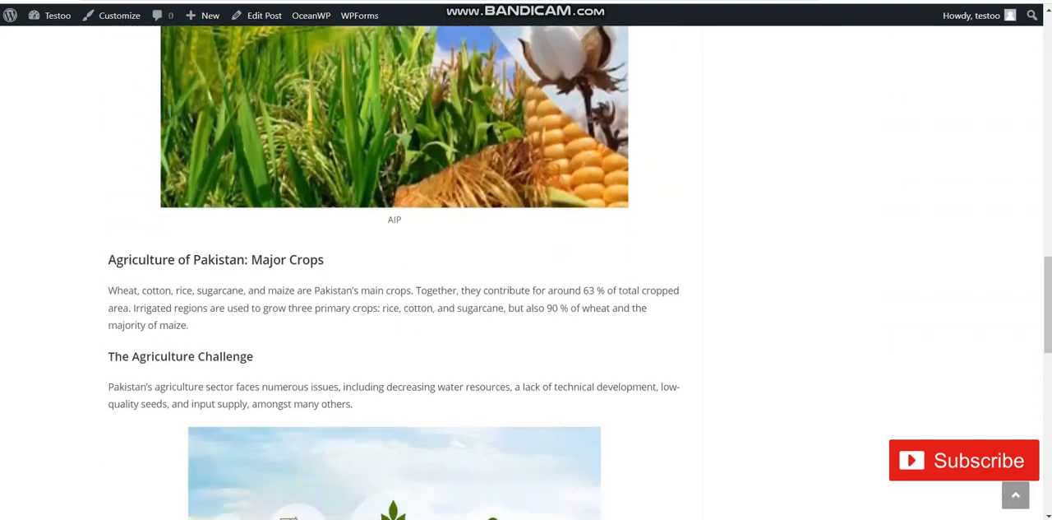
pyautogui.scroll(-8, 526, 271)
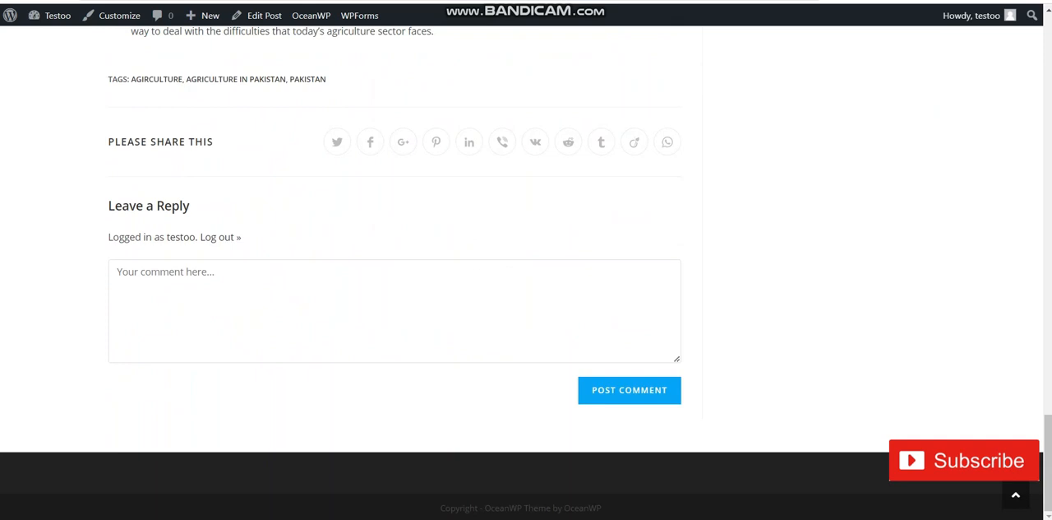
pyautogui.click(370, 295)
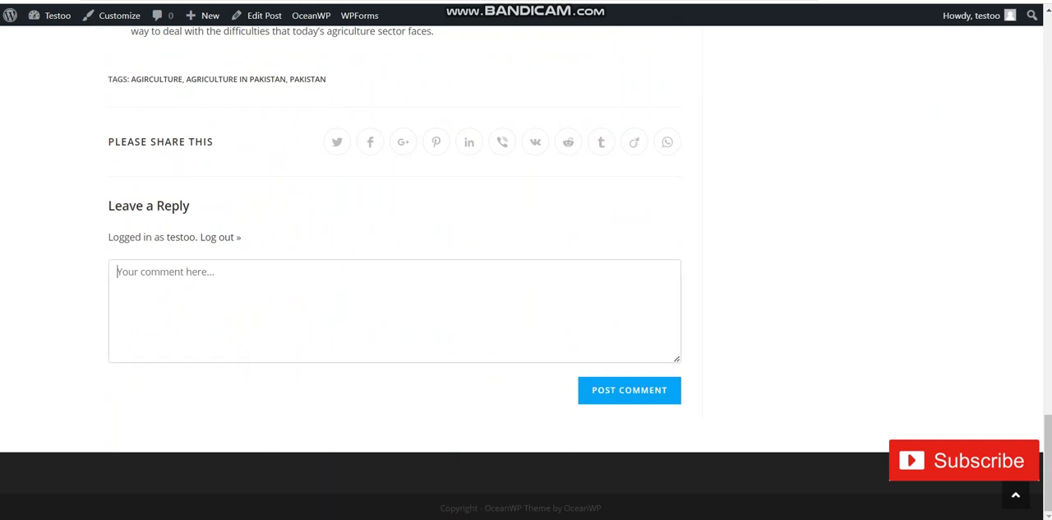
pyautogui.write('gREA')
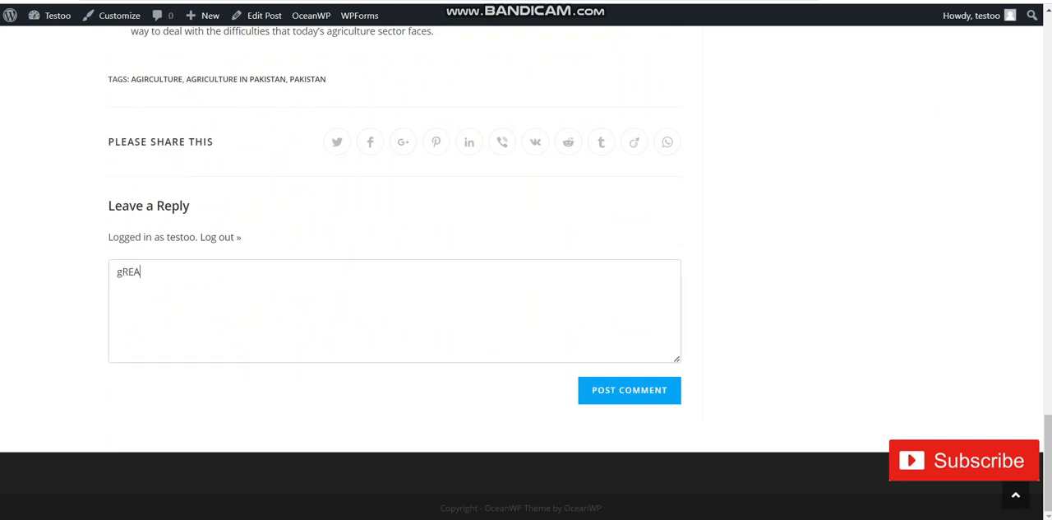
pyautogui.write('T EFFORT')
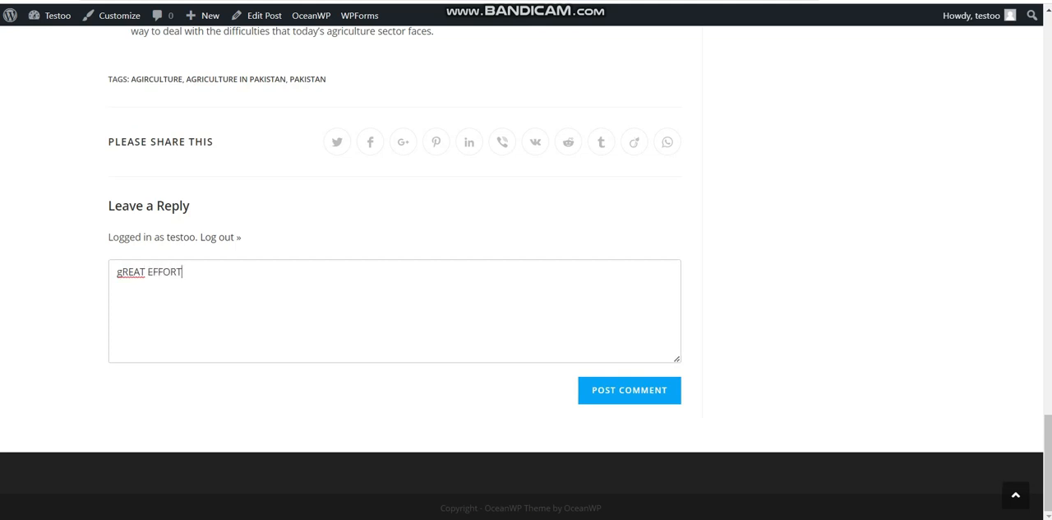
pyautogui.click(630, 386)
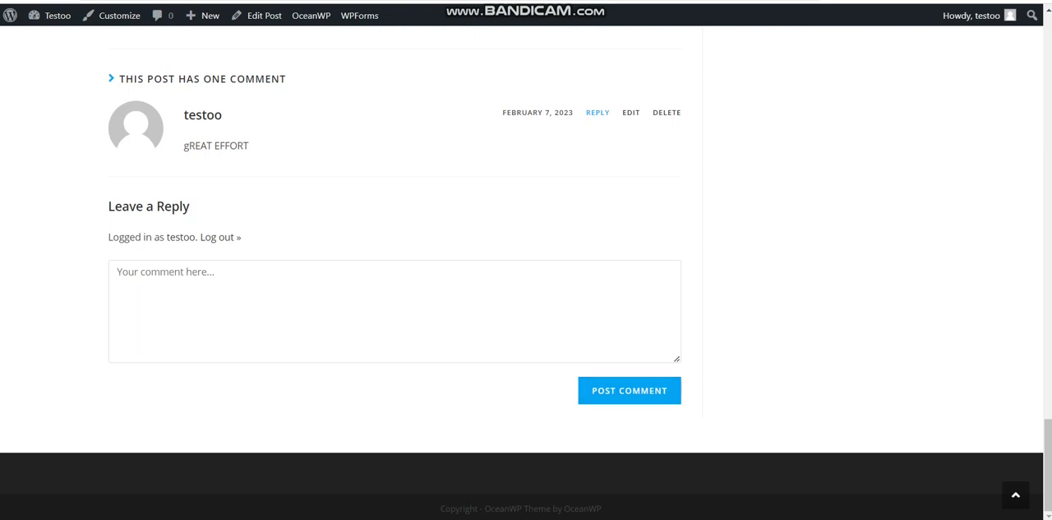
# Review the posted comment and the article, and return to the site's home page through the header logo
pyautogui.moveTo(280, 135); pyautogui.dragTo(184, 136)
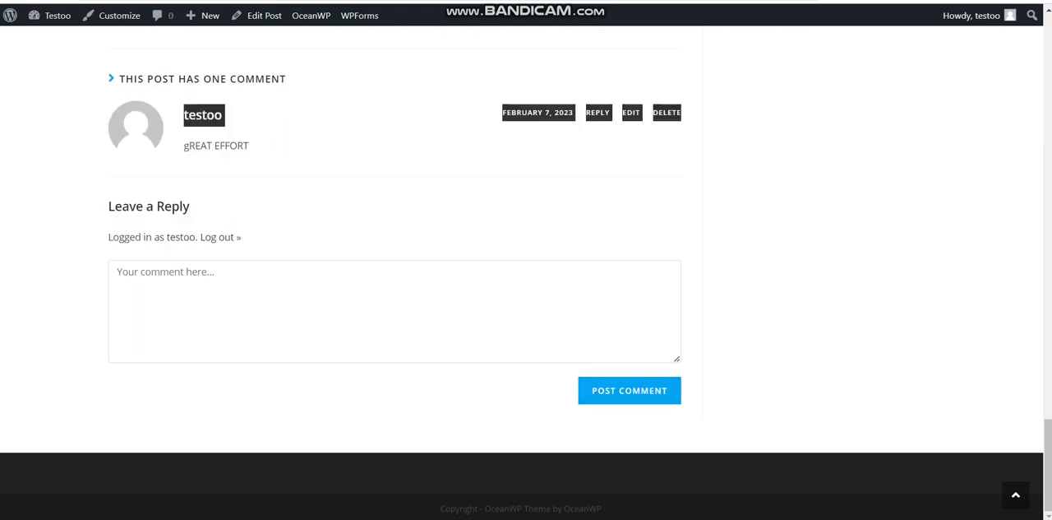
pyautogui.scroll(10, 394, 272)
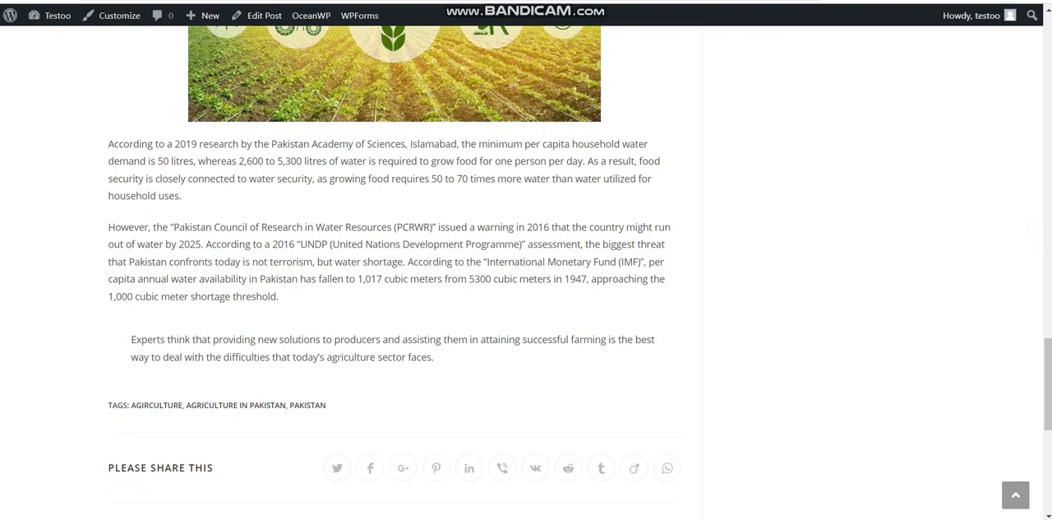
pyautogui.scroll(15, 395, 272)
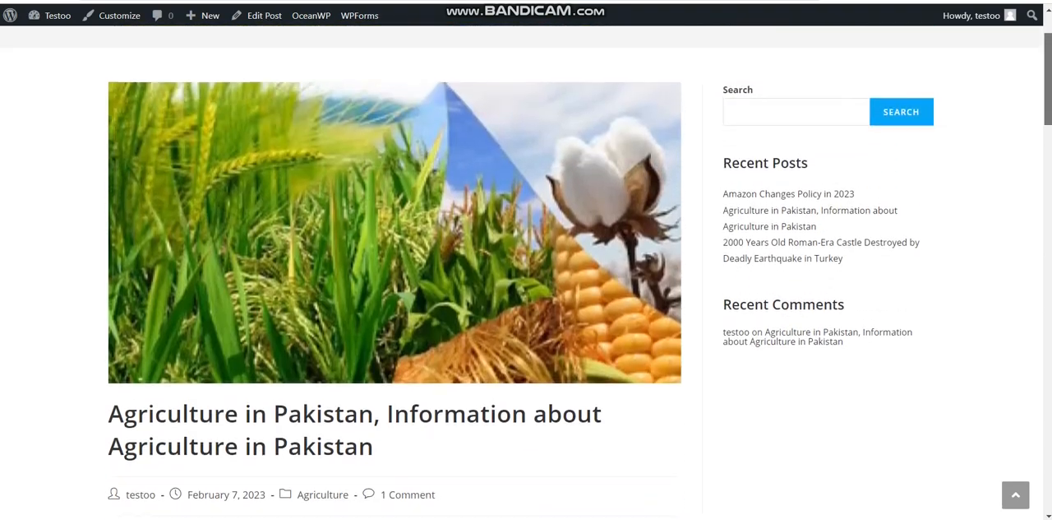
pyautogui.scroll(3, 526, 271)
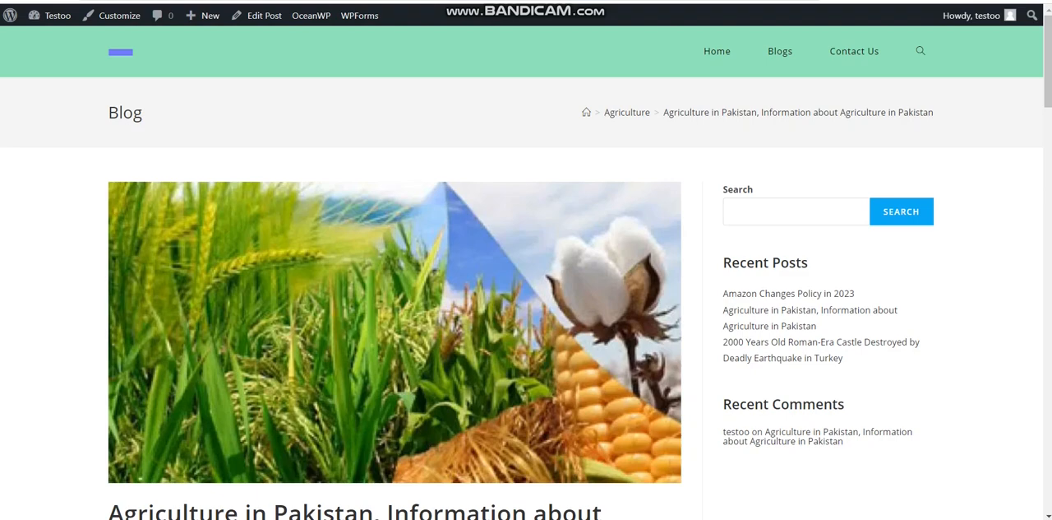
pyautogui.click(121, 52)
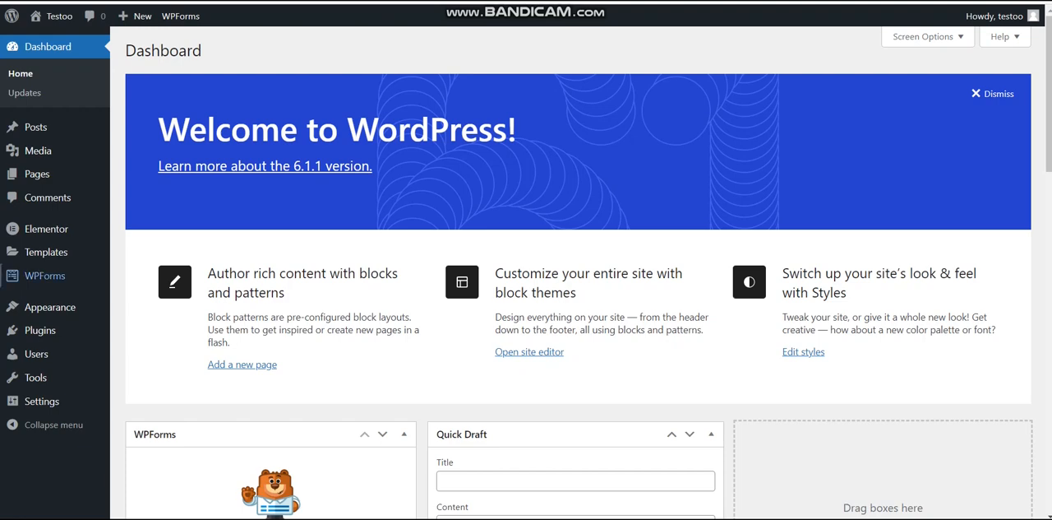
# Open the page for adding new themes in the WordPress admin and search the theme directory for "oceanwp"
pyautogui.moveTo(49, 306)
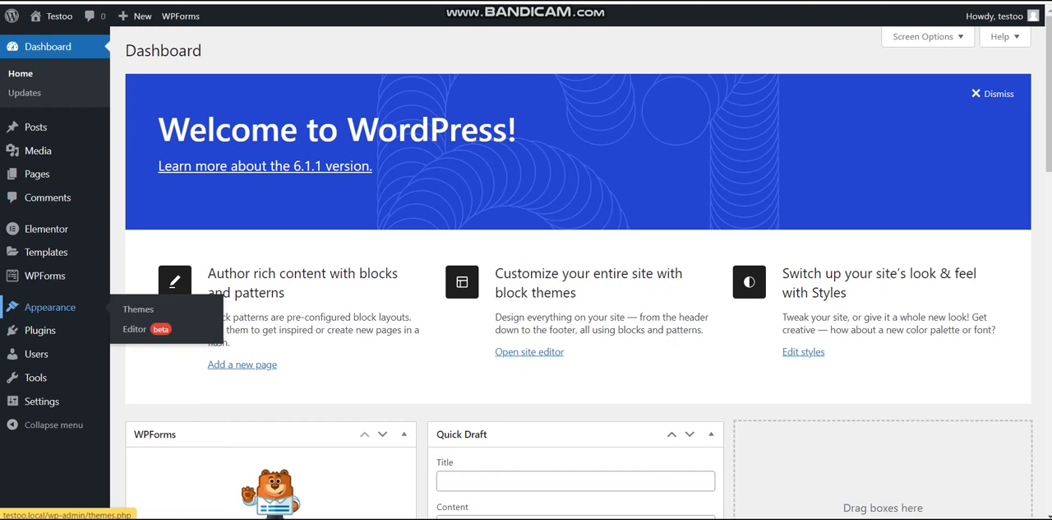
pyautogui.click(70, 309)
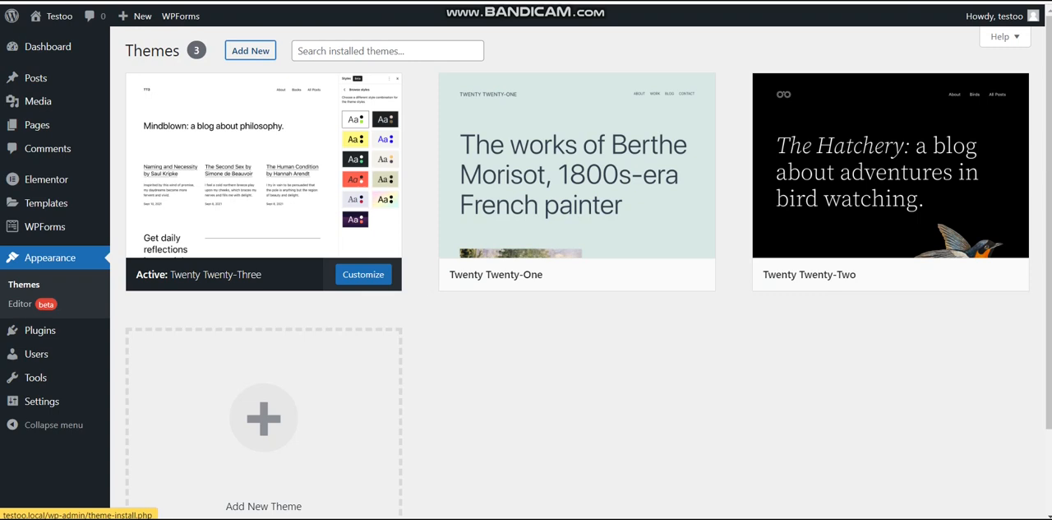
pyautogui.click(250, 50)
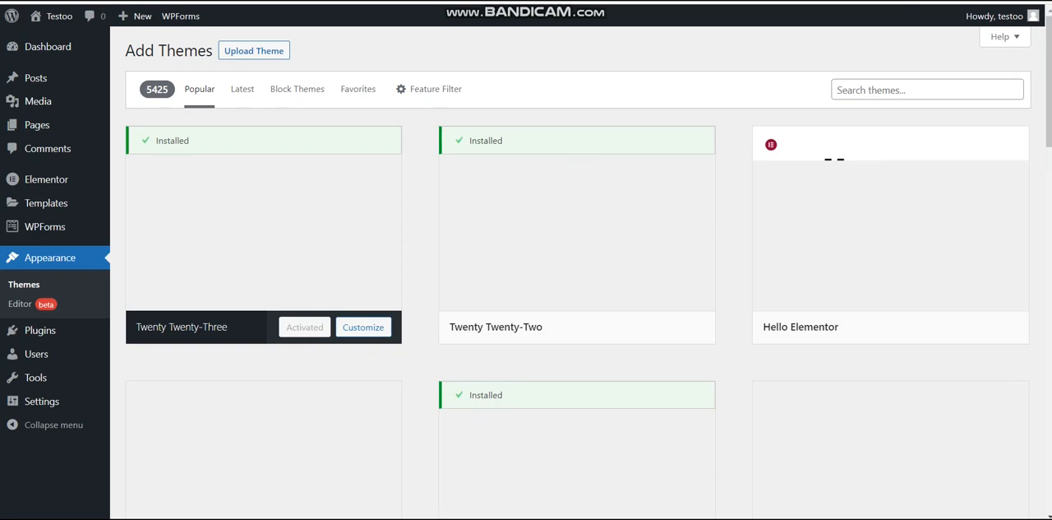
pyautogui.click(928, 90)
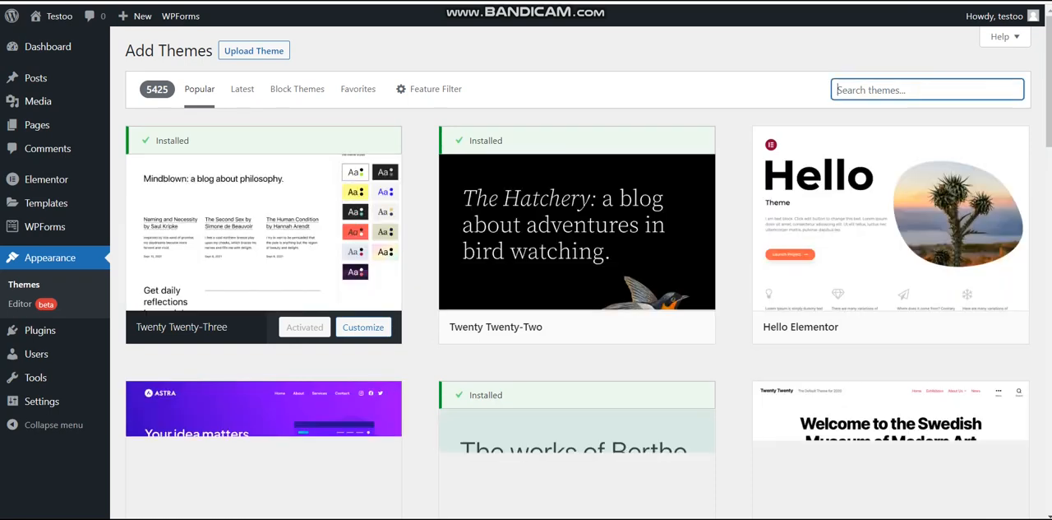
pyautogui.write('o')
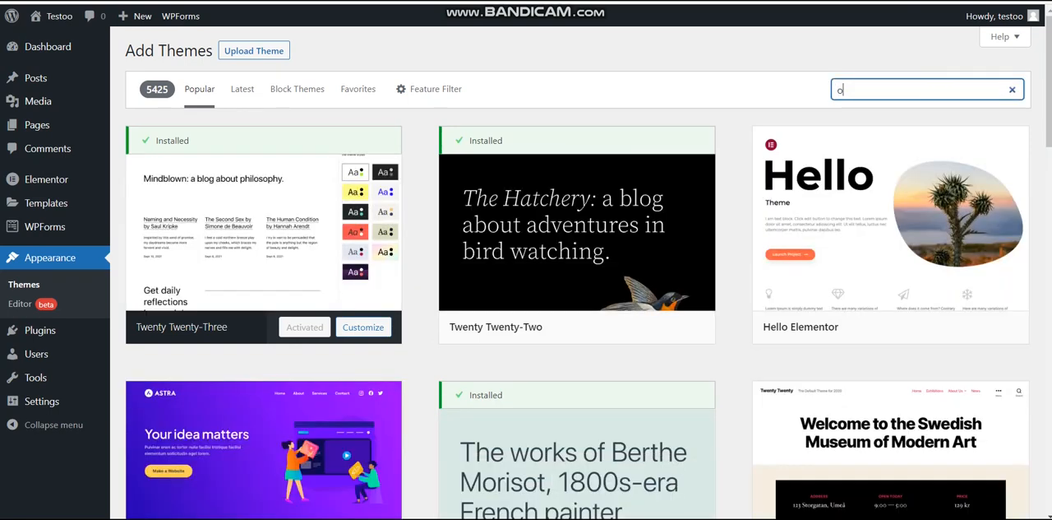
pyautogui.write('ceanwp')
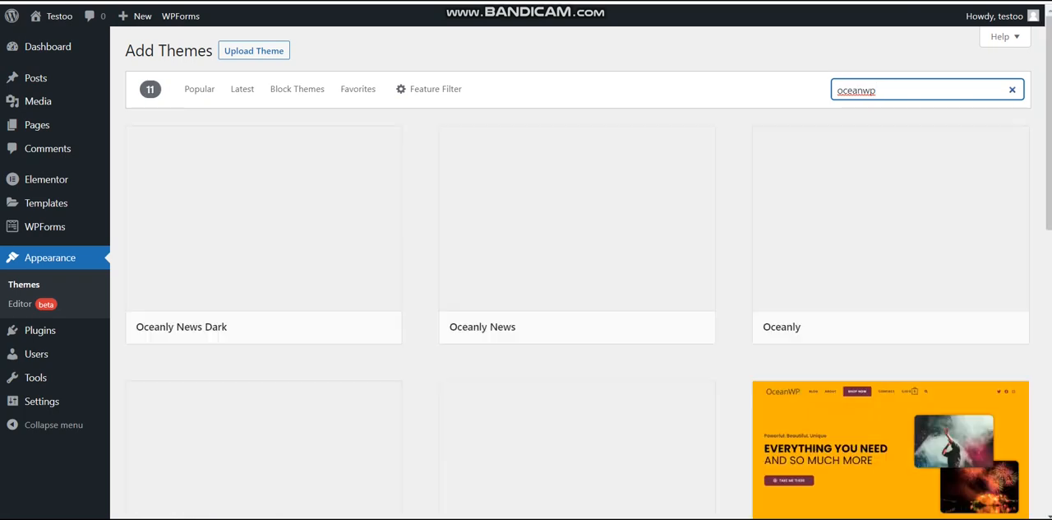
pyautogui.click(1051, 206)
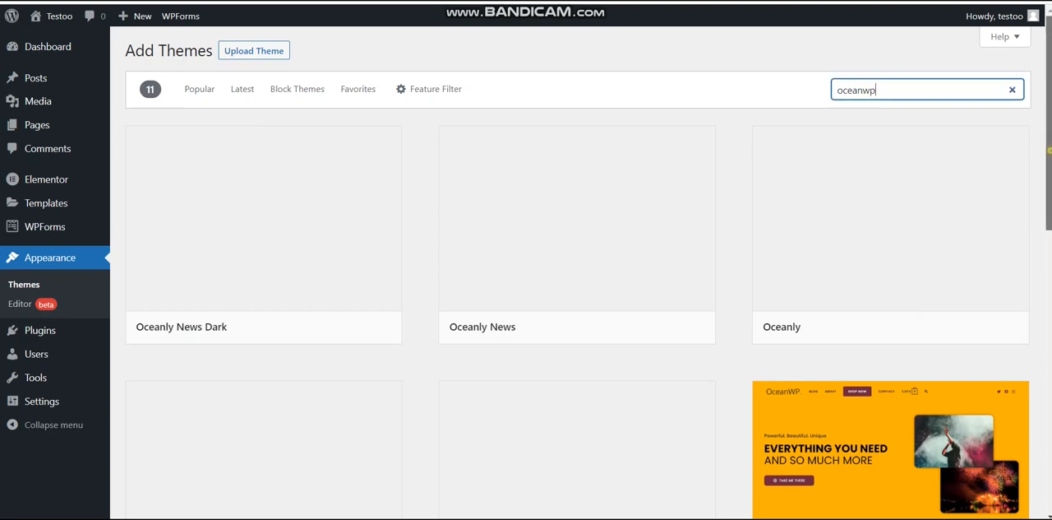
pyautogui.moveTo(1050, 207); pyautogui.dragTo(1050, 245)
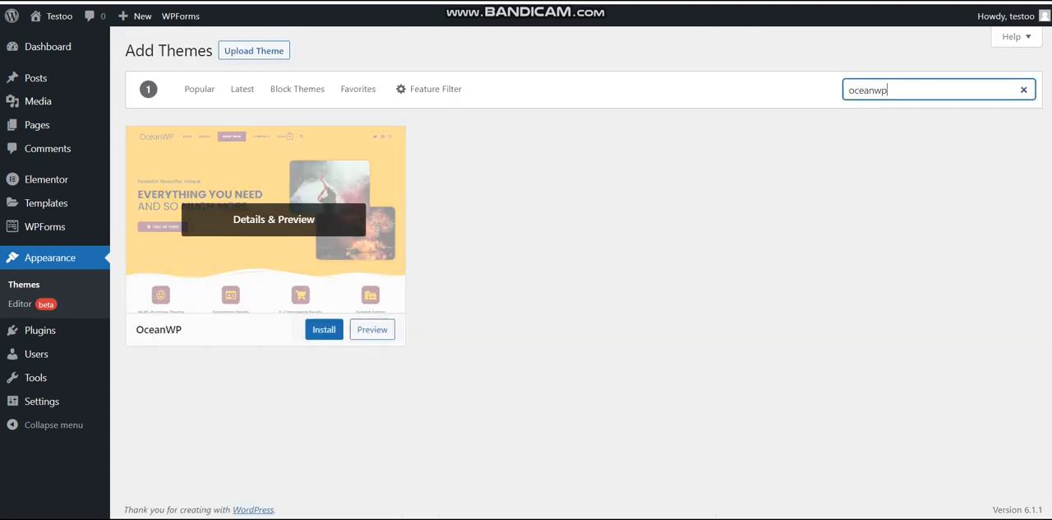
# Install and activate the OceanWP theme
pyautogui.click(307, 329)
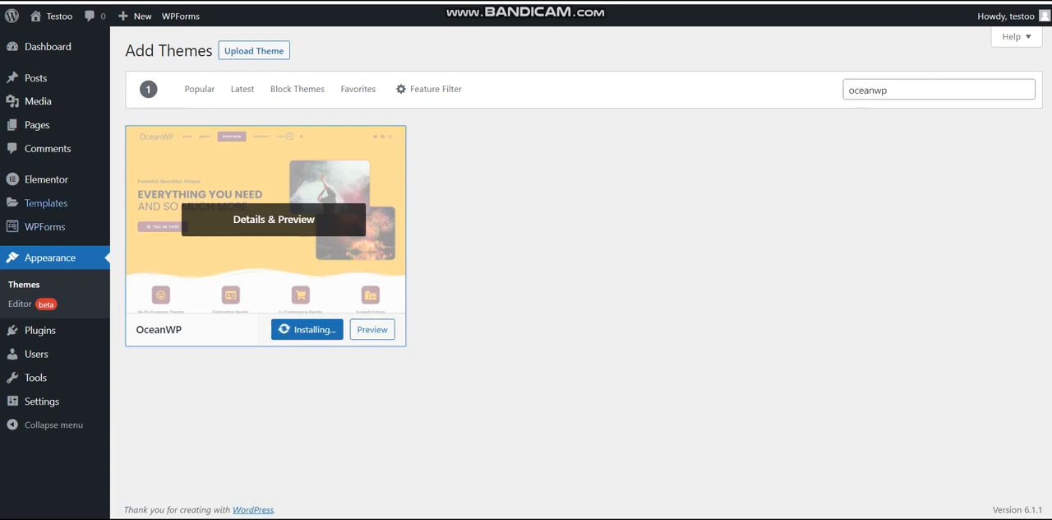
pyautogui.moveTo(46, 179)
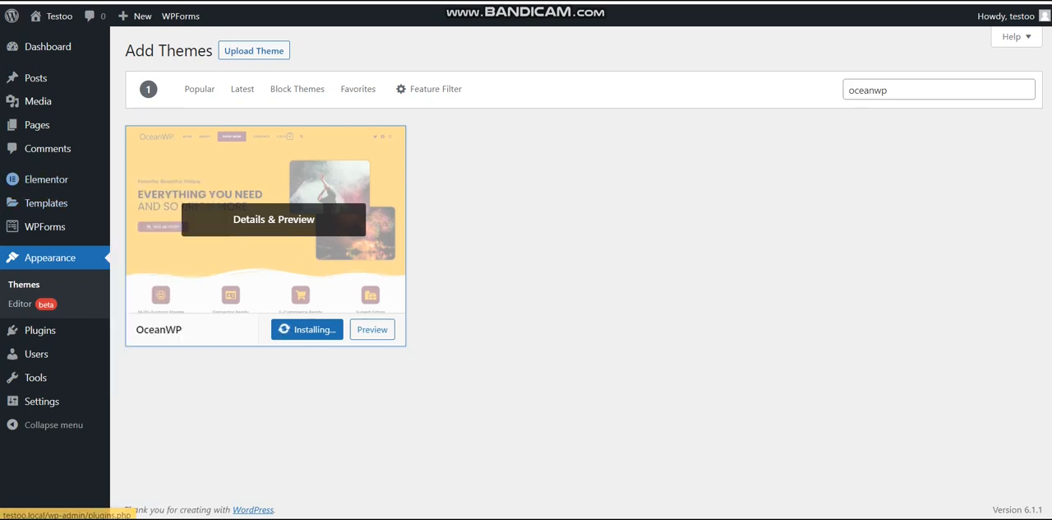
pyautogui.moveTo(45, 227)
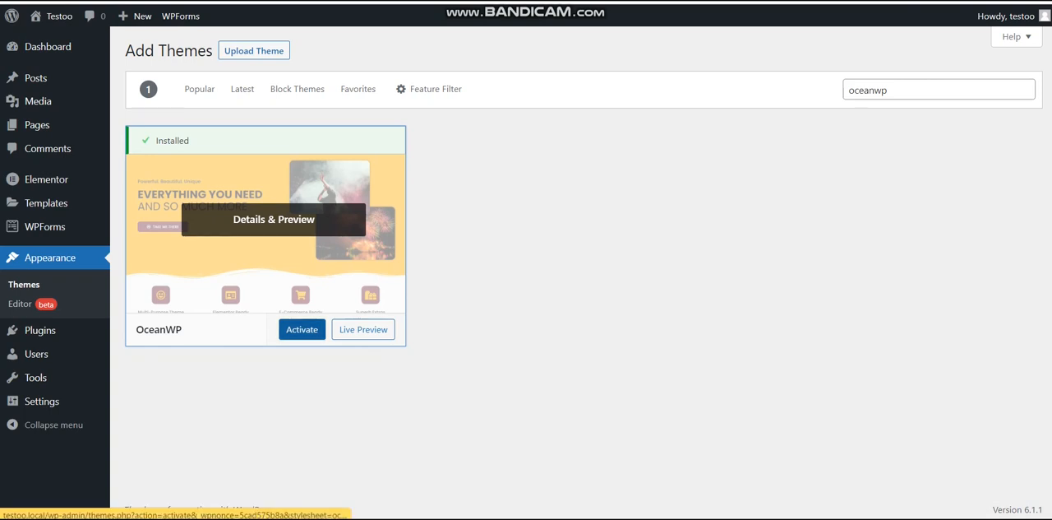
pyautogui.click(302, 328)
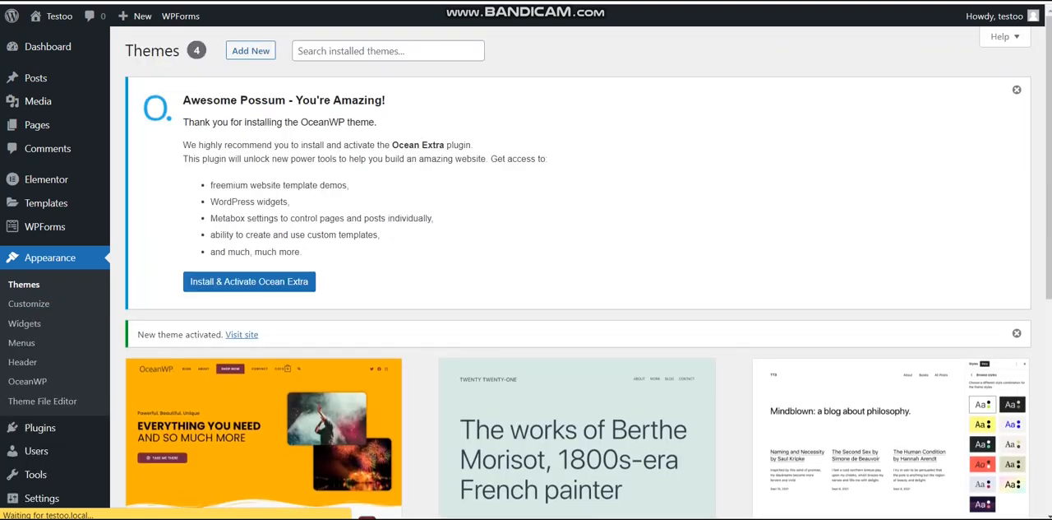
# Open the live Testoo site in a new browser tab to view it with the active theme
pyautogui.moveTo(54, 16)
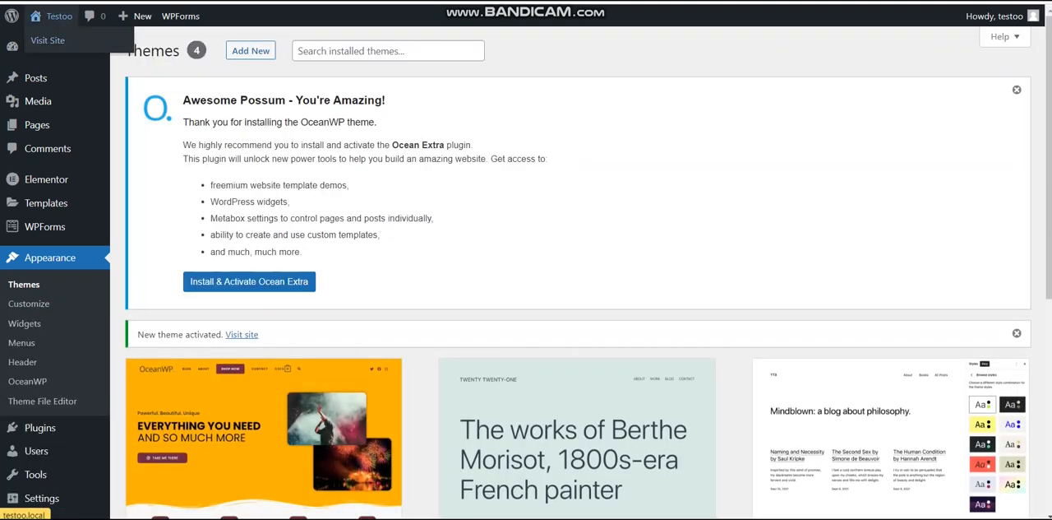
pyautogui.rightClick(72, 45)
pyautogui.click(105, 58)
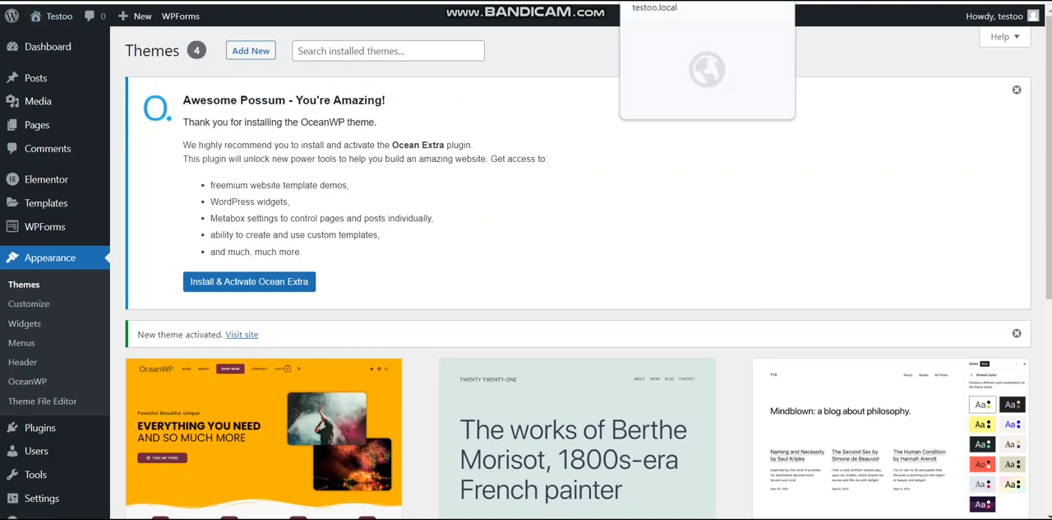
pyautogui.click(789, 1)
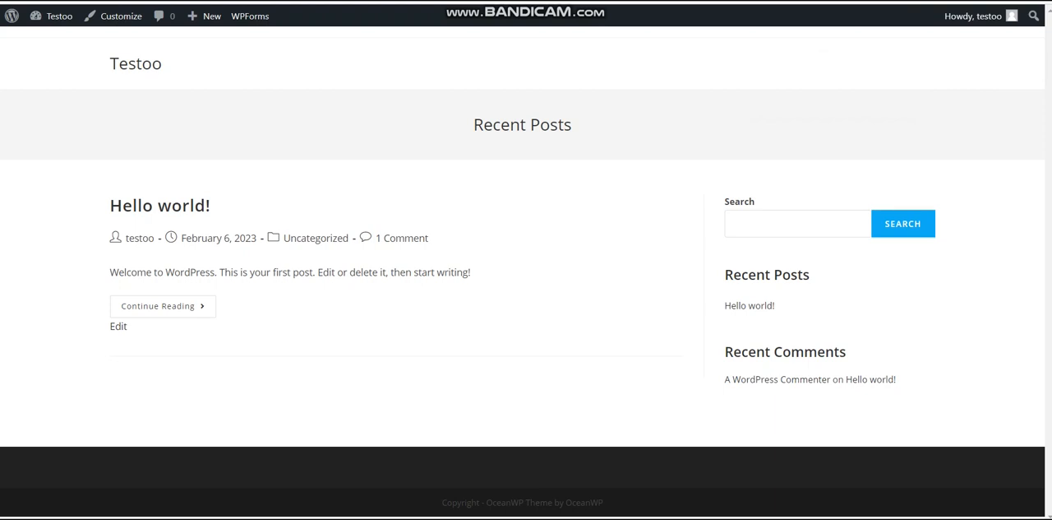
# Compare the site's earlier front page with its OceanWP version, and review the installed themes in the WordPress admin
pyautogui.click(666, 1)
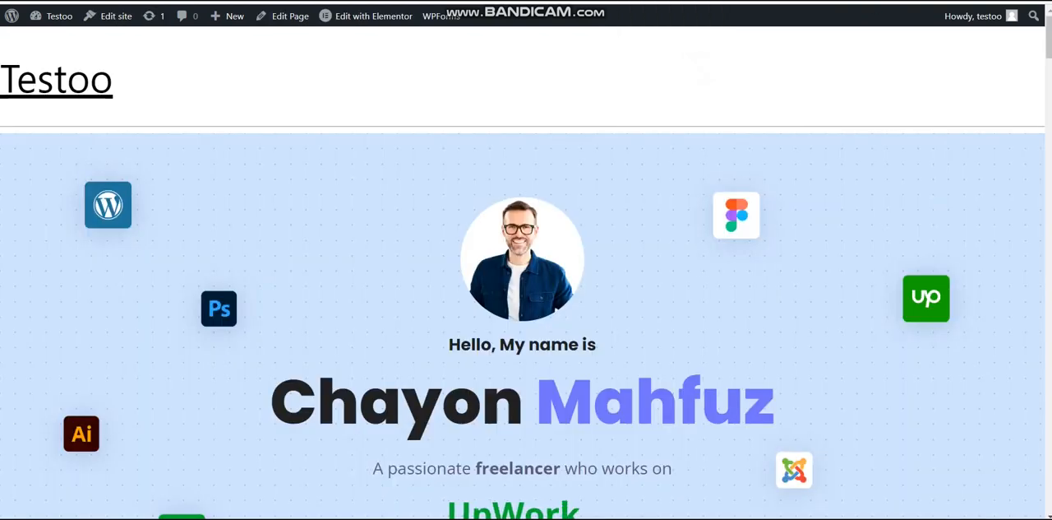
pyautogui.click(658, 2)
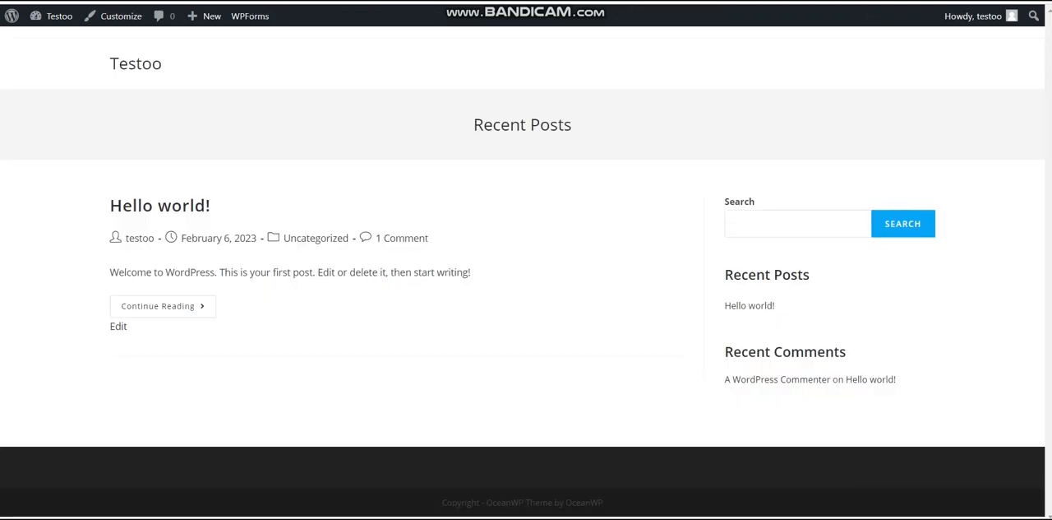
pyautogui.click(609, 2)
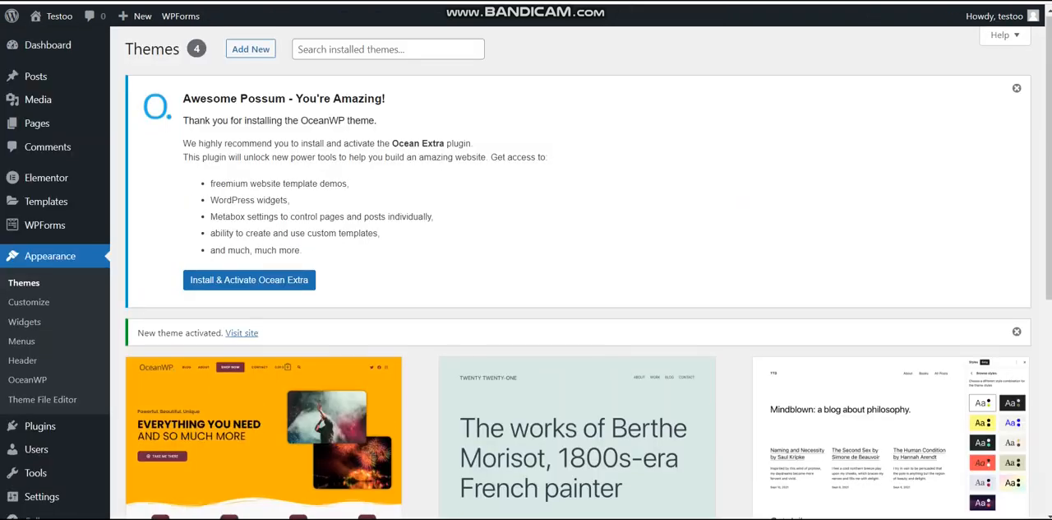
pyautogui.scroll(-2, 641, 207)
pyautogui.scroll(-2, 575, 206)
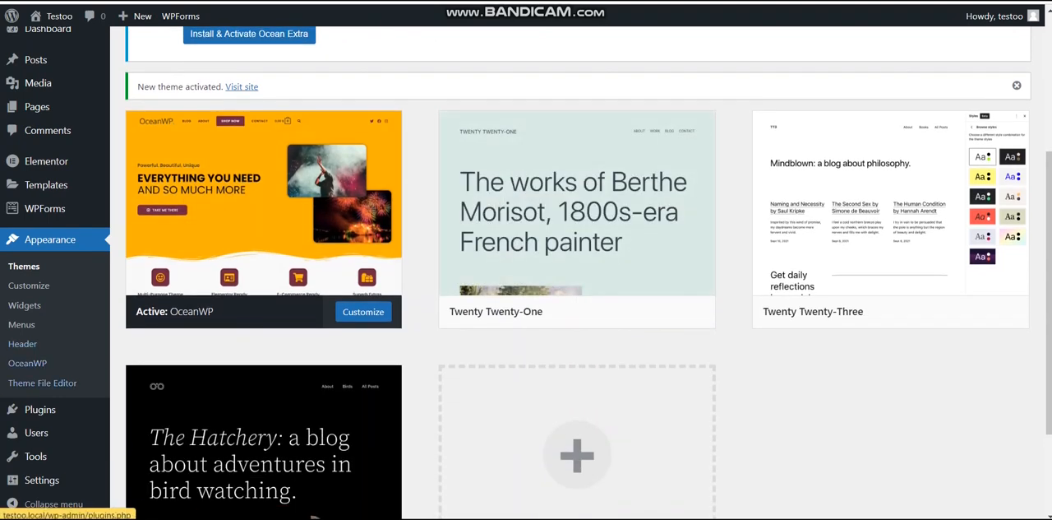
# Open the page for adding new plugins and search the plugin directory for "ocean"
pyautogui.click(60, 413)
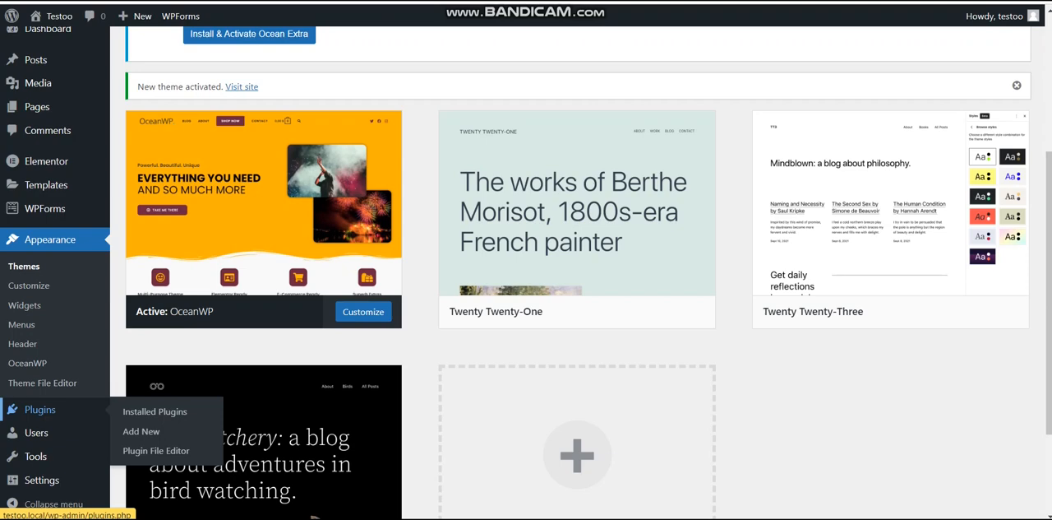
pyautogui.click(151, 430)
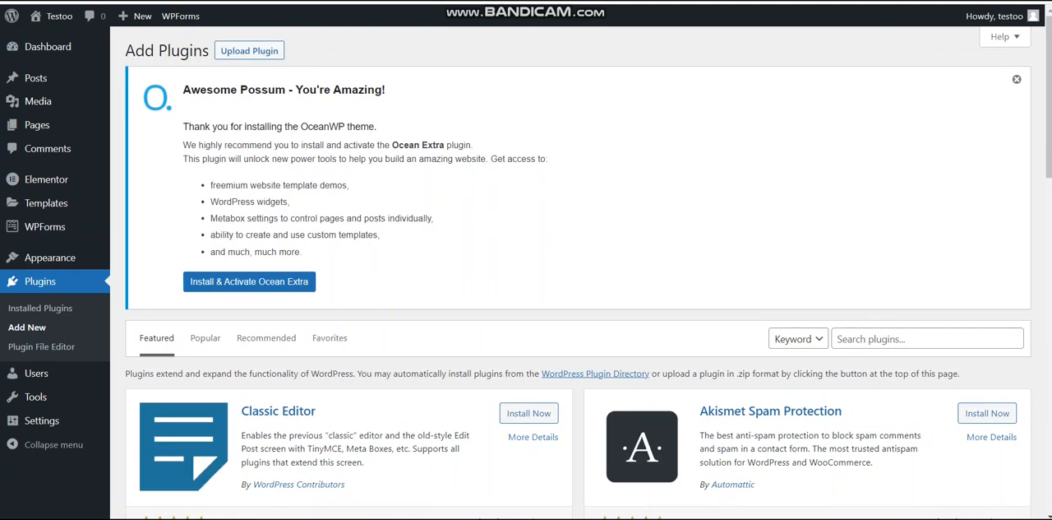
pyautogui.click(909, 339)
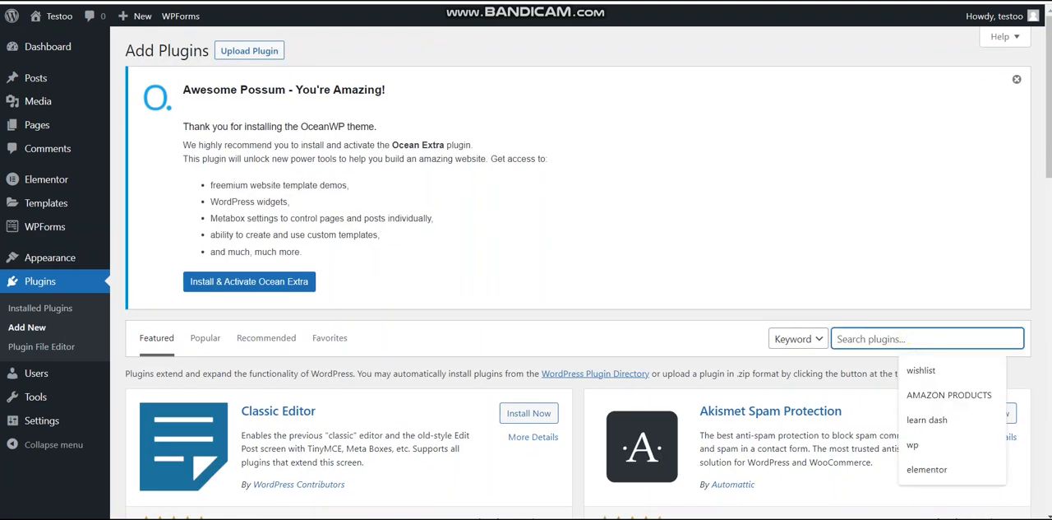
pyautogui.write('ocea')
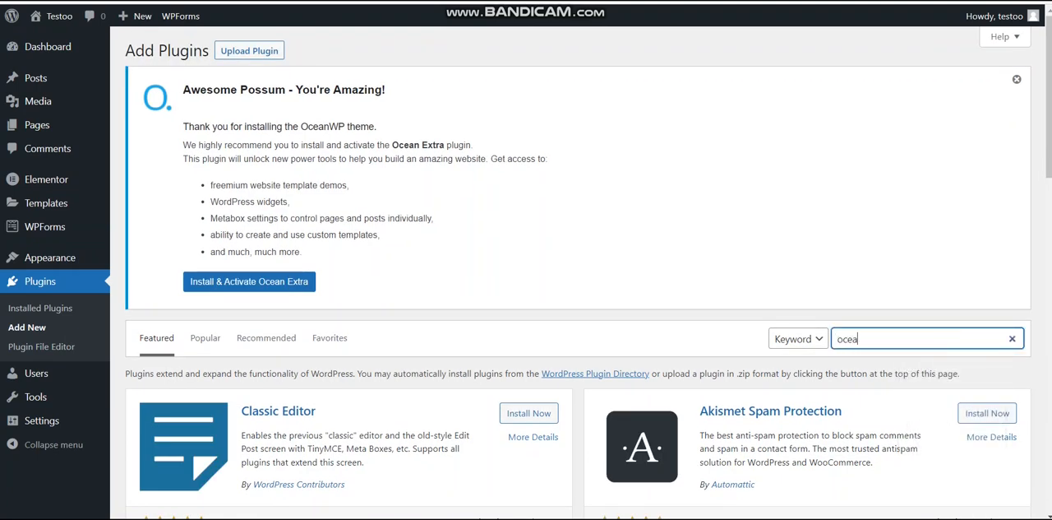
pyautogui.write('n')
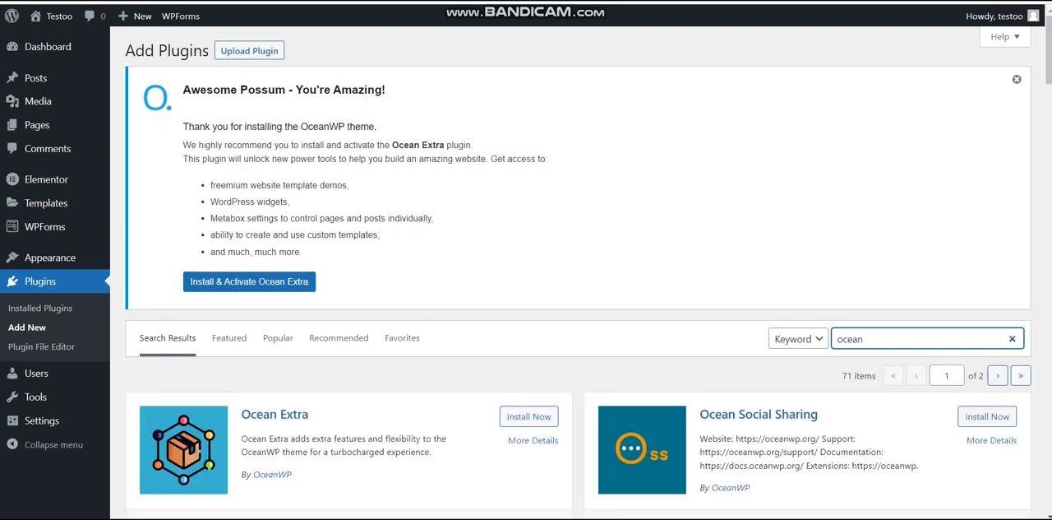
# Install the Ocean Extra, Ocean Social Sharing and Ocean Custom Sidebar plugins from the search results
pyautogui.click(529, 416)
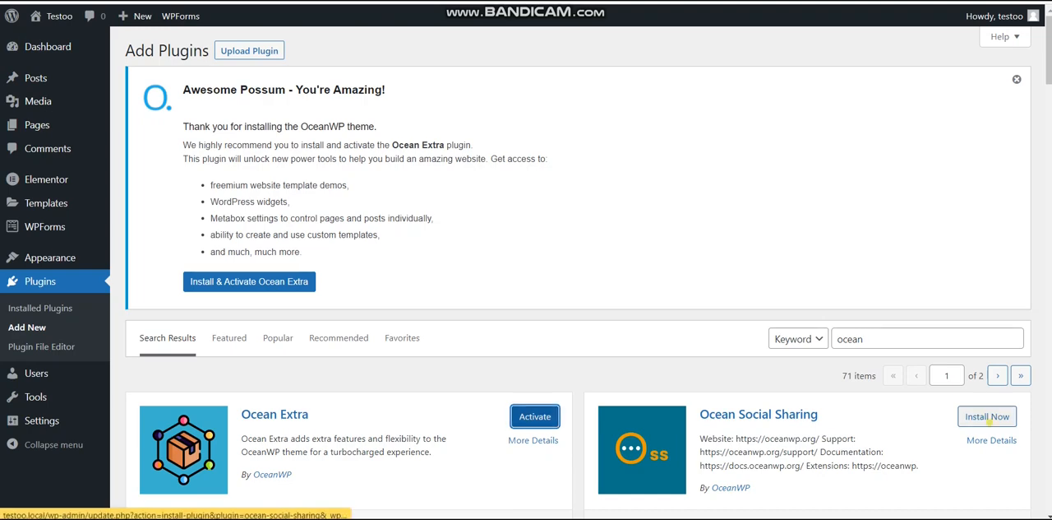
pyautogui.click(987, 416)
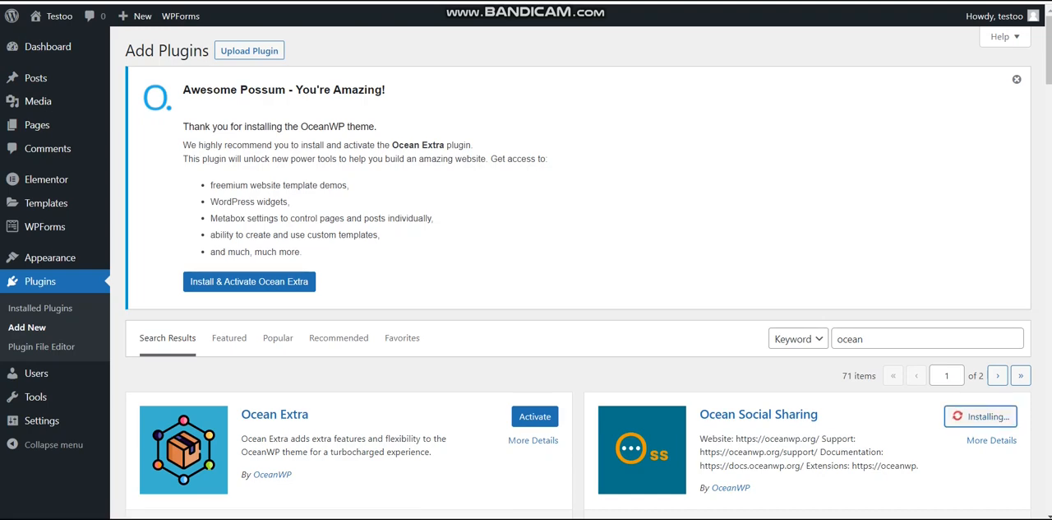
pyautogui.scroll(-3, 578, 273)
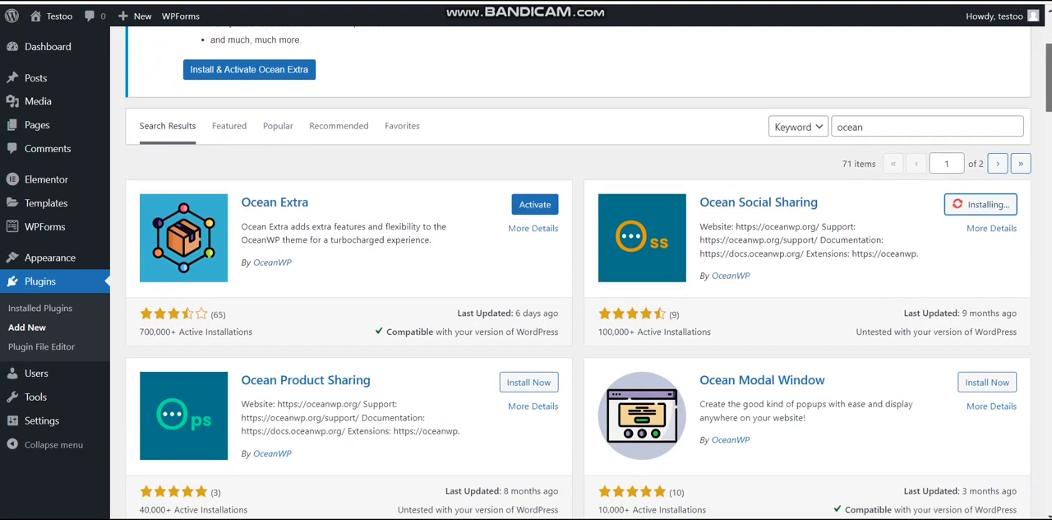
pyautogui.scroll(-4, 579, 273)
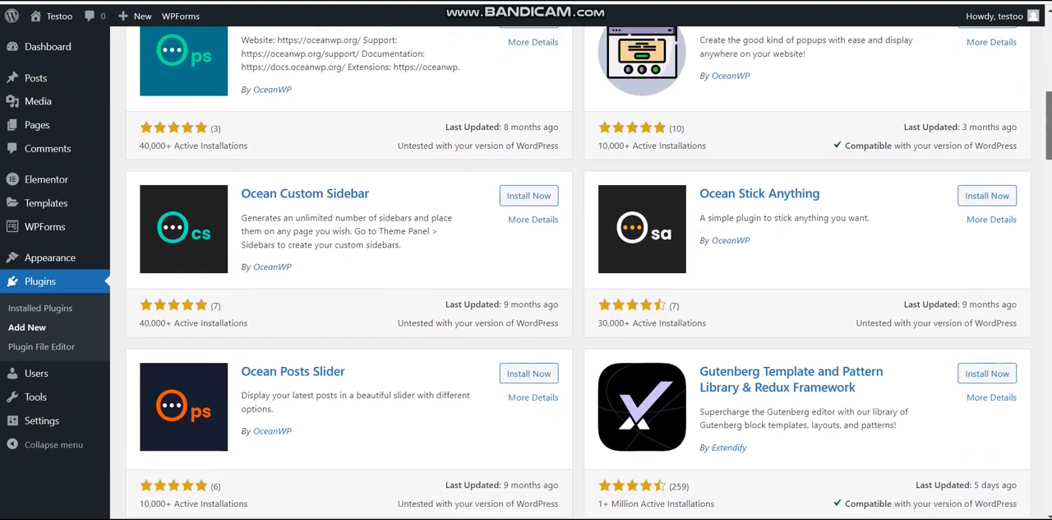
pyautogui.scroll(1, 579, 273)
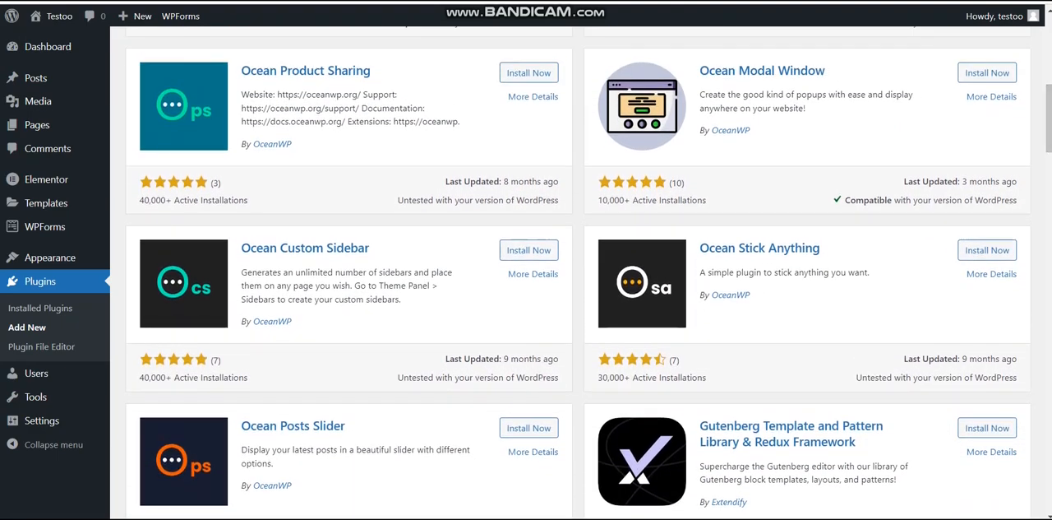
pyautogui.click(528, 250)
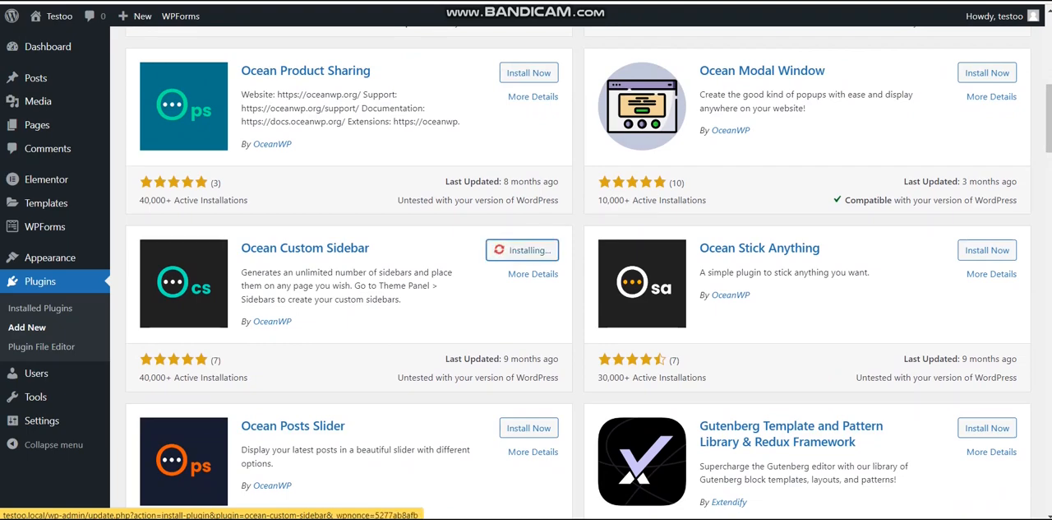
pyautogui.scroll(1, 579, 273)
pyautogui.scroll(3, 579, 272)
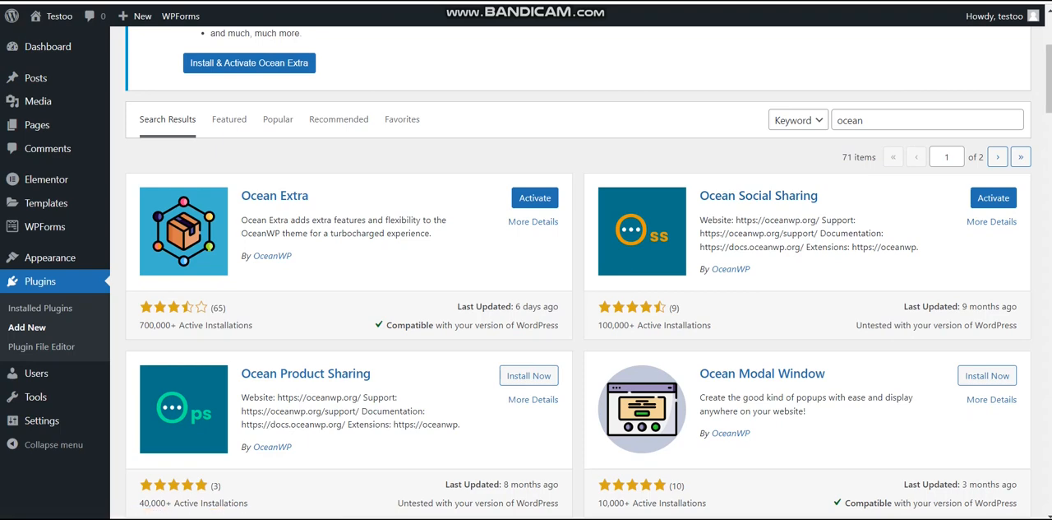
# View the live site's front page in the other browser tab and return to the plugin search results
pyautogui.hotkey('ctrl', 'Tab')
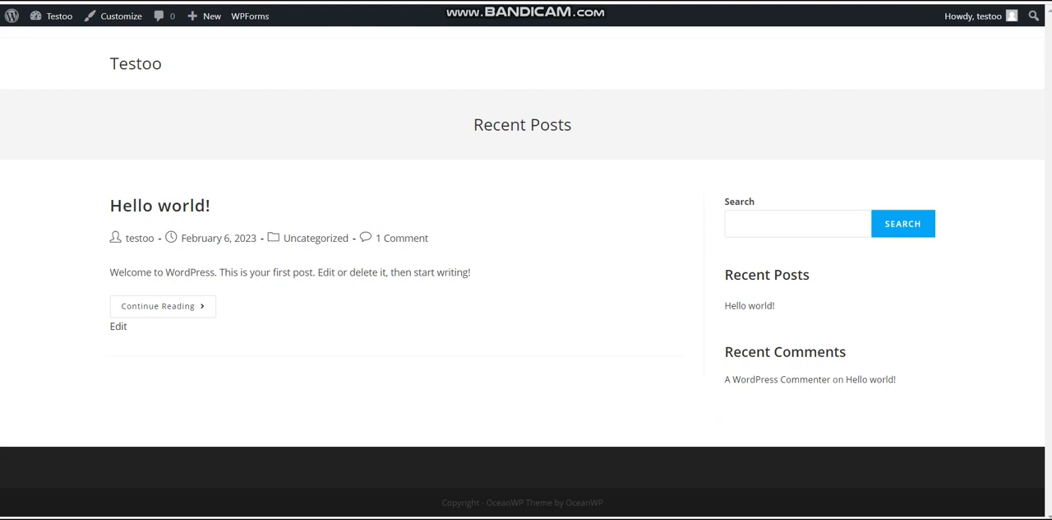
pyautogui.hotkey('ctrl', 'shift', 'Tab')
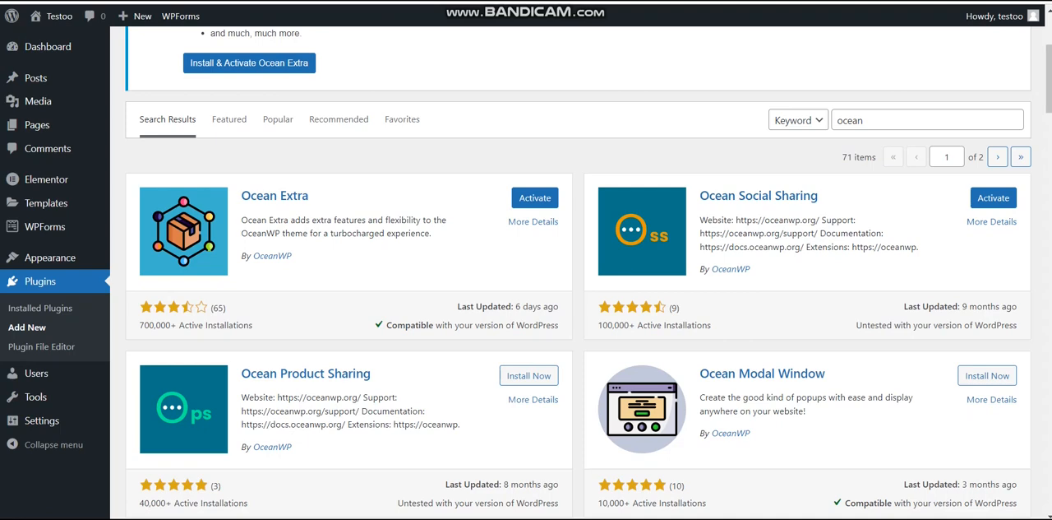
# Search the plugin directory for "kadence blocks" and install Gutenberg Blocks by Kadence Blocks
pyautogui.moveTo(898, 120); pyautogui.dragTo(838, 120)
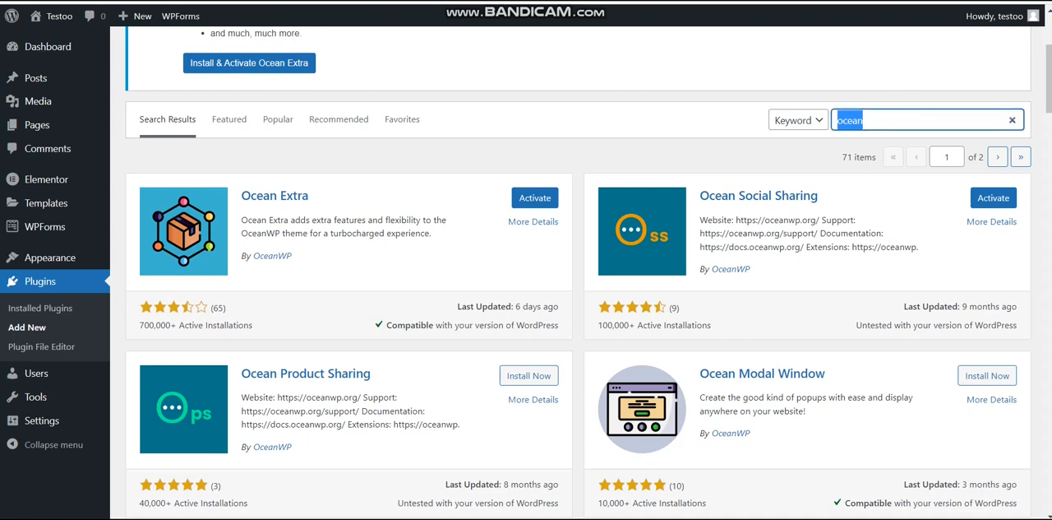
pyautogui.press('BackSpace')
pyautogui.write('guatenbe')
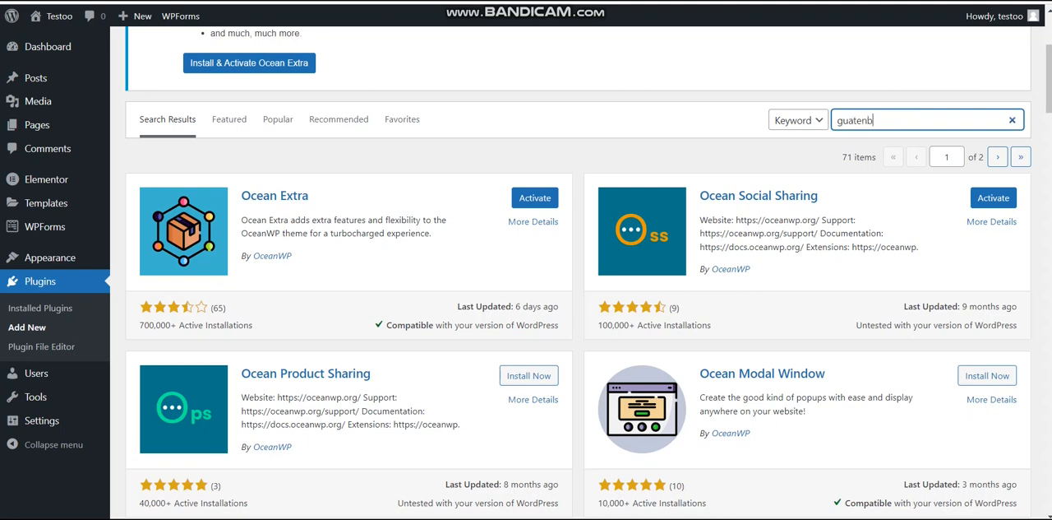
pyautogui.write('rg')
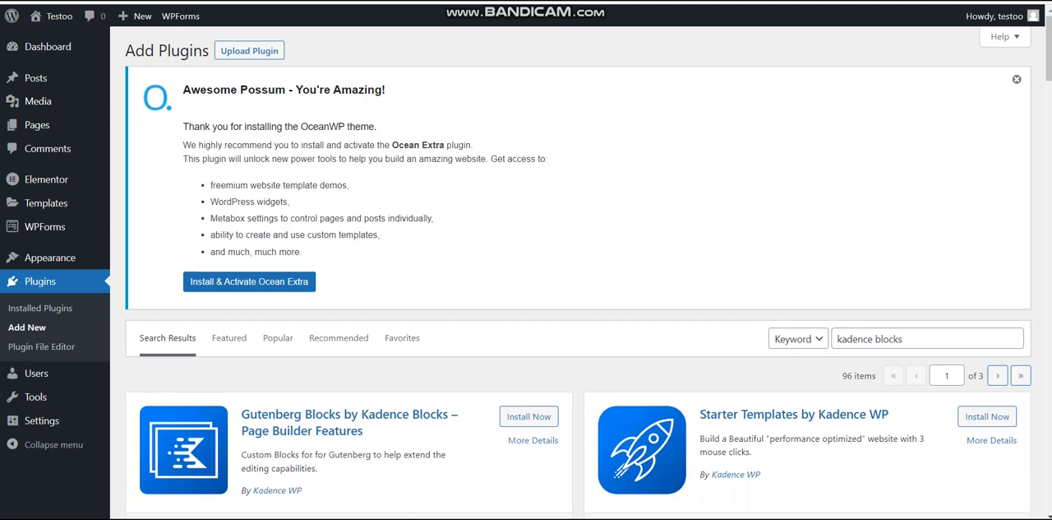
pyautogui.moveTo(1050, 47); pyautogui.dragTo(1050, 73)
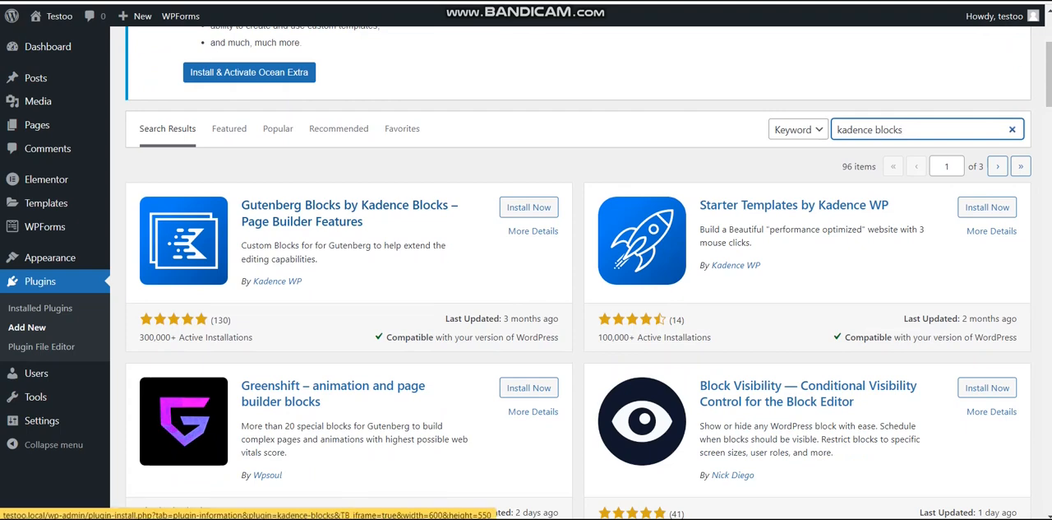
pyautogui.click(528, 206)
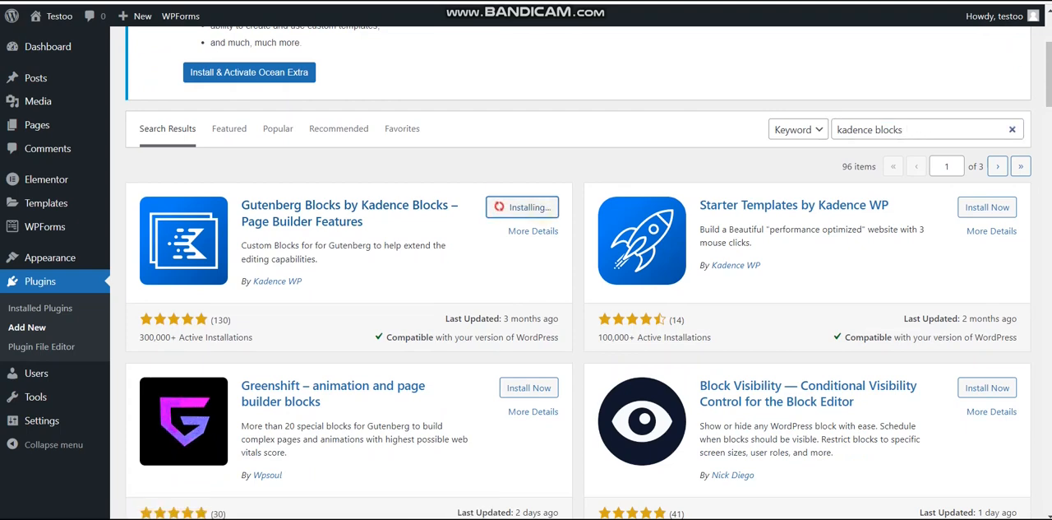
# Search the plugin directory for "the post grid", dismiss the OceanWP notice and install The Post Grid plugin
pyautogui.tripleClick(892, 130)
pyautogui.write('th')
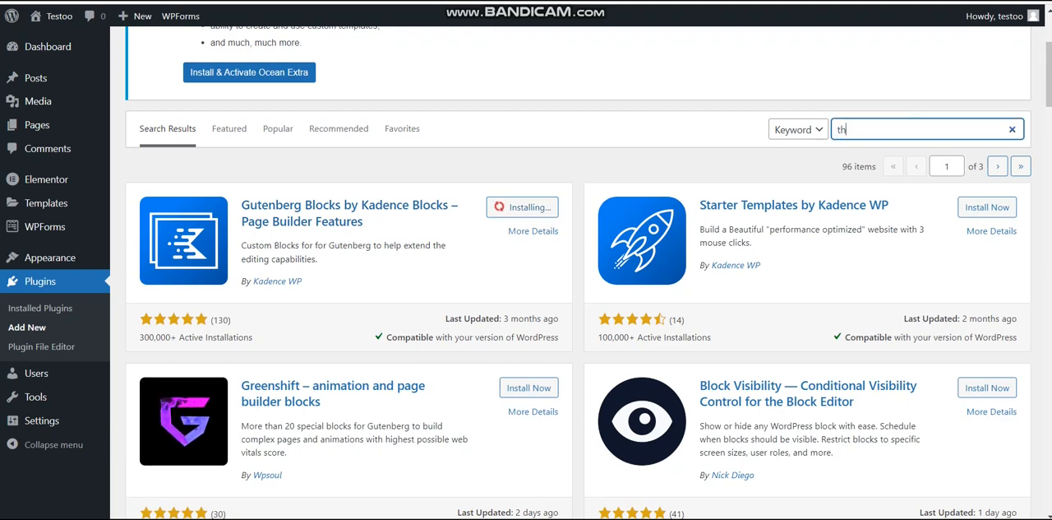
pyautogui.write('e post gri')
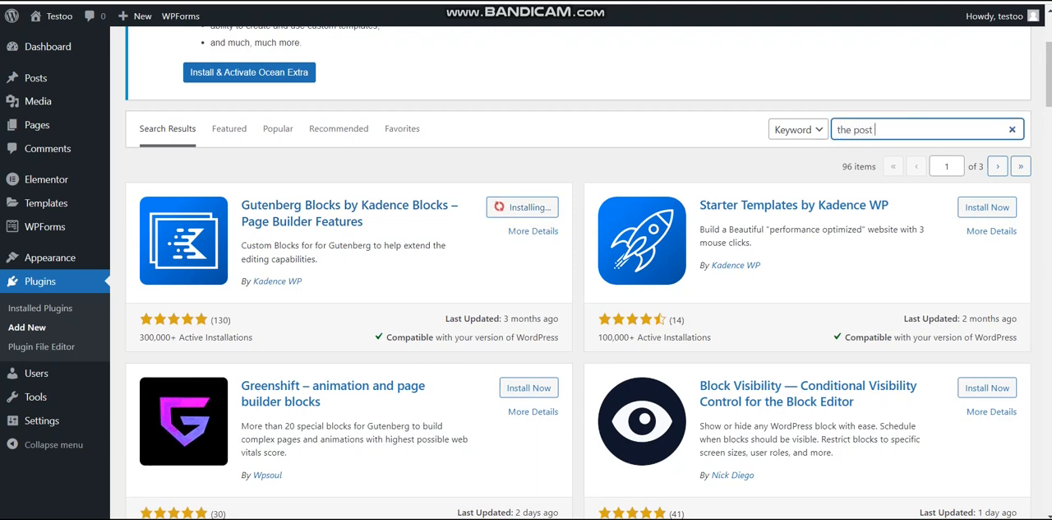
pyautogui.write('d')
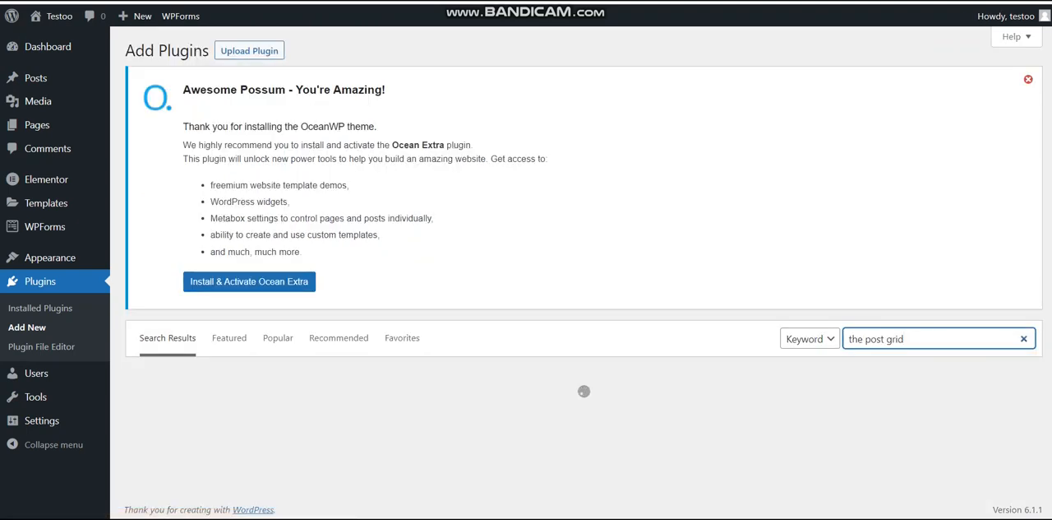
pyautogui.click(1028, 79)
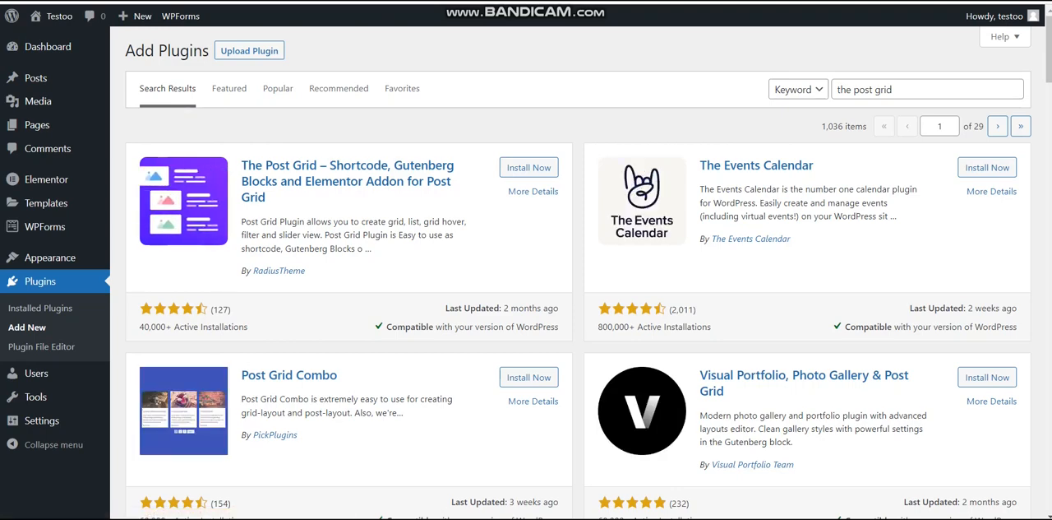
pyautogui.click(529, 167)
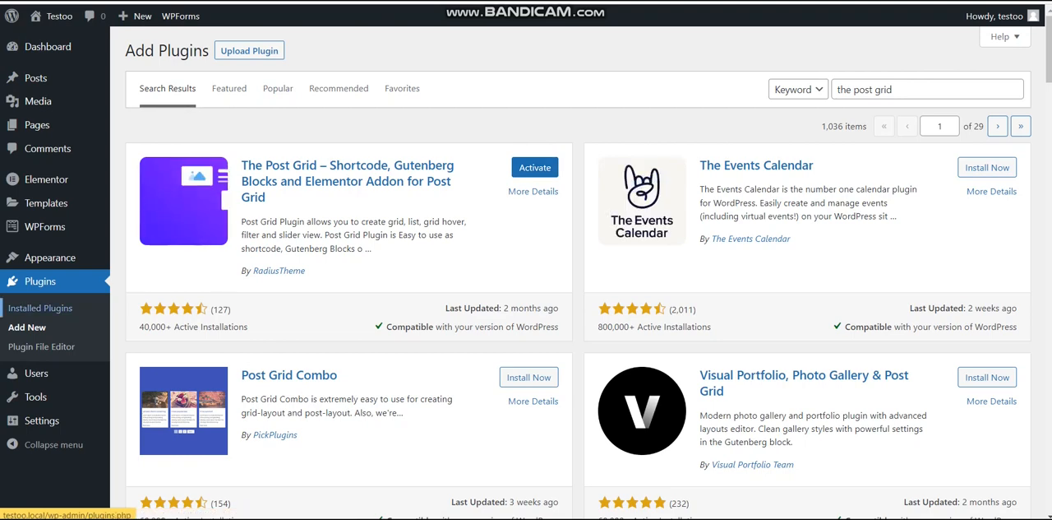
# Bulk-activate Kadence Blocks, Ocean Custom Sidebar, Ocean Extra, Ocean Social Sharing and The Post Grid in the installed plugins list
pyautogui.click(60, 308)
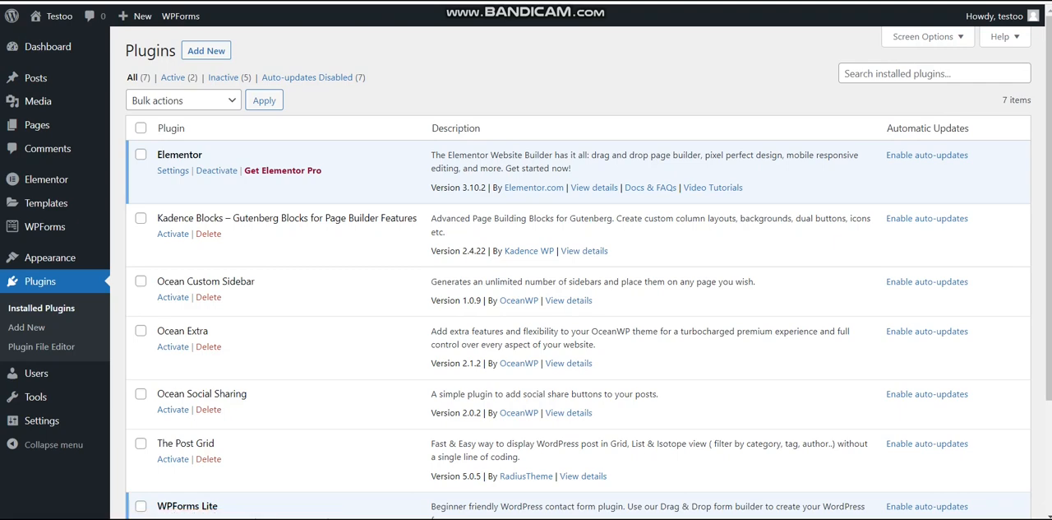
pyautogui.click(141, 128)
pyautogui.click(140, 154)
pyautogui.click(140, 505)
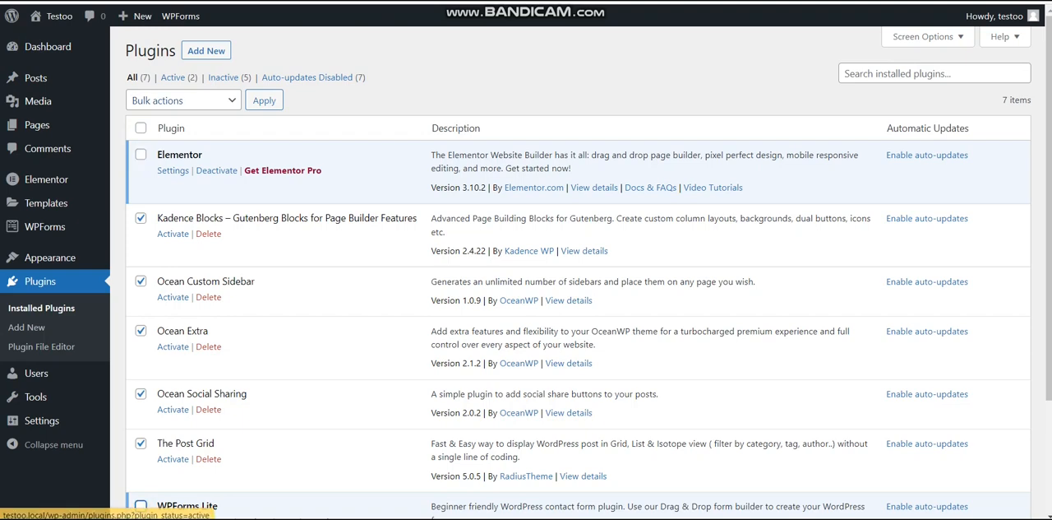
pyautogui.click(159, 100)
pyautogui.click(195, 132)
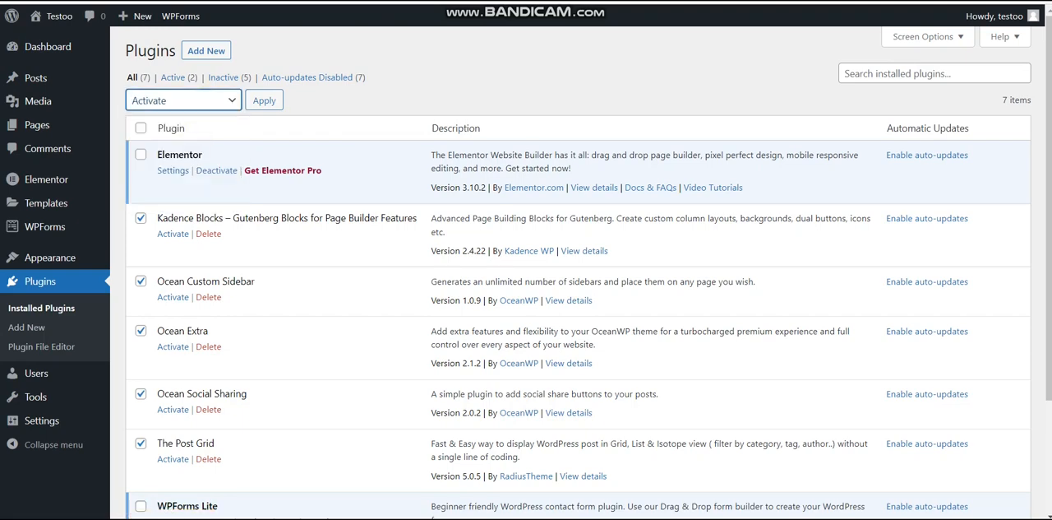
pyautogui.press('Tab')
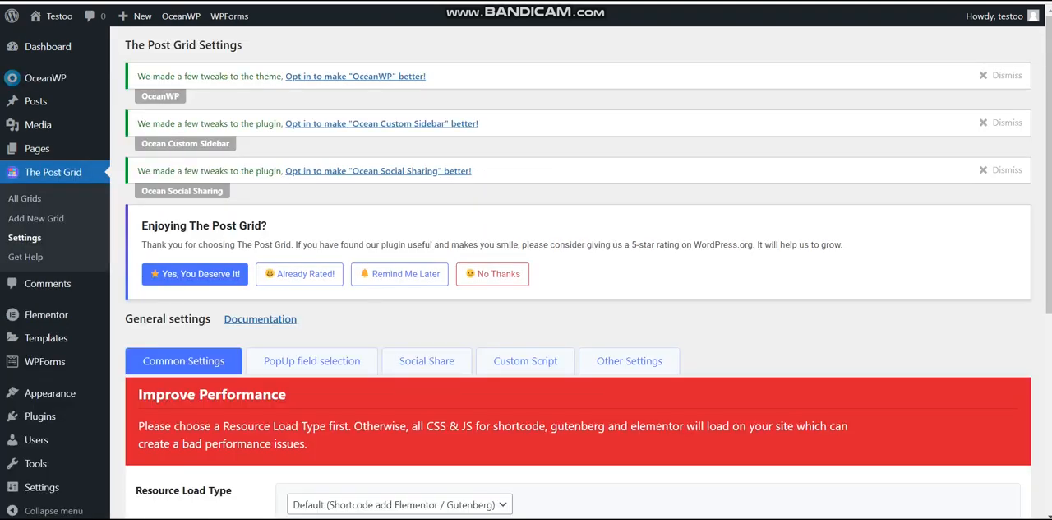
# Dismiss the OceanWP, Ocean Custom Sidebar and Ocean Social Sharing opt-in notices on The Post Grid settings page
pyautogui.click(986, 74)
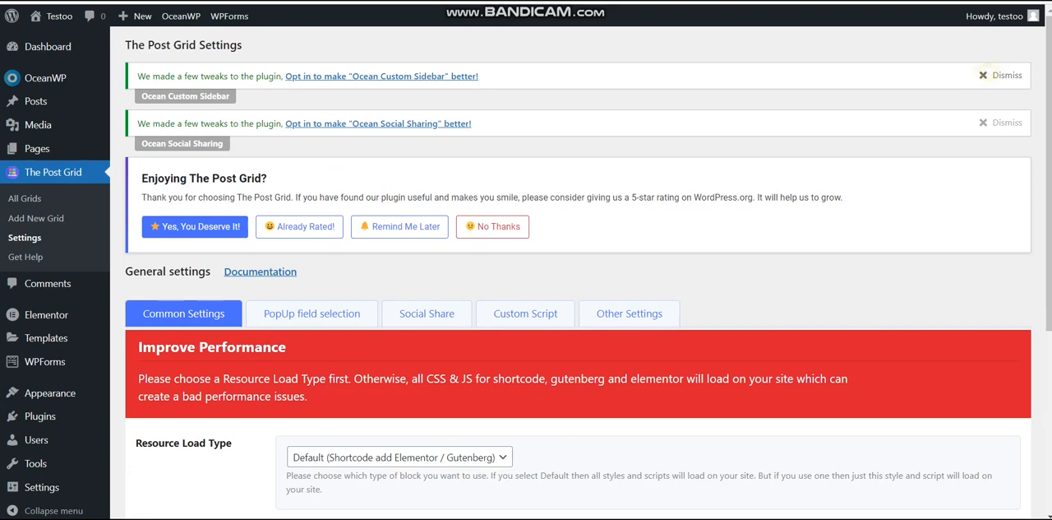
pyautogui.click(986, 74)
pyautogui.click(987, 74)
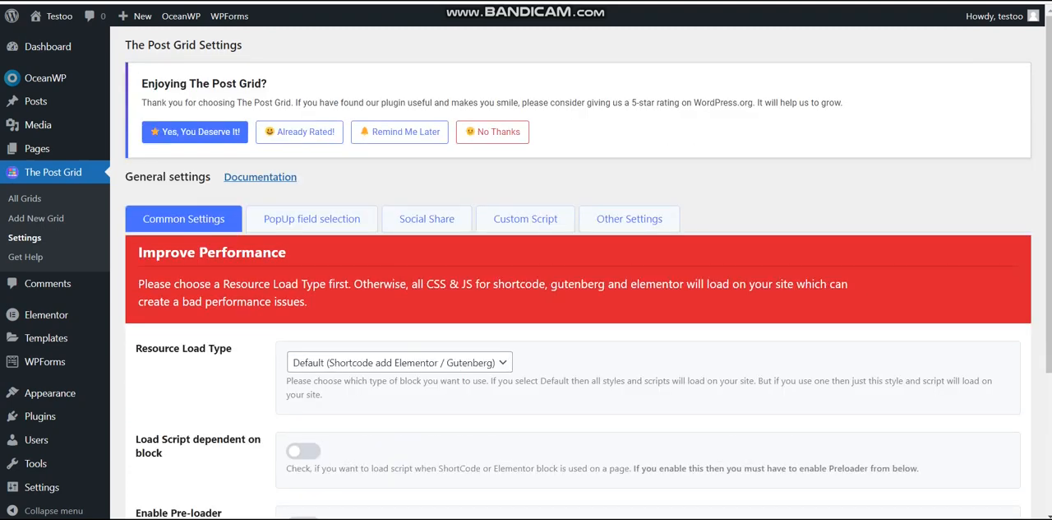
pyautogui.scroll(-3, 579, 271)
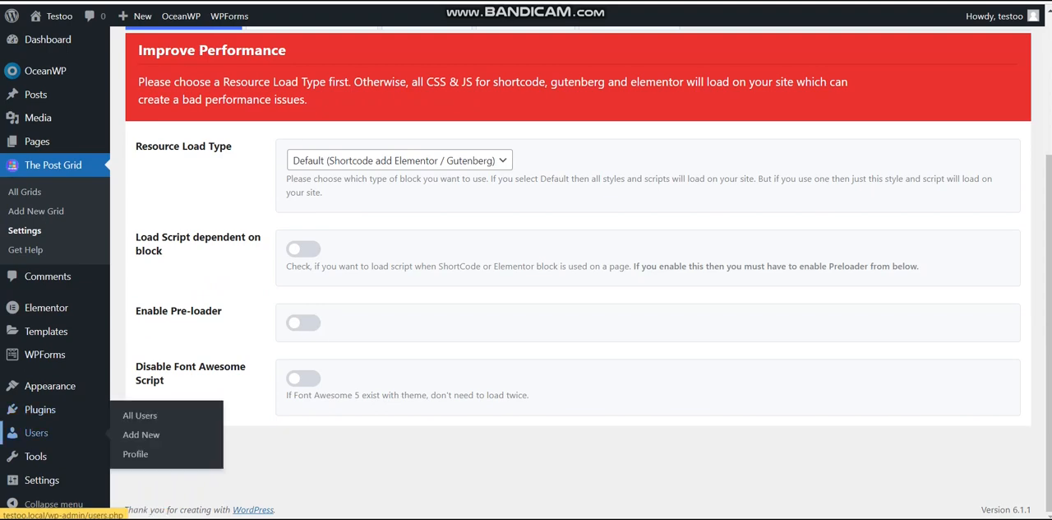
# Open the permalink settings and check that the permalink structure is set to Post name
pyautogui.moveTo(41, 479)
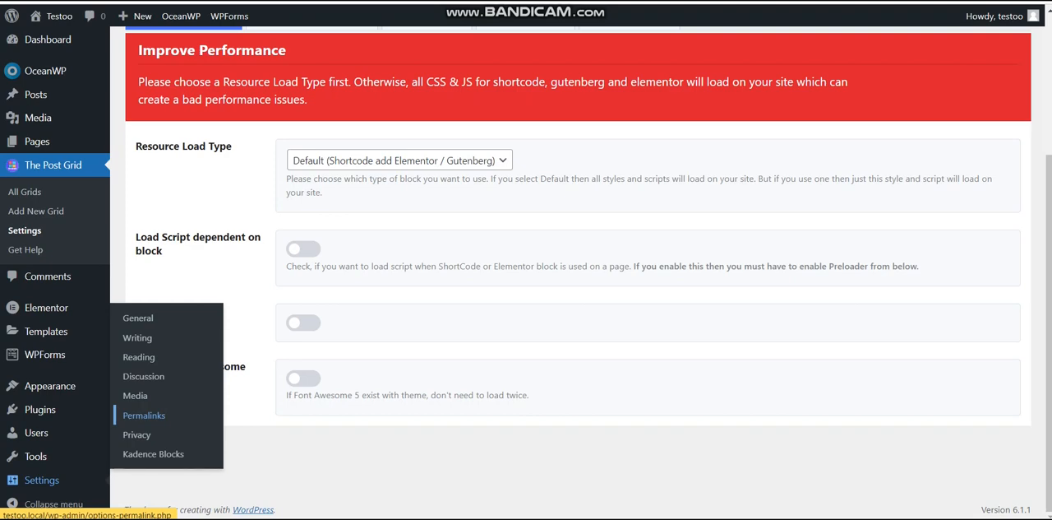
pyautogui.click(144, 414)
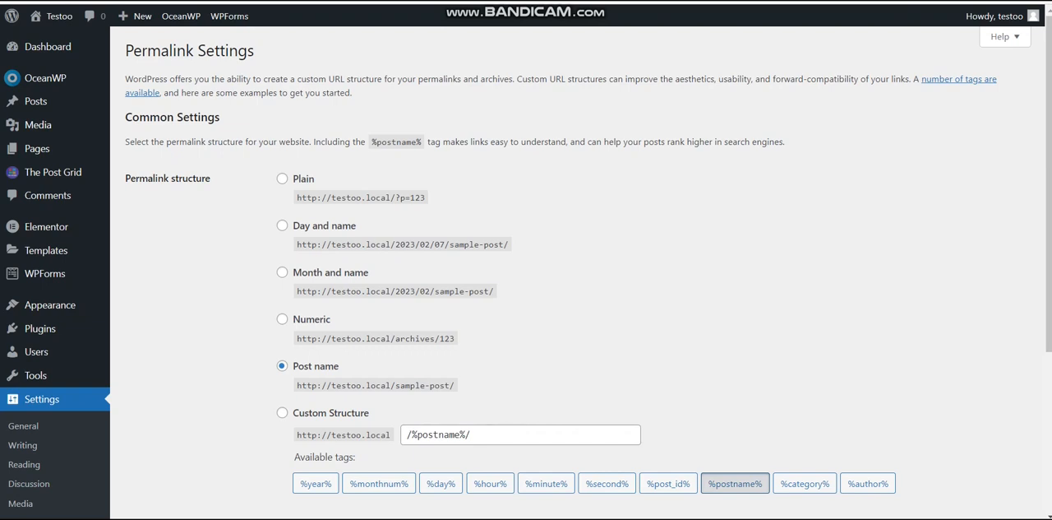
pyautogui.moveTo(339, 367); pyautogui.dragTo(293, 366)
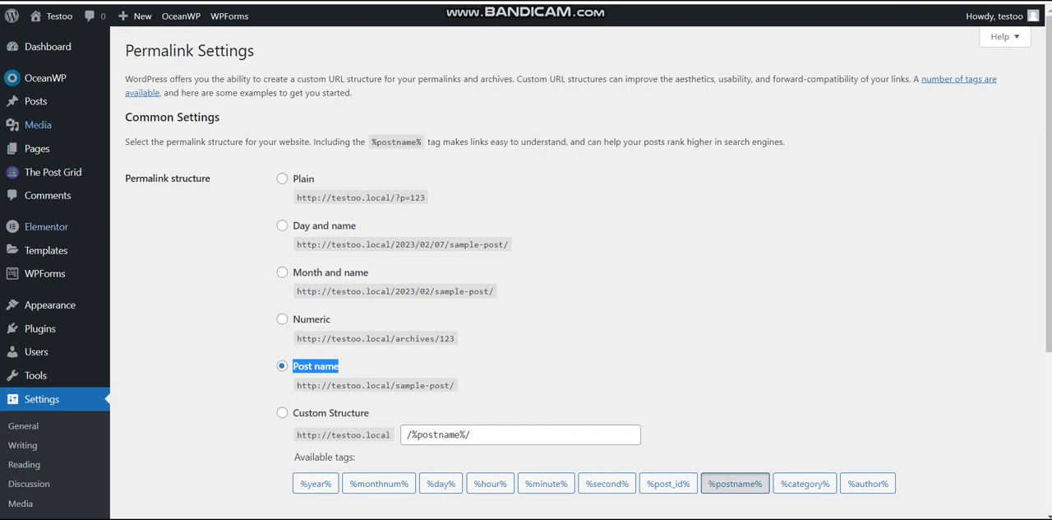
pyautogui.moveTo(40, 329)
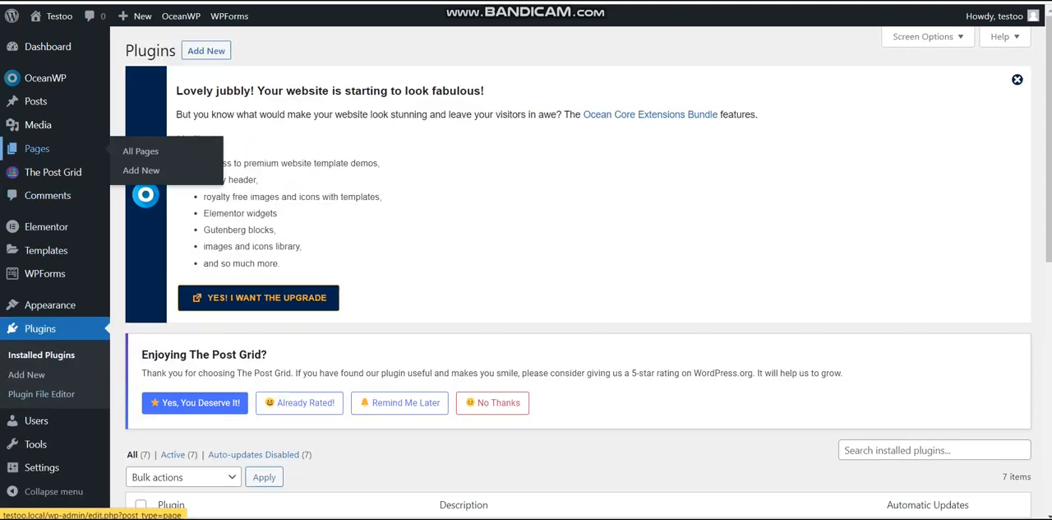
# Create a new page, dismiss the block editor welcome dialog and title the page "Home"
pyautogui.click(37, 149)
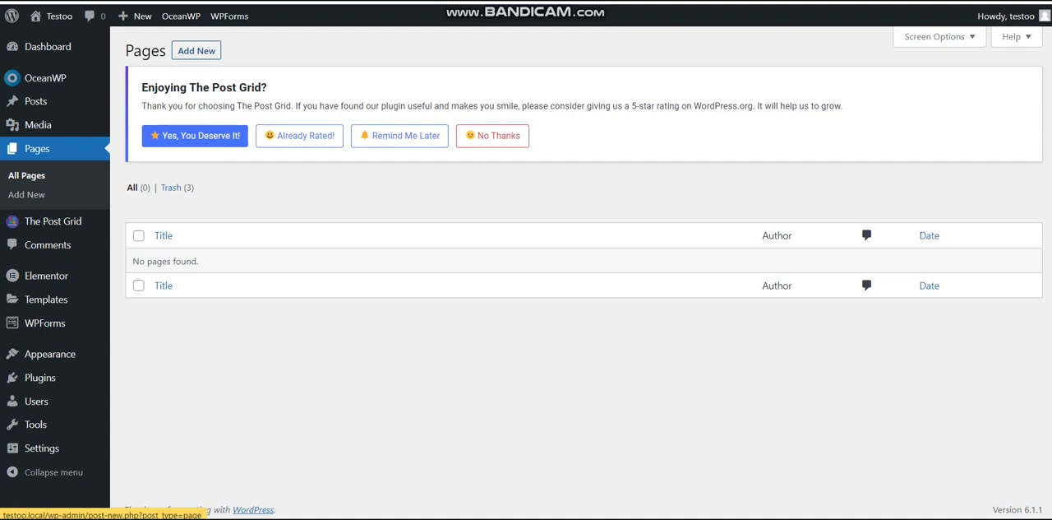
pyautogui.click(197, 51)
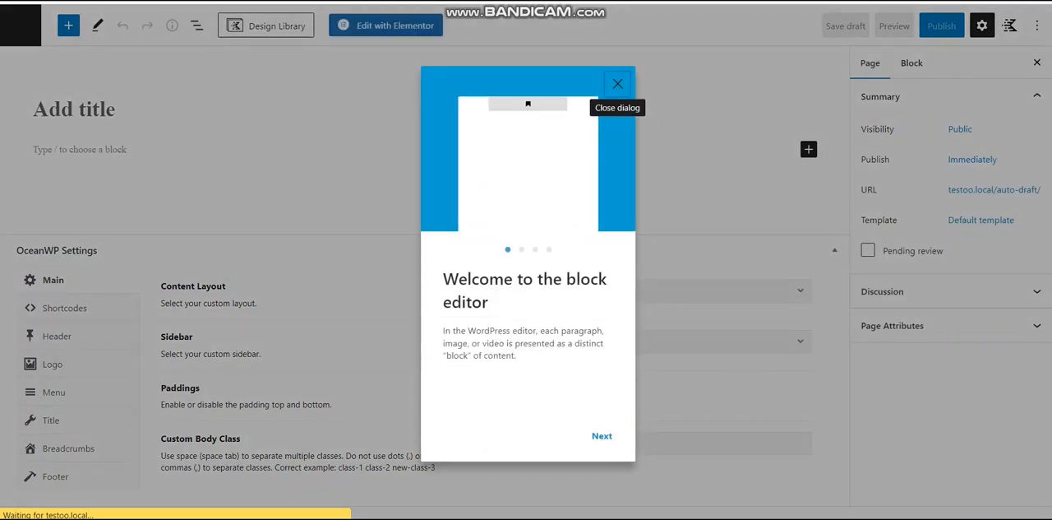
pyautogui.click(617, 83)
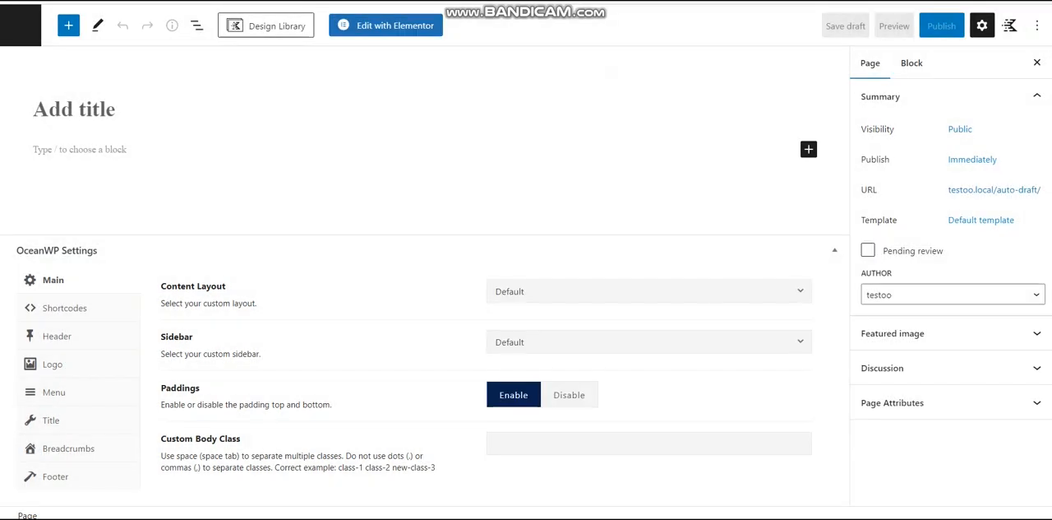
pyautogui.write('Home')
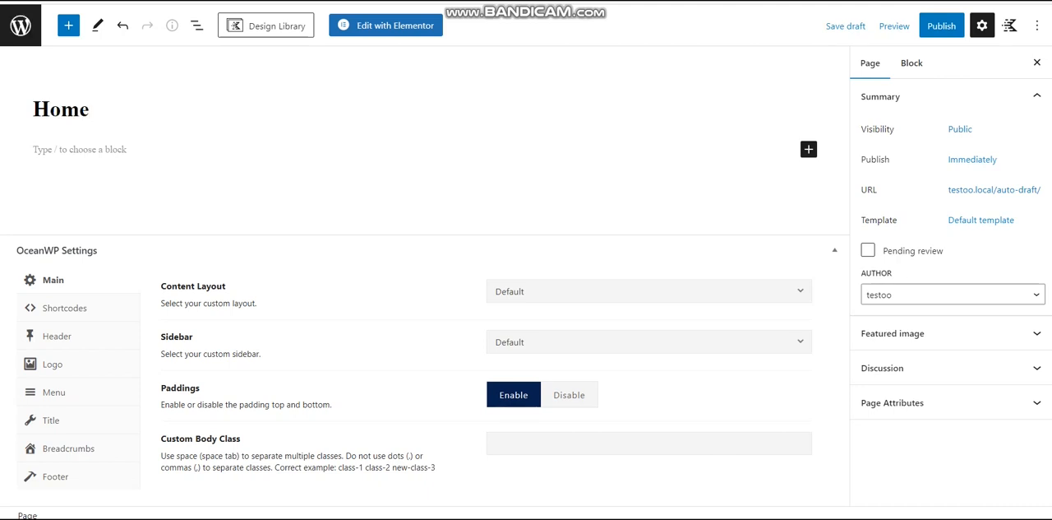
# Disable Display Page Title in the Home page's OceanWP settings and publish the page
pyautogui.click(72, 420)
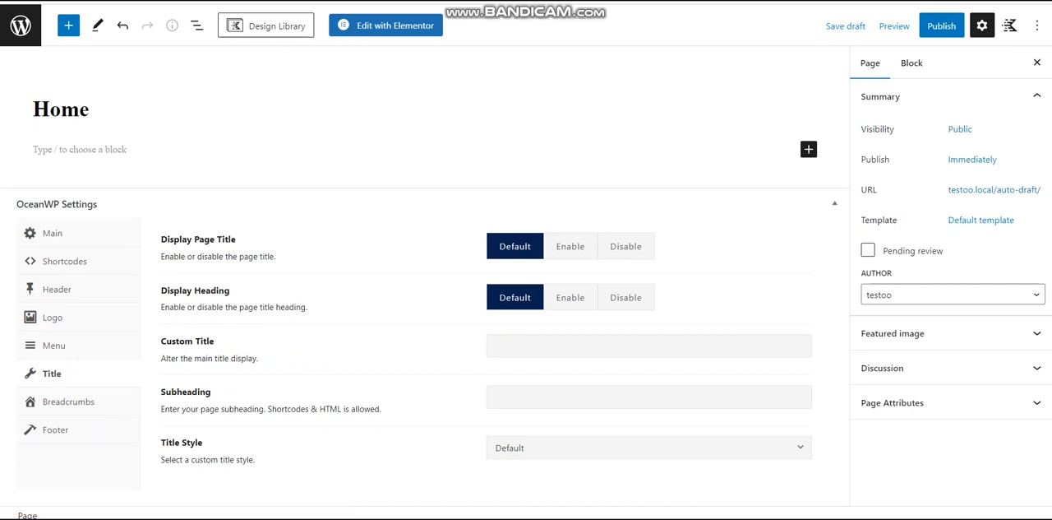
pyautogui.click(626, 246)
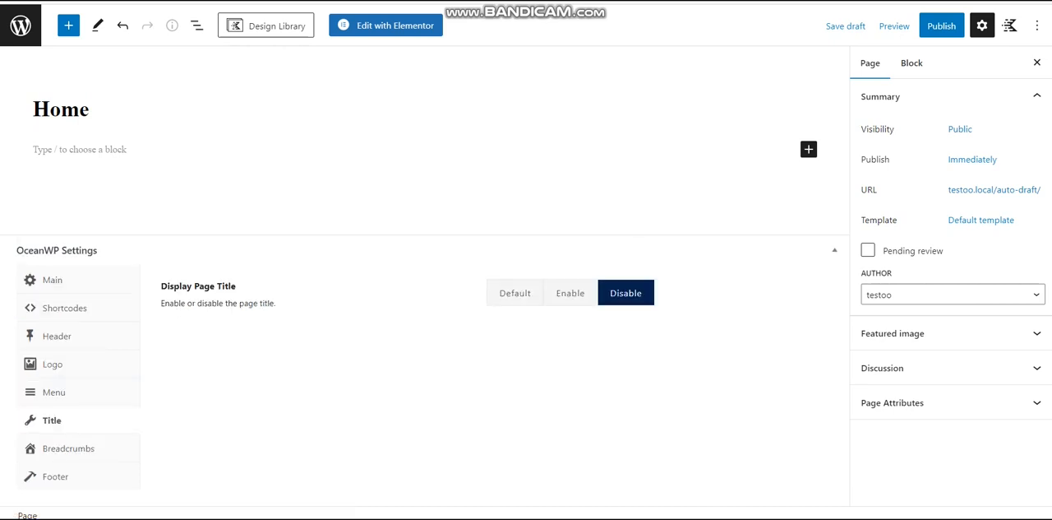
pyautogui.click(941, 25)
pyautogui.click(929, 25)
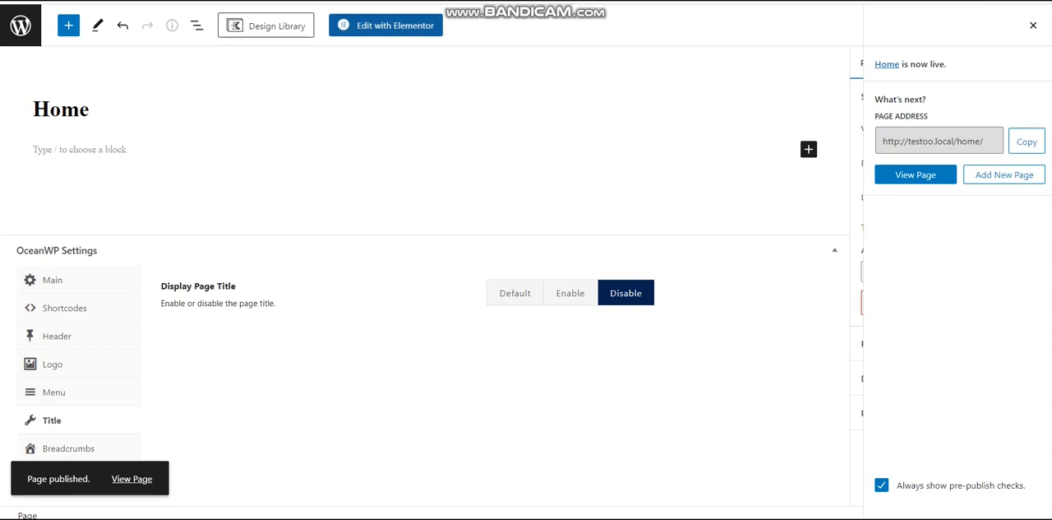
# Open the Home page in Elementor and close the Navigator
pyautogui.click(386, 25)
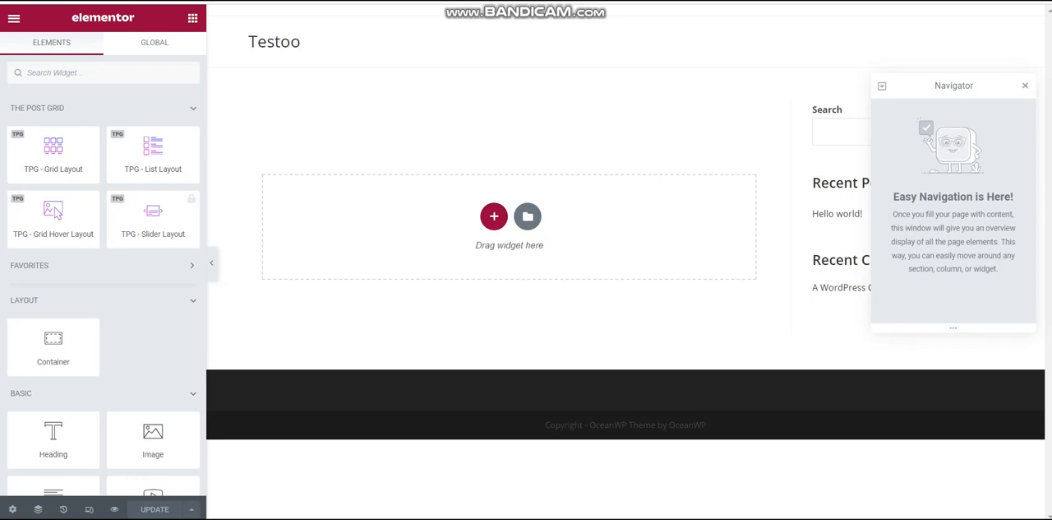
pyautogui.click(1025, 85)
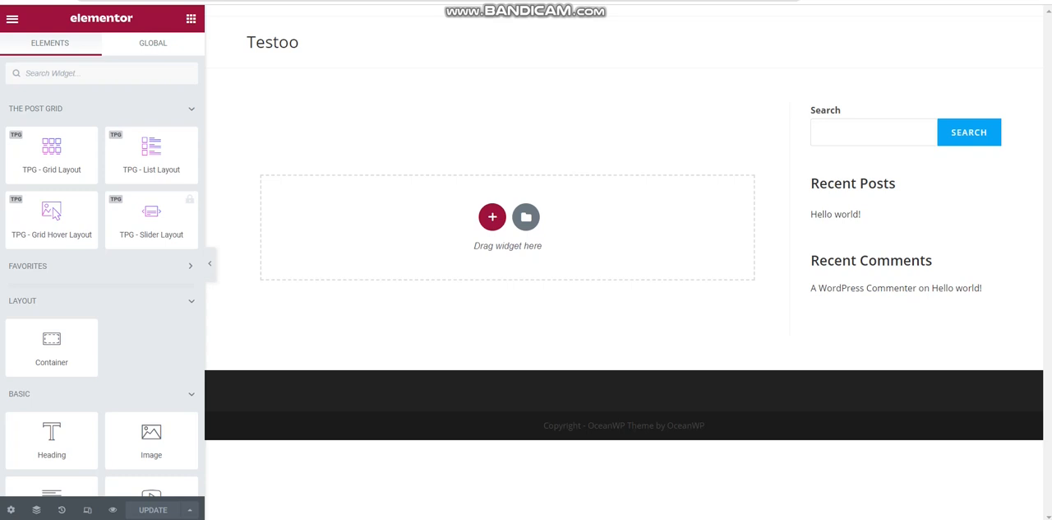
pyautogui.click(153, 43)
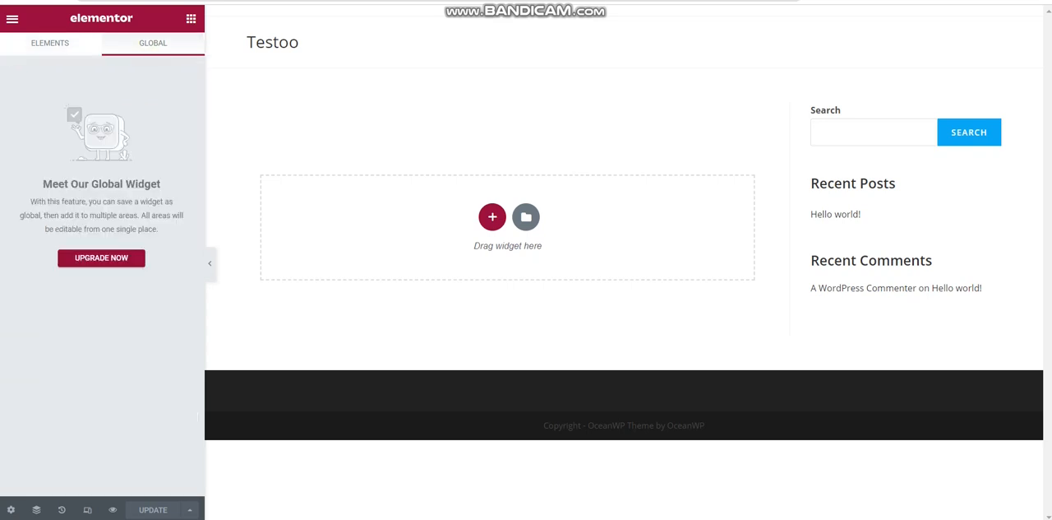
pyautogui.click(50, 43)
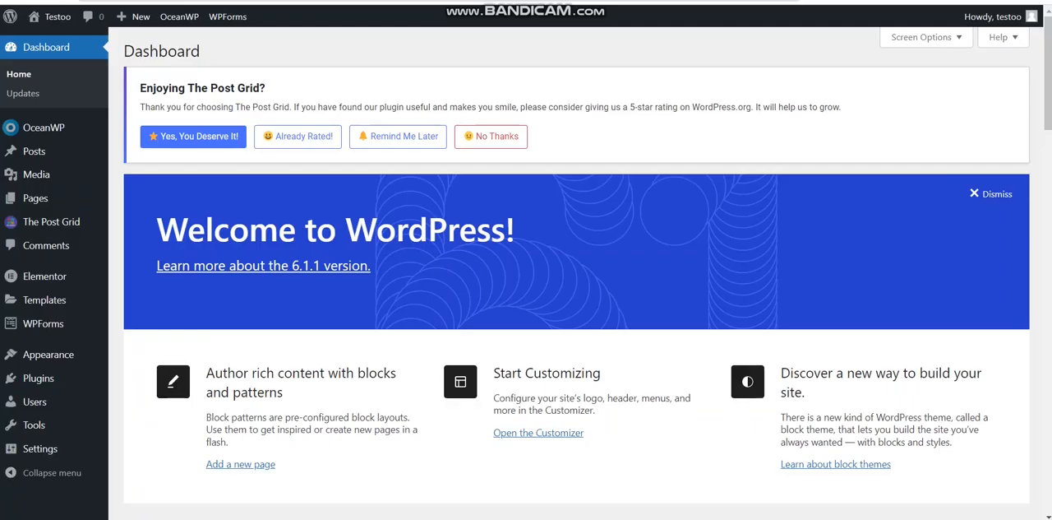
# Set the Home page's OceanWP Content Layout to Full Width, update the page and reload its Elementor editor
pyautogui.click(48, 196)
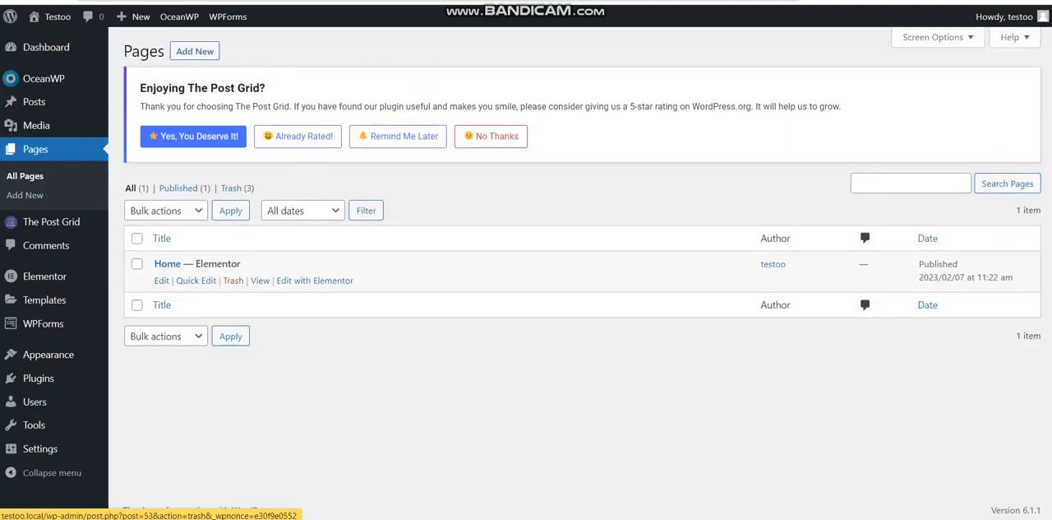
pyautogui.click(161, 280)
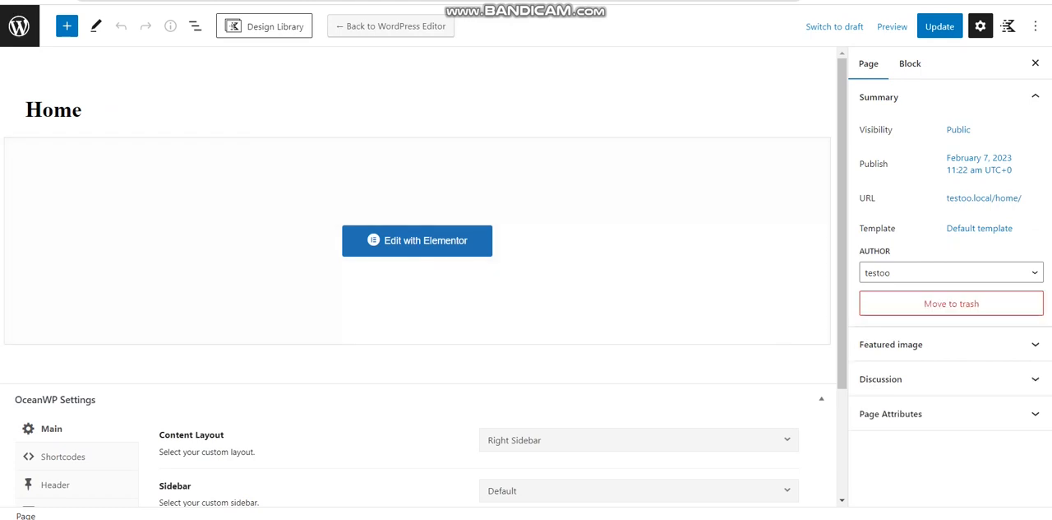
pyautogui.scroll(-2, 418, 280)
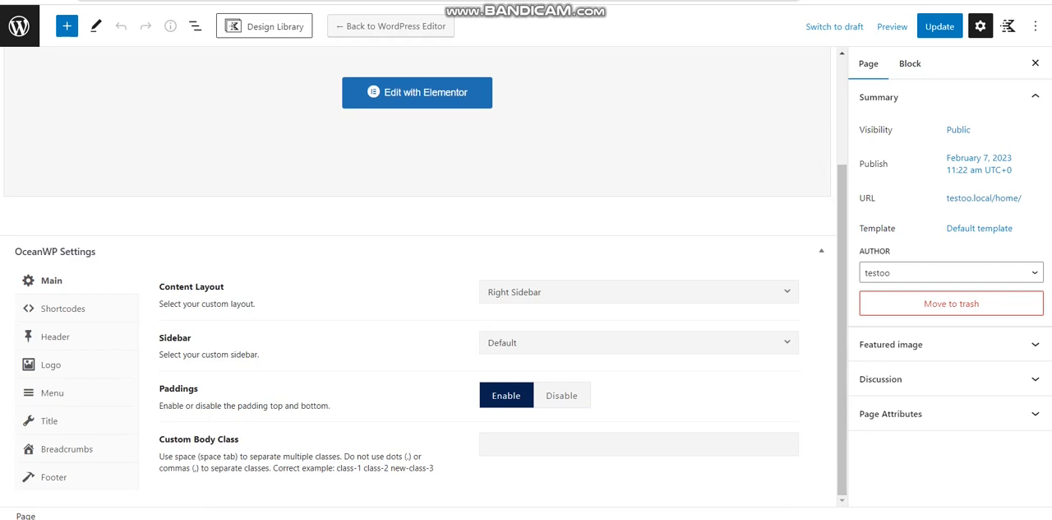
pyautogui.click(547, 292)
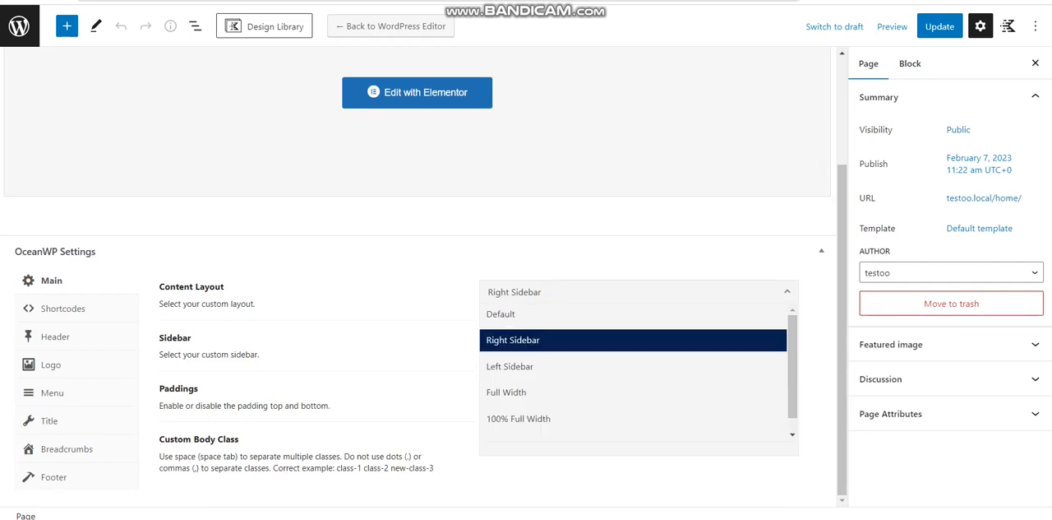
pyautogui.click(533, 392)
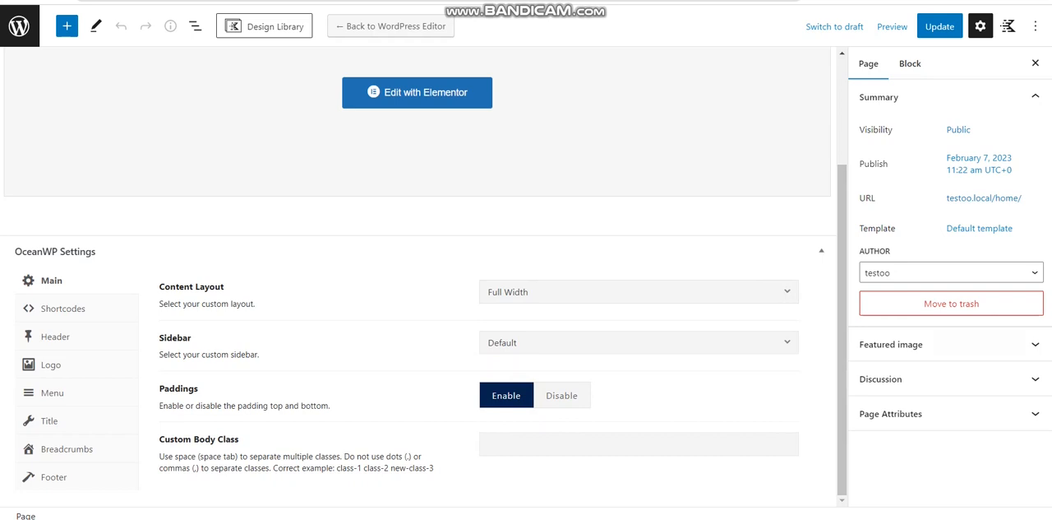
pyautogui.click(940, 26)
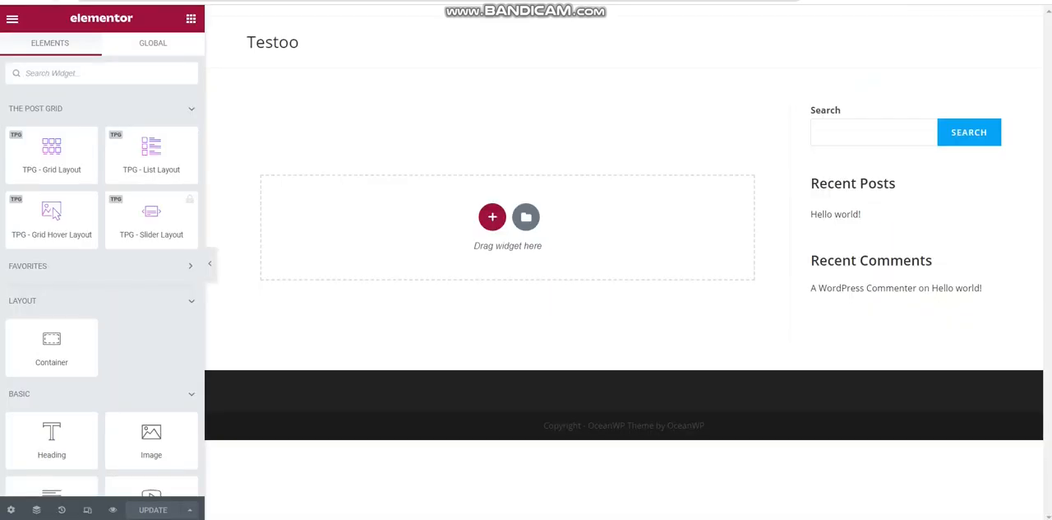
pyautogui.click(58, 0)
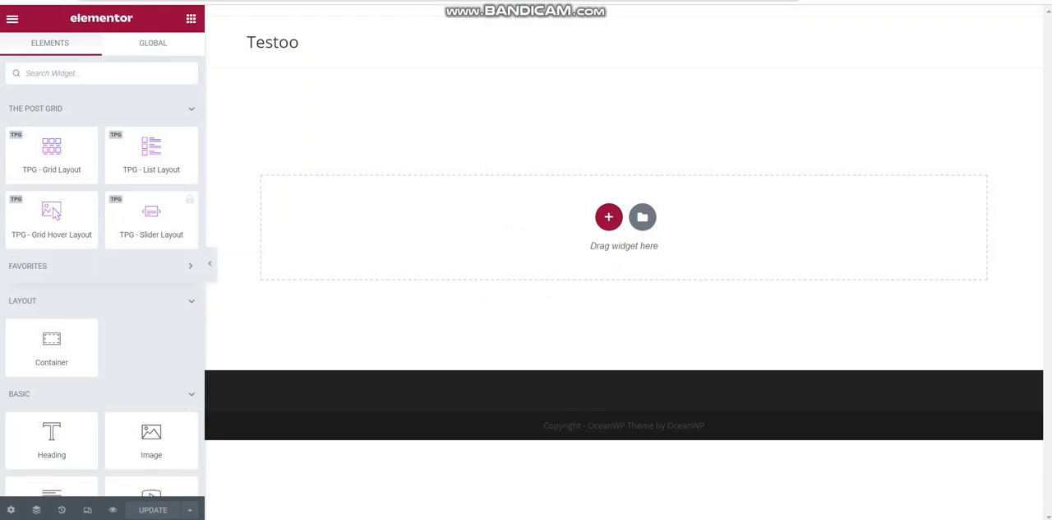
# Add a container with two equal columns, giving it Full Width content with centred justification and item alignment
pyautogui.click(609, 216)
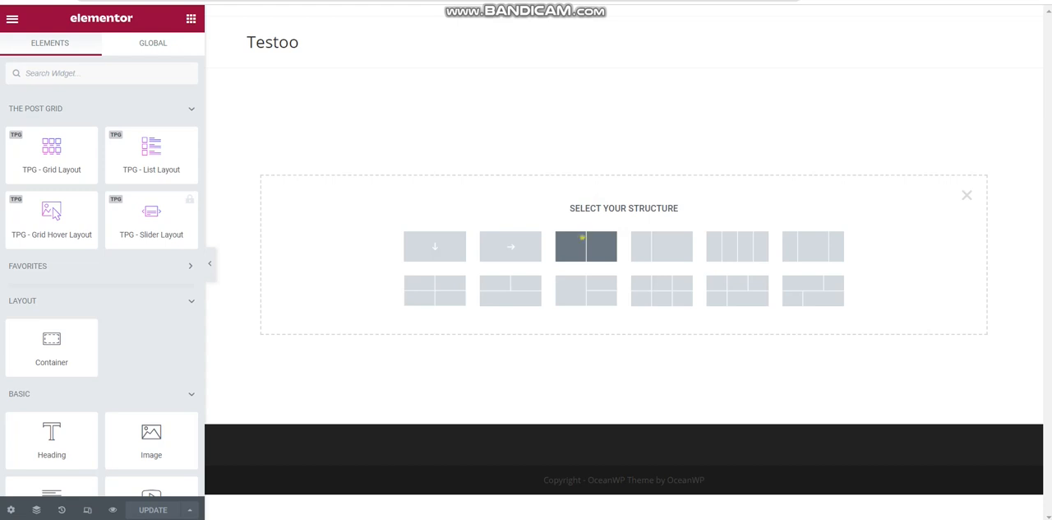
pyautogui.click(585, 246)
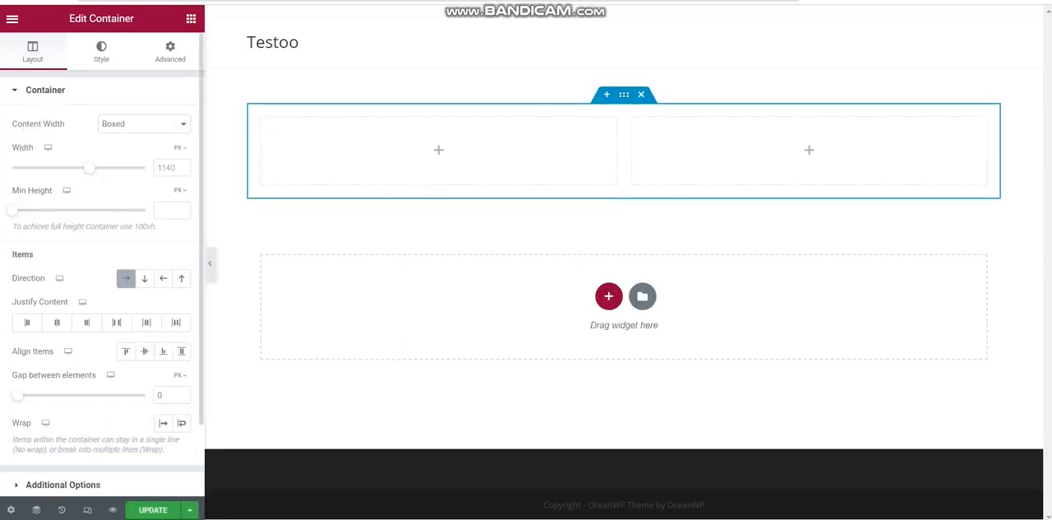
pyautogui.click(144, 125)
pyautogui.click(135, 148)
pyautogui.click(145, 351)
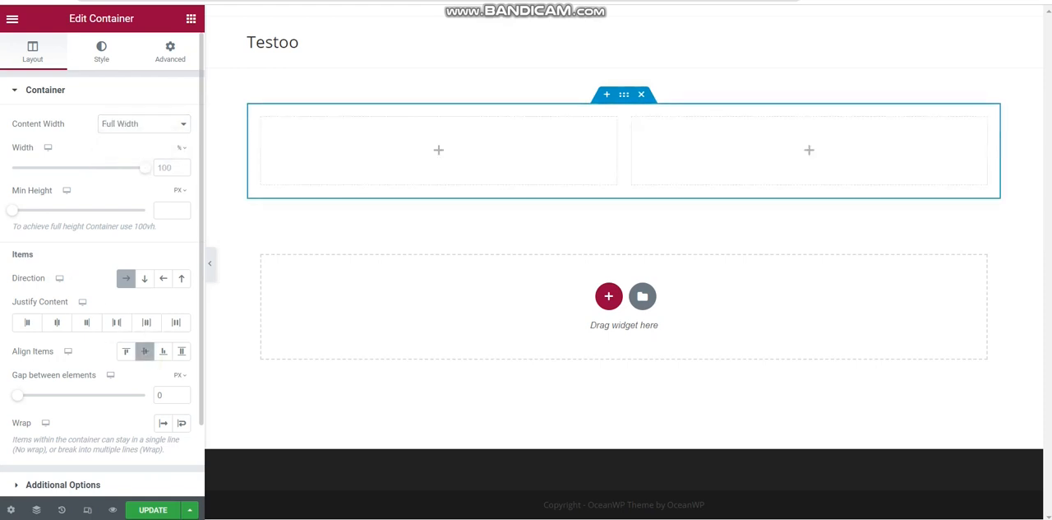
pyautogui.click(57, 322)
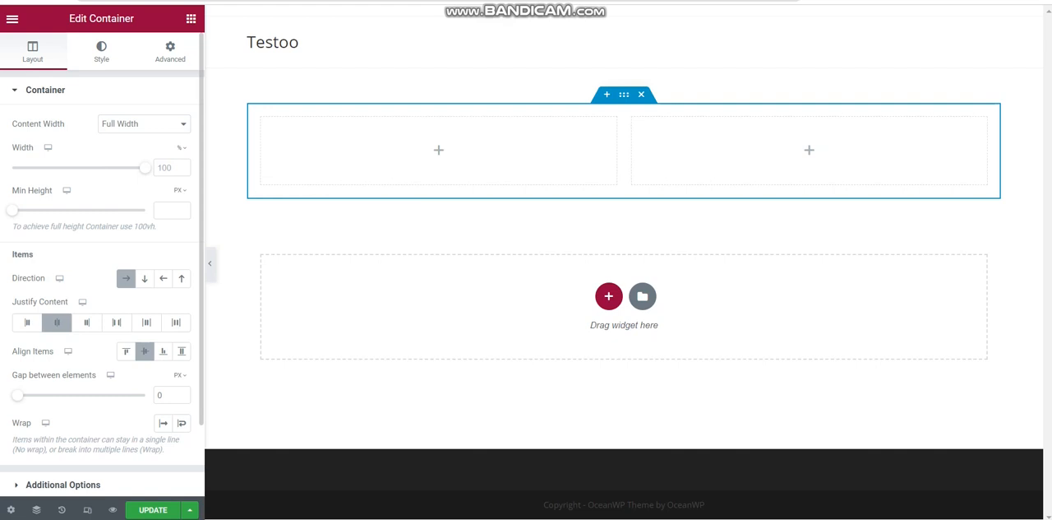
pyautogui.click(101, 51)
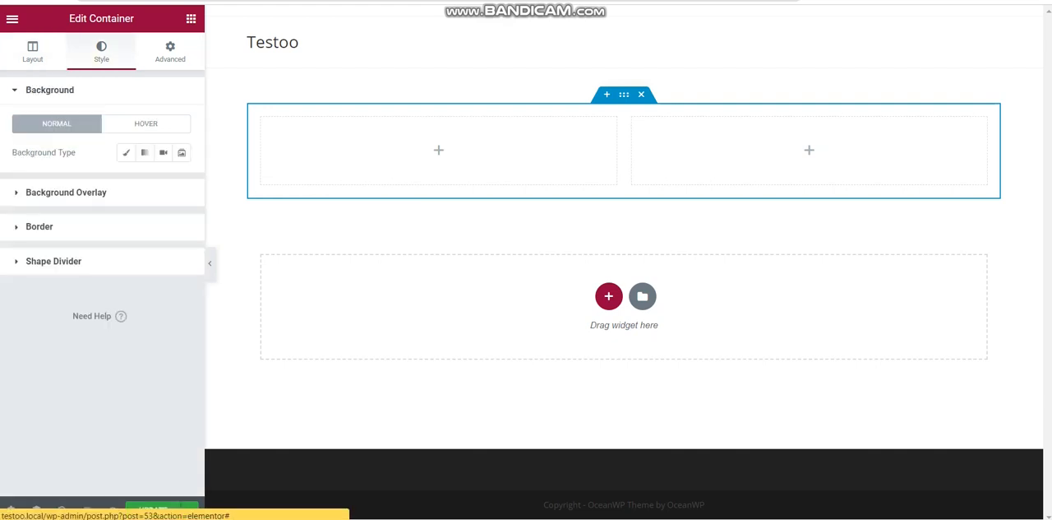
pyautogui.click(32, 51)
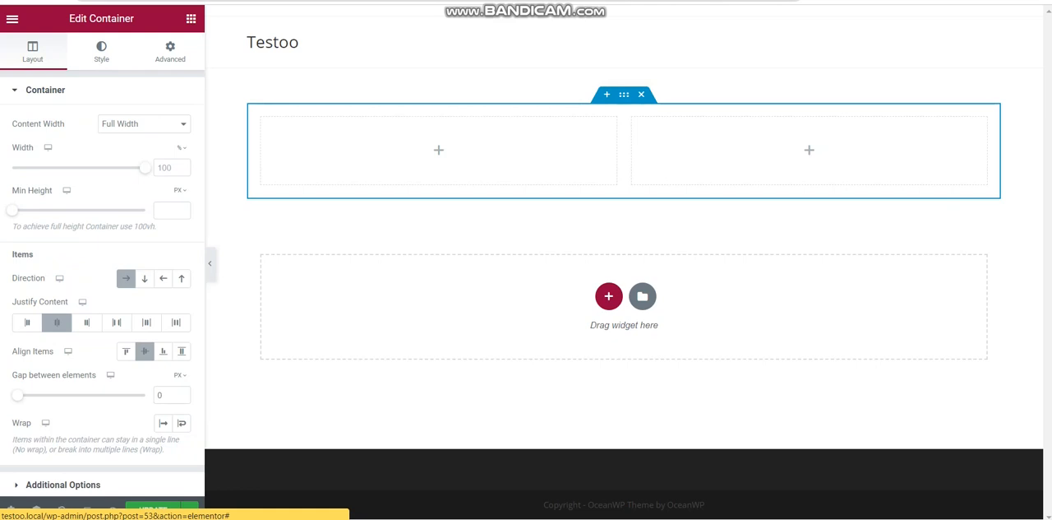
# Add two Heading widgets, one above the other, in the container's left column
pyautogui.click(191, 18)
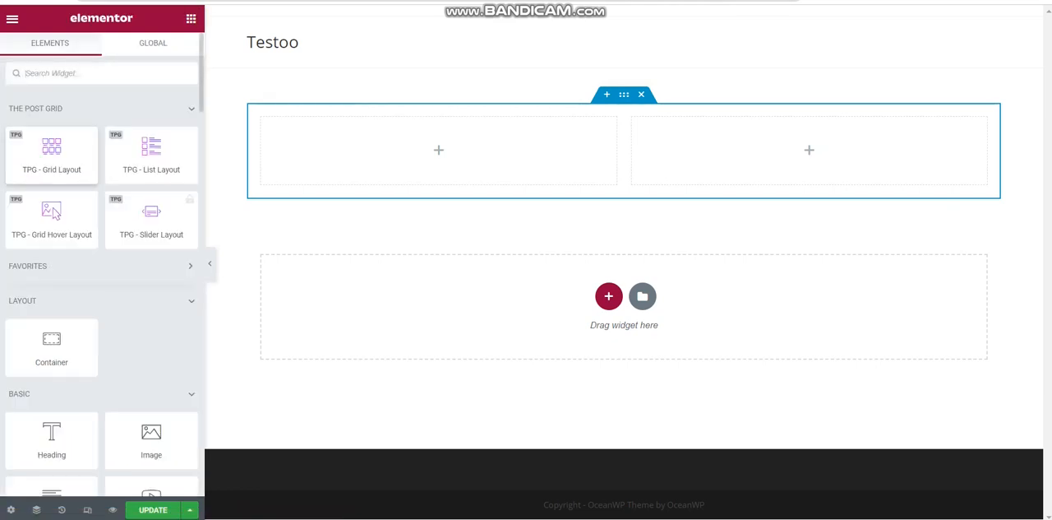
pyautogui.moveTo(51, 440); pyautogui.dragTo(403, 143)
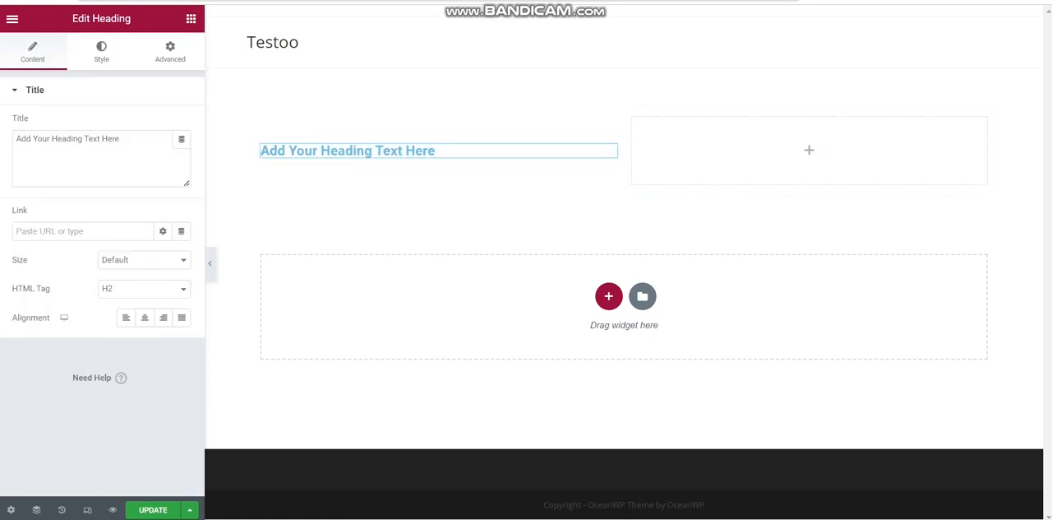
pyautogui.click(190, 18)
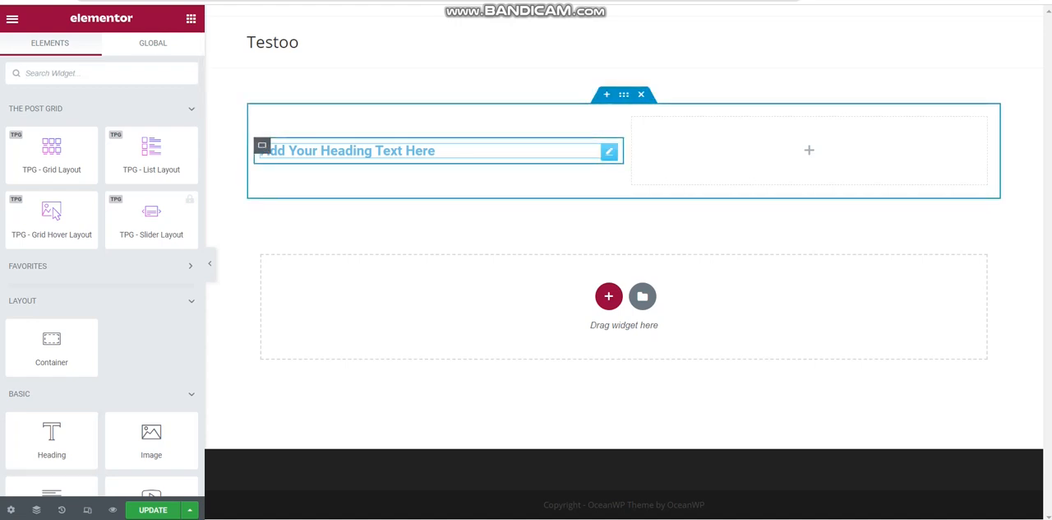
pyautogui.moveTo(51, 440); pyautogui.dragTo(383, 138)
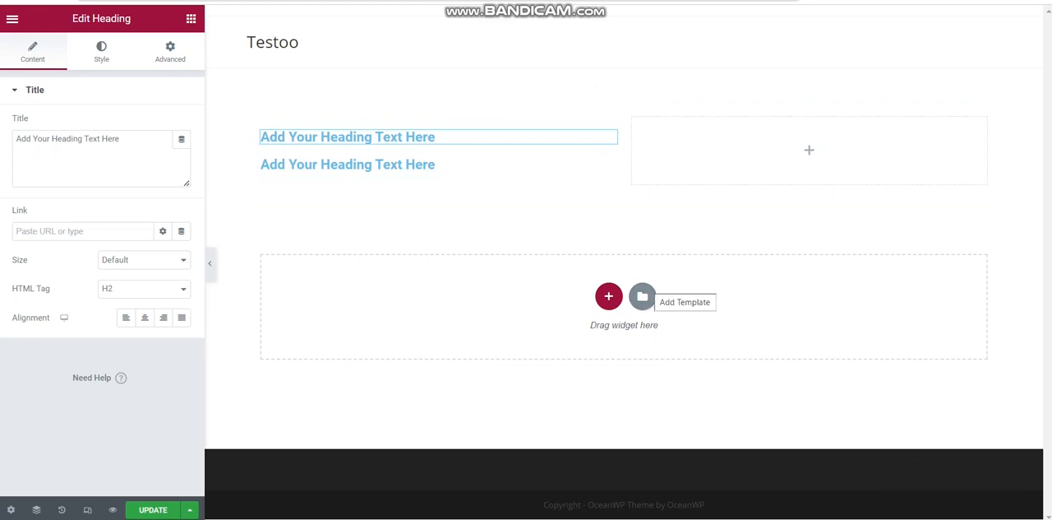
# Replace the upper heading's placeholder text in the left column with "Welcome to Bisbil"
pyautogui.tripleClick(348, 137)
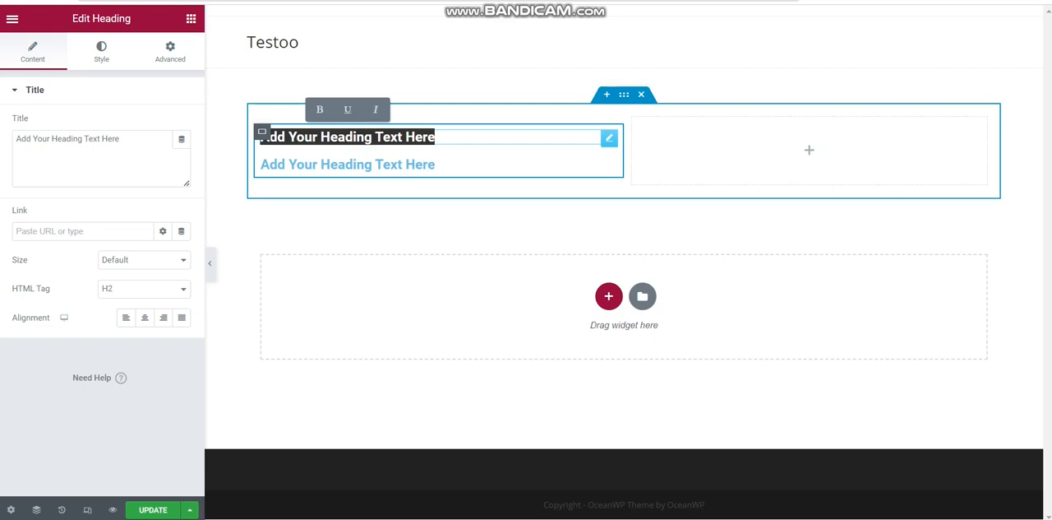
pyautogui.write('Welcom')
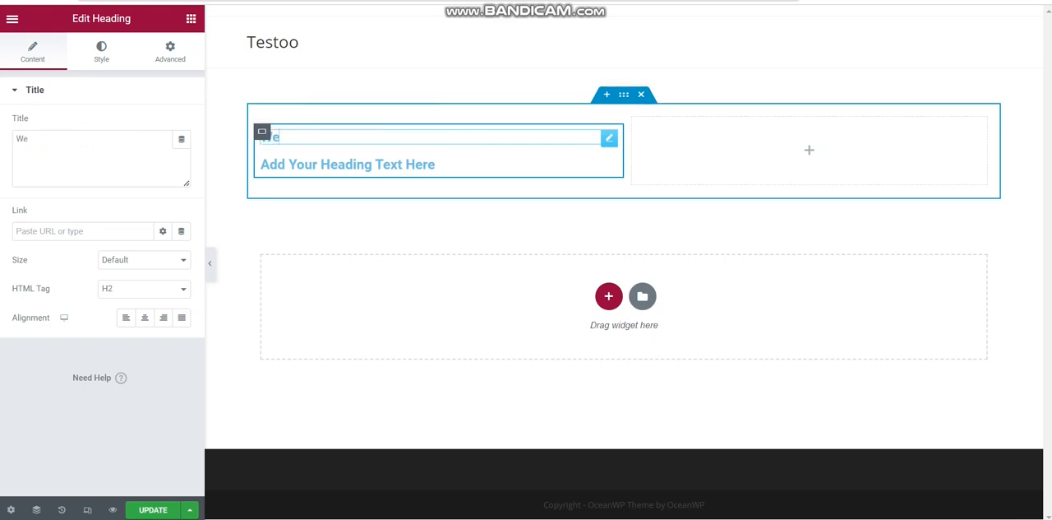
pyautogui.write('e to bisbil')
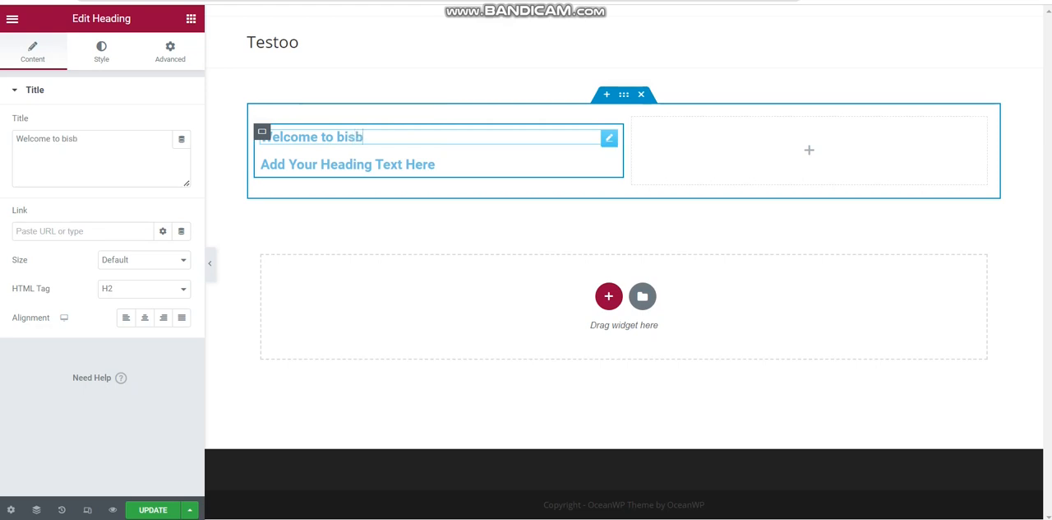
pyautogui.click(346, 137)
pyautogui.press('BackSpace')
pyautogui.write('B')
pyautogui.moveTo(301, 139); pyautogui.dragTo(353, 137)
pyautogui.doubleClick(353, 136)
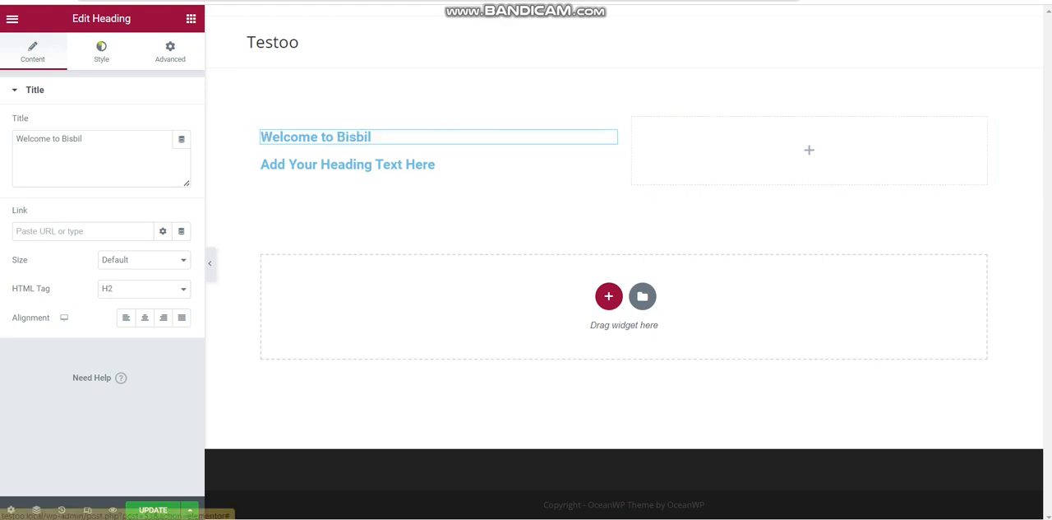
# Set the "Welcome to Bisbil" heading's text color to the olive shade #8E9B07
pyautogui.click(101, 50)
pyautogui.click(182, 123)
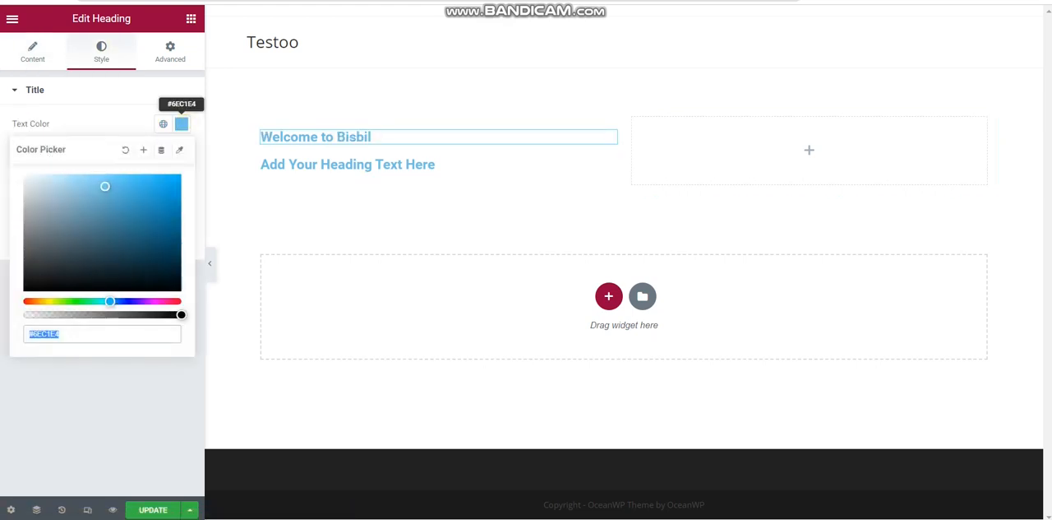
pyautogui.click(172, 227)
pyautogui.moveTo(172, 228); pyautogui.dragTo(144, 217)
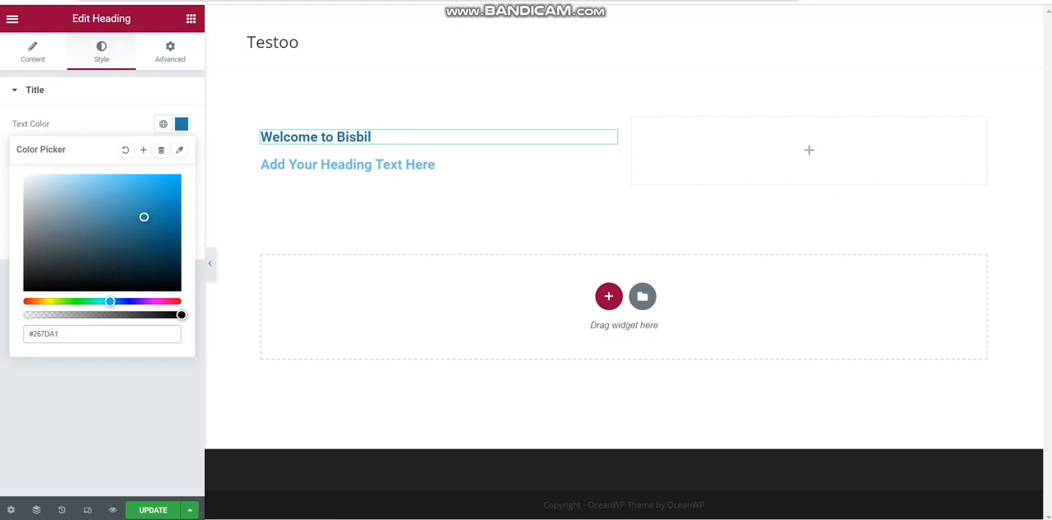
pyautogui.moveTo(111, 301); pyautogui.dragTo(52, 301)
pyautogui.moveTo(144, 217); pyautogui.dragTo(175, 219)
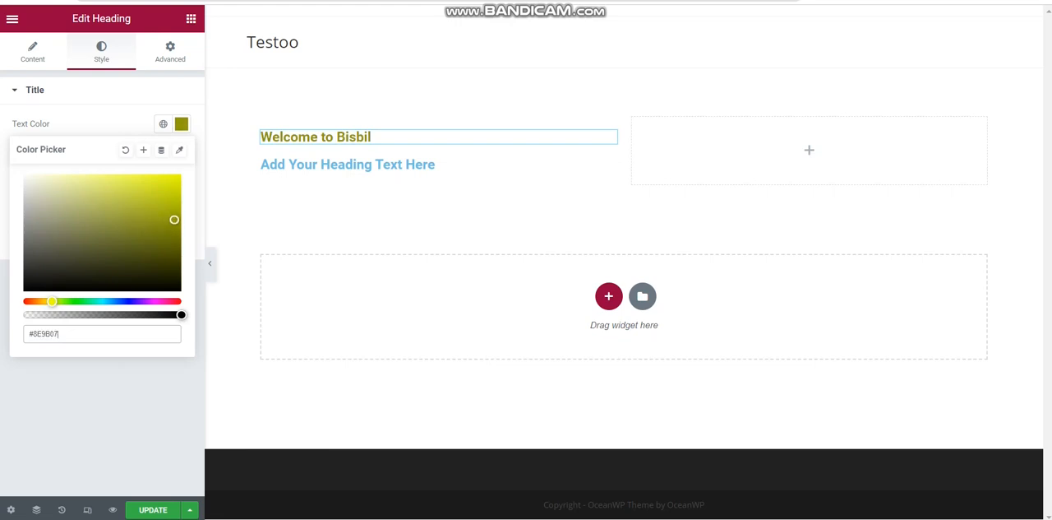
# Replace the lower heading's placeholder text with "Best Travel Guide", keeping it below the welcome heading
pyautogui.click(342, 165)
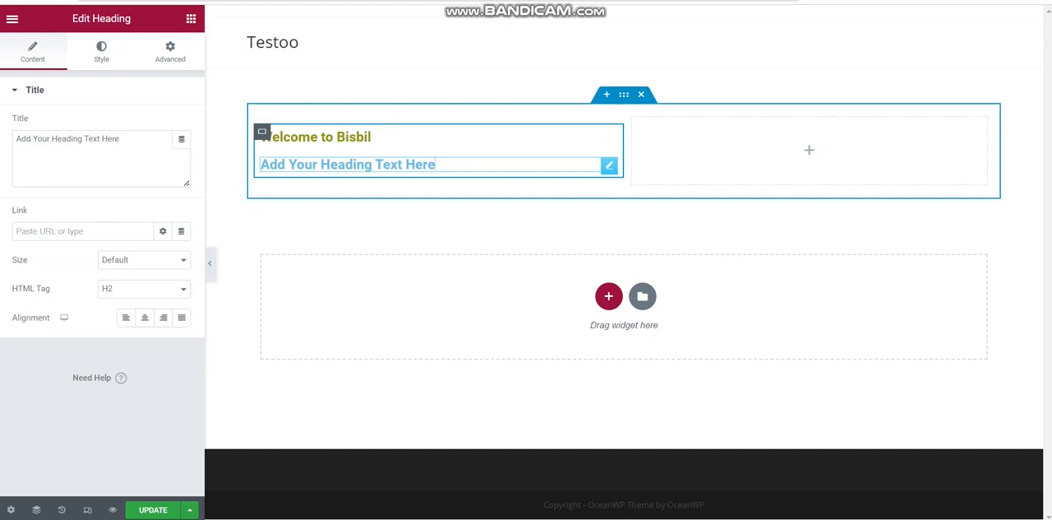
pyautogui.tripleClick(376, 164)
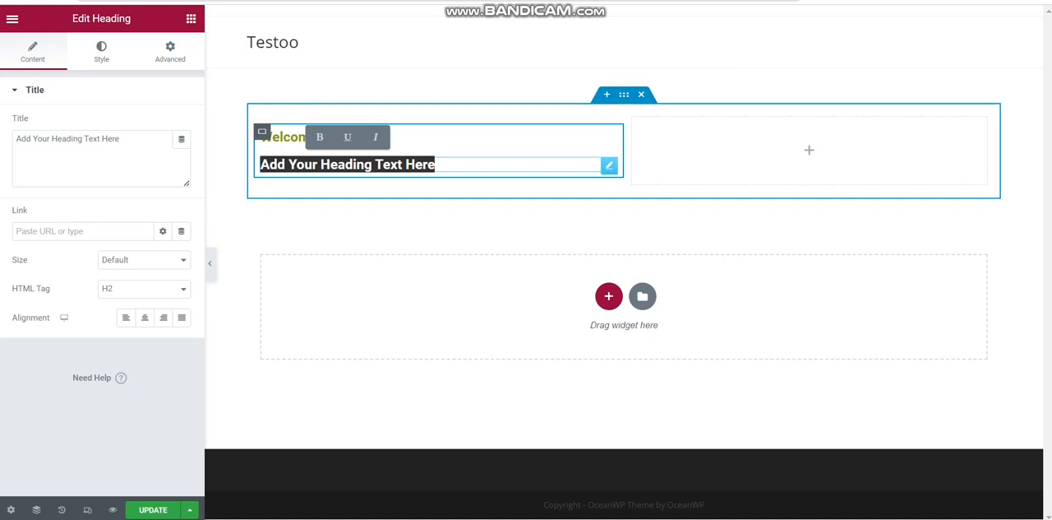
pyautogui.write('B')
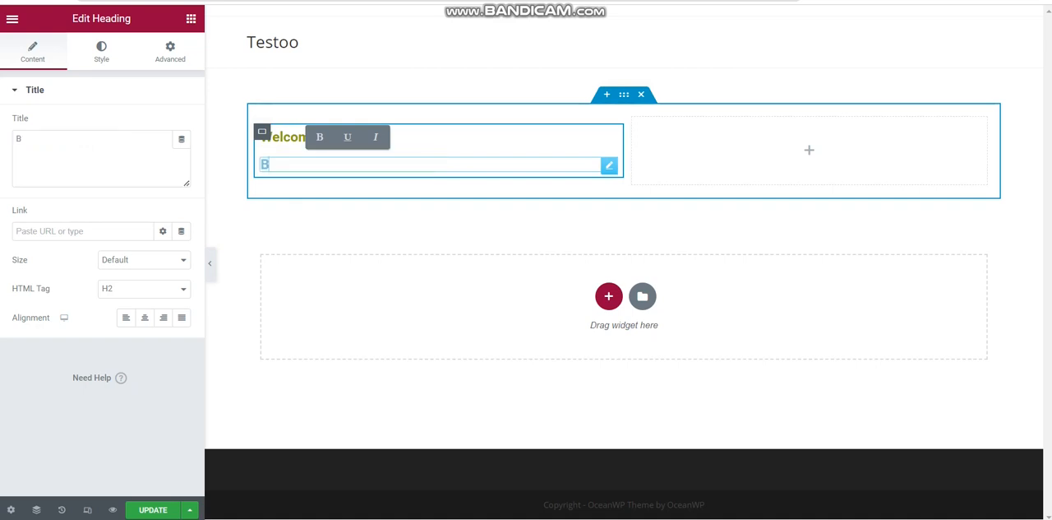
pyautogui.write('est fo')
pyautogui.press('BackSpace')
pyautogui.press('BackSpace')
pyautogui.write('Travel')
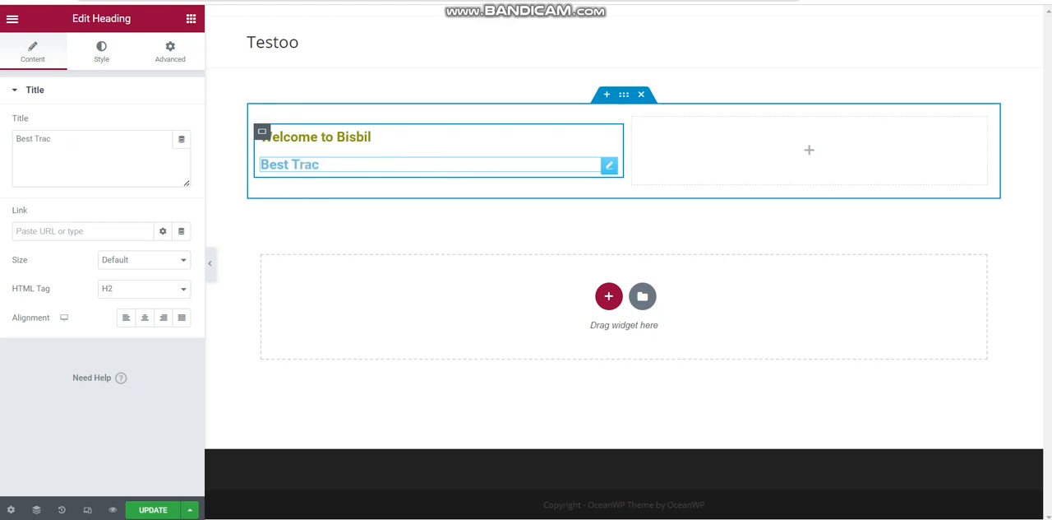
pyautogui.write(' Guide')
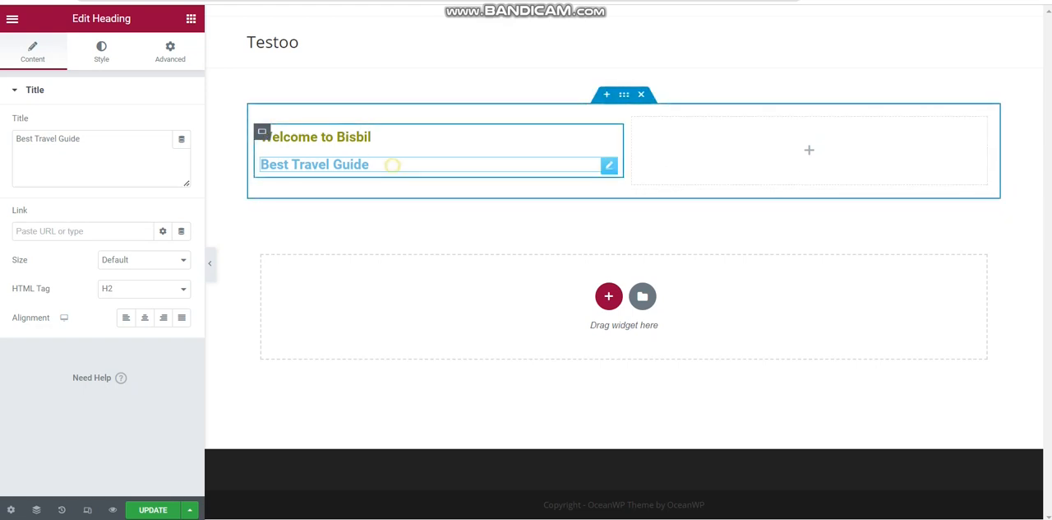
pyautogui.moveTo(393, 165); pyautogui.dragTo(370, 161)
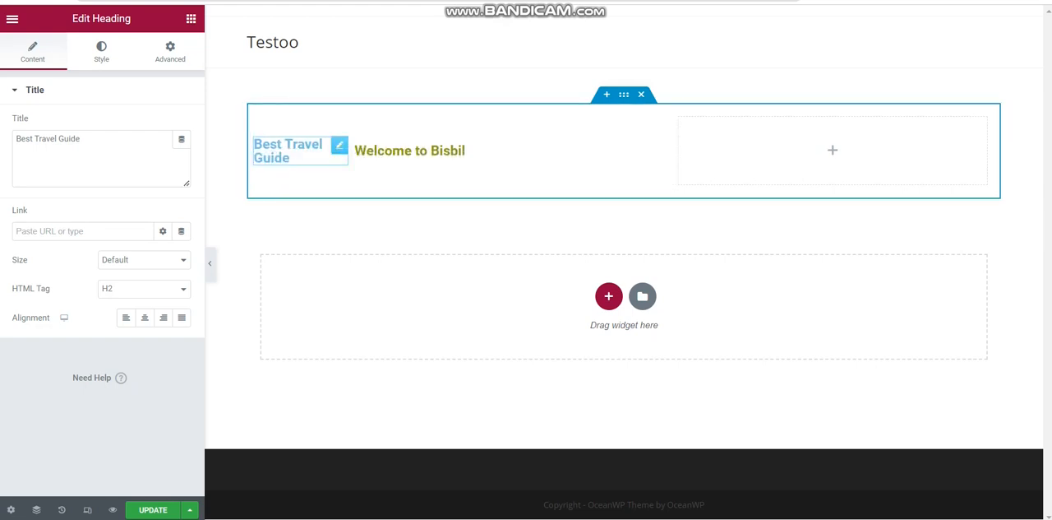
pyautogui.hotkey('ctrl', 'z')
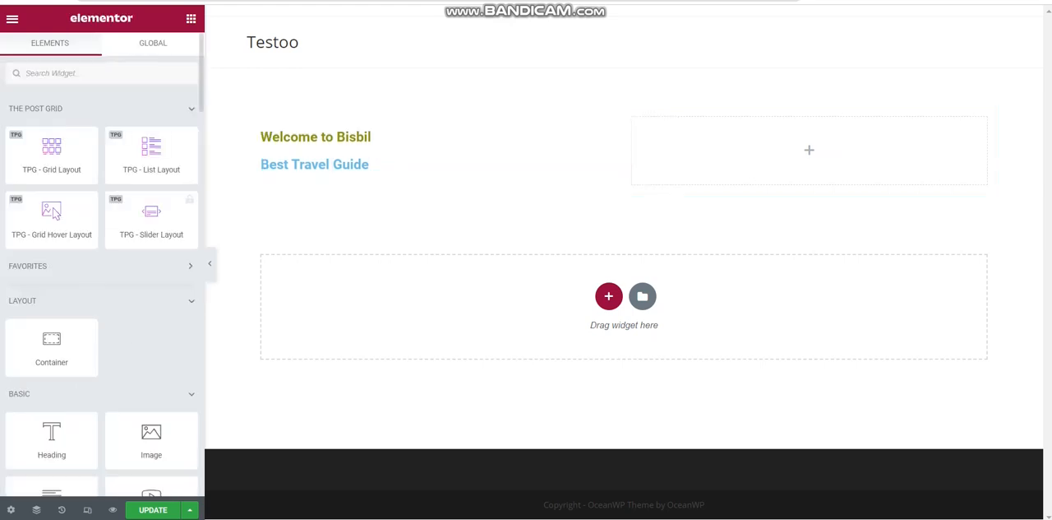
# Set the "Best Travel Guide" heading's text color to near-black #000304
pyautogui.click(367, 165)
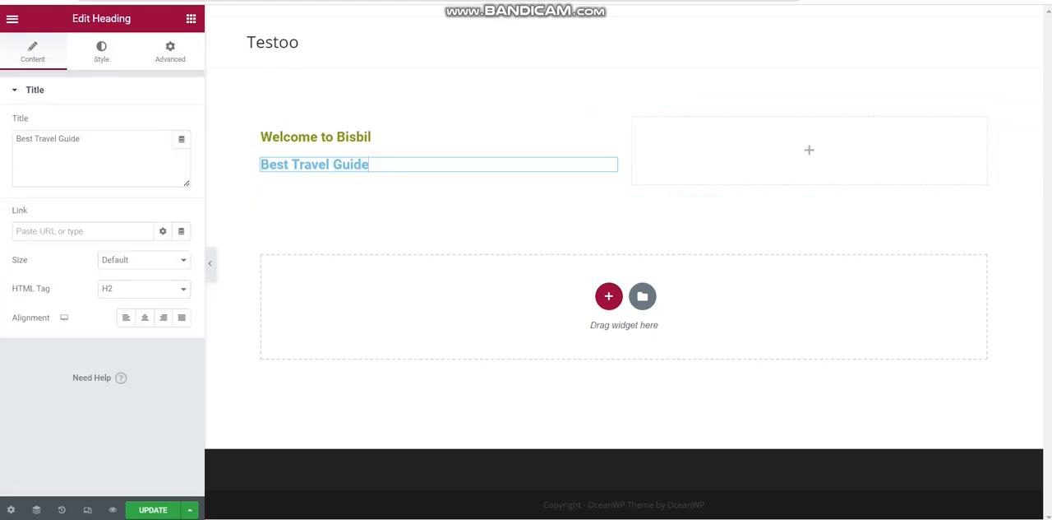
pyautogui.click(101, 51)
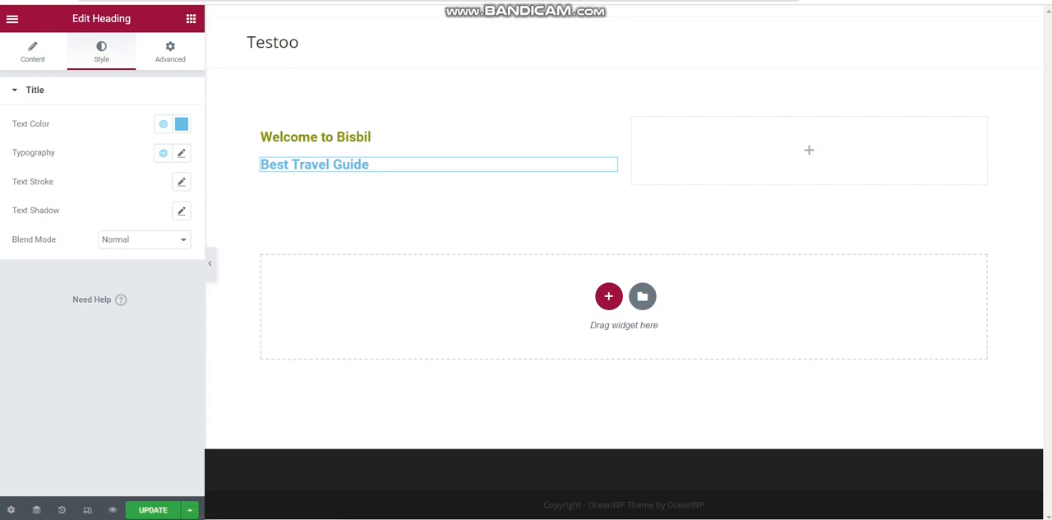
pyautogui.click(181, 123)
pyautogui.moveTo(166, 268); pyautogui.dragTo(180, 288)
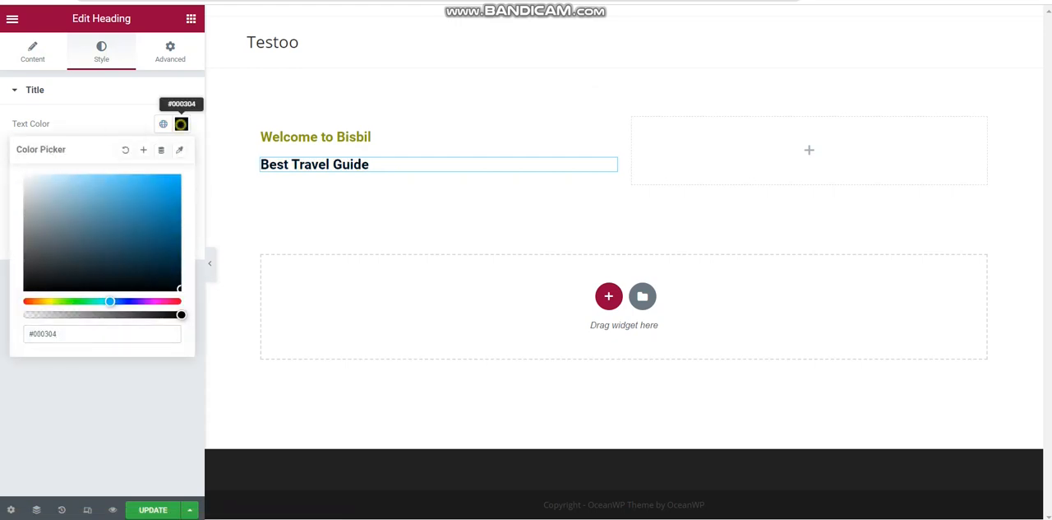
pyautogui.click(181, 123)
# Change the "Best Travel Guide" heading's font family to Poppins
pyautogui.click(182, 153)
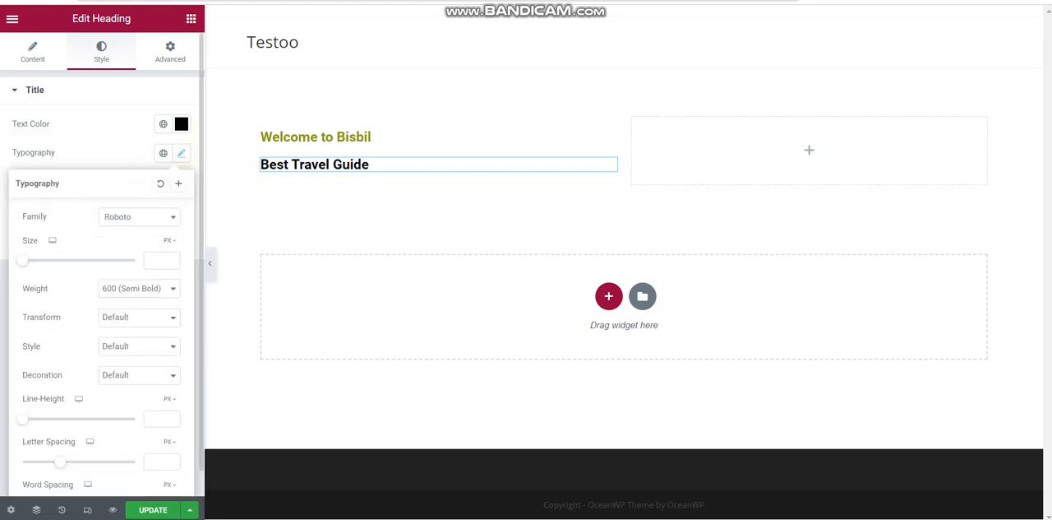
pyautogui.click(169, 218)
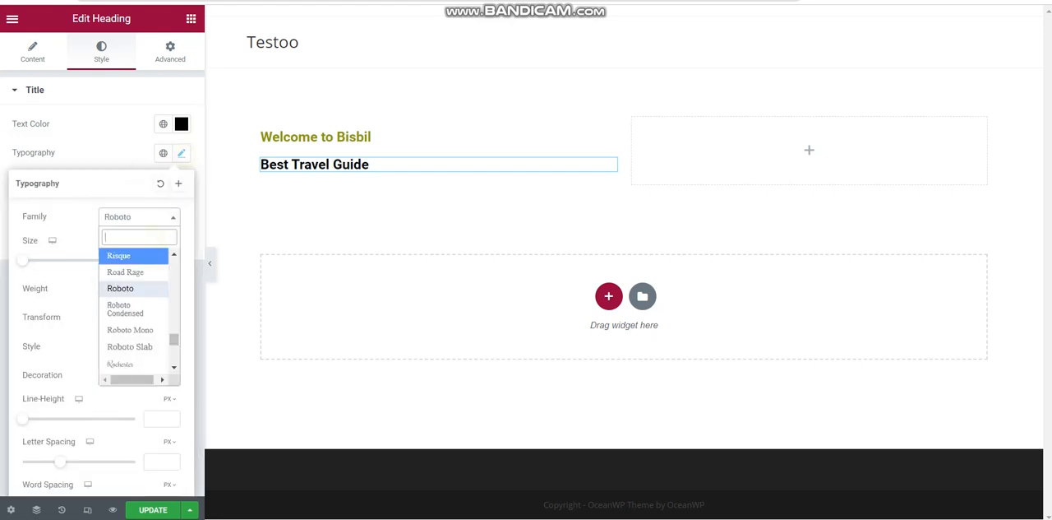
pyautogui.write('Pop')
pyautogui.press('Down')
pyautogui.press('Down')
pyautogui.press('Down')
pyautogui.press('Return')
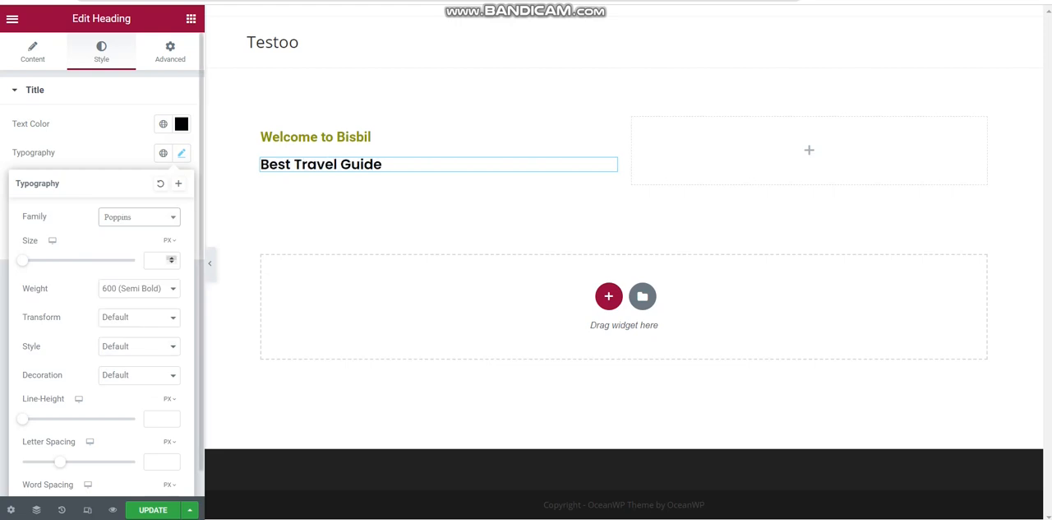
# Widen the left column and give the "Best Travel Guide" heading a 63 px size and 700 (Bold) weight
pyautogui.click(171, 258)
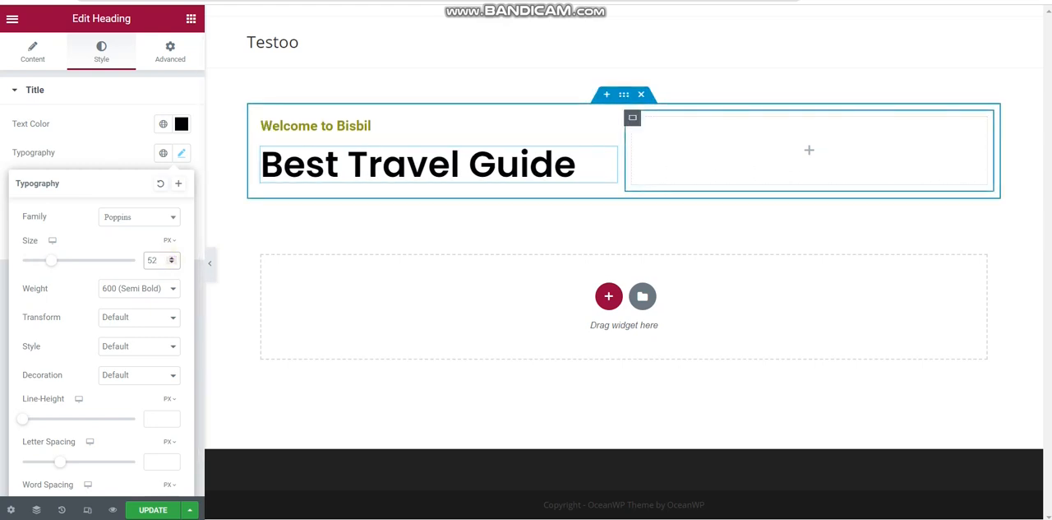
pyautogui.moveTo(624, 140); pyautogui.dragTo(676, 140)
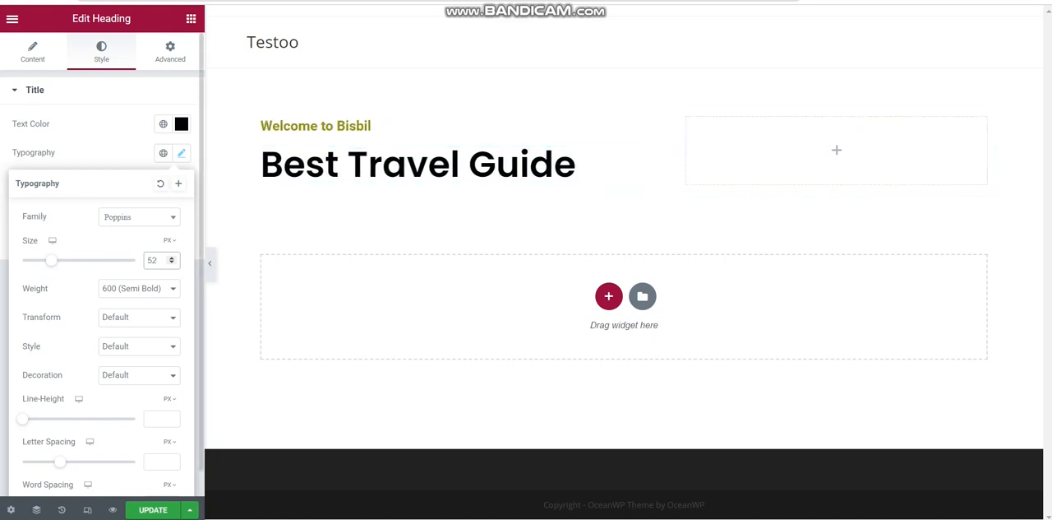
pyautogui.click(171, 257)
pyautogui.click(171, 257)
pyautogui.click(171, 257)
pyautogui.click(171, 258)
pyautogui.click(171, 257)
pyautogui.click(171, 257)
pyautogui.click(171, 257)
pyautogui.click(171, 257)
pyautogui.click(171, 258)
pyautogui.click(171, 257)
pyautogui.click(171, 257)
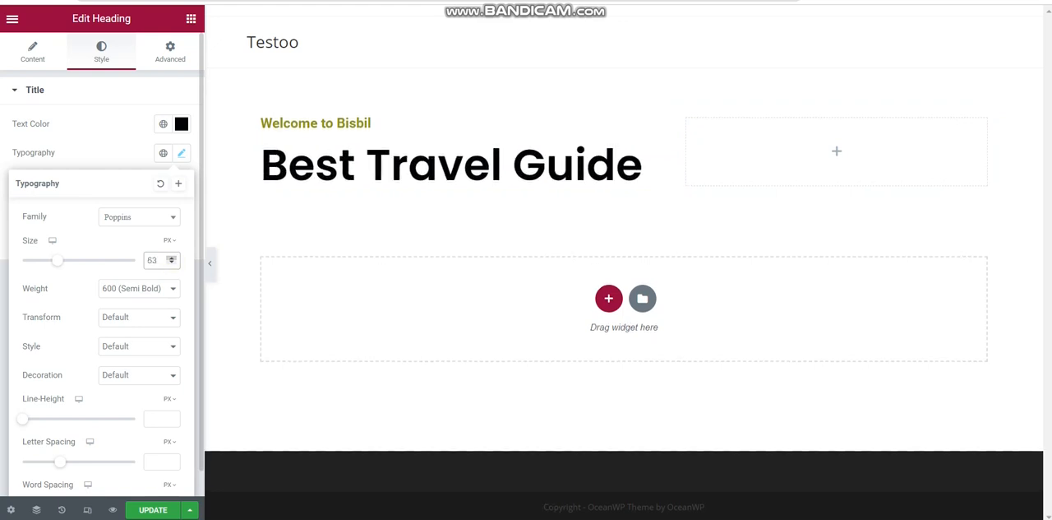
pyautogui.click(138, 288)
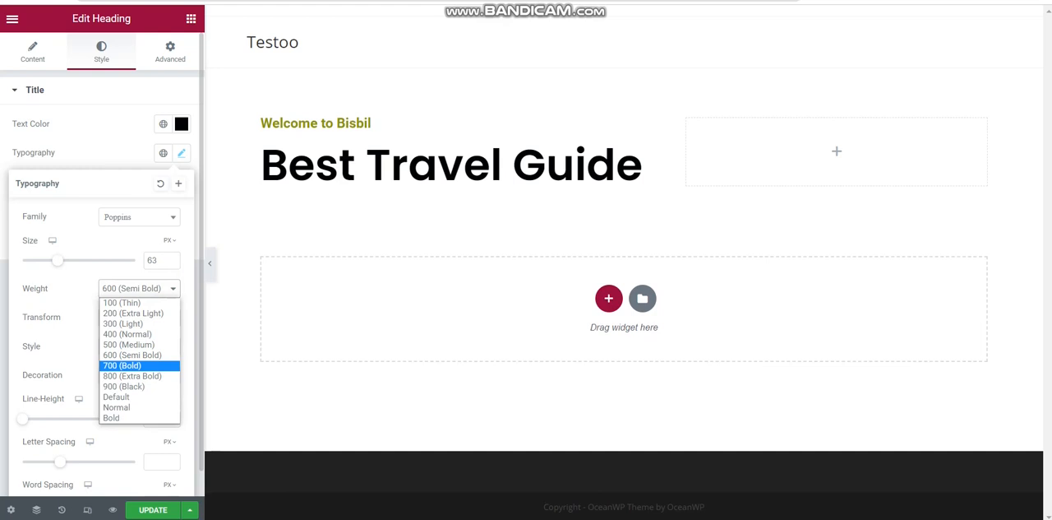
pyautogui.click(122, 365)
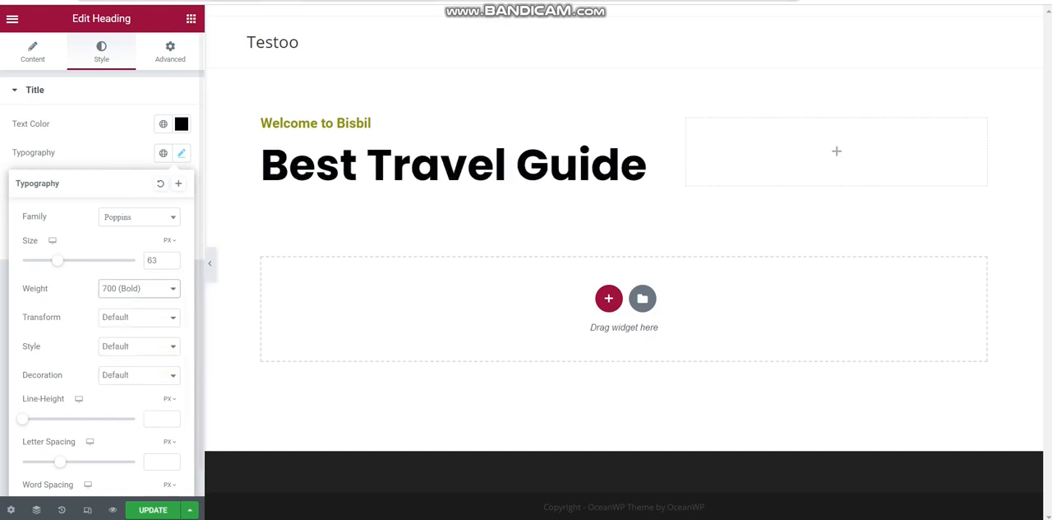
# Add a Text Editor widget beneath the "Best Travel Guide" heading in the left column
pyautogui.click(191, 18)
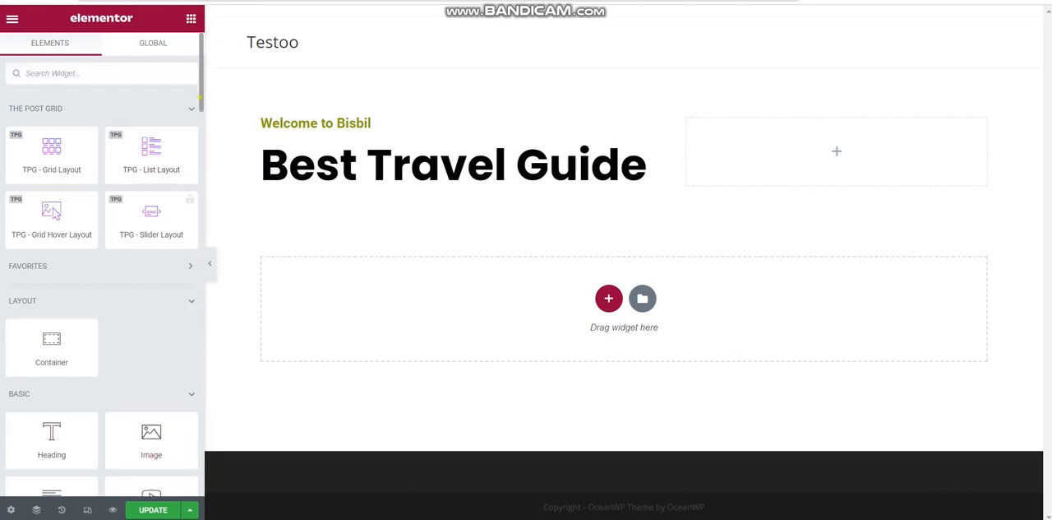
pyautogui.scroll(-4, 102, 287)
pyautogui.moveTo(45, 325); pyautogui.dragTo(477, 193)
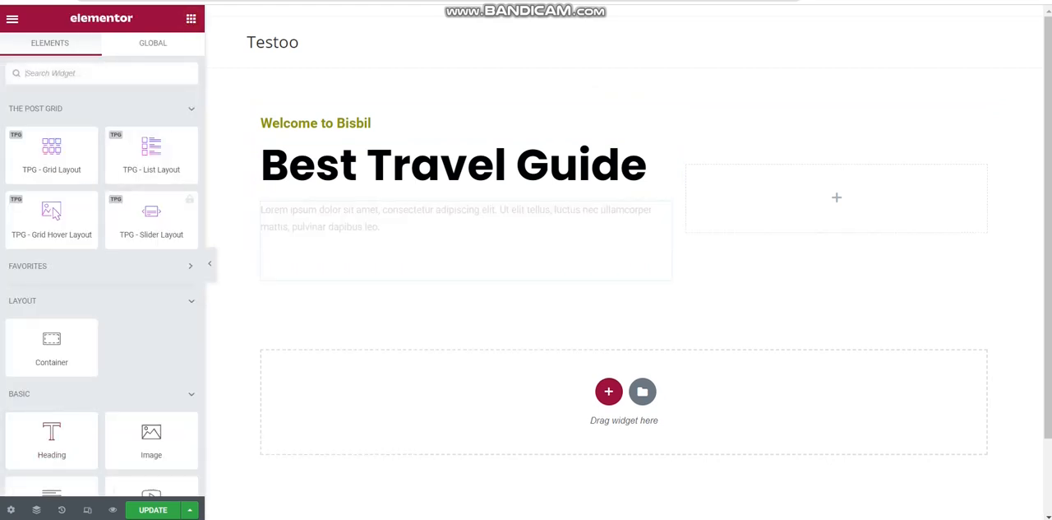
# Add a Button widget beneath the Lorem ipsum paragraph in the left column
pyautogui.scroll(-5, 102, 263)
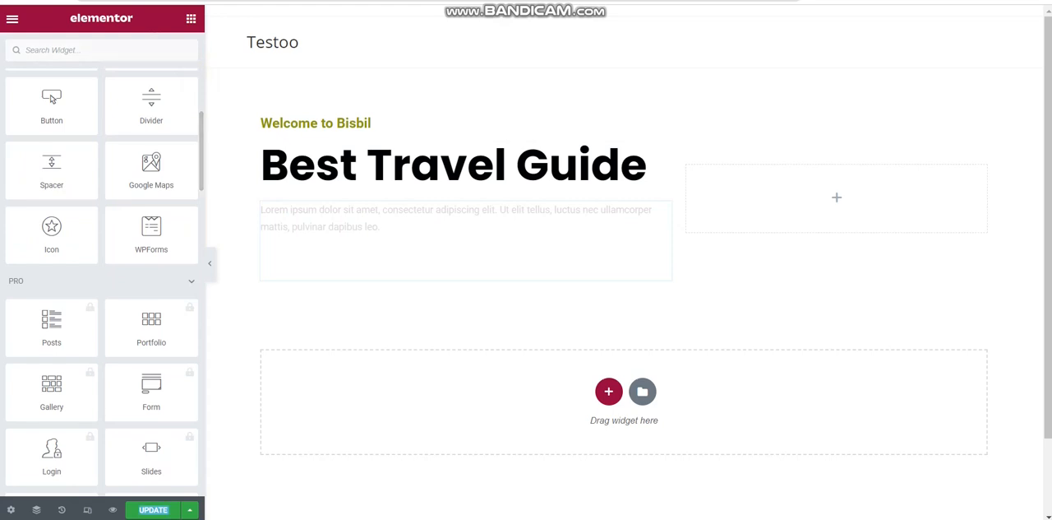
pyautogui.scroll(-3, 154, 484)
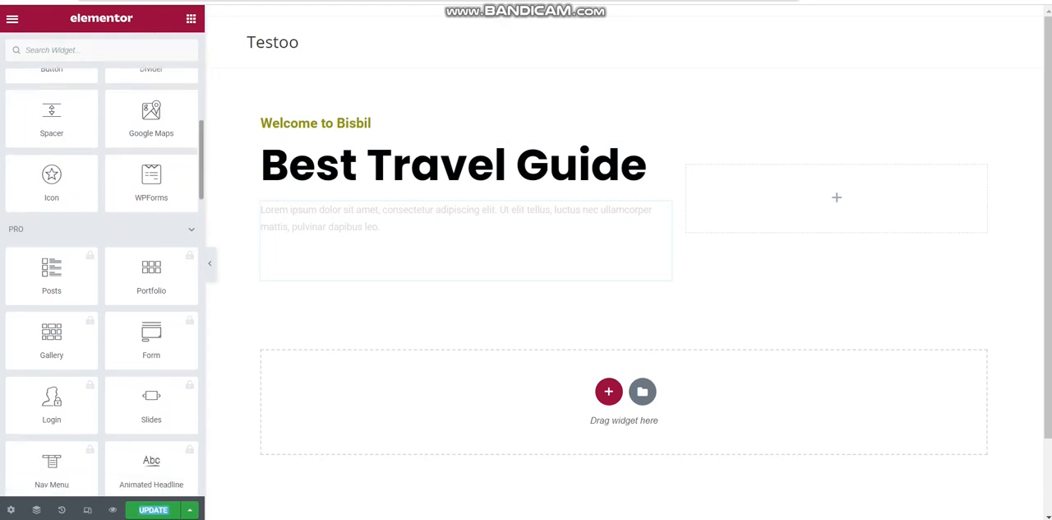
pyautogui.scroll(3, 155, 483)
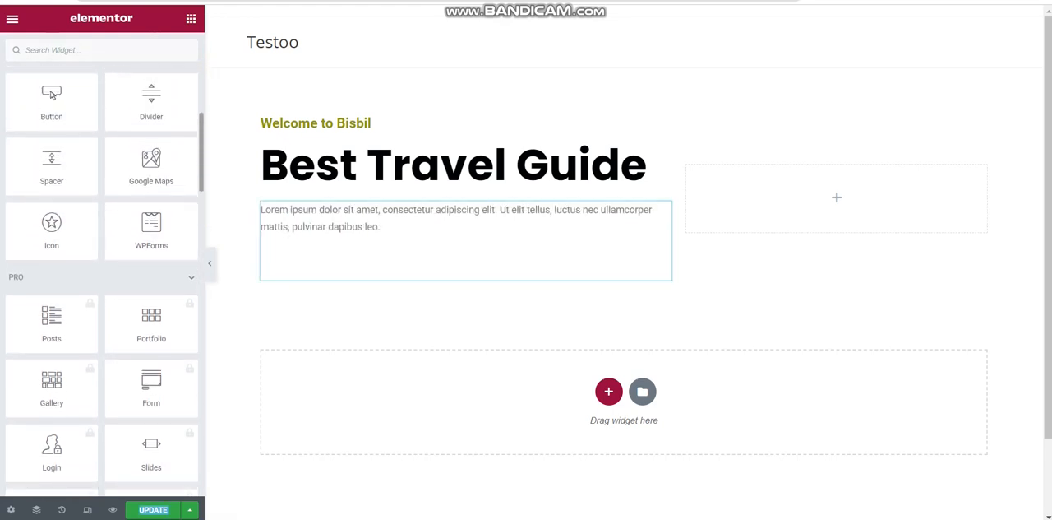
pyautogui.scroll(2, 102, 279)
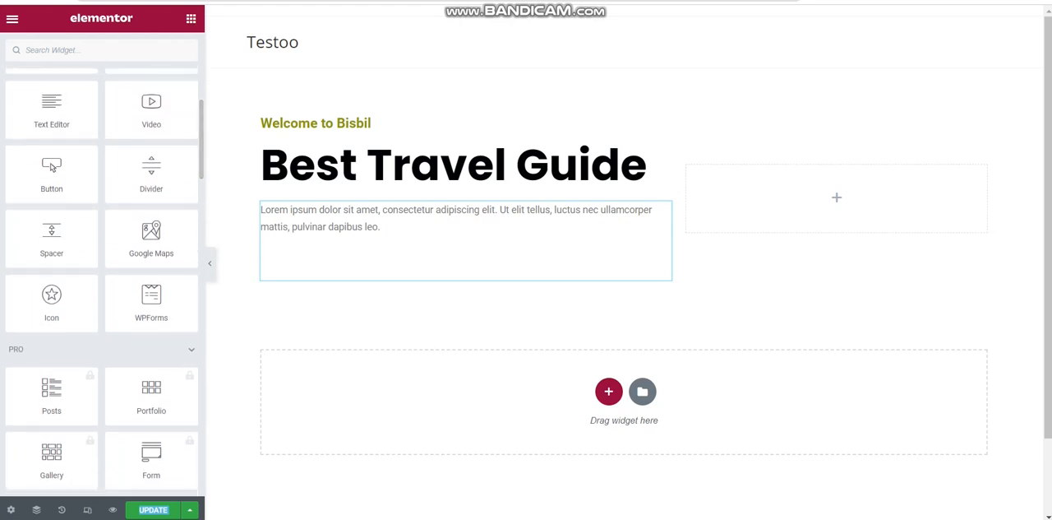
pyautogui.moveTo(51, 169); pyautogui.dragTo(342, 264)
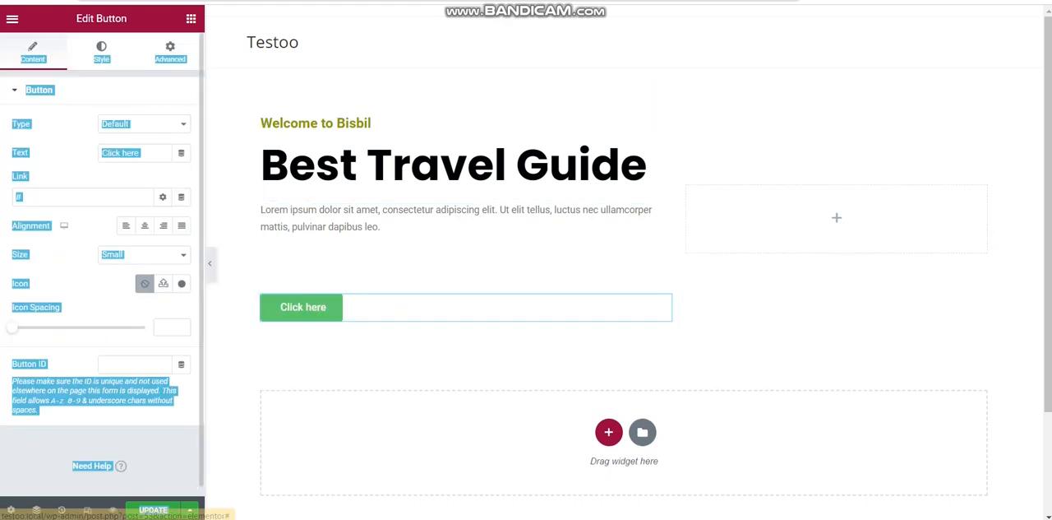
pyautogui.click(190, 19)
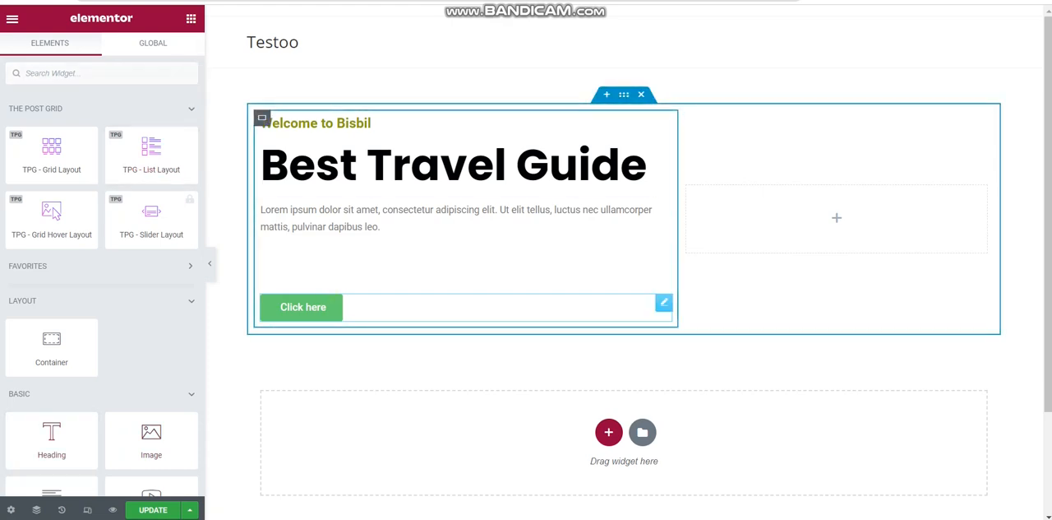
# Change the green button's text to "Contact Us"
pyautogui.click(324, 307)
pyautogui.tripleClick(150, 156)
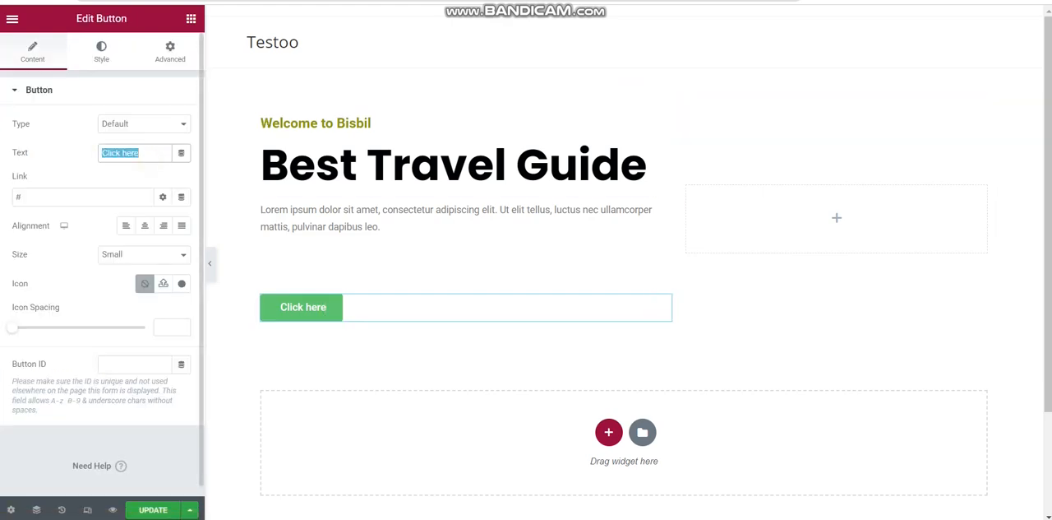
pyautogui.write('Conta')
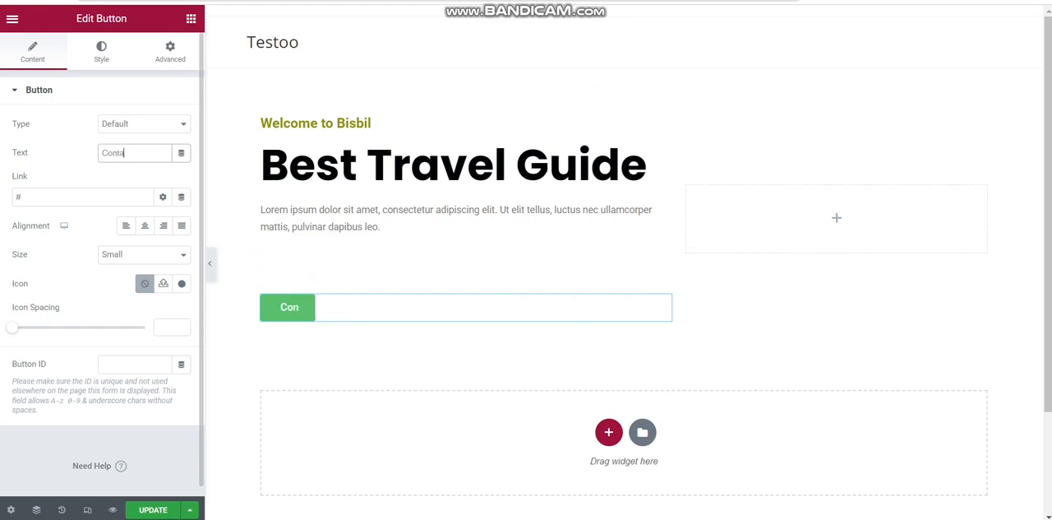
pyautogui.write('ct Us')
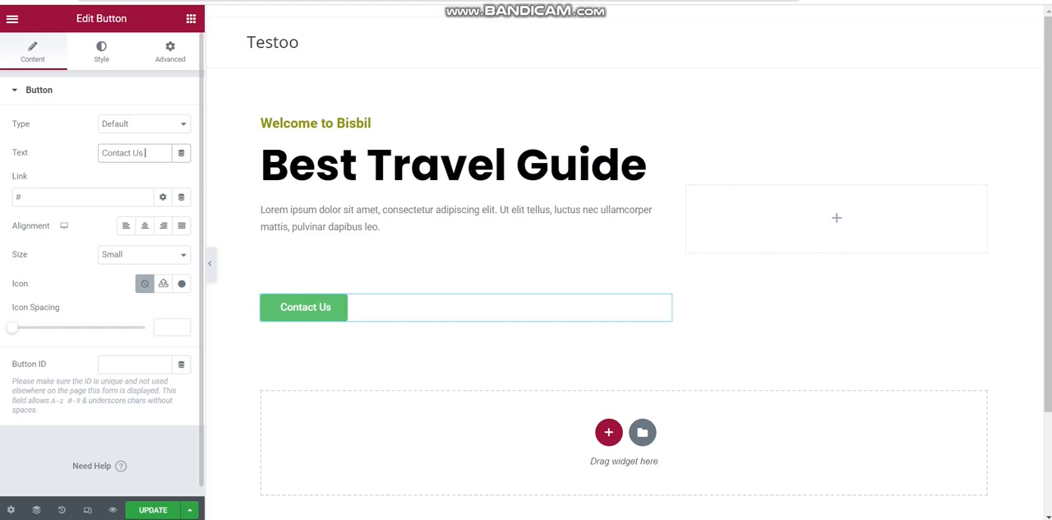
# Set the Contact Us button's hover background colour to black (#000000)
pyautogui.click(97, 50)
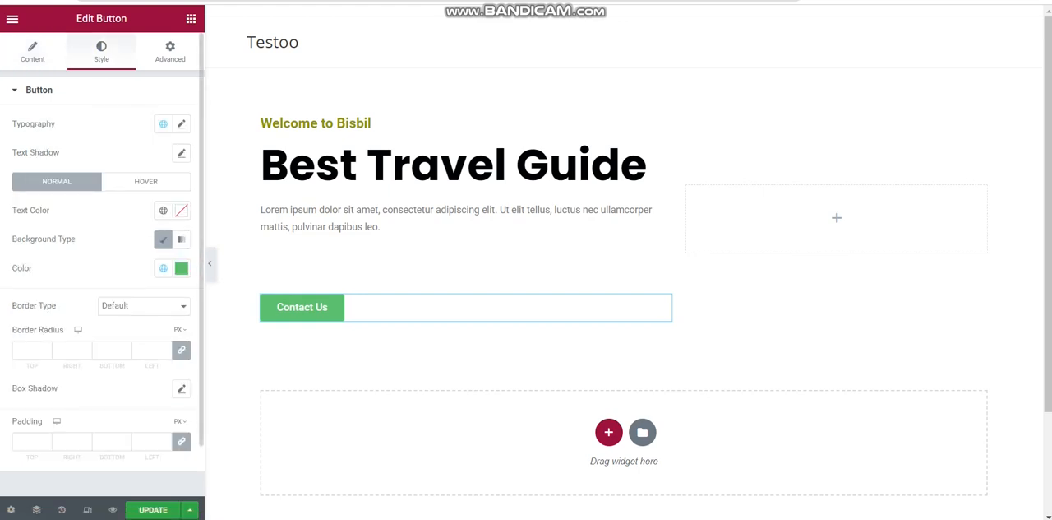
pyautogui.click(164, 182)
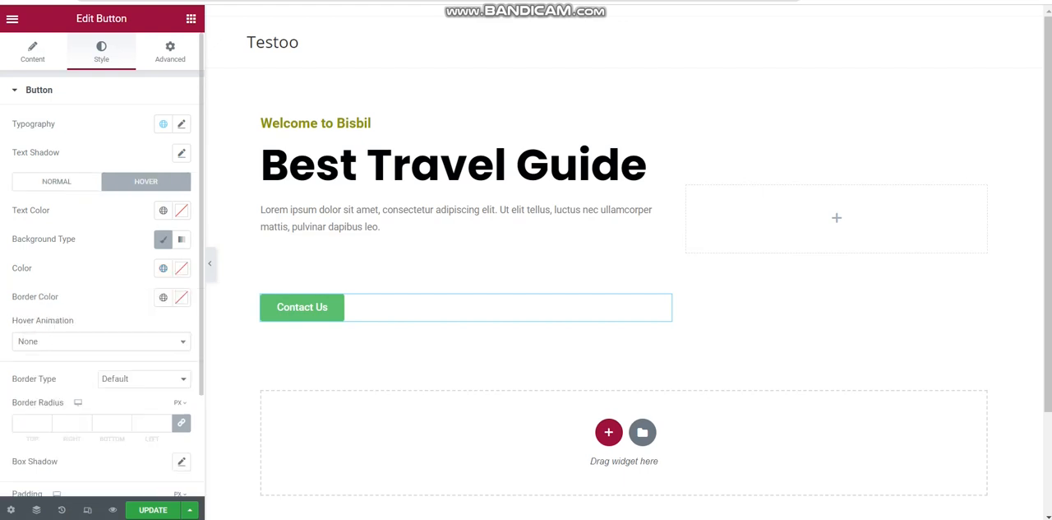
pyautogui.click(182, 268)
pyautogui.moveTo(169, 355); pyautogui.dragTo(180, 433)
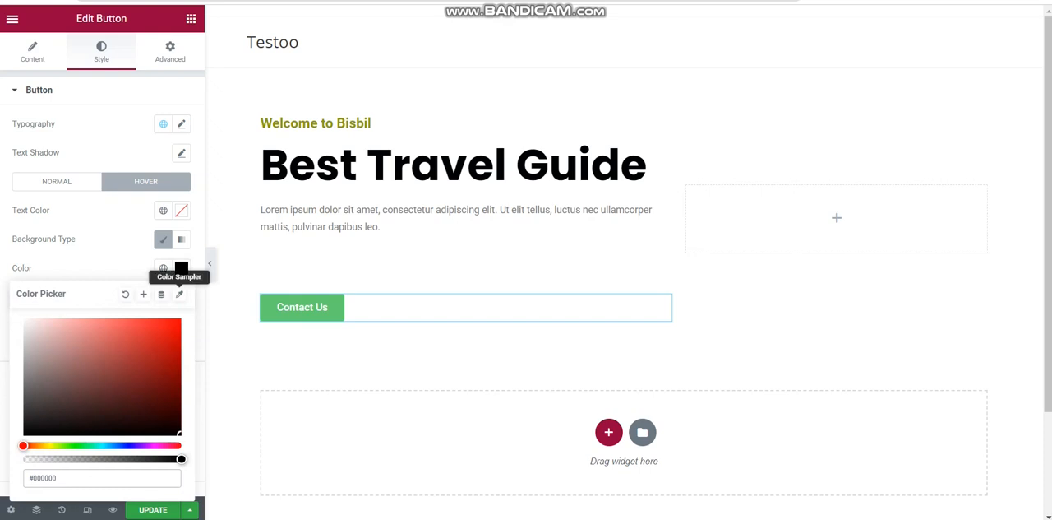
pyautogui.click(181, 268)
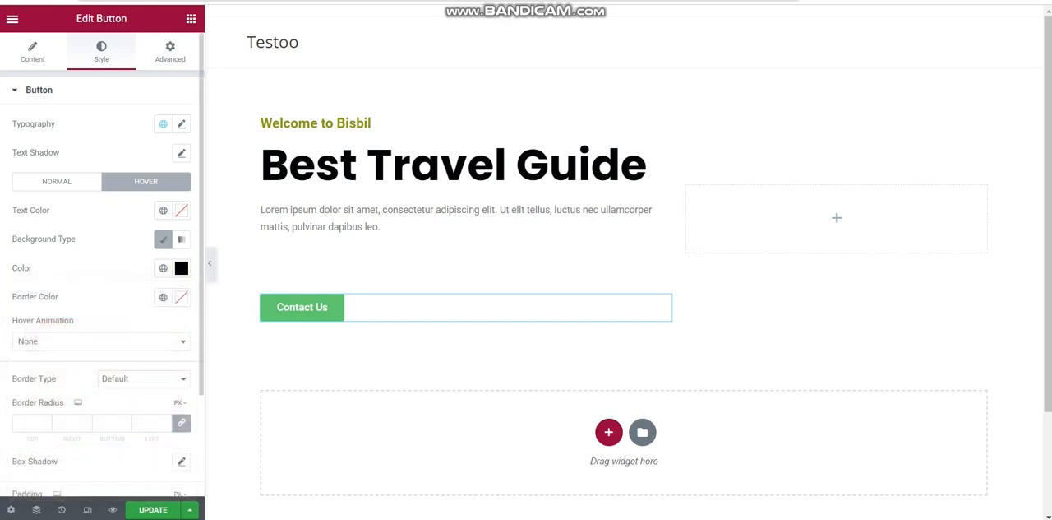
# Unlink the Contact Us button's normal border radius values and set the top to 40 px and the bottom to 71 px
pyautogui.click(49, 182)
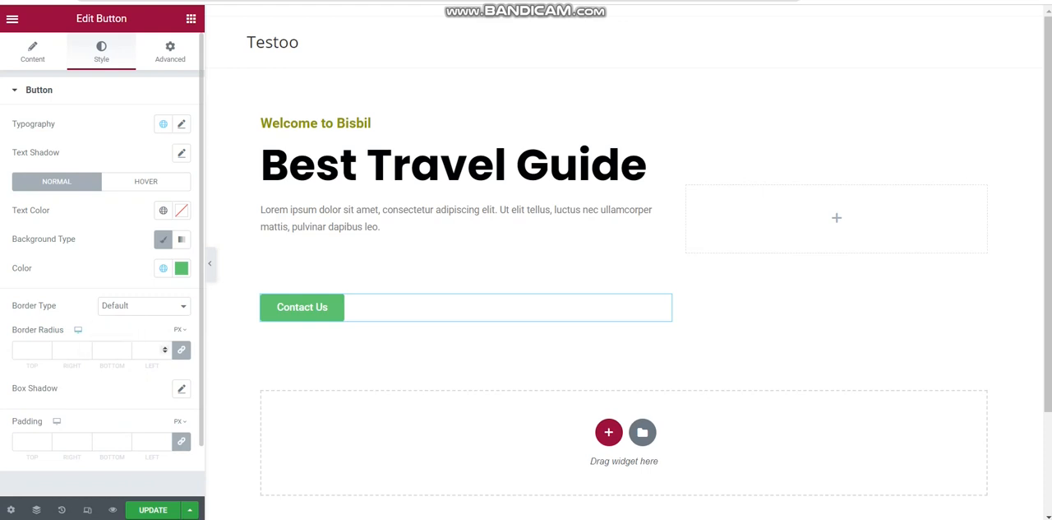
pyautogui.click(181, 350)
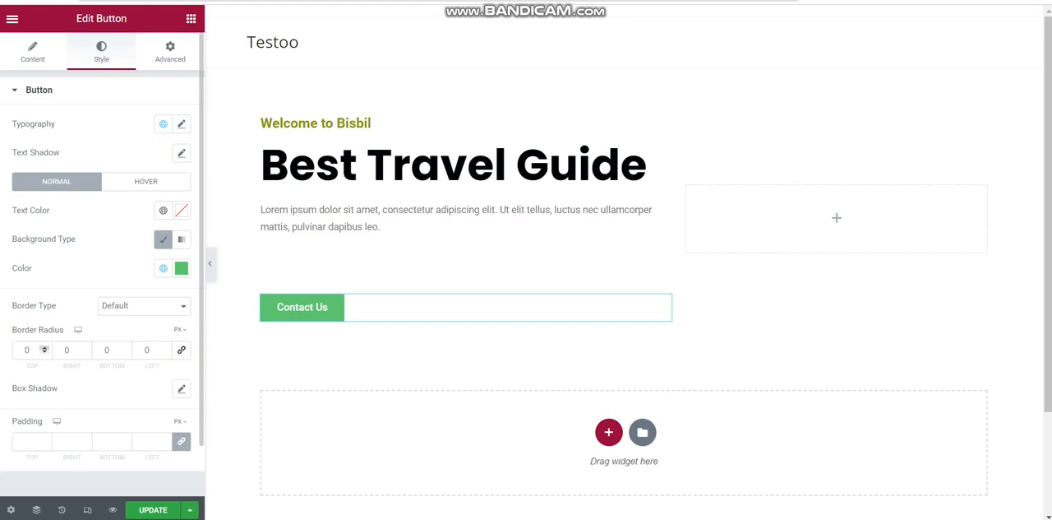
pyautogui.doubleClick(44, 348)
pyautogui.click(45, 347)
pyautogui.click(45, 347)
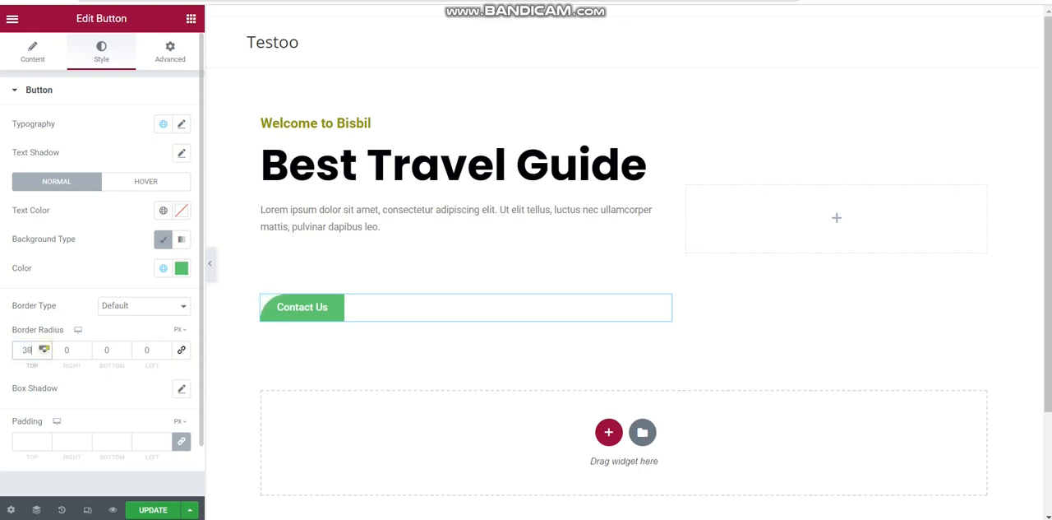
pyautogui.click(124, 352)
pyautogui.click(124, 353)
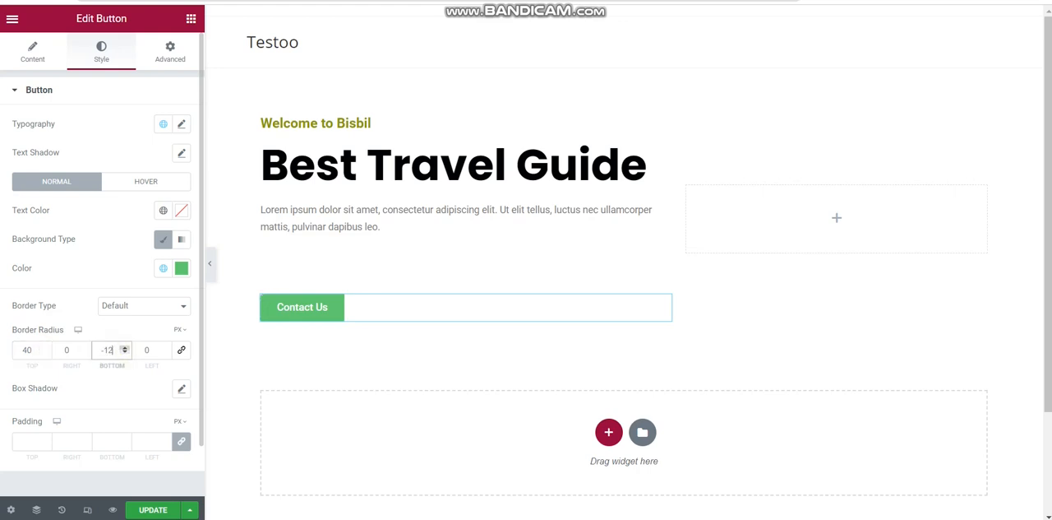
pyautogui.click(124, 348)
pyautogui.click(124, 347)
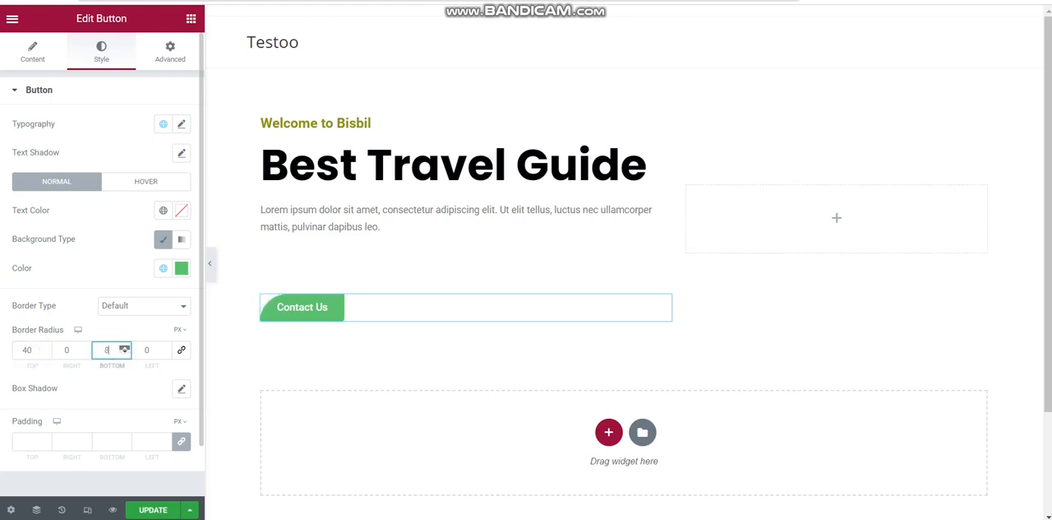
pyautogui.click(124, 347)
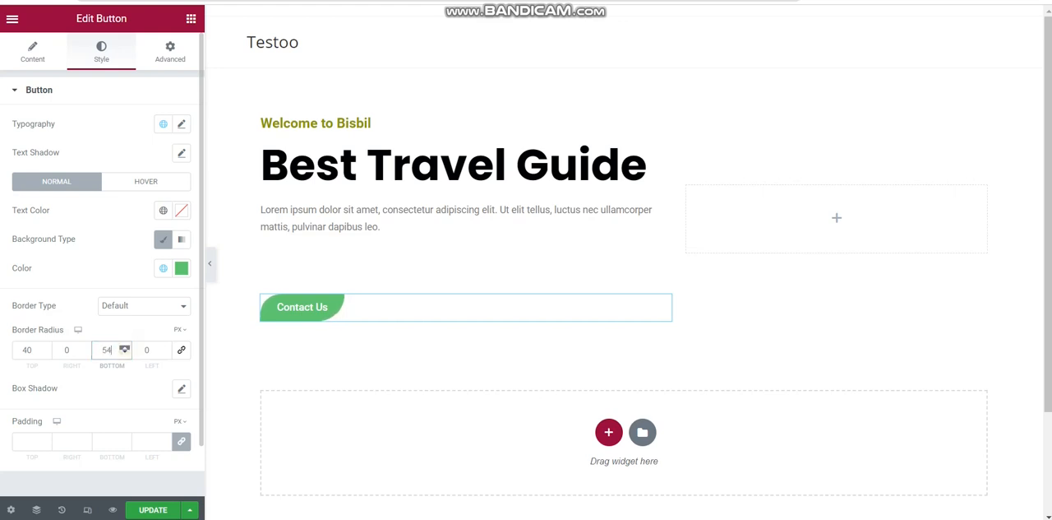
pyautogui.click(124, 347)
pyautogui.click(124, 347)
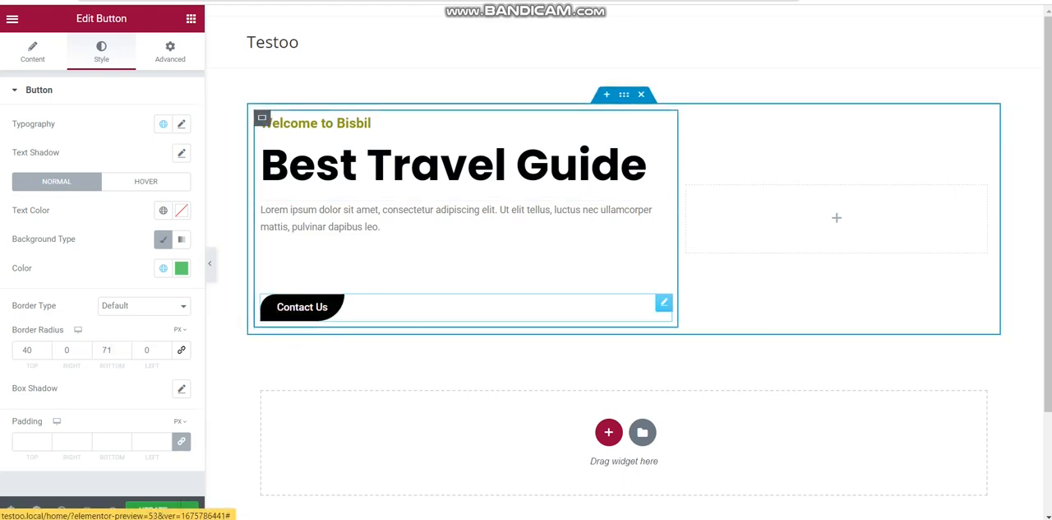
# Duplicate the Contact Us button and place one of the pair beside the other using Absolute position and Inline (auto) width
pyautogui.rightClick(312, 299)
pyautogui.click(352, 298)
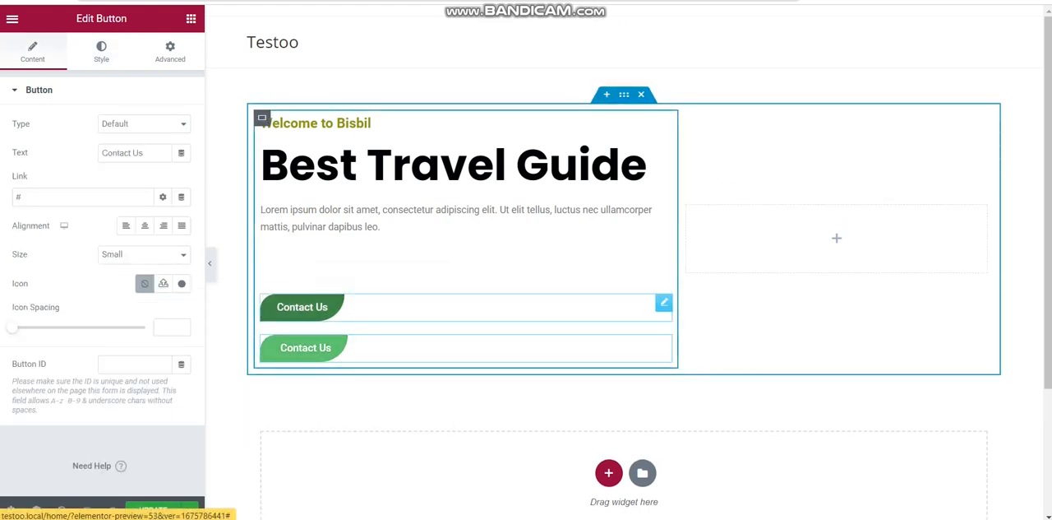
pyautogui.click(101, 51)
pyautogui.click(170, 50)
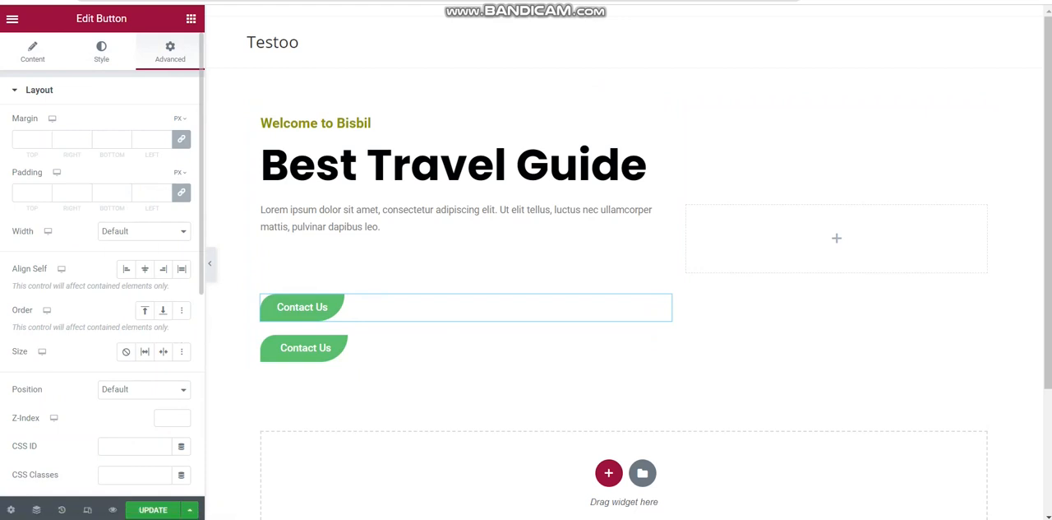
pyautogui.click(144, 389)
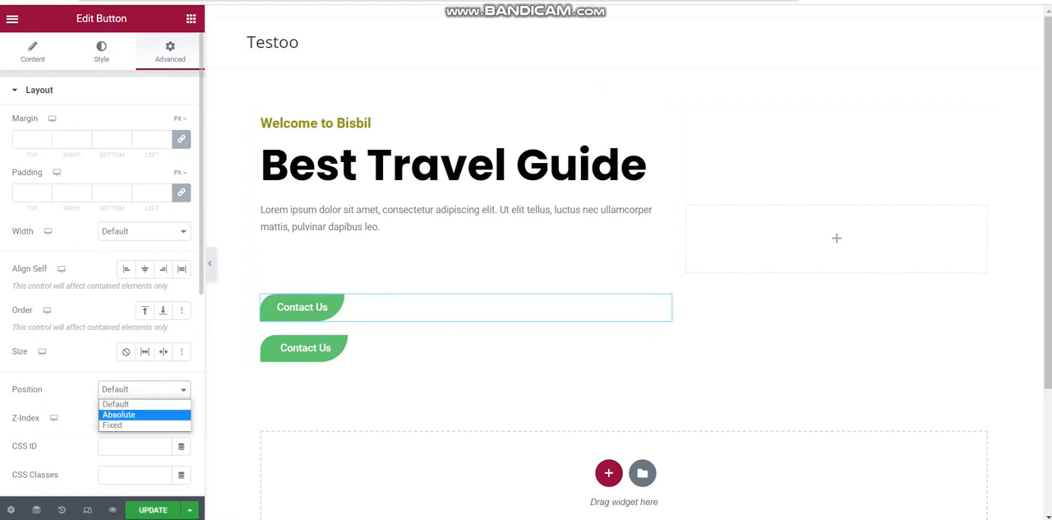
pyautogui.click(140, 414)
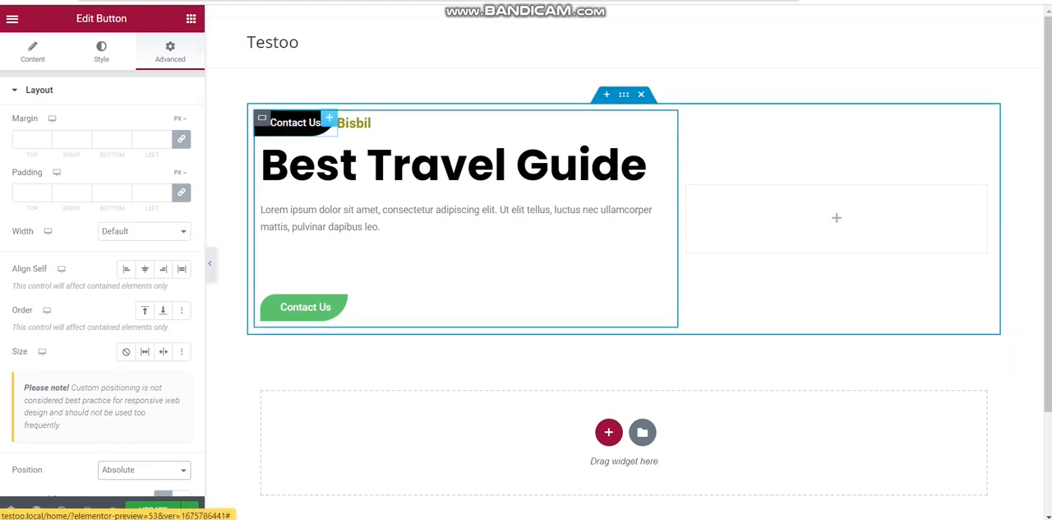
pyautogui.click(144, 231)
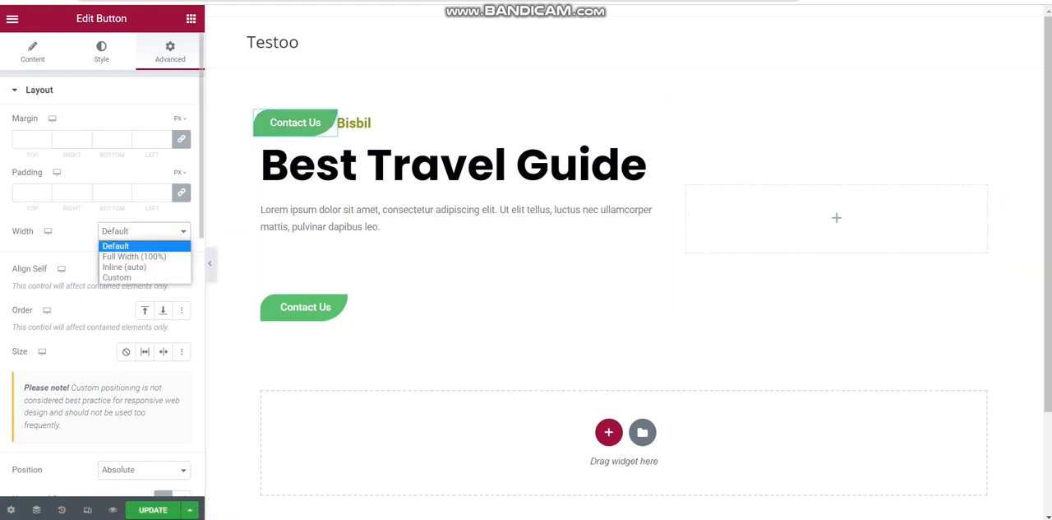
pyautogui.click(163, 267)
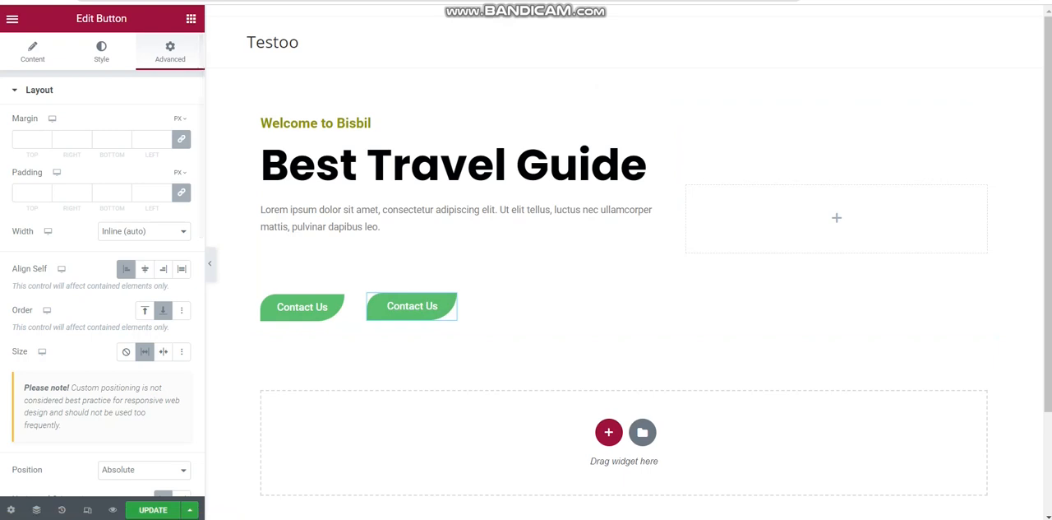
# Change the text of the absolutely positioned second button to "Explore Now"
pyautogui.click(33, 53)
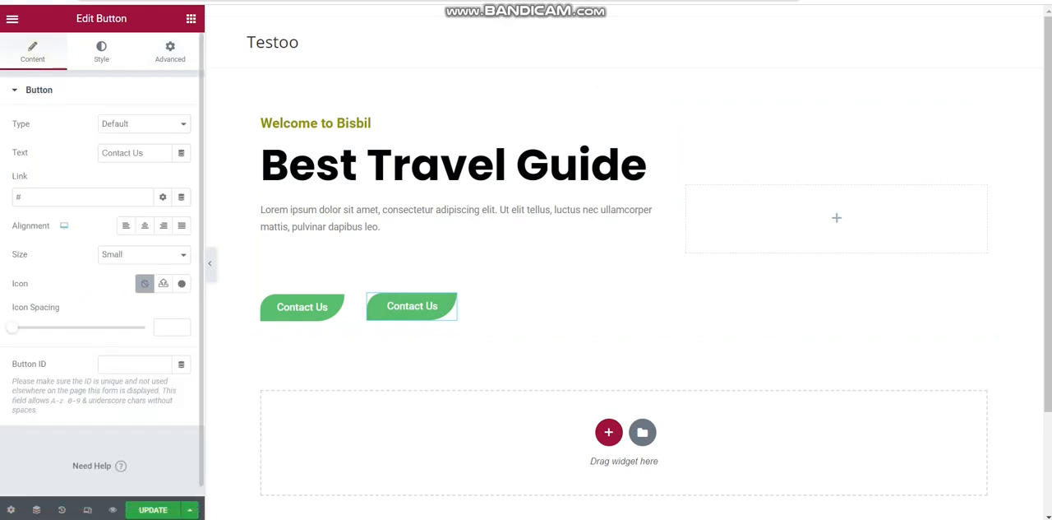
pyautogui.tripleClick(155, 154)
pyautogui.hotkey('alt', 'Tab')
pyautogui.scroll(-1, 103, 263)
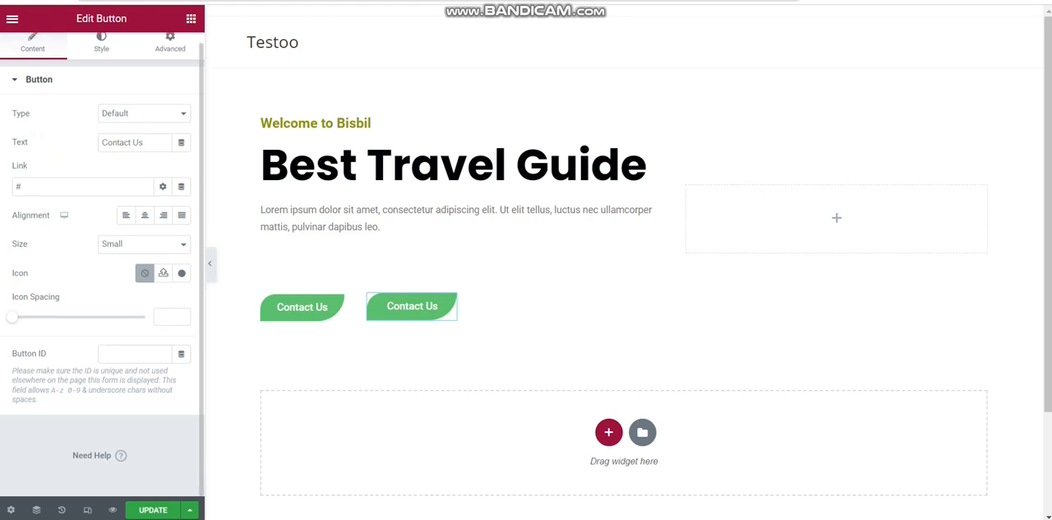
pyautogui.tripleClick(156, 141)
pyautogui.write('Explo')
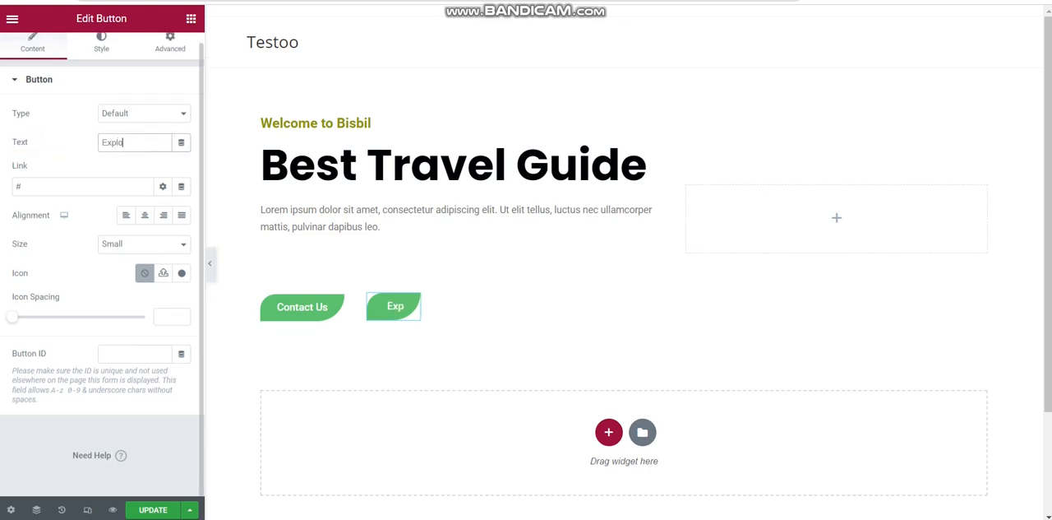
pyautogui.write('re N')
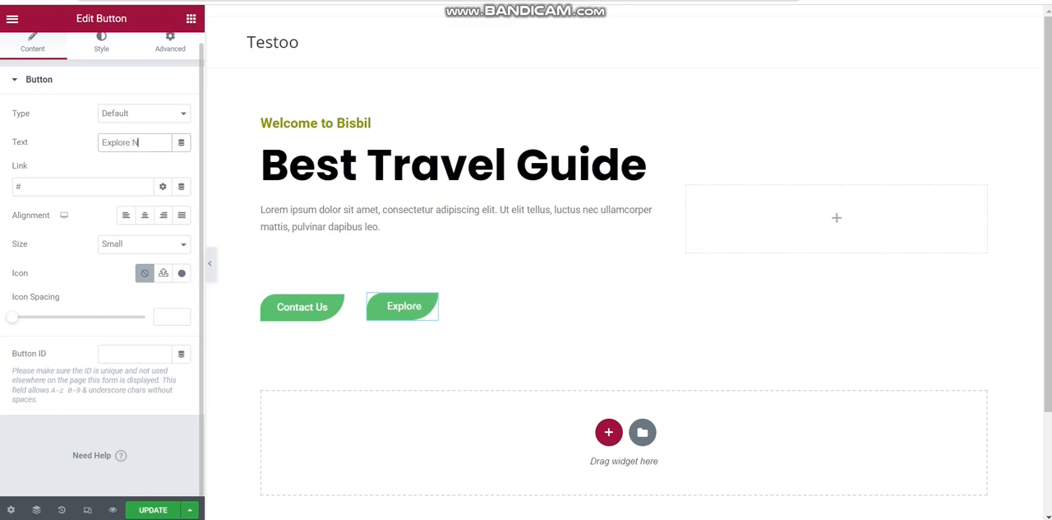
pyautogui.write('ow')
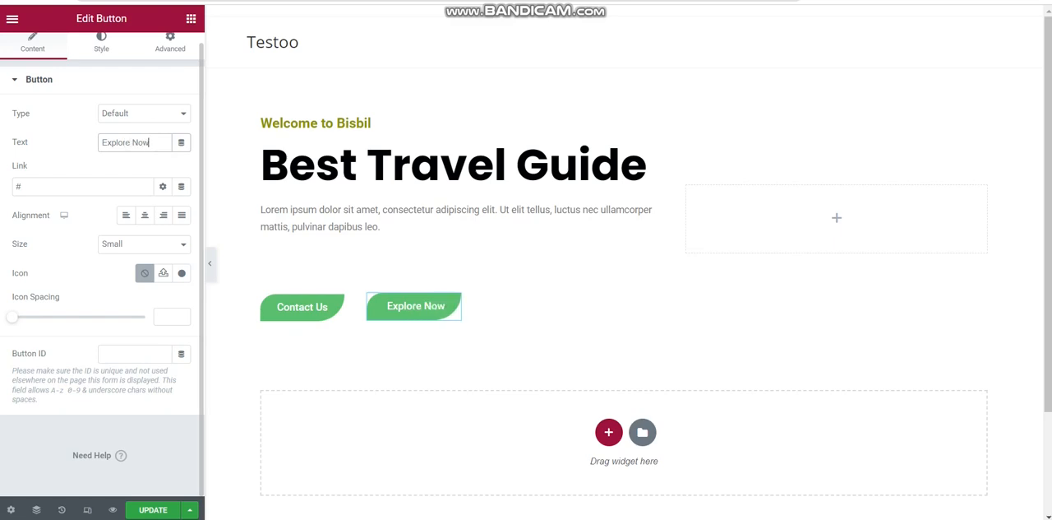
# Add a plain right-pointing arrow icon to the Explore Now button and position it after the text
pyautogui.click(163, 272)
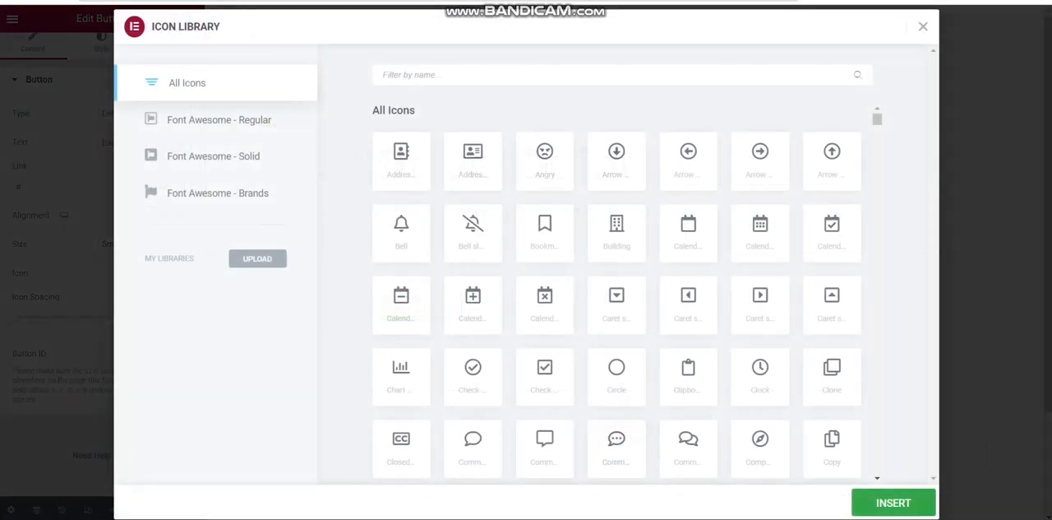
pyautogui.write('arr')
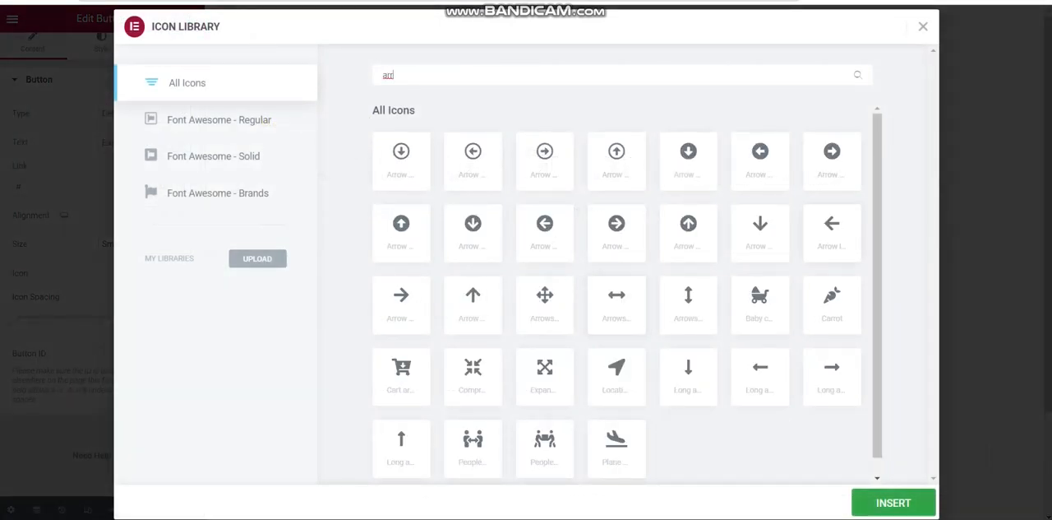
pyautogui.click(401, 303)
pyautogui.click(893, 503)
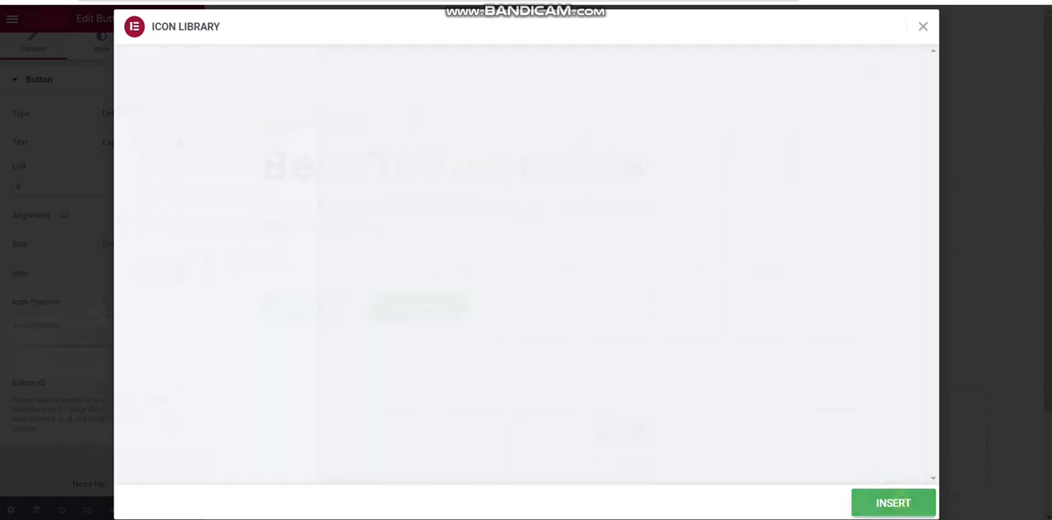
pyautogui.click(166, 302)
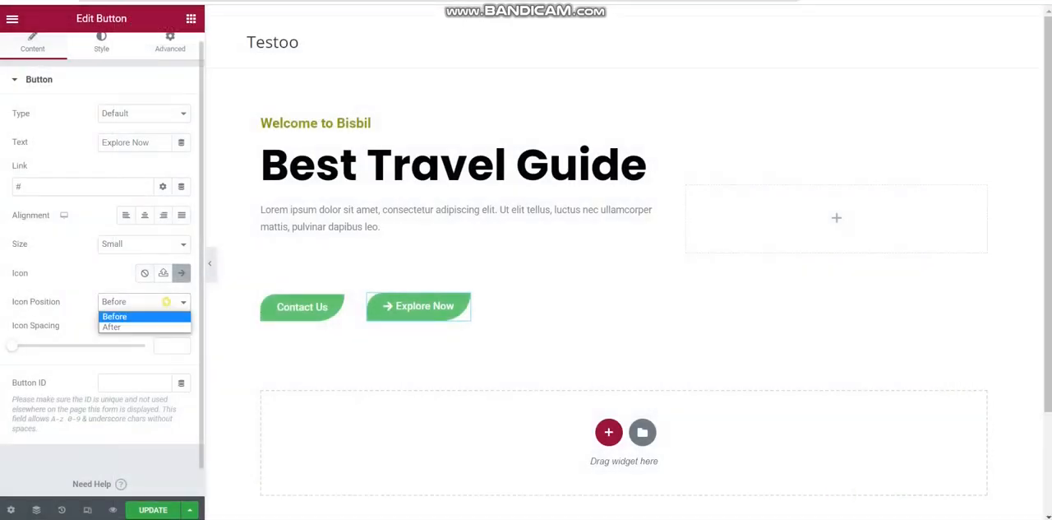
pyautogui.click(112, 326)
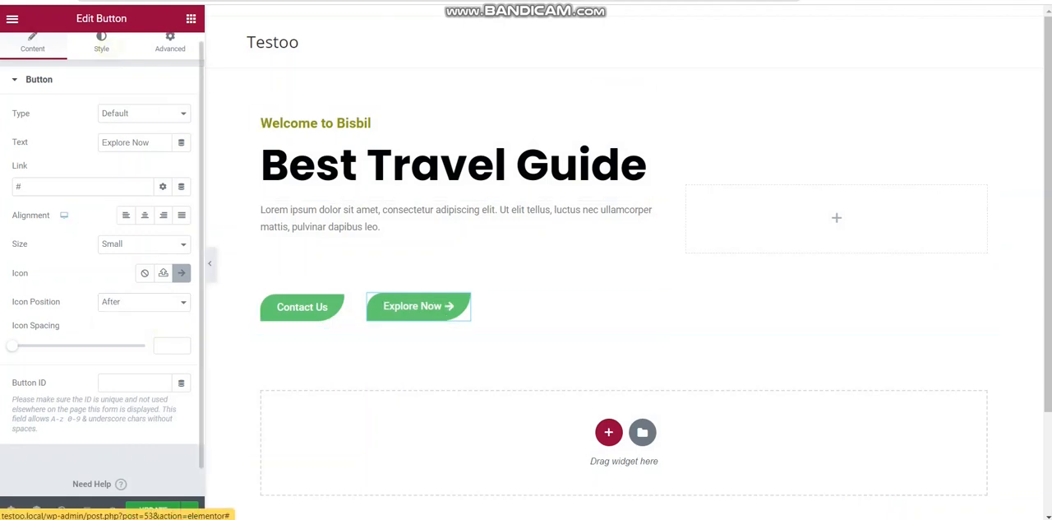
# Make the Explore Now button's normal background colour fully transparent (#61CE7000)
pyautogui.click(101, 42)
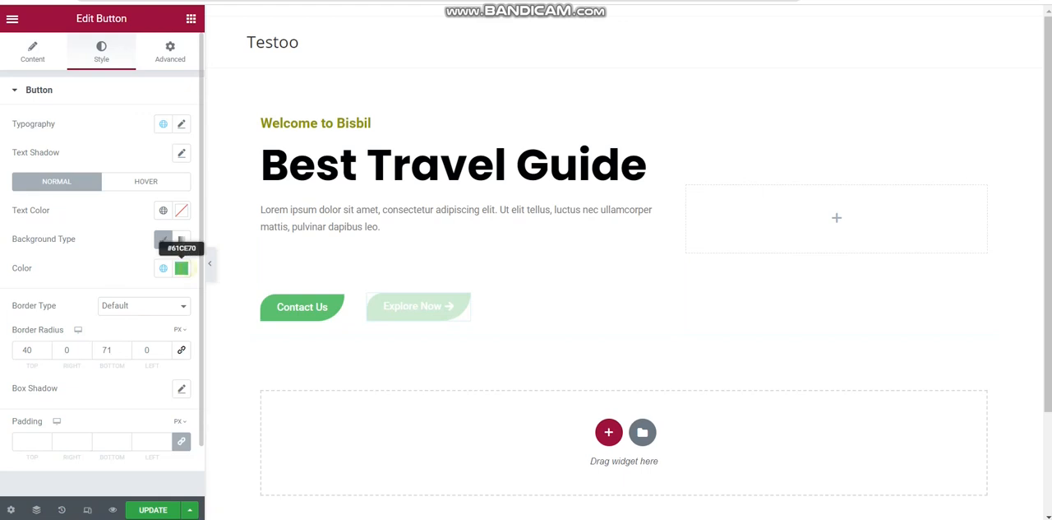
pyautogui.click(181, 268)
pyautogui.moveTo(180, 458); pyautogui.dragTo(24, 458)
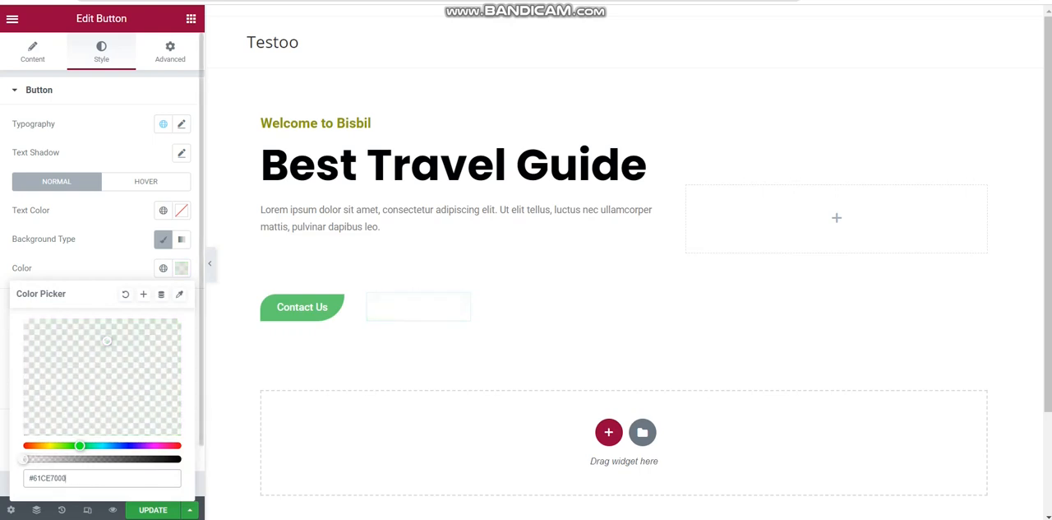
# Set the Explore Now button's typography to the Poppins font family
pyautogui.click(182, 123)
pyautogui.click(182, 123)
pyautogui.click(181, 123)
pyautogui.click(181, 123)
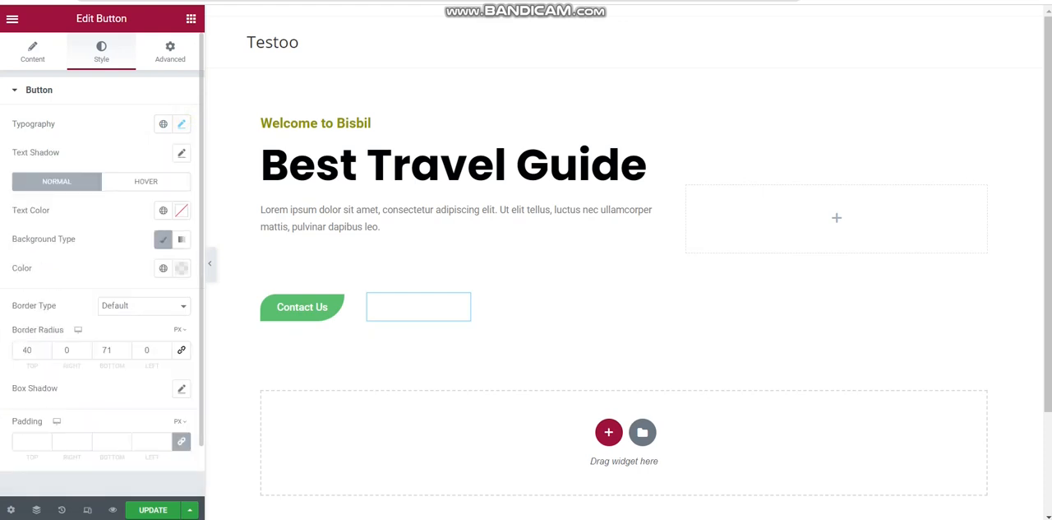
pyautogui.click(182, 123)
pyautogui.click(124, 187)
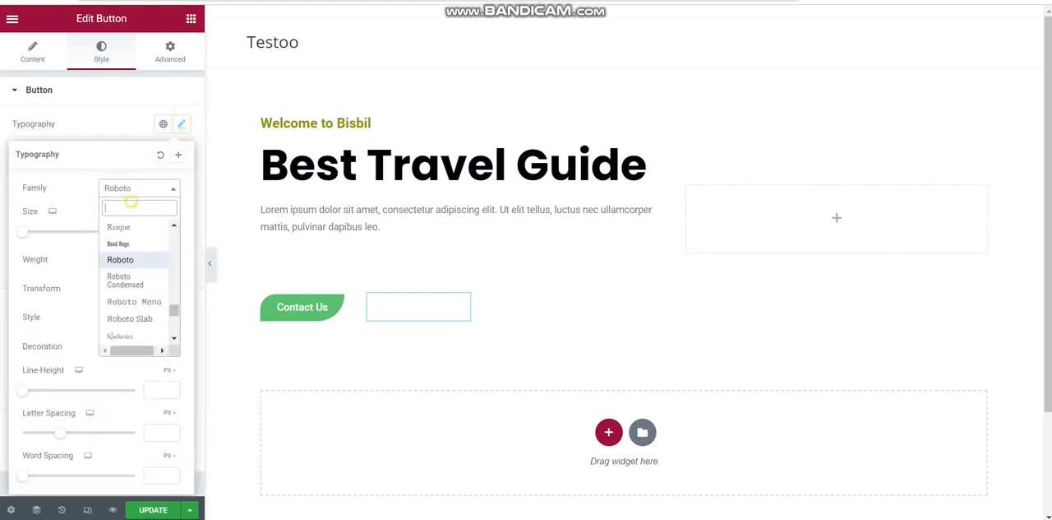
pyautogui.write('pop')
pyautogui.press('Down')
pyautogui.press('Down')
pyautogui.press('Down')
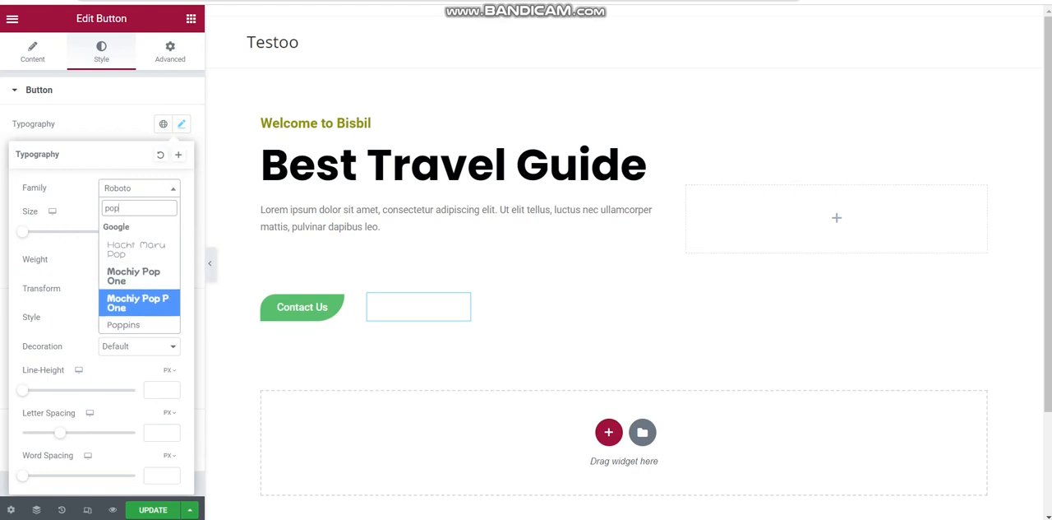
pyautogui.press('Return')
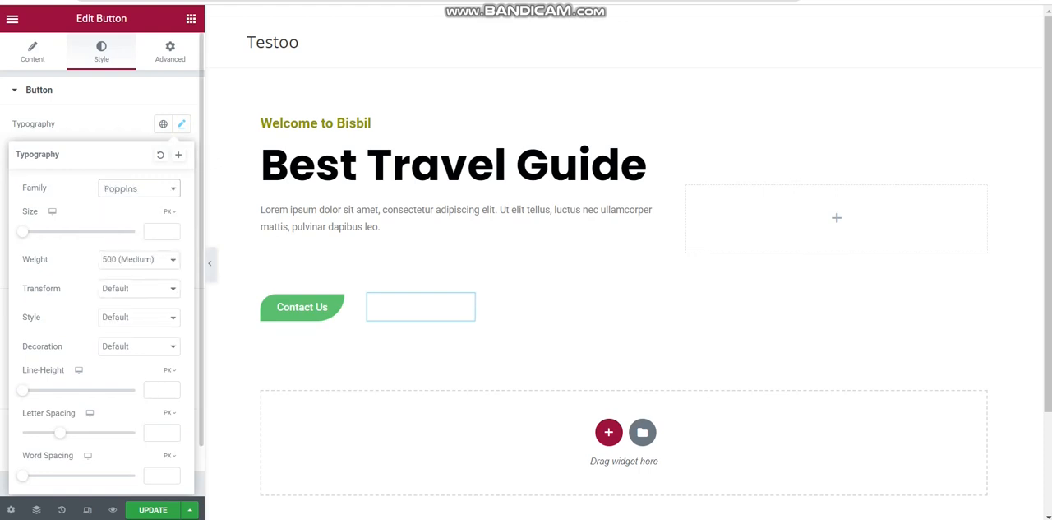
pyautogui.click(181, 124)
# Enable a text shadow on the Explore Now button with blur 10 and zero horizontal and vertical offset
pyautogui.click(181, 152)
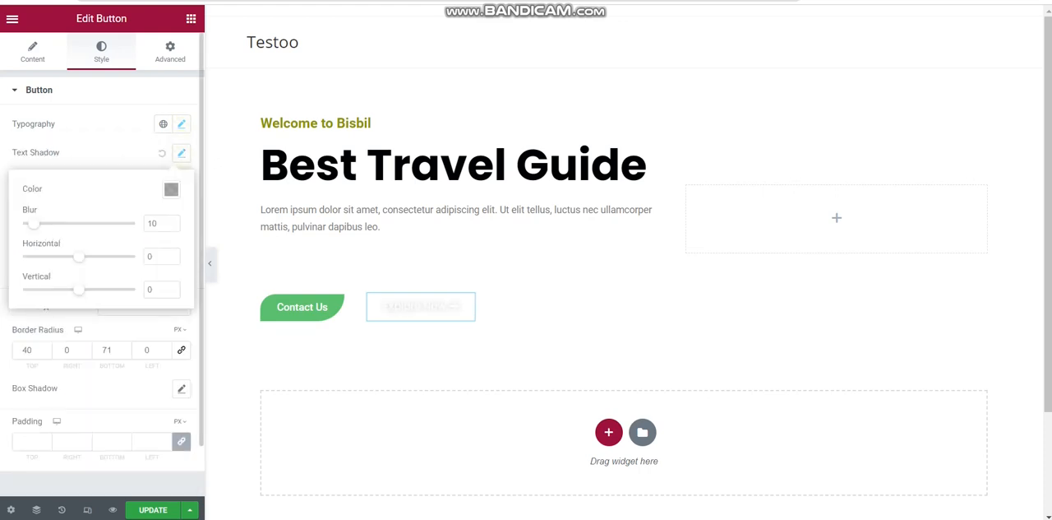
pyautogui.click(181, 153)
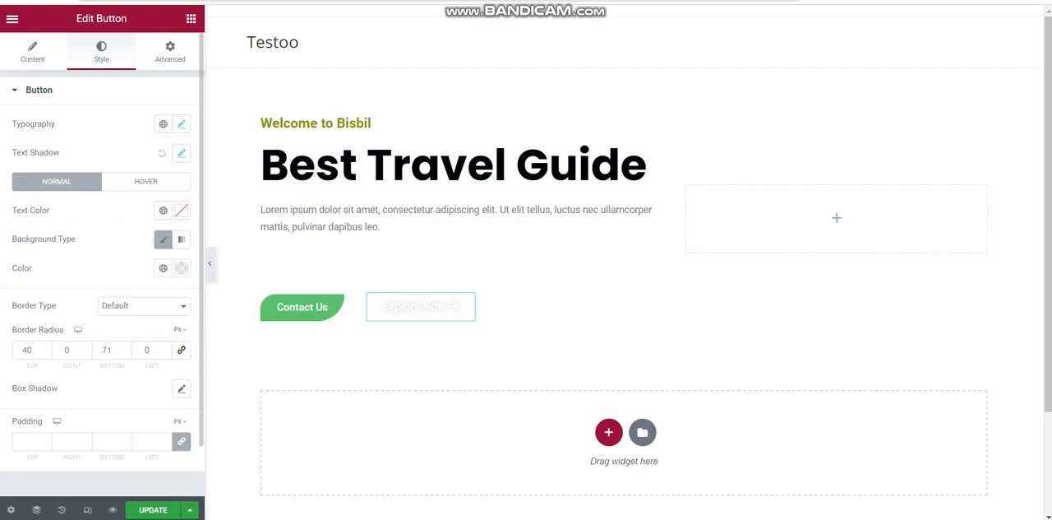
pyautogui.click(70, 85)
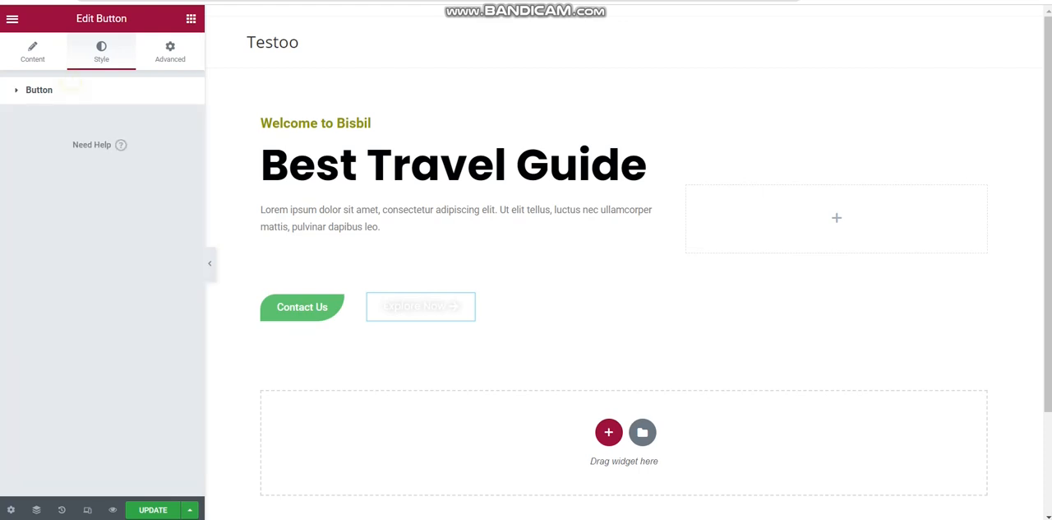
pyautogui.click(71, 85)
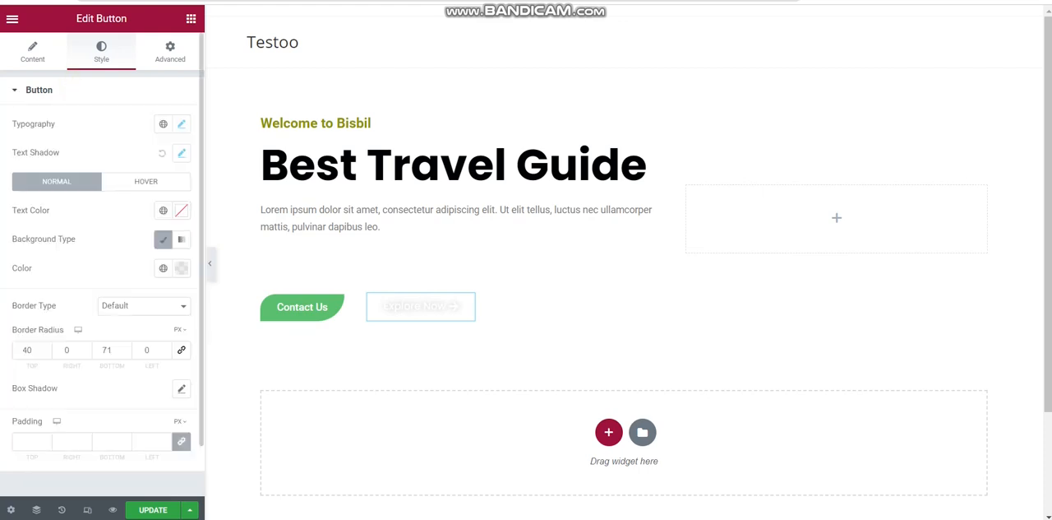
# Set the Explore Now button's normal text colour to the near-black #170000
pyautogui.click(181, 210)
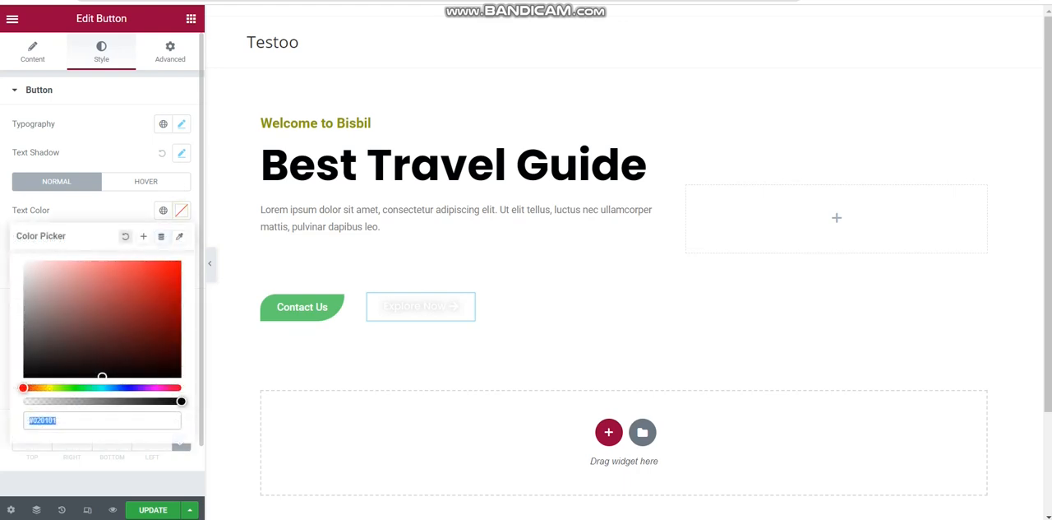
pyautogui.click(140, 326)
pyautogui.moveTo(140, 326); pyautogui.dragTo(178, 371)
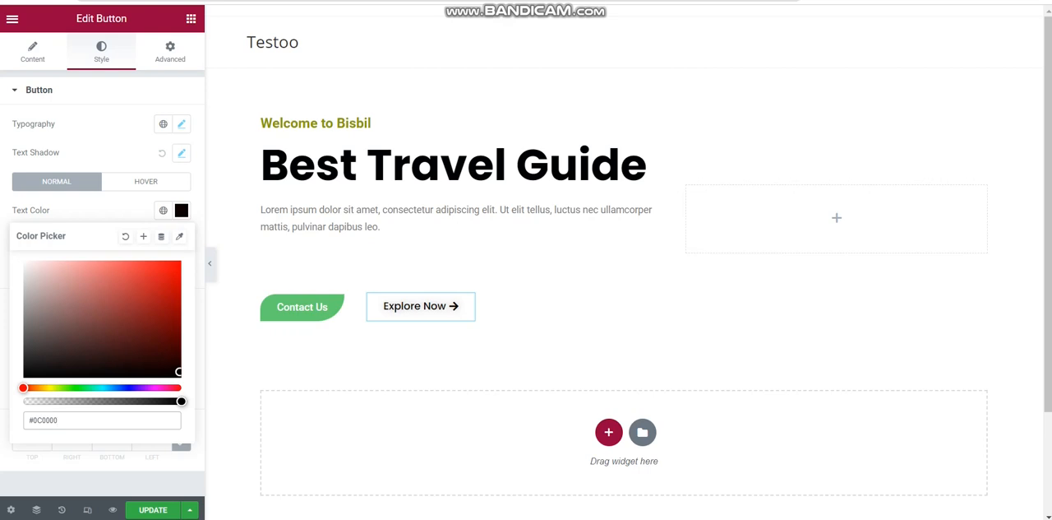
pyautogui.moveTo(178, 372); pyautogui.dragTo(179, 366)
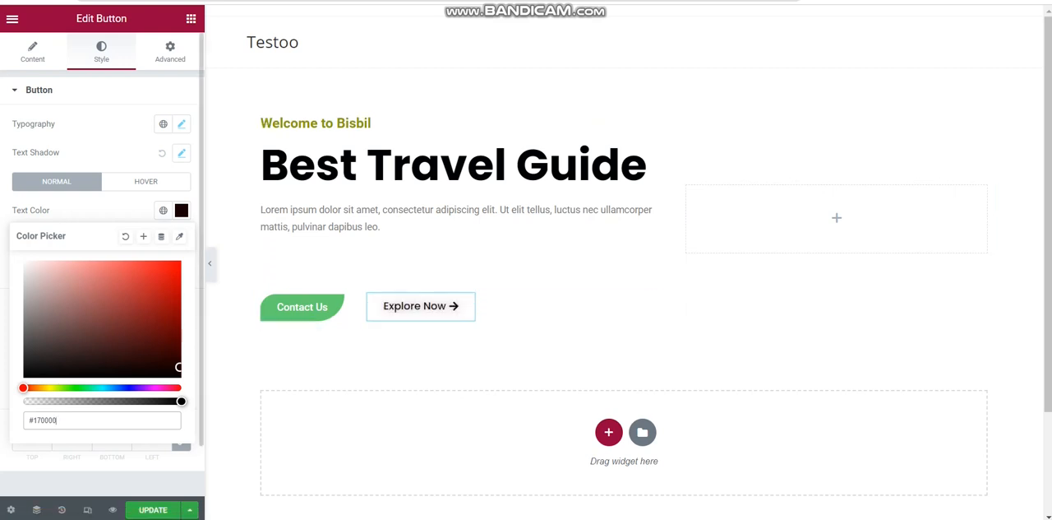
# Set the Explore Now button's hover background colour to white (#FFFFFF)
pyautogui.click(145, 181)
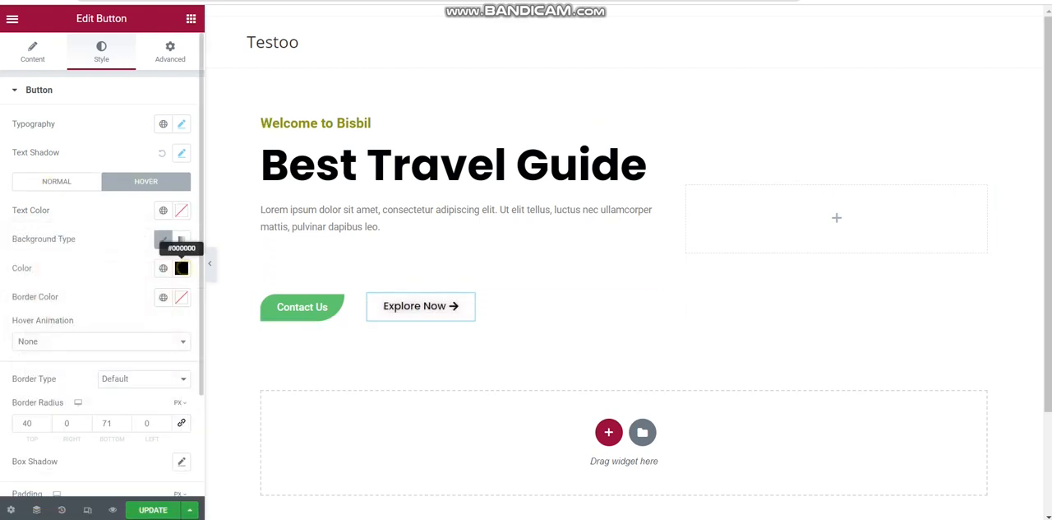
pyautogui.click(180, 268)
pyautogui.write('#FFFFFF')
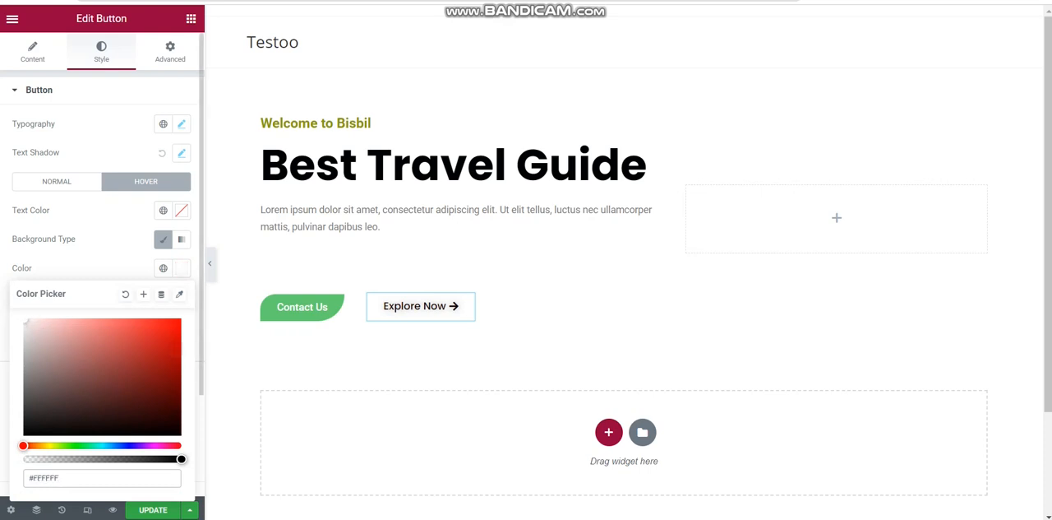
pyautogui.click(181, 268)
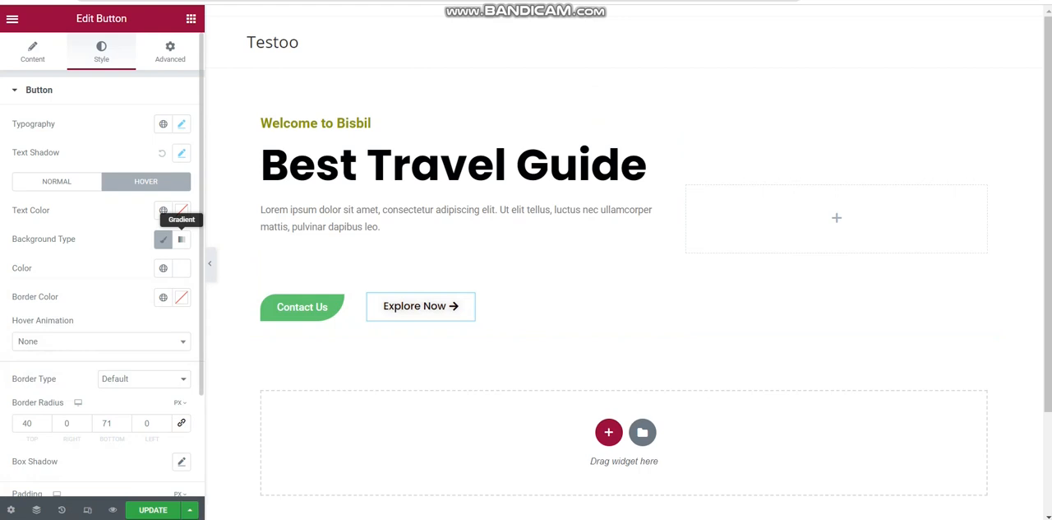
# Set the Explore Now button's hover border colour to blue #0079B6 and save the page
pyautogui.click(181, 268)
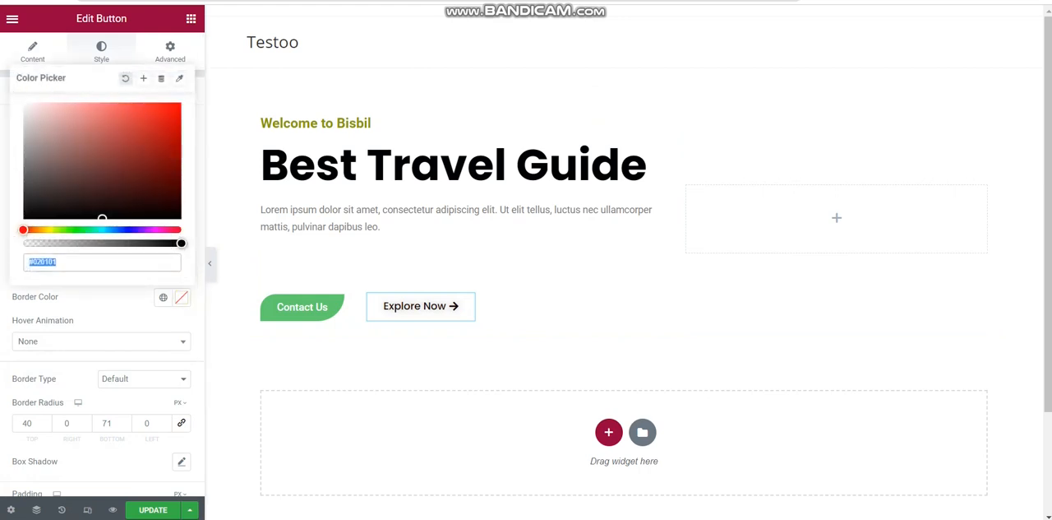
pyautogui.write('#010202')
pyautogui.moveTo(154, 171); pyautogui.dragTo(180, 135)
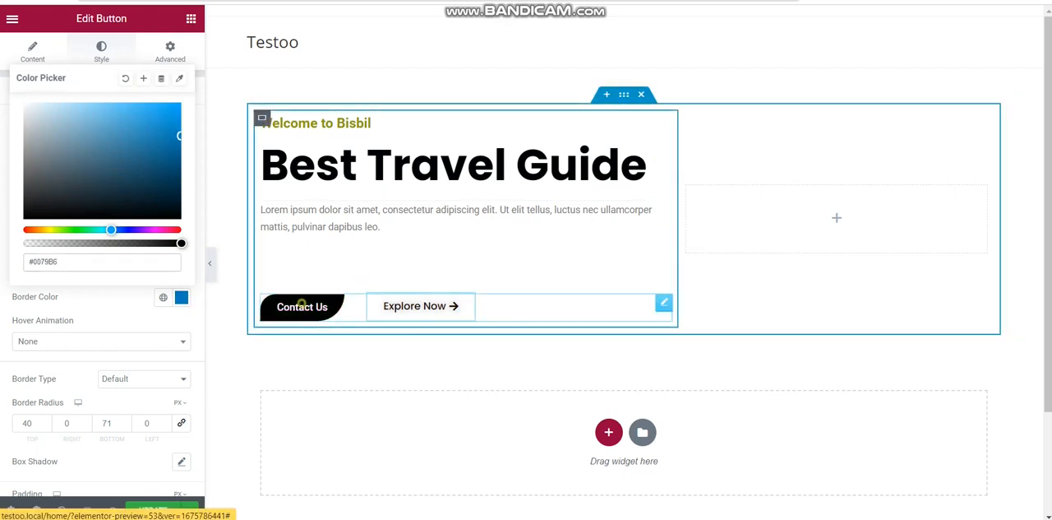
pyautogui.click(301, 306)
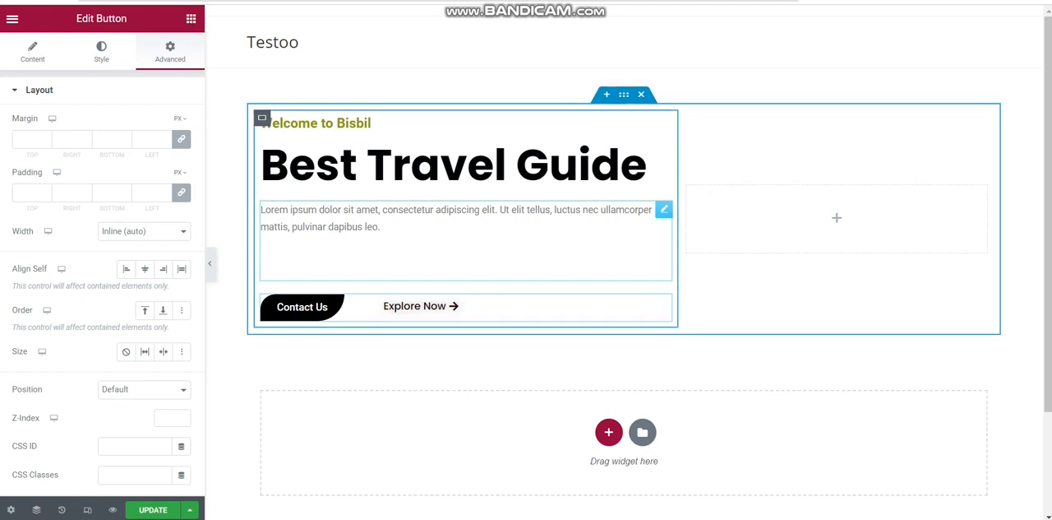
pyautogui.click(153, 509)
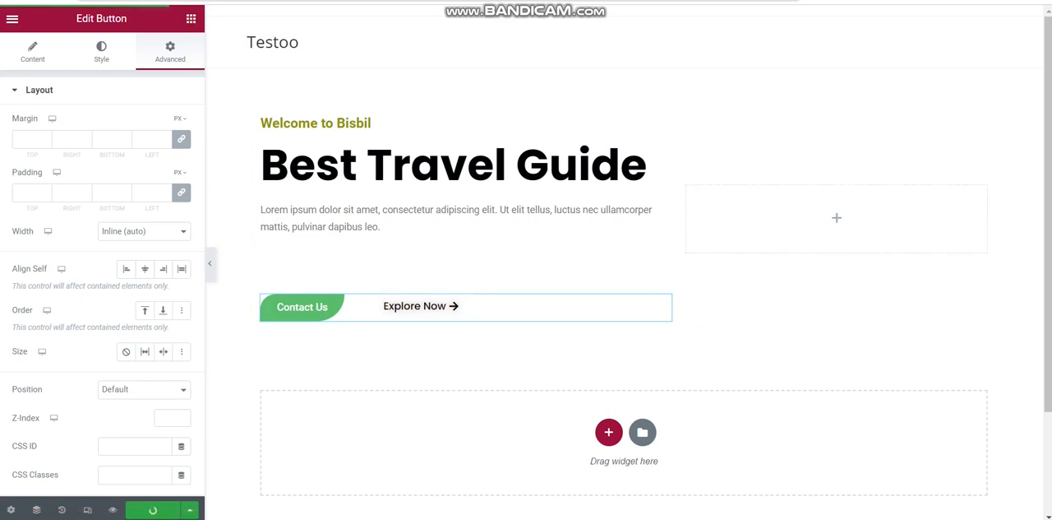
# Add an Image widget to the empty column beside the welcome text and open its media chooser
pyautogui.click(191, 19)
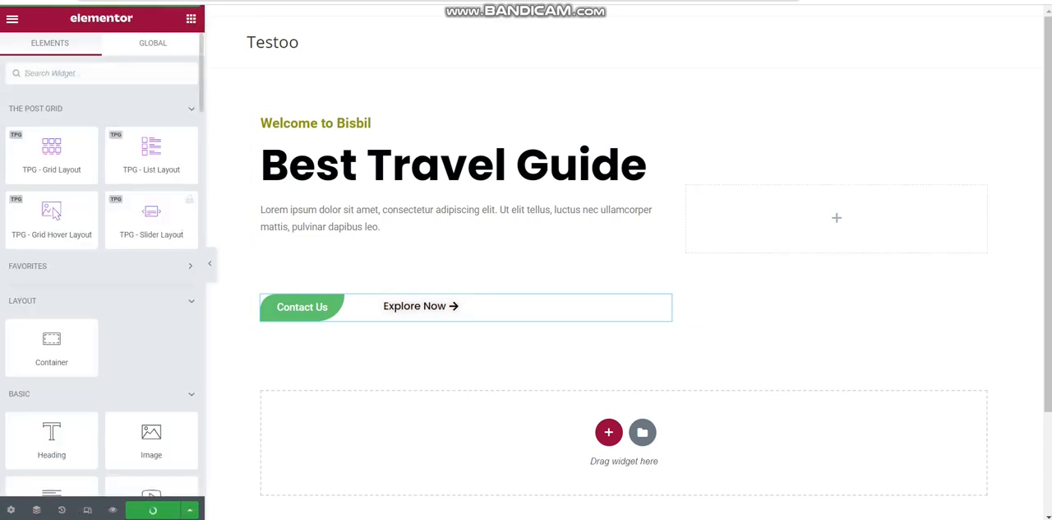
pyautogui.moveTo(157, 446); pyautogui.dragTo(789, 220)
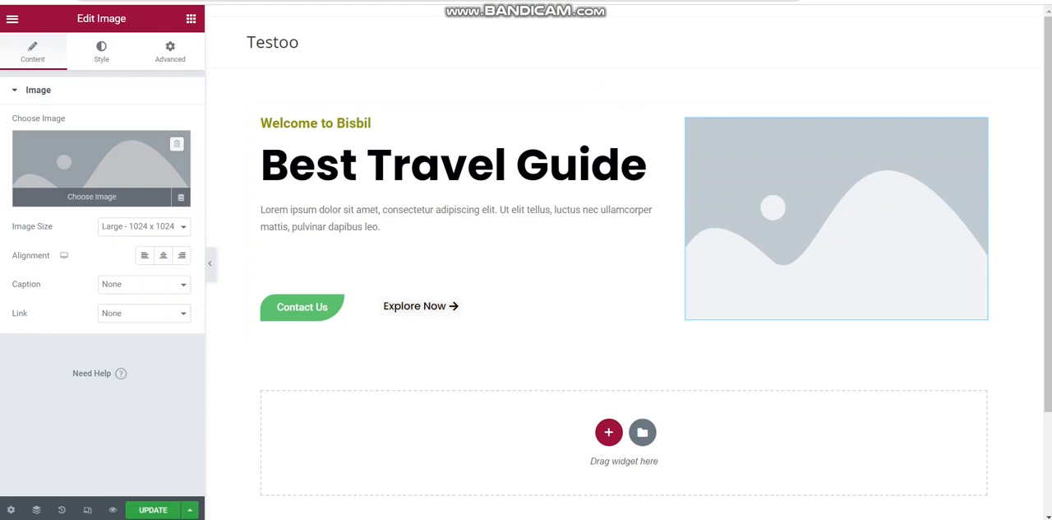
pyautogui.click(92, 196)
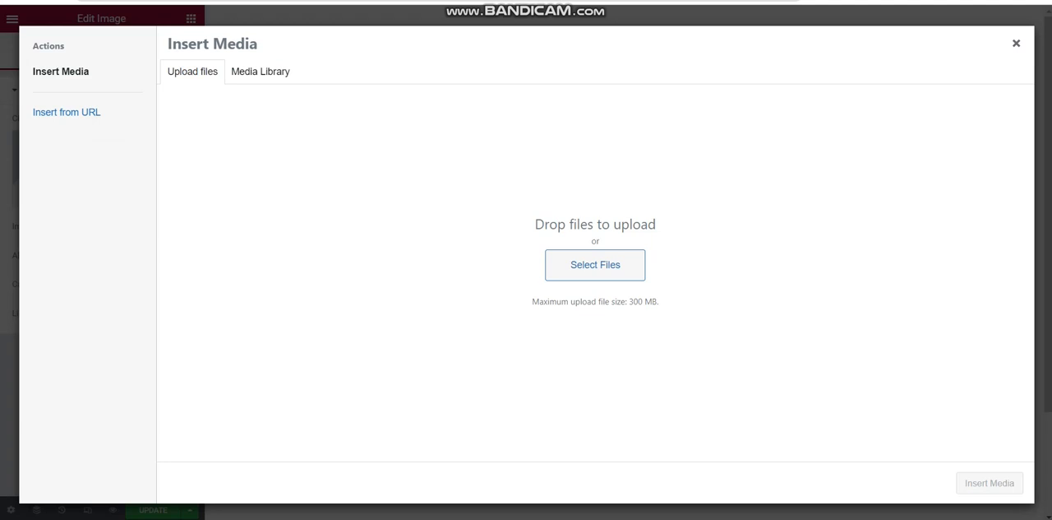
pyautogui.hotkey('ctrl', 't')
pyautogui.write('exe')
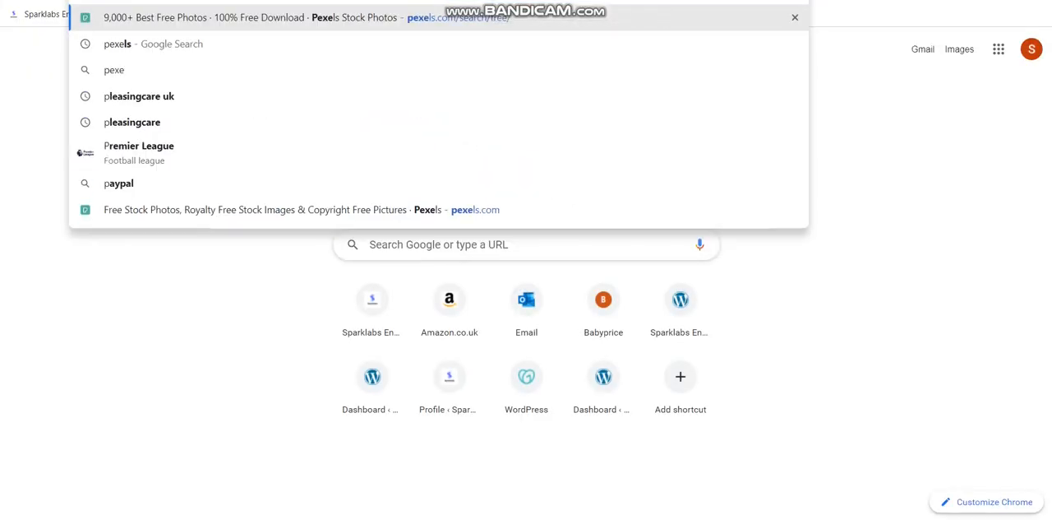
pyautogui.press('Return')
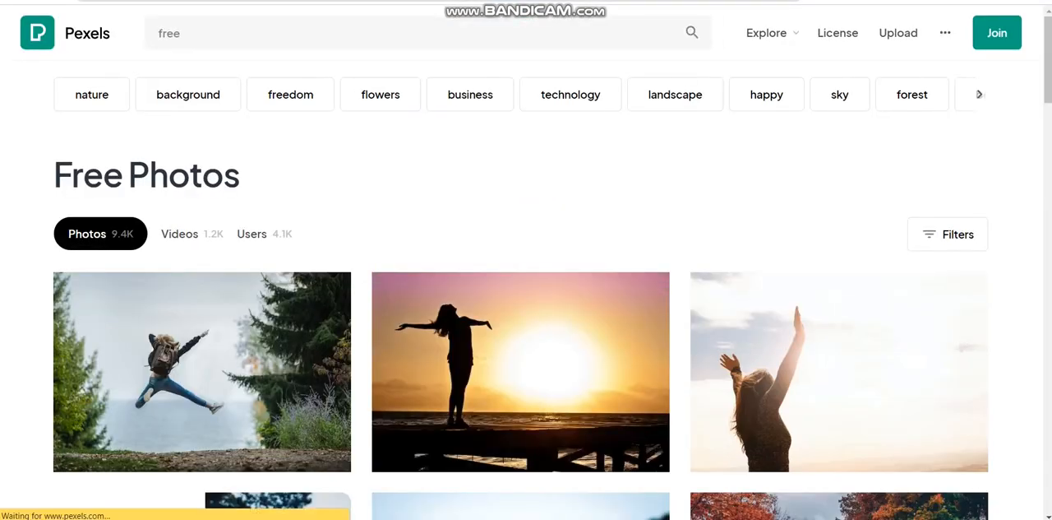
pyautogui.hotkey('alt', 'Left')
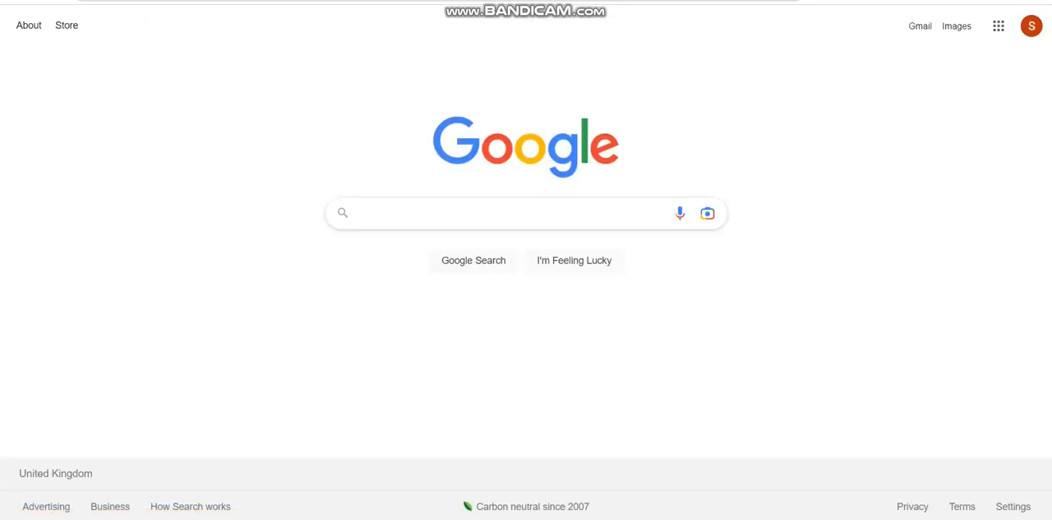
# Search Google for "pexels" and open the Pexels website
pyautogui.click(500, 213)
pyautogui.write('pexels')
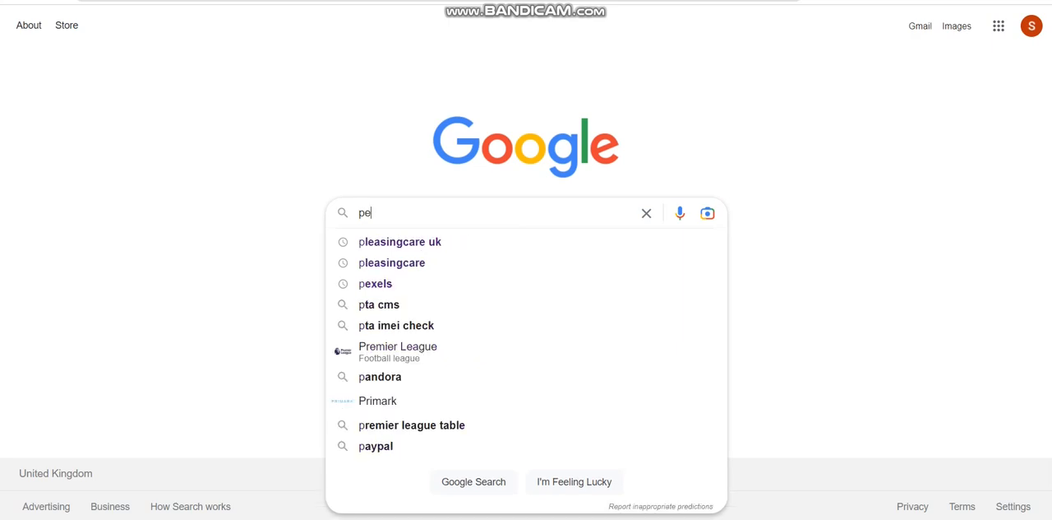
pyautogui.press('Return')
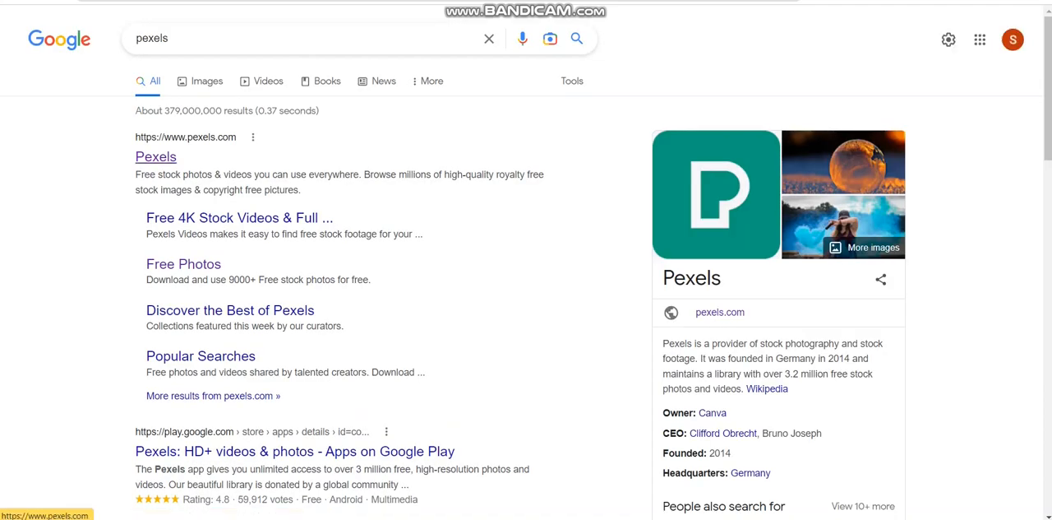
pyautogui.click(156, 156)
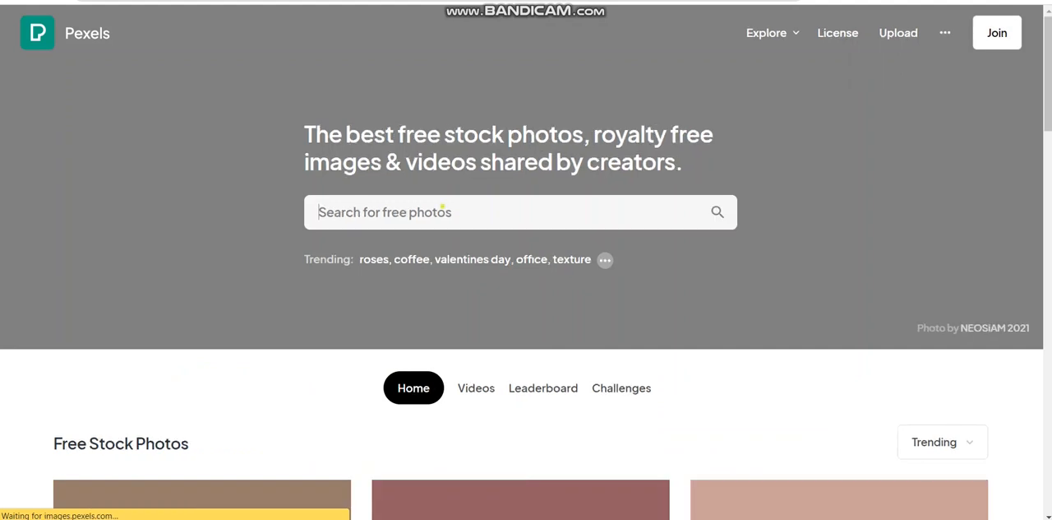
# Search Pexels for "travel guide" photos
pyautogui.click(385, 212)
pyautogui.write('travel guide')
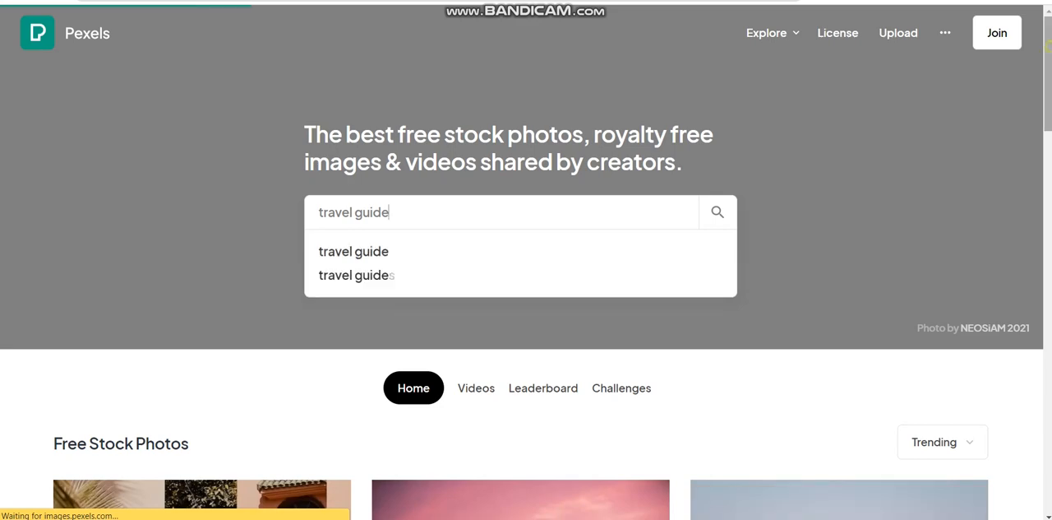
pyautogui.press('Return')
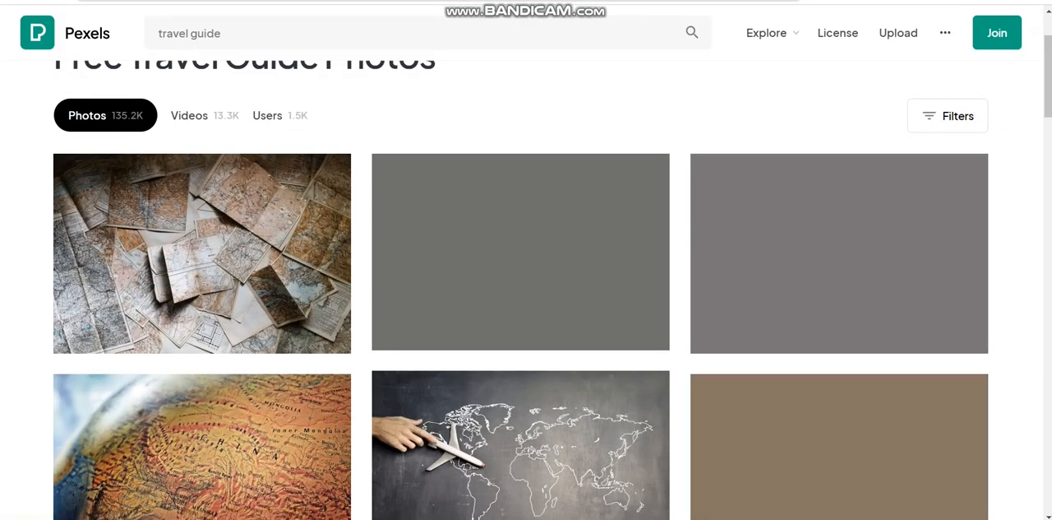
# Download the photo of the woman holding a map beside an evening city street, dismissing the sign-in and donation pop-ups
pyautogui.scroll(-5, 526, 287)
pyautogui.scroll(-10, 526, 288)
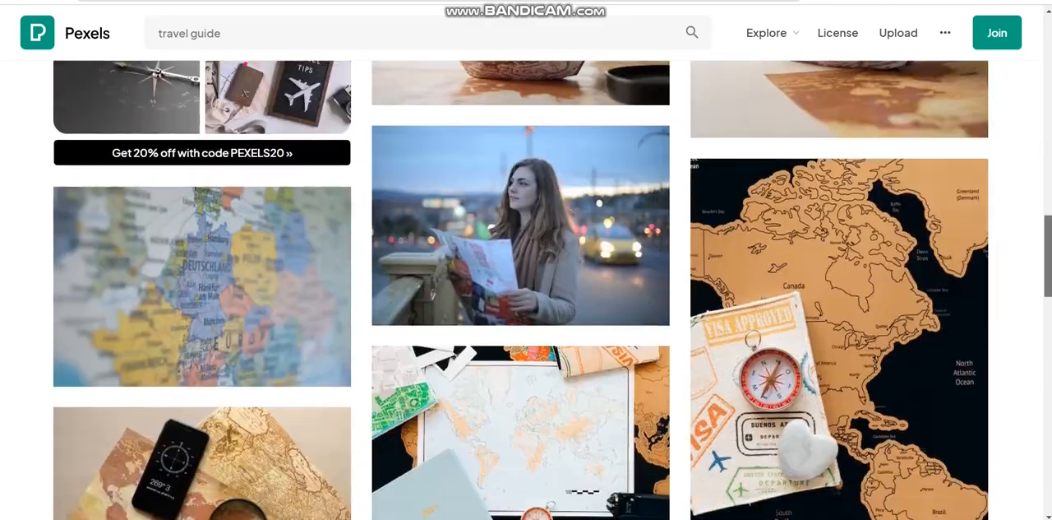
pyautogui.scroll(4, 526, 288)
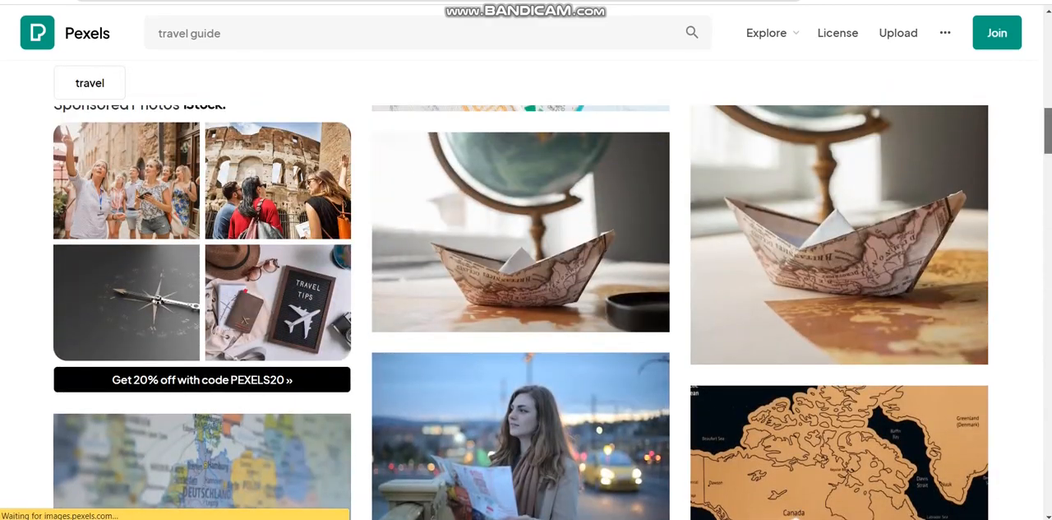
pyautogui.scroll(-2, 526, 288)
pyautogui.scroll(5, 526, 288)
pyautogui.scroll(-7, 526, 287)
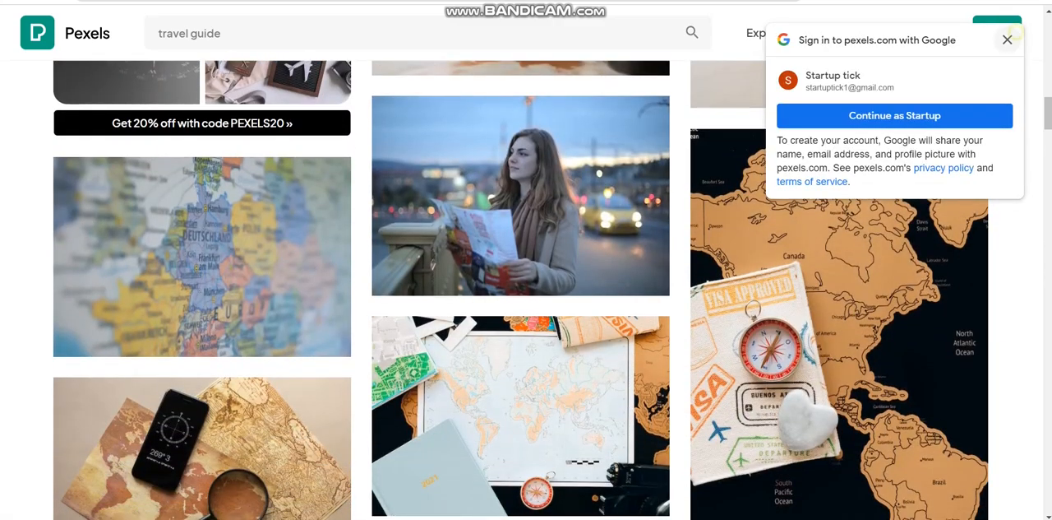
pyautogui.click(1008, 38)
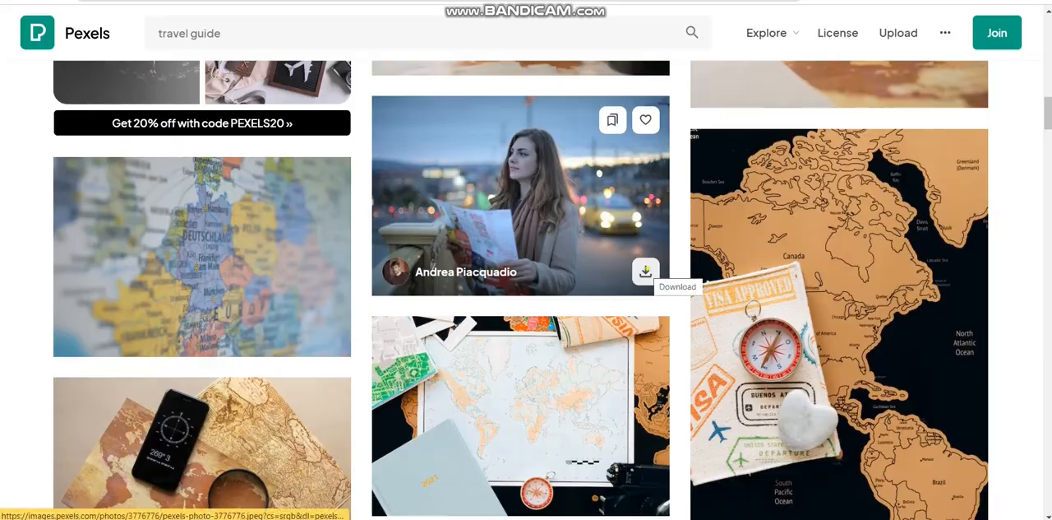
pyautogui.click(647, 272)
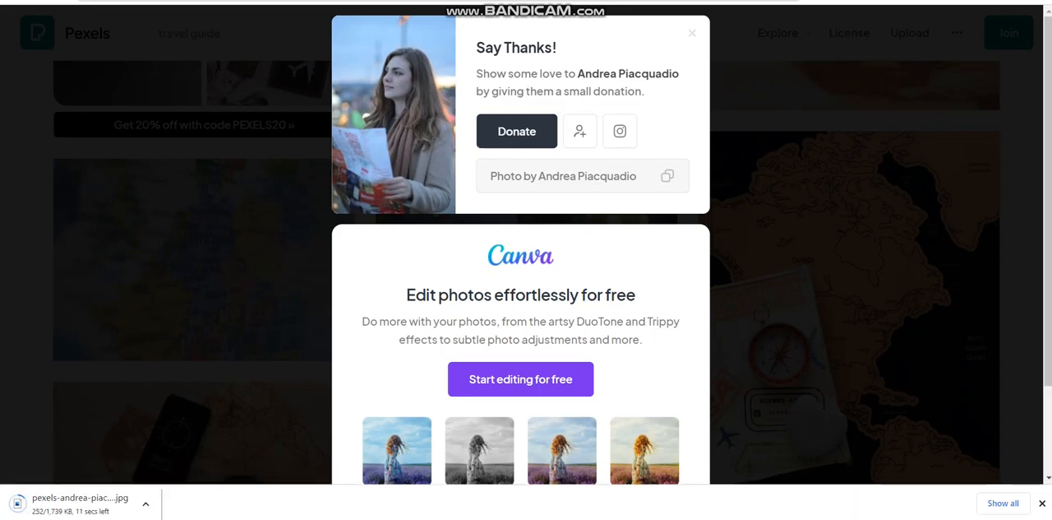
pyautogui.click(692, 33)
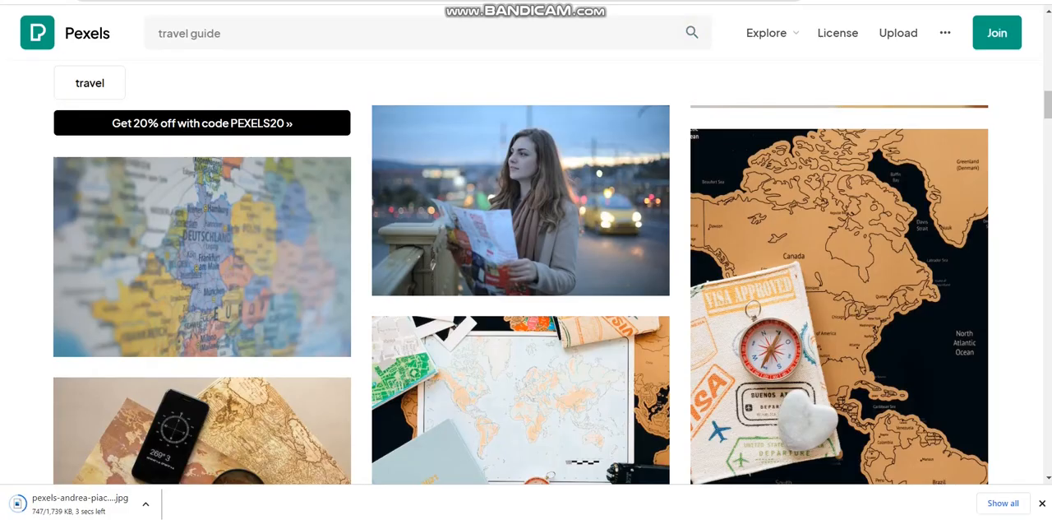
# Return to the page editor's media chooser and open the Downloads folder for an image upload
pyautogui.hotkey('ctrl', 'shift', 'Tab')
pyautogui.click(595, 242)
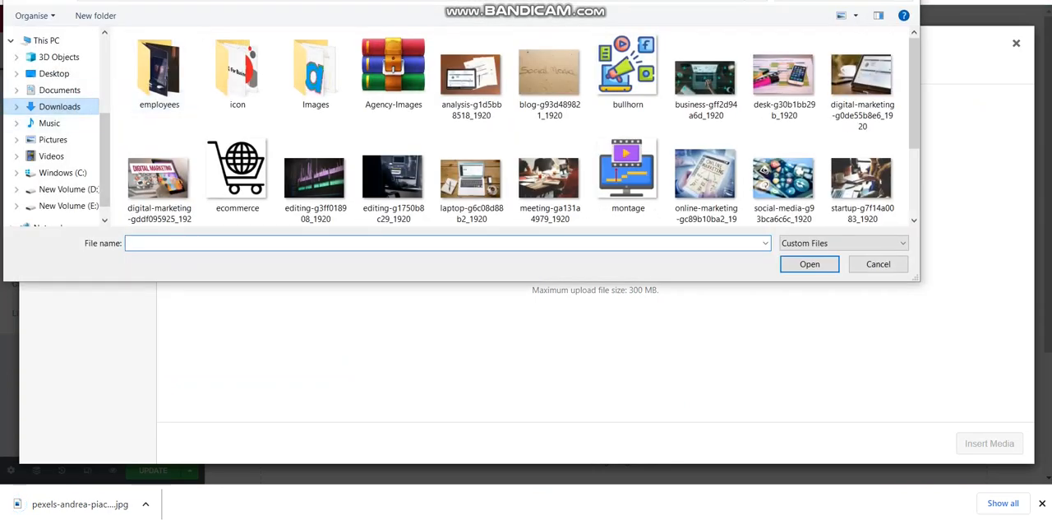
pyautogui.click(60, 107)
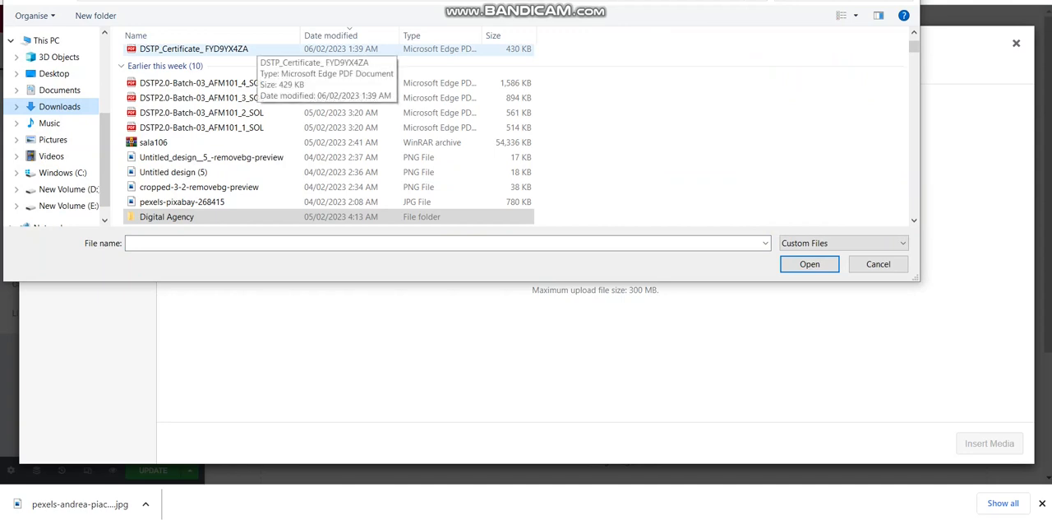
# Upload the newly downloaded Pexels photo of the woman with a map and insert it into the Image widget
pyautogui.press('Up')
pyautogui.press('Up')
pyautogui.press('Up')
pyautogui.press('Up')
pyautogui.press('Up')
pyautogui.press('Up')
pyautogui.press('Up')
pyautogui.press('Up')
pyautogui.press('Up')
pyautogui.press('Up')
pyautogui.press('Up')
pyautogui.press('Up')
pyautogui.press('Up')
pyautogui.click(261, 98)
pyautogui.press('Up')
pyautogui.press('Up')
pyautogui.press('Up')
pyautogui.press('Up')
pyautogui.press('Up')
pyautogui.press('Up')
pyautogui.press('Up')
pyautogui.press('Up')
pyautogui.press('Up')
pyautogui.press('Up')
pyautogui.press('Up')
pyautogui.press('Up')
pyautogui.press('Up')
pyautogui.press('Up')
pyautogui.press('Up')
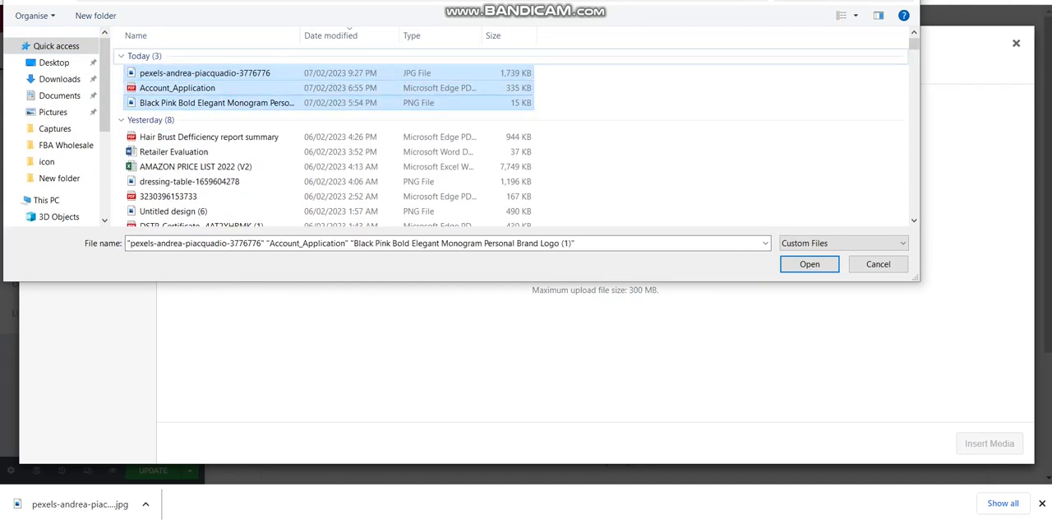
pyautogui.press('Return')
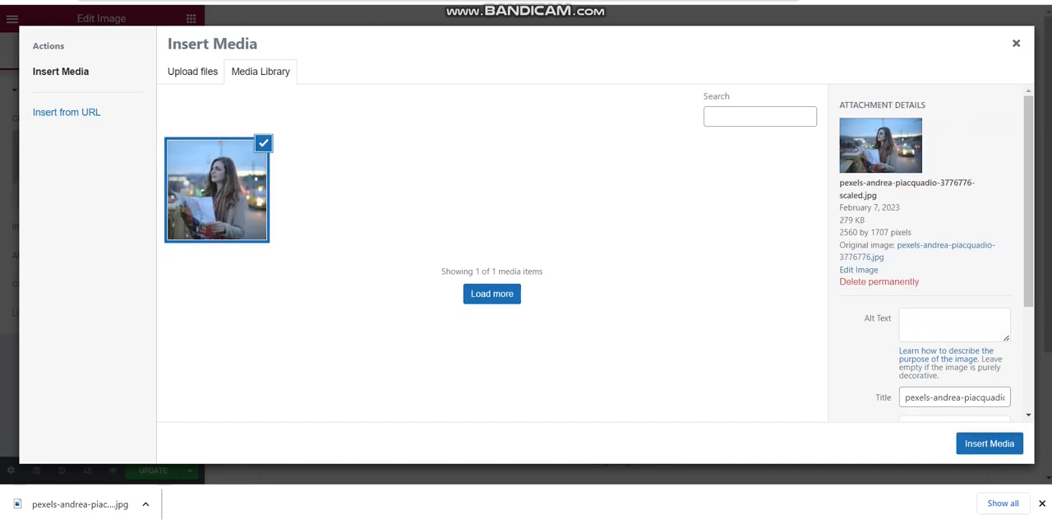
pyautogui.click(967, 442)
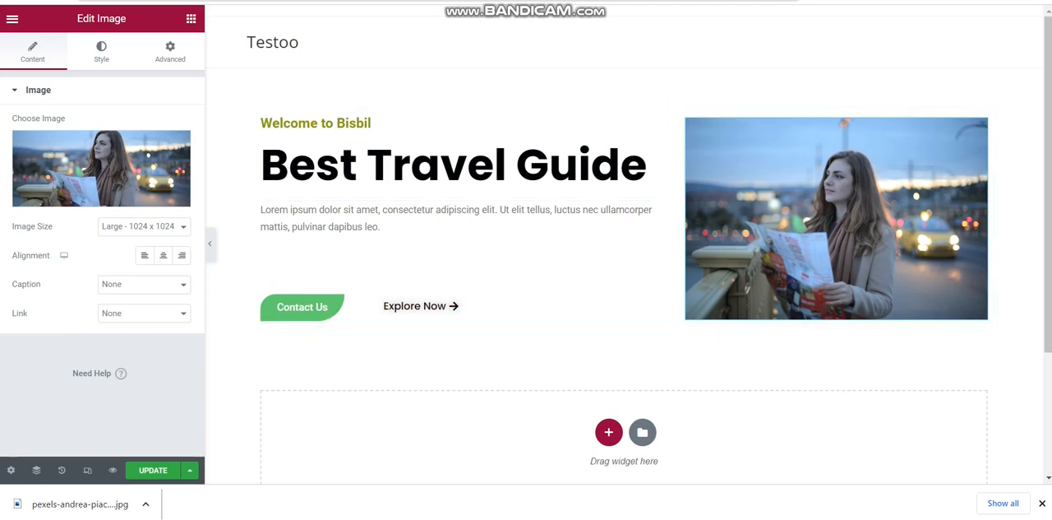
# Unlink the welcome image's border radius values and set the right radius to 176 px
pyautogui.click(101, 51)
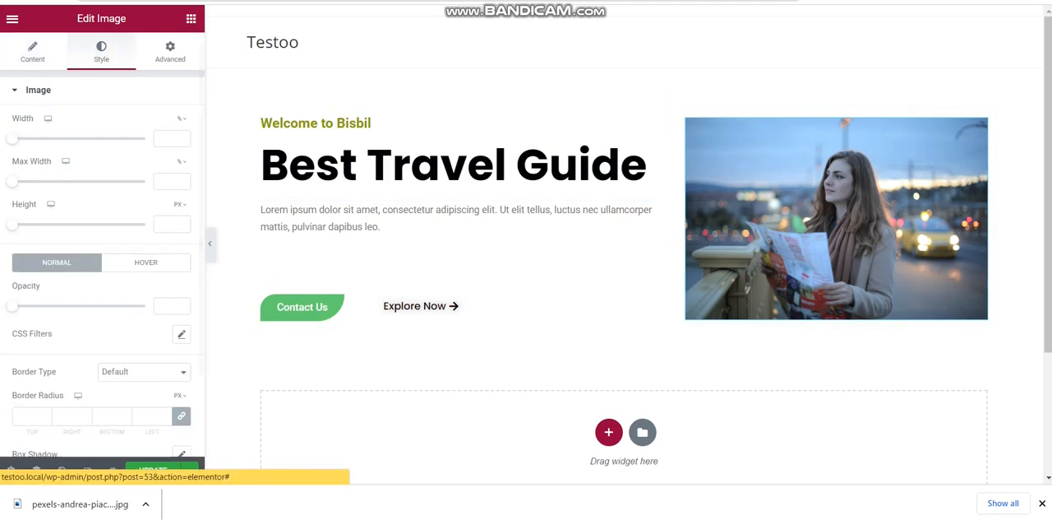
pyautogui.click(181, 415)
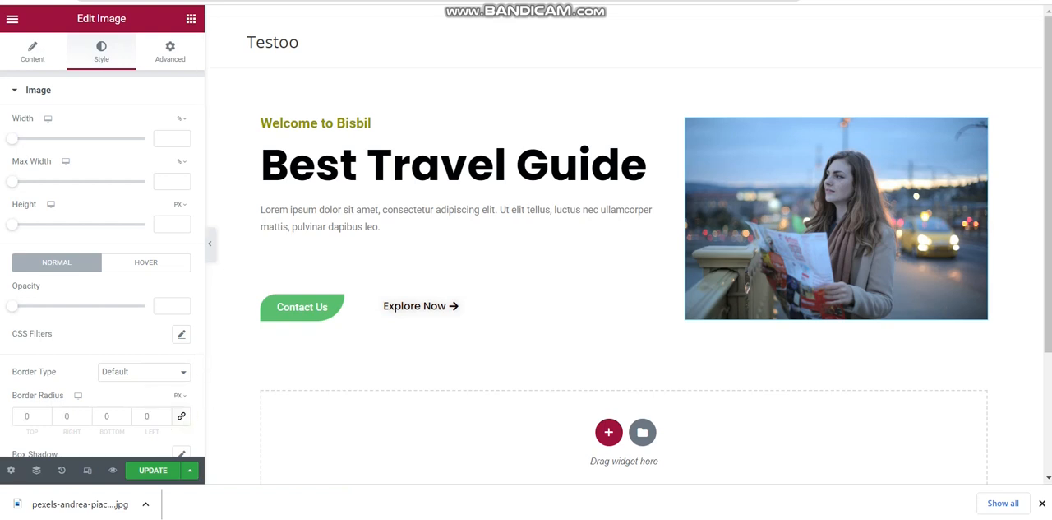
pyautogui.scroll(-2, 197, 355)
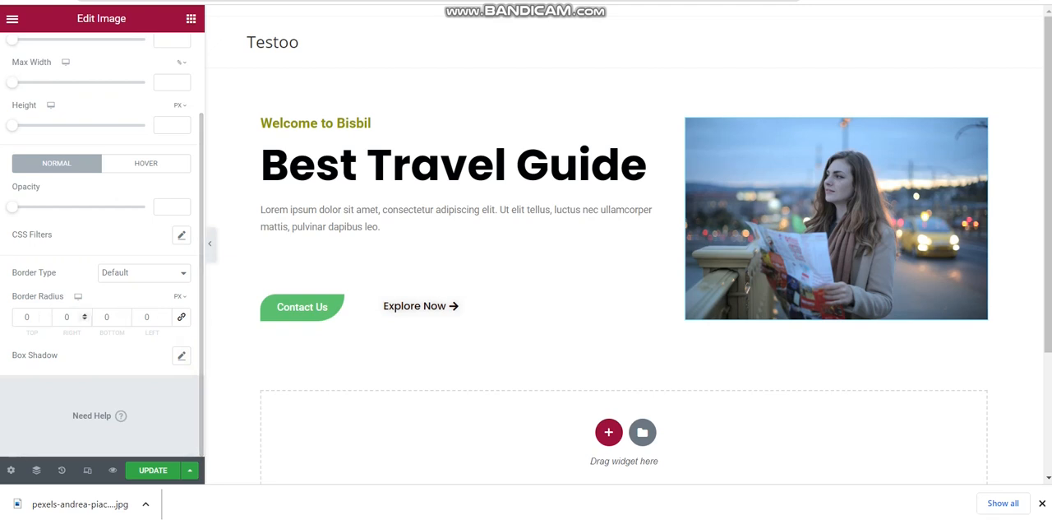
pyautogui.click(83, 317)
pyautogui.write('3')
pyautogui.click(84, 314)
pyautogui.moveTo(84, 314); pyautogui.dragTo(84, 315)
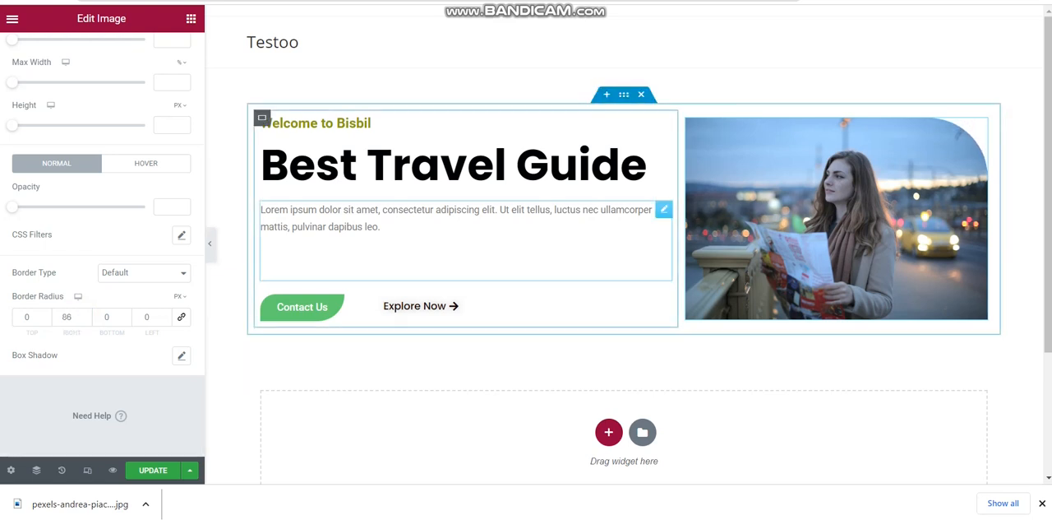
pyautogui.click(83, 314)
pyautogui.moveTo(84, 316); pyautogui.dragTo(84, 316)
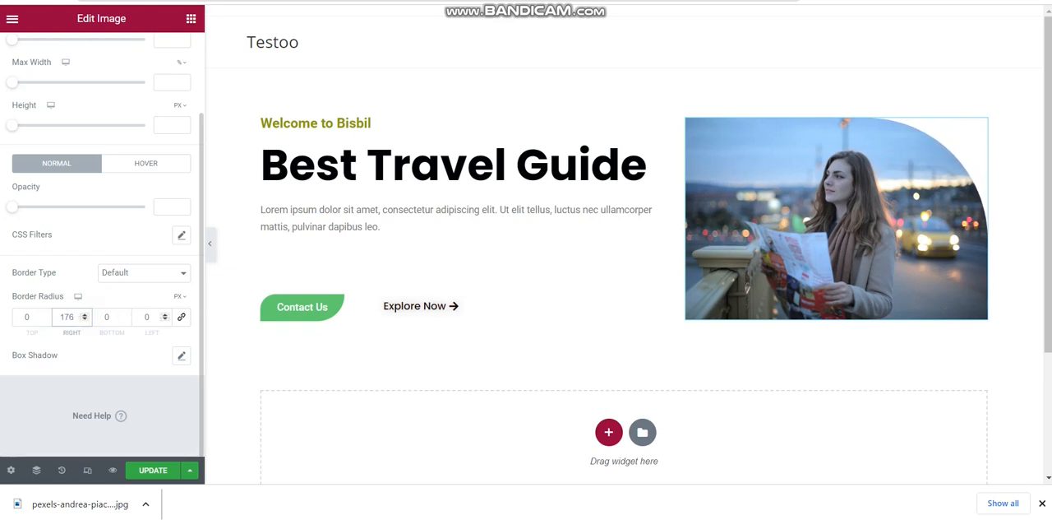
# Set the welcome image's border radius to 205 px top, 111 px bottom and 128 px left
pyautogui.moveTo(165, 319); pyautogui.dragTo(124, 316)
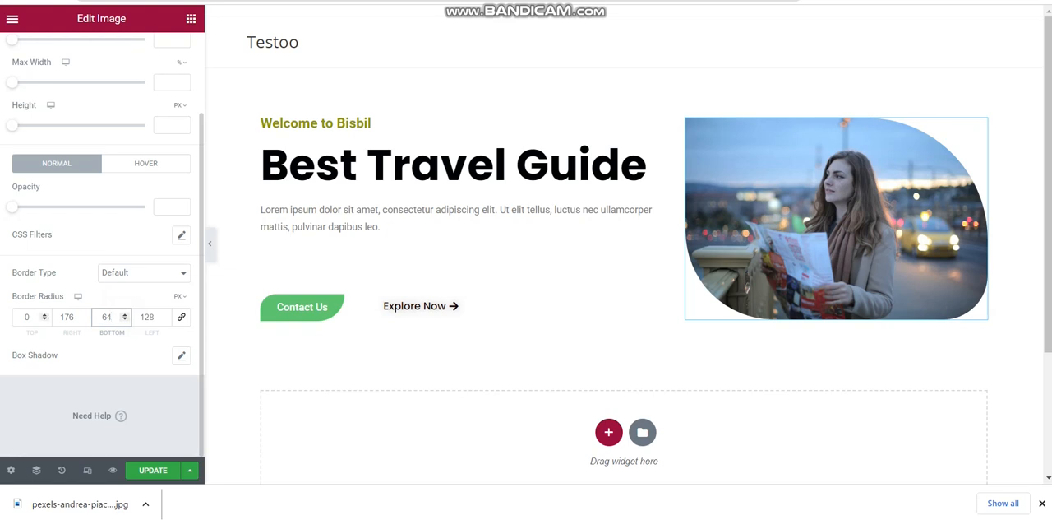
pyautogui.moveTo(44, 315); pyautogui.dragTo(44, 316)
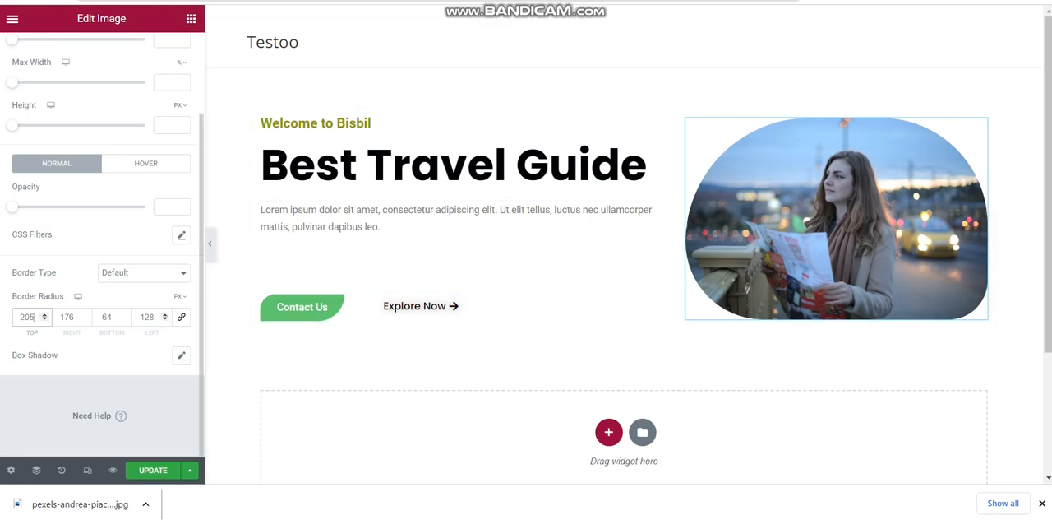
pyautogui.click(124, 314)
pyautogui.moveTo(125, 314); pyautogui.dragTo(124, 315)
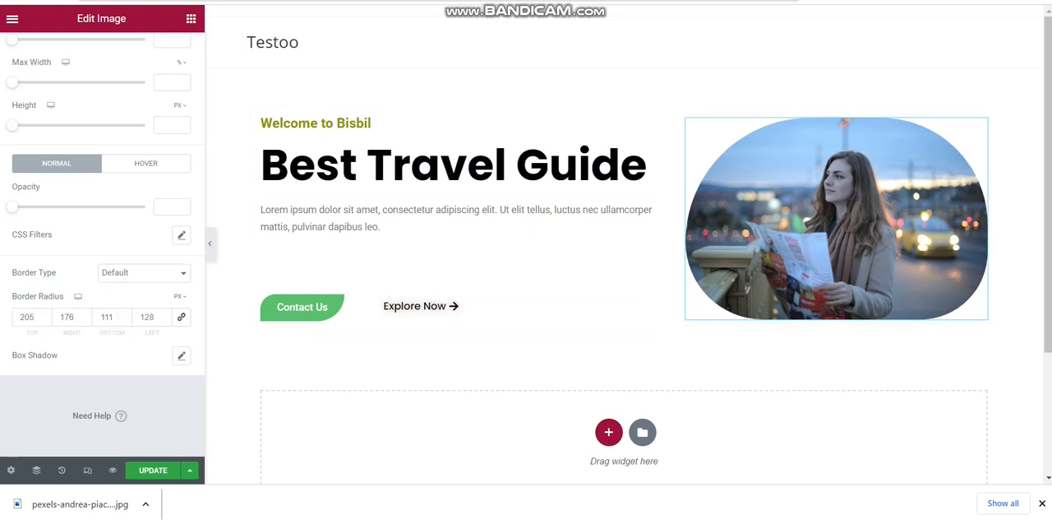
# Give the whole welcome container a Classic background in light grey #F8F8F8
pyautogui.moveTo(1048, 183)
pyautogui.mouseDown()
pyautogui.moveTo(1049, 208)
pyautogui.moveTo(1048, 180)
pyautogui.mouseUp()
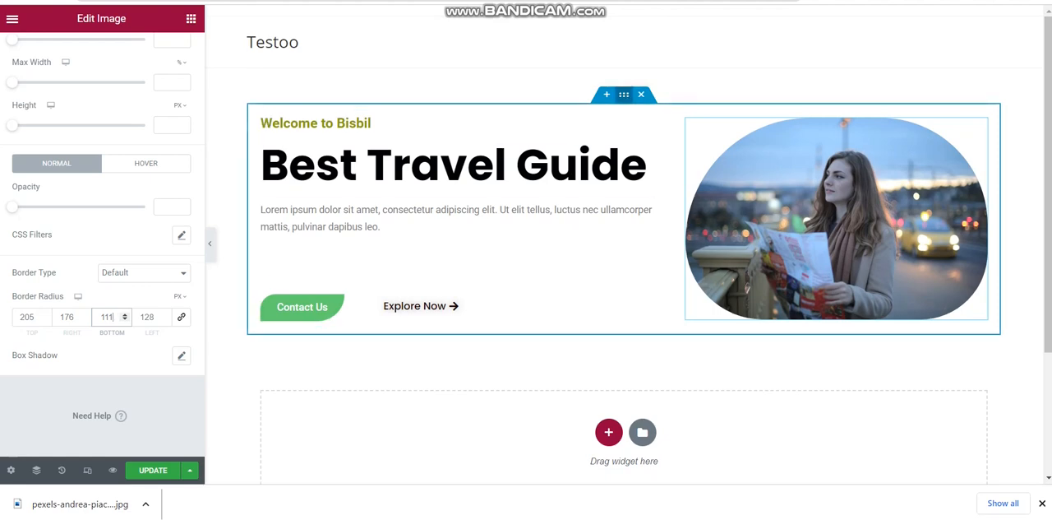
pyautogui.click(624, 95)
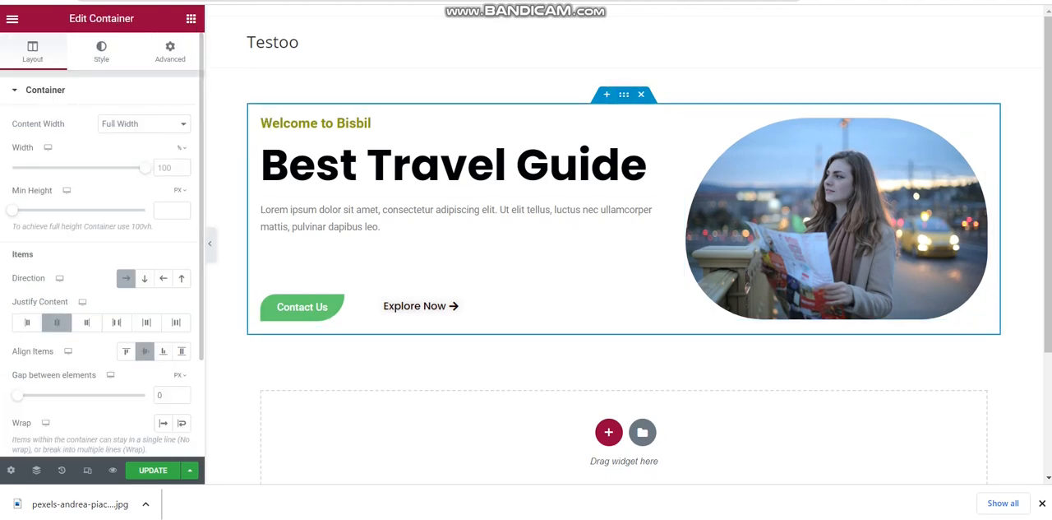
pyautogui.click(101, 51)
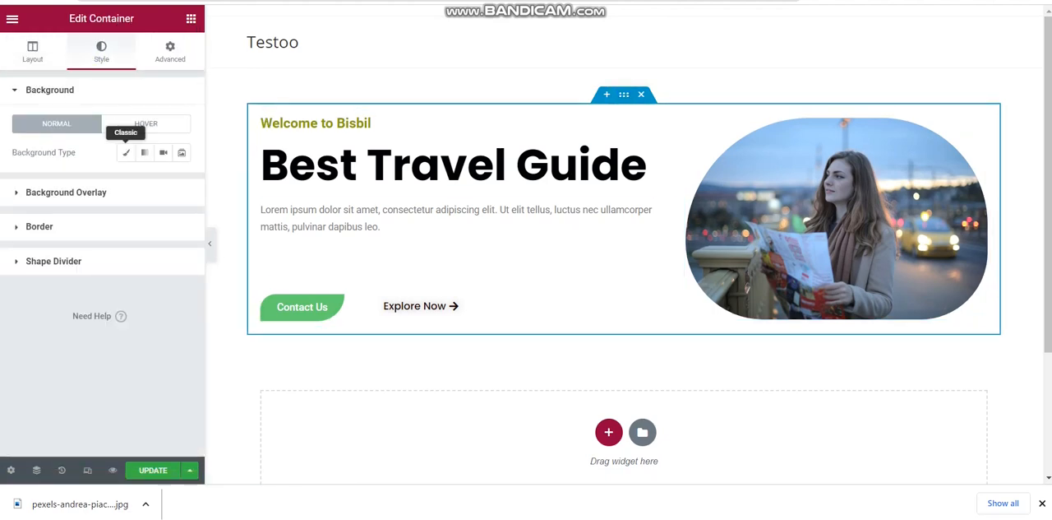
pyautogui.click(126, 152)
pyautogui.click(182, 181)
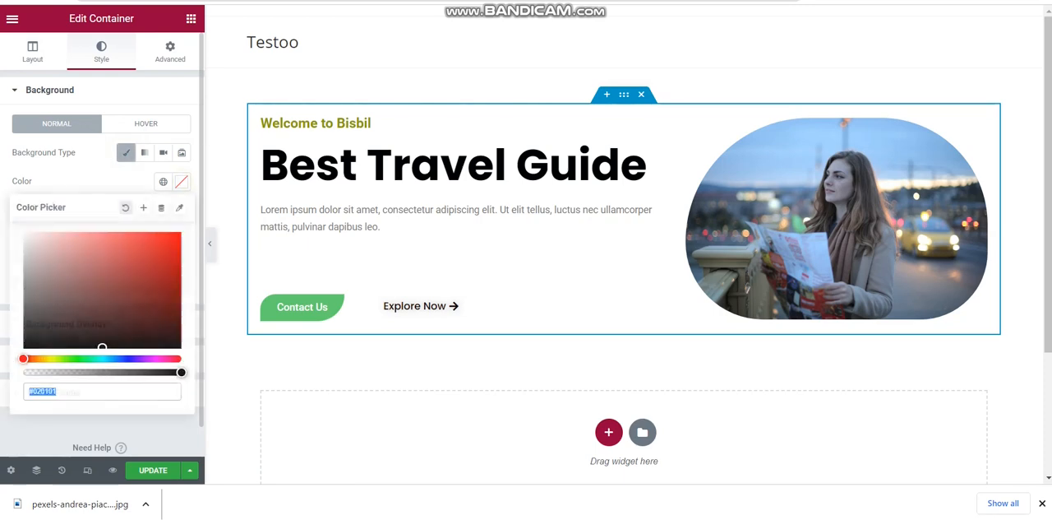
pyautogui.moveTo(69, 275); pyautogui.dragTo(26, 236)
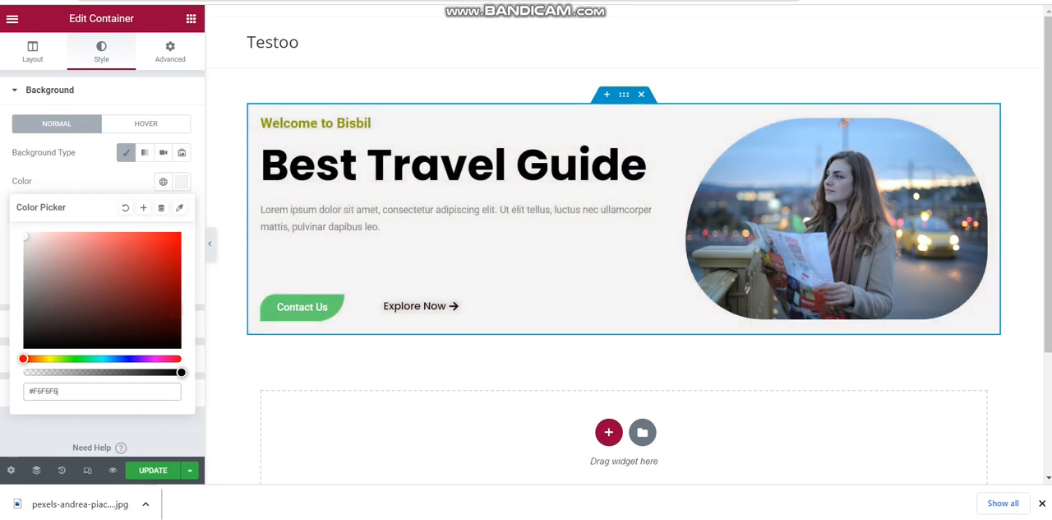
pyautogui.moveTo(25, 236); pyautogui.dragTo(25, 239)
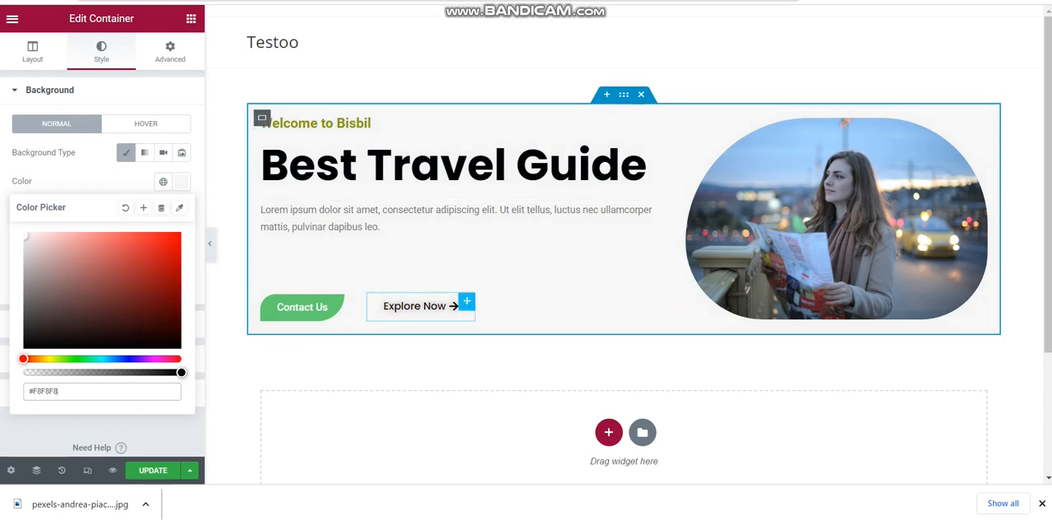
# Center the Contact Us button within its container and place the center-aligned Explore Now button directly beside it
pyautogui.click(302, 306)
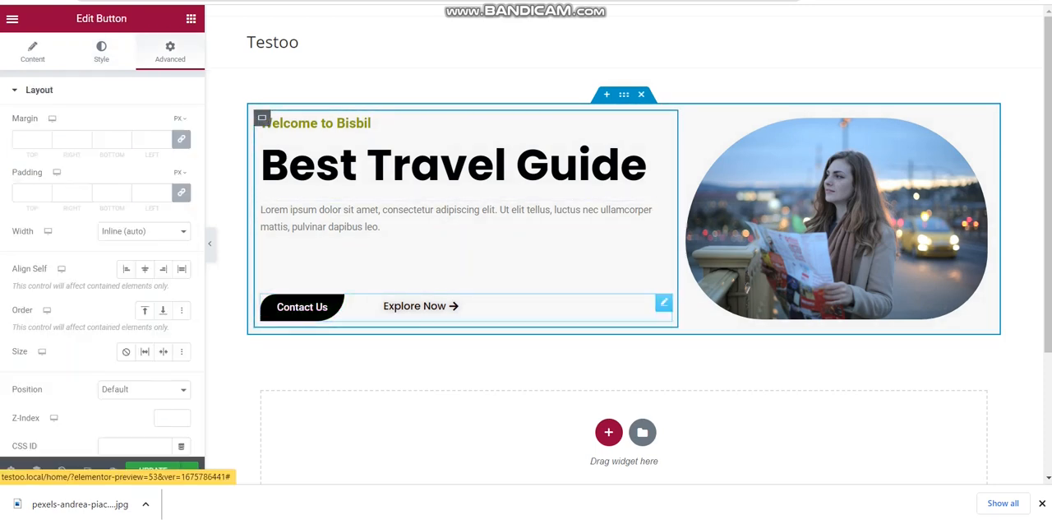
pyautogui.click(144, 269)
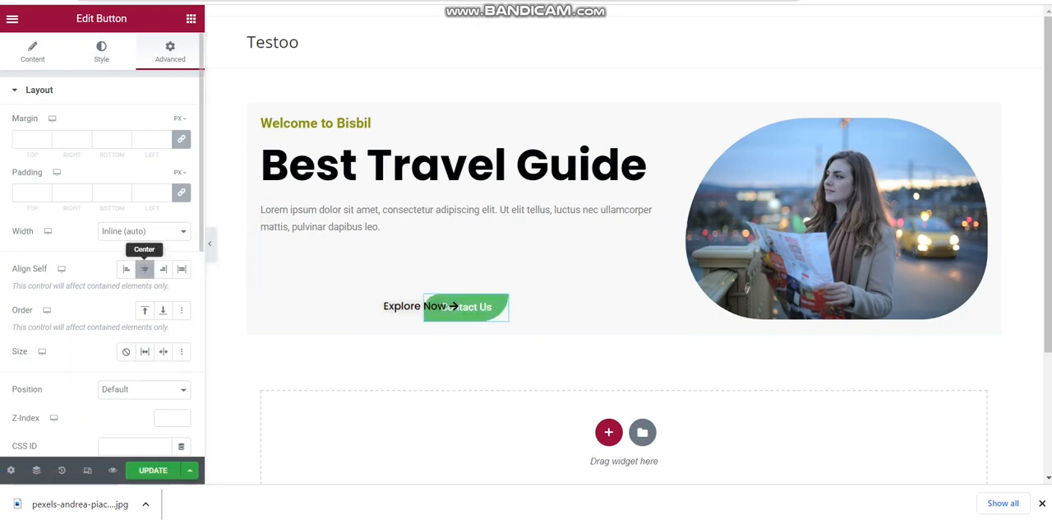
pyautogui.click(101, 51)
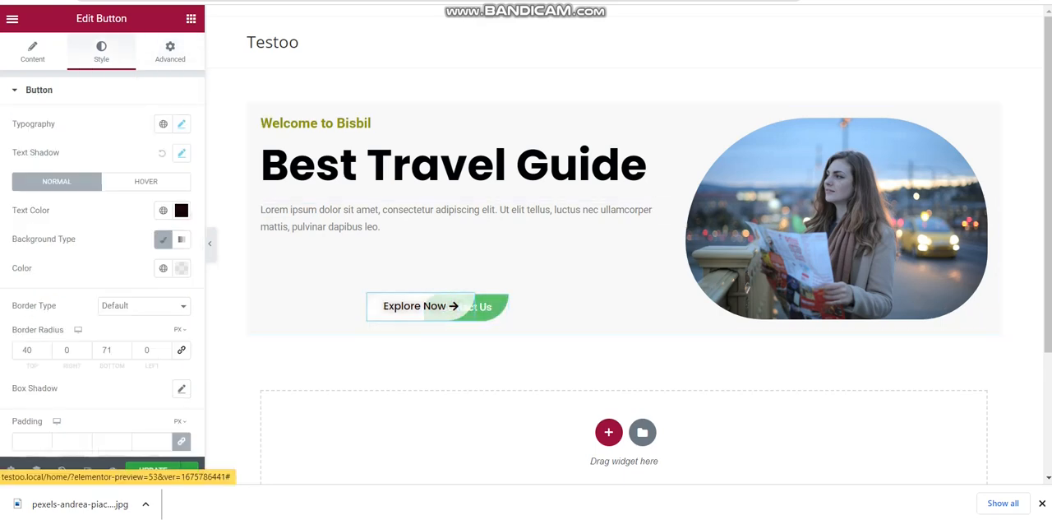
pyautogui.click(9, 51)
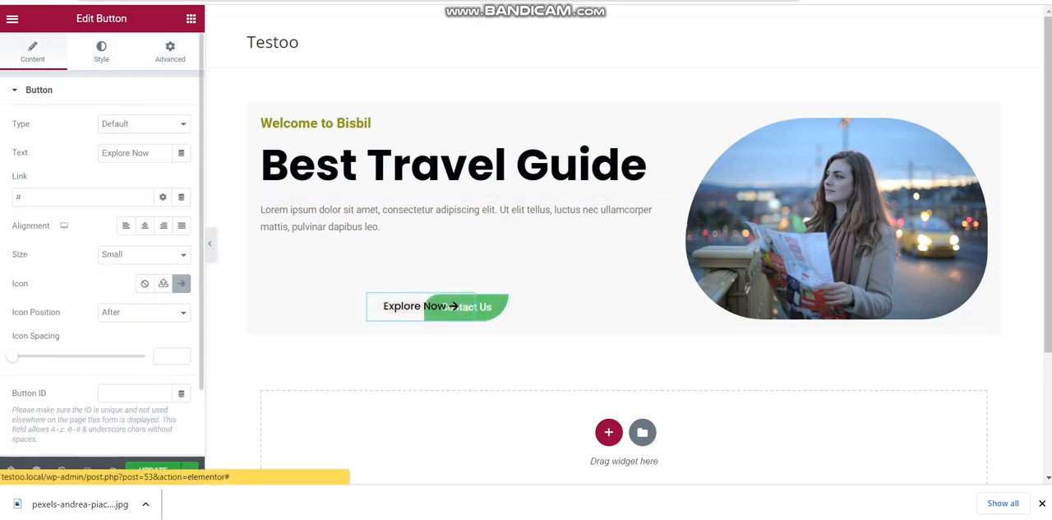
pyautogui.click(145, 225)
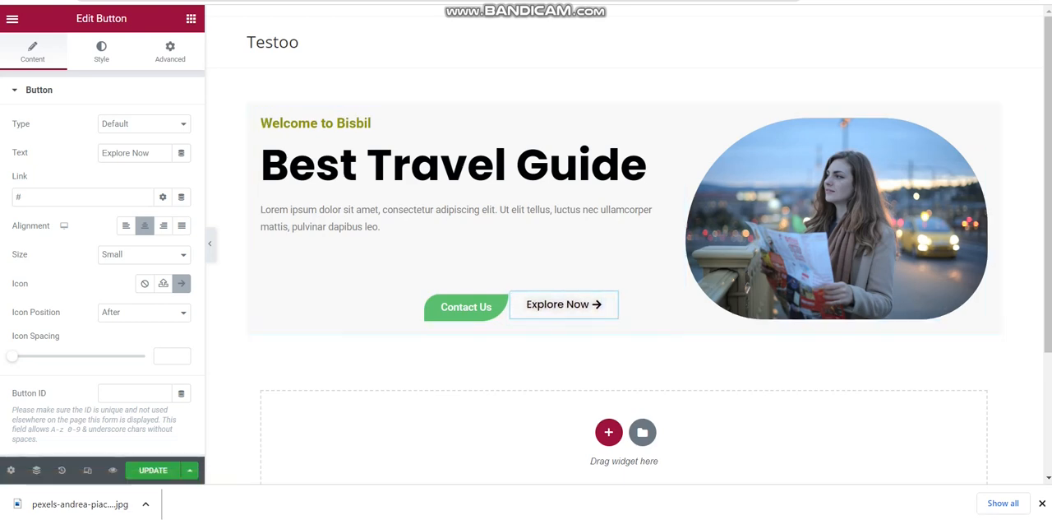
# Check the welcome container's layout settings and update the page
pyautogui.scroll(-1, 625, 246)
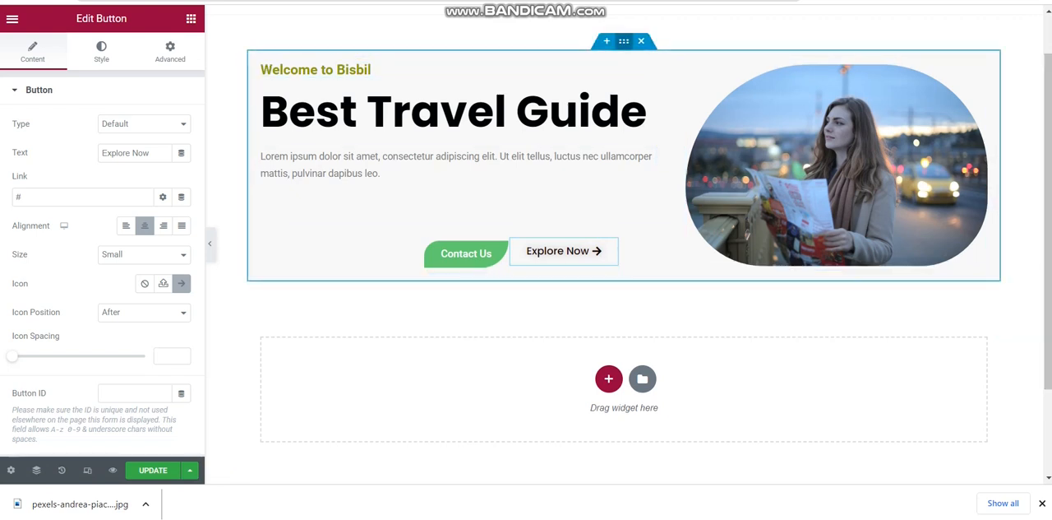
pyautogui.click(624, 41)
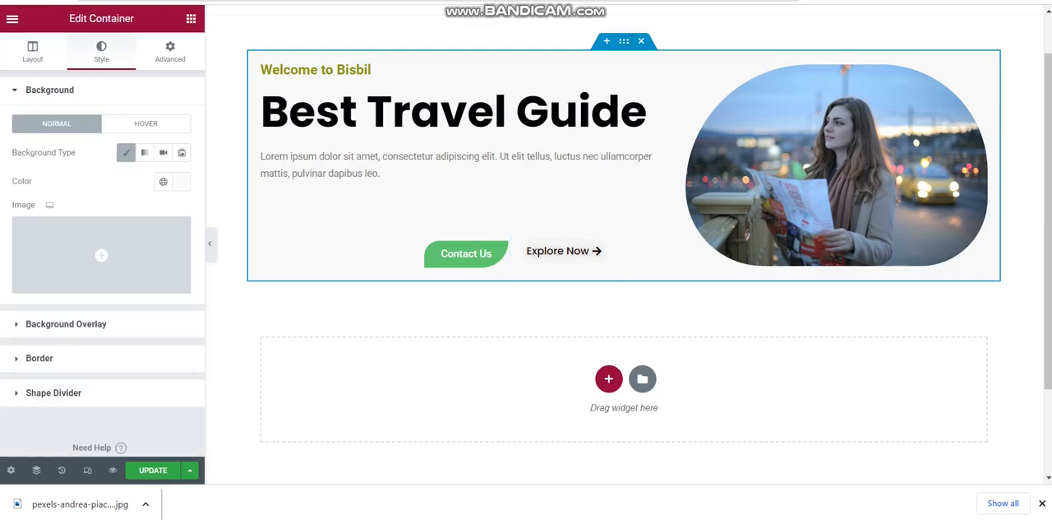
pyautogui.click(33, 51)
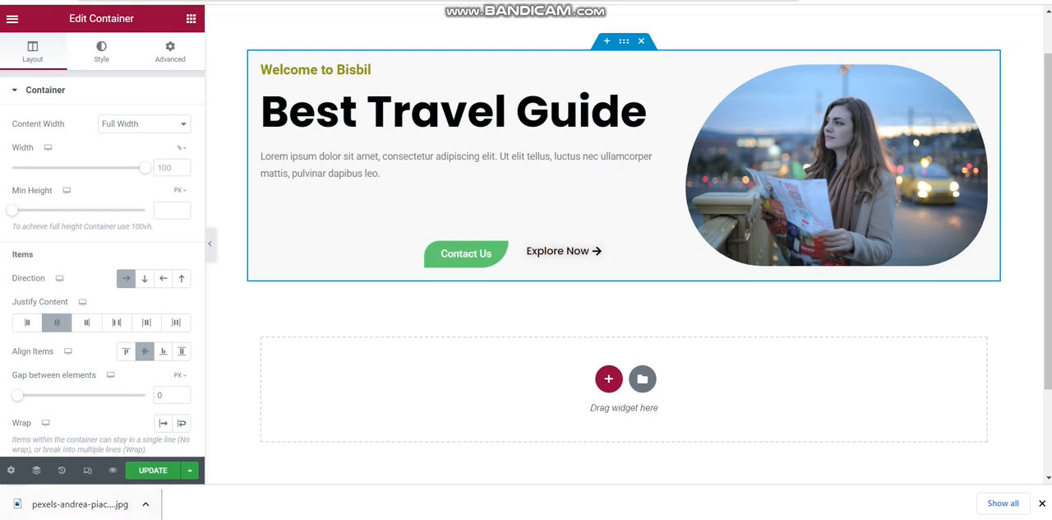
pyautogui.click(153, 470)
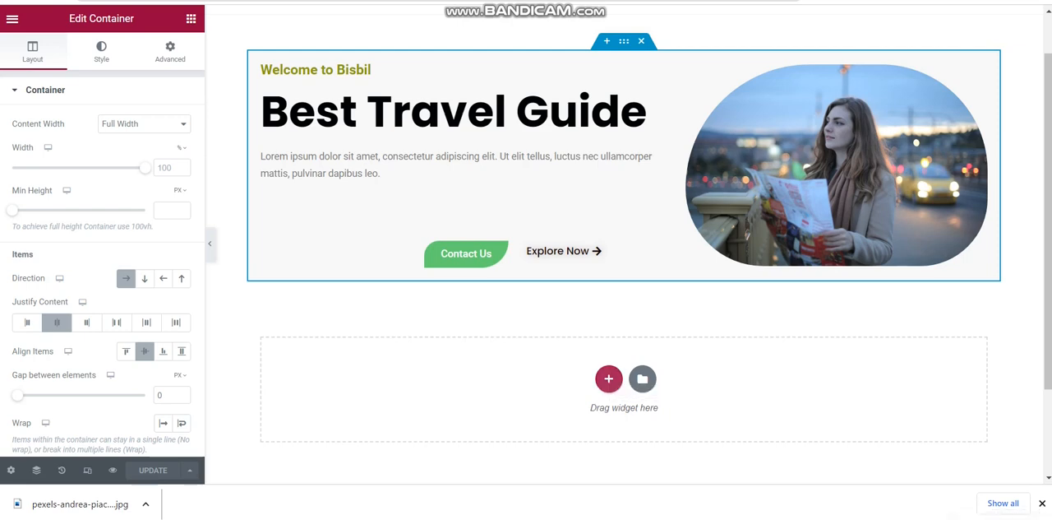
# Add a single-column container below the welcome section and place a Divider widget in it
pyautogui.click(608, 378)
pyautogui.click(434, 407)
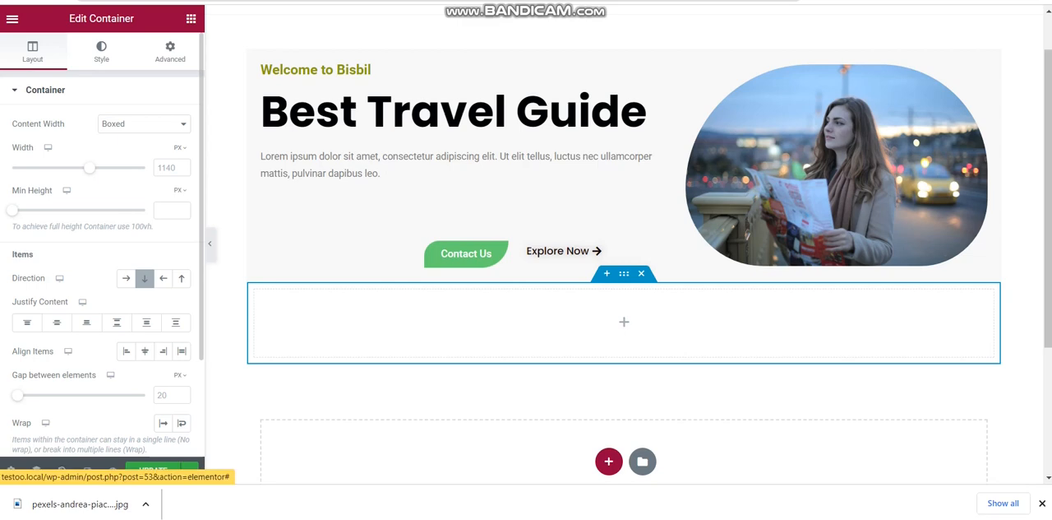
pyautogui.click(191, 18)
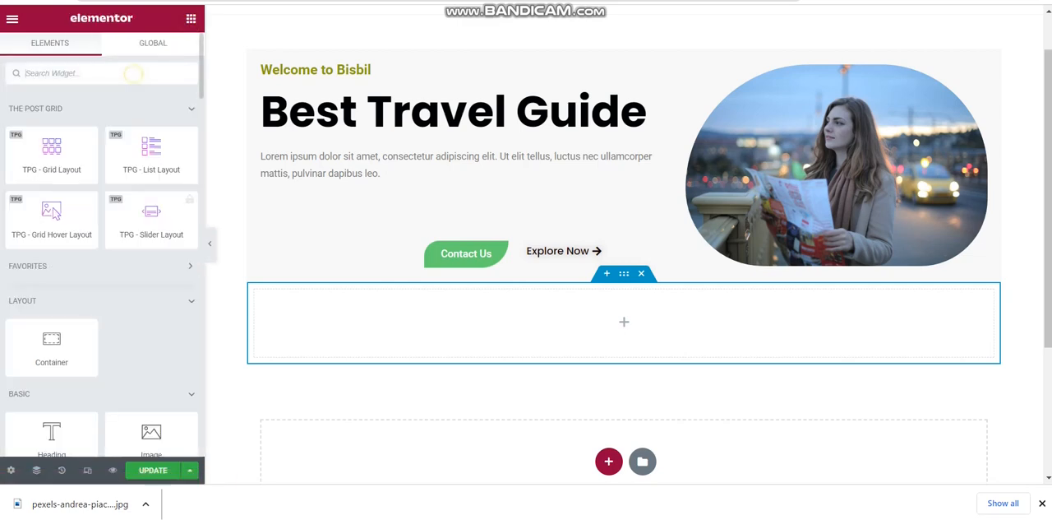
pyautogui.write('div')
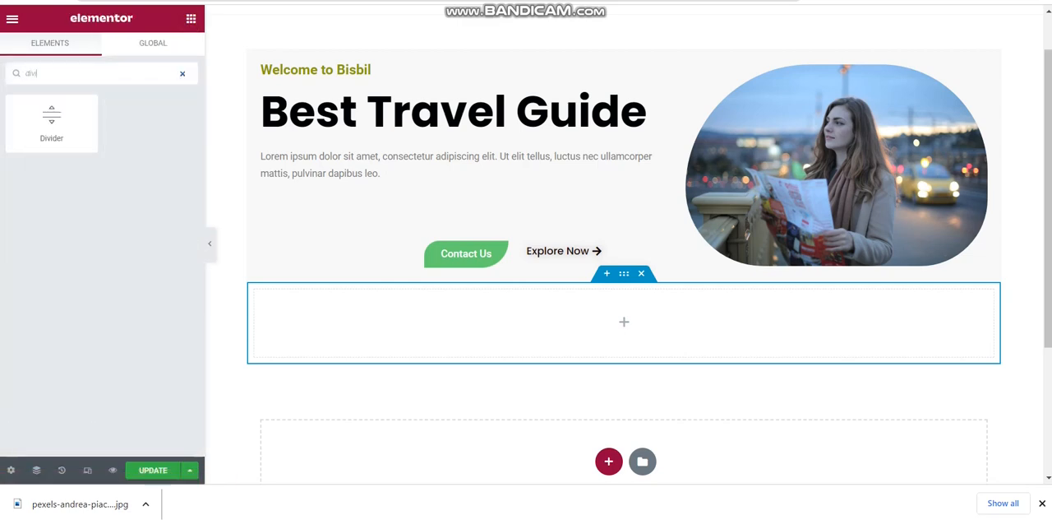
pyautogui.moveTo(51, 120); pyautogui.dragTo(485, 325)
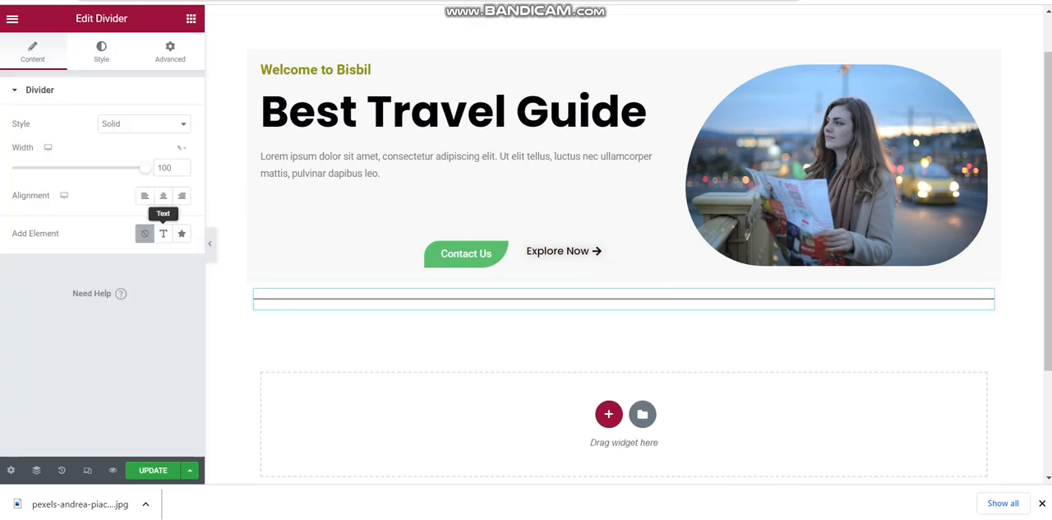
# Set the divider's width to 21% and keep its Solid style
pyautogui.moveTo(145, 167); pyautogui.dragTo(41, 167)
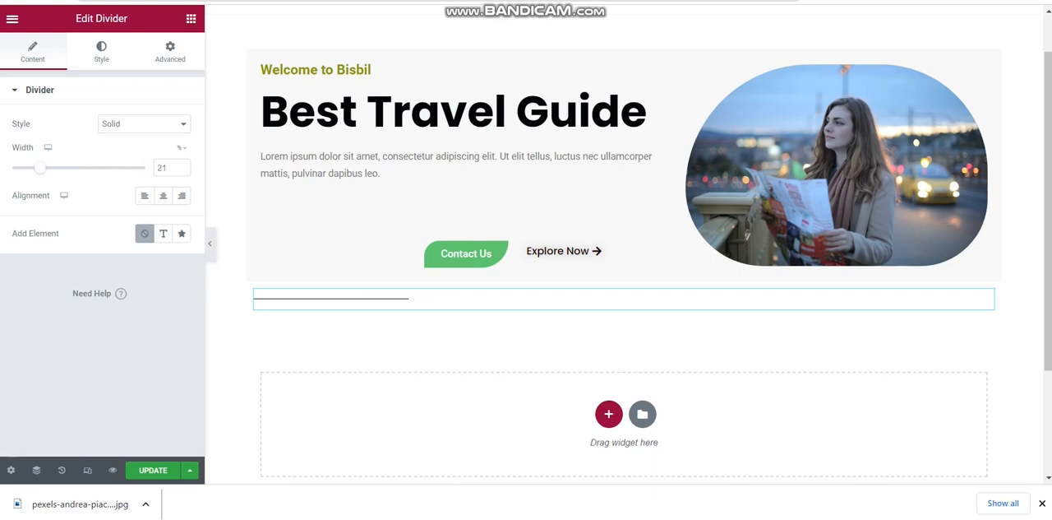
pyautogui.click(146, 124)
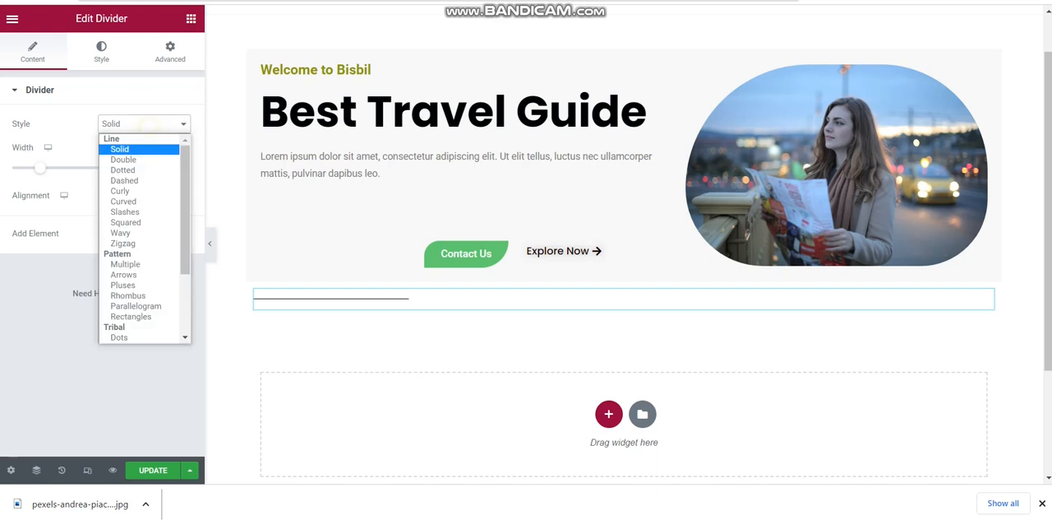
pyautogui.click(147, 124)
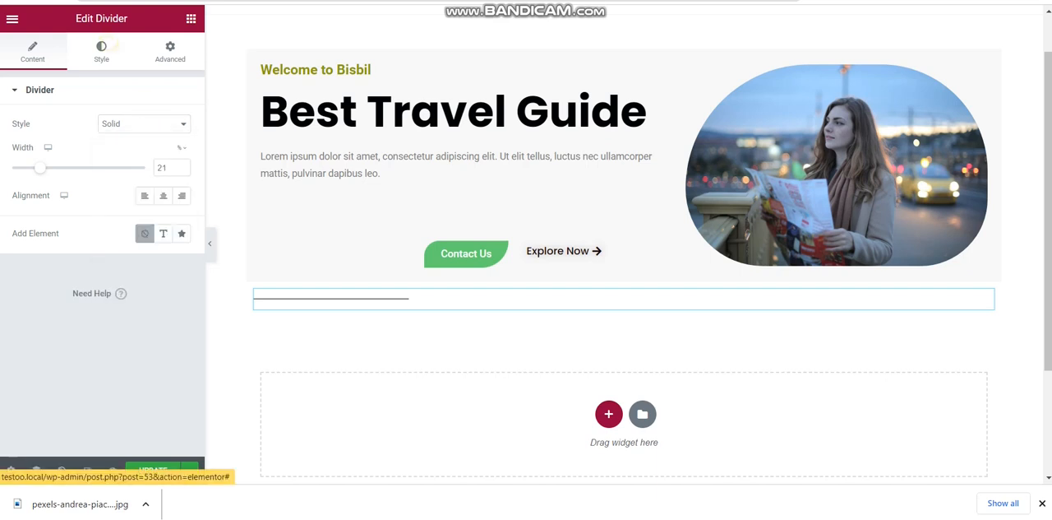
# Set the divider's weight to 4.5
pyautogui.click(101, 51)
pyautogui.moveTo(11, 167); pyautogui.dragTo(63, 166)
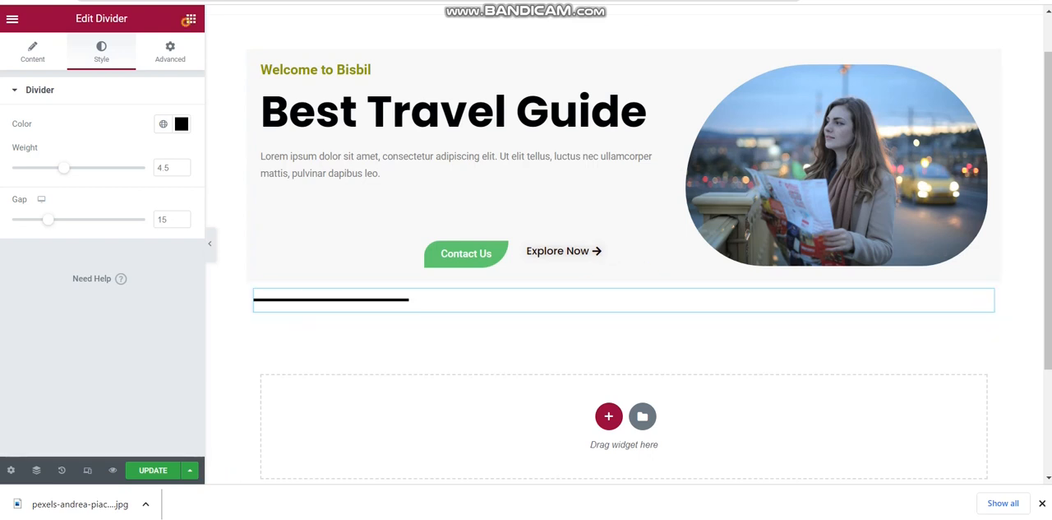
# Add a Heading widget below the divider and set its text to "Featured Articles"
pyautogui.click(190, 18)
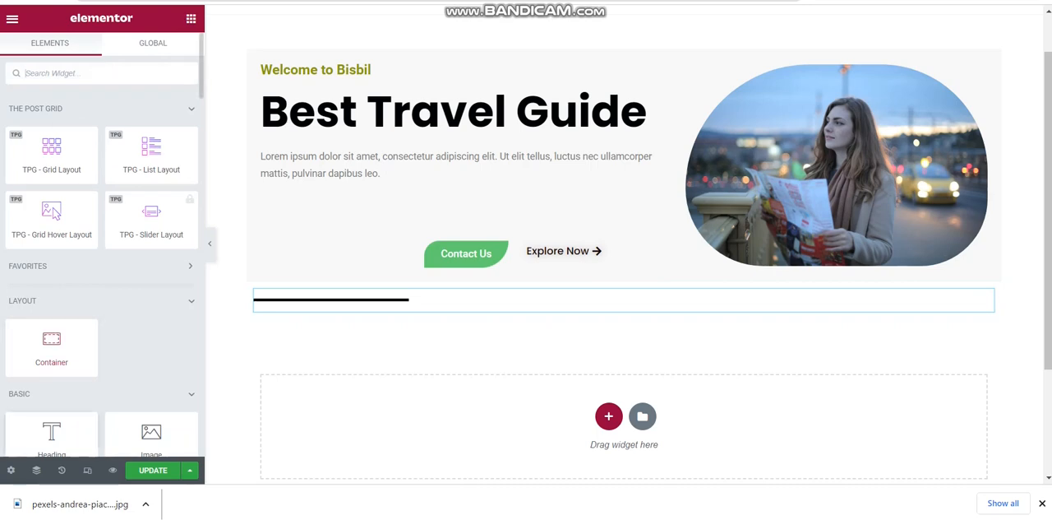
pyautogui.moveTo(51, 434); pyautogui.dragTo(484, 307)
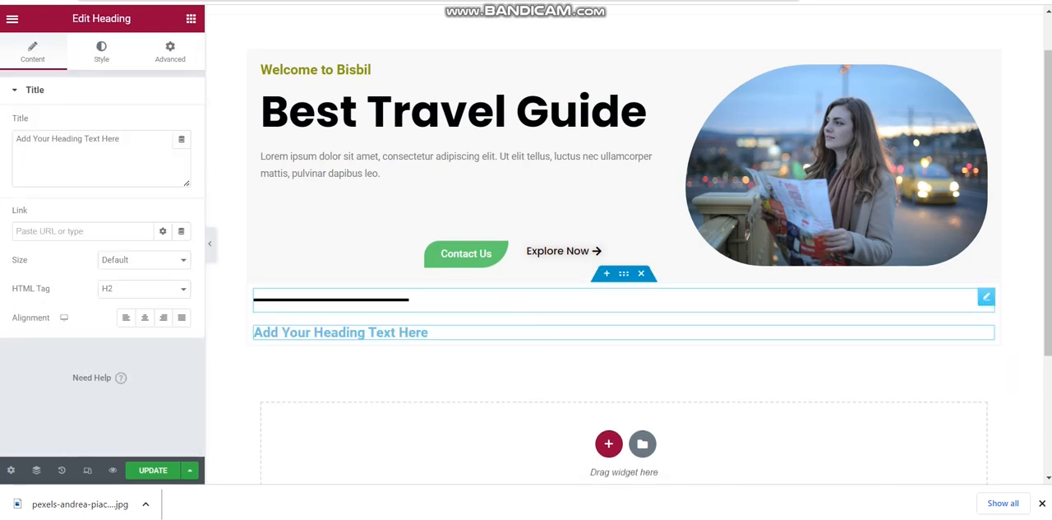
pyautogui.tripleClick(397, 333)
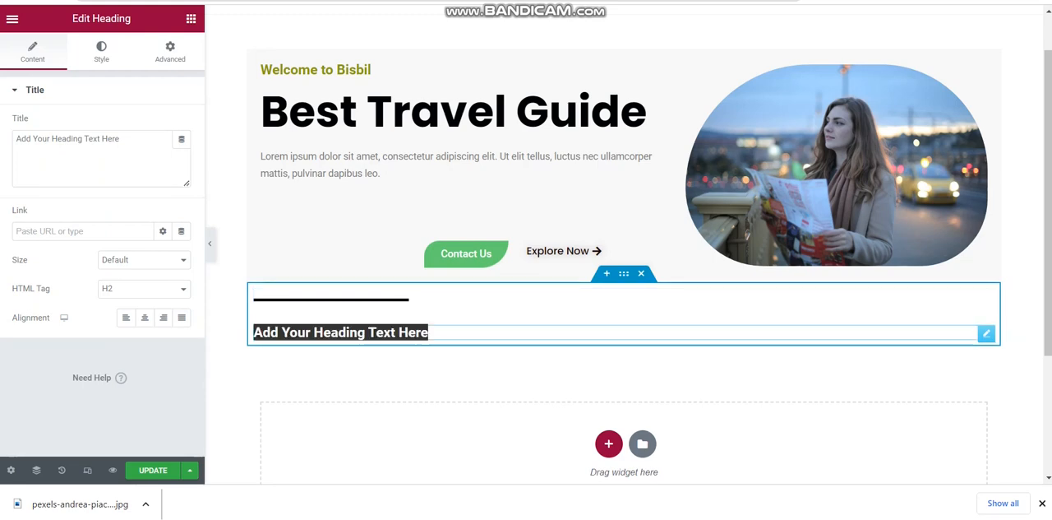
pyautogui.write('Fea')
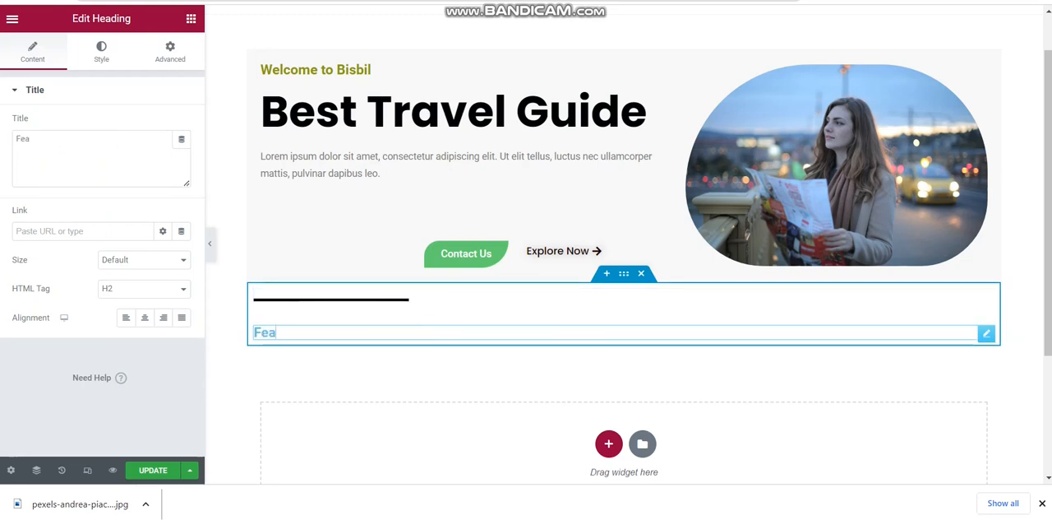
pyautogui.write('tured A')
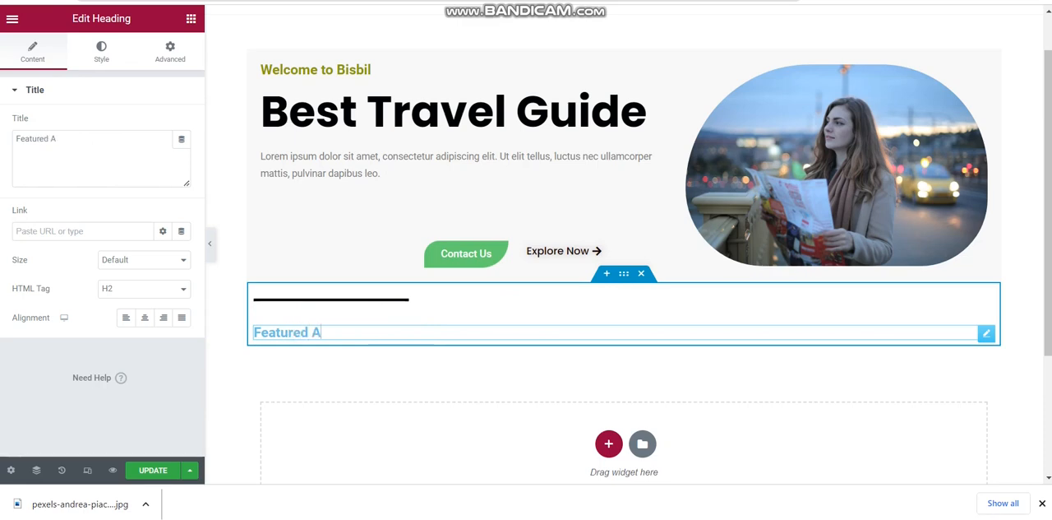
pyautogui.write('rticles')
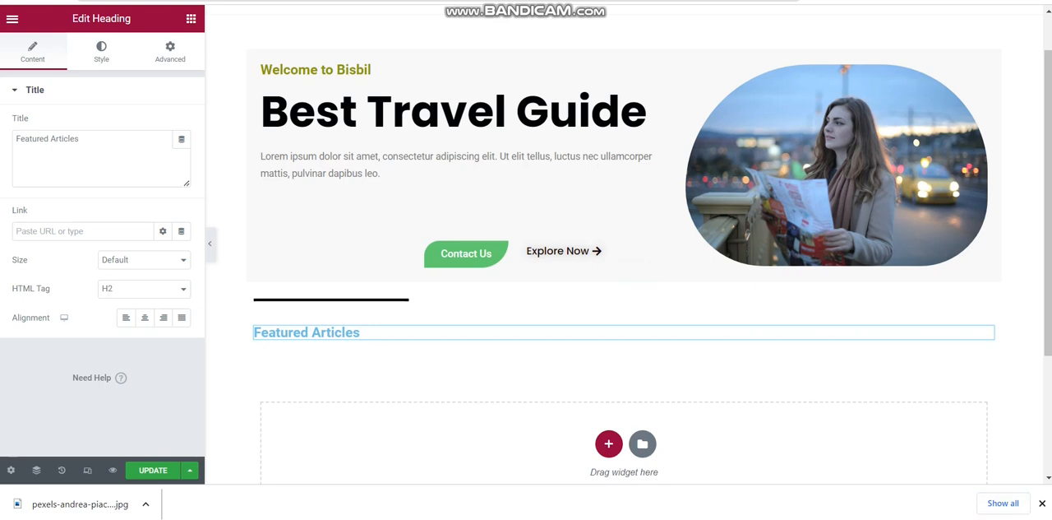
# Set the Featured Articles heading's text color to black, #000000
pyautogui.click(101, 51)
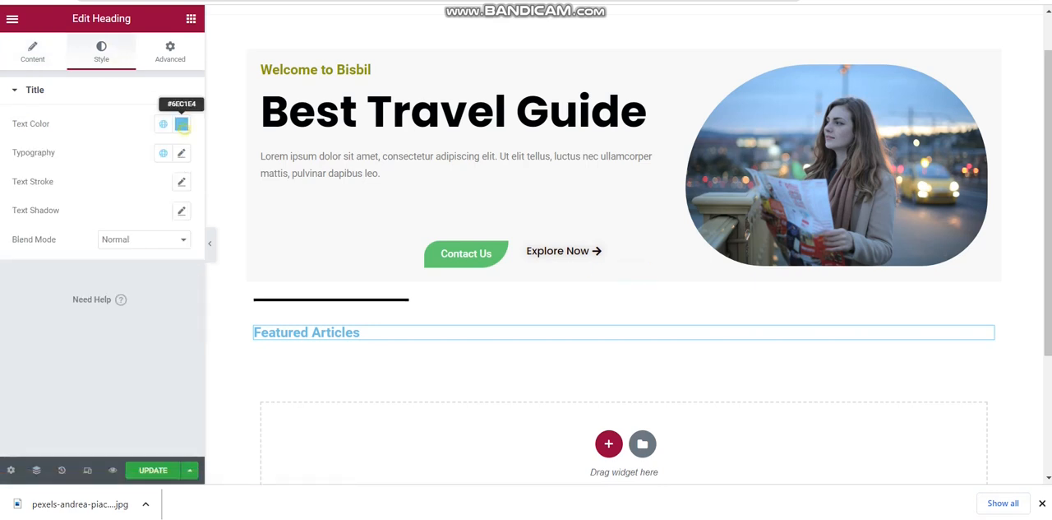
pyautogui.click(181, 123)
pyautogui.write('#000000')
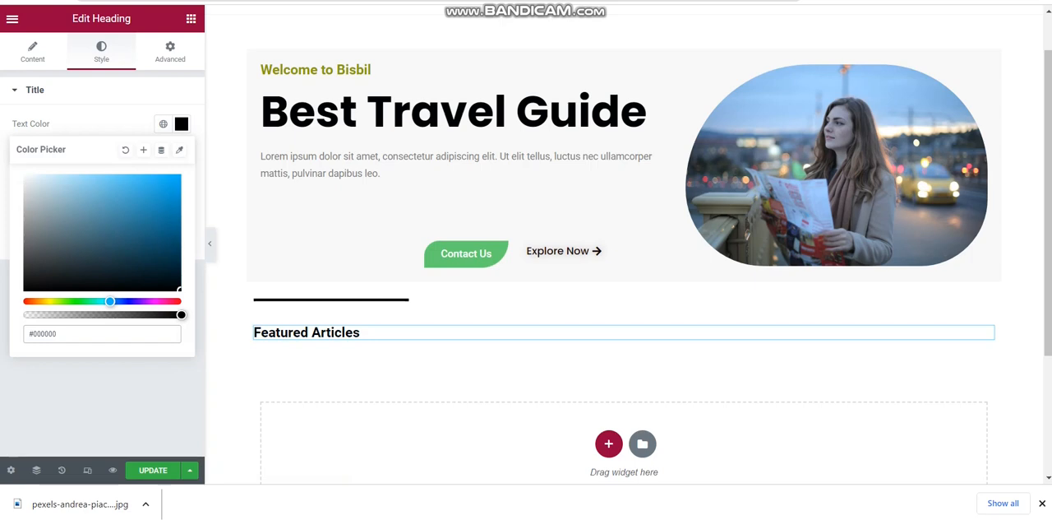
pyautogui.click(181, 124)
# Change the Featured Articles heading's font family to Poppins
pyautogui.click(181, 153)
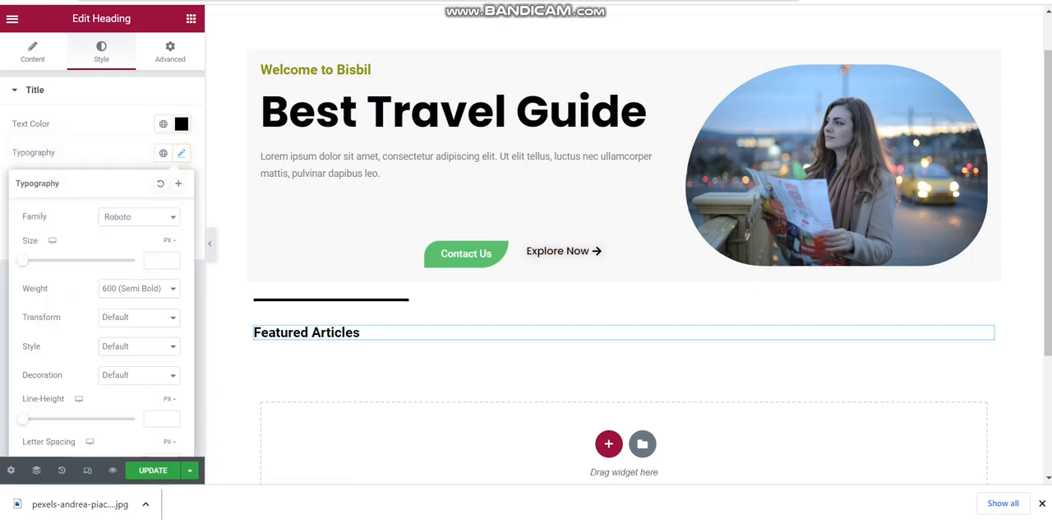
pyautogui.click(158, 218)
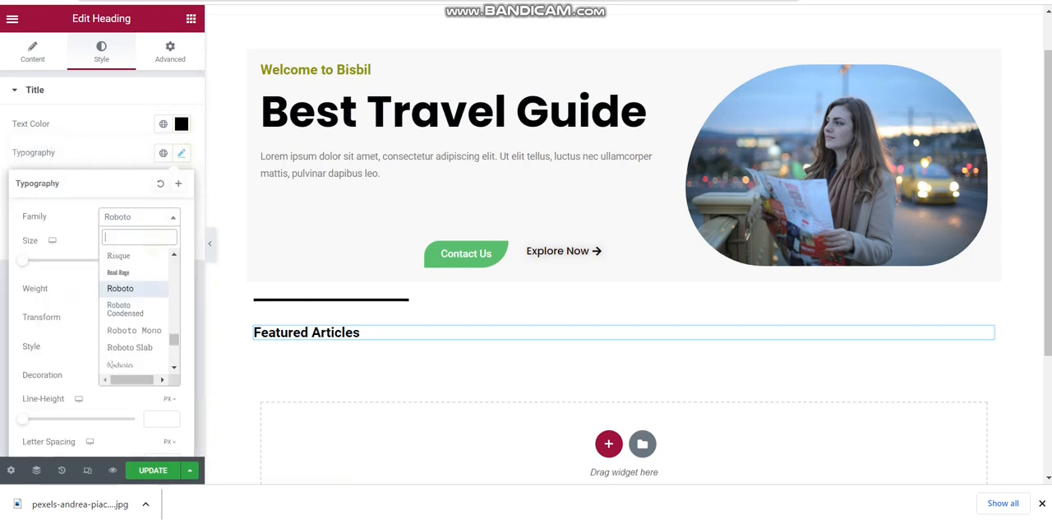
pyautogui.write('pop')
pyautogui.press('Down')
pyautogui.press('Down')
pyautogui.press('Down')
pyautogui.press('Return')
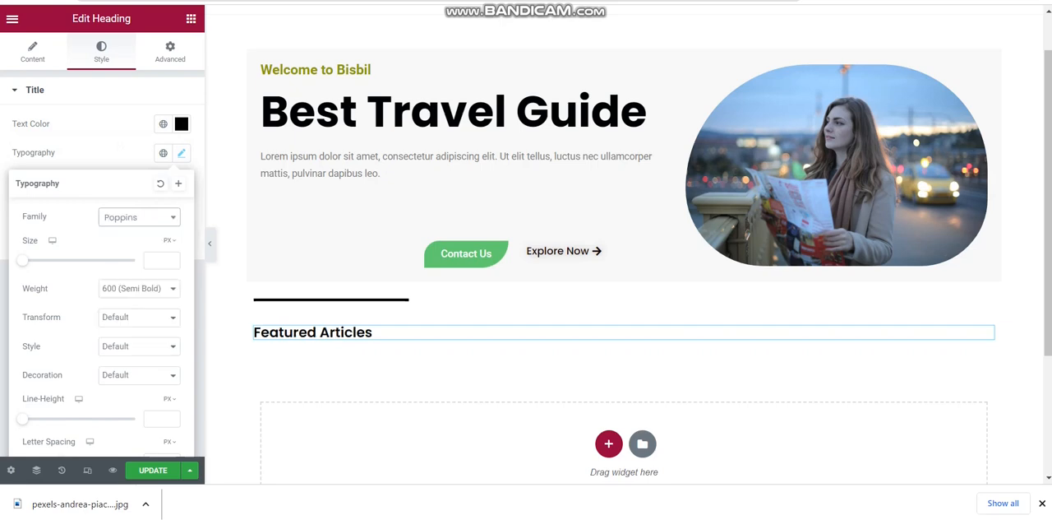
# Set the Featured Articles heading's font size to 40 px
pyautogui.click(159, 259)
pyautogui.write('50')
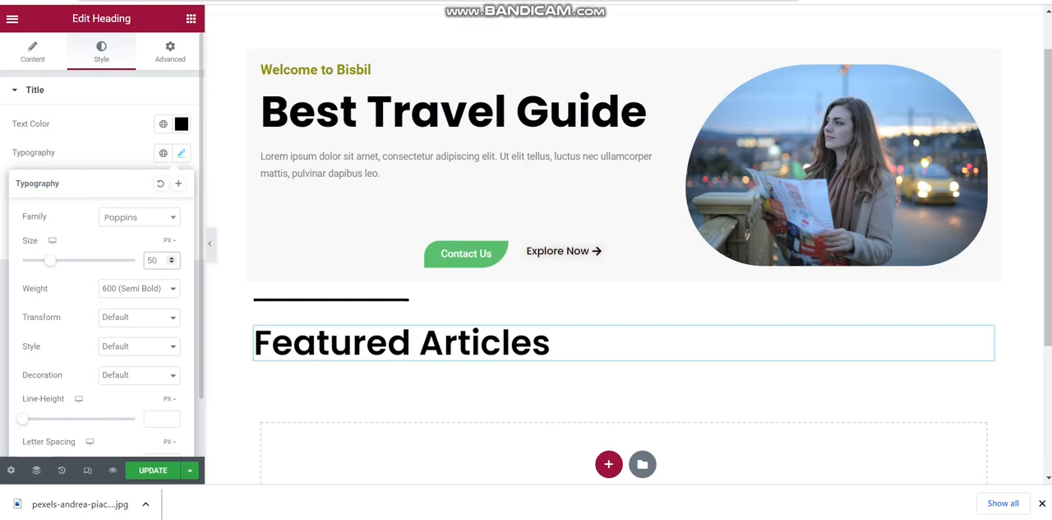
pyautogui.press('Down')
pyautogui.press('Down')
pyautogui.press('Down')
pyautogui.press('Down')
pyautogui.press('Down')
pyautogui.press('Down')
pyautogui.press('Down')
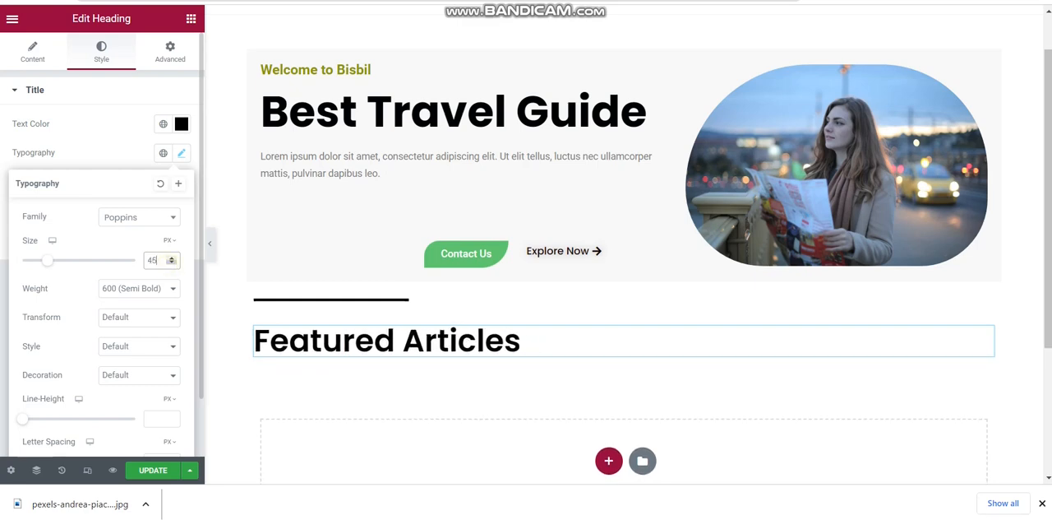
pyautogui.press('Down')
pyautogui.press('Down')
pyautogui.press('Down')
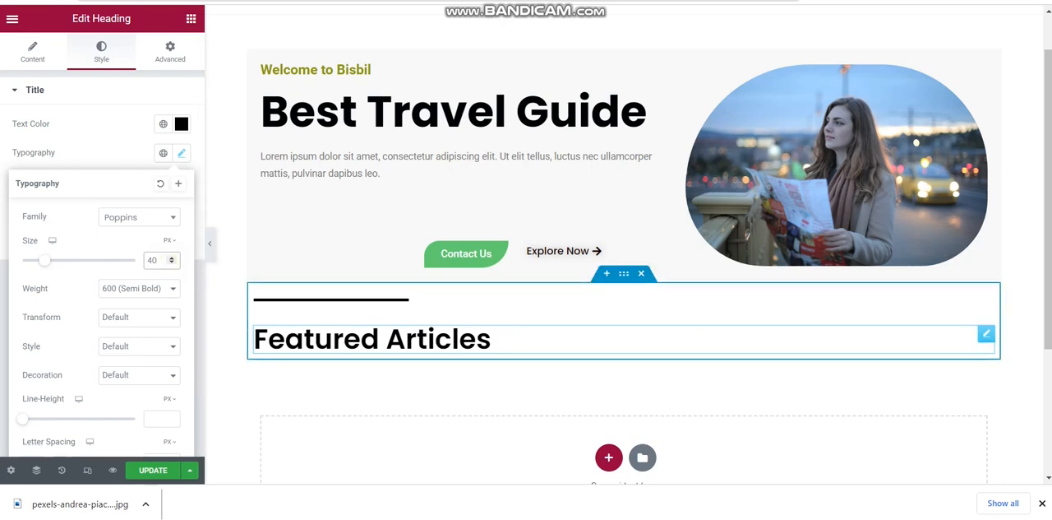
# Place a Text Editor widget below the Featured Articles heading, keeping its placeholder text
pyautogui.click(181, 26)
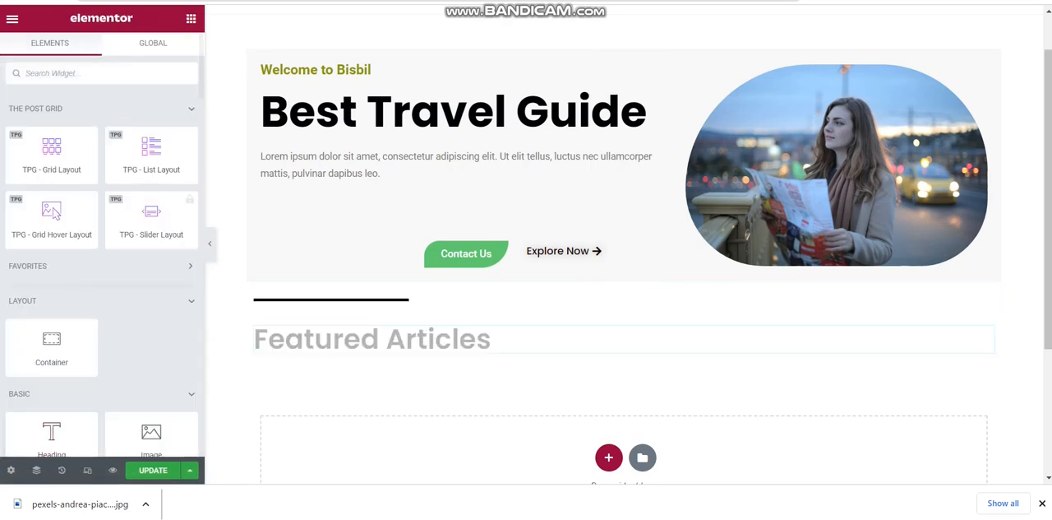
pyautogui.scroll(-3, 51, 211)
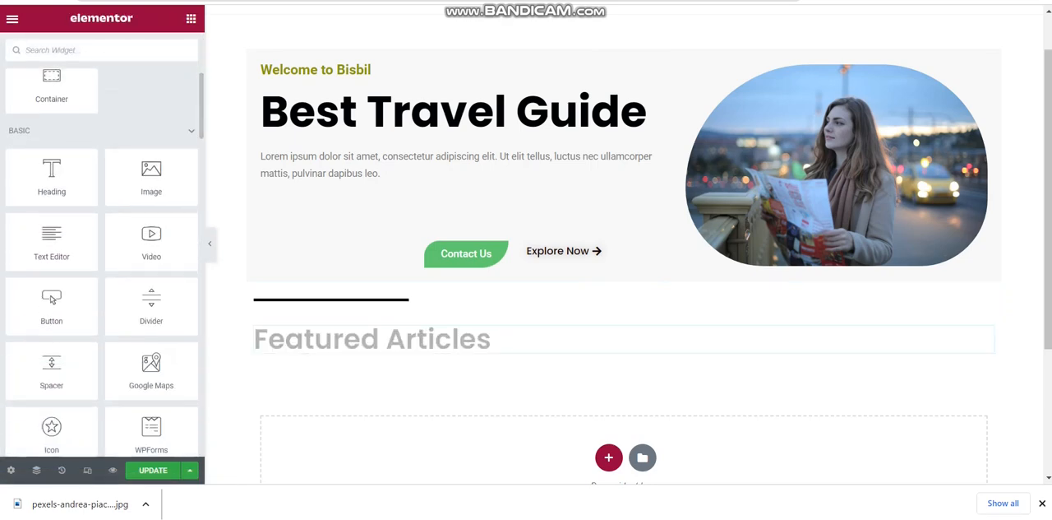
pyautogui.moveTo(51, 238); pyautogui.dragTo(298, 372)
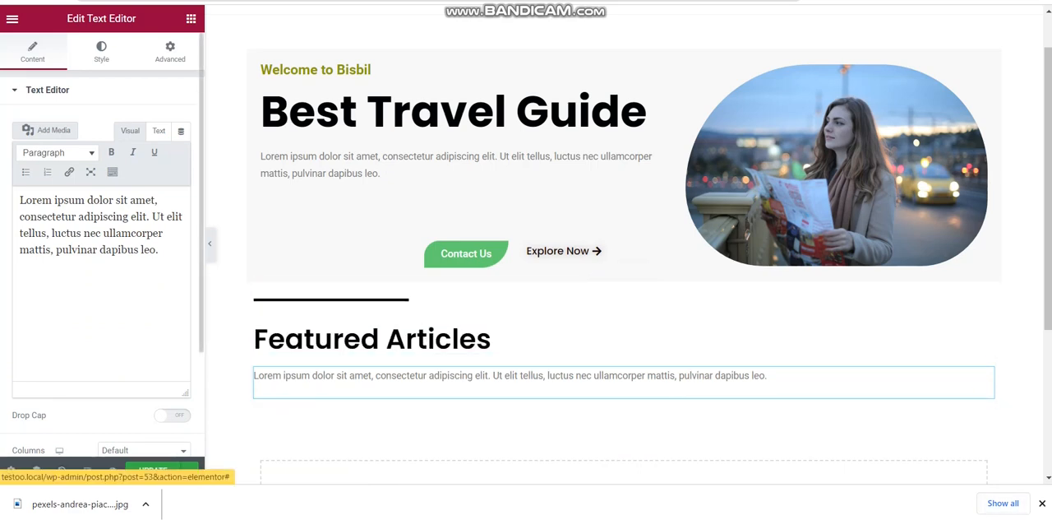
# Unlink the text widget's margin values and set its right margin to 50%
pyautogui.click(170, 51)
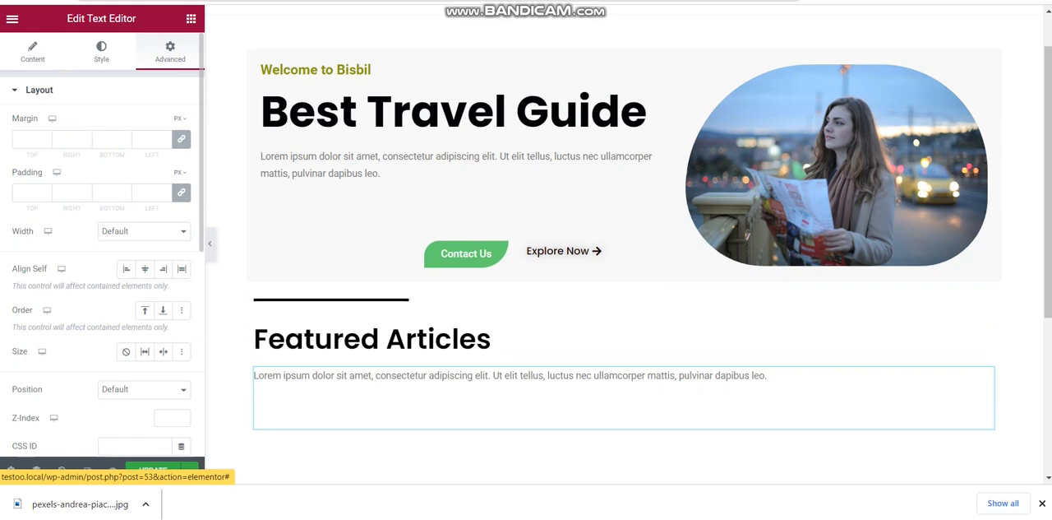
pyautogui.moveTo(178, 118)
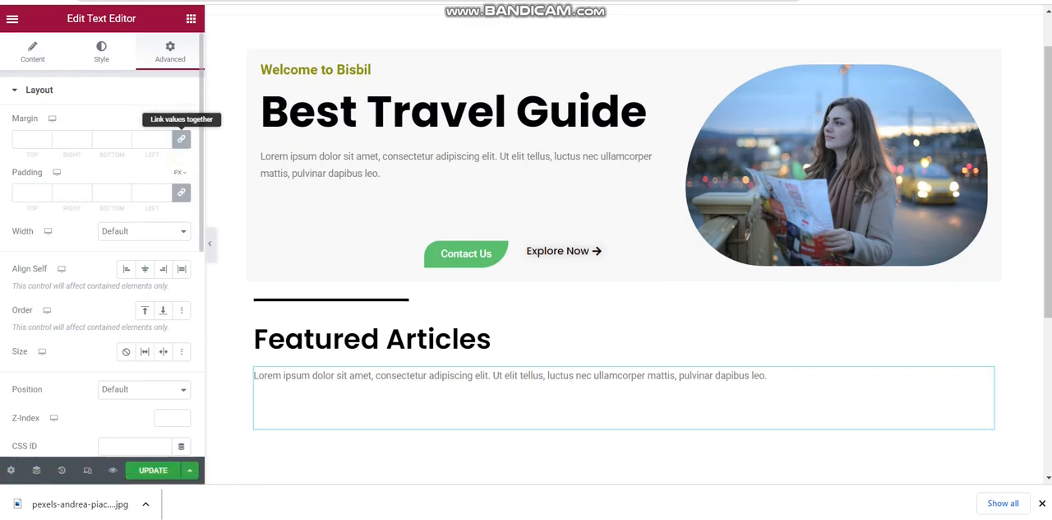
pyautogui.click(181, 139)
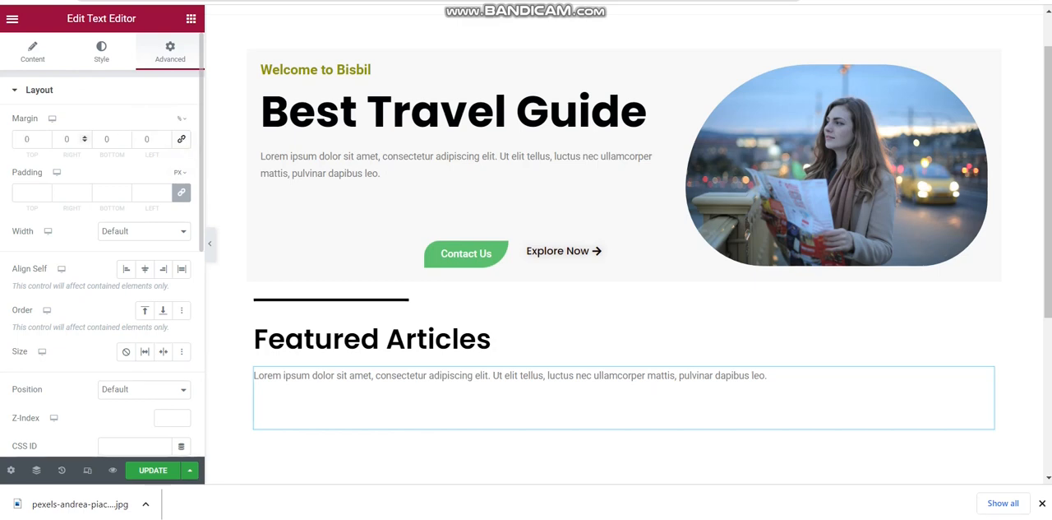
pyautogui.click(66, 139)
pyautogui.write('5')
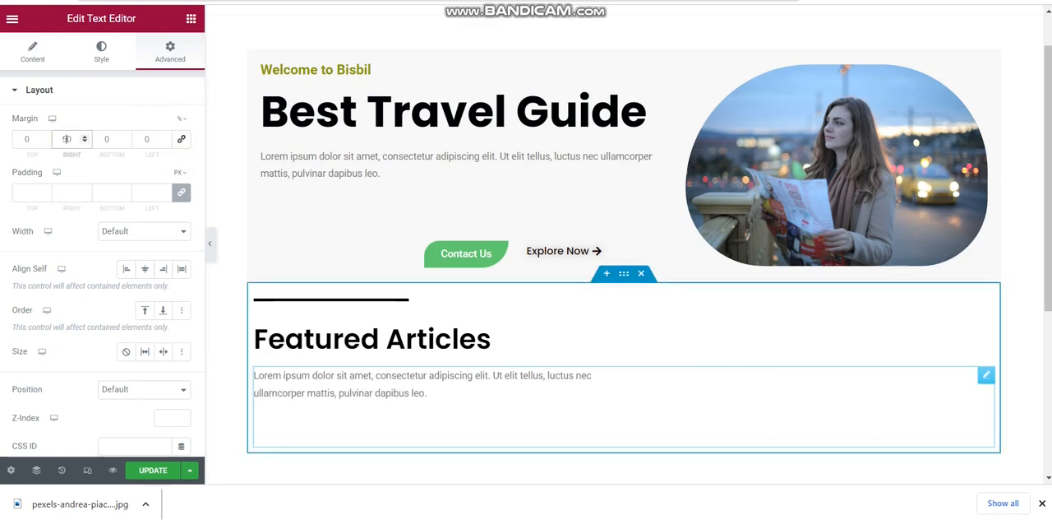
# Place a TPG - Grid Layout widget below the Featured Articles text and update the page
pyautogui.click(236, 351)
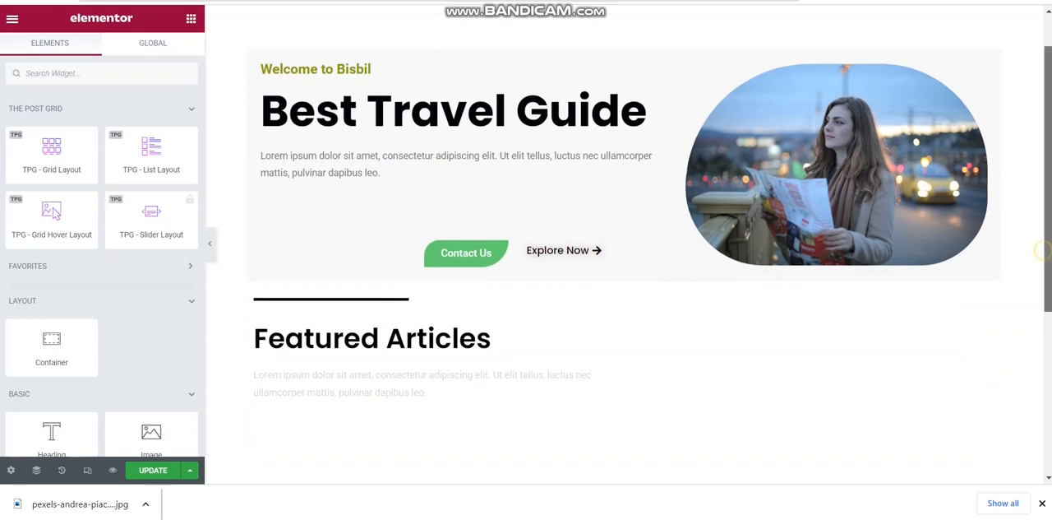
pyautogui.scroll(-1, 837, 164)
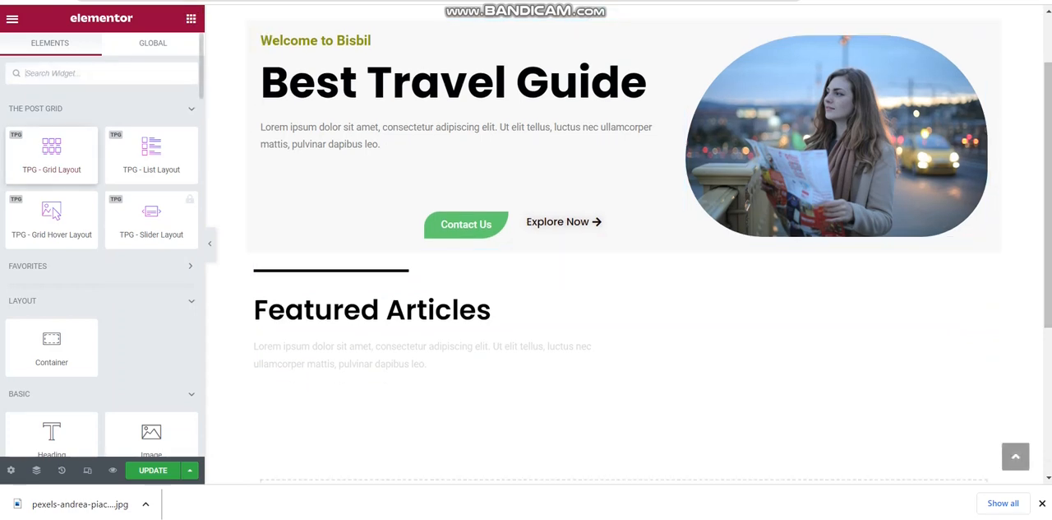
pyautogui.moveTo(51, 152); pyautogui.dragTo(319, 407)
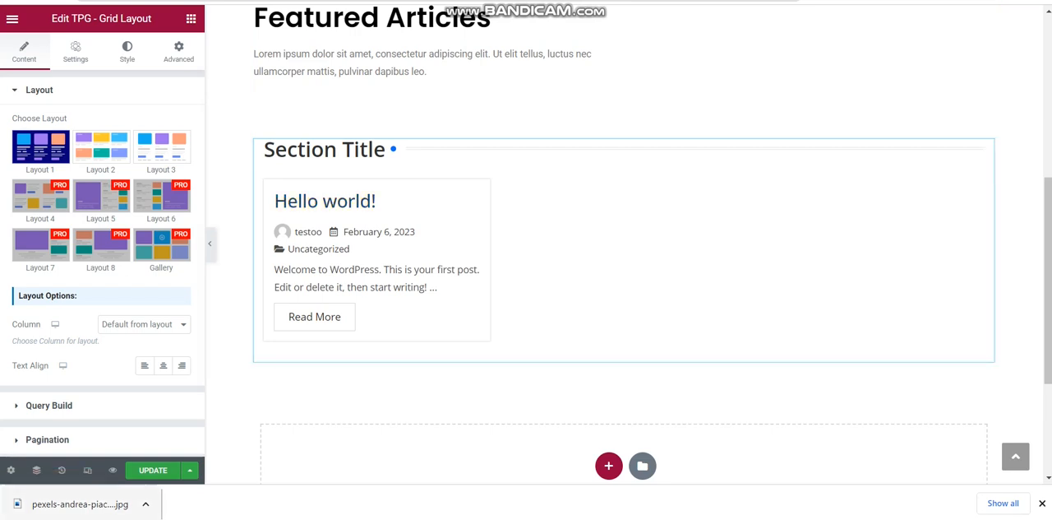
pyautogui.click(153, 470)
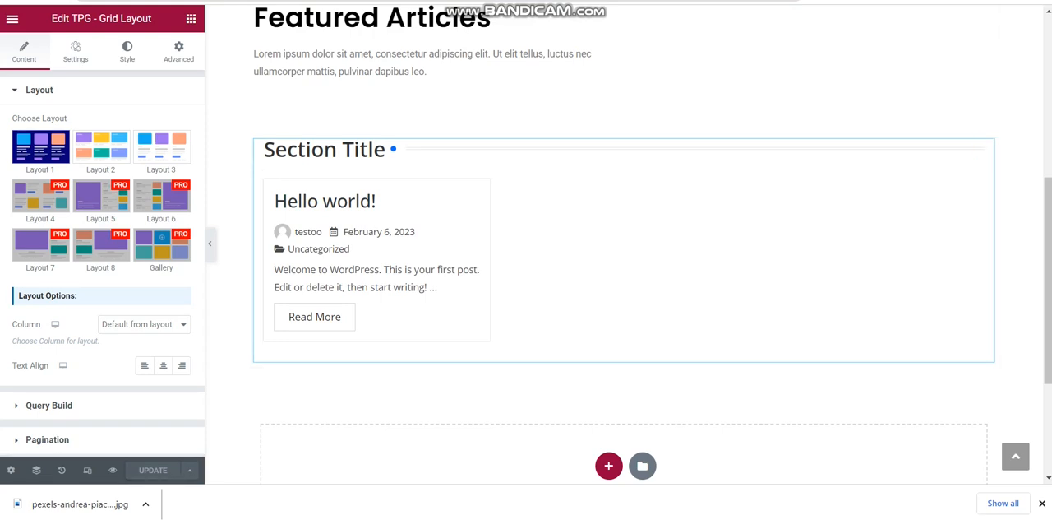
# Switch to the WordPress dashboard's list of posts and move the "Hello world!" post to the trash
pyautogui.hotkey('ctrl', 'Tab')
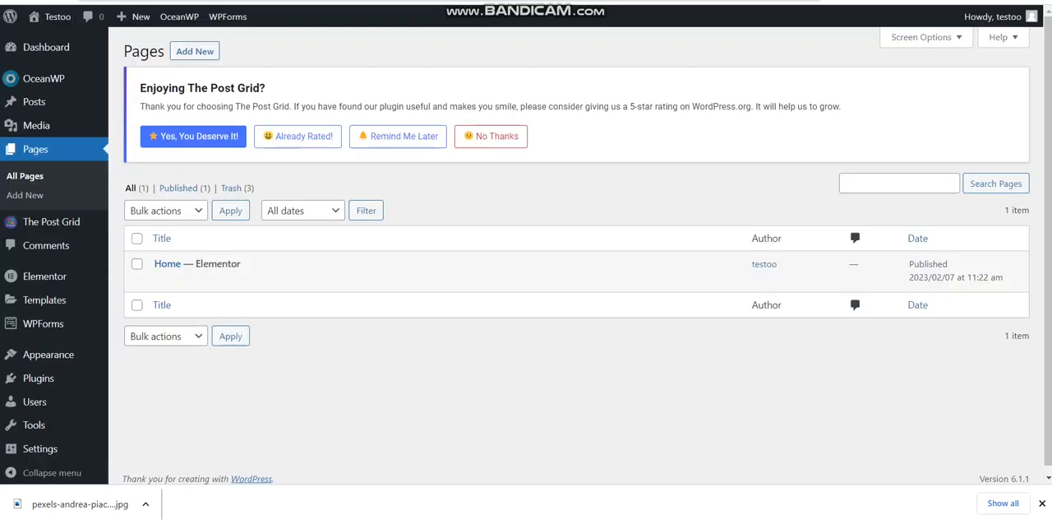
pyautogui.moveTo(255, 276)
pyautogui.moveTo(51, 222)
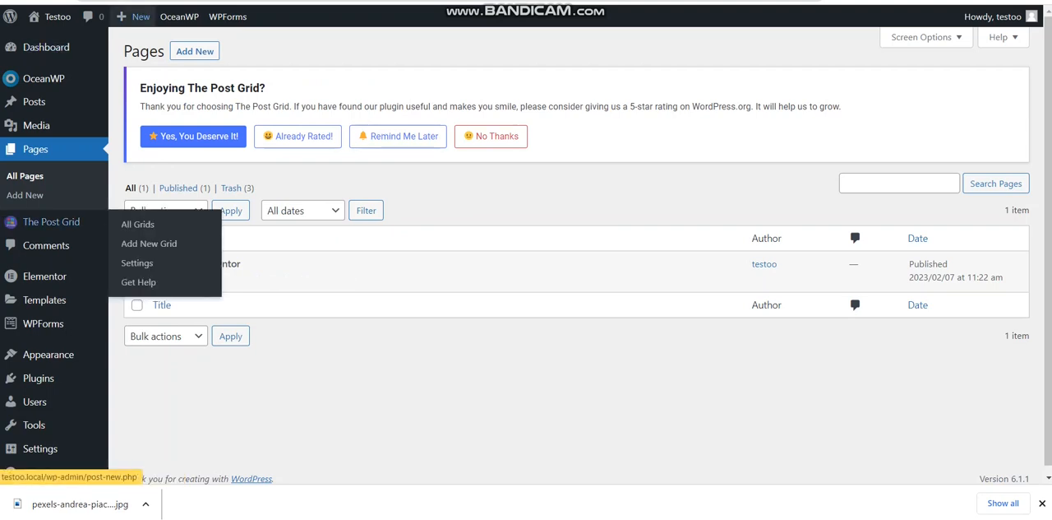
pyautogui.moveTo(34, 101)
pyautogui.click(64, 107)
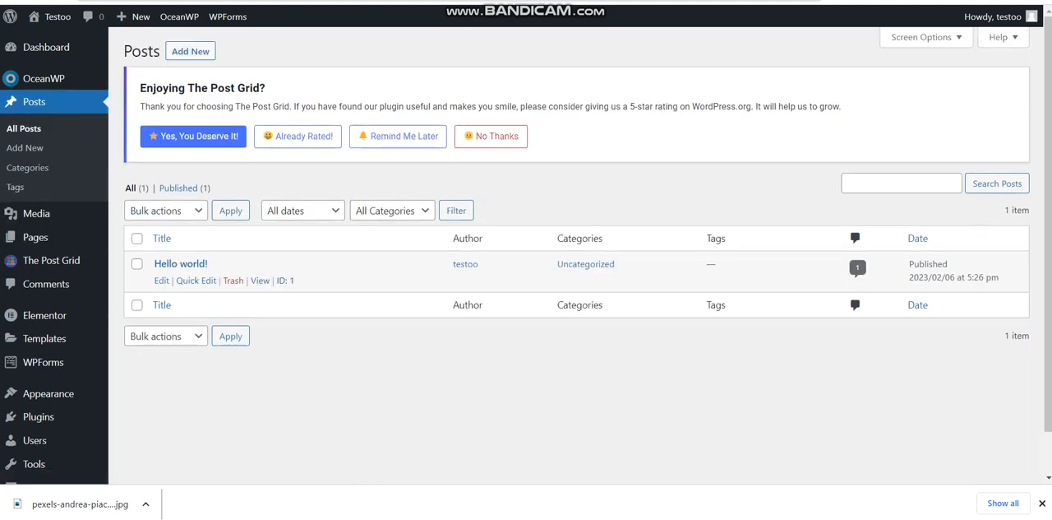
pyautogui.click(136, 263)
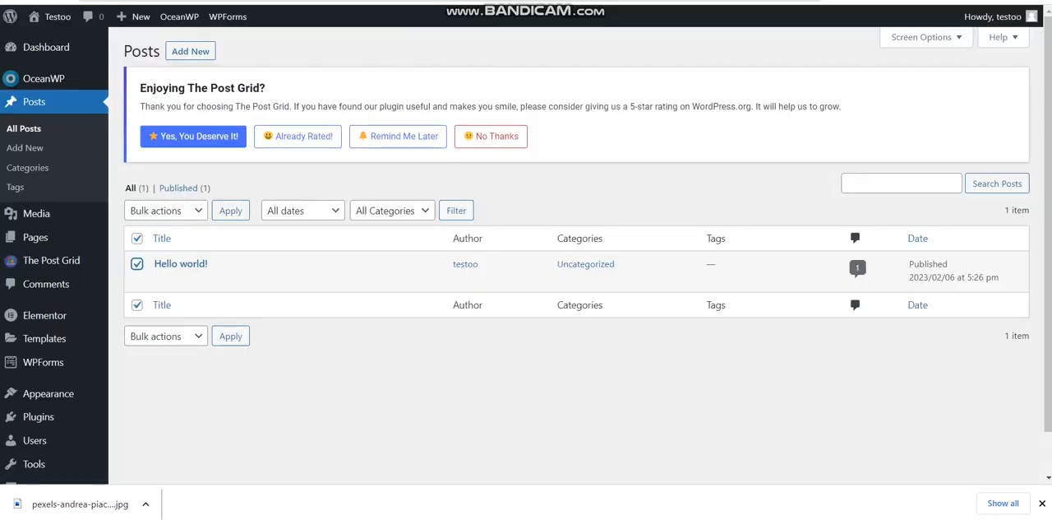
pyautogui.click(164, 211)
pyautogui.click(162, 254)
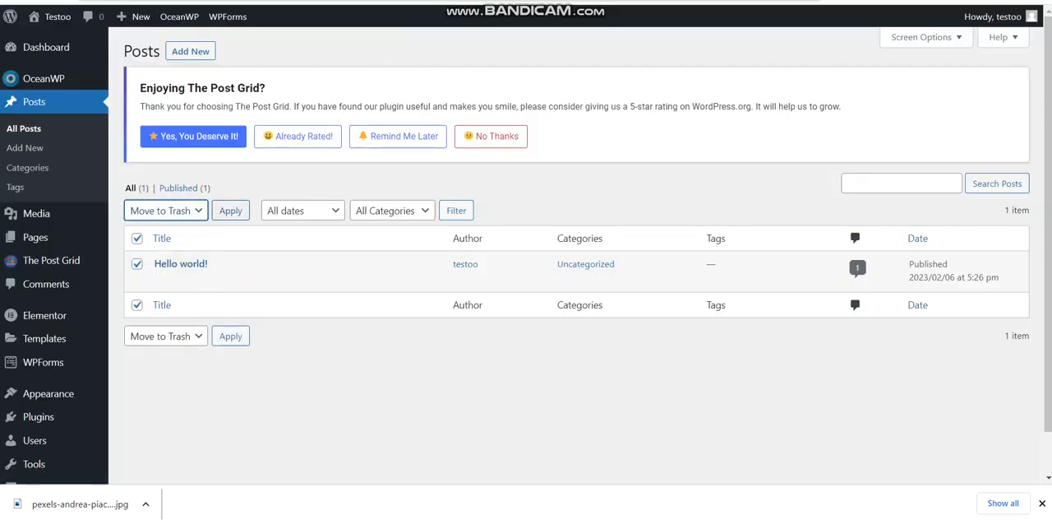
pyautogui.click(231, 211)
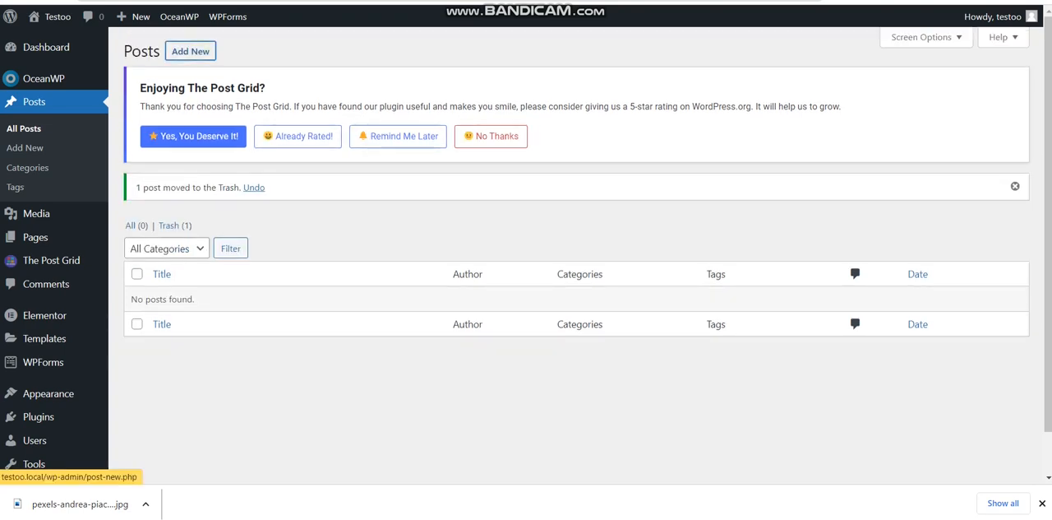
# Start a new blog post
pyautogui.click(190, 51)
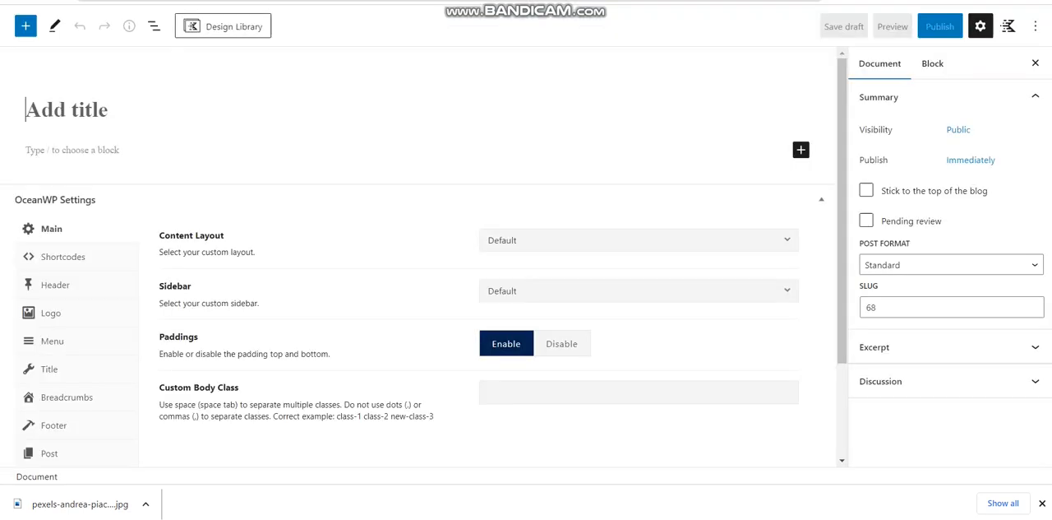
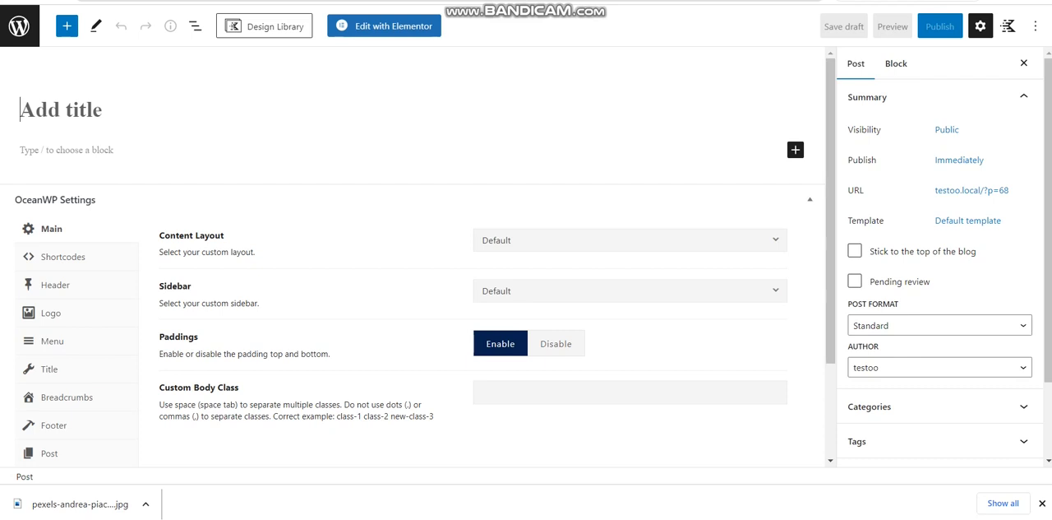
# Collapse the OceanWP Settings and title the post "2000 Years Old Roman-Era Castle Destroyed by Deadly Earthquake in Turkey"
pyautogui.click(810, 198)
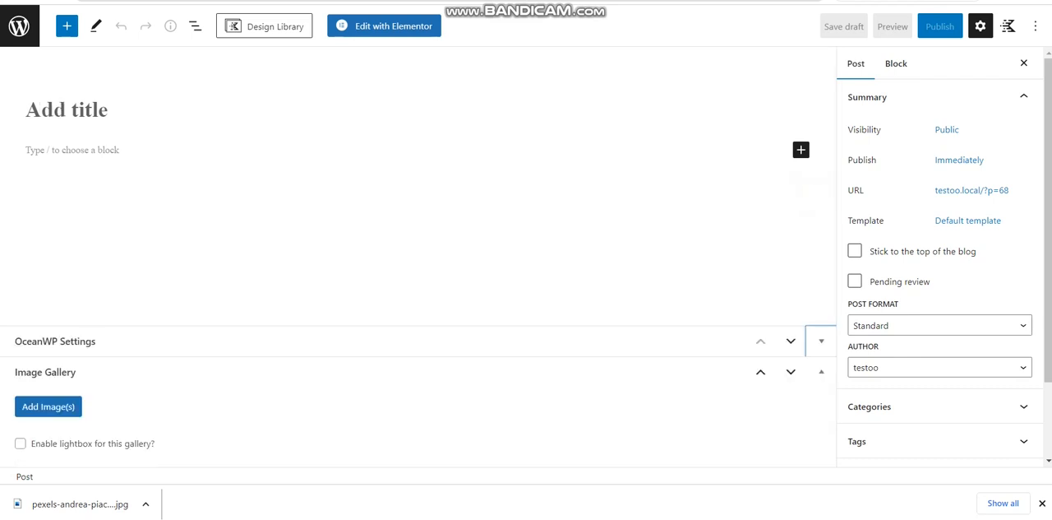
pyautogui.click(148, 163)
pyautogui.click(105, 153)
pyautogui.click(95, 111)
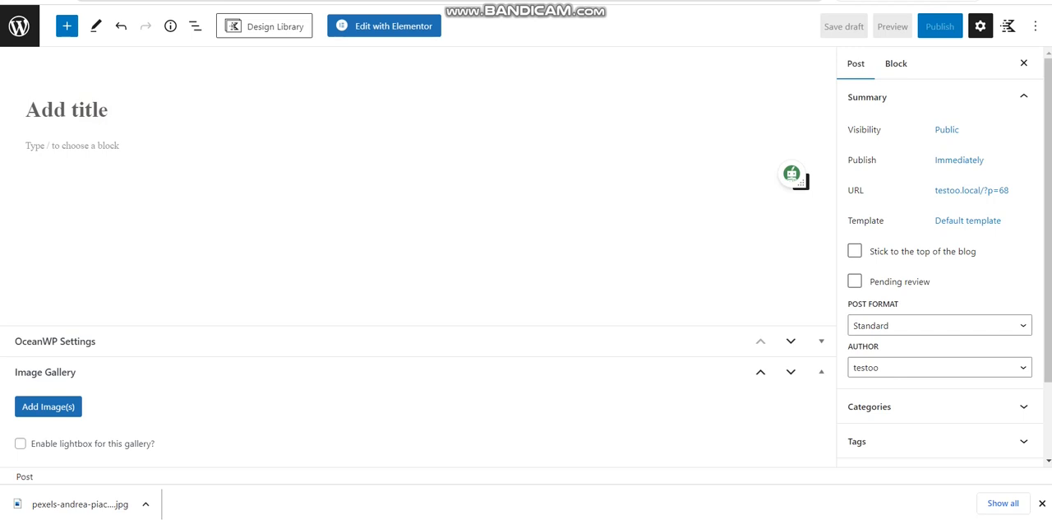
pyautogui.write('2000 Years Old Roman-Era Castle Destroyed by Deadly Earthquake in Turkey')
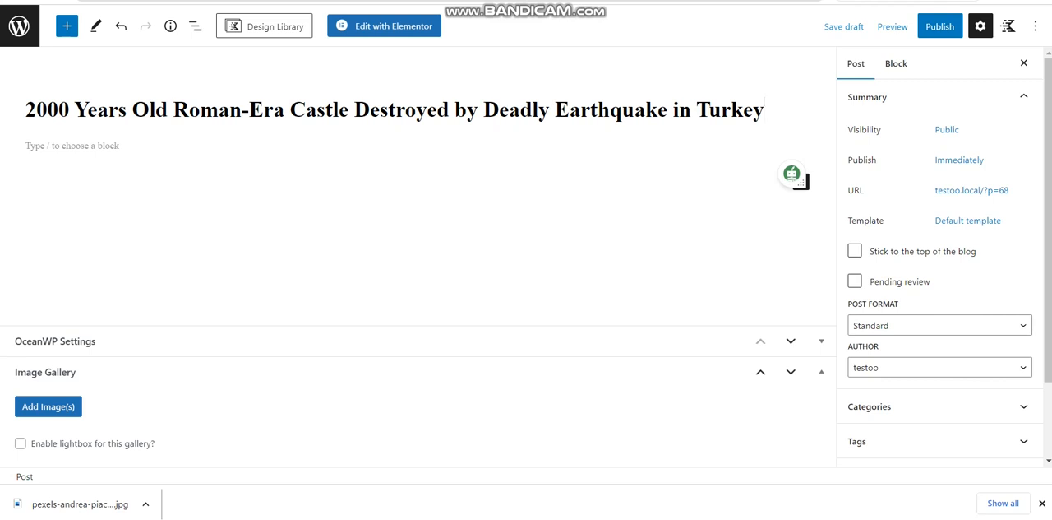
pyautogui.moveTo(550, 110); pyautogui.dragTo(766, 109)
pyautogui.click(768, 109)
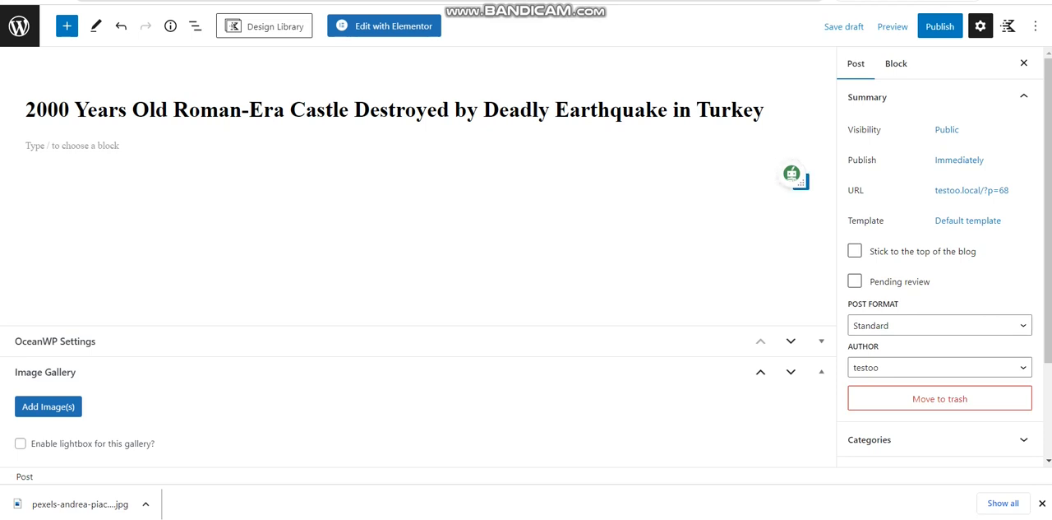
pyautogui.click(796, 177)
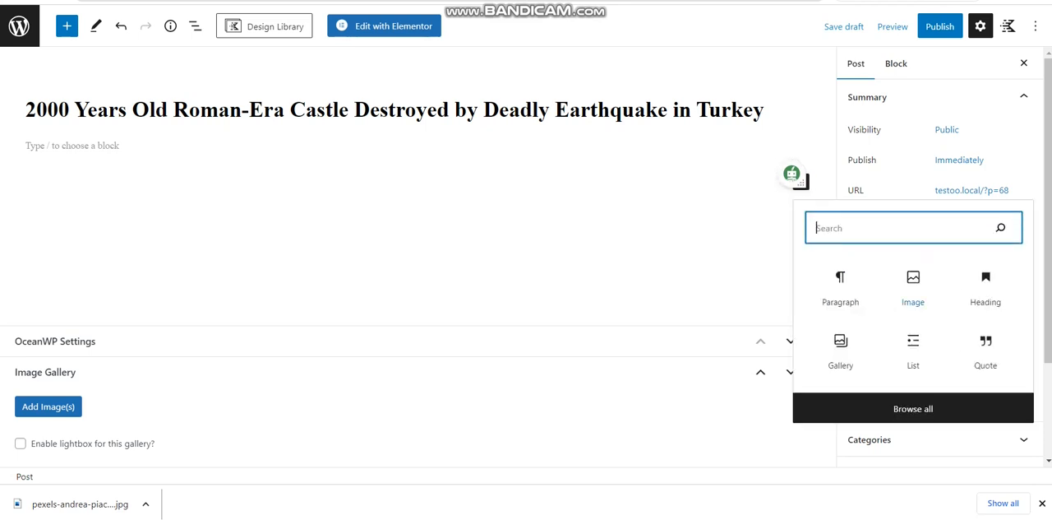
pyautogui.click(912, 290)
pyautogui.click(69, 262)
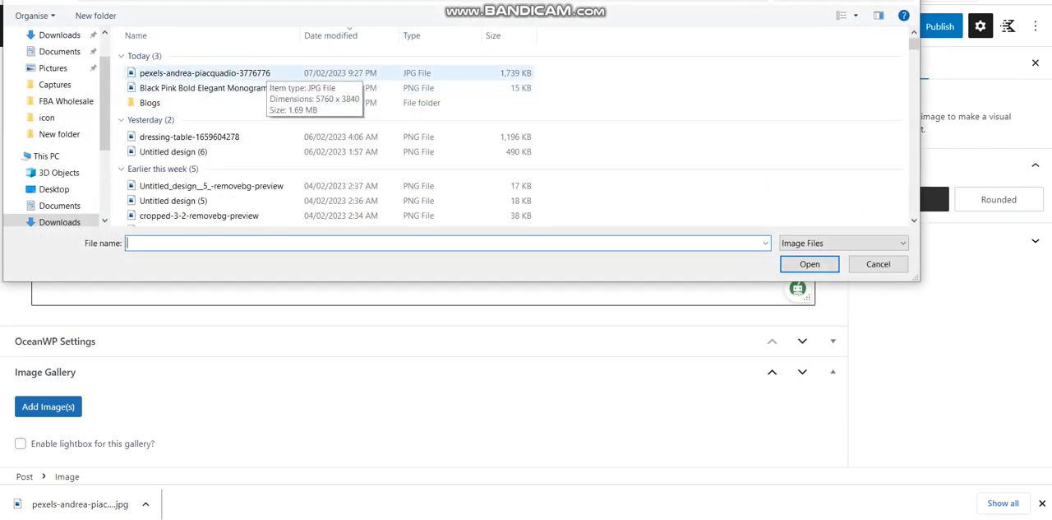
pyautogui.doubleClick(150, 101)
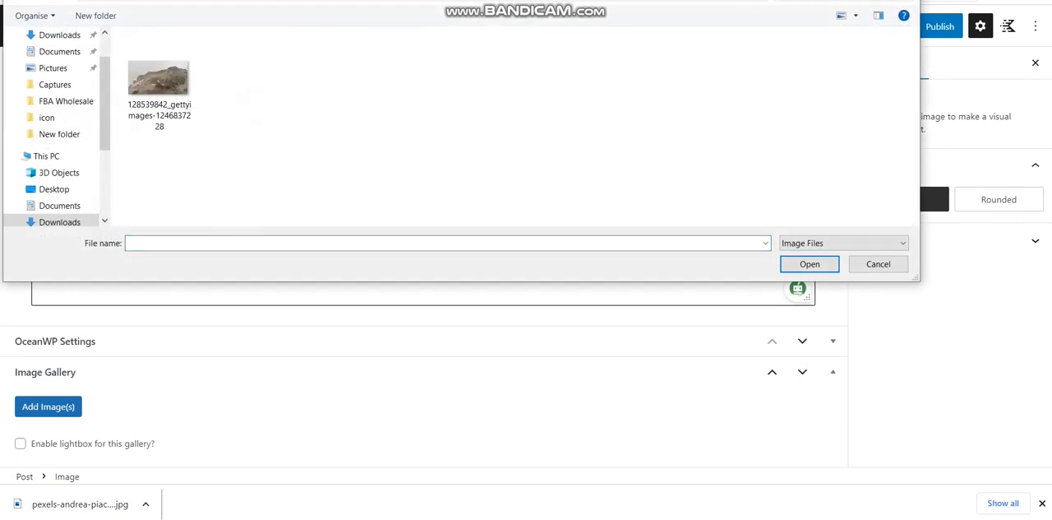
pyautogui.doubleClick(160, 84)
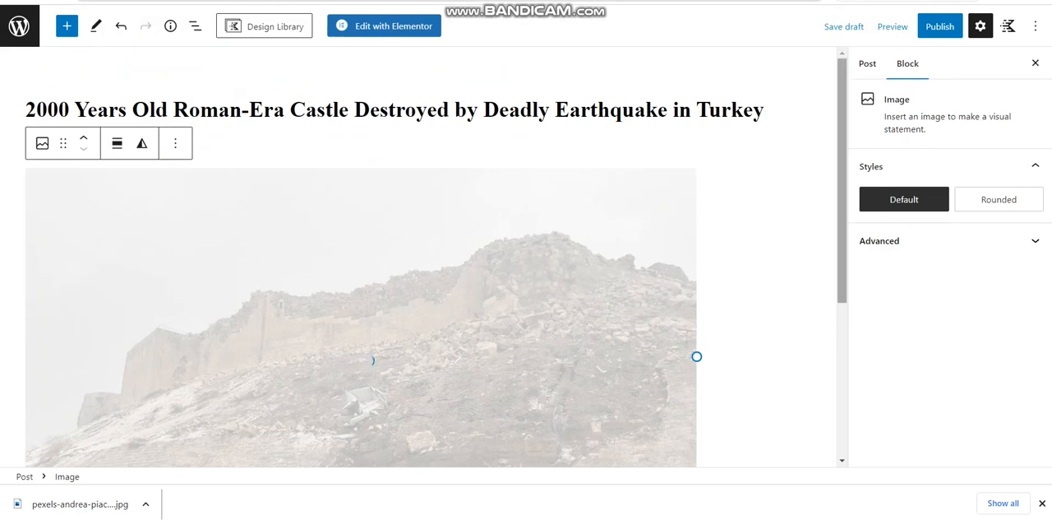
# Caption the castle image "Earthquake in Turkey"
pyautogui.scroll(-3, 425, 257)
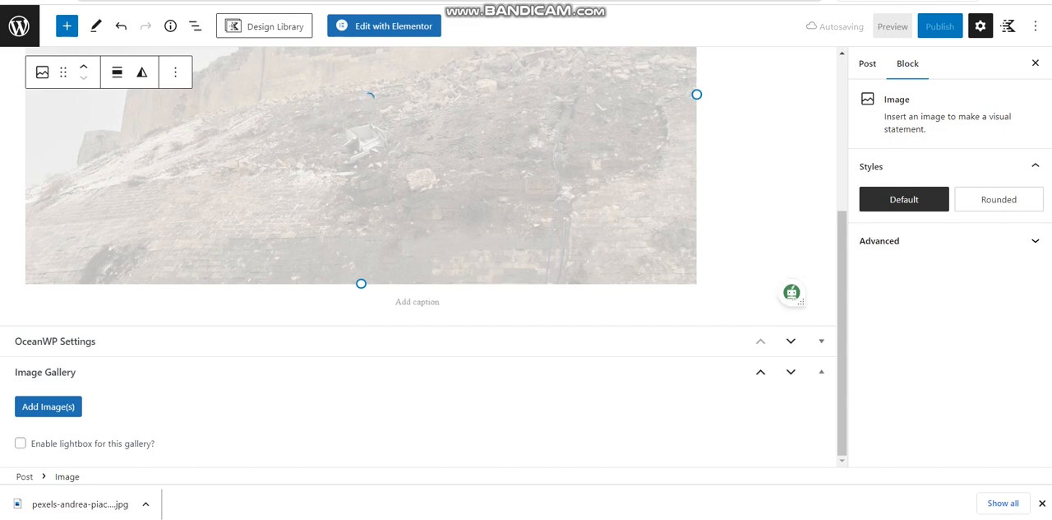
pyautogui.click(418, 302)
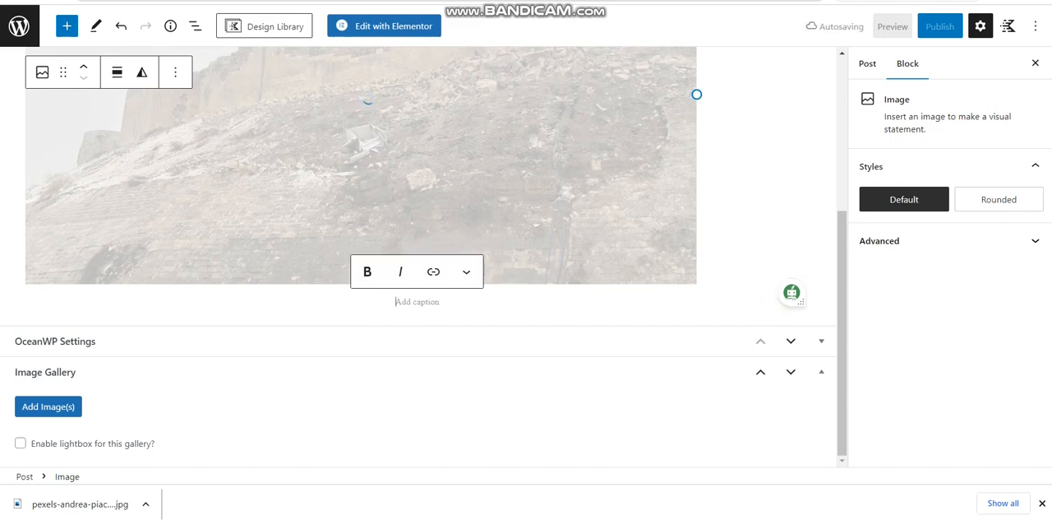
pyautogui.press('Return')
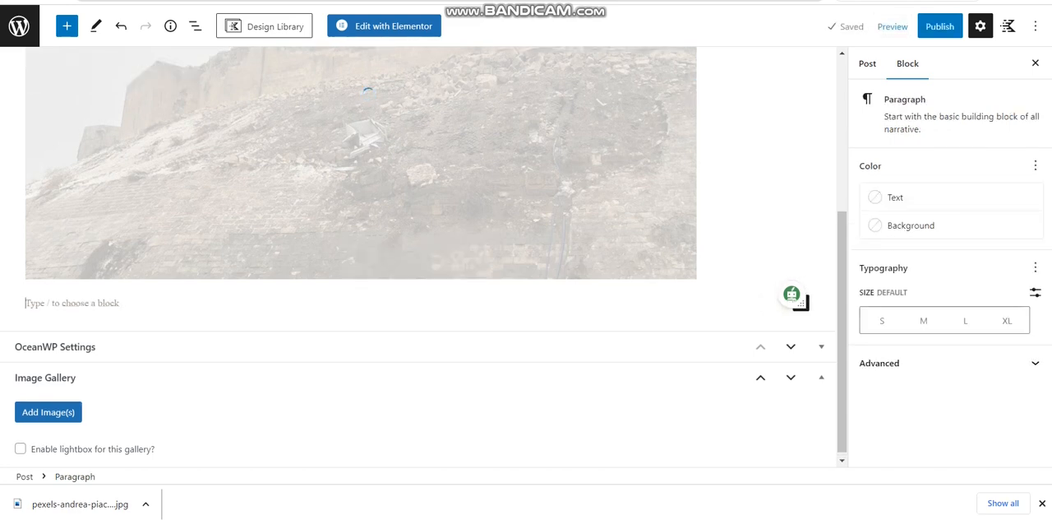
pyautogui.press('BackSpace')
pyautogui.write('Eart')
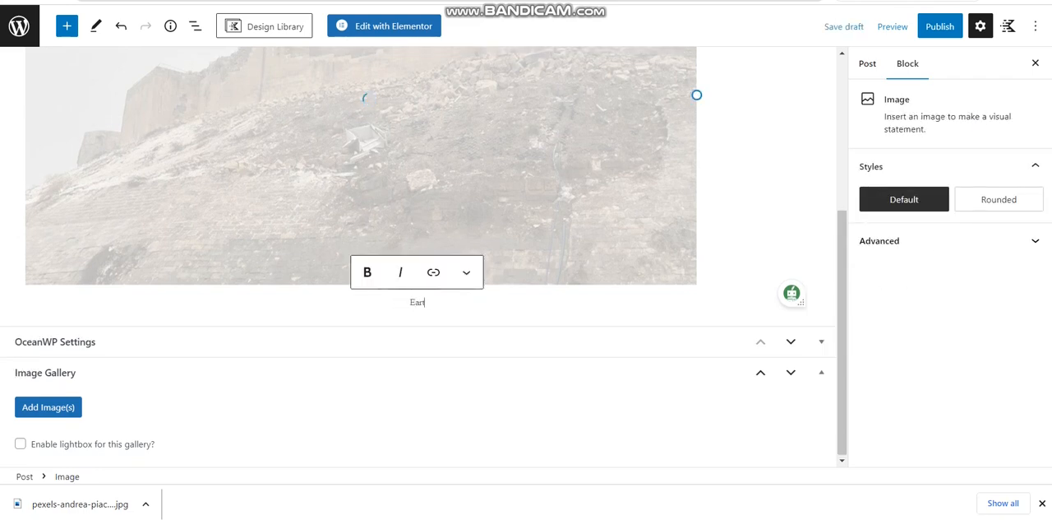
pyautogui.press('BackSpace')
pyautogui.write('hquake in Turkey')
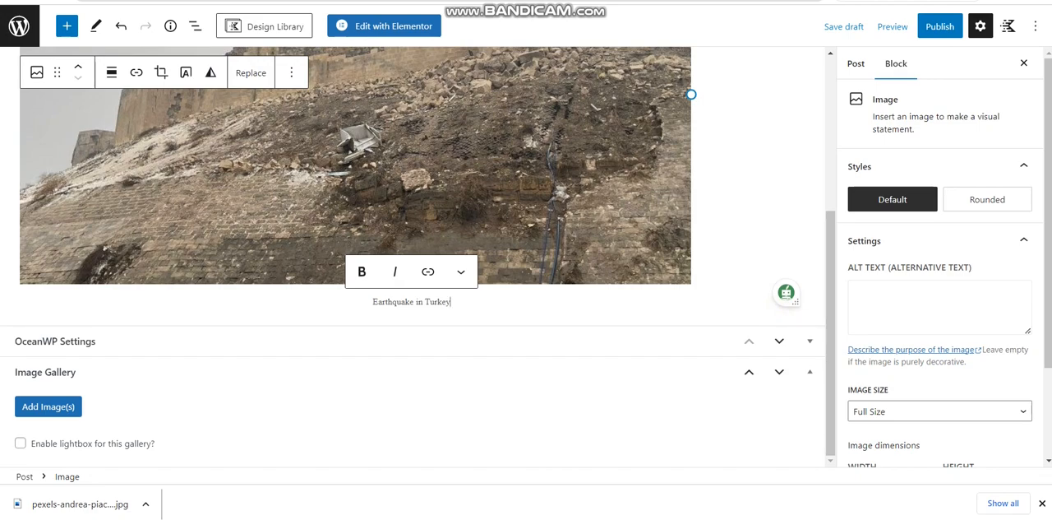
# Paste the introductory text about the 2,000-year-old fortress below the image and make its bold "The hilltop Gaziantep Castle" passage italic as well
pyautogui.press('Return')
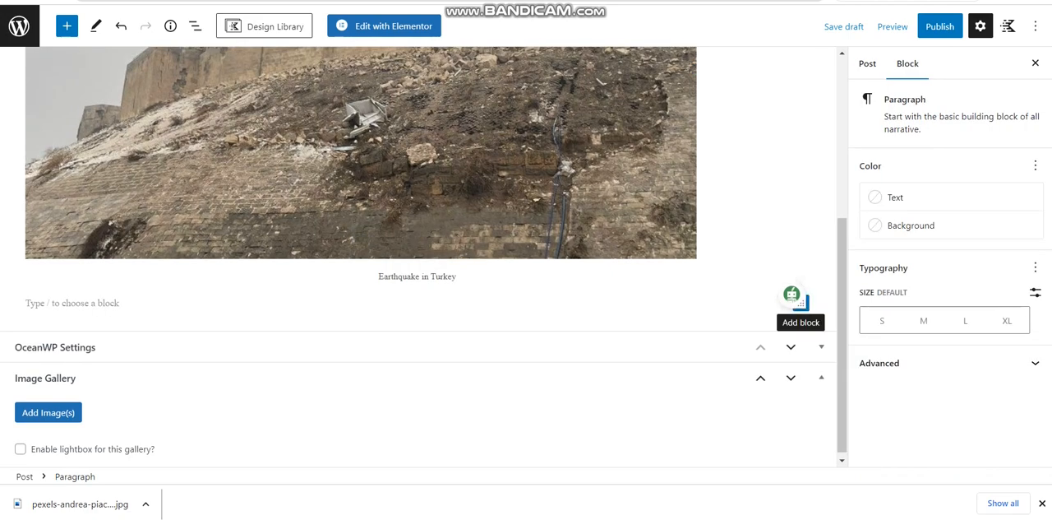
pyautogui.hotkey('ctrl', 'v')
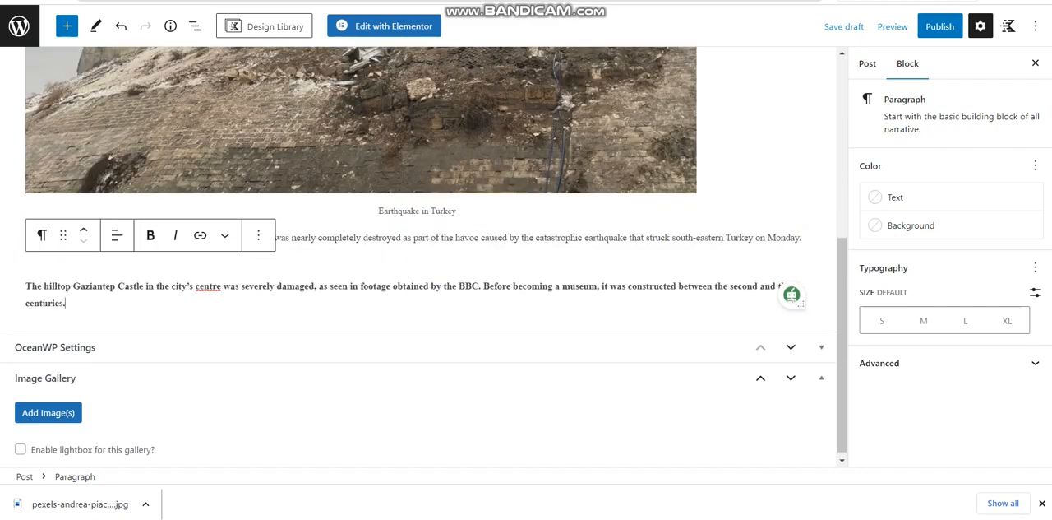
pyautogui.hotkey('shift', 'Up')
pyautogui.hotkey('ctrl', 'shift', 'Left')
pyautogui.hotkey('ctrl', 'shift', 'Left')
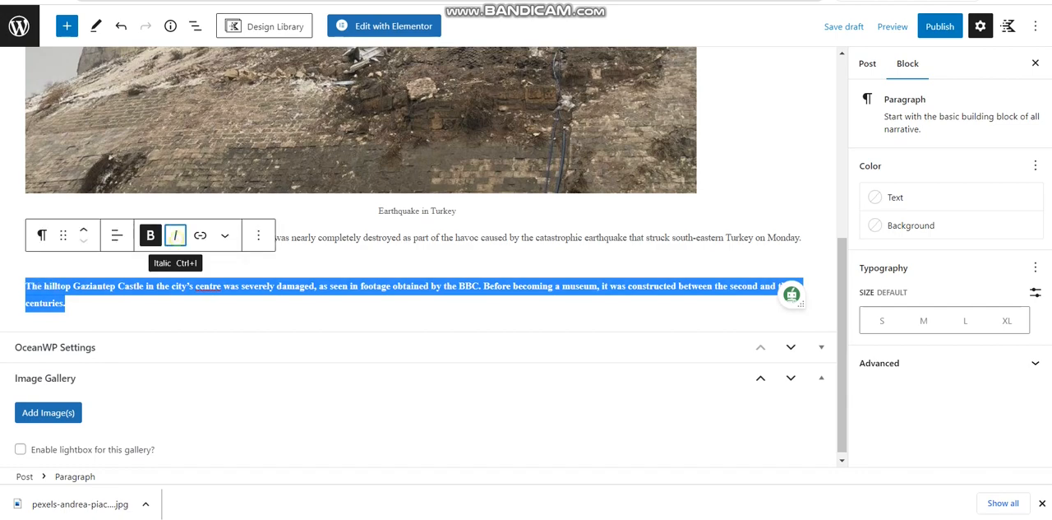
pyautogui.click(175, 236)
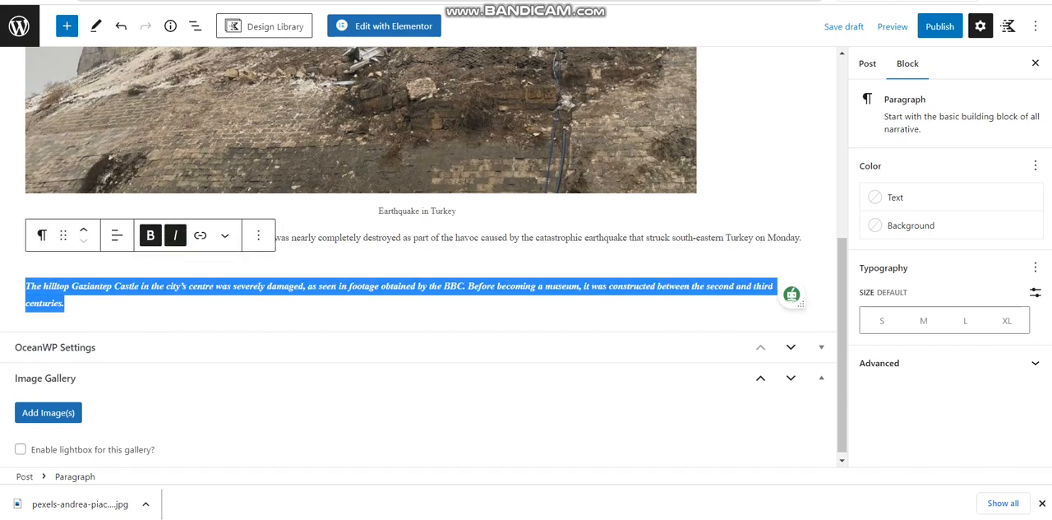
pyautogui.click(151, 235)
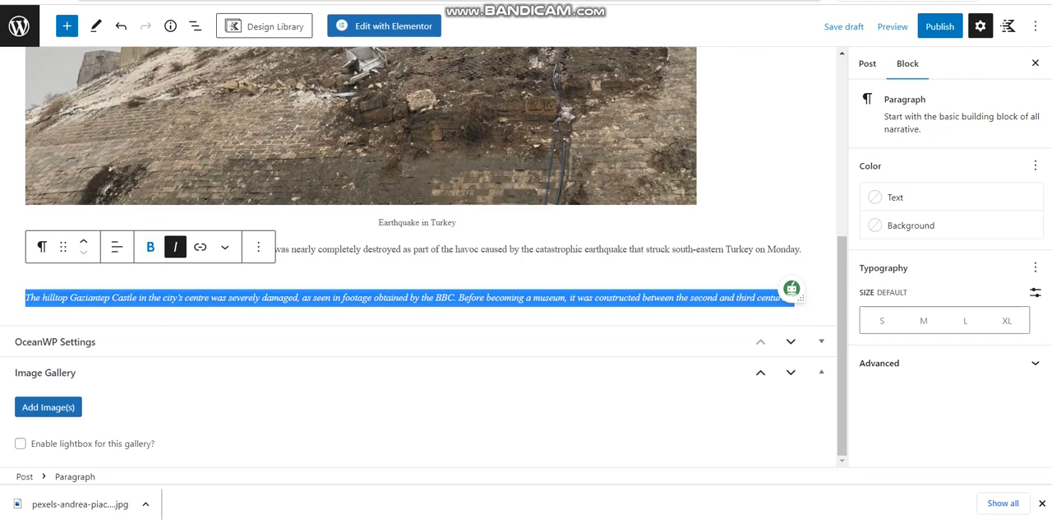
pyautogui.click(151, 247)
# Center the "The hilltop Gaziantep Castle" paragraph
pyautogui.click(117, 246)
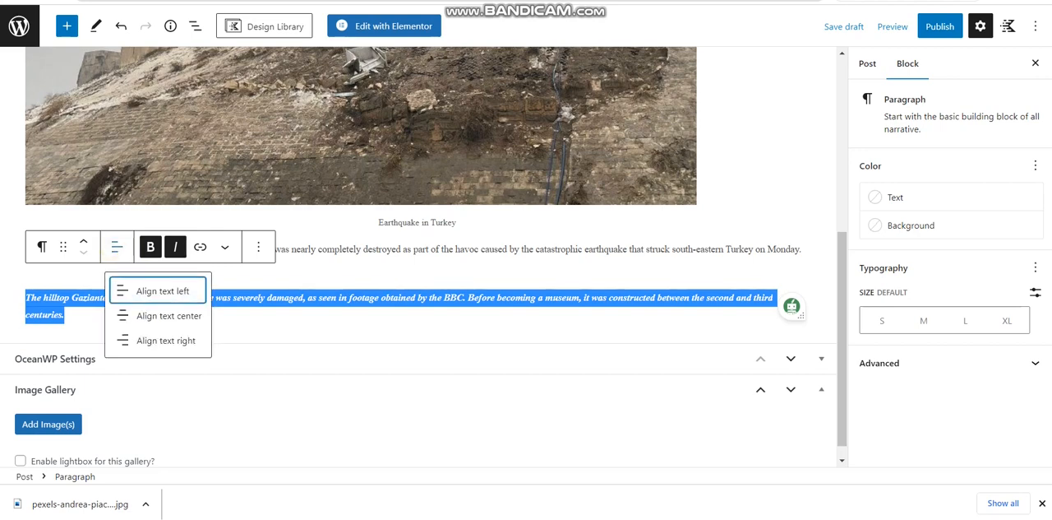
pyautogui.click(169, 315)
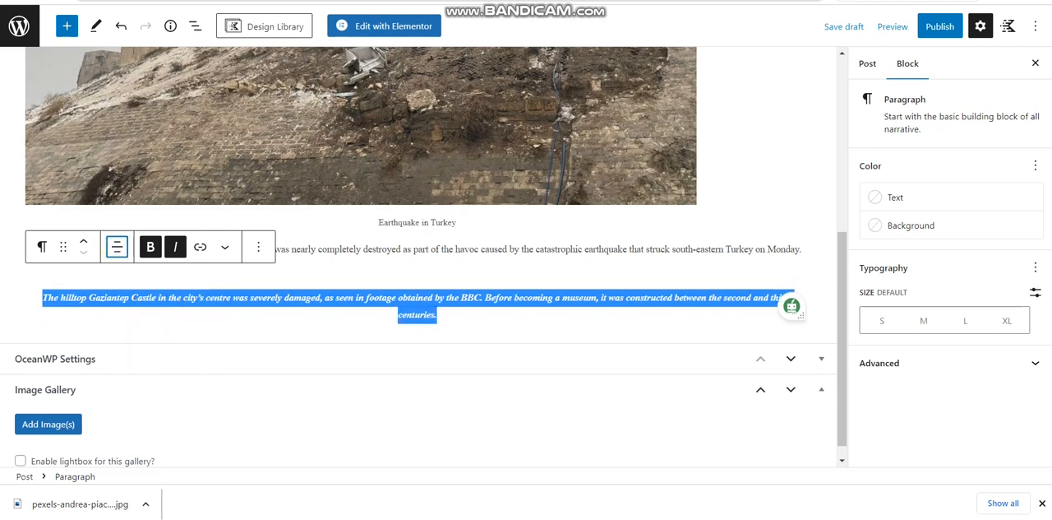
pyautogui.click(117, 247)
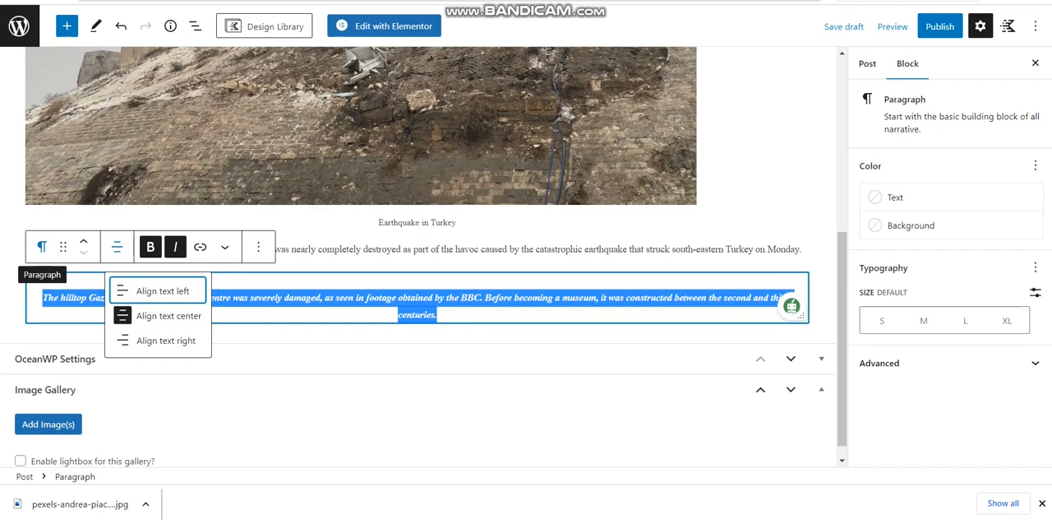
pyautogui.click(277, 298)
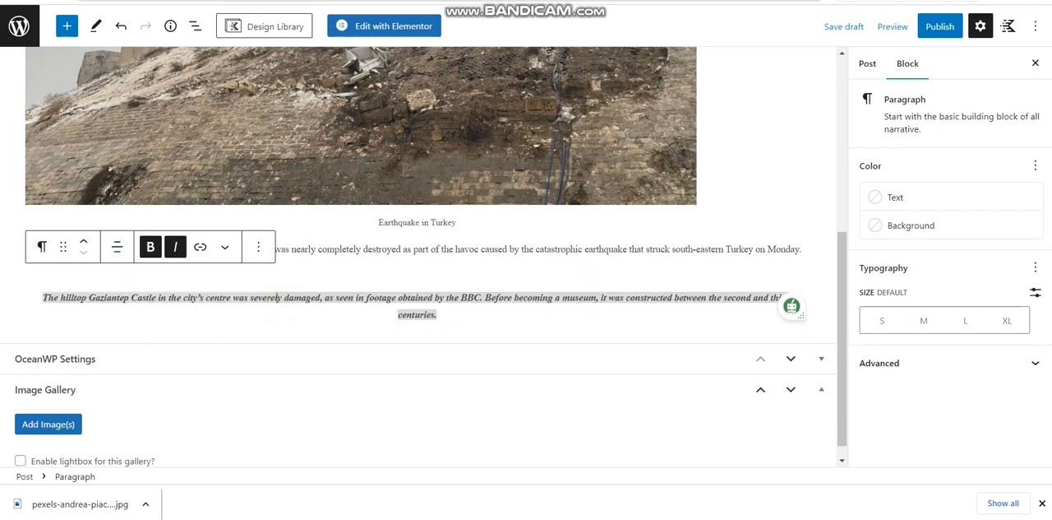
pyautogui.click(357, 333)
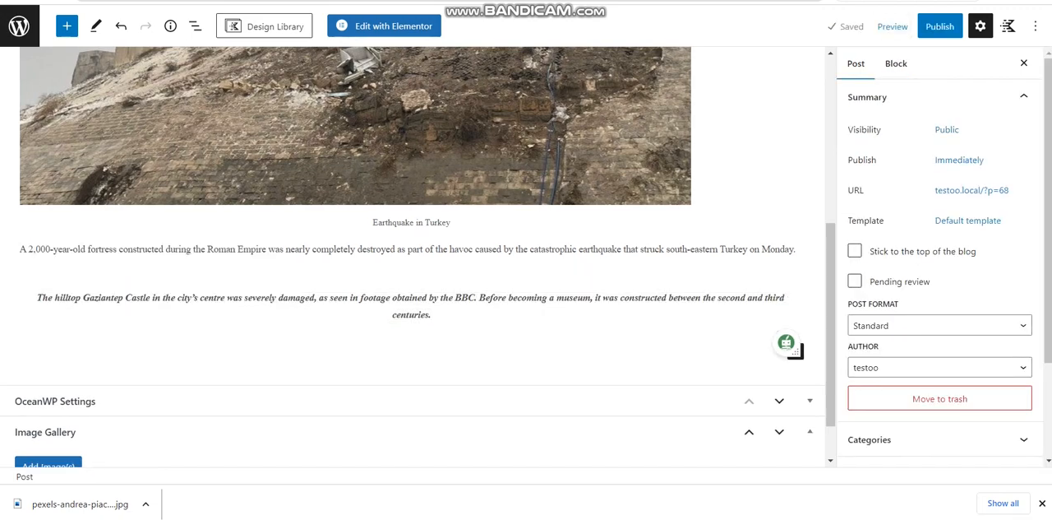
# Paste the copied text about Monday's two earthquakes and the BBC castle video into a new paragraph below the centered one
pyautogui.click(436, 322)
pyautogui.press('Return')
pyautogui.press('Return')
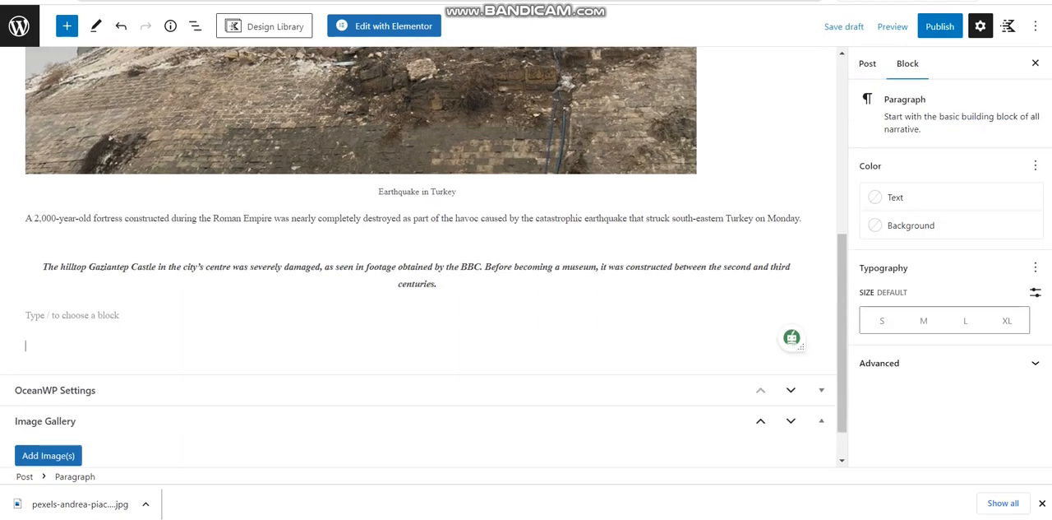
pyautogui.press('BackSpace')
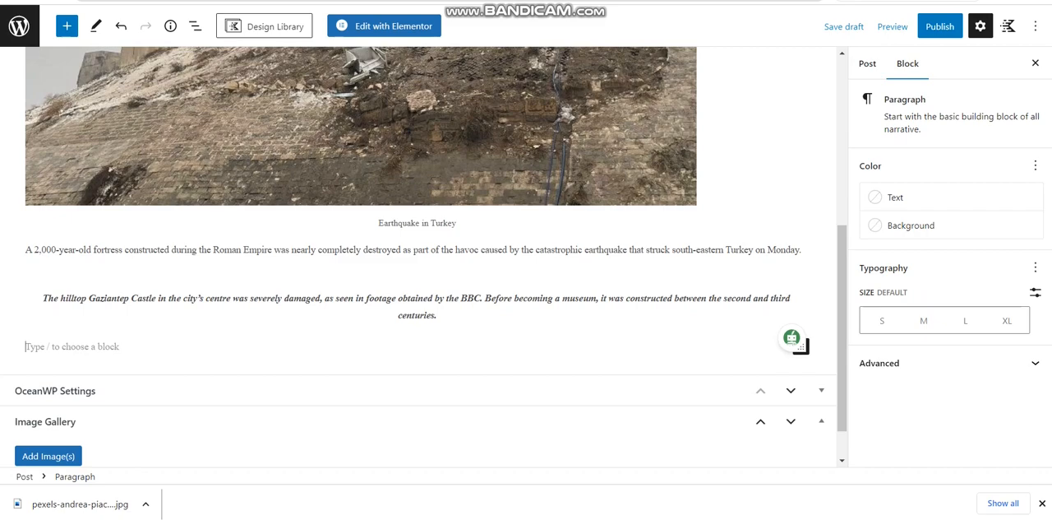
pyautogui.hotkey('ctrl', 'v')
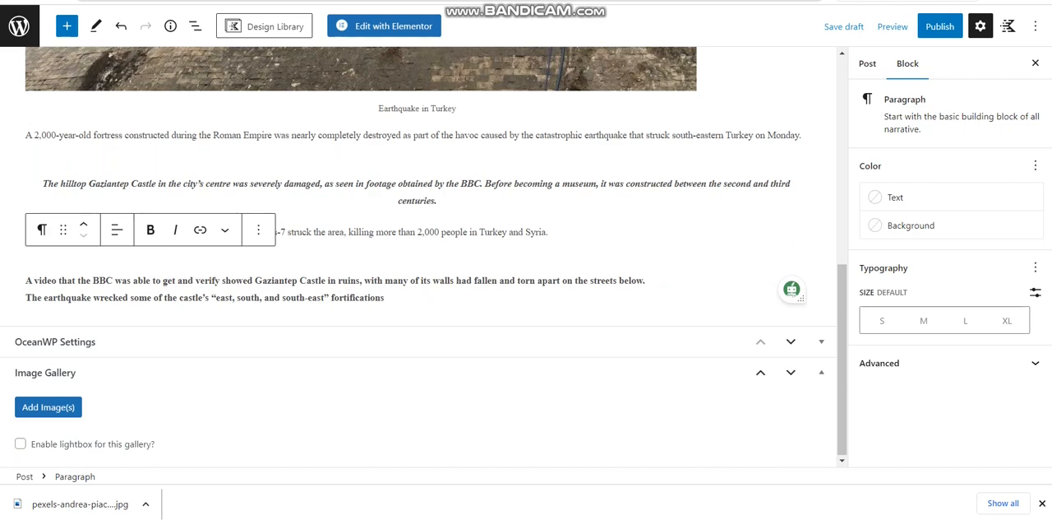
# End the sentence about the castle's "east, south, and south-east" fortifications with a period and add two empty paragraphs below it
pyautogui.click(348, 233)
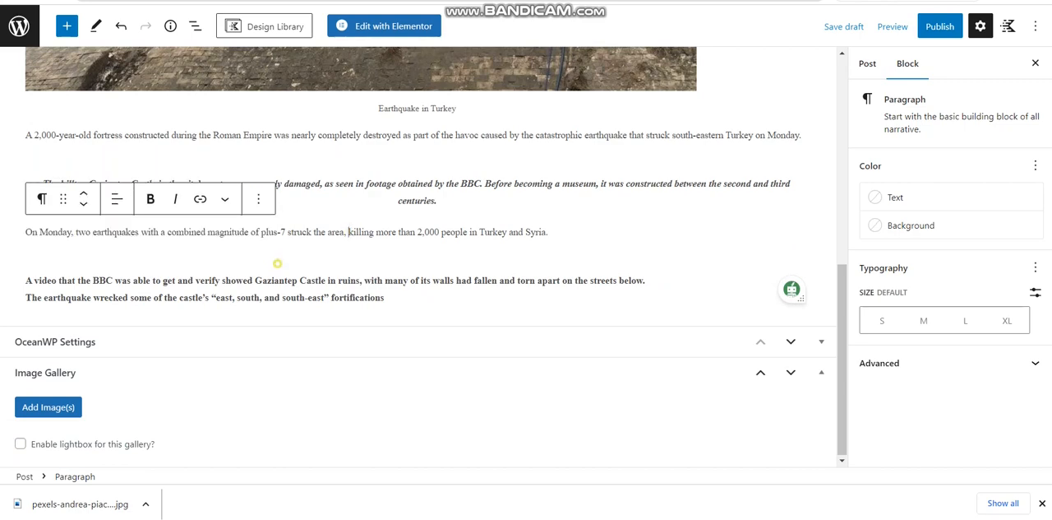
pyautogui.click(278, 263)
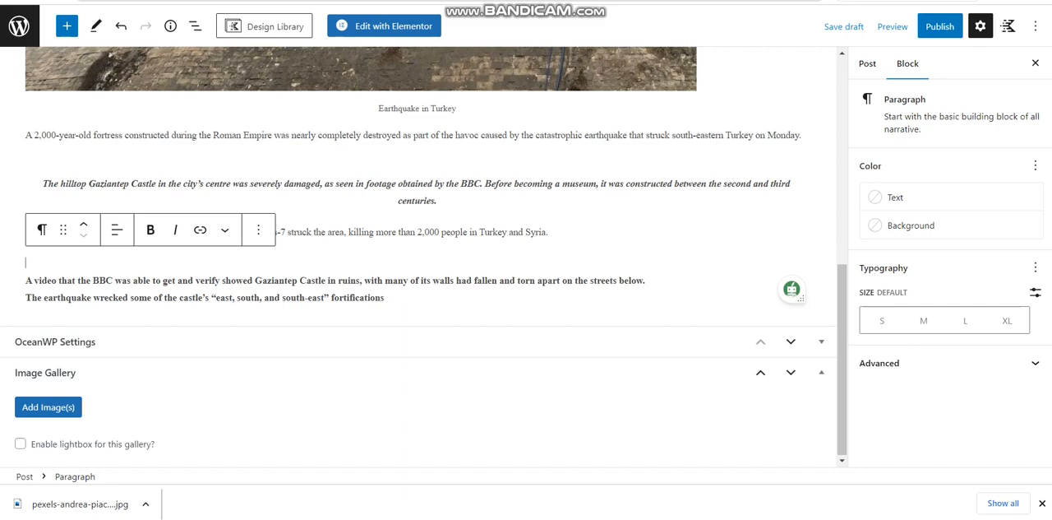
pyautogui.click(842, 226)
pyautogui.moveTo(842, 227); pyautogui.dragTo(842, 389)
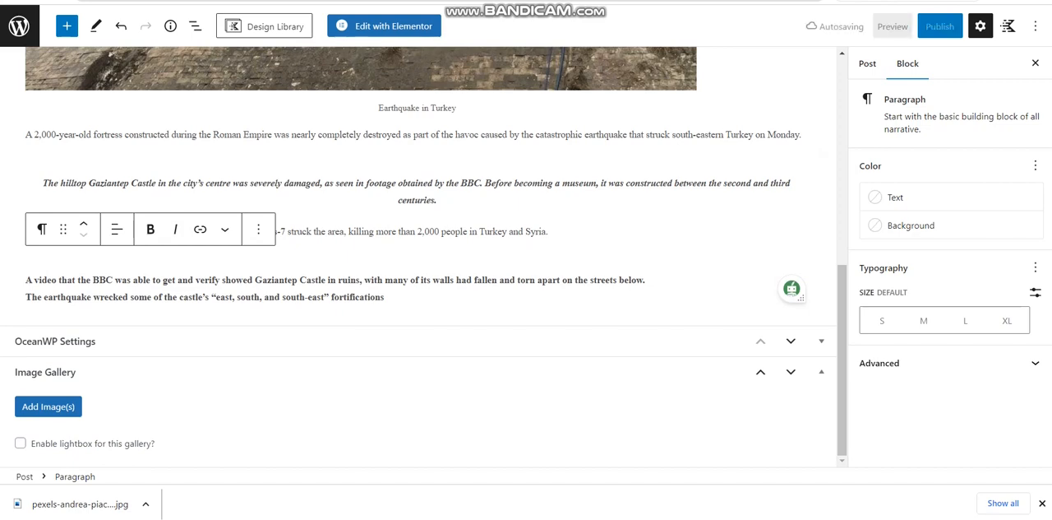
pyautogui.write('.')
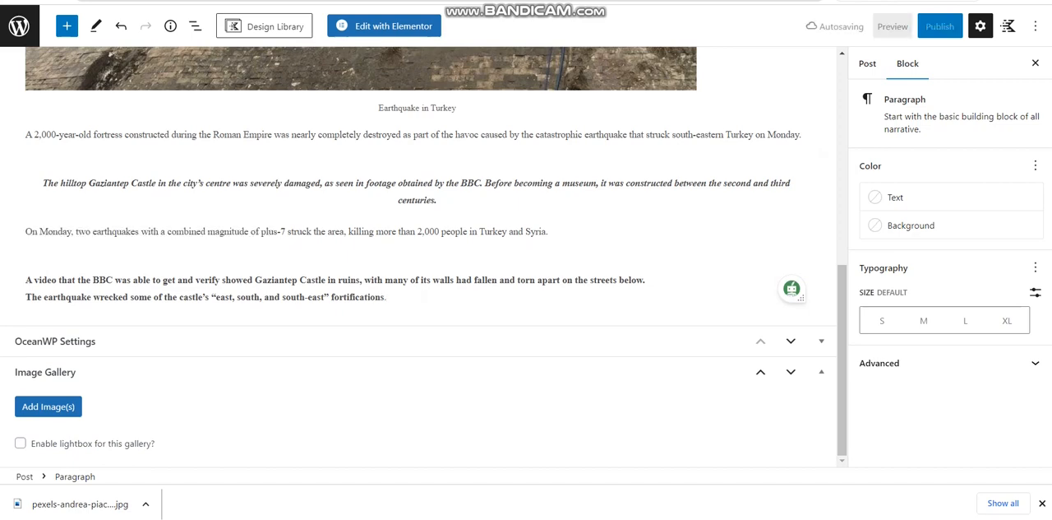
pyautogui.press('Return')
pyautogui.press('Return')
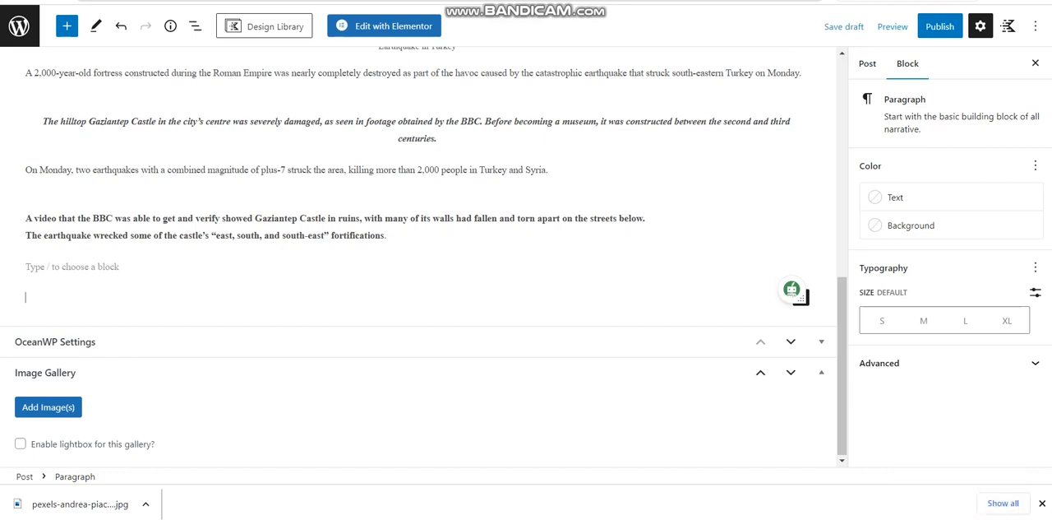
# Publish the castle post and view its live page in a new browser tab
pyautogui.click(934, 26)
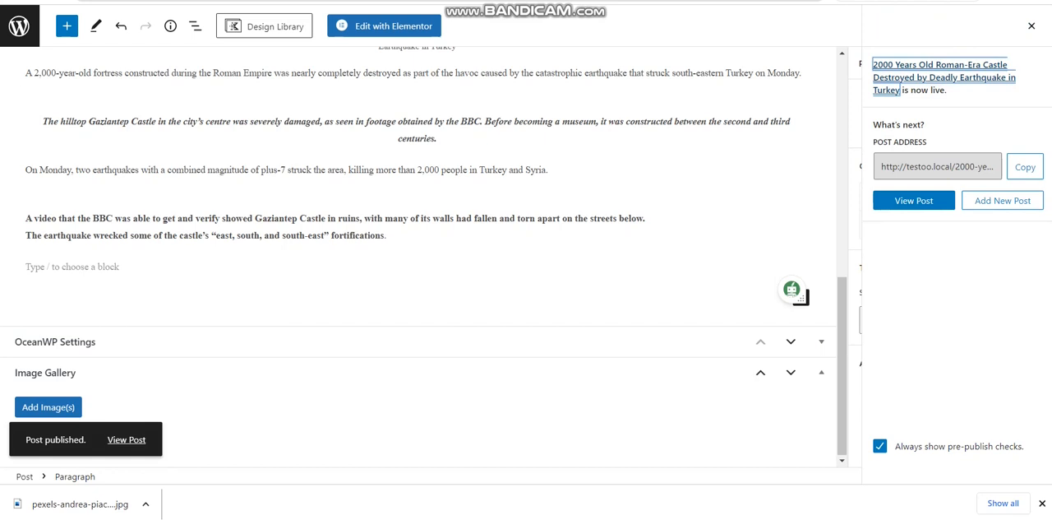
pyautogui.rightClick(131, 439)
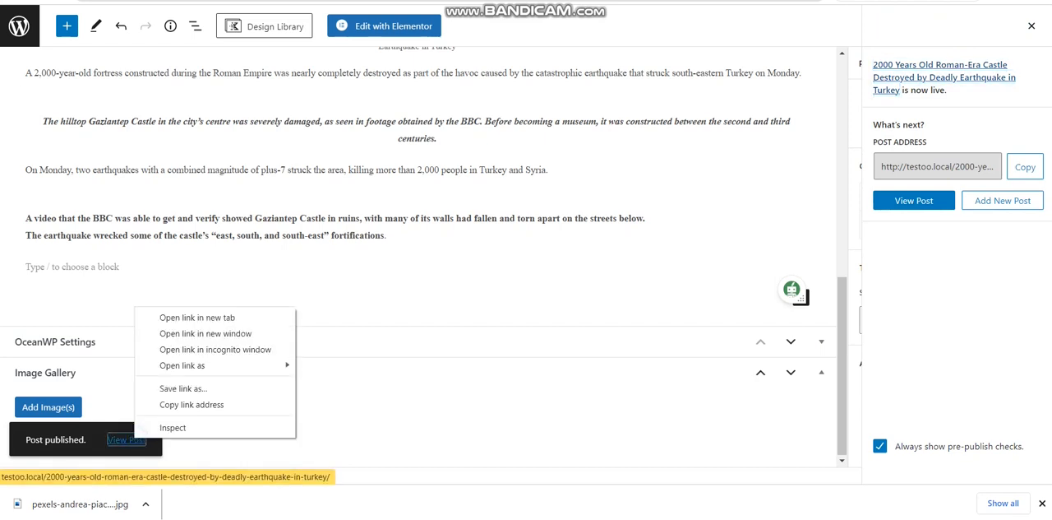
pyautogui.click(197, 317)
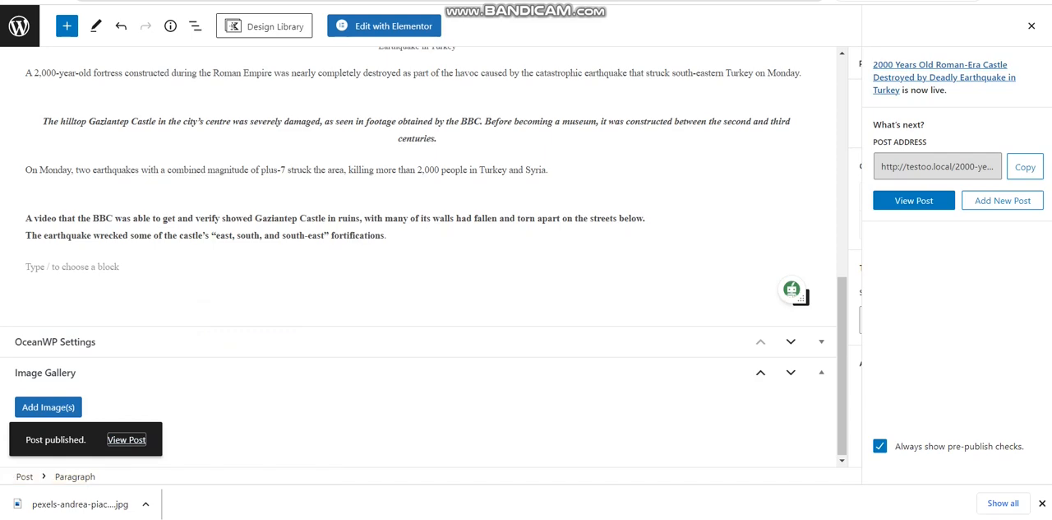
pyautogui.hotkey('ctrl', 'Tab')
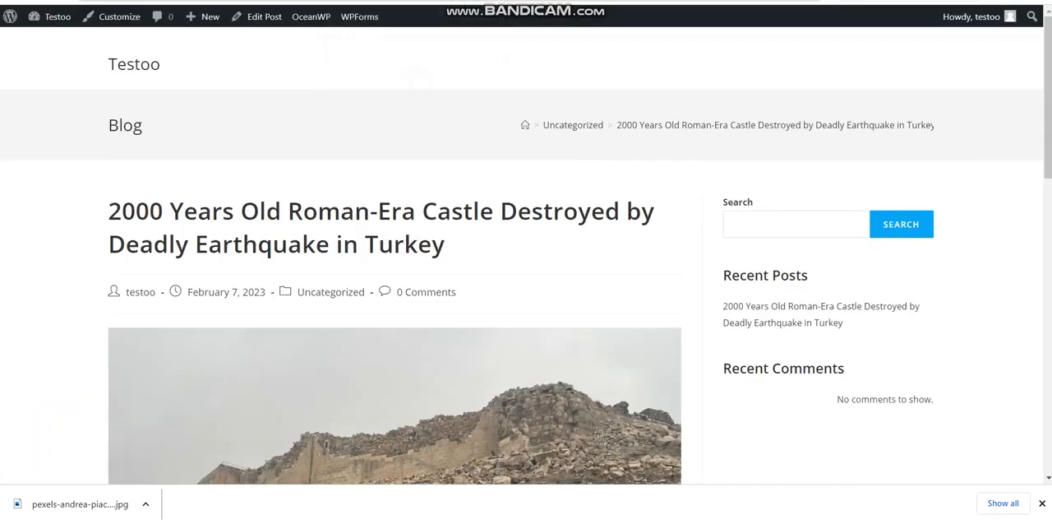
# Review the published castle post's live page, from the title and photo down to the comment form
pyautogui.scroll(-2, 526, 251)
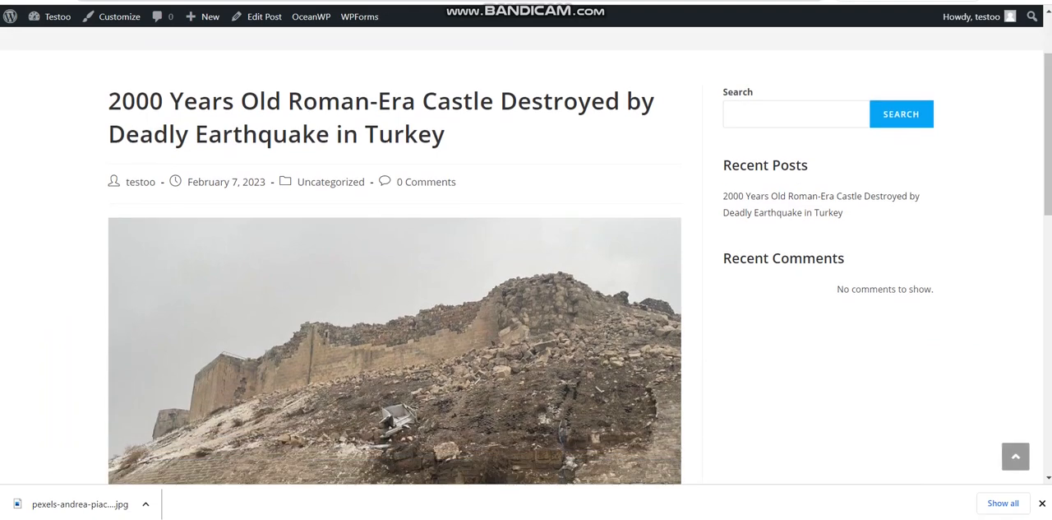
pyautogui.scroll(-12, 526, 257)
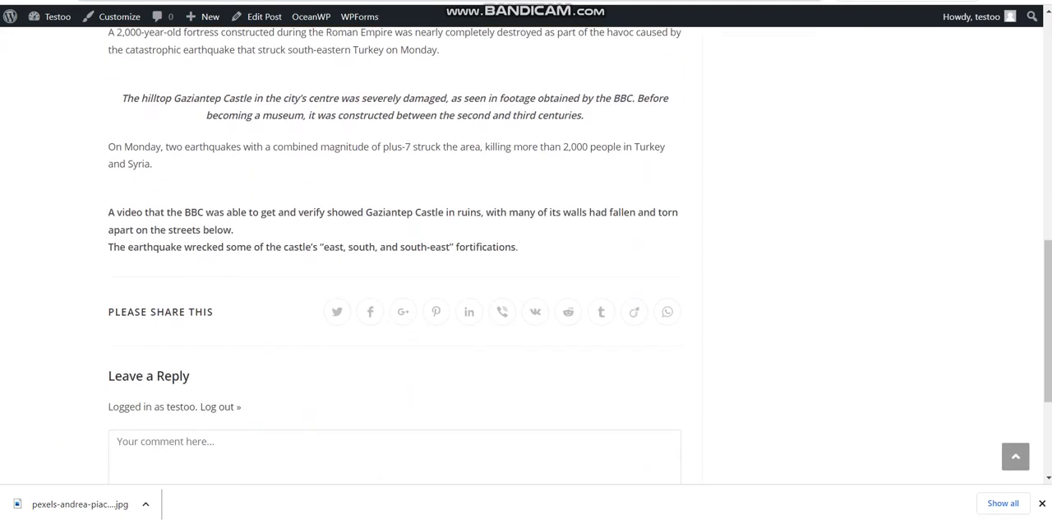
pyautogui.scroll(7, 526, 250)
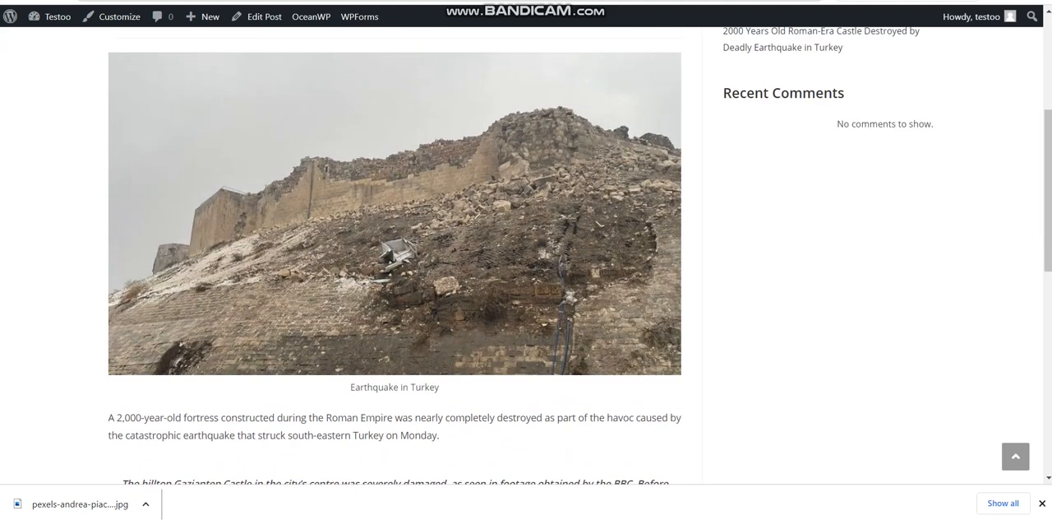
pyautogui.scroll(-7, 526, 250)
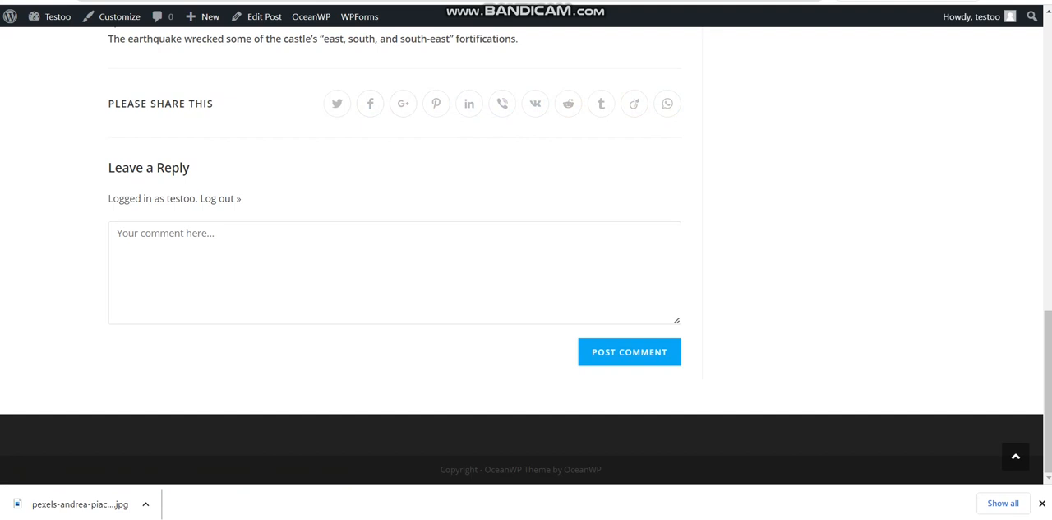
# Start a new post and paste "Agriculture in Pakistan, Information about Agriculture in Pakistan" as its title
pyautogui.hotkey('ctrl', 'shift', 'Tab')
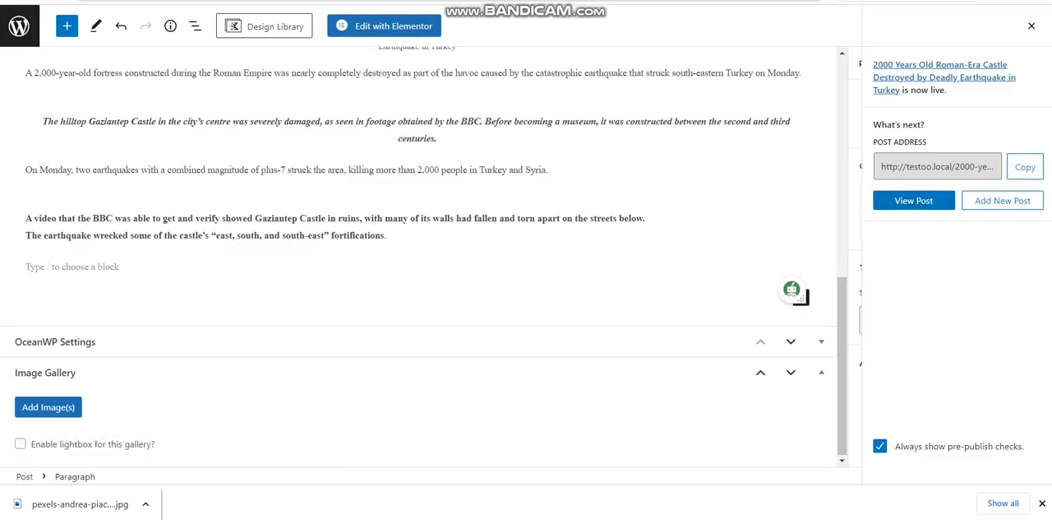
pyautogui.click(1002, 200)
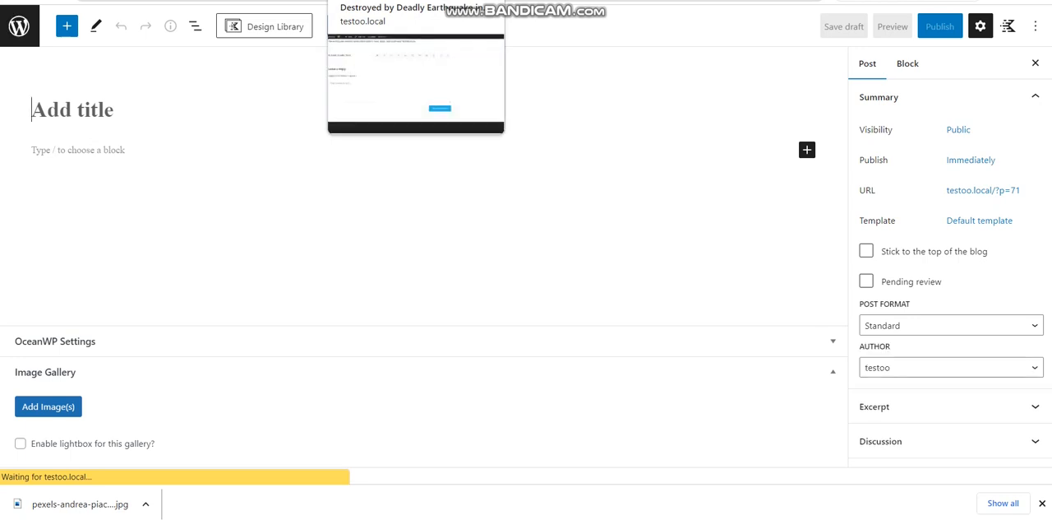
pyautogui.click(394, 1)
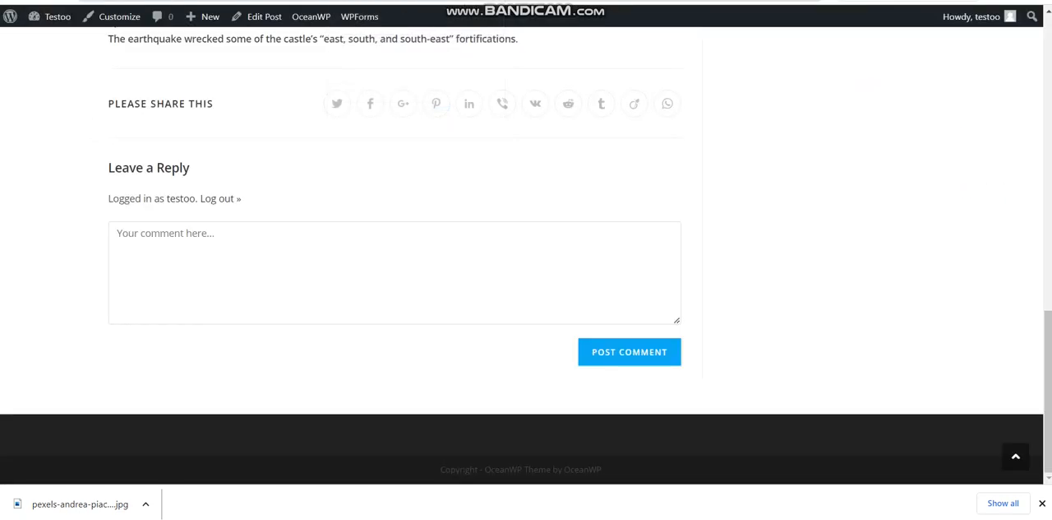
pyautogui.hotkey('ctrl', 'Tab')
pyautogui.hotkey('ctrl', 'Tab')
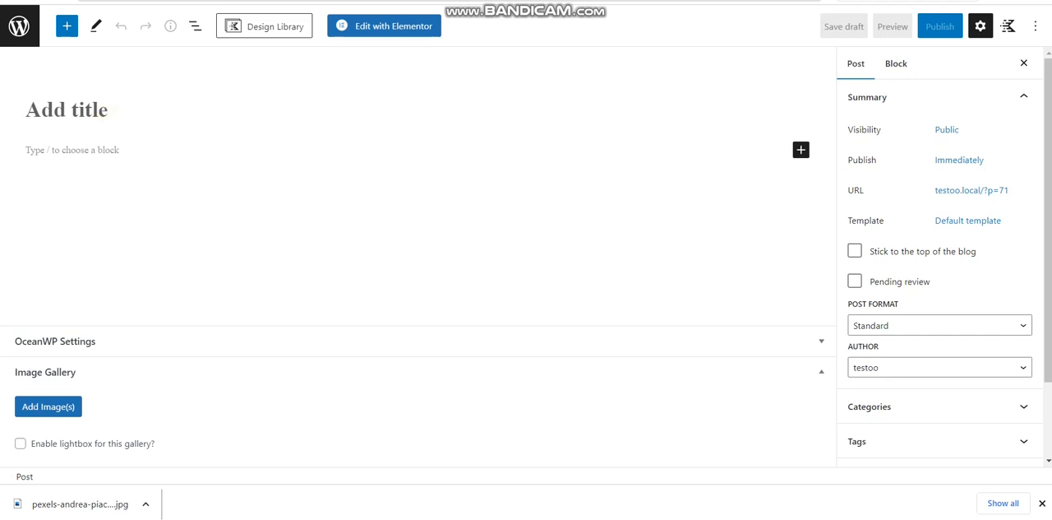
pyautogui.write('Agriculture in Pakistan, Information about Agriculture in Pakistan')
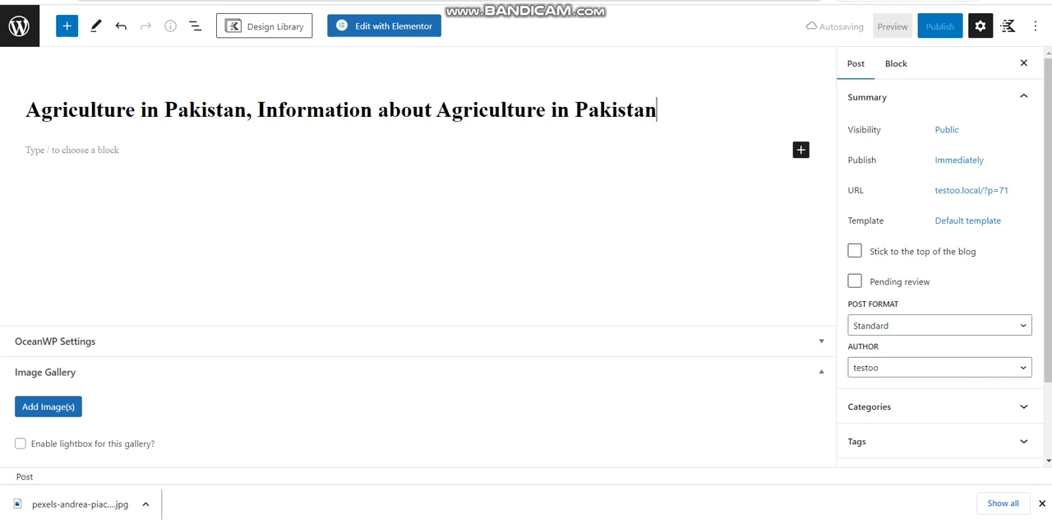
pyautogui.moveTo(660, 112); pyautogui.dragTo(435, 110)
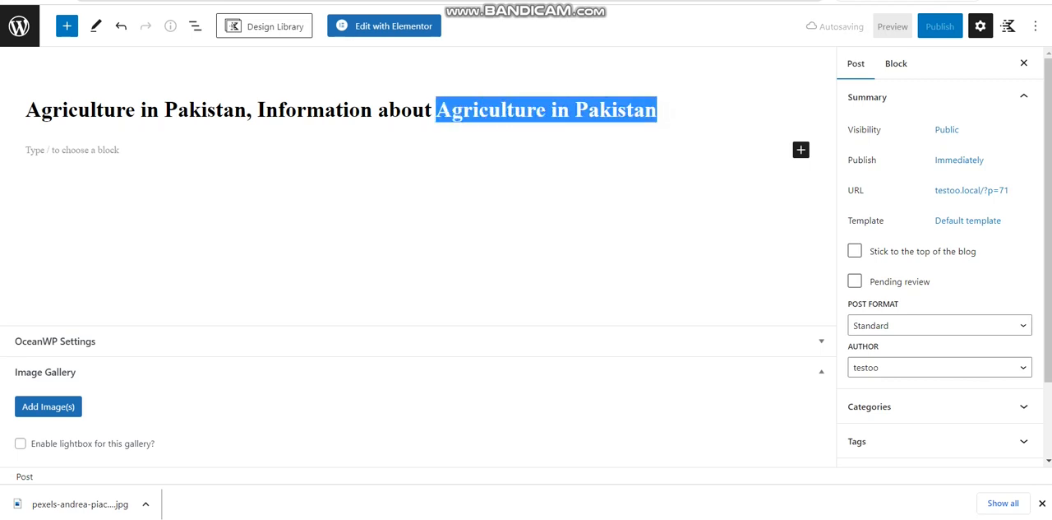
pyautogui.moveTo(247, 110); pyautogui.dragTo(24, 110)
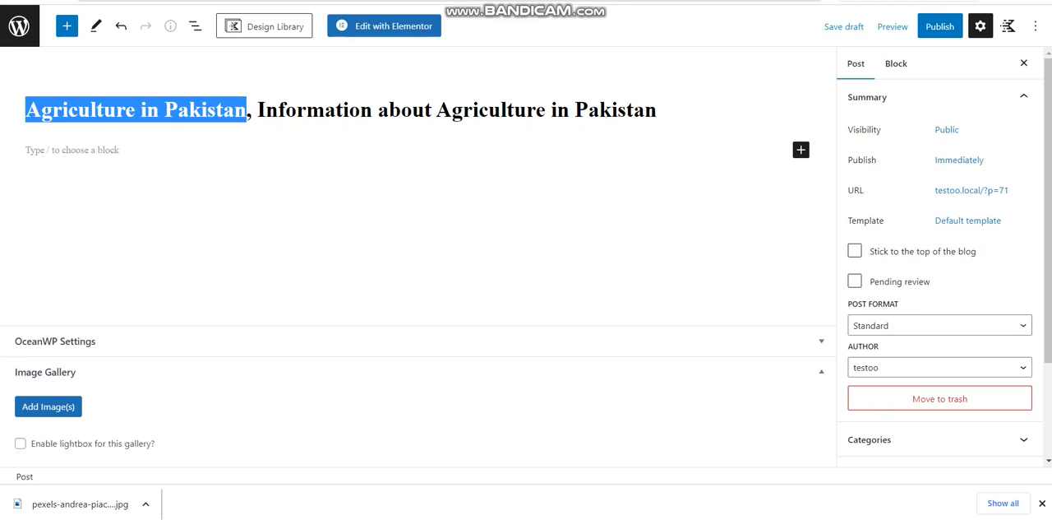
pyautogui.click(378, 110)
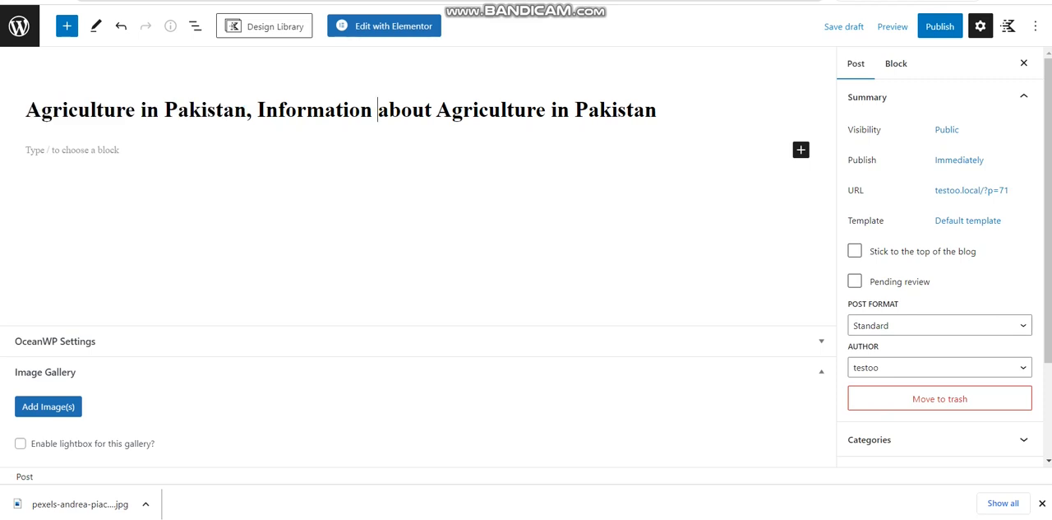
# Add an image block below the title and upload word-image-18.jpeg from the Downloads folder into it
pyautogui.click(801, 149)
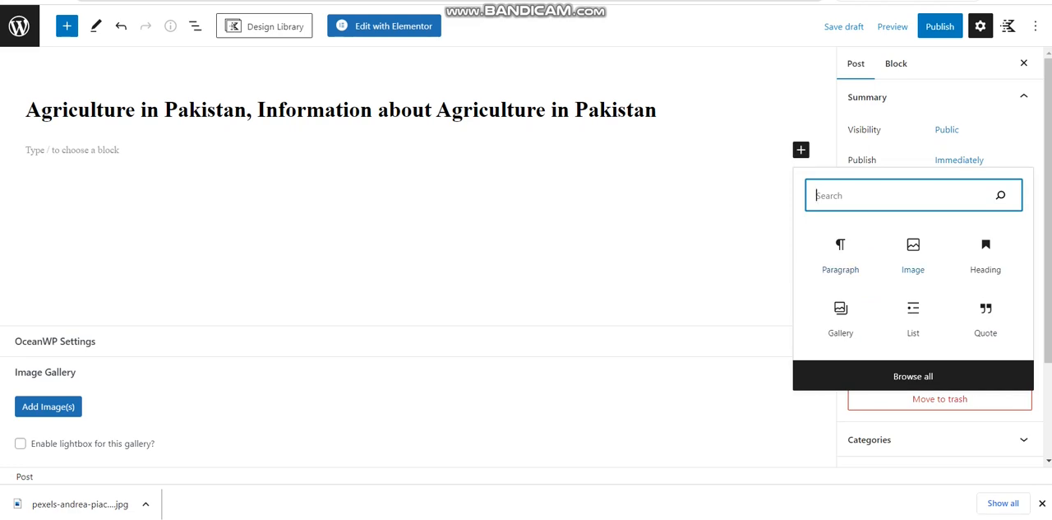
pyautogui.click(913, 255)
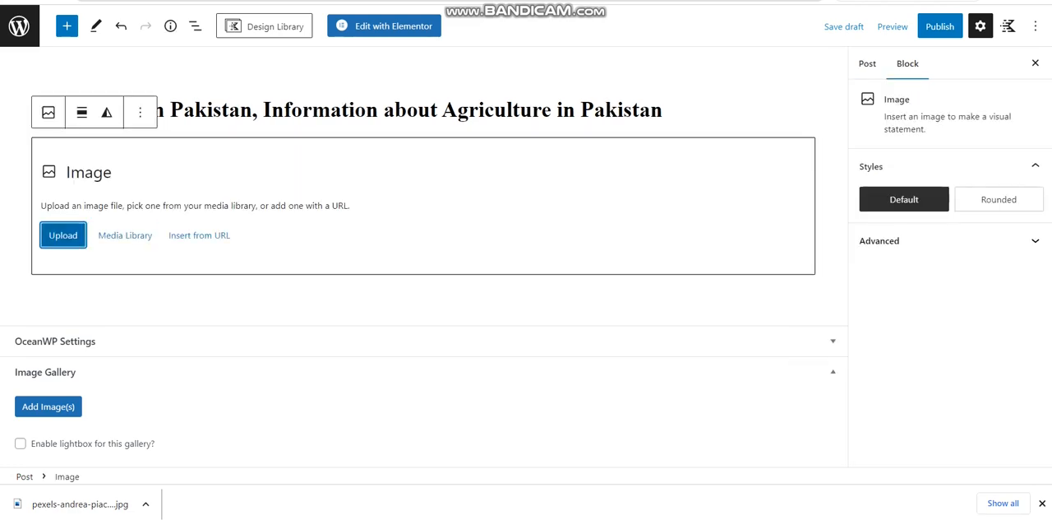
pyautogui.click(71, 236)
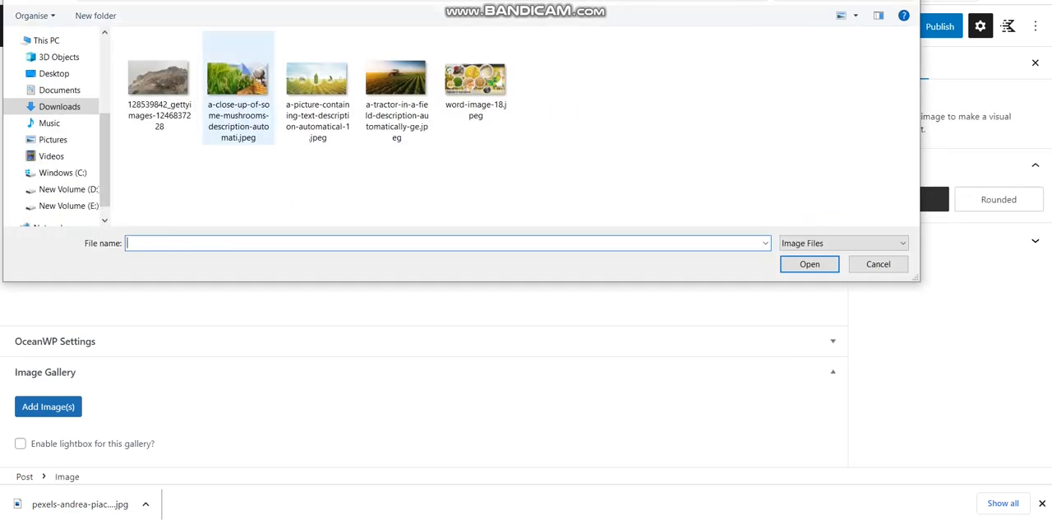
pyautogui.doubleClick(476, 82)
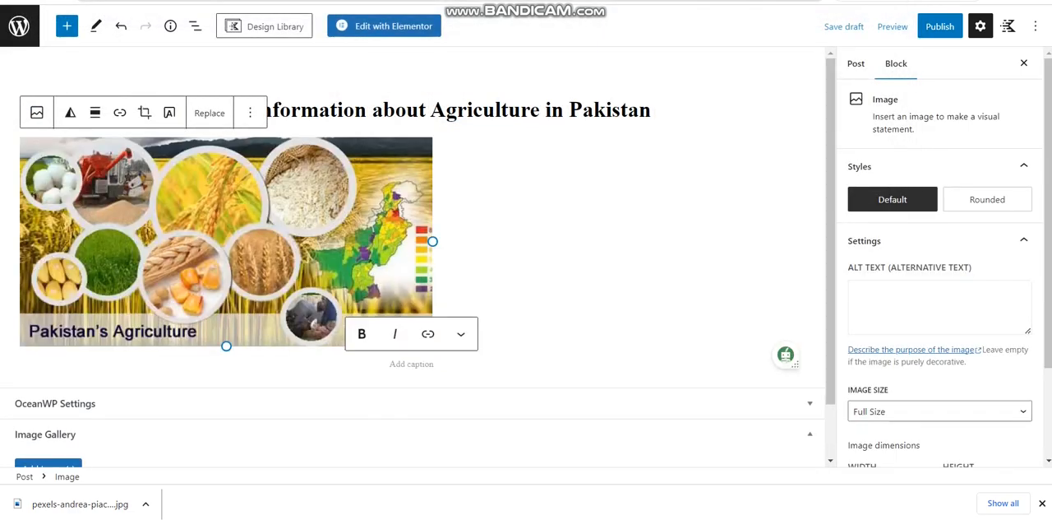
# Enlarge the agriculture image to about three quarters of the content width and align it to the center
pyautogui.click(265, 259)
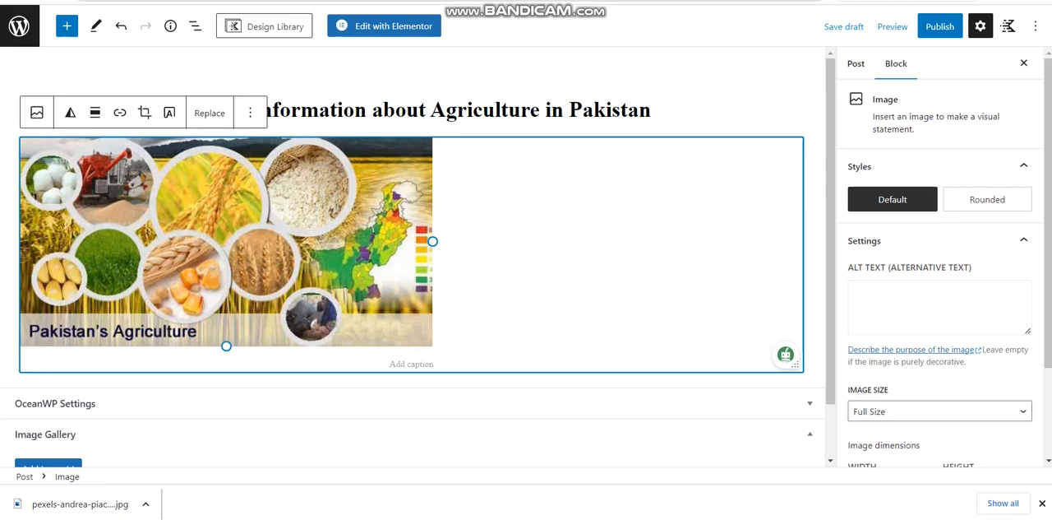
pyautogui.moveTo(433, 240); pyautogui.dragTo(620, 287)
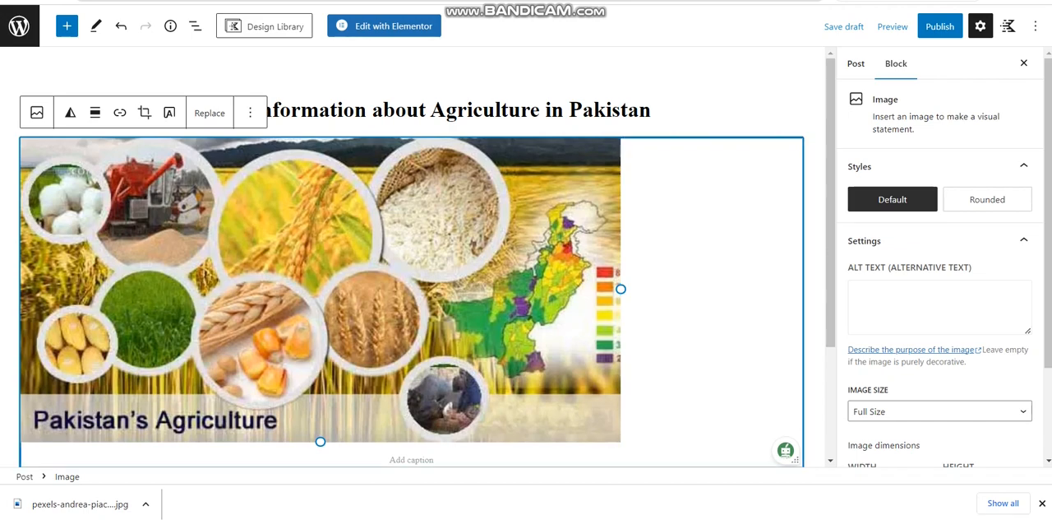
pyautogui.click(94, 113)
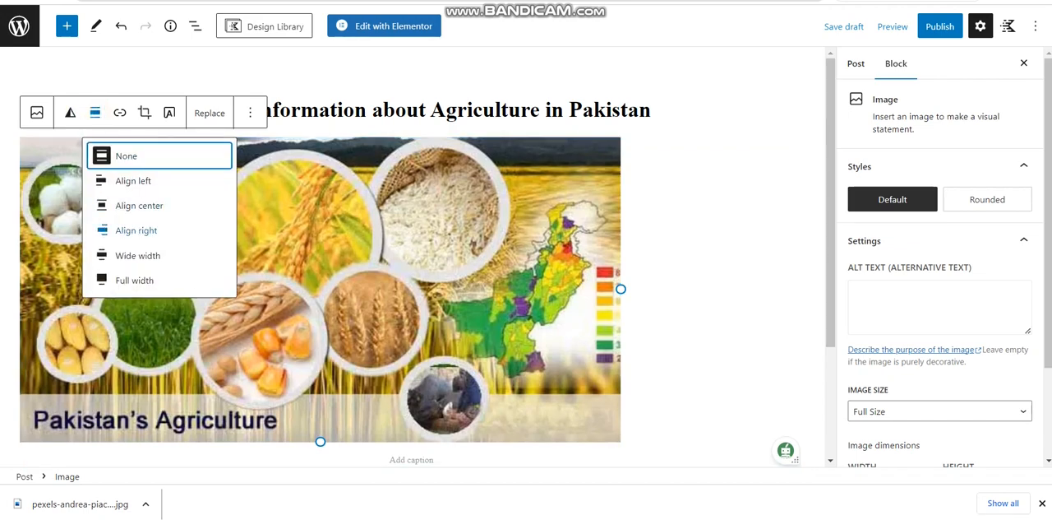
pyautogui.click(139, 206)
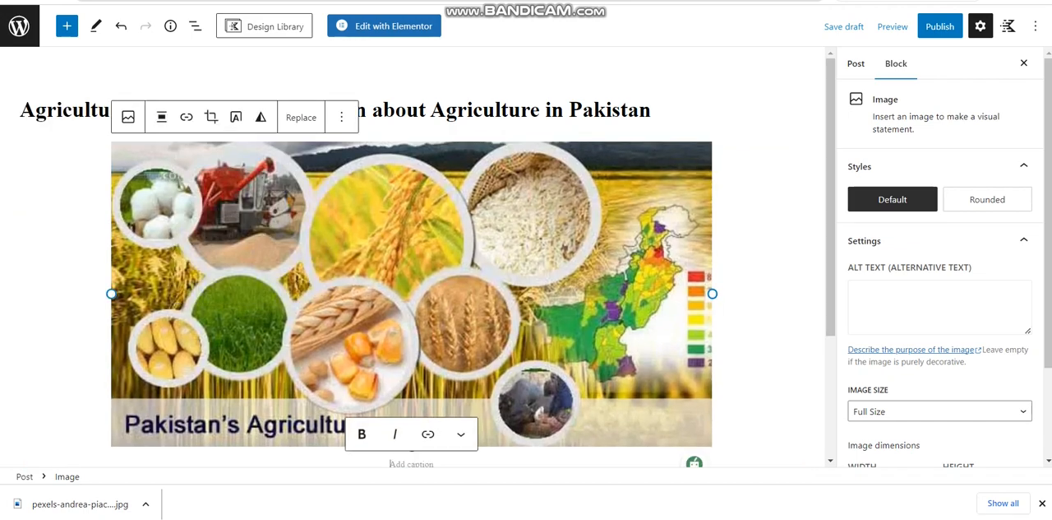
# Caption the image "Agriculture in Pakistan"
pyautogui.scroll(-3, 411, 246)
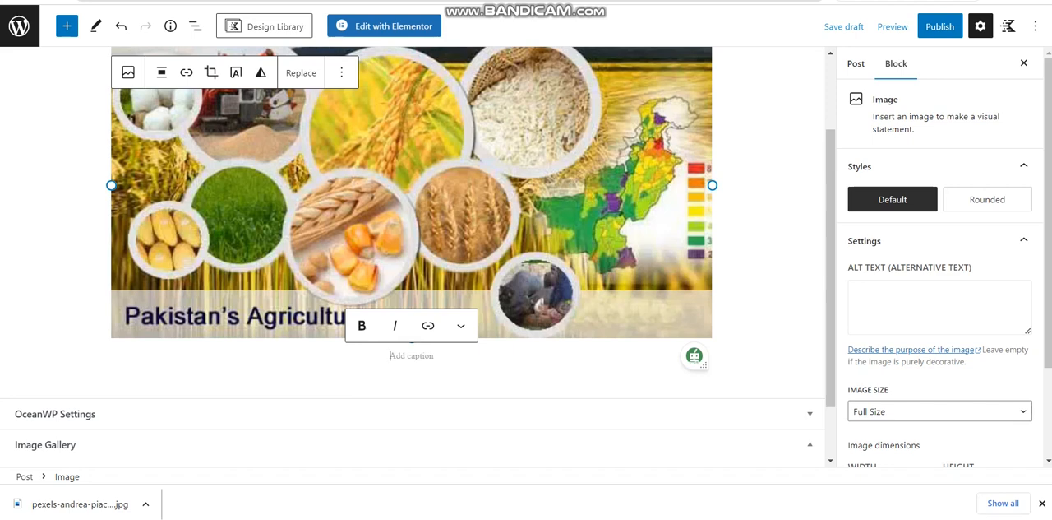
pyautogui.write('A')
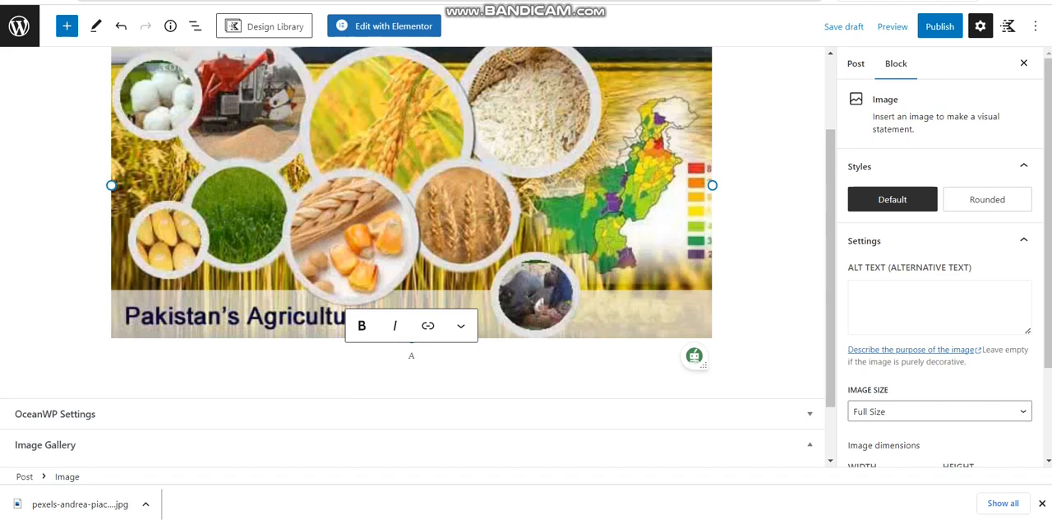
pyautogui.write('griculture in Pakistan')
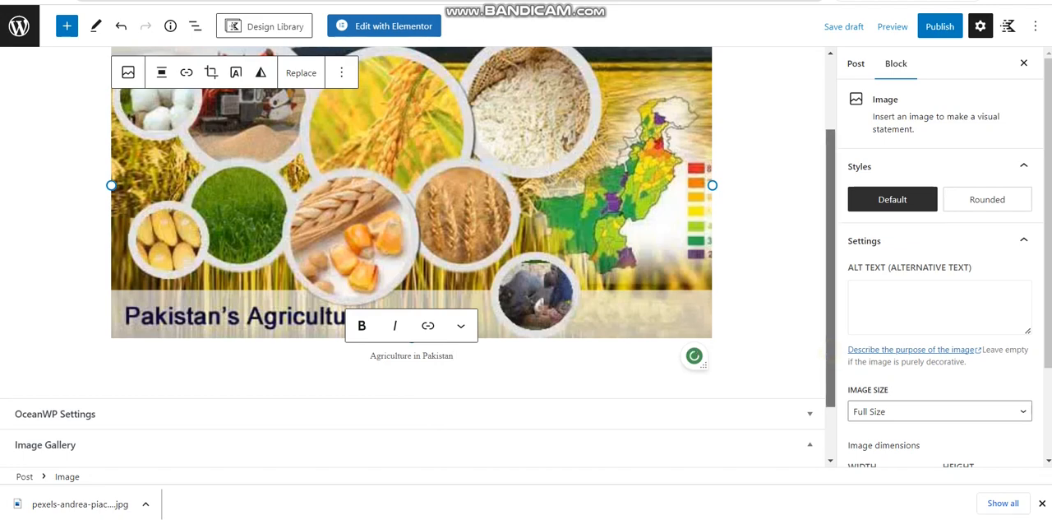
# Paste the two copied introductory paragraphs about agriculture's importance and the article's scope below the image
pyautogui.scroll(-1, 411, 246)
pyautogui.click(715, 314)
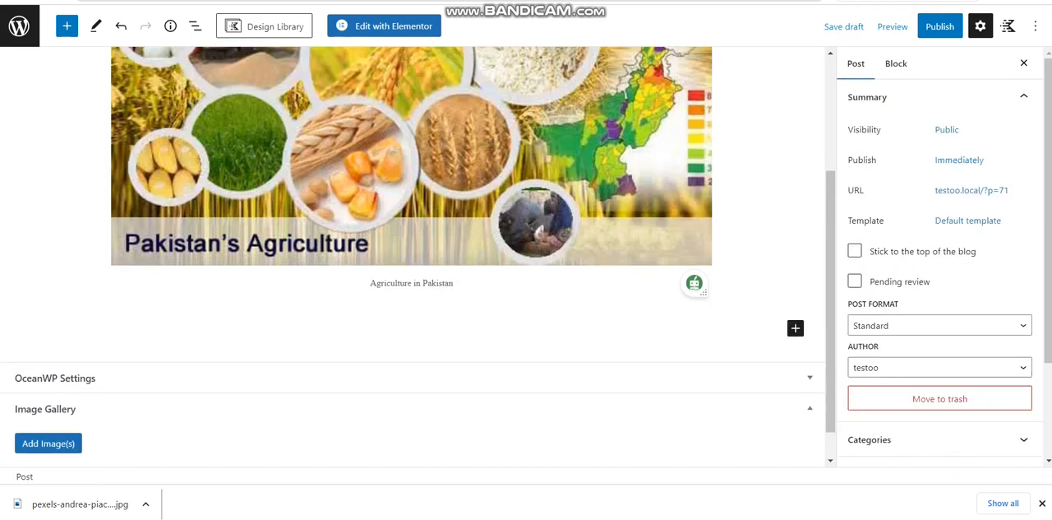
pyautogui.hotkey('ctrl', 'v')
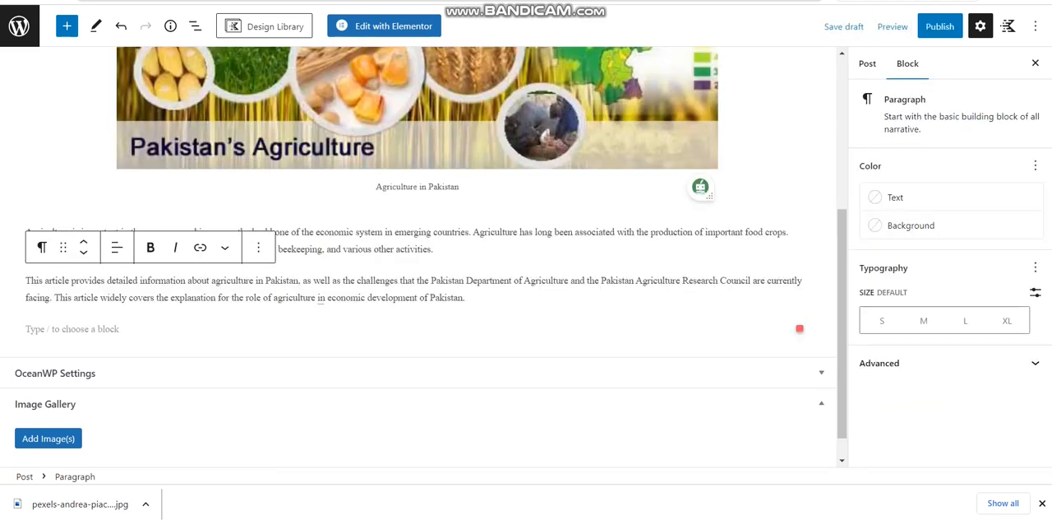
# Add an H2 heading reading "Agriculture in Pakistan" below the introductory paragraphs
pyautogui.click(120, 330)
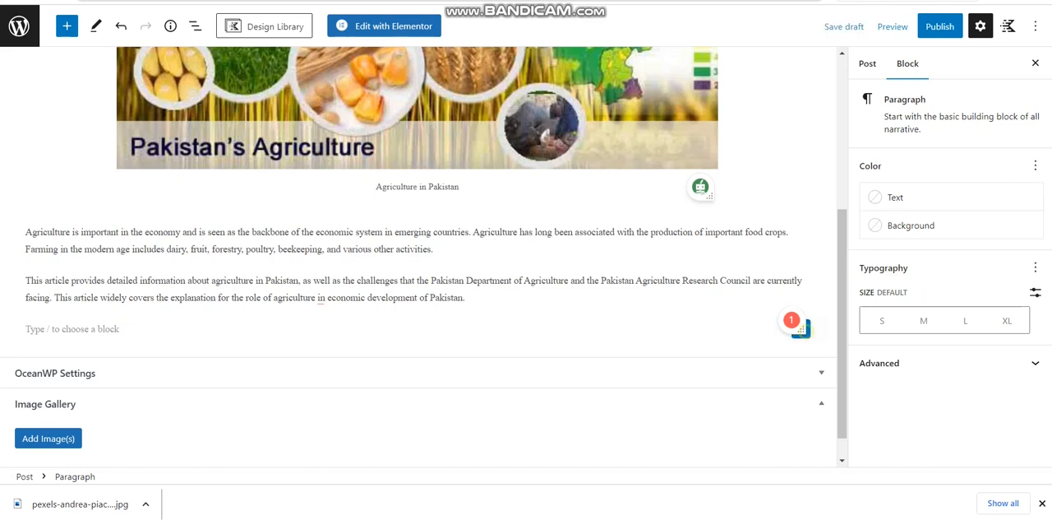
pyautogui.click(801, 328)
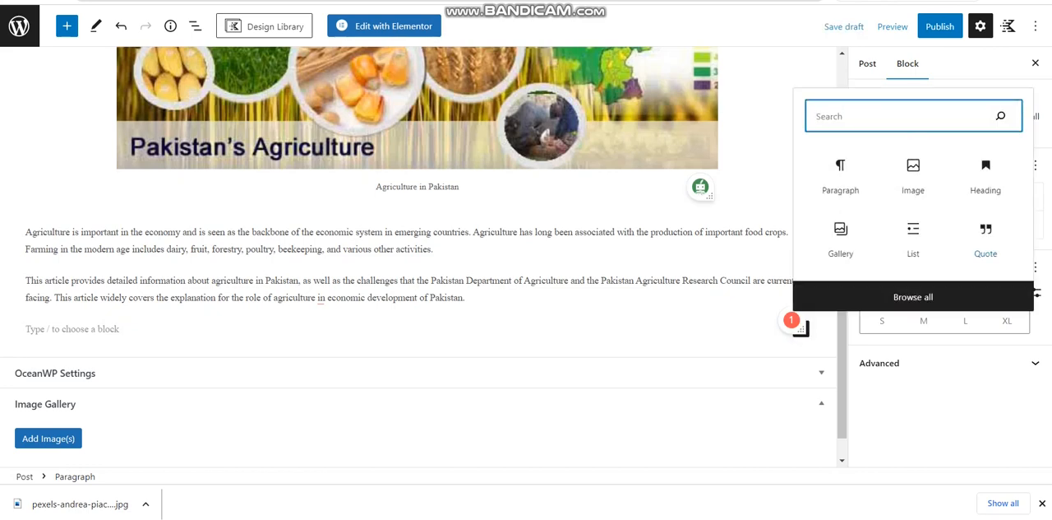
pyautogui.click(986, 176)
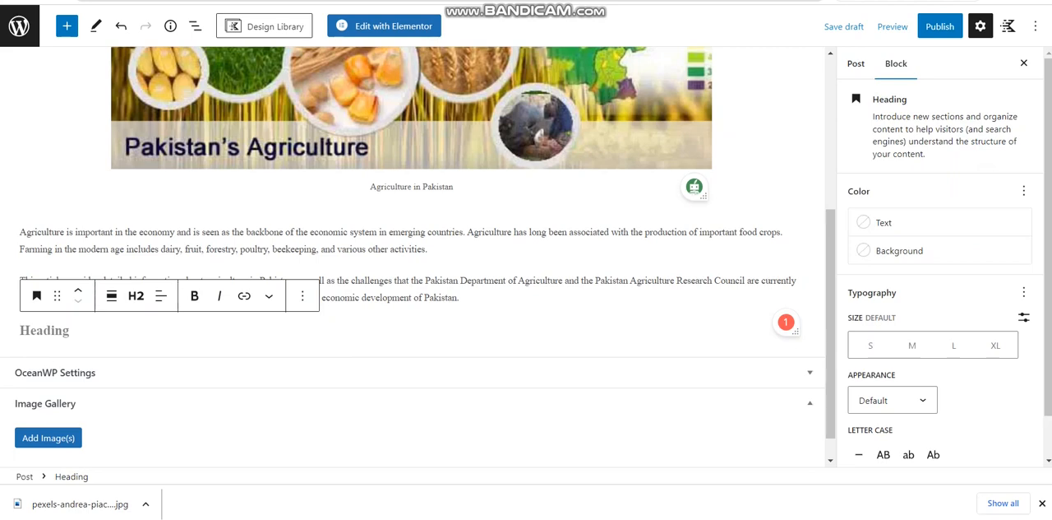
pyautogui.write('Agriculture ')
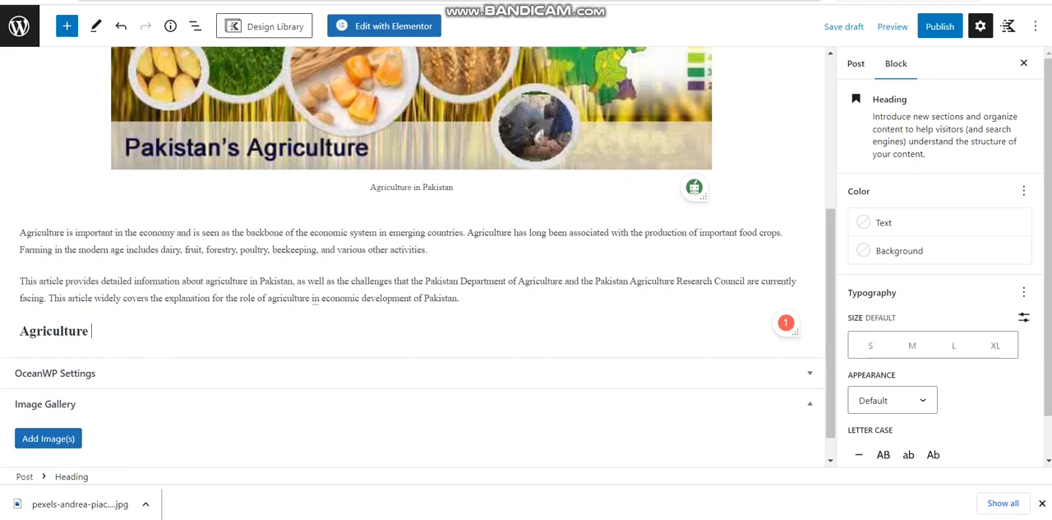
pyautogui.write('in Pakistan')
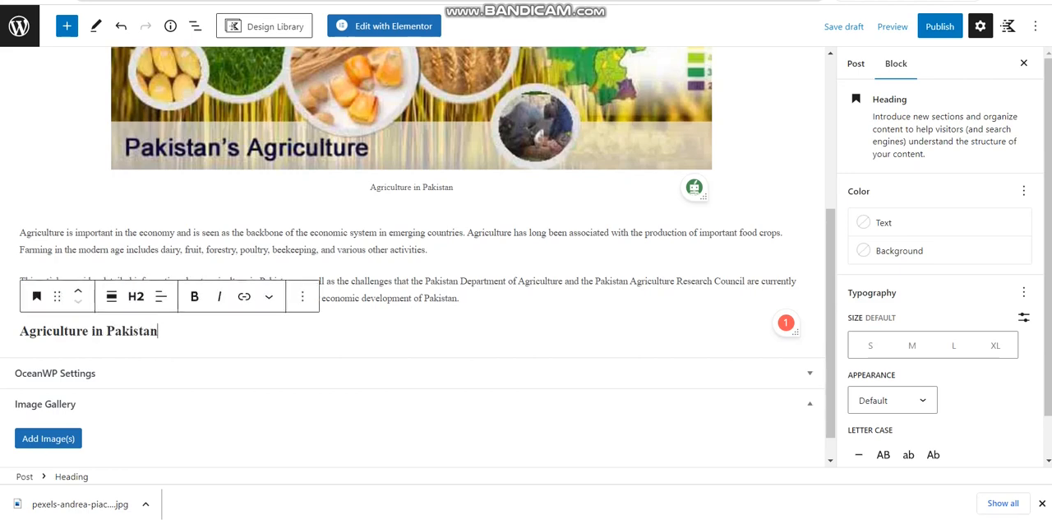
pyautogui.click(137, 296)
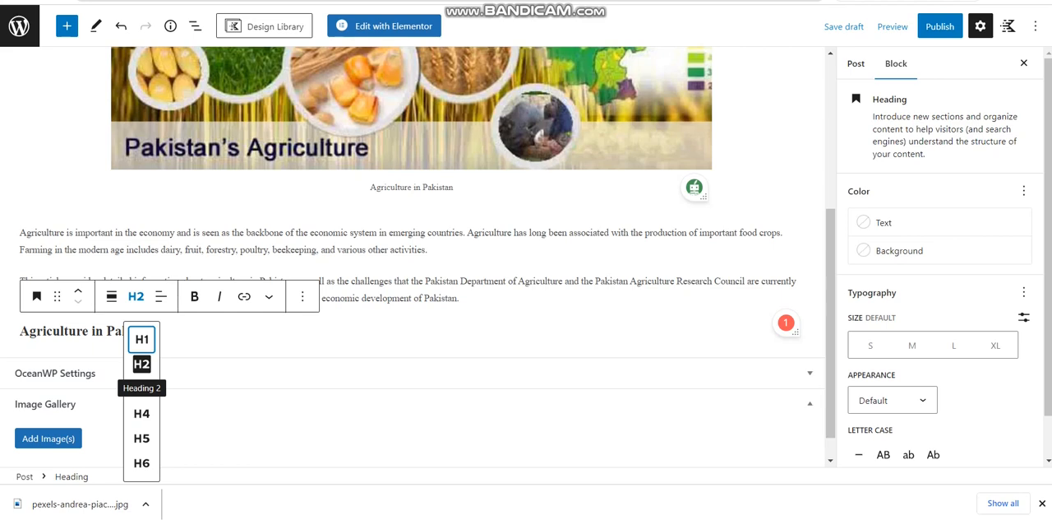
pyautogui.click(142, 364)
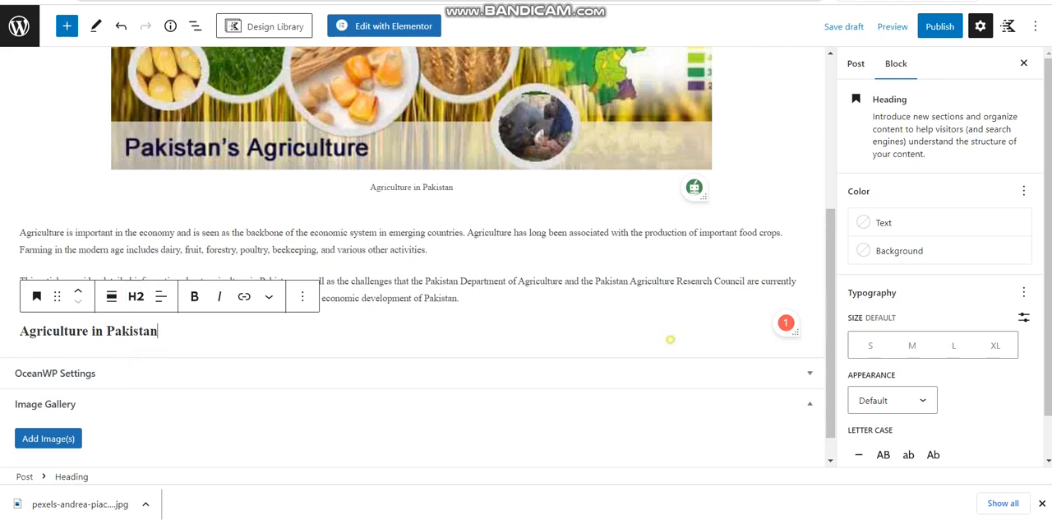
# Paste the copied text about Pakistan's land area and agricultural economy into a new paragraph below the heading
pyautogui.press('Return')
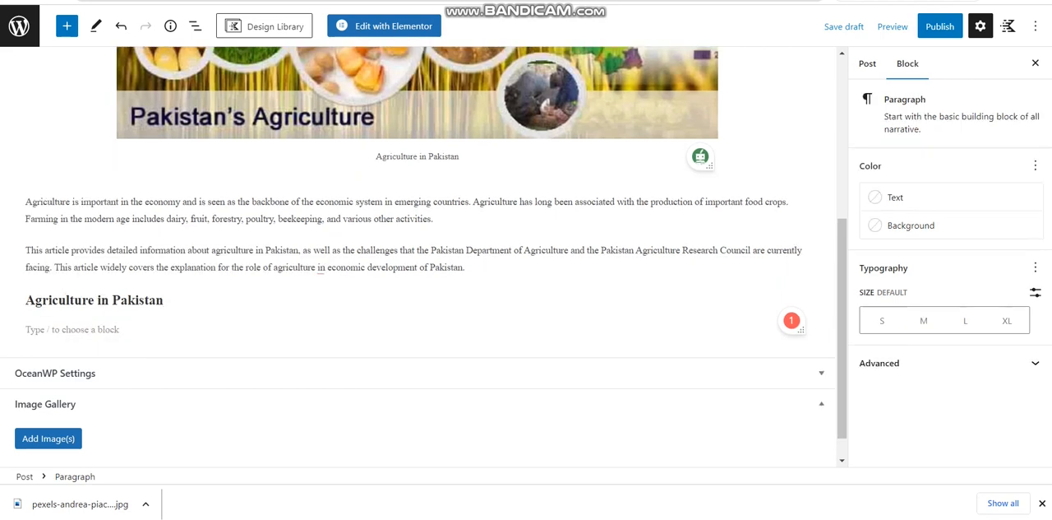
pyautogui.write('Agriculture contributes 18.5 percent of the country’s GDP in total. 22.1 million hectares of the total land area of 79.6 million hectares. Agriculture is considered as the foundation of Pakistan’s economy, which would be strongly reliant on its main crops. The primary natural resources of Pakistan are arable land and water. Agriculture contributes around 18.9 percent GDP of Pakistan and employs approximately 42.3 percent of the workforce. Punjab is Pakistan’s most agricultural province, with wheat and cotton being the most')
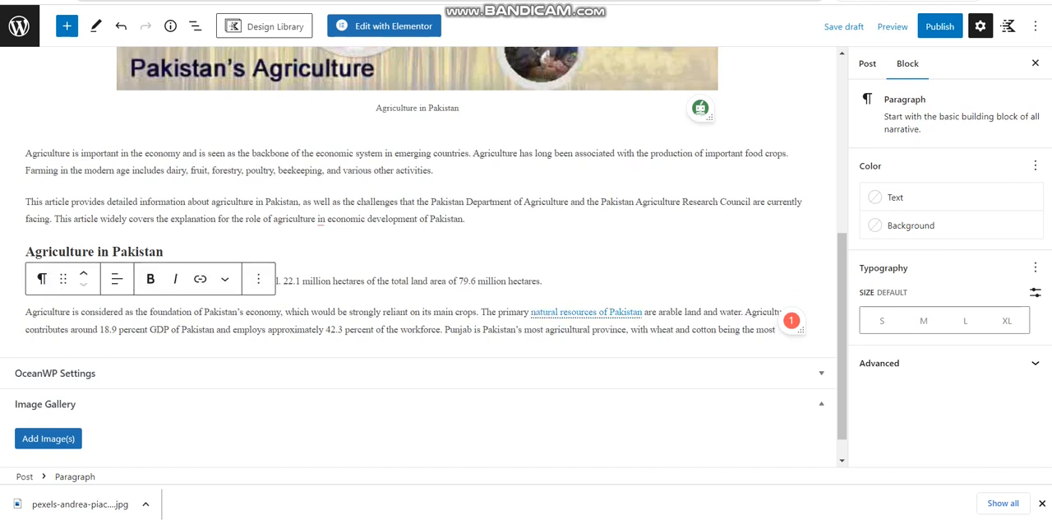
# Open the page linked from "natural resources of Pakistan" in the last paragraph and copy its web address
pyautogui.click(531, 312)
pyautogui.moveTo(531, 312); pyautogui.dragTo(645, 312)
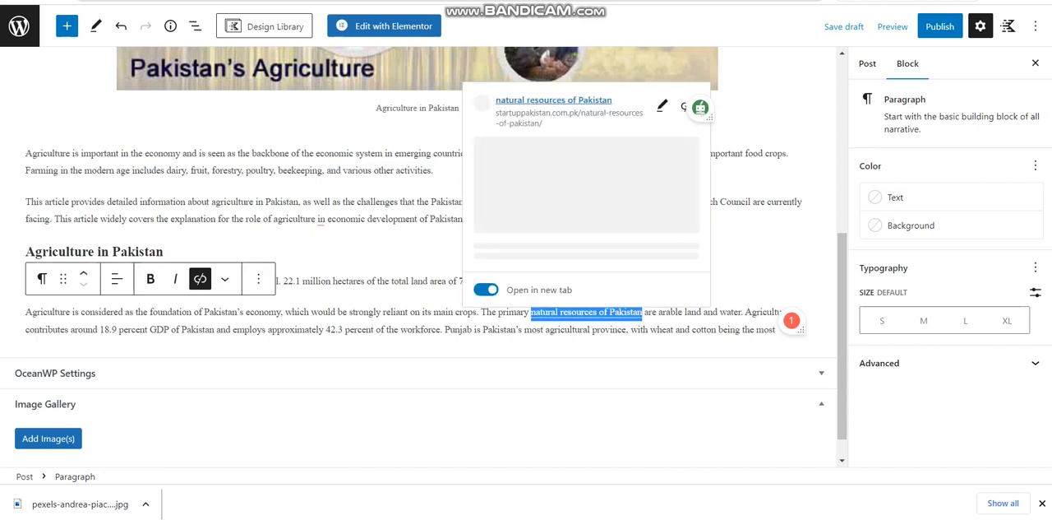
pyautogui.click(536, 99)
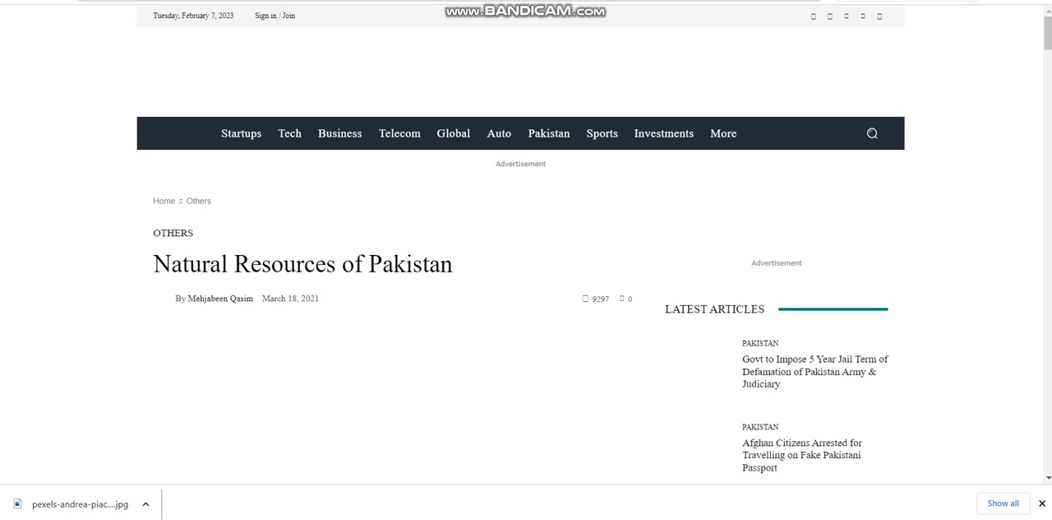
pyautogui.rightClick(288, 1)
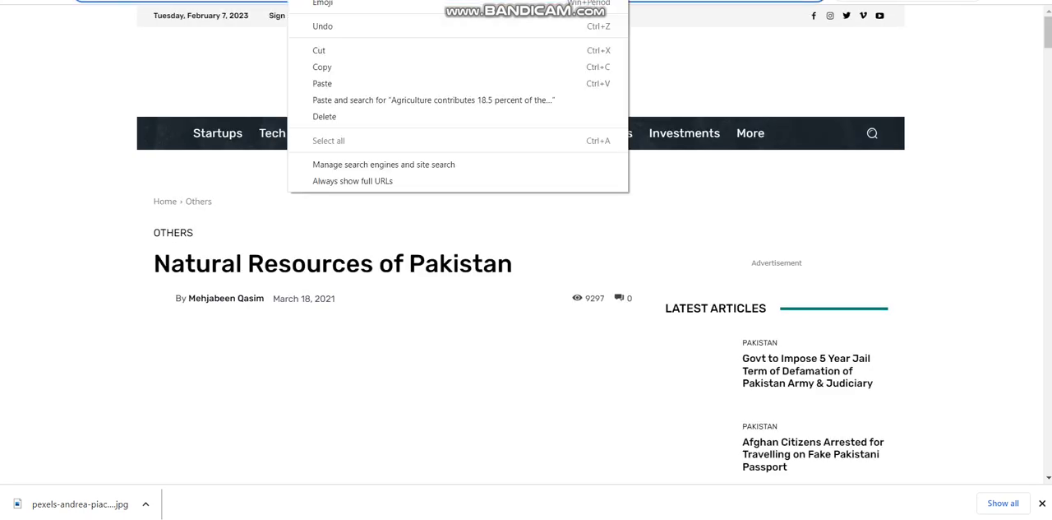
pyautogui.click(330, 66)
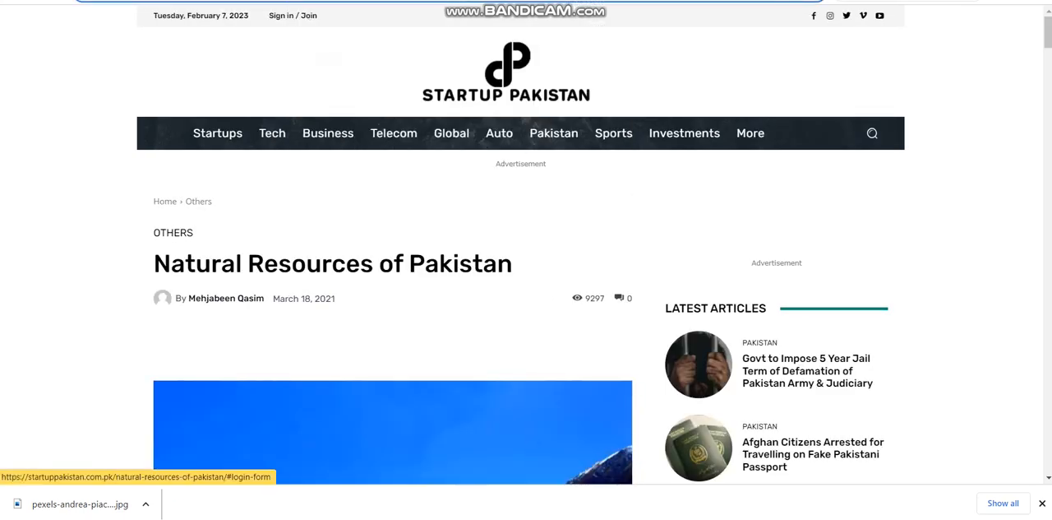
pyautogui.hotkey('ctrl', 'shift', 'Tab')
pyautogui.hotkey('ctrl', 'shift', 'Tab')
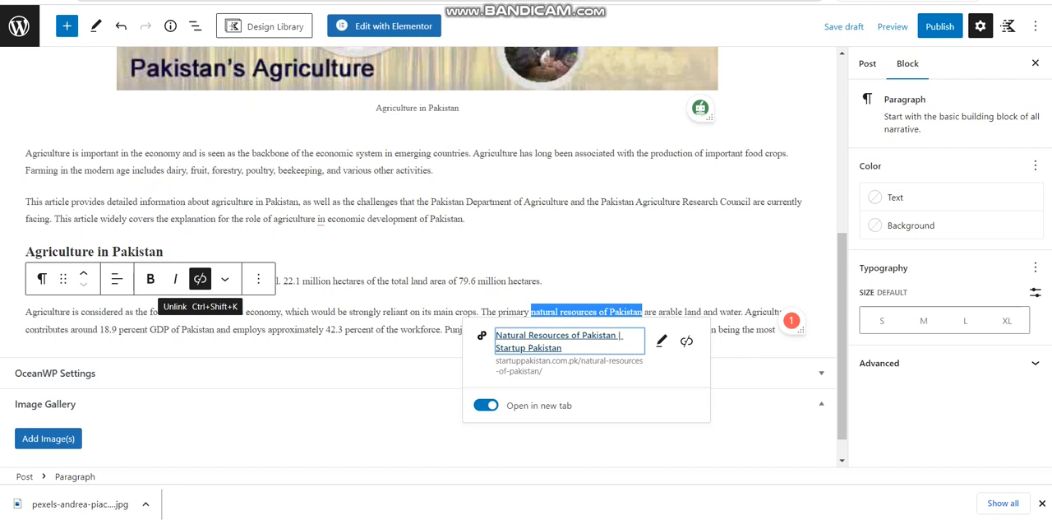
pyautogui.click(200, 279)
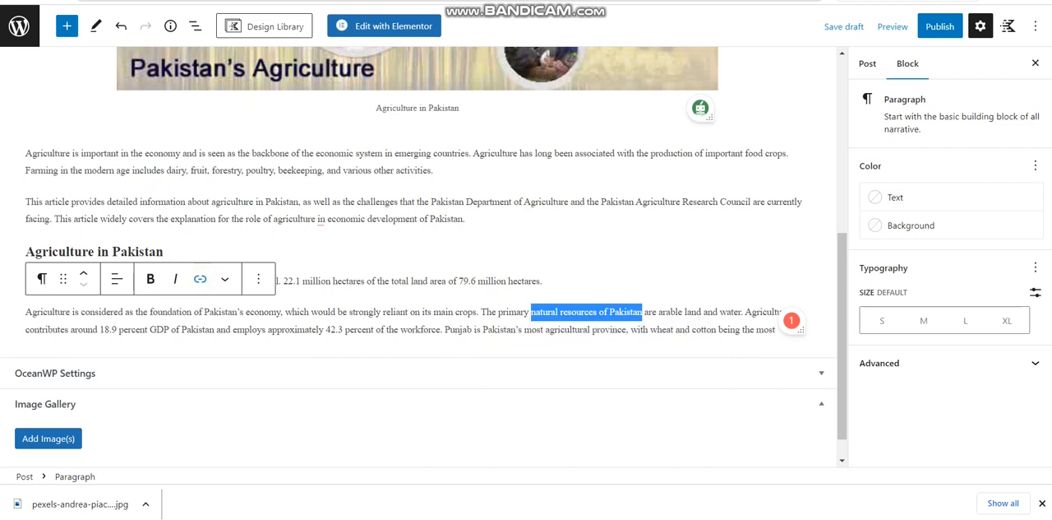
pyautogui.click(200, 279)
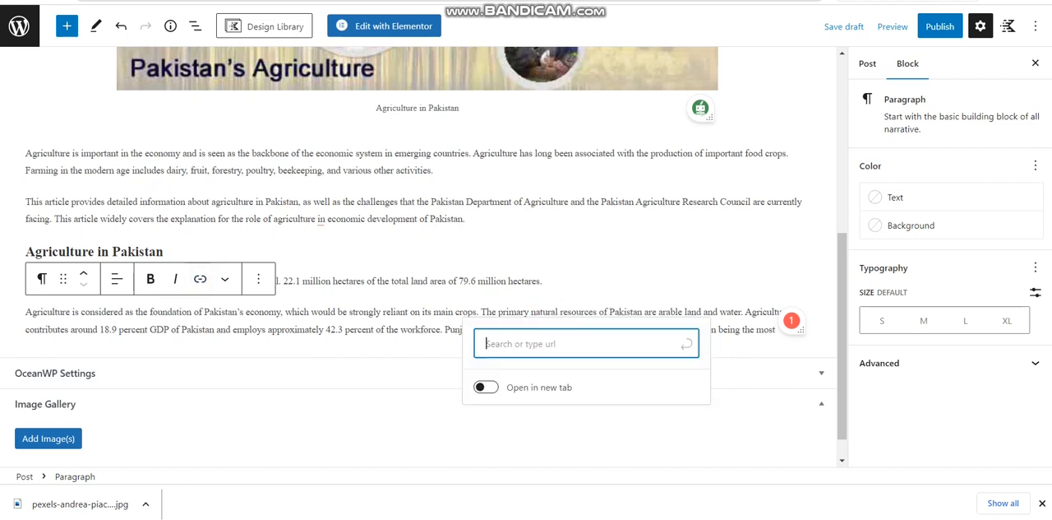
pyautogui.hotkey('ctrl', 'v')
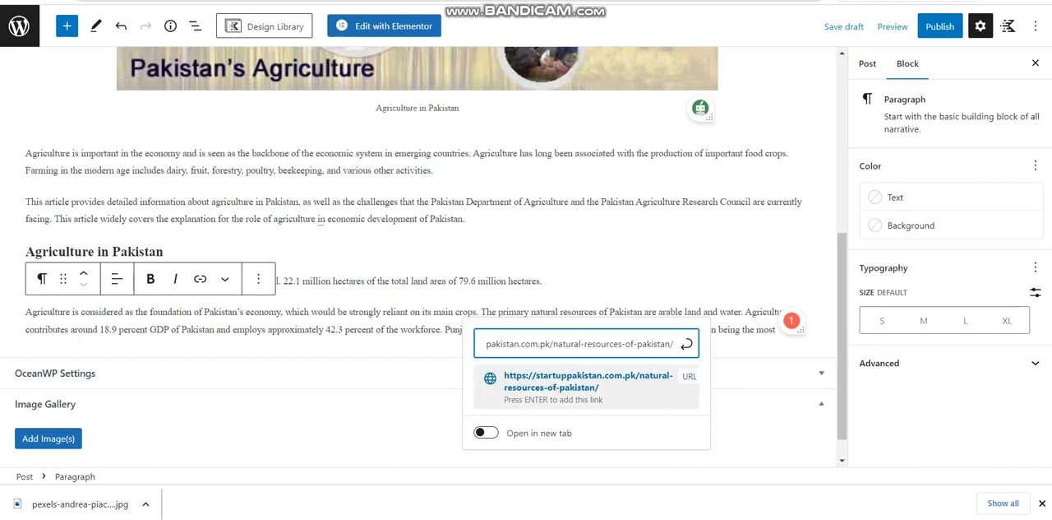
pyautogui.press('Return')
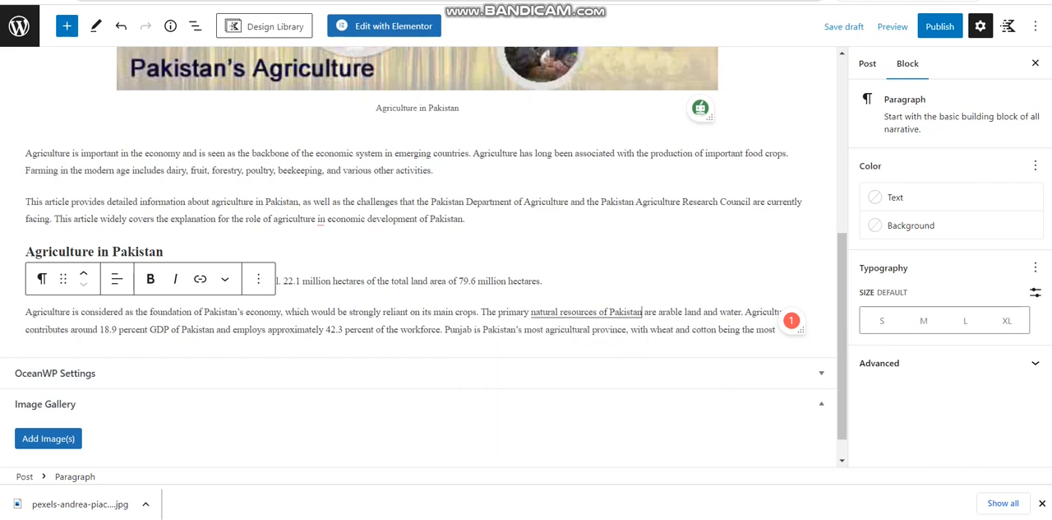
# Add an image block after the last paragraph and upload the crops collage a-close-up-of-some-mushrooms-description-automati.jpeg into it
pyautogui.scroll(-1, 427, 250)
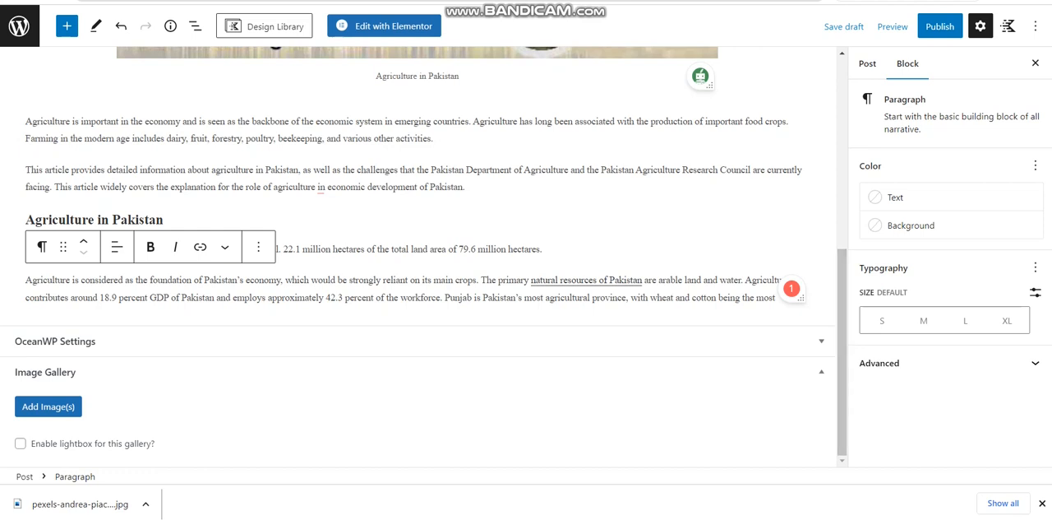
pyautogui.click(754, 317)
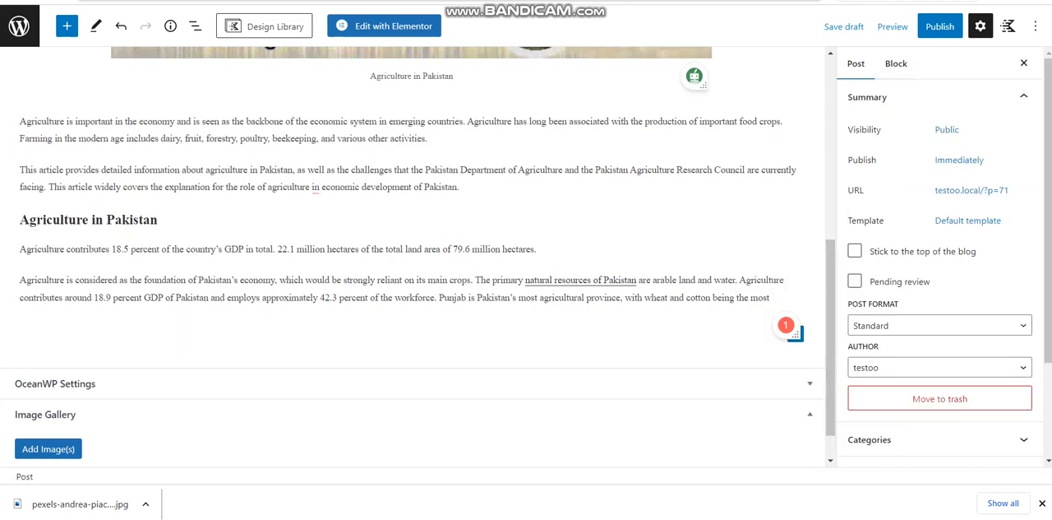
pyautogui.click(795, 333)
pyautogui.click(797, 336)
pyautogui.click(795, 335)
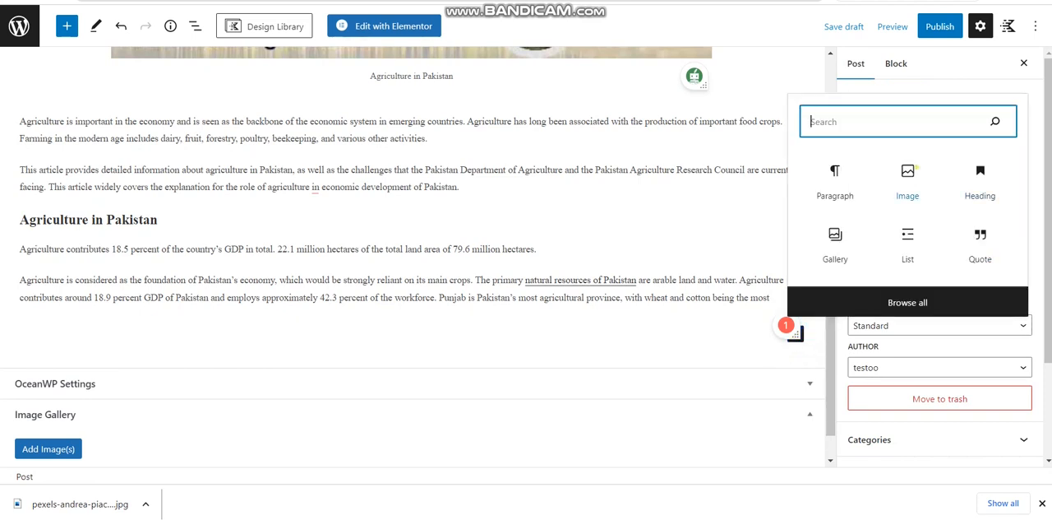
pyautogui.click(907, 181)
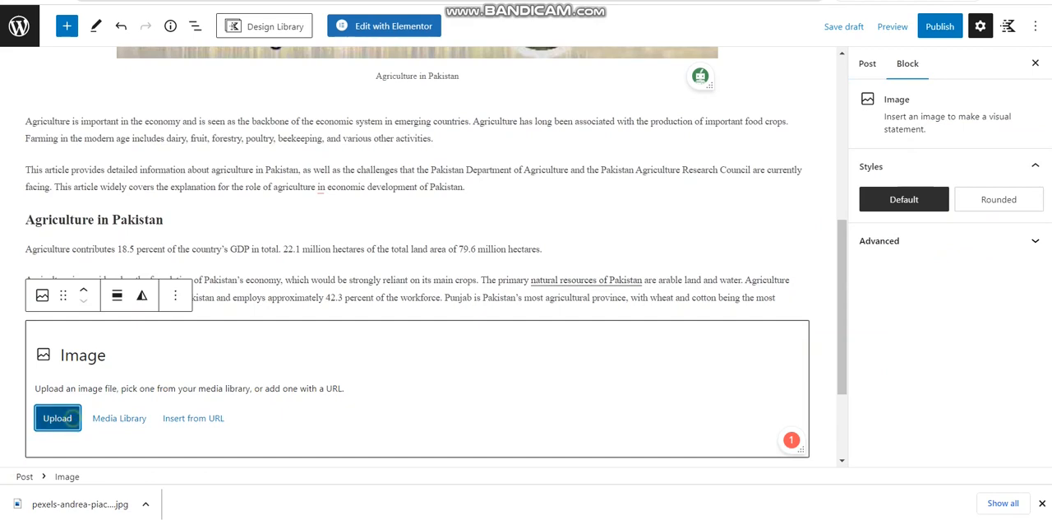
pyautogui.click(57, 418)
pyautogui.doubleClick(237, 90)
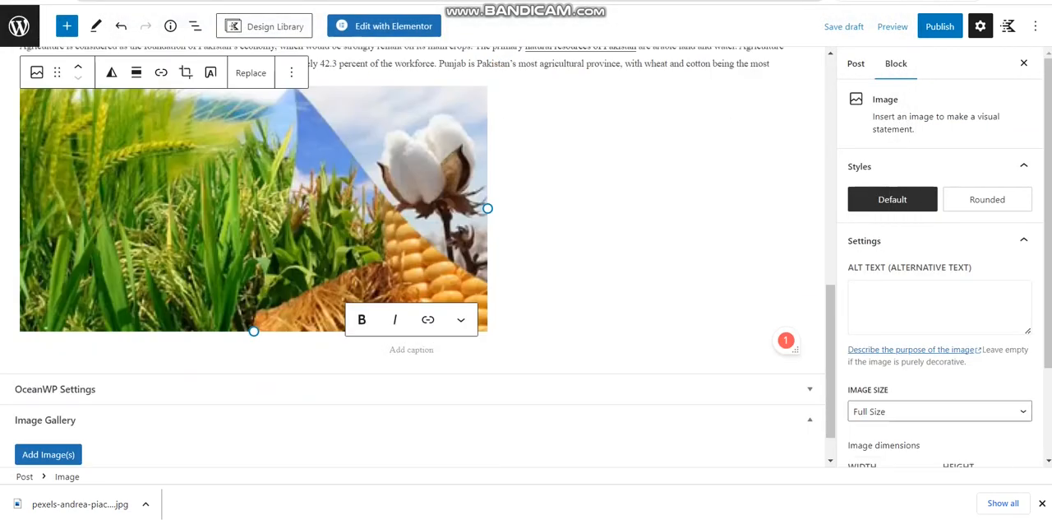
# Center-align the crops image and caption it "AIP"
pyautogui.click(136, 72)
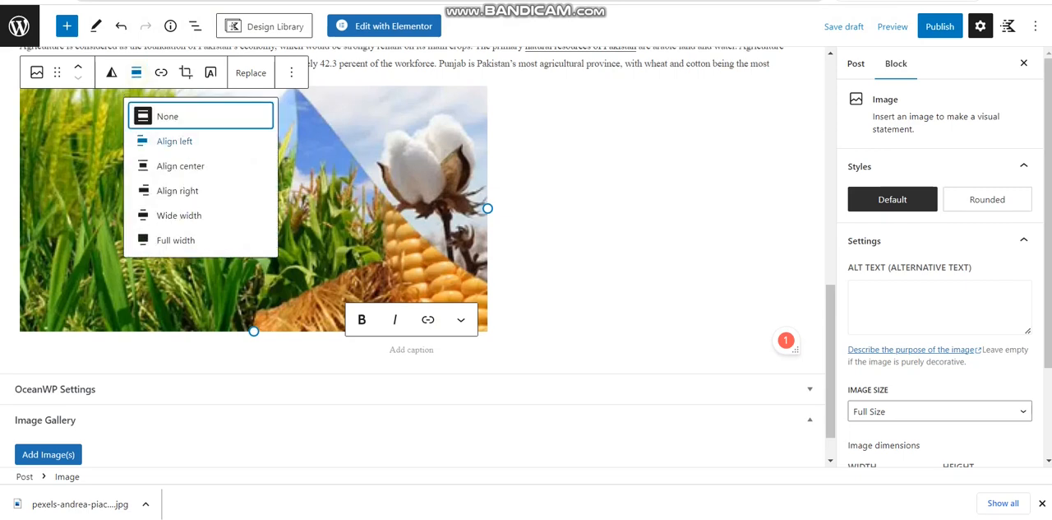
pyautogui.click(180, 165)
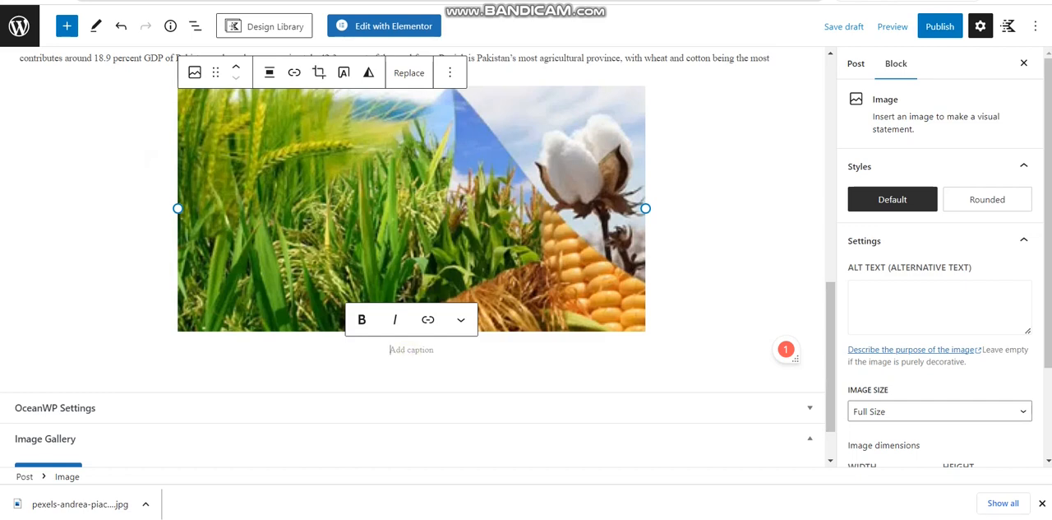
pyautogui.write('A')
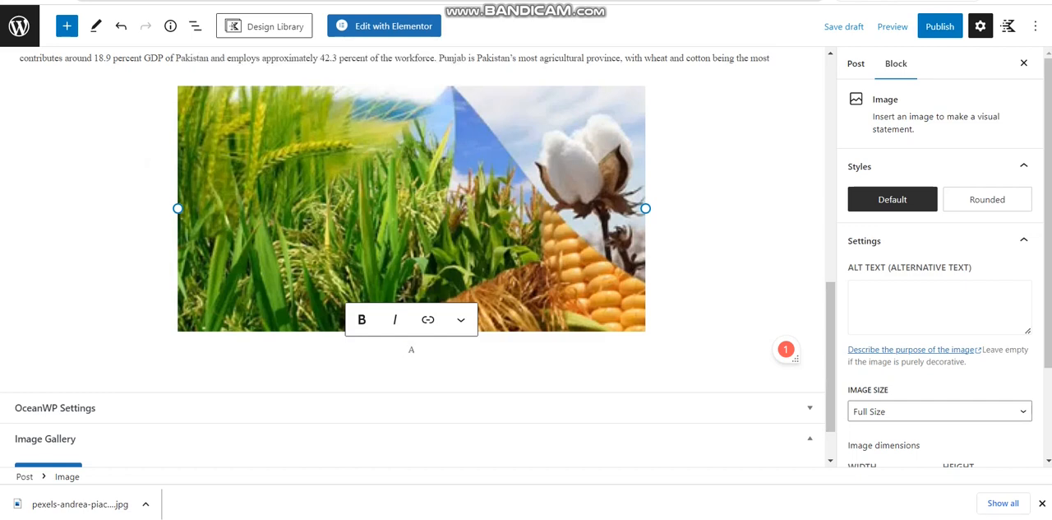
pyautogui.write('IP')
# Paste the copied sections "Agriculture of Pakistan: Major Crops" and "The Agriculture Challenge" into a new block below the crops image
pyautogui.scroll(-1, 414, 192)
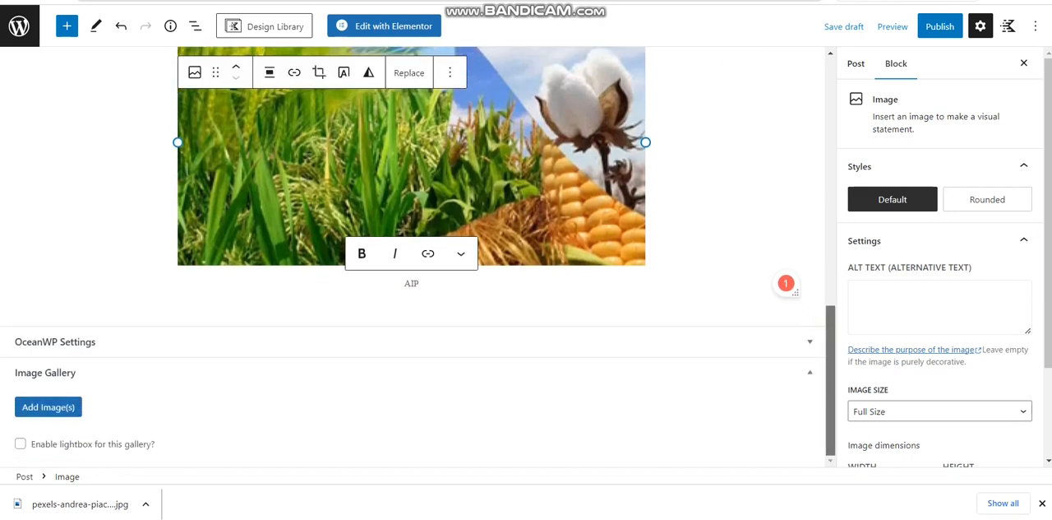
pyautogui.click(794, 291)
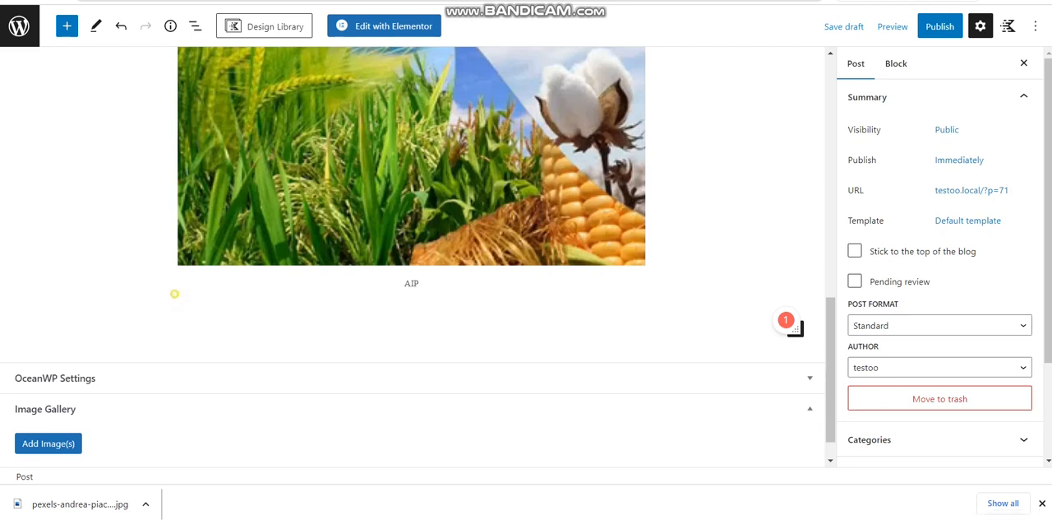
pyautogui.click(196, 320)
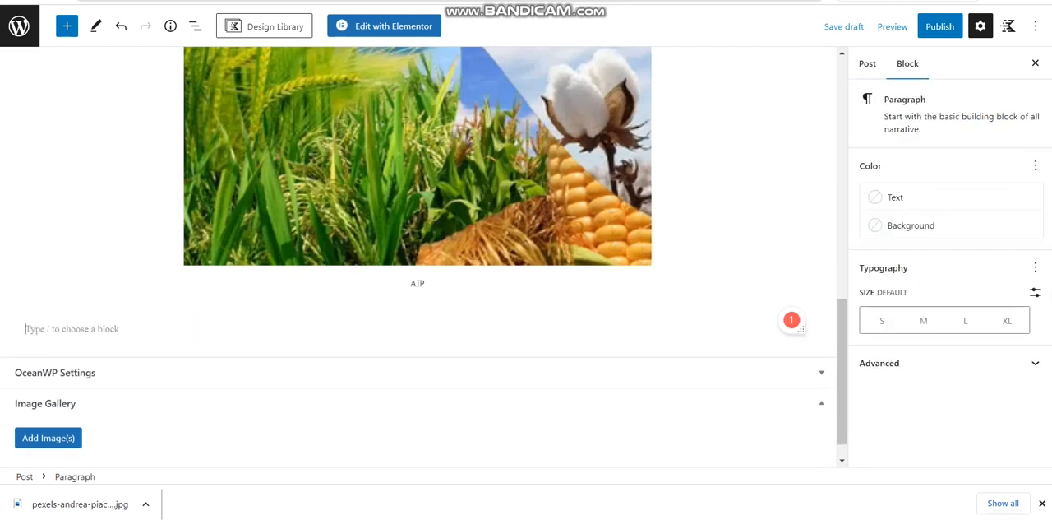
pyautogui.write('Agriculture of Pakistan: Major Crops Wheat, cotton, rice, sugarcane, and maize are Pakistan’s main crops. Together, they contribute for around 63 % of total cropped area. Irrigated regions are used to grow three primary crops: rice, cotton, and sugarcane, but also 90 % of wheat and the majority of maize. The Agriculture Challenge Pakistan’s agriculture sector faces numerous issues, including decreasing water resources, a lack of technical development, low-quality seeds, and input supply, amongst many others.')
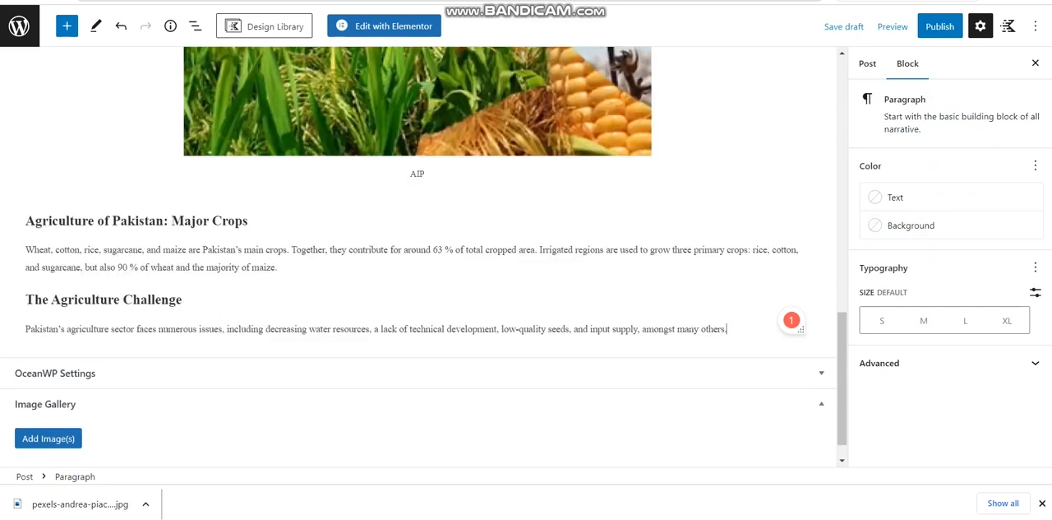
# Change the heading "Agriculture of Pakistan: Major Crops" to level H3
pyautogui.click(249, 221)
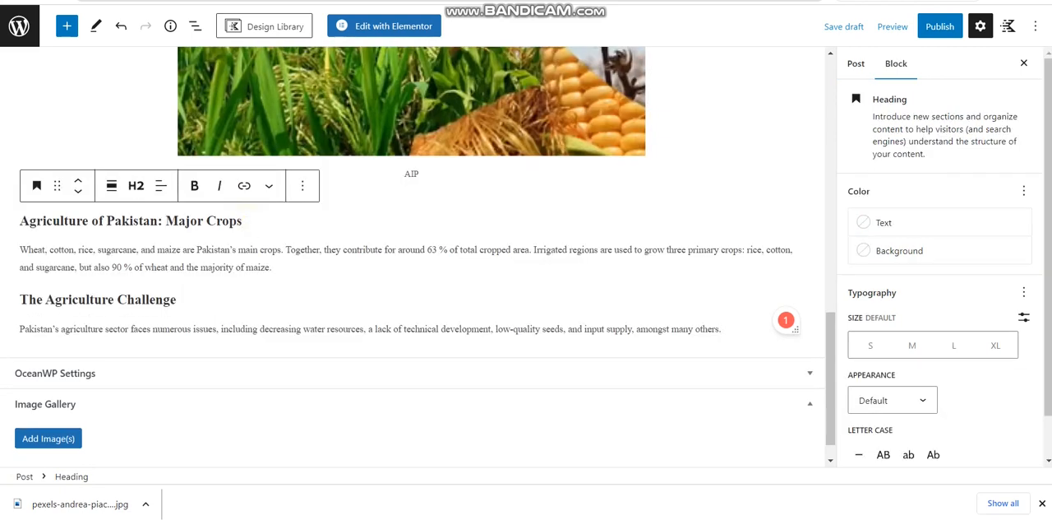
pyautogui.hotkey('ctrl', 'a')
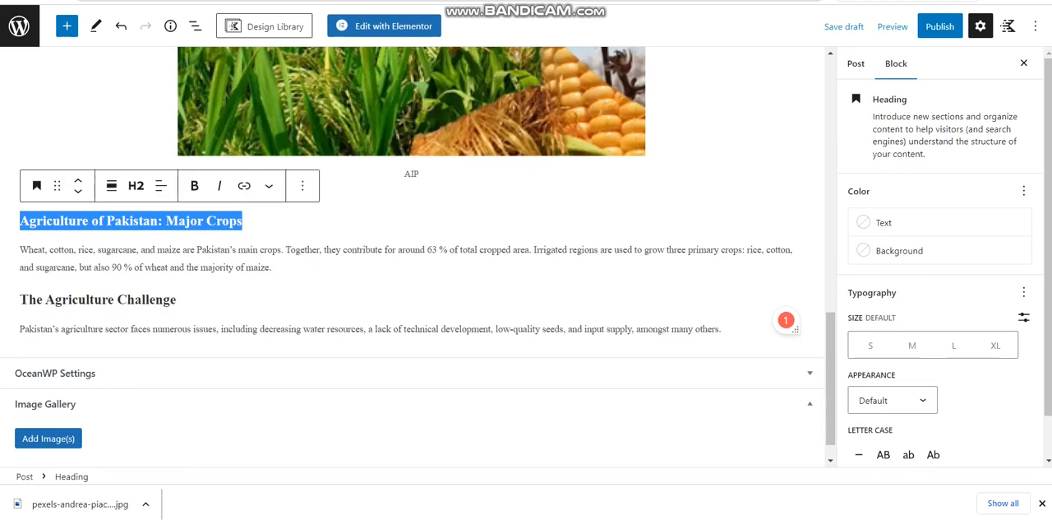
pyautogui.click(135, 186)
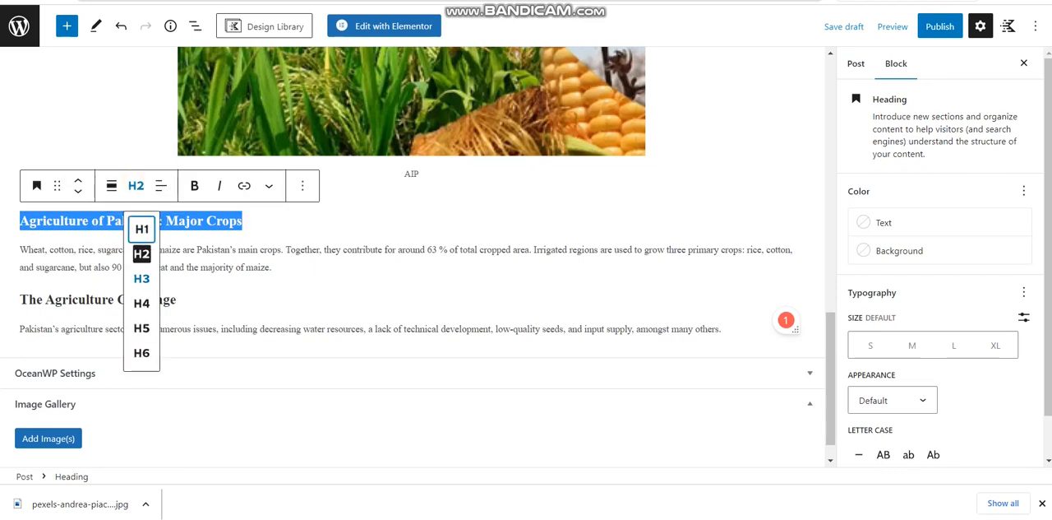
pyautogui.click(140, 277)
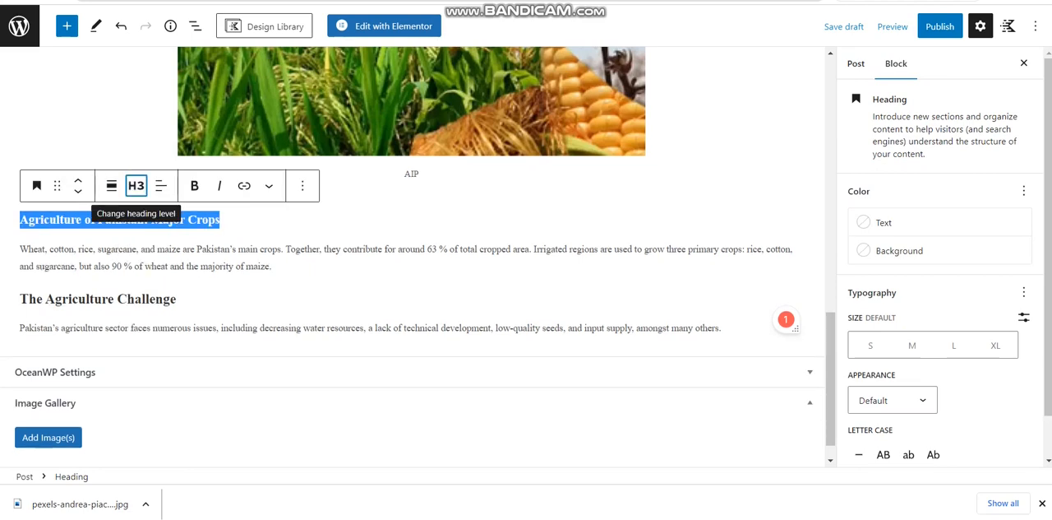
# Change the heading "The Agriculture Challenge" to level H4
pyautogui.click(195, 292)
pyautogui.moveTo(195, 294); pyautogui.dragTo(18, 297)
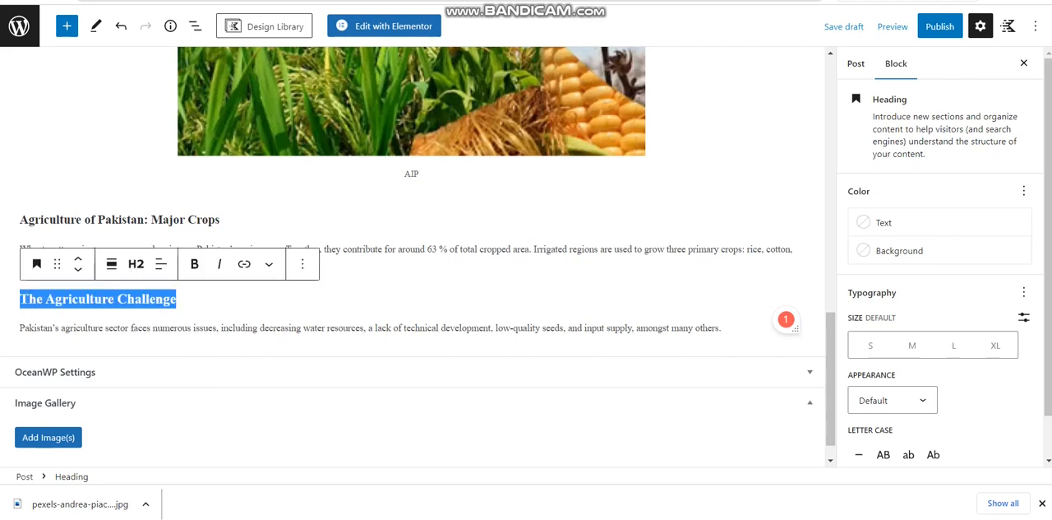
pyautogui.click(135, 263)
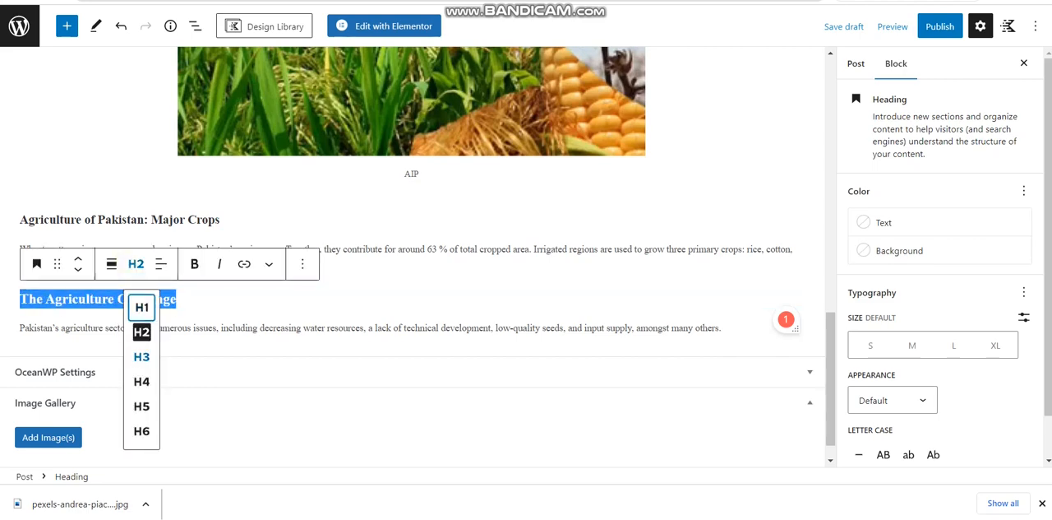
pyautogui.click(141, 381)
pyautogui.click(144, 377)
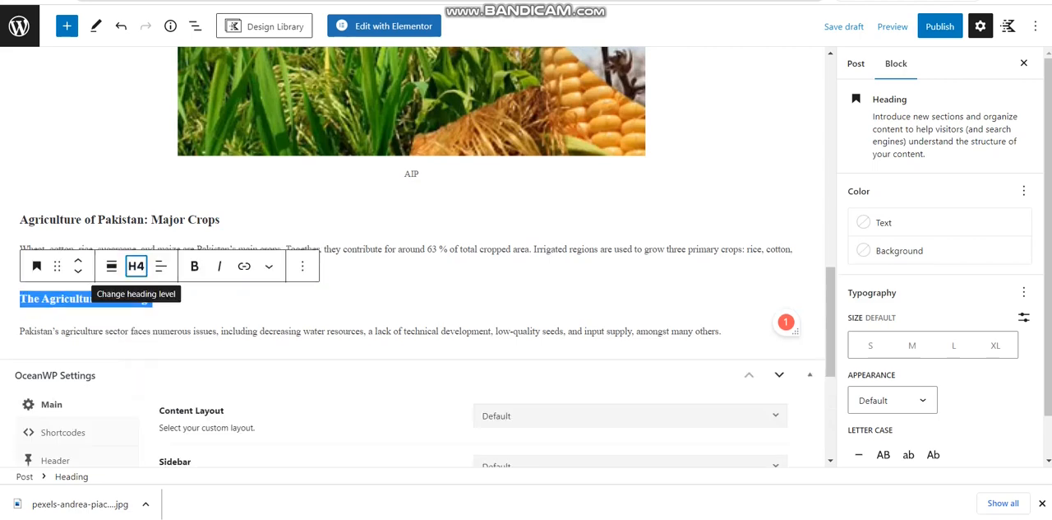
pyautogui.click(144, 377)
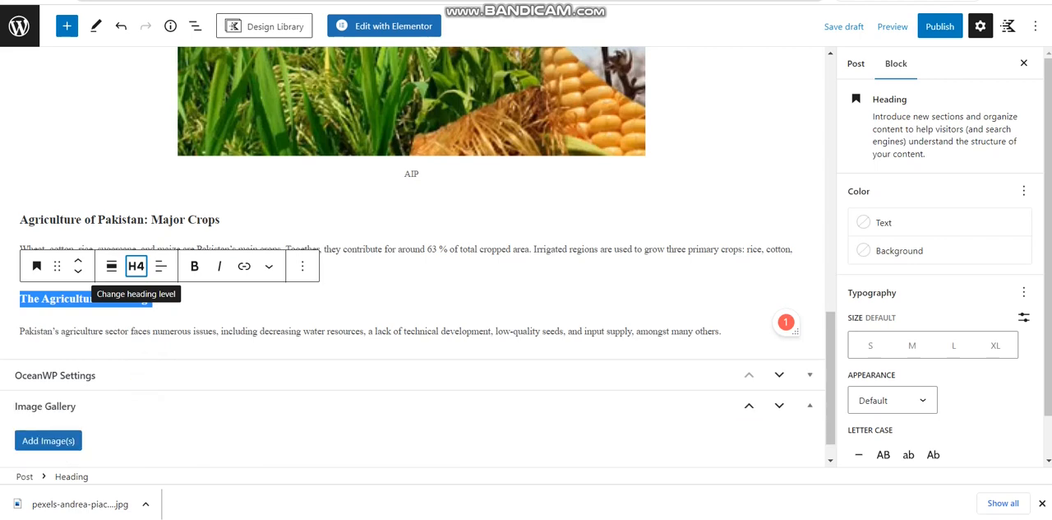
# Add an image block below the Agriculture Challenge paragraph and upload a-picture-containing-text-description-automatical-1.jpeg from Downloads into it
pyautogui.click(163, 353)
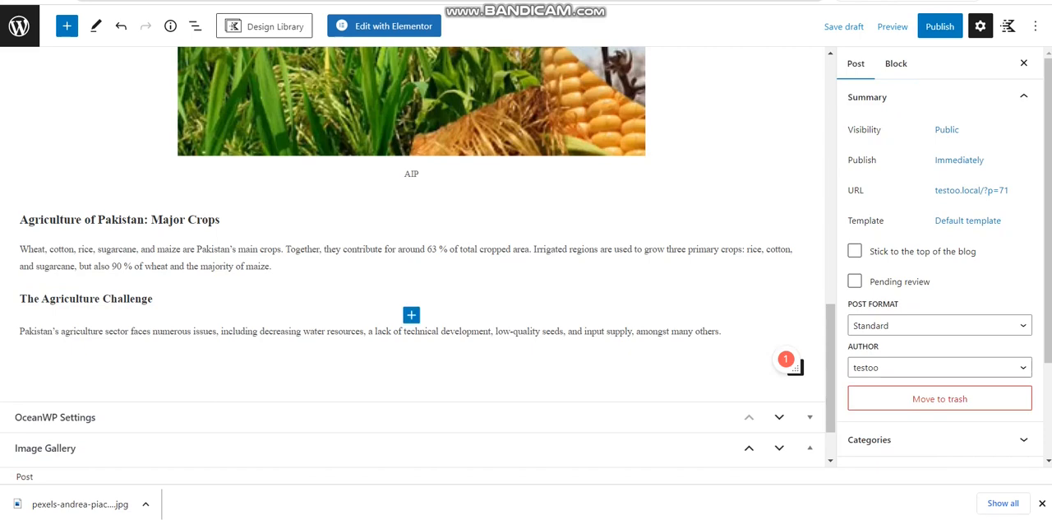
pyautogui.click(153, 347)
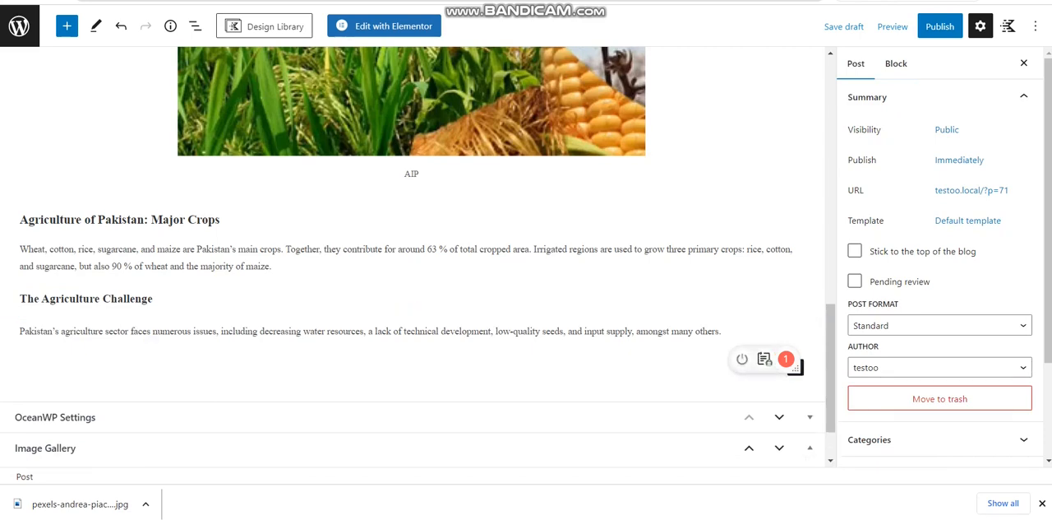
pyautogui.click(795, 366)
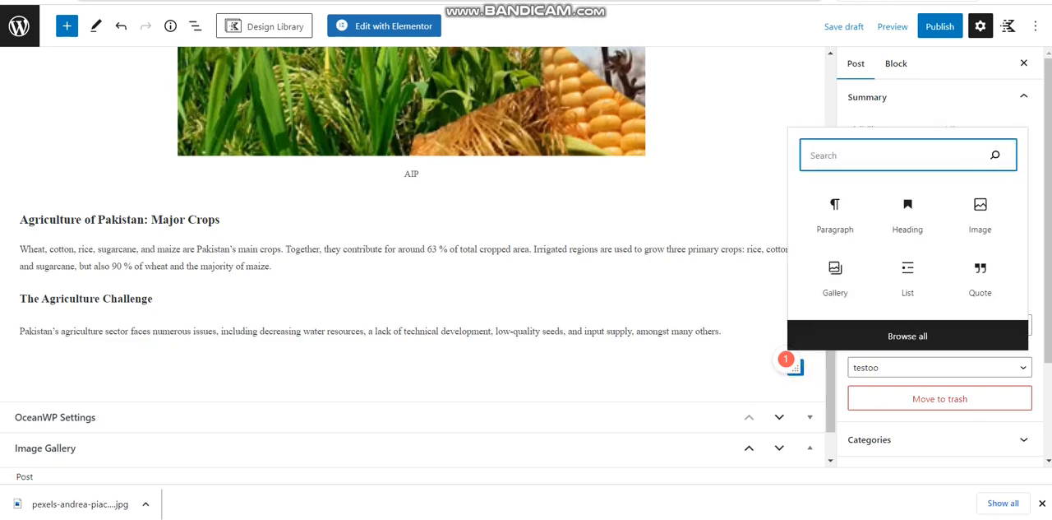
pyautogui.click(980, 216)
pyautogui.click(56, 451)
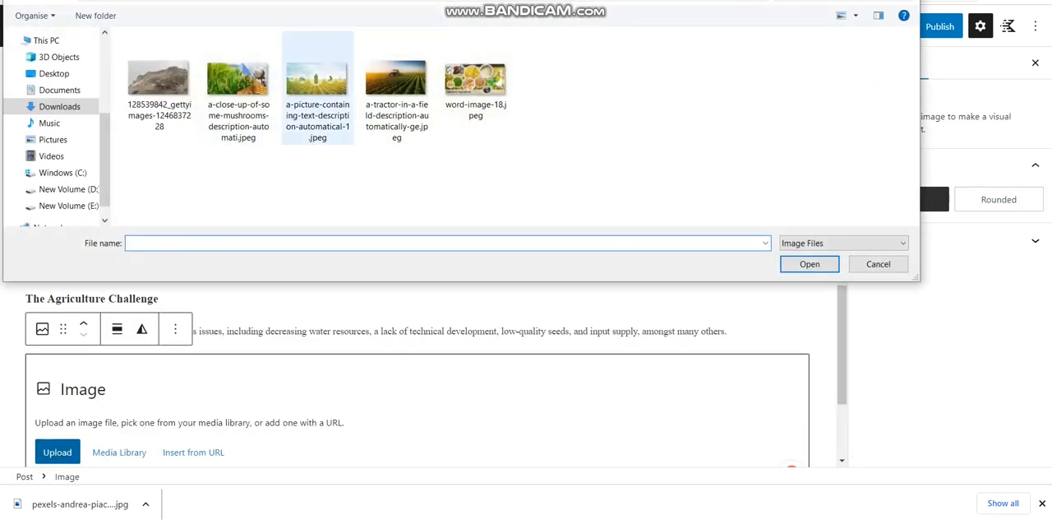
pyautogui.doubleClick(317, 90)
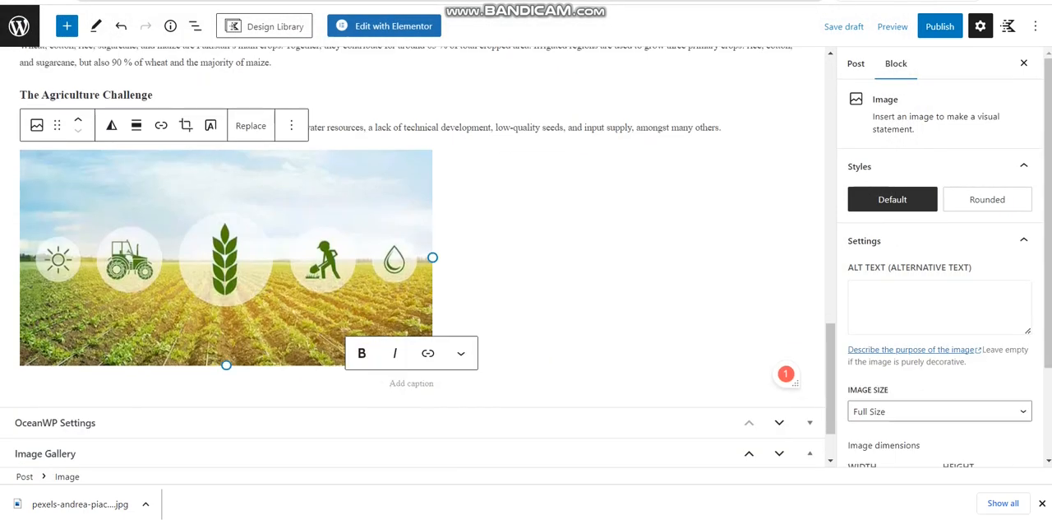
# Align the image under The Agriculture Challenge to the center and paste the copied paragraphs on water shortage and farming solutions below it
pyautogui.click(137, 125)
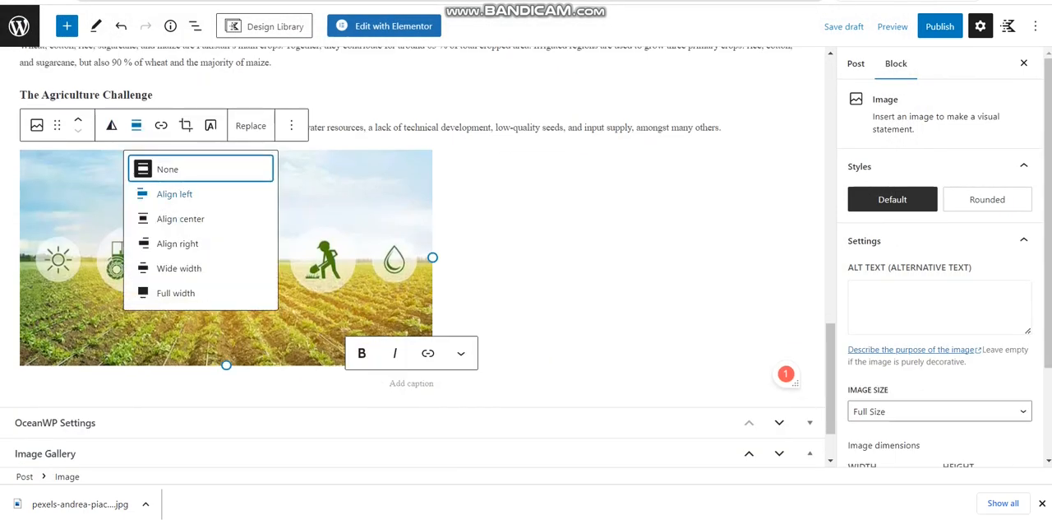
pyautogui.click(180, 218)
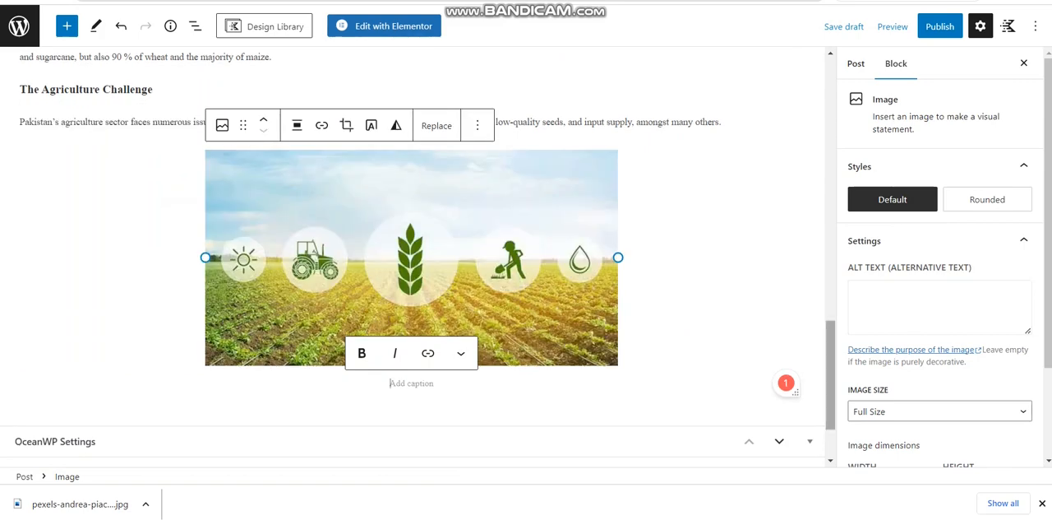
pyautogui.scroll(-1, 419, 210)
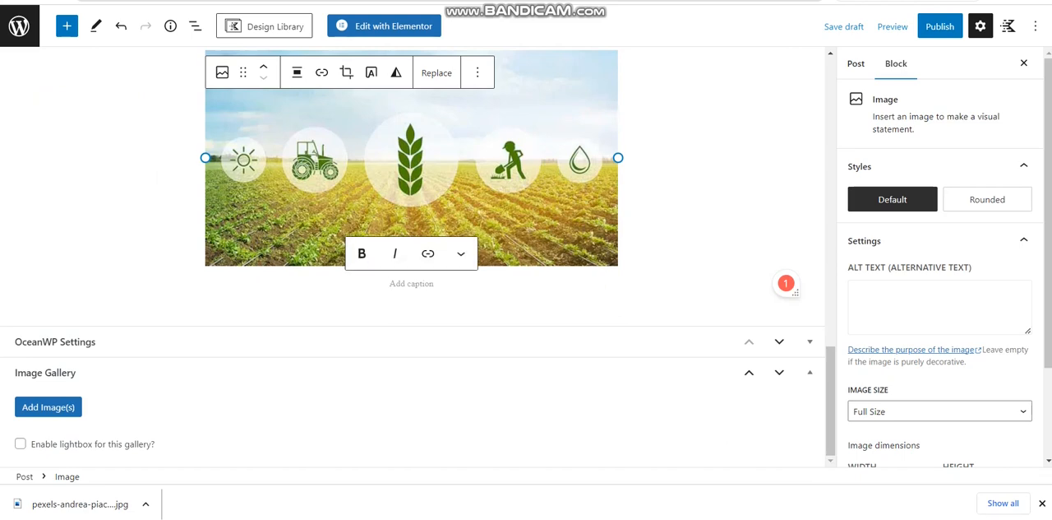
pyautogui.click(586, 302)
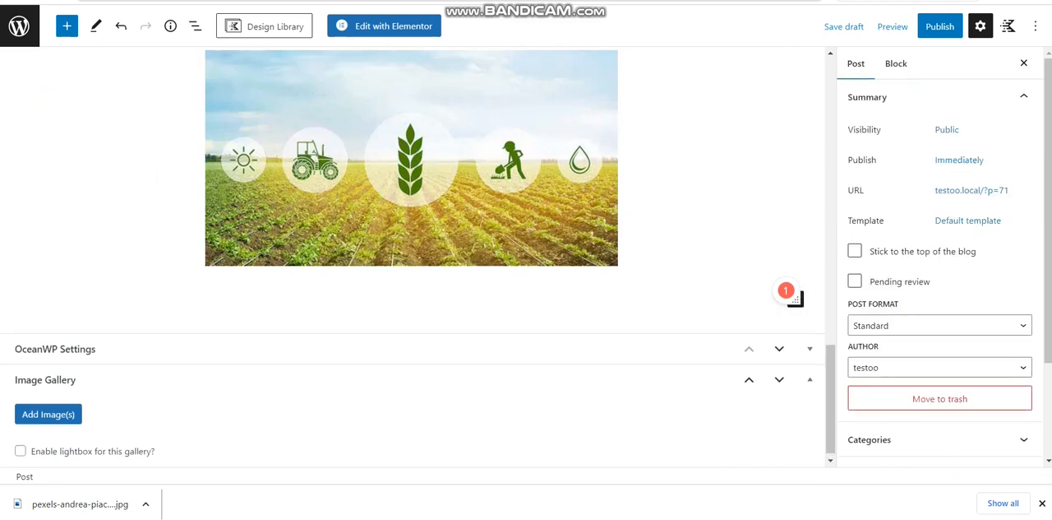
pyautogui.click(578, 306)
pyautogui.write('According to a 2019 research by the Pakistan Academy of Sciences, Islamabad, the minimum per capita household water demand is 50 litres, whereas 2,600 to 5,300 litres of water is required to grow food for one person per day. As a result, food security is closely connected to water security, as growing food requires 50 to 70 times more water than water utilized for household uses. However, the "Pakistan Council of Research in Water Resources (PCRWR)" issued a warning in 2016 that the country might run out of water by 2025. According to a 2016 "UNDP (United Nations Development Programme)" assessment, the biggest threat that Pakistan confronts today is not terrorism, but water shortage. According to the "International Monetary Fund (IMF)", per capita annual water availability in Pakistan has fallen to 1,017 cubic meters from 5300 cubic meters in 1947, approaching the 1,000 cubic meter shortage threshold. Experts think that providing new solutions to producers and assisting them in attaining successful farming is the best way to deal with the difficulties that today’s agriculture sector faces.')
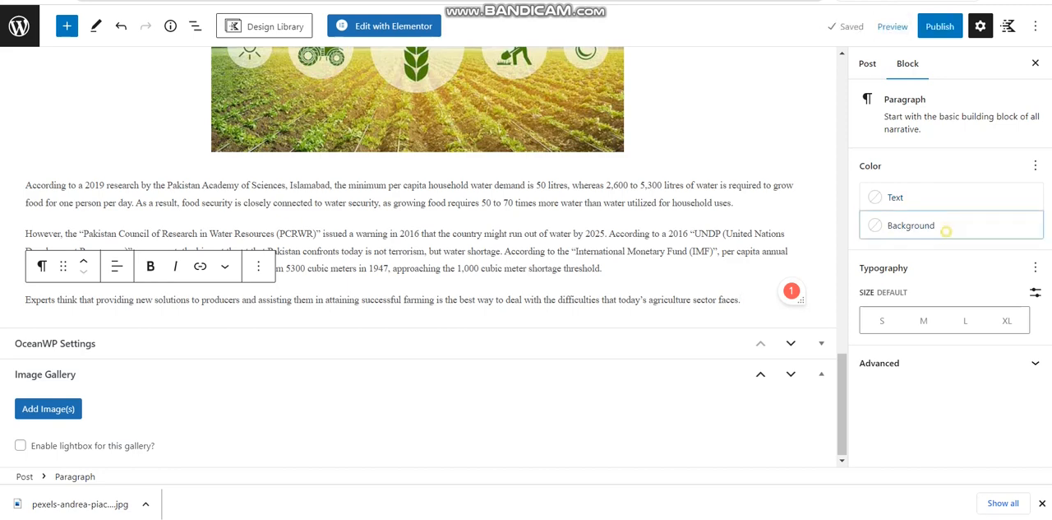
# Try luminous vivid orange, pink and cyan bluish gray as background colors for the last paragraph
pyautogui.click(911, 225)
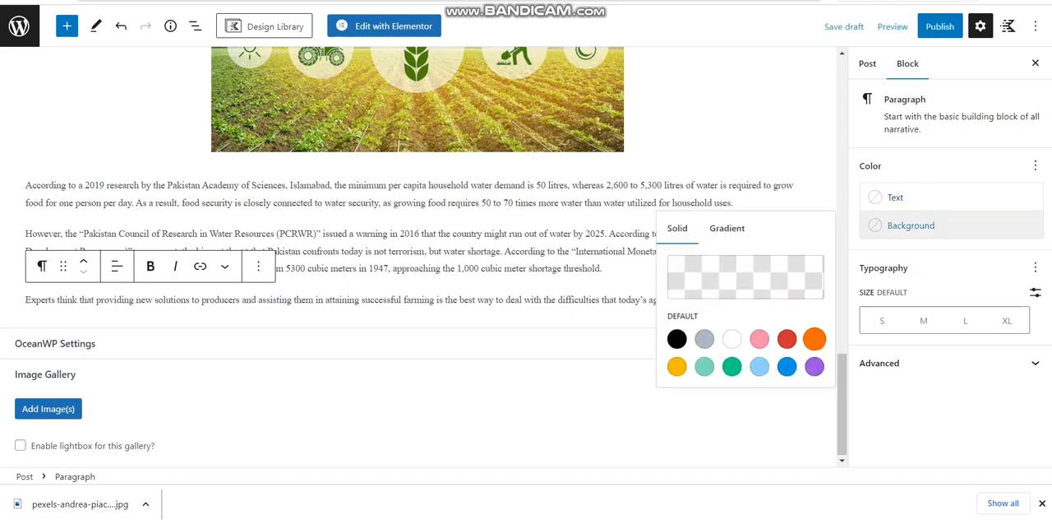
pyautogui.click(814, 339)
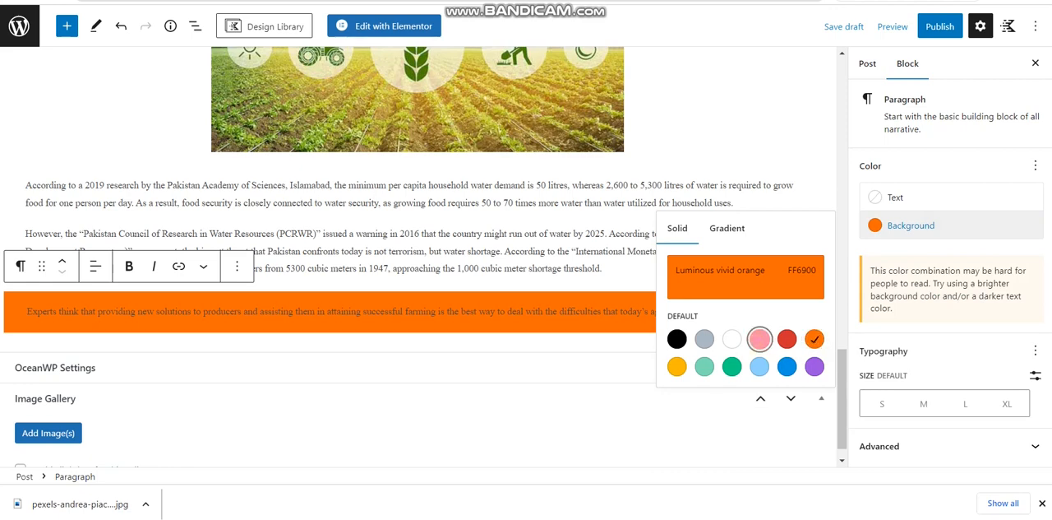
pyautogui.click(759, 339)
pyautogui.click(704, 339)
# Try white as the text color of the last paragraph, then clear it again
pyautogui.click(895, 197)
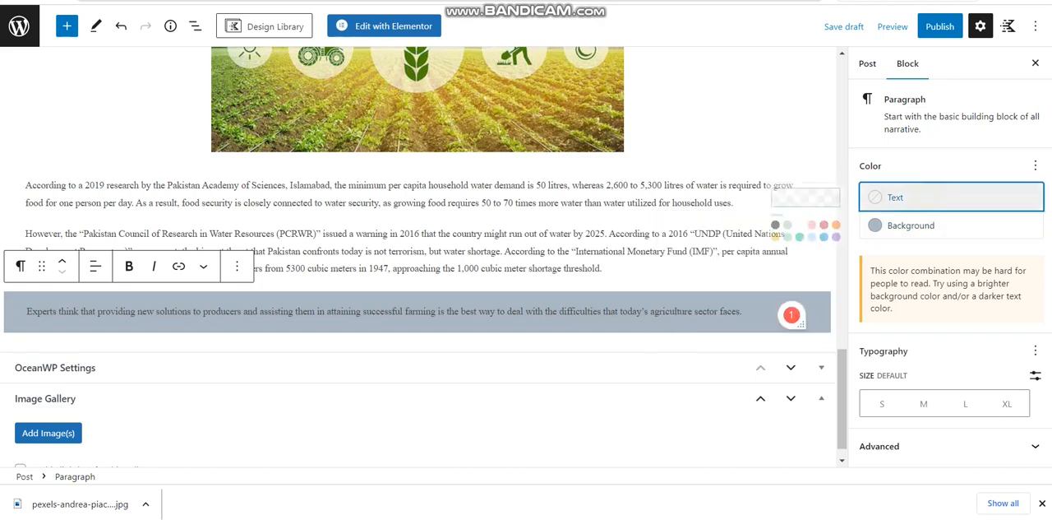
pyautogui.click(783, 206)
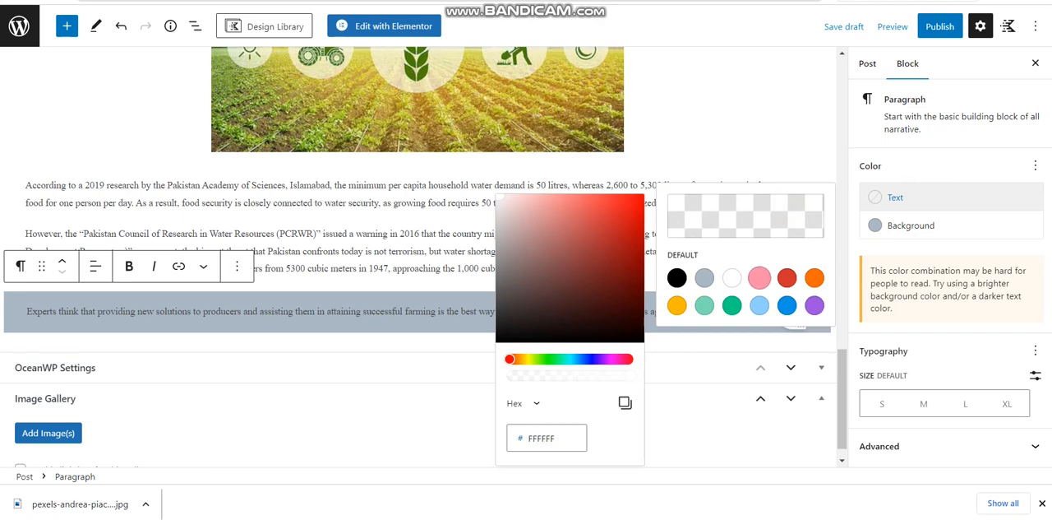
pyautogui.click(731, 278)
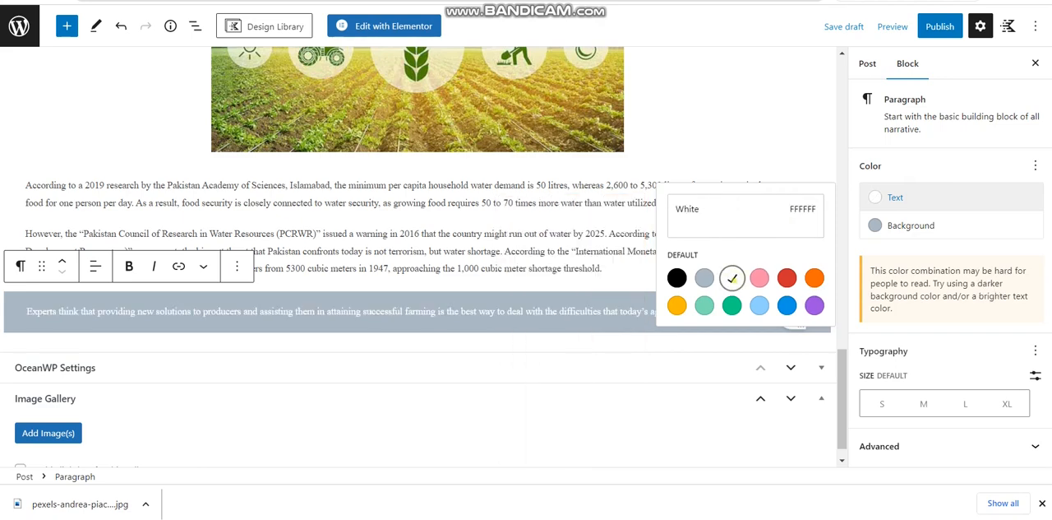
pyautogui.click(732, 278)
# Set the last paragraph's background color to white (FFFFFF)
pyautogui.click(911, 225)
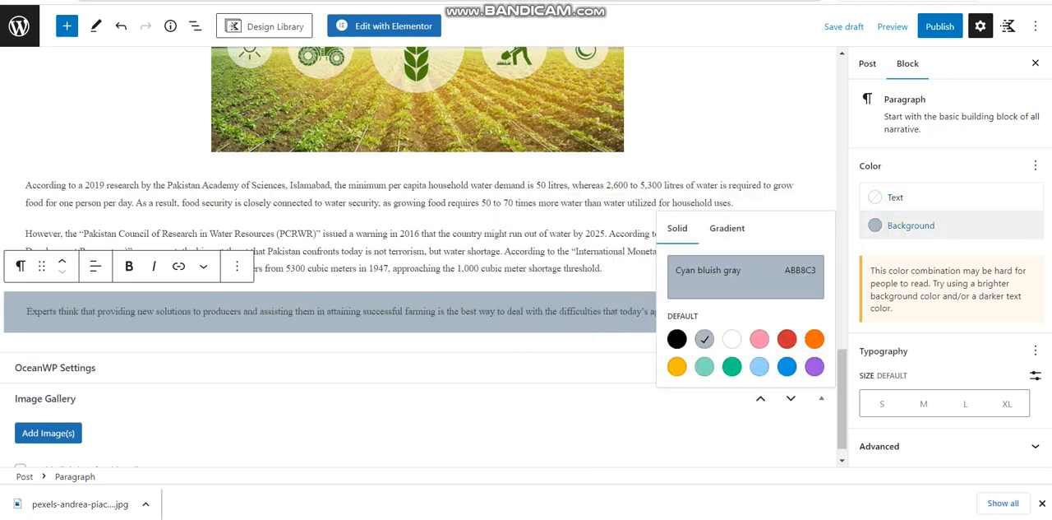
pyautogui.click(746, 277)
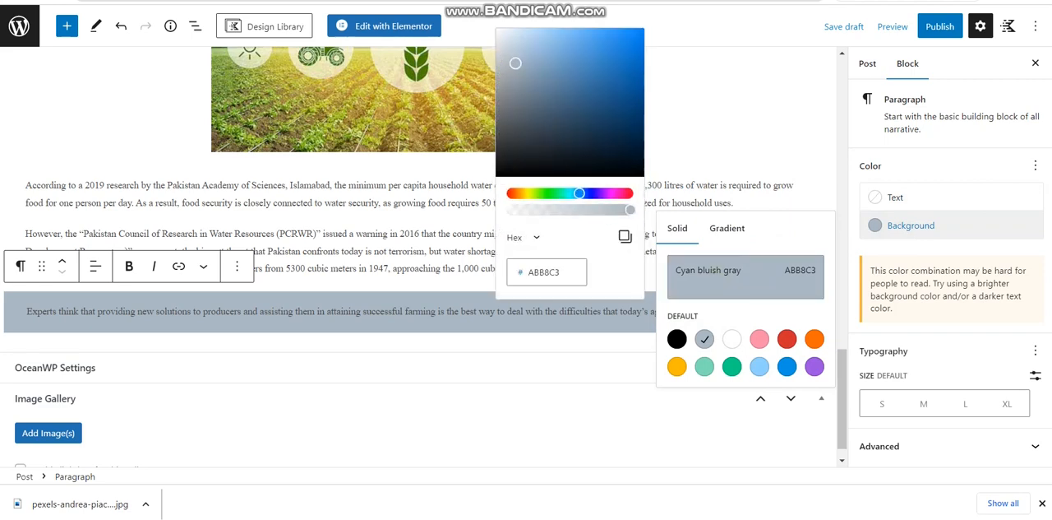
pyautogui.click(732, 338)
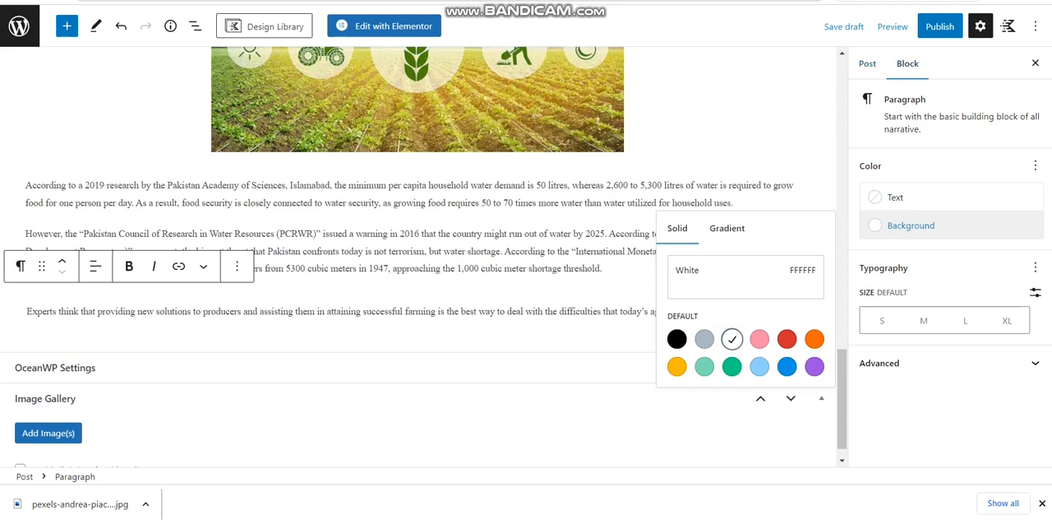
# Check the available author choices in the post's settings
pyautogui.click(867, 63)
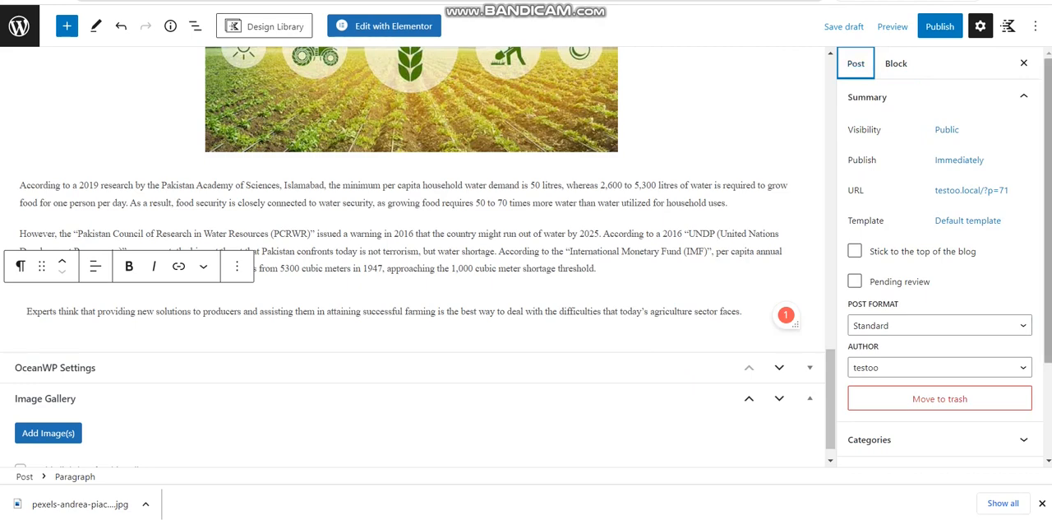
pyautogui.scroll(-3, 940, 247)
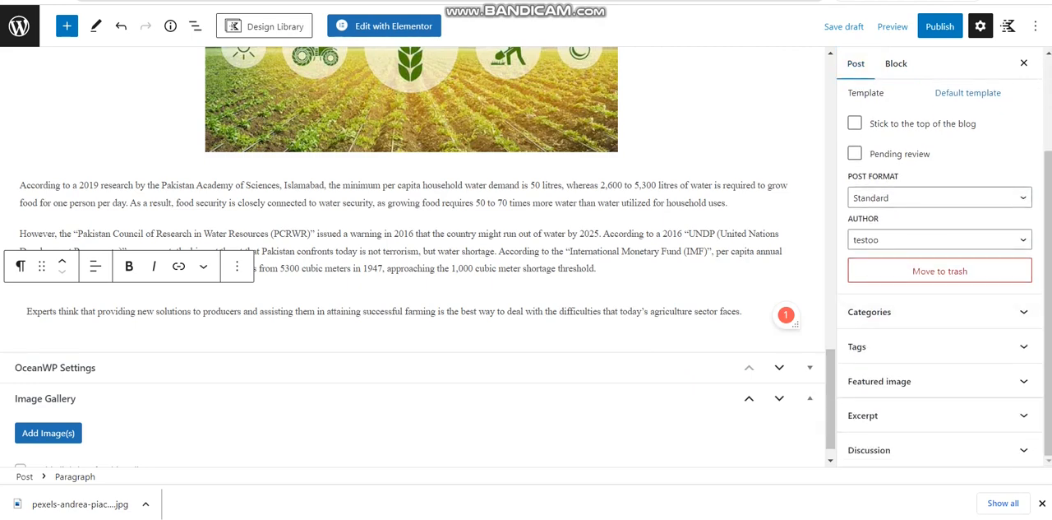
pyautogui.click(953, 239)
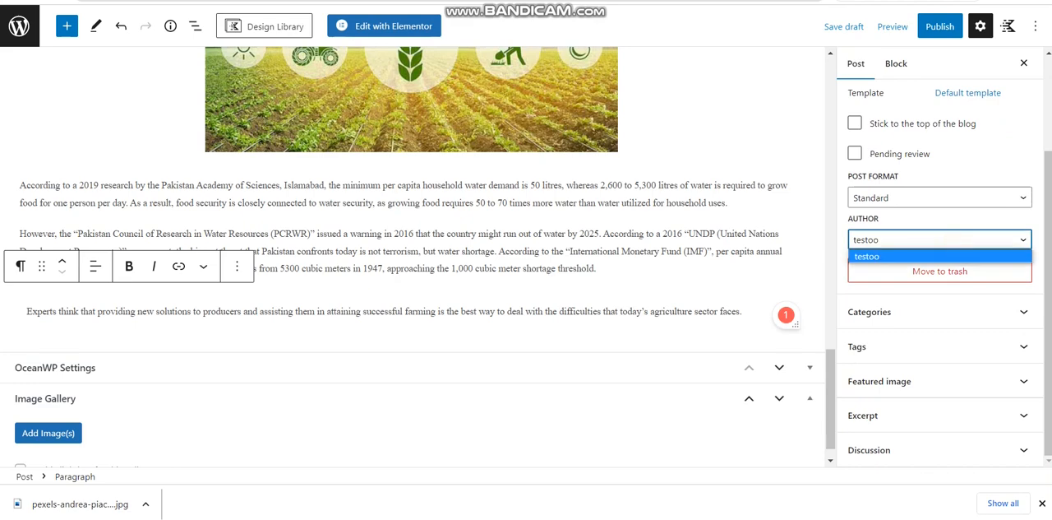
pyautogui.click(951, 238)
pyautogui.click(952, 238)
pyautogui.click(954, 239)
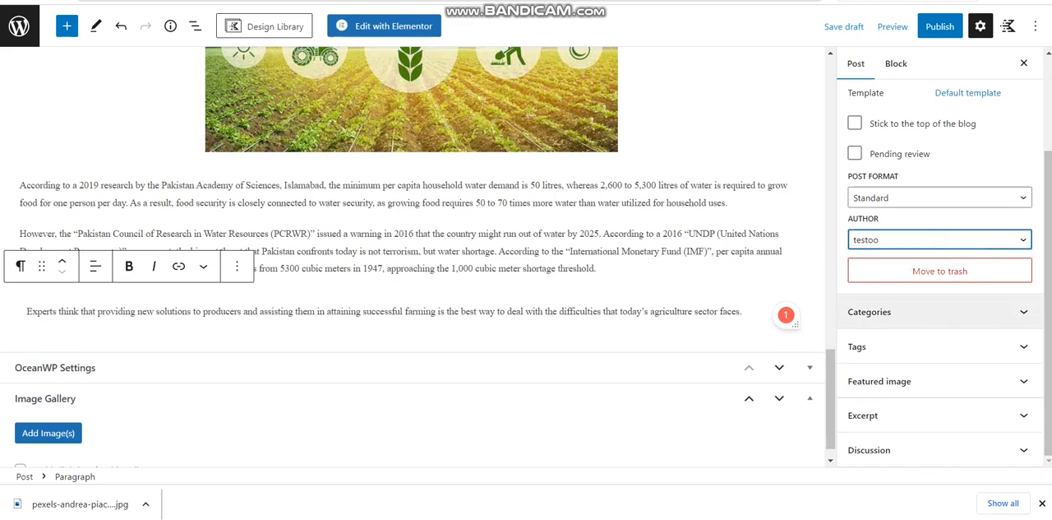
# Expand the post's category and tag settings and add the tag "Agirculture"
pyautogui.click(940, 311)
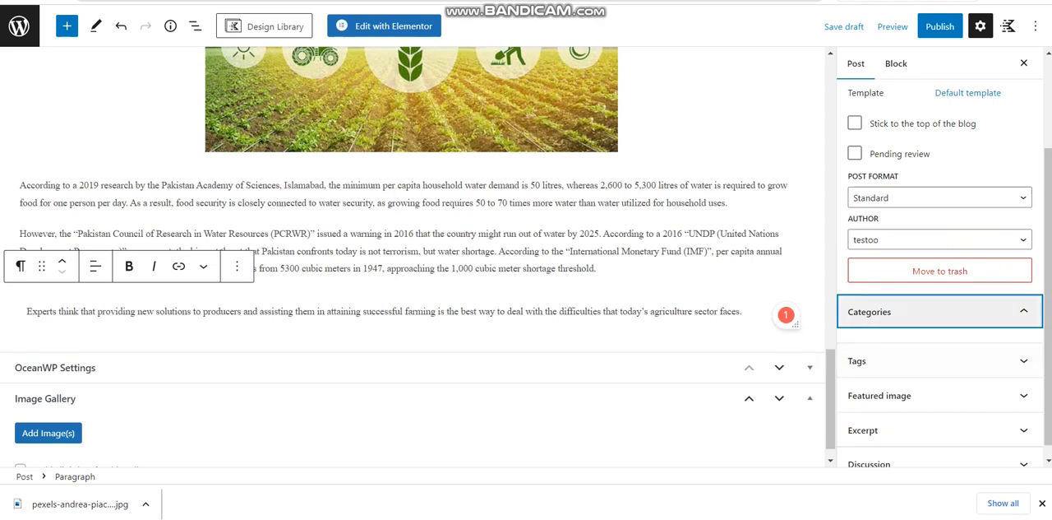
pyautogui.click(1004, 311)
pyautogui.click(1017, 360)
pyautogui.click(979, 413)
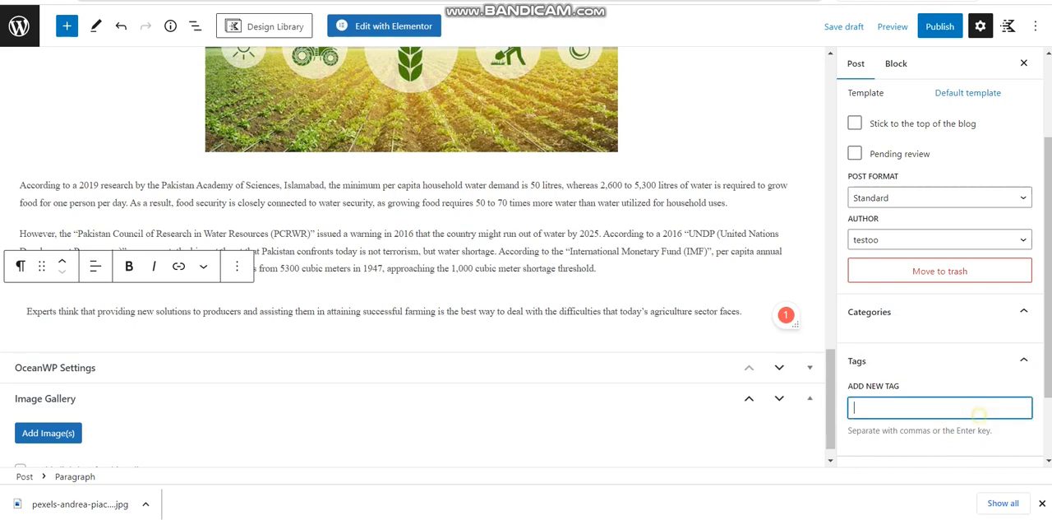
pyautogui.write('Agircultu')
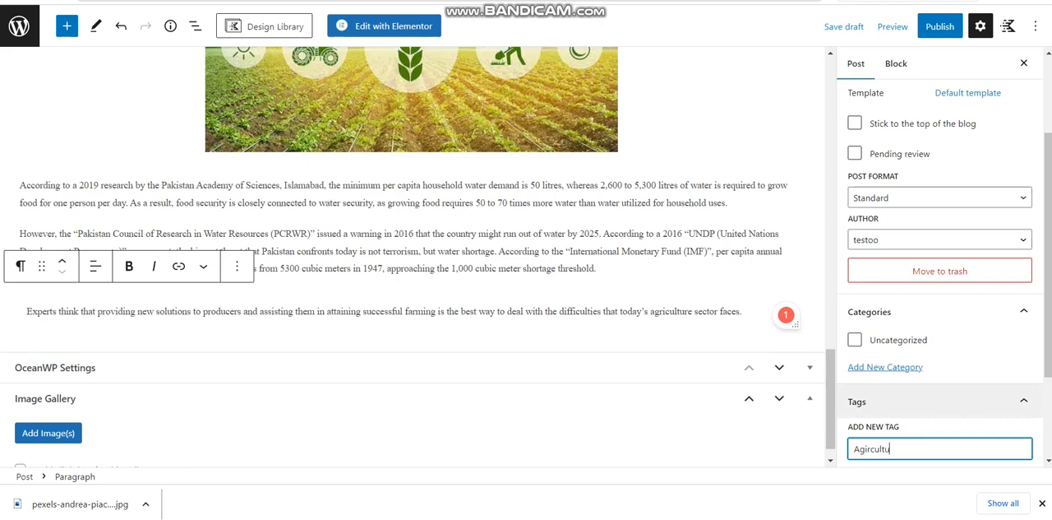
pyautogui.write('re')
pyautogui.press('Return')
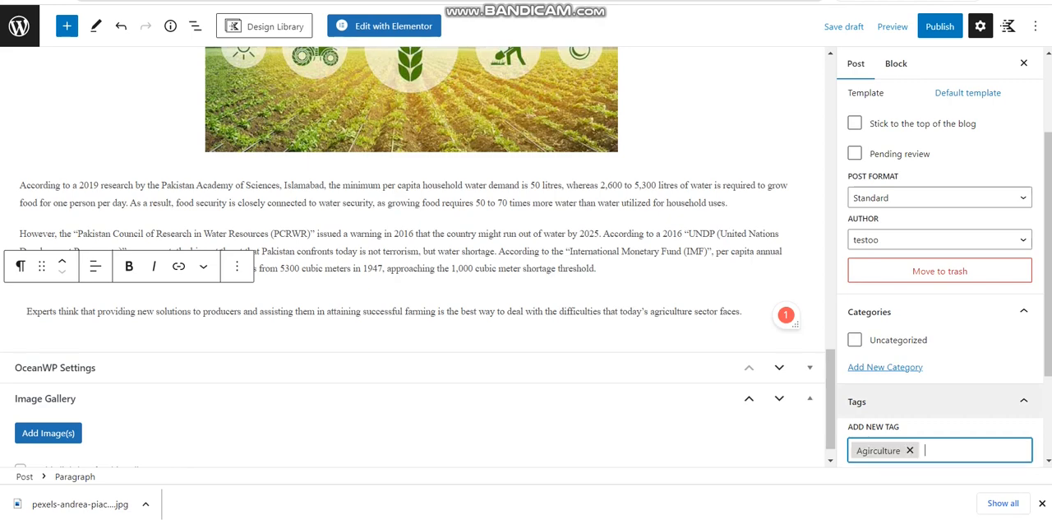
# Add the tags "Pakistan" and "Agriculture in Pakistan" to the post
pyautogui.write('Pakistan')
pyautogui.press('Return')
pyautogui.write('Agricultu')
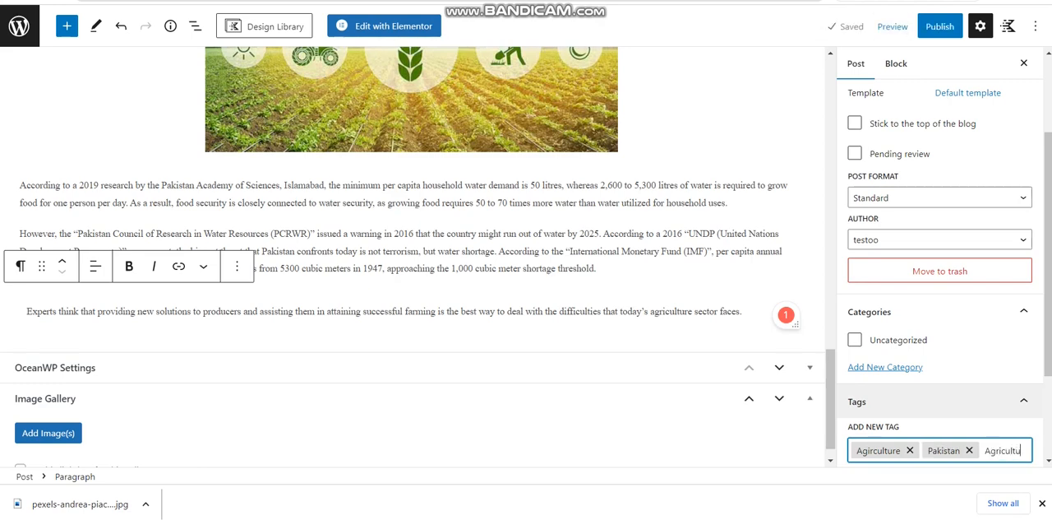
pyautogui.write('re in Pakistan')
pyautogui.press('Return')
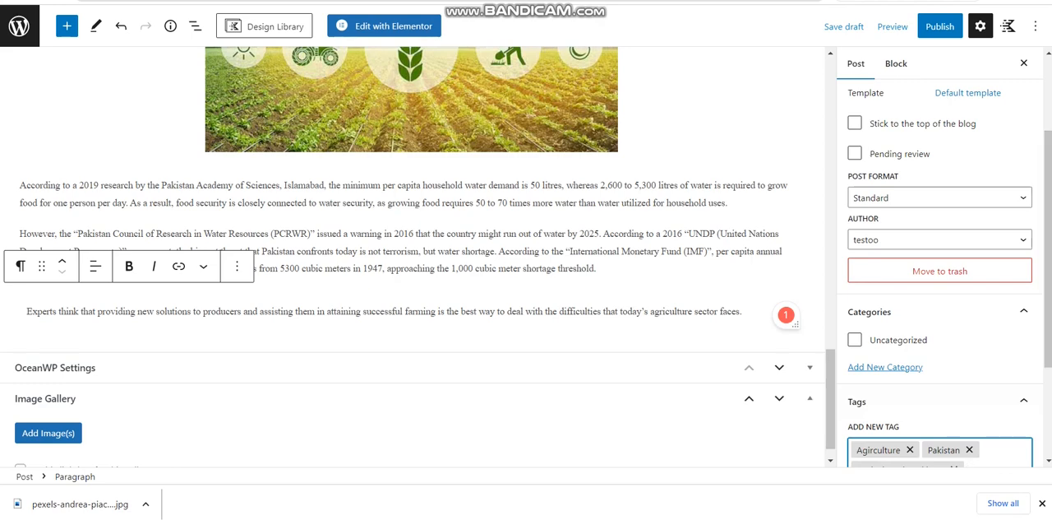
# Create a new category named "Agriculture" for the post, without a parent category
pyautogui.click(885, 367)
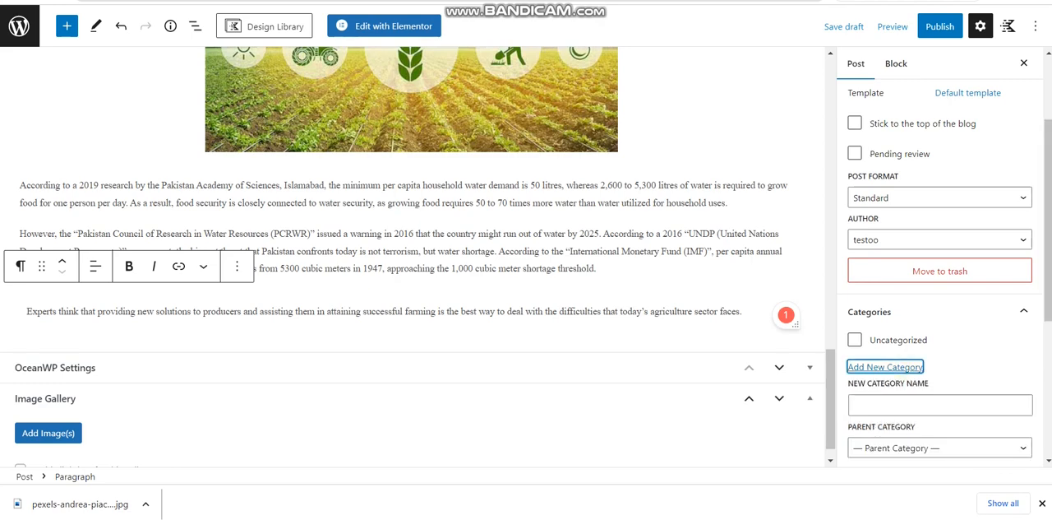
pyautogui.click(904, 405)
pyautogui.write('A')
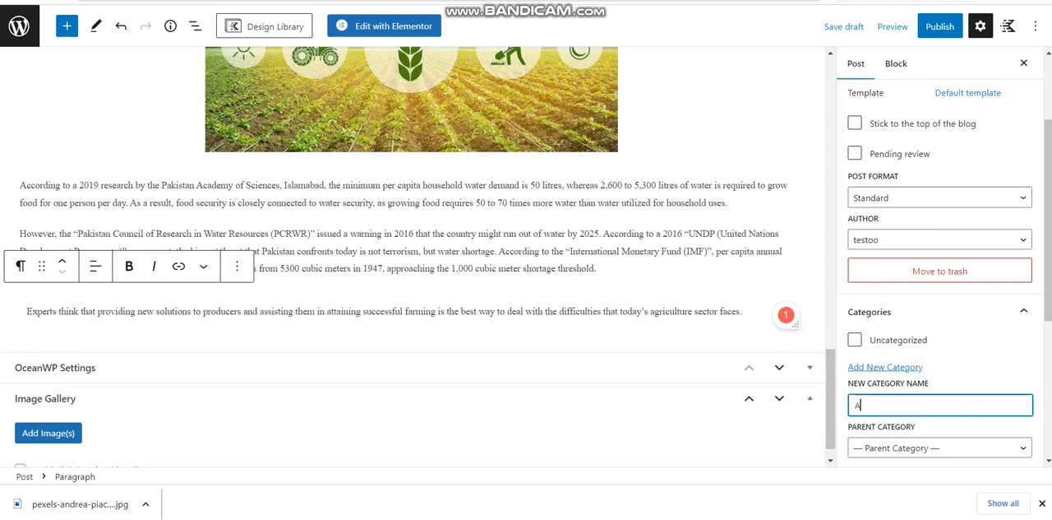
pyautogui.write('griculture')
pyautogui.press('Return')
# Set the green crop field picture from the Media Library as the post's featured image
pyautogui.scroll(-4, 945, 272)
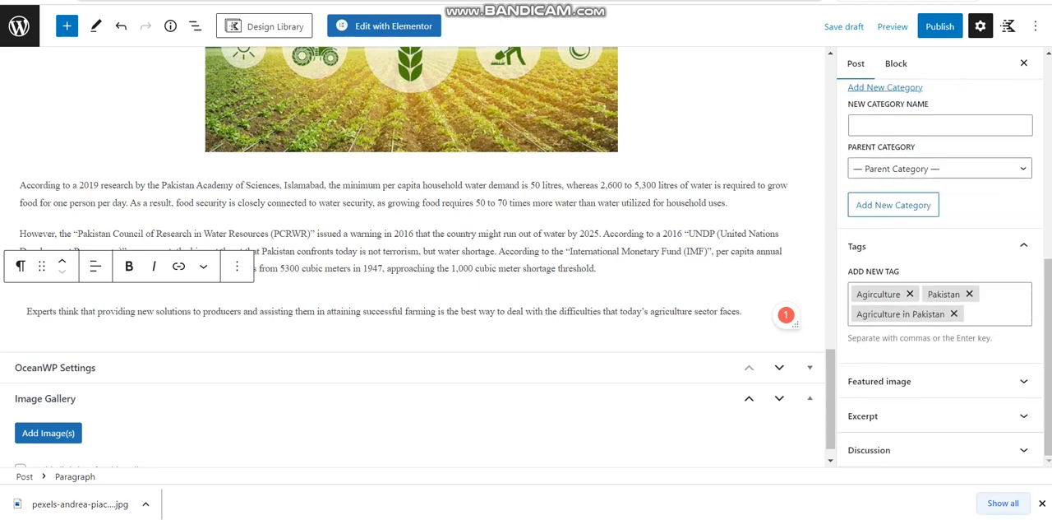
pyautogui.click(899, 381)
pyautogui.click(939, 415)
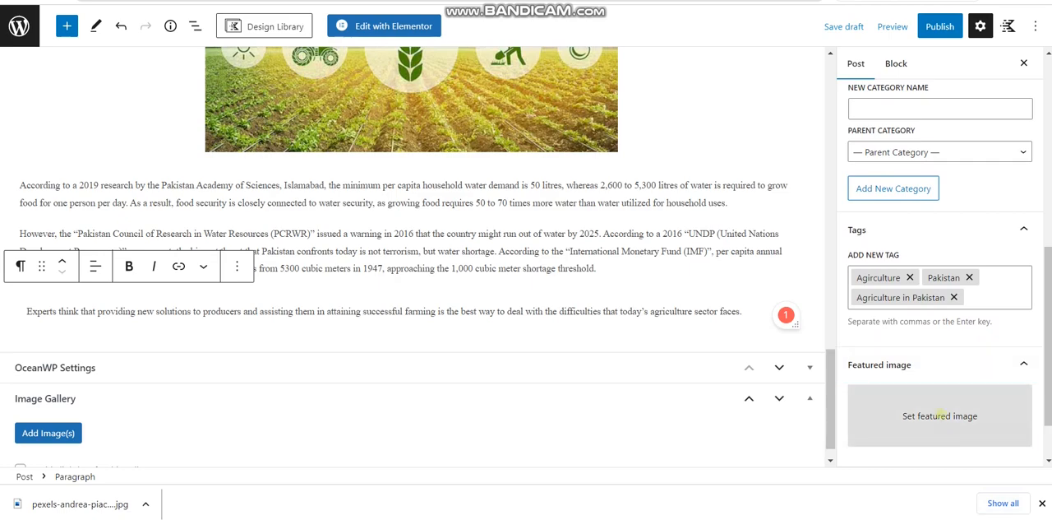
pyautogui.click(172, 184)
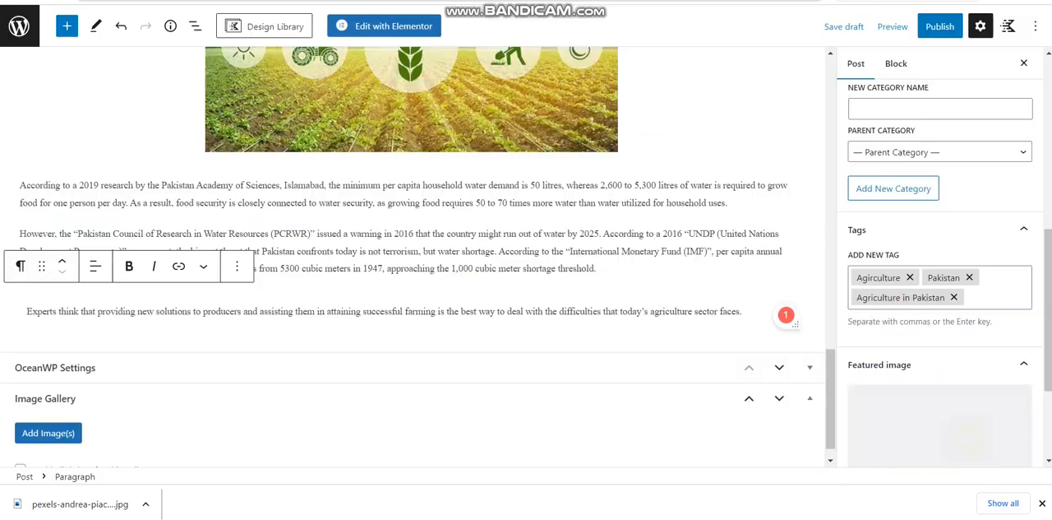
pyautogui.click(977, 443)
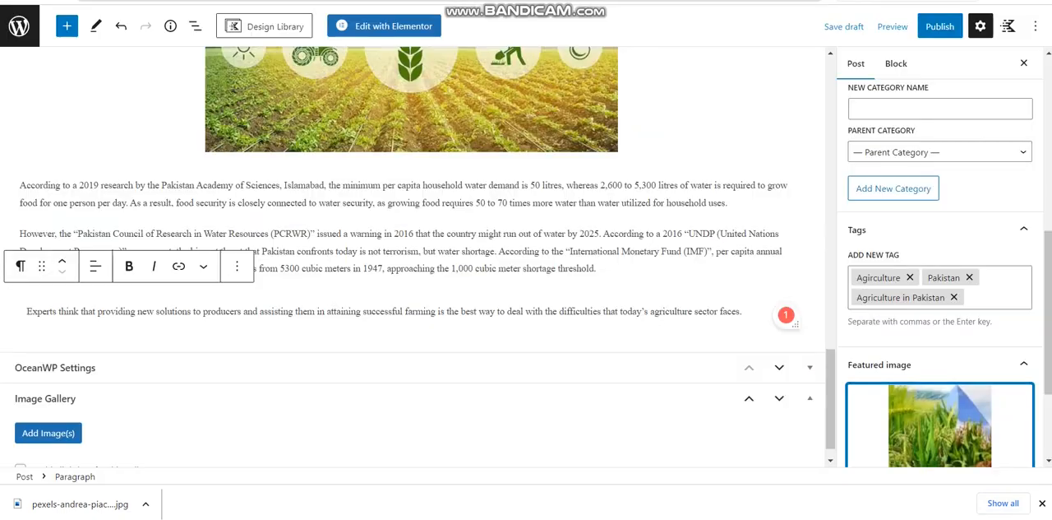
# Check the post's excerpt and discussion settings
pyautogui.moveTo(1049, 337); pyautogui.dragTo(1048, 403)
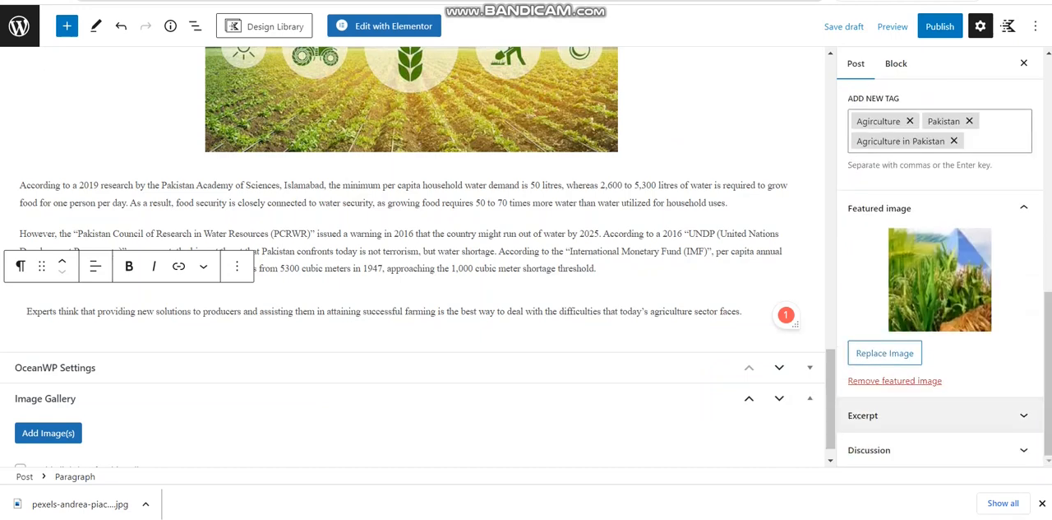
pyautogui.click(1023, 415)
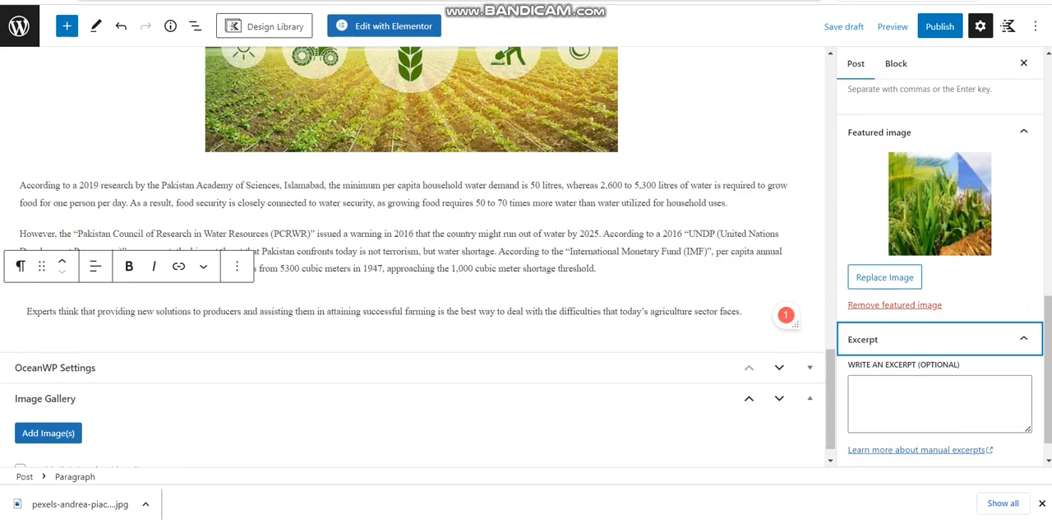
pyautogui.click(1023, 338)
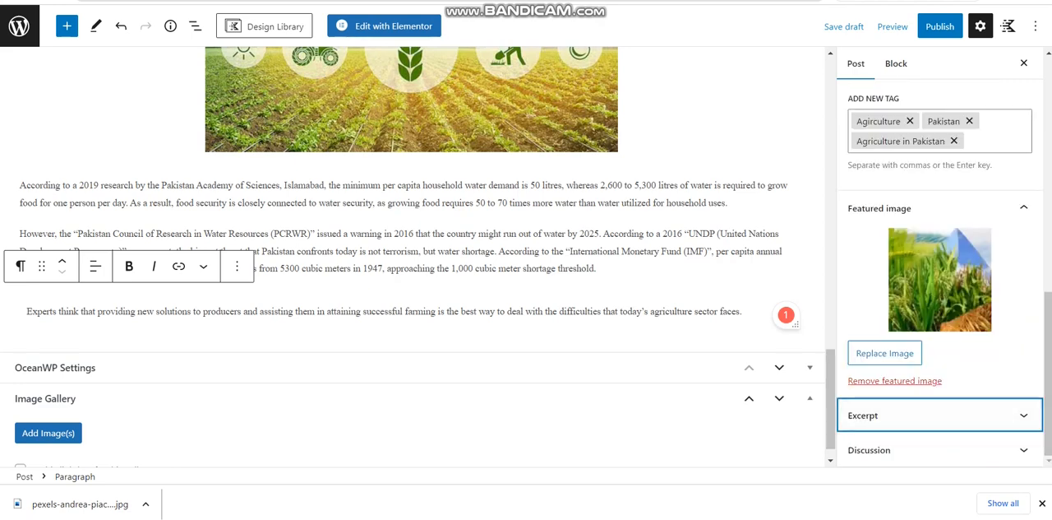
pyautogui.click(937, 451)
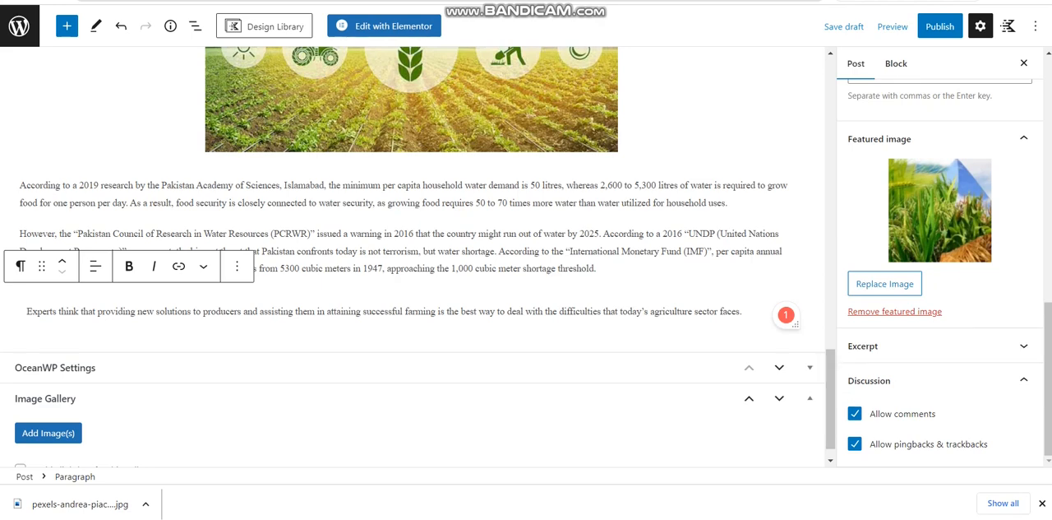
# Publish the agriculture post and confirm the pre-publish check
pyautogui.click(944, 27)
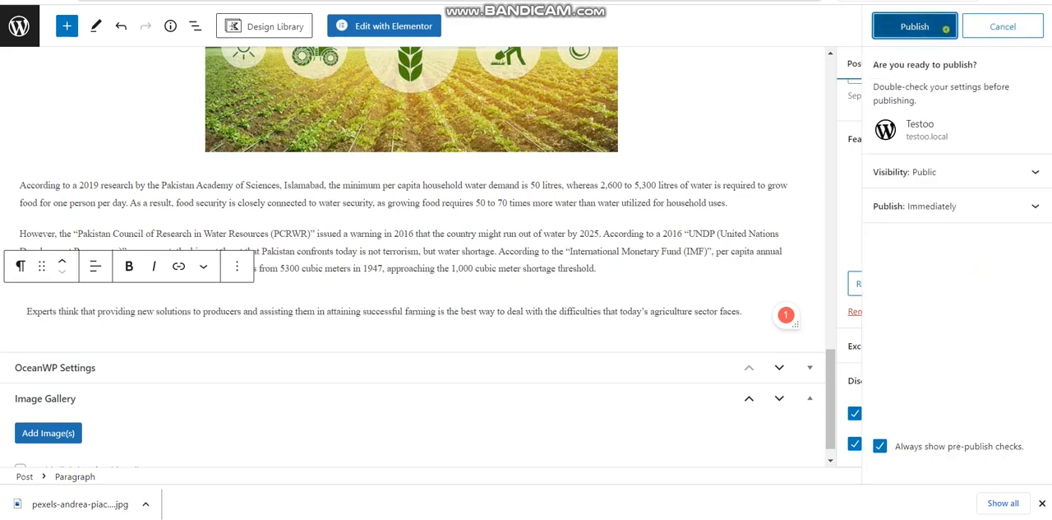
pyautogui.click(945, 27)
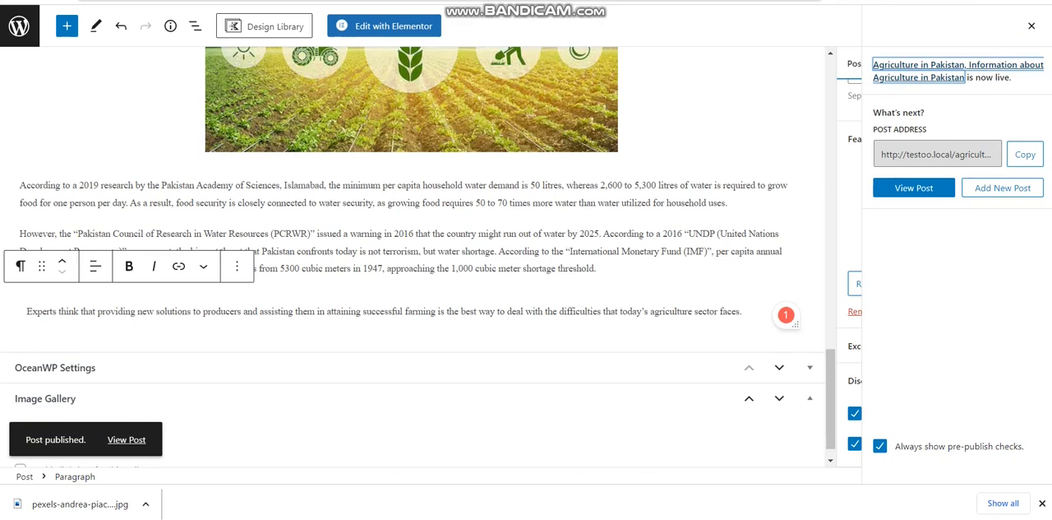
# Return to the posts list, look over the published agriculture post's entry, and start a new post
pyautogui.click(1032, 27)
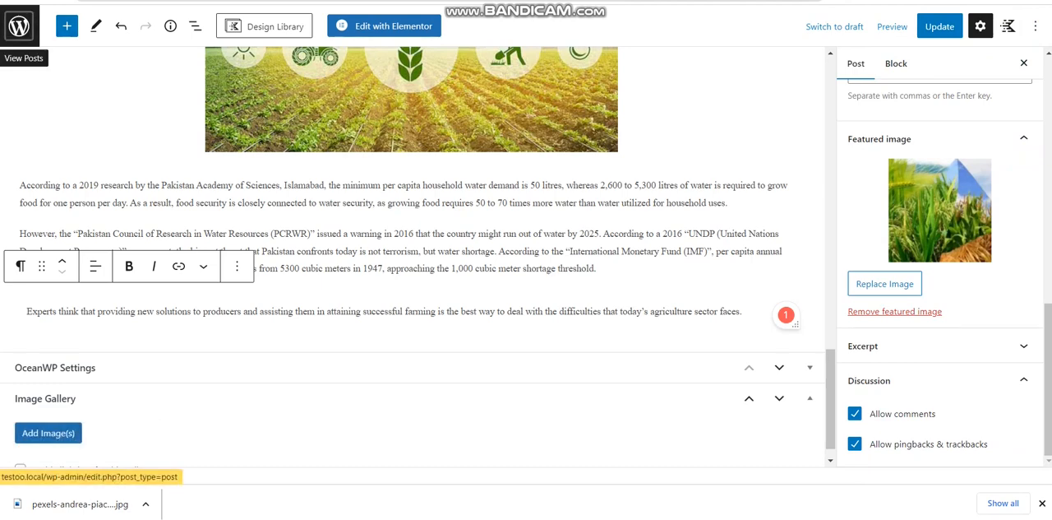
pyautogui.click(19, 26)
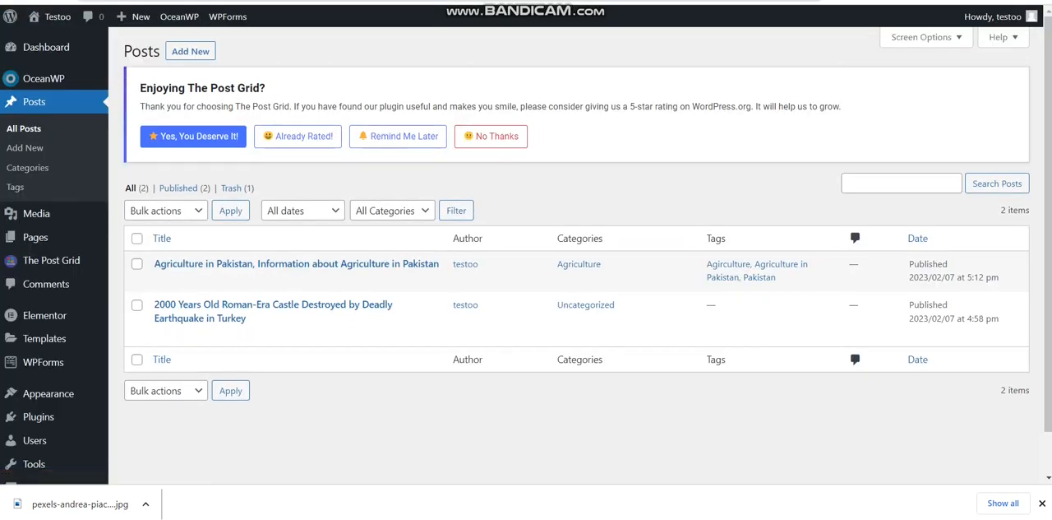
pyautogui.doubleClick(716, 238)
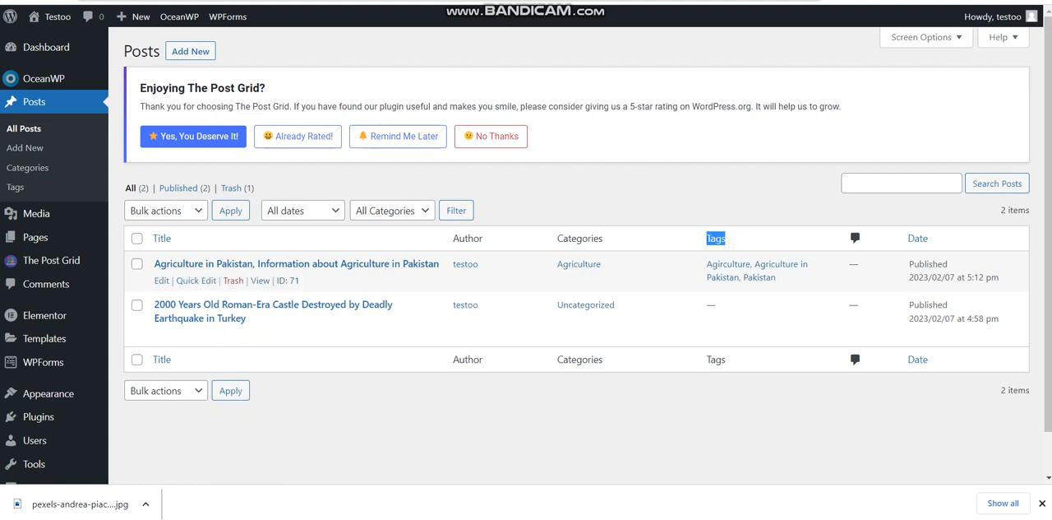
pyautogui.moveTo(603, 238); pyautogui.dragTo(559, 264)
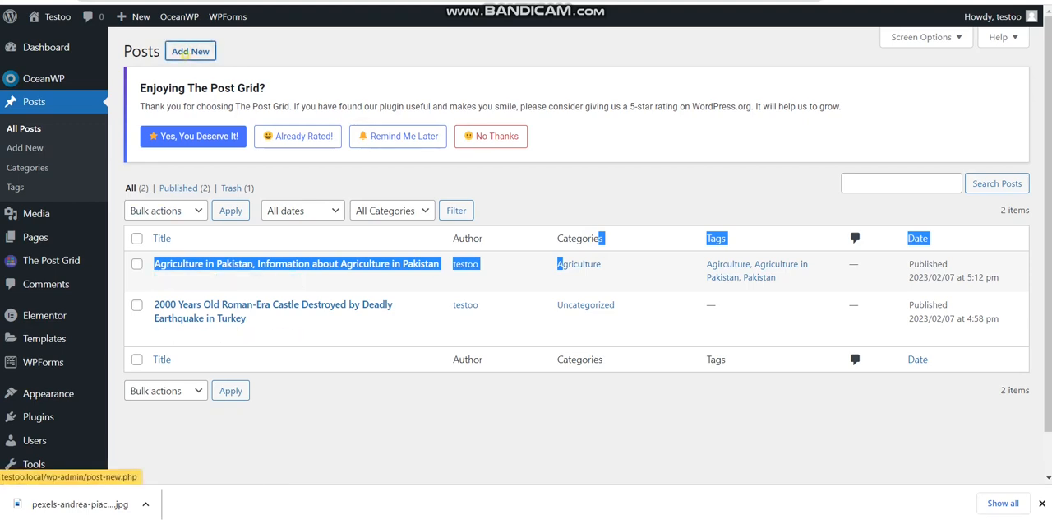
pyautogui.click(190, 51)
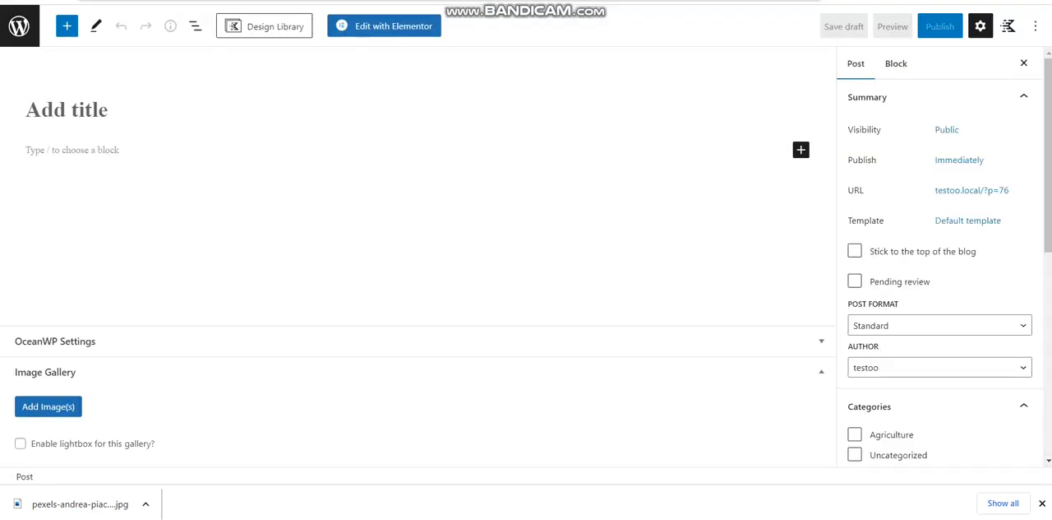
# Title the new post "Amazon Changes Policy in 2023"
pyautogui.write('A')
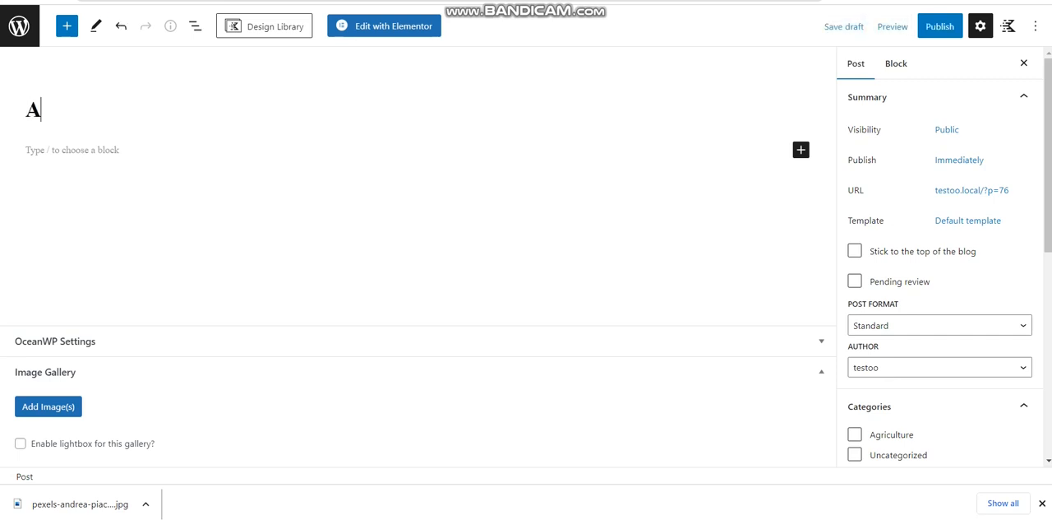
pyautogui.write('mazon CHan=')
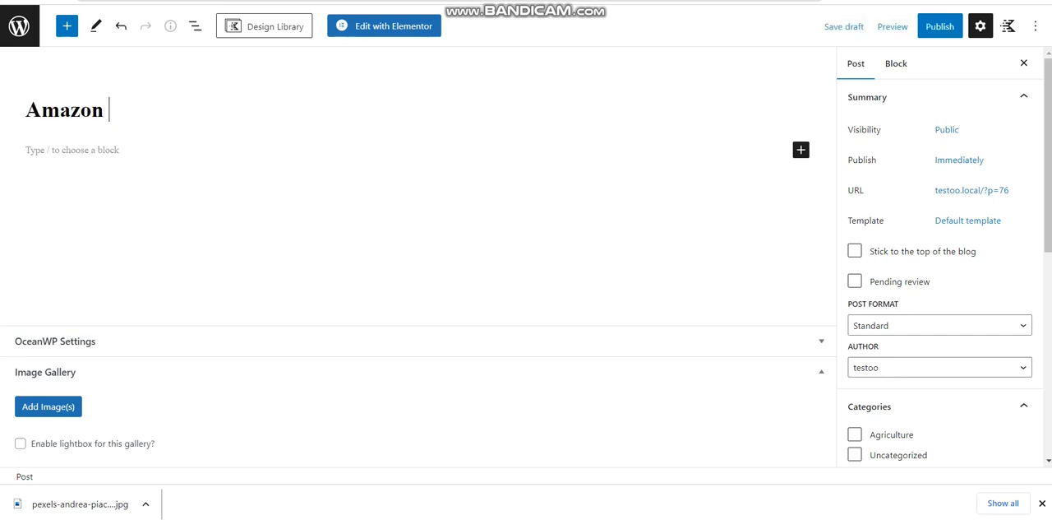
pyautogui.press('BackSpace')
pyautogui.press('BackSpace')
pyautogui.press('BackSpace')
pyautogui.press('BackSpace')
pyautogui.write('hanged')
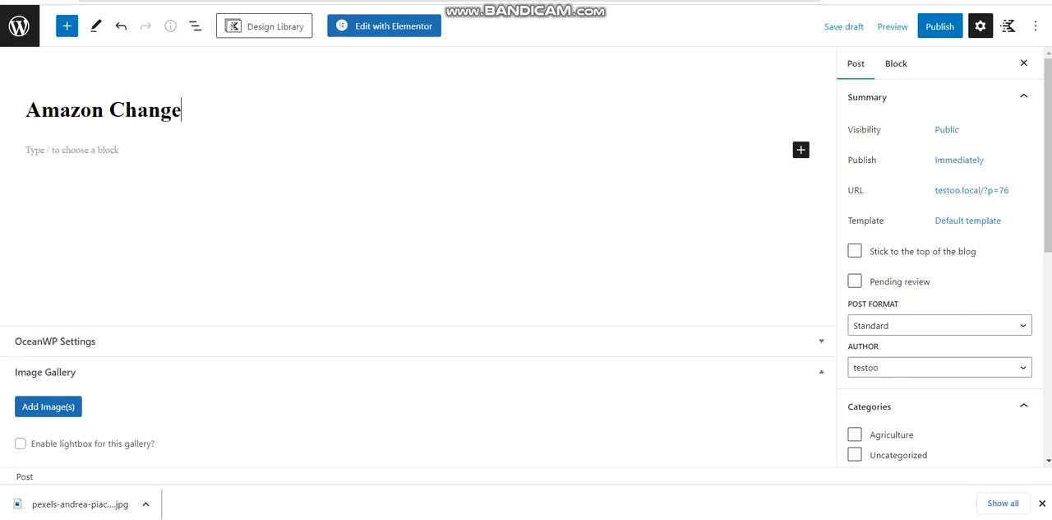
pyautogui.press('BackSpace')
pyautogui.press('BackSpace')
pyautogui.write('s Policy ')
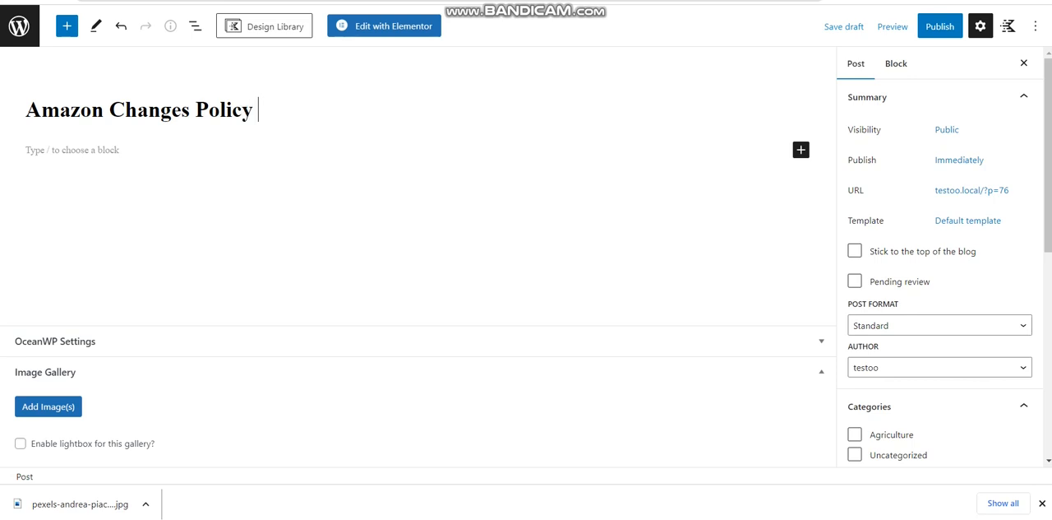
pyautogui.write('in 2023')
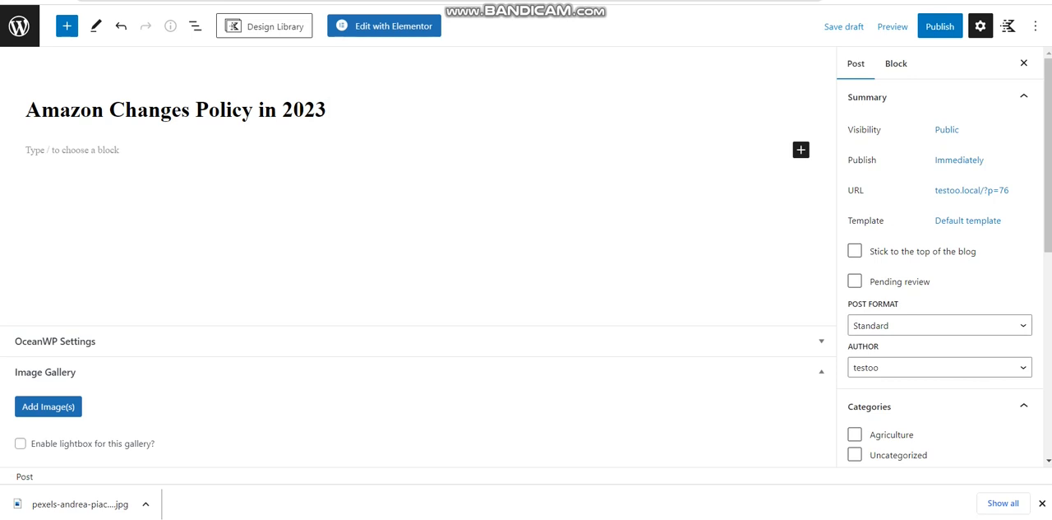
# Switch to the EcommerceBytes article on Amazon's 2023 selling fees, dismiss the newsletter sign-up, and copy the article's full body text
pyautogui.hotkey('ctrl', 'Tab')
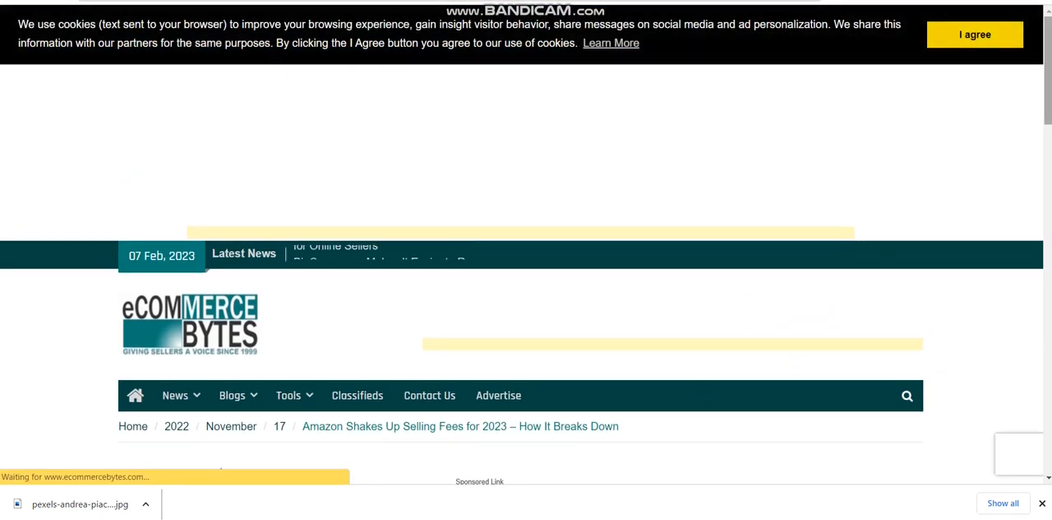
pyautogui.scroll(-7, 526, 247)
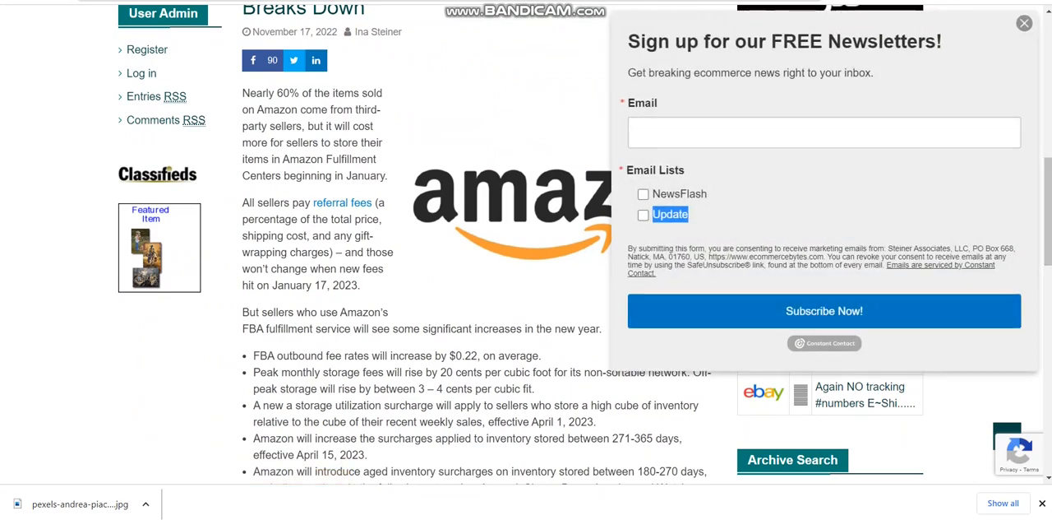
pyautogui.click(1024, 23)
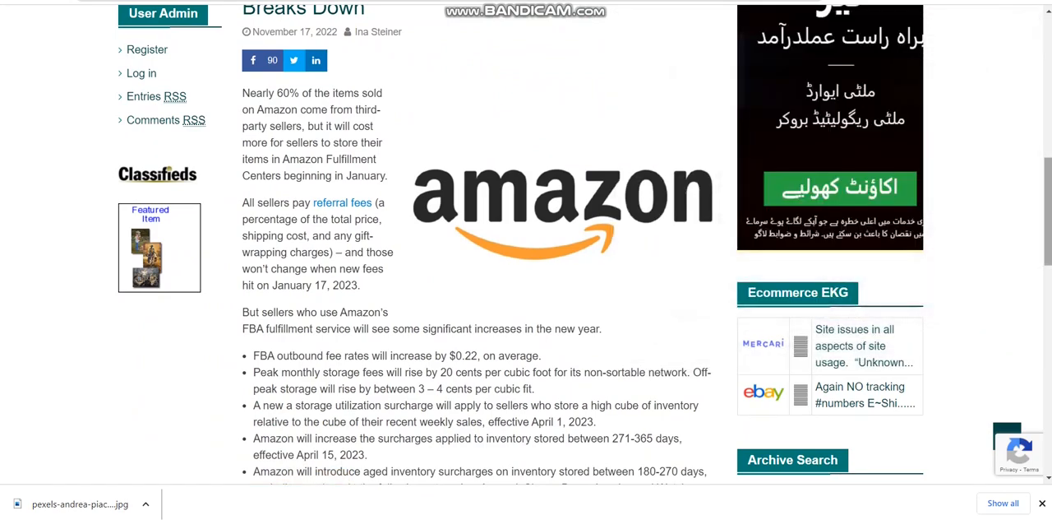
pyautogui.scroll(-10, 526, 247)
pyautogui.scroll(-2, 526, 247)
pyautogui.scroll(11, 526, 246)
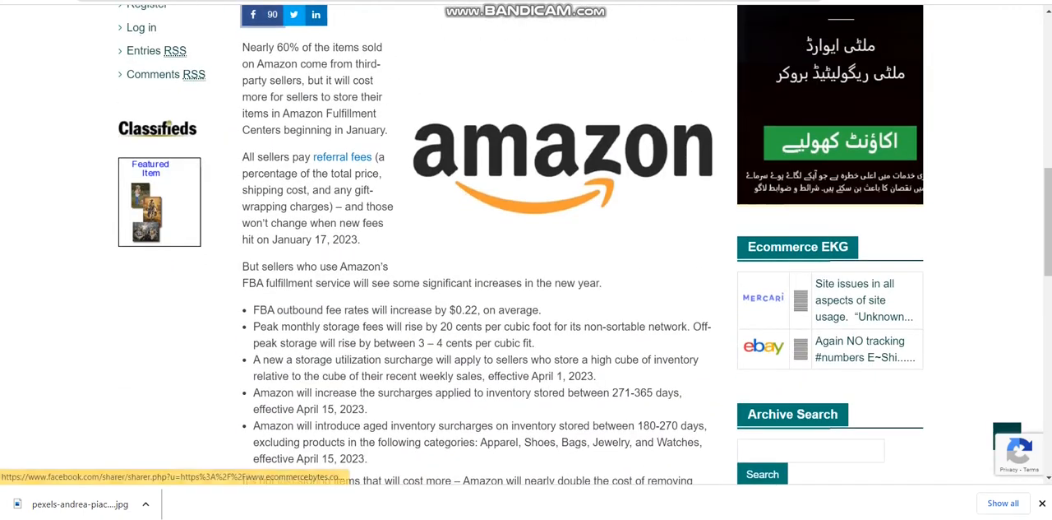
pyautogui.moveTo(242, 47); pyautogui.dragTo(374, 251)
pyautogui.scroll(-10, 372, 458)
pyautogui.rightClick(375, 250)
pyautogui.click(411, 257)
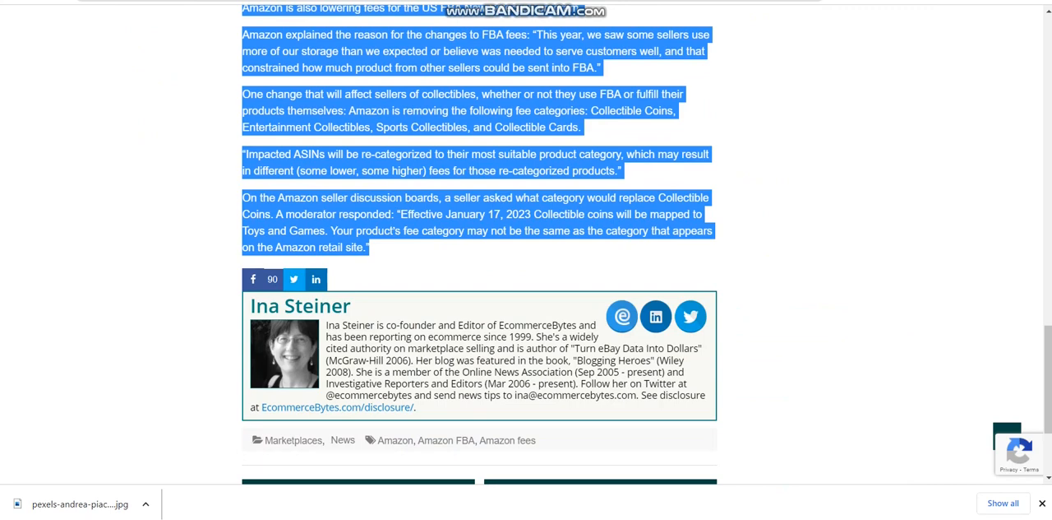
# Start an empty paragraph in the Amazon post's body, and copy the text from the EcommerceBytes article again
pyautogui.hotkey('ctrl', 'Tab')
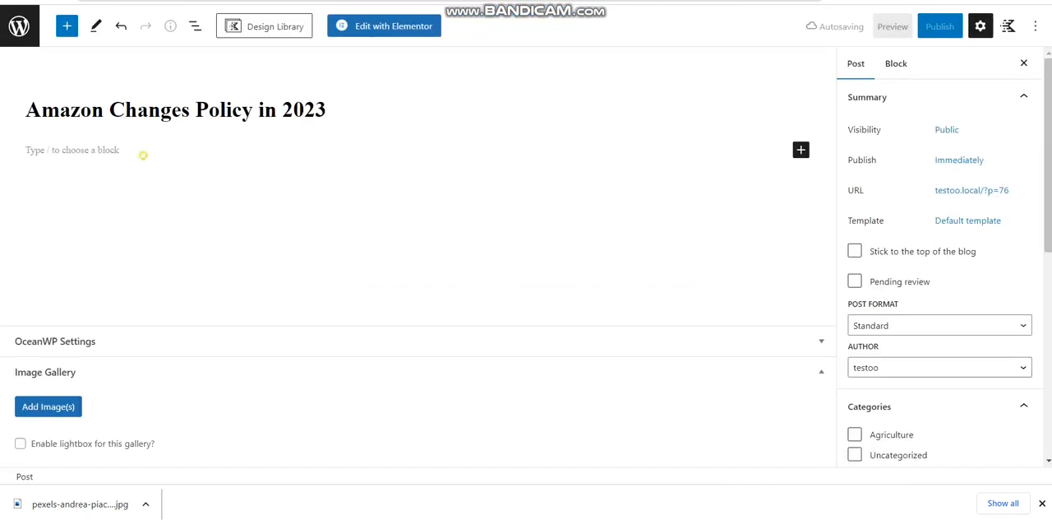
pyautogui.click(144, 154)
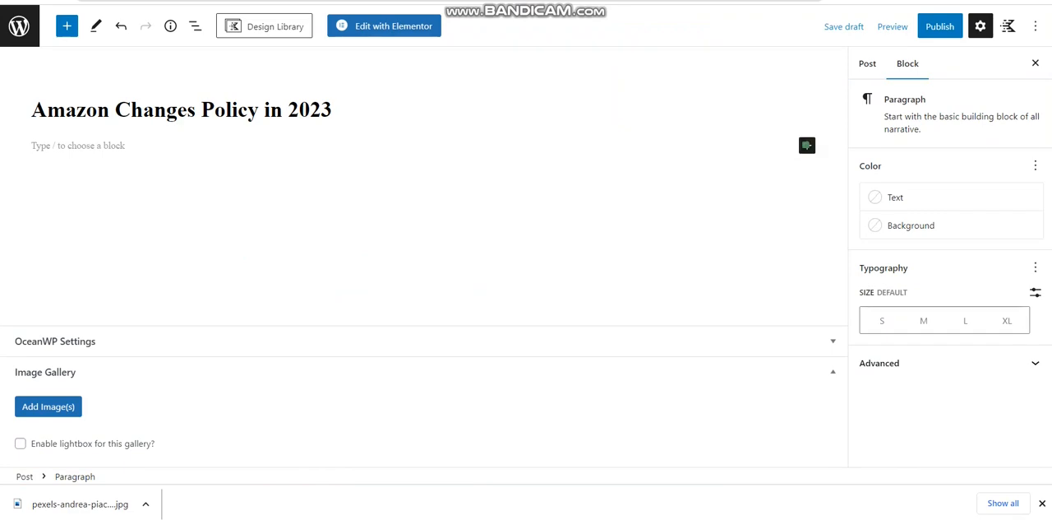
pyautogui.hotkey('ctrl', 'shift', 'Tab')
pyautogui.scroll(5, 477, 247)
pyautogui.rightClick(406, 261)
pyautogui.click(441, 268)
# Save the article's Amazon logo picture as amazon_lg in the Blogs folder inside Downloads
pyautogui.scroll(4, 477, 247)
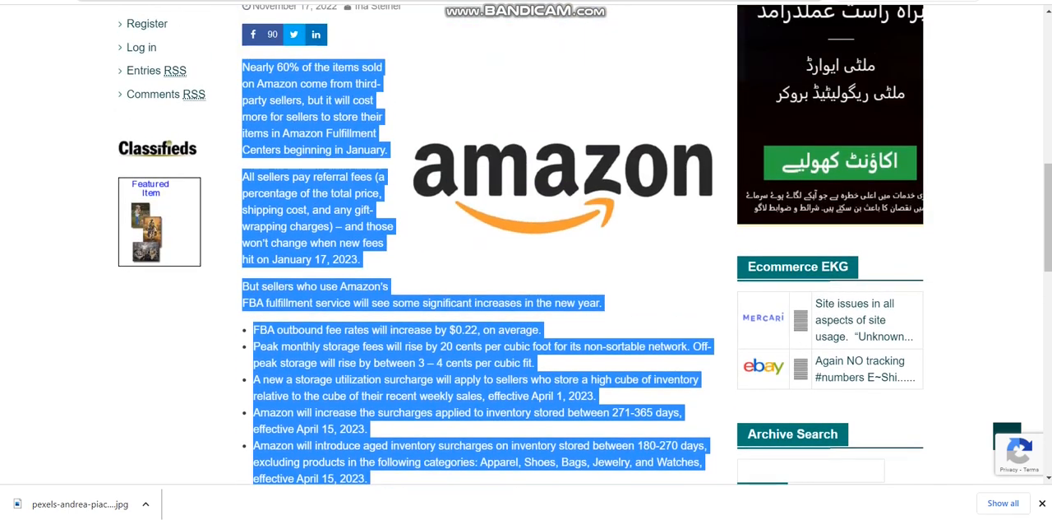
pyautogui.rightClick(483, 219)
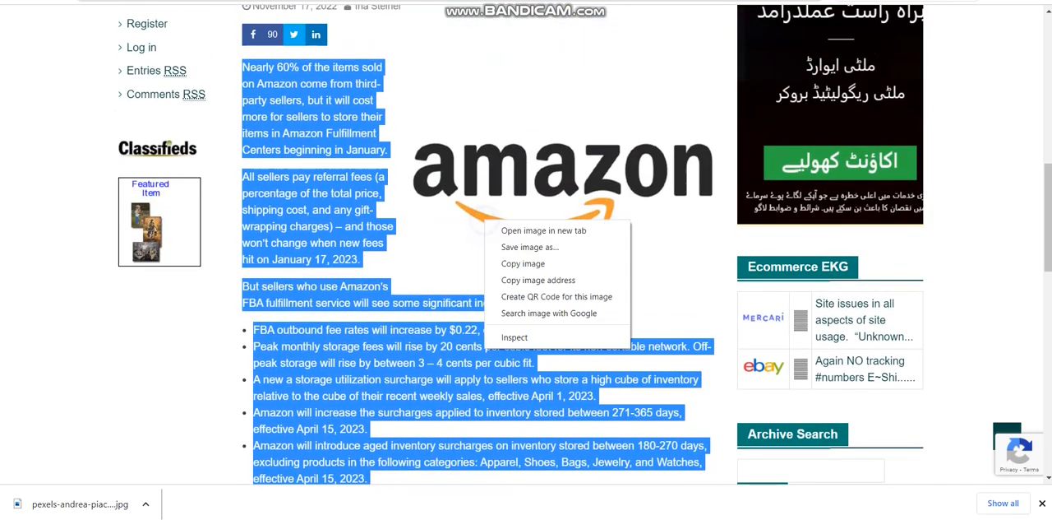
pyautogui.click(505, 245)
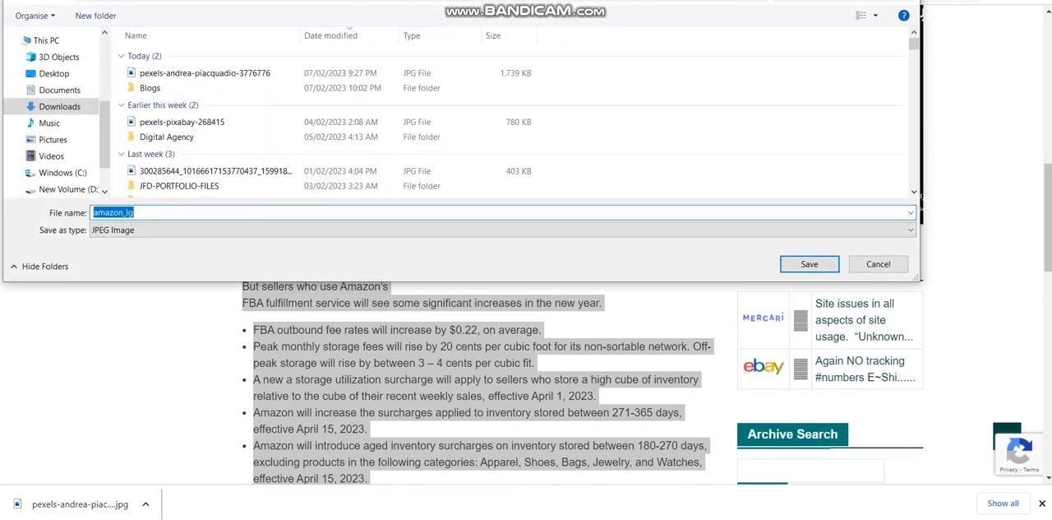
pyautogui.doubleClick(150, 87)
pyautogui.press('Return')
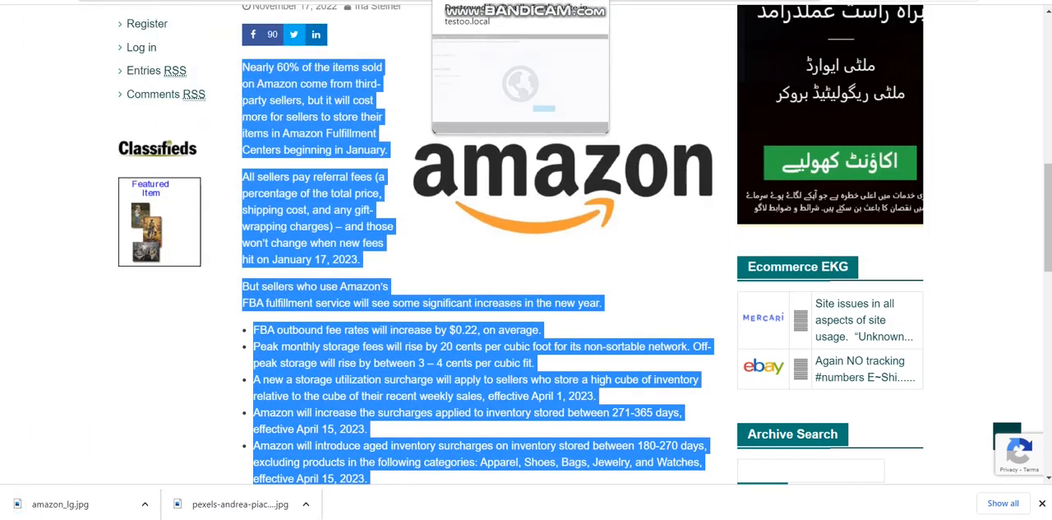
# Add an Image block to the Amazon post and upload the amazon_lg picture into it
pyautogui.click(177, 0)
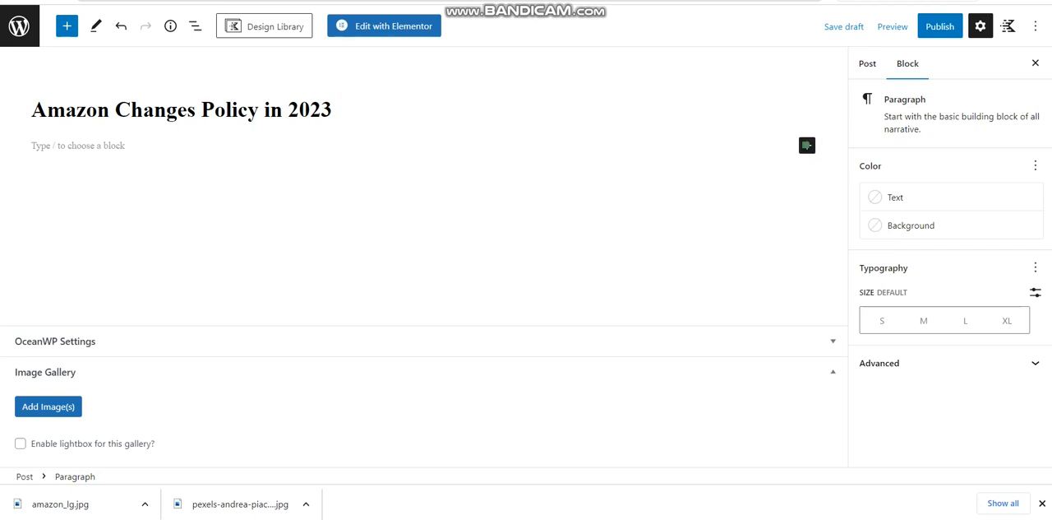
pyautogui.click(807, 145)
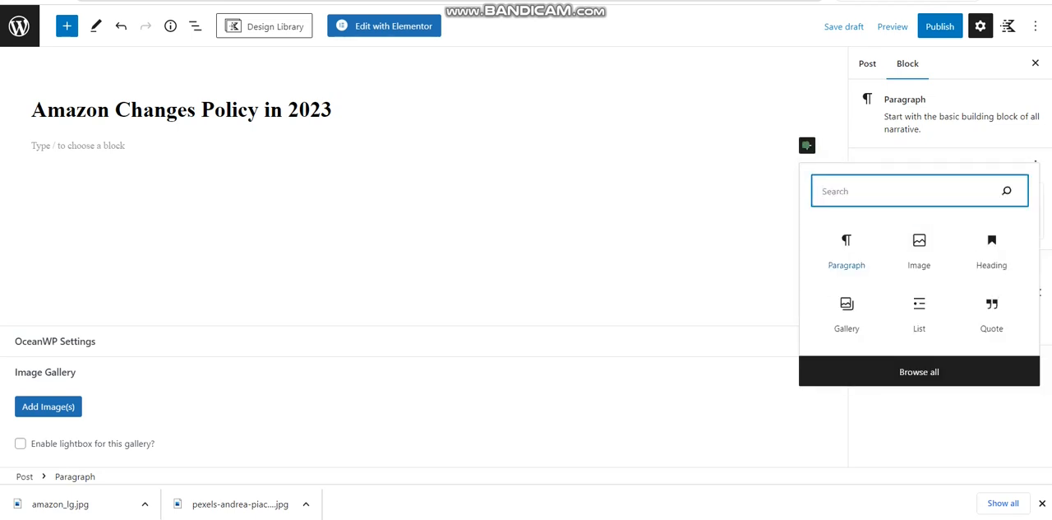
pyautogui.click(919, 249)
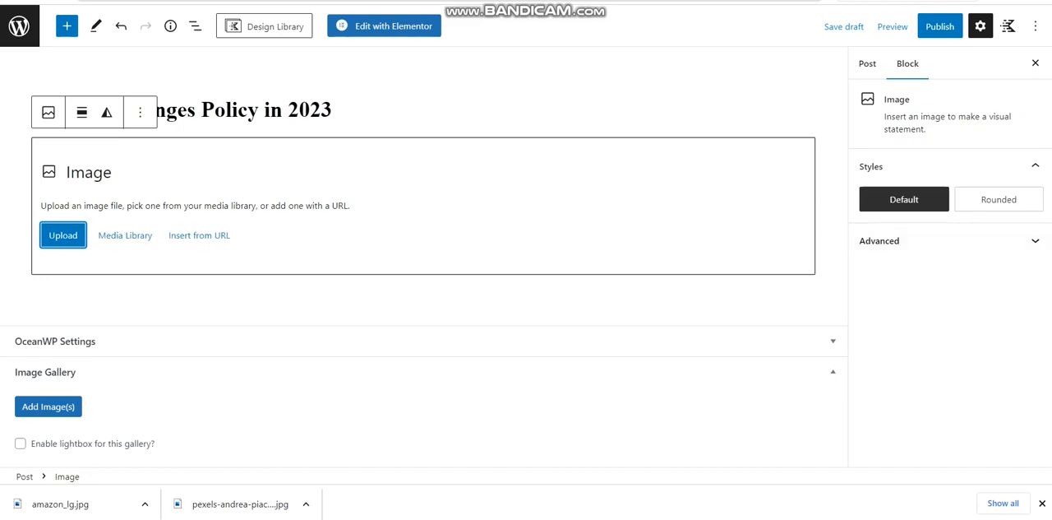
pyautogui.click(63, 236)
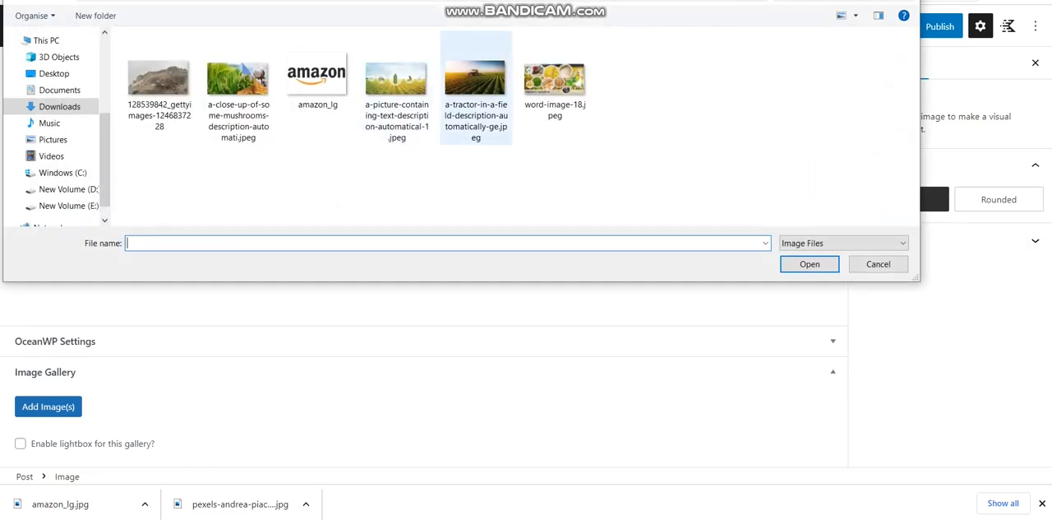
pyautogui.click(317, 74)
pyautogui.doubleClick(288, 71)
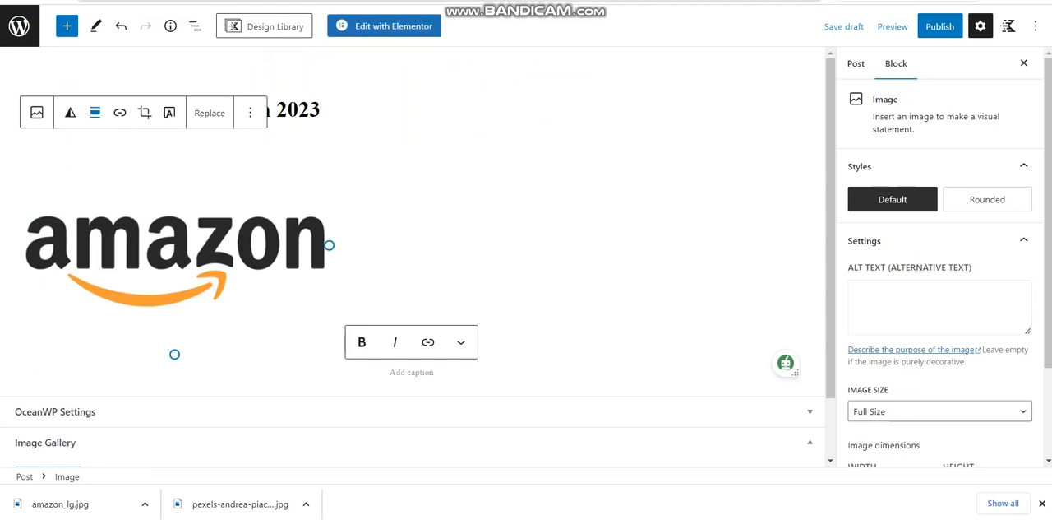
# Align the Amazon logo image to the right
pyautogui.click(95, 113)
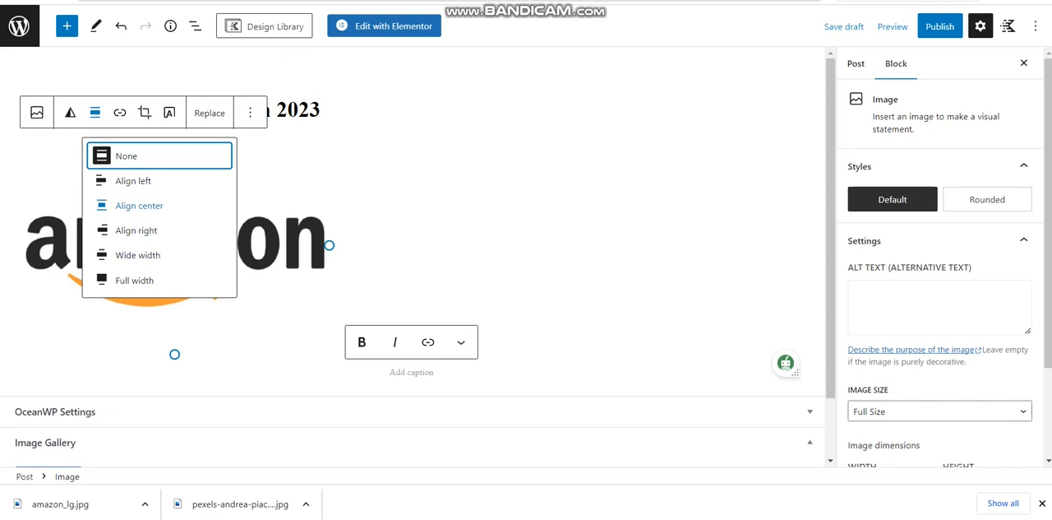
pyautogui.click(136, 230)
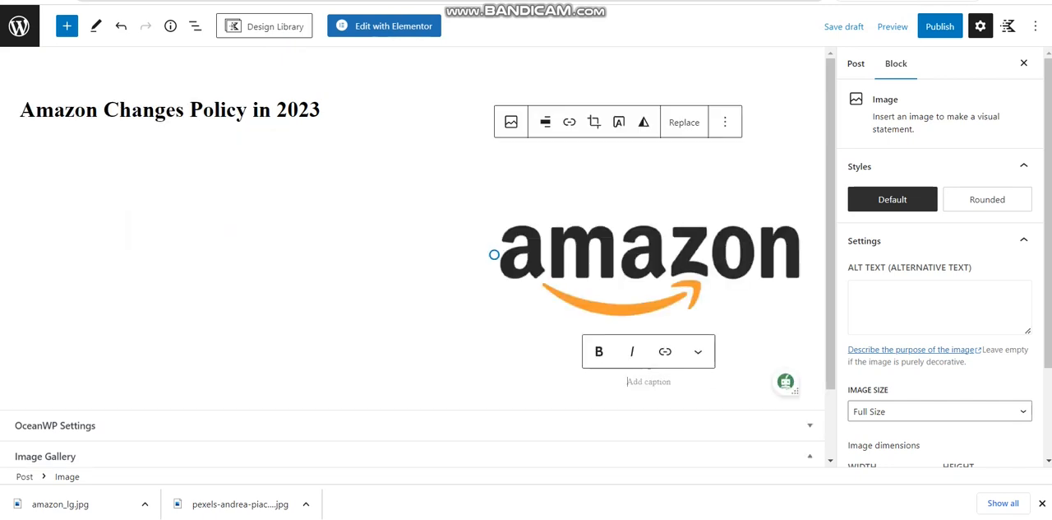
pyautogui.click(110, 183)
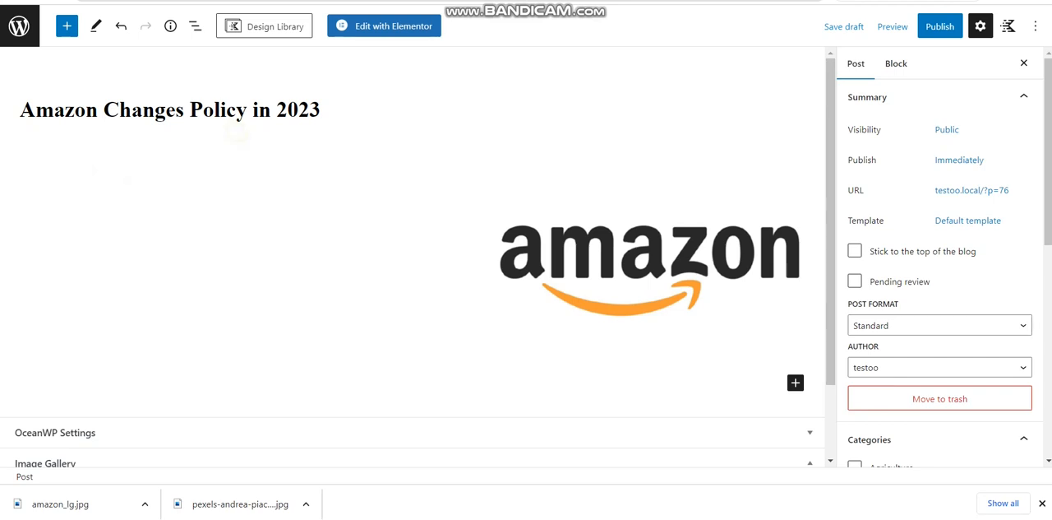
# Try turning the Amazon logo into a cover with a text overlay and toggling its full height, and undo the conversion
pyautogui.click(615, 251)
pyautogui.click(545, 119)
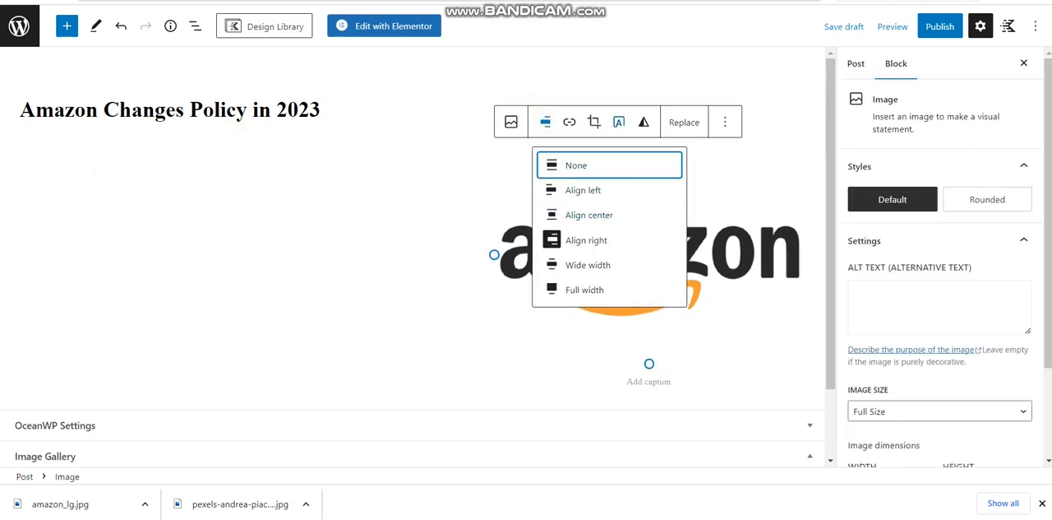
pyautogui.click(619, 122)
pyautogui.click(615, 116)
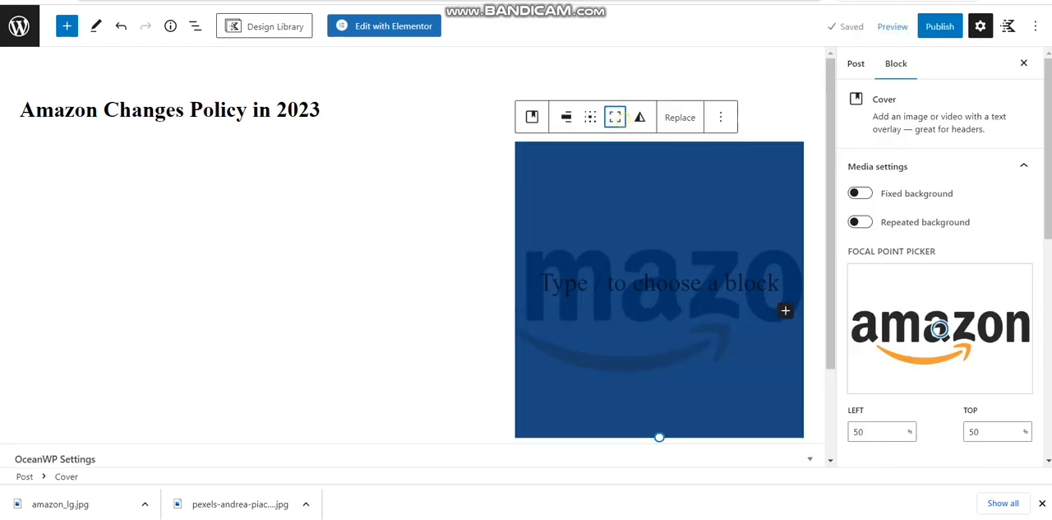
pyautogui.click(615, 117)
pyautogui.click(615, 116)
pyautogui.click(615, 117)
pyautogui.hotkey('ctrl', 'z')
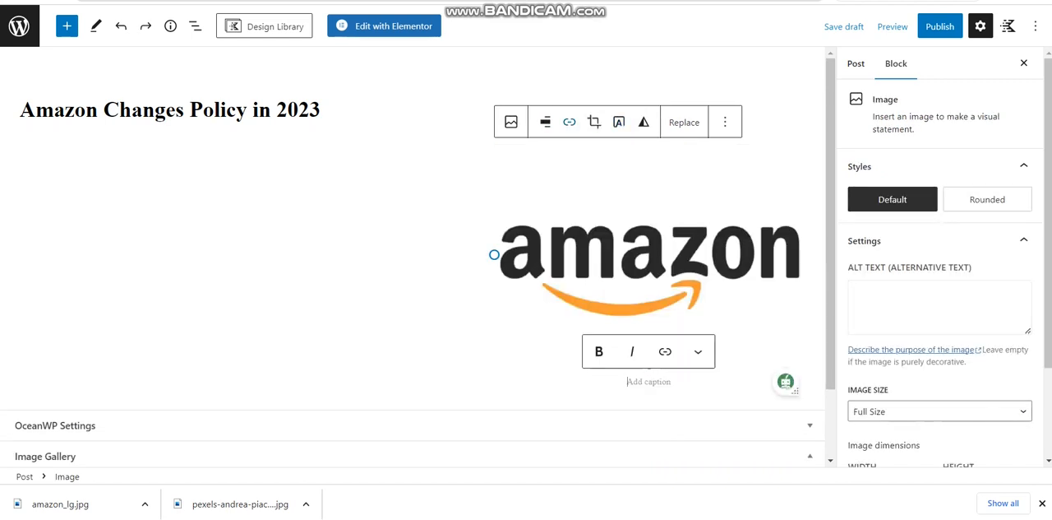
# Center the Amazon logo image in the post and deselect it
pyautogui.click(547, 122)
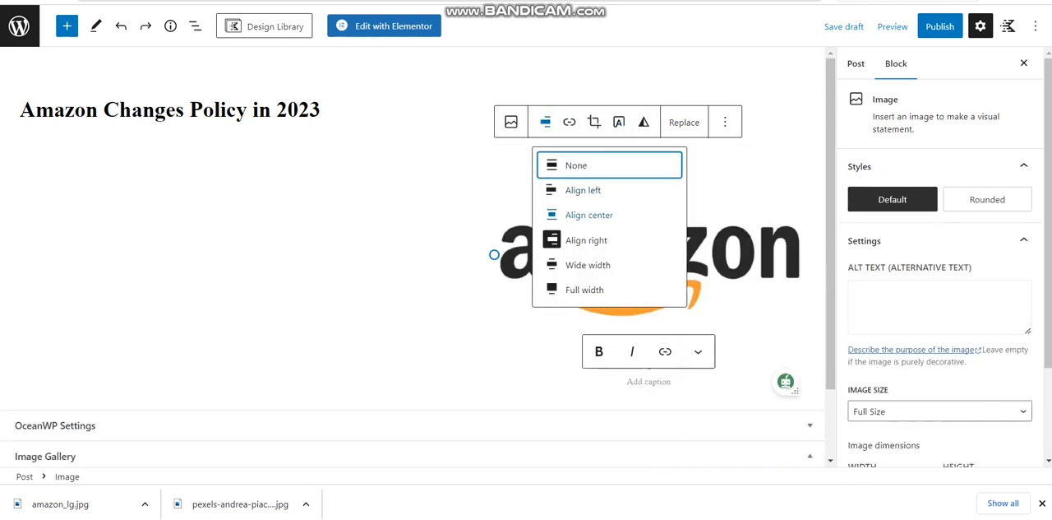
pyautogui.click(589, 214)
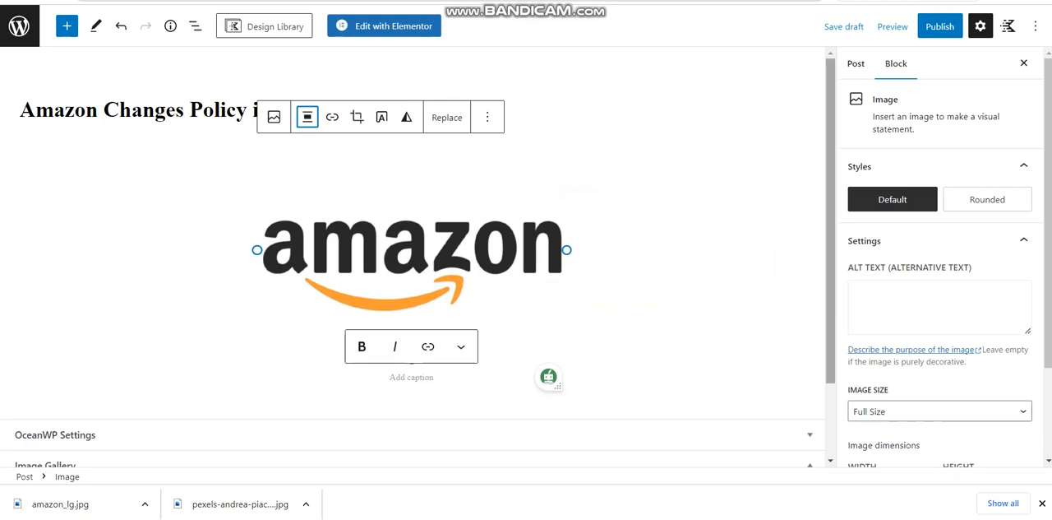
pyautogui.scroll(-2, 411, 287)
pyautogui.click(458, 307)
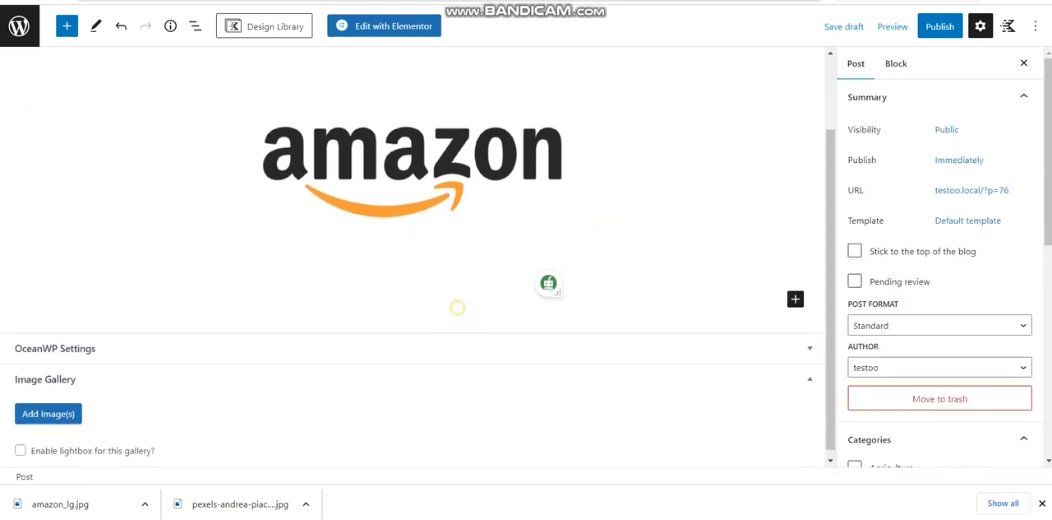
# Paste the copied article text below the Amazon logo and publish the Amazon Changes Policy in 2023 post
pyautogui.click(458, 308)
pyautogui.hotkey('ctrl', 'v')
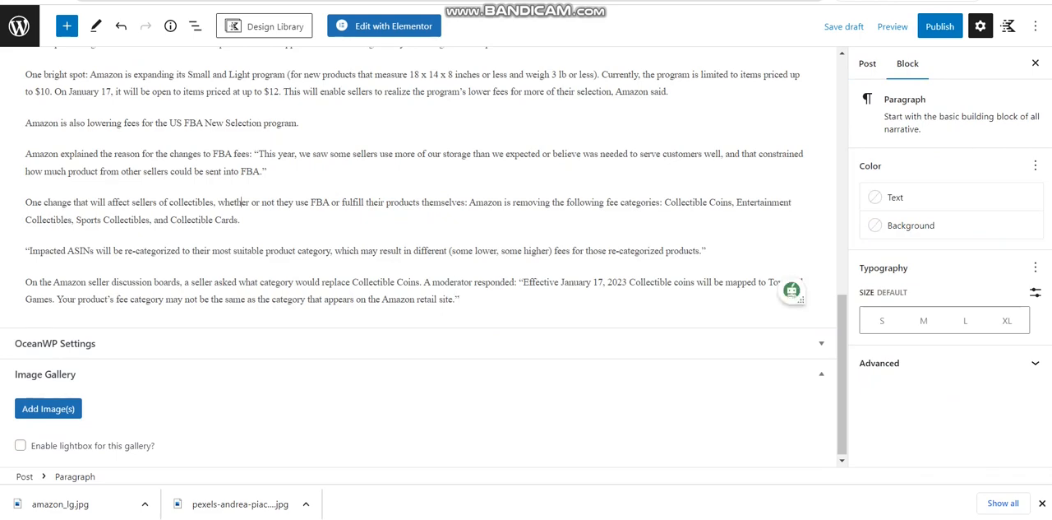
pyautogui.press('Up')
pyautogui.press('Up')
pyautogui.press('Up')
pyautogui.press('Up')
pyautogui.press('Up')
pyautogui.press('Up')
pyautogui.press('Up')
pyautogui.press('Up')
pyautogui.press('Up')
pyautogui.press('Up')
pyautogui.hotkey('ctrl', 'Home')
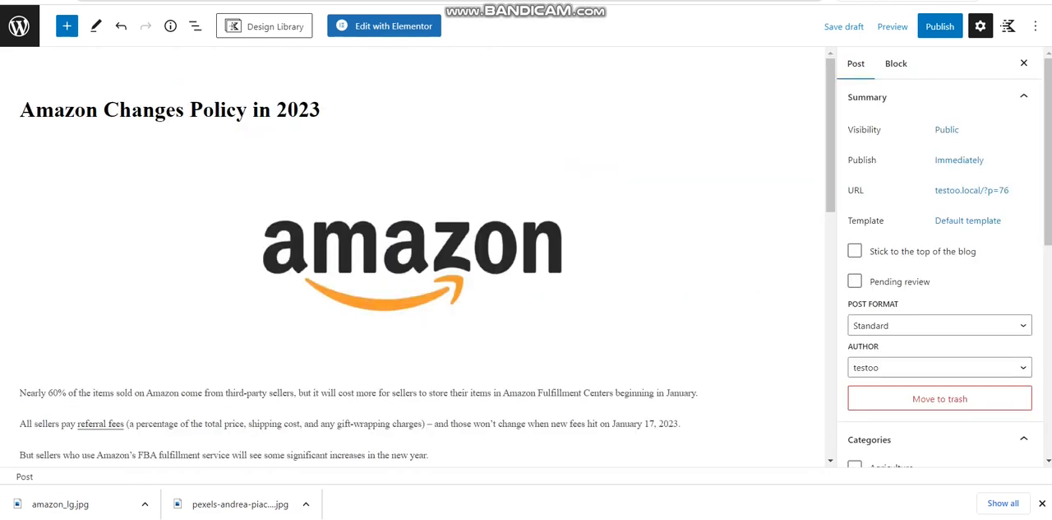
pyautogui.click(939, 26)
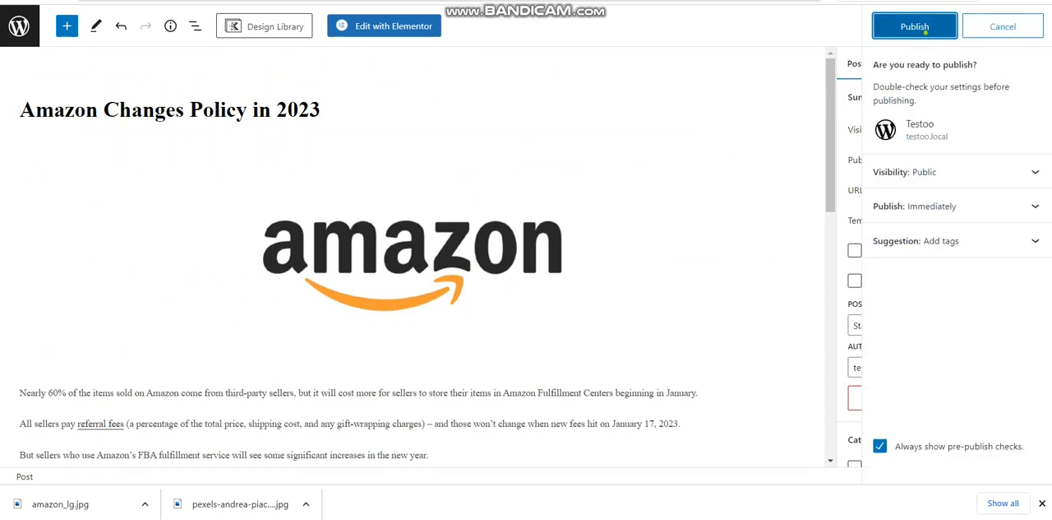
pyautogui.click(929, 27)
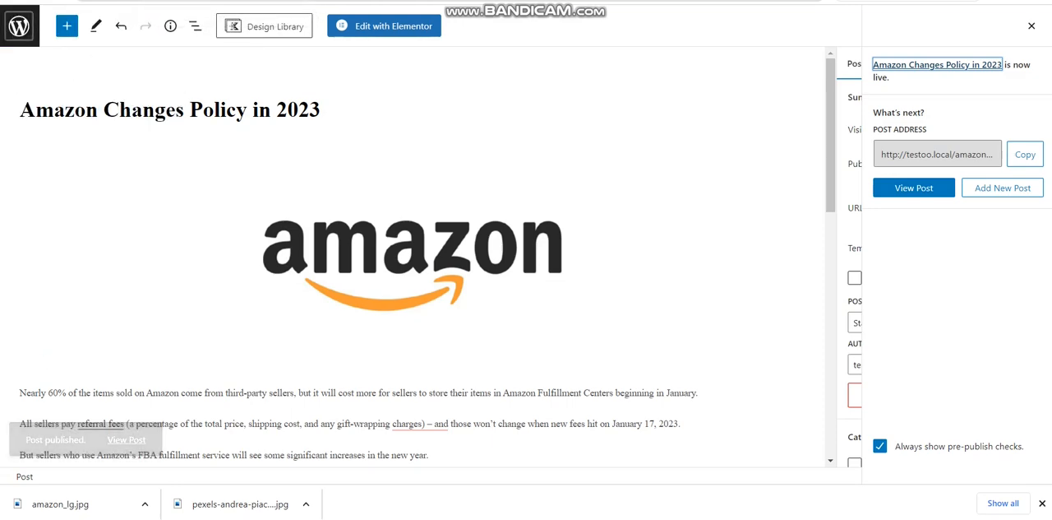
# Leave the post editor, then create and publish a new page titled Blogs
pyautogui.click(19, 25)
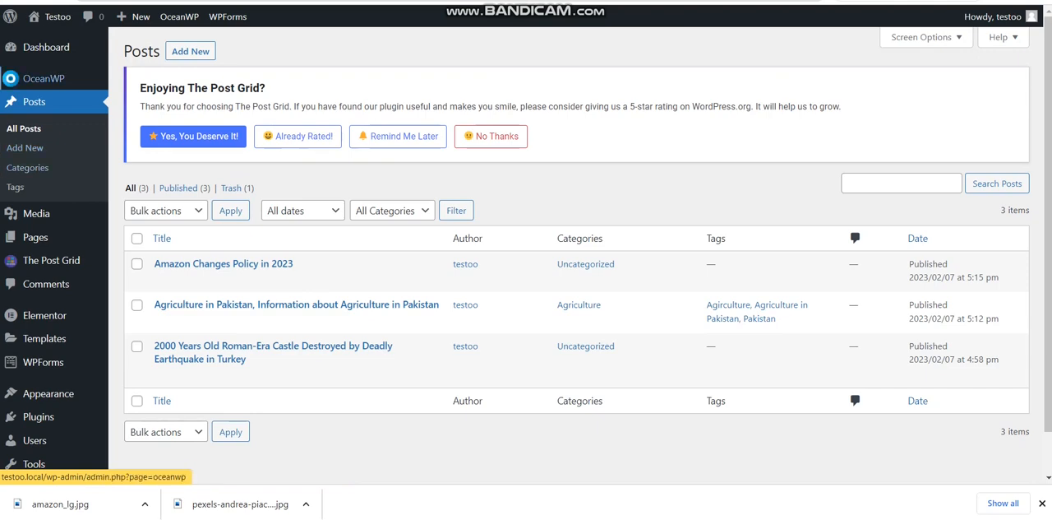
pyautogui.click(51, 236)
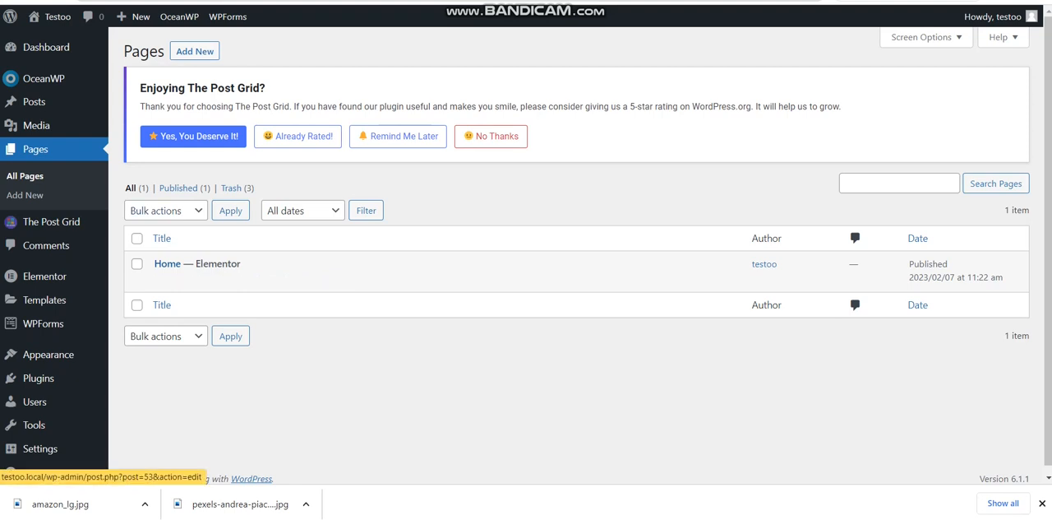
pyautogui.click(195, 51)
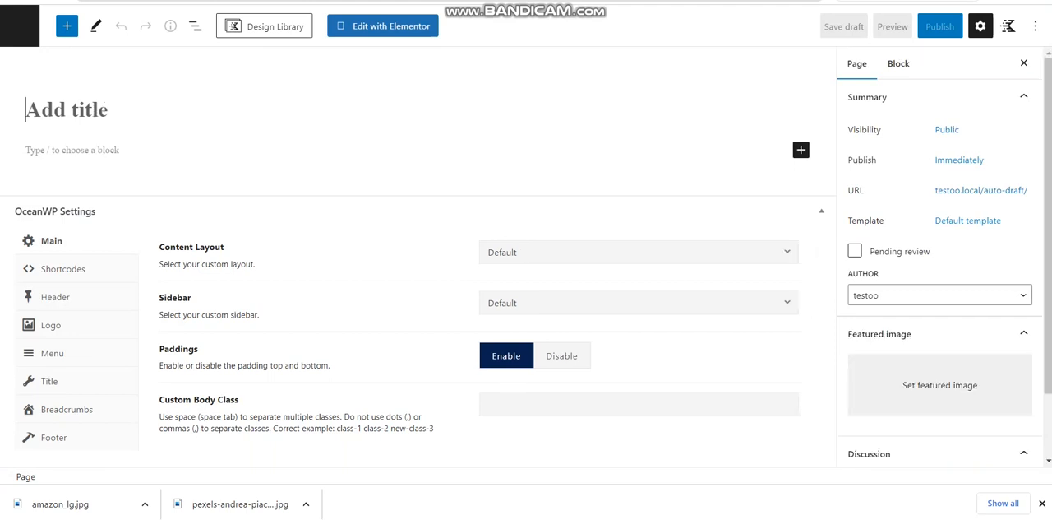
pyautogui.write('Blog')
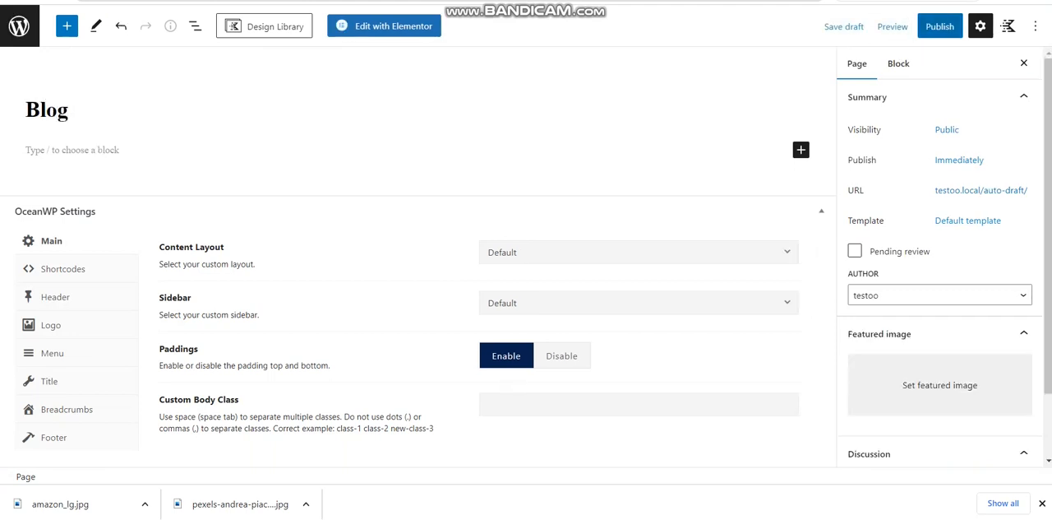
pyautogui.write('s')
pyautogui.click(940, 26)
pyautogui.click(907, 23)
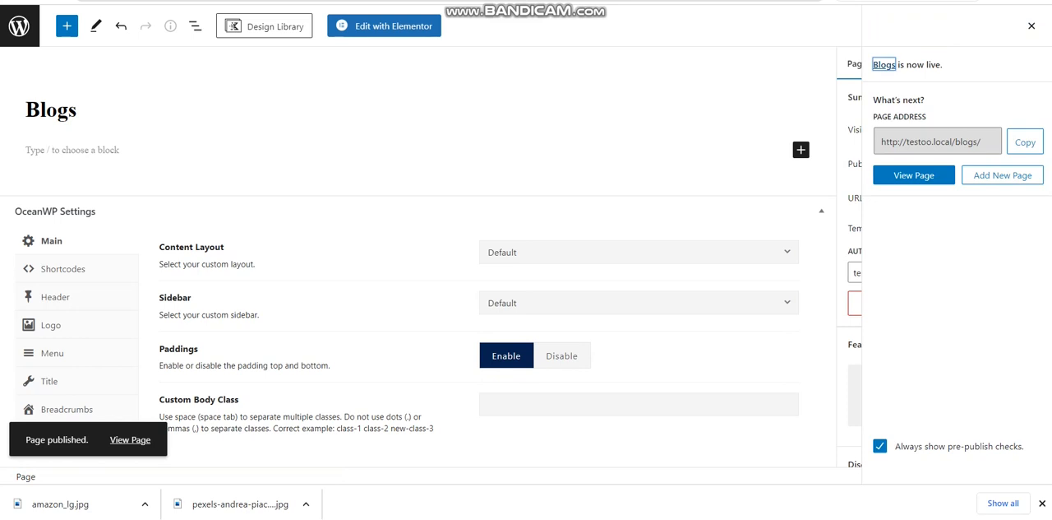
# Add another new page titled Contact Us and publish it
pyautogui.click(1003, 175)
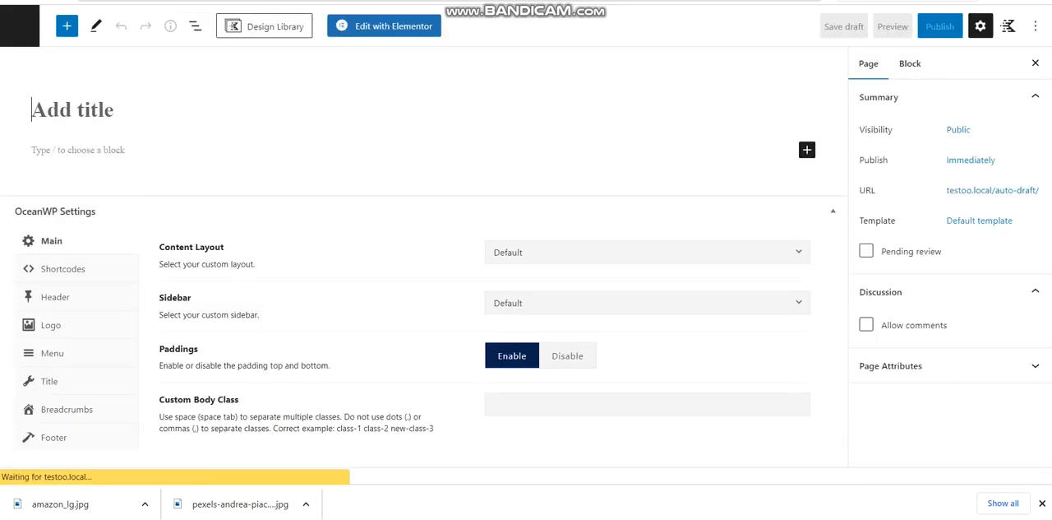
pyautogui.write('Co')
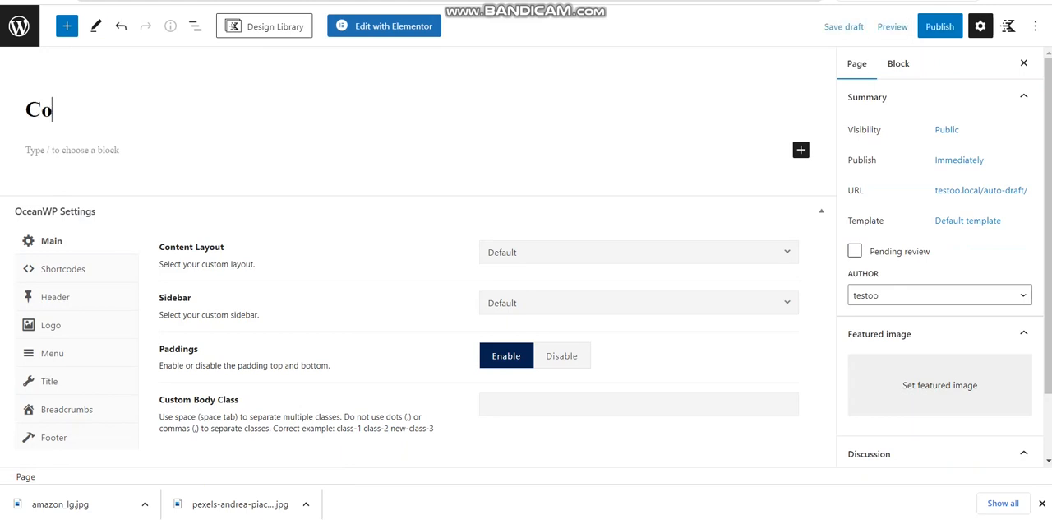
pyautogui.write('ntact ')
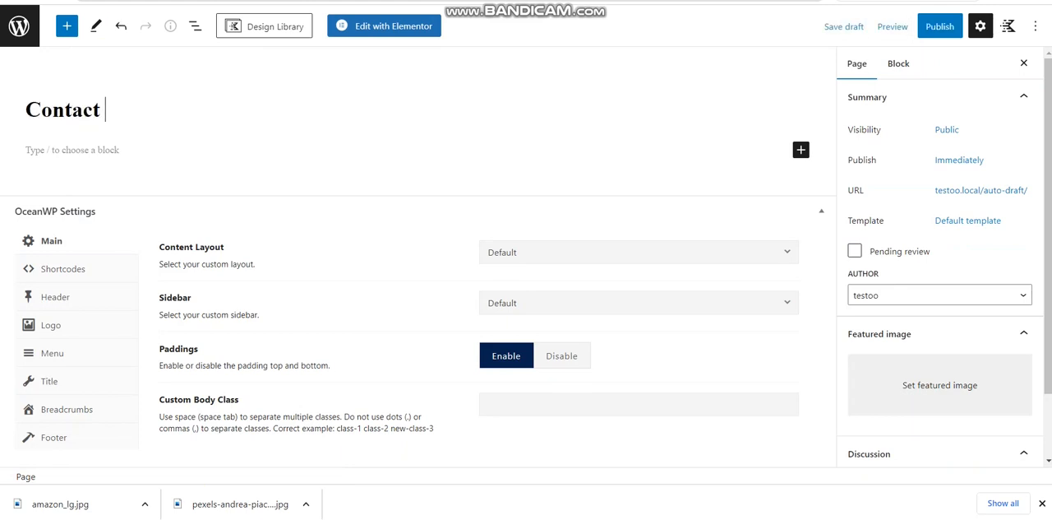
pyautogui.write('Us')
pyautogui.click(942, 30)
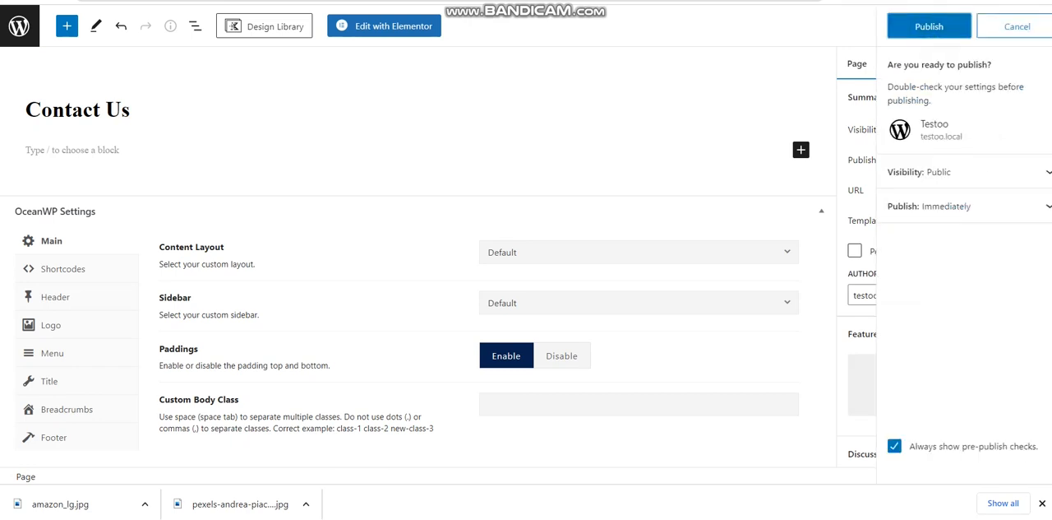
pyautogui.click(941, 31)
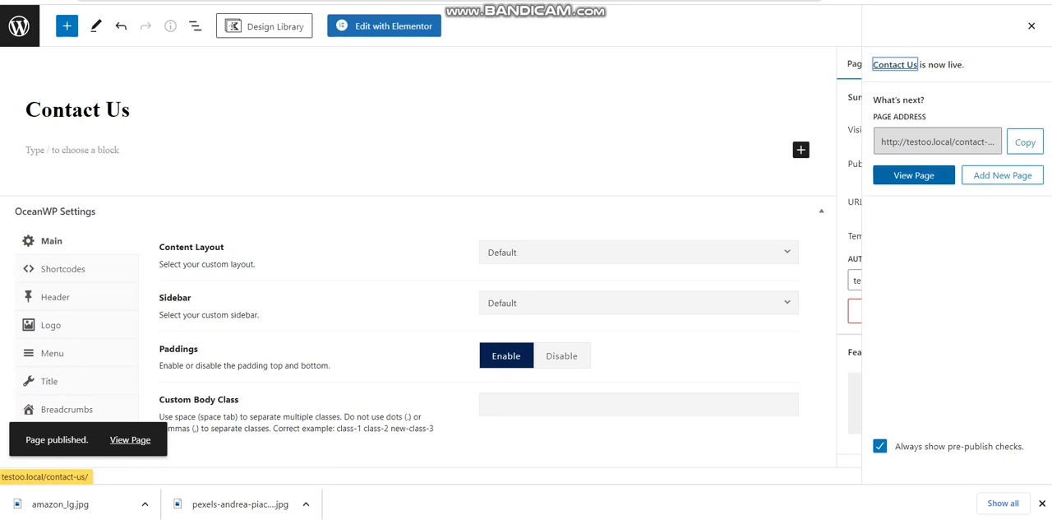
# Copy the Contact Us page address, set it as the link of the Home page's Contact Us button, and update the page
pyautogui.click(1025, 141)
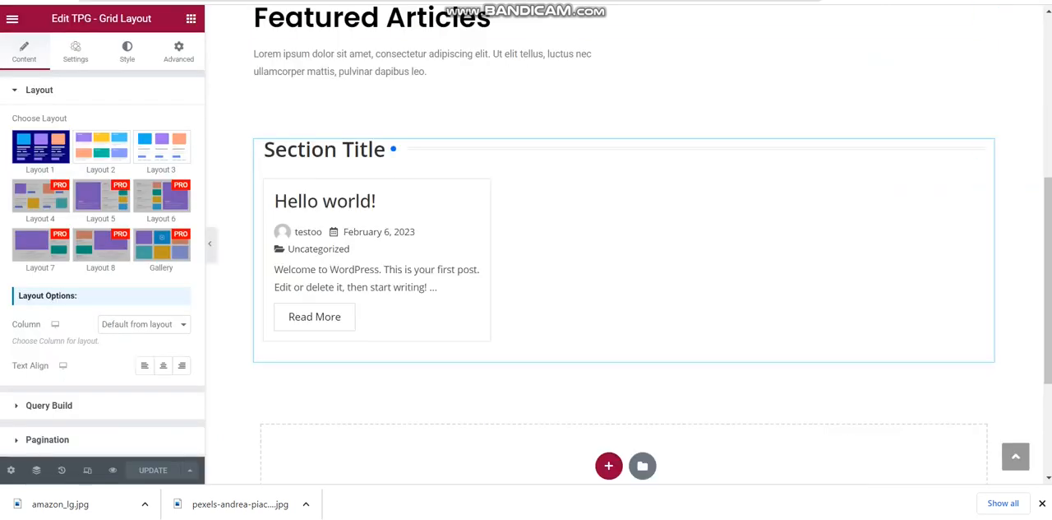
pyautogui.scroll(7, 625, 247)
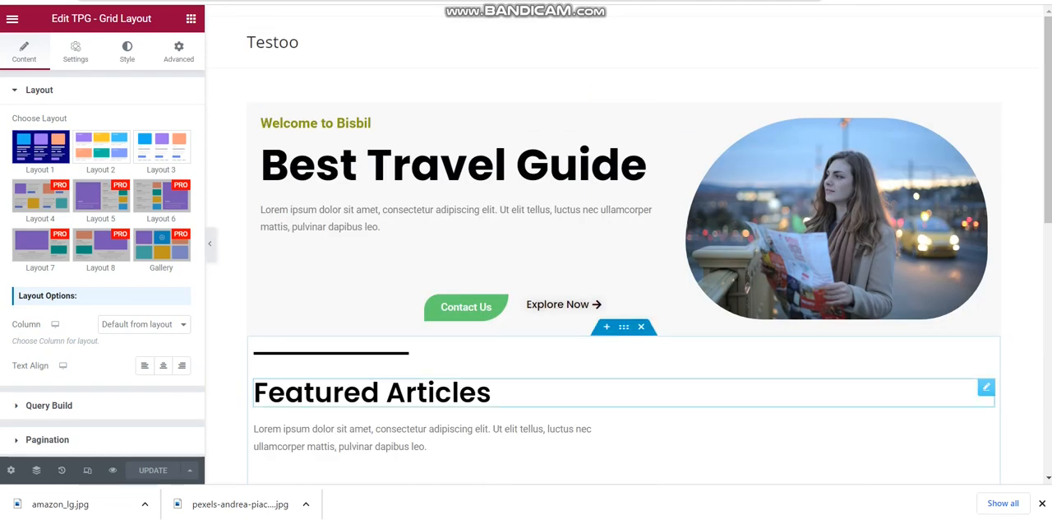
pyautogui.click(466, 306)
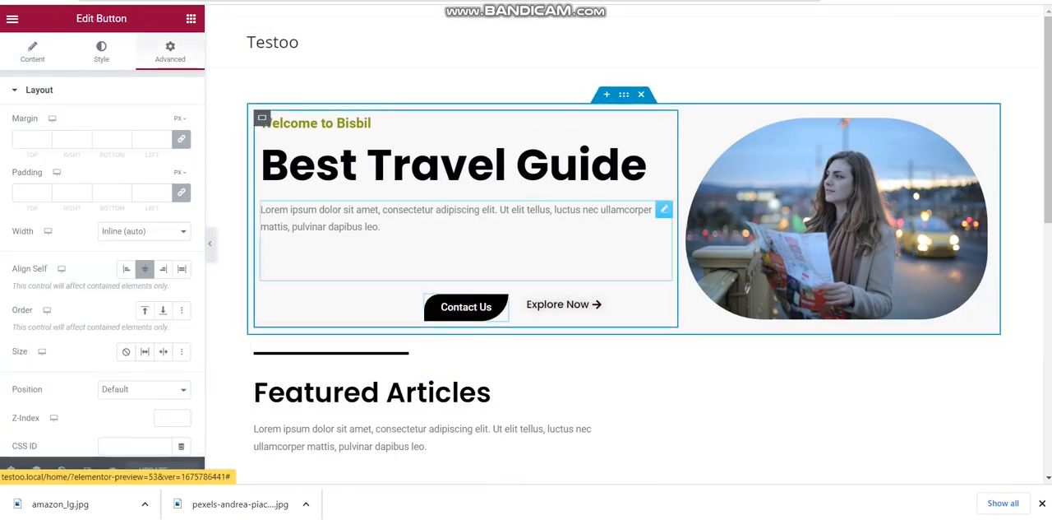
pyautogui.click(33, 52)
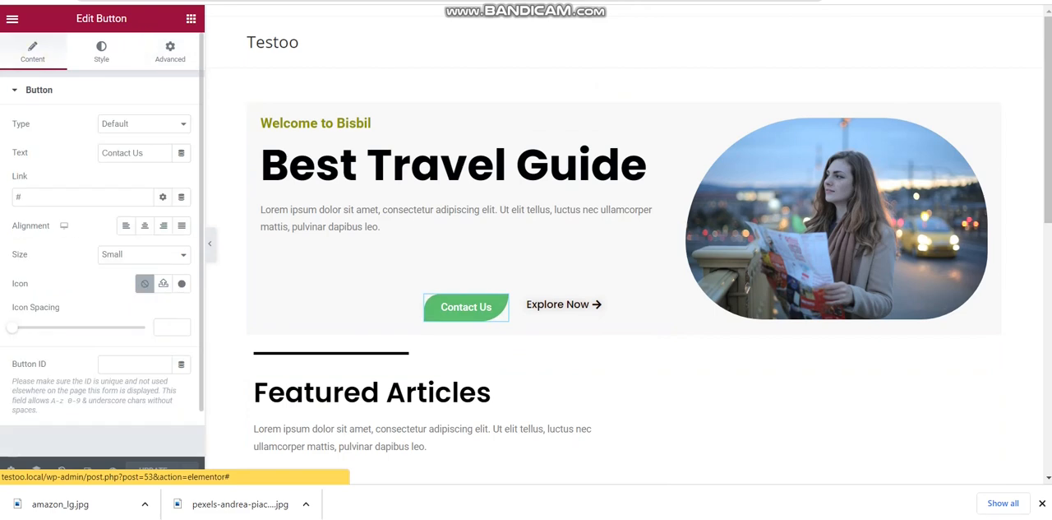
pyautogui.click(58, 196)
pyautogui.press('BackSpace')
pyautogui.hotkey('ctrl', 'v')
pyautogui.click(156, 471)
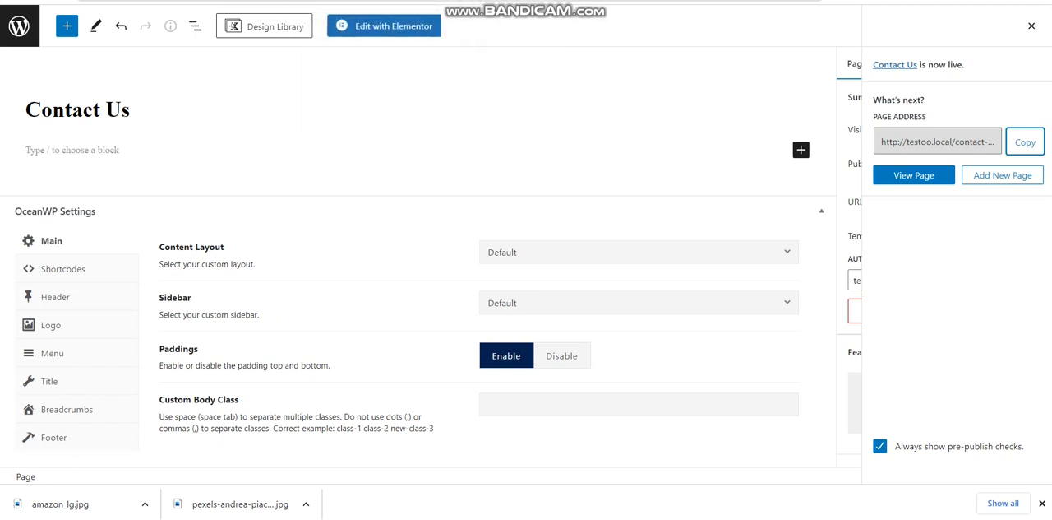
# Add another new page titled Explore Now and publish it
pyautogui.click(1003, 176)
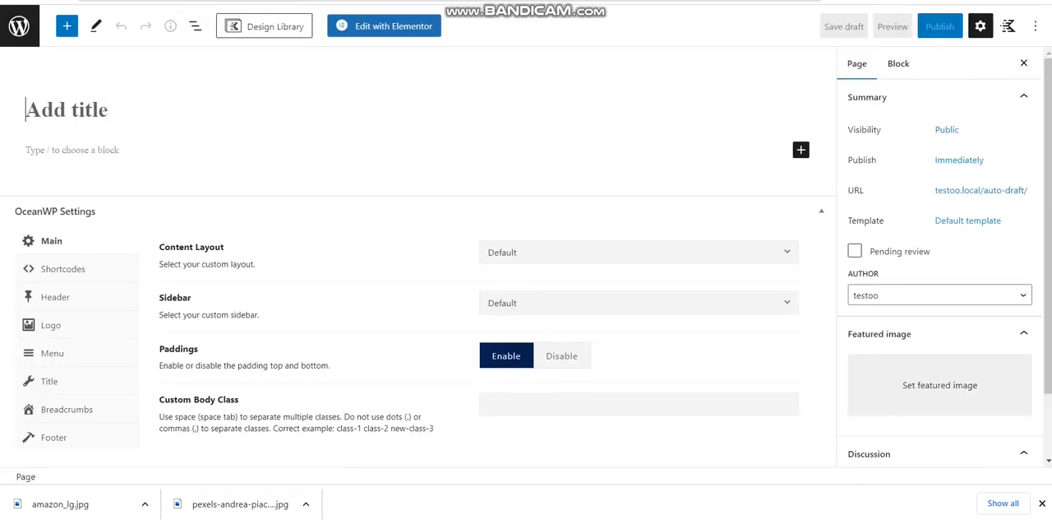
pyautogui.write('Exp')
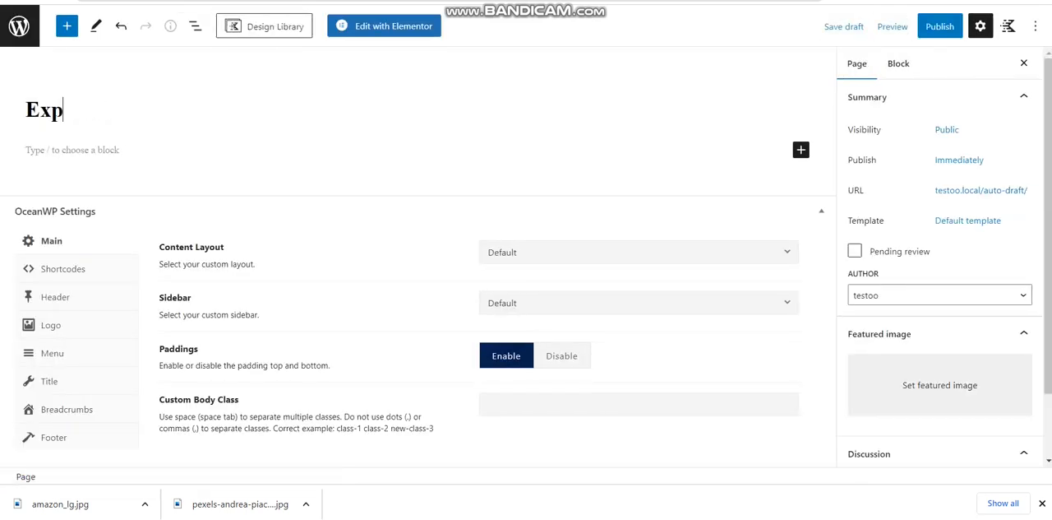
pyautogui.write('lore Now')
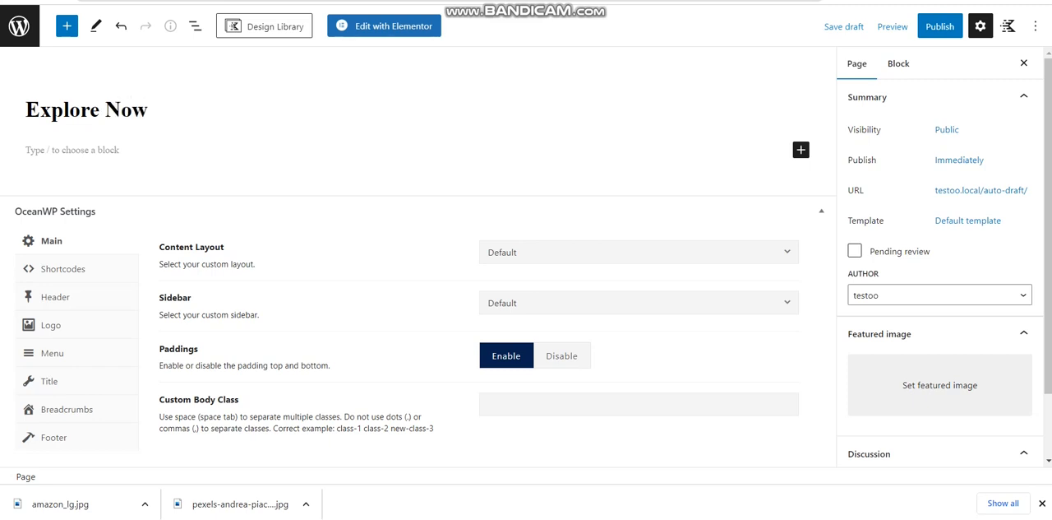
pyautogui.click(940, 26)
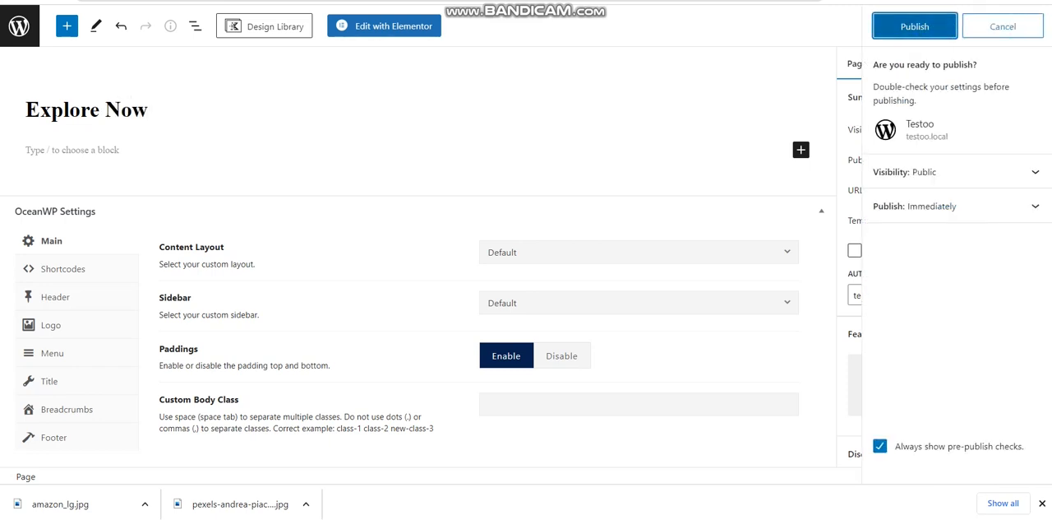
pyautogui.click(916, 26)
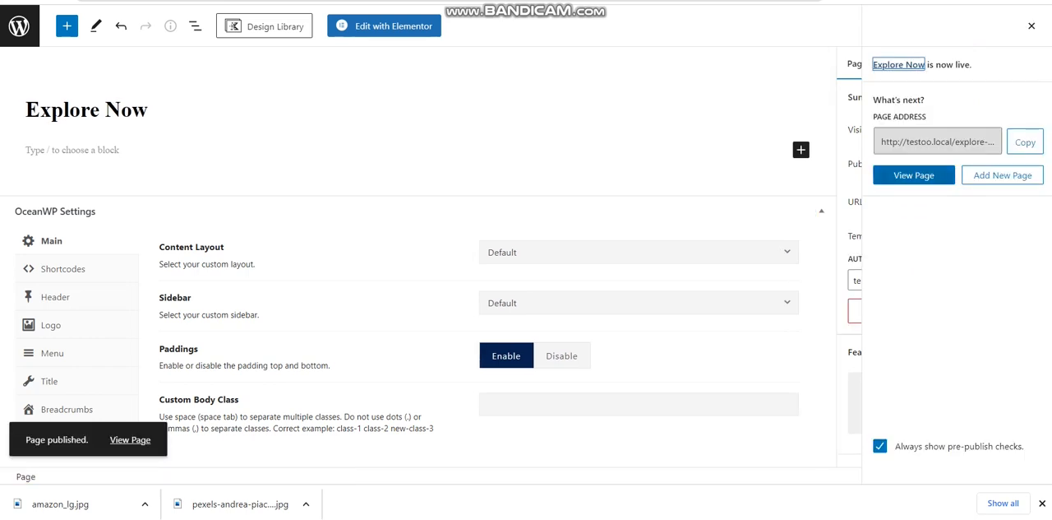
# Copy the Explore Now page address, set it as the link of the Home page's Explore Now button, and update the page
pyautogui.click(1025, 141)
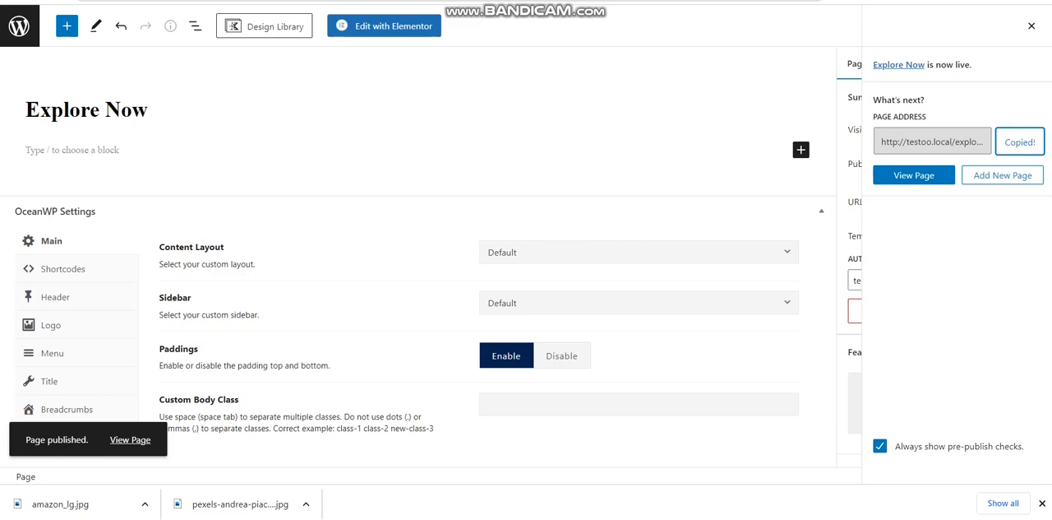
pyautogui.hotkey('ctrl', 'Tab')
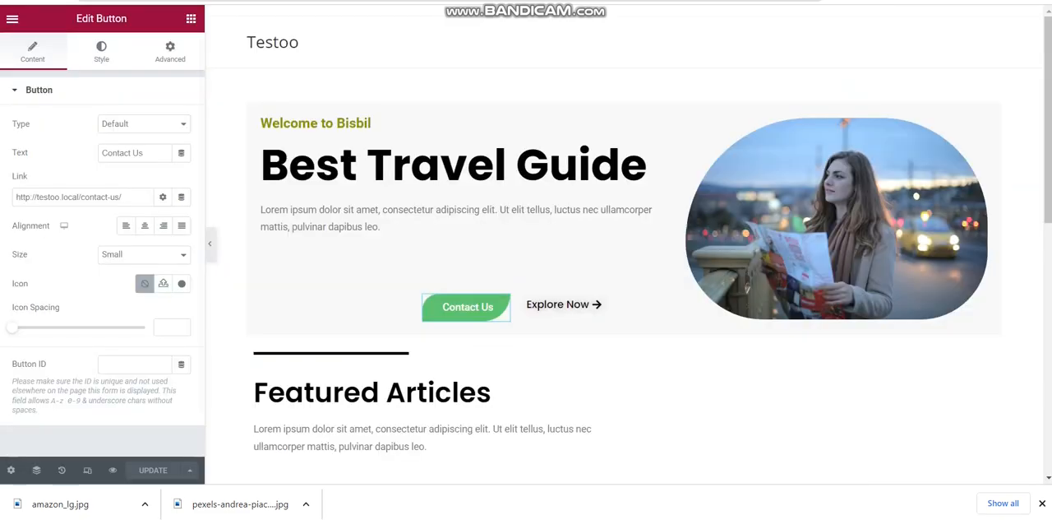
pyautogui.click(567, 306)
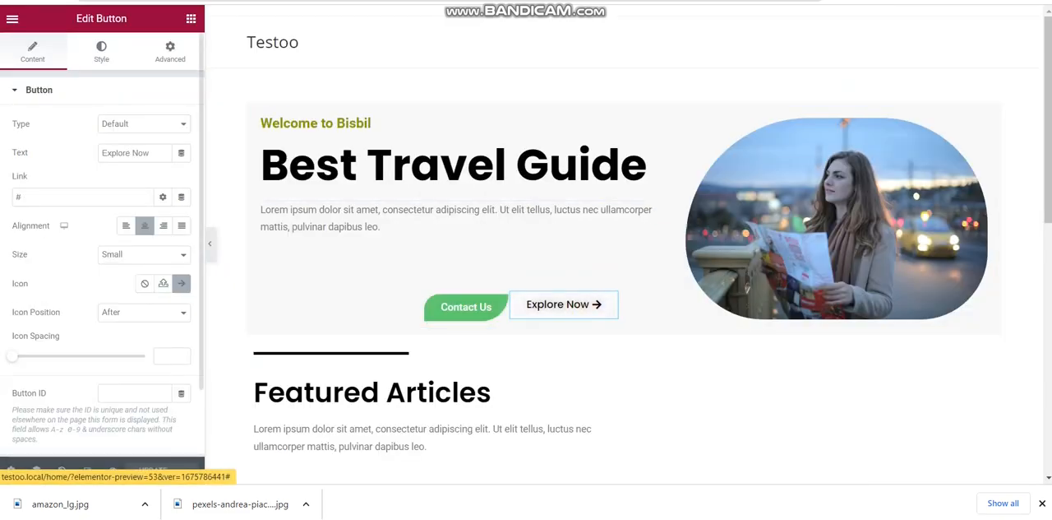
pyautogui.click(18, 197)
pyautogui.press('BackSpace')
pyautogui.hotkey('ctrl', 'v')
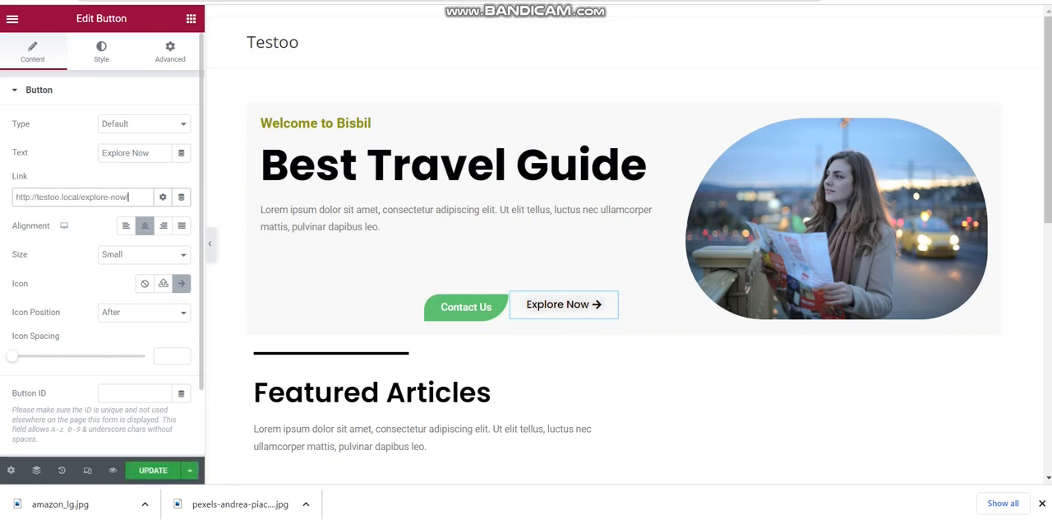
pyautogui.click(153, 471)
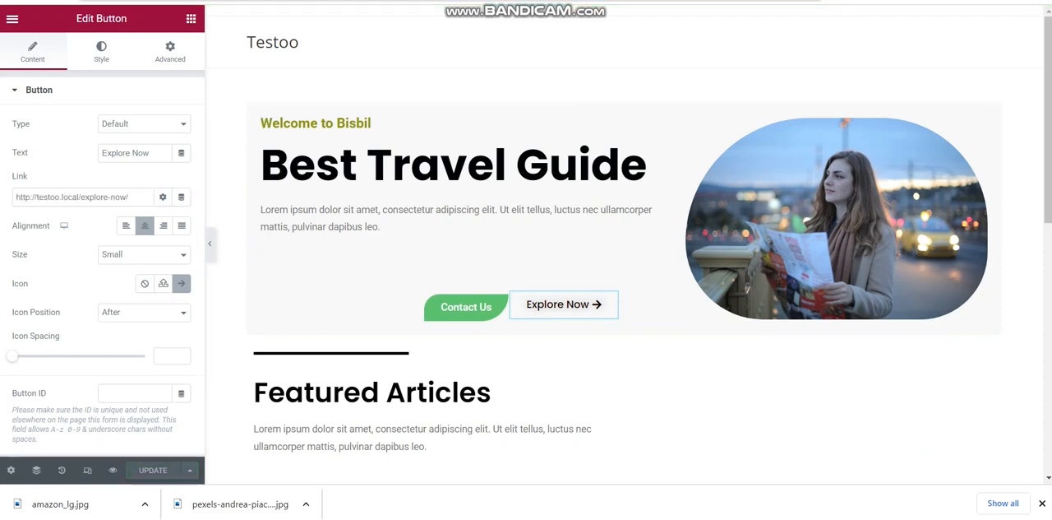
# Reload the Home page in Elementor, check the posts in the Featured Articles grid, and switch to the published castle earthquake post
pyautogui.hotkey('ctrl', 'Tab')
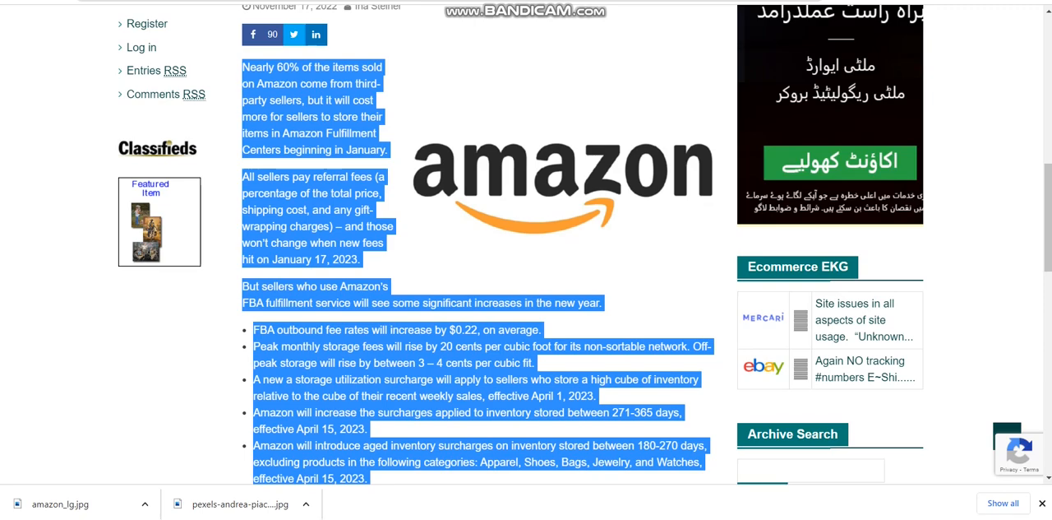
pyautogui.hotkey('ctrl', 'shift', 'Tab')
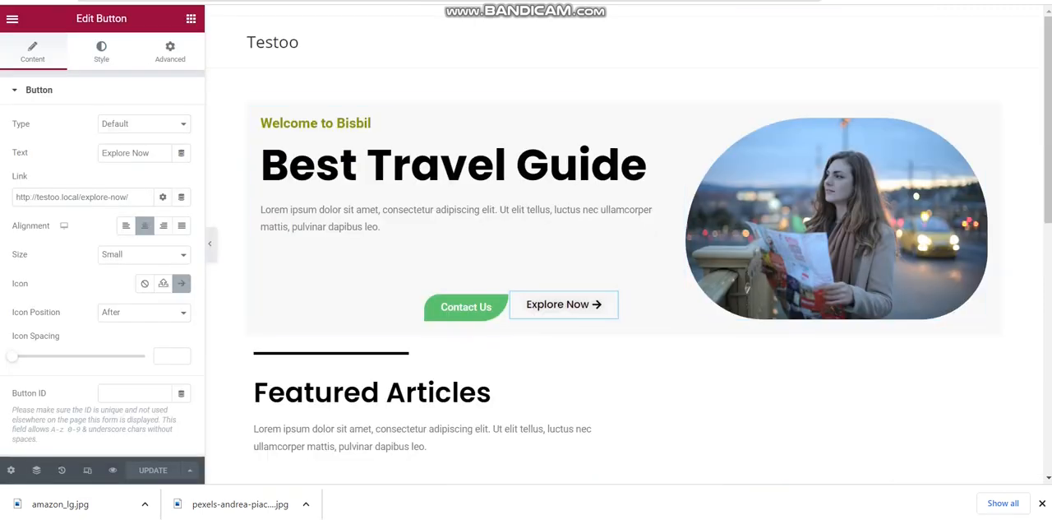
pyautogui.scroll(-4, 625, 247)
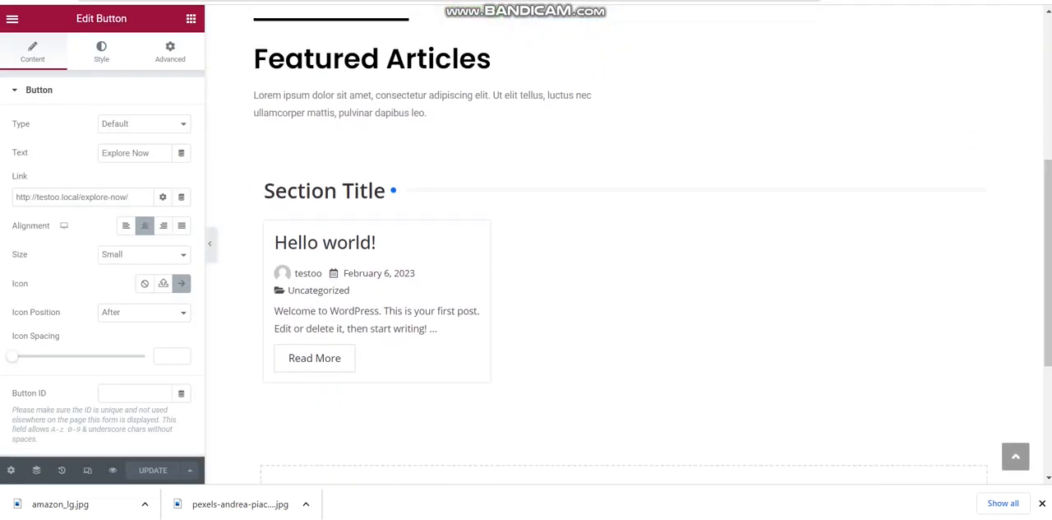
pyautogui.click(1025, 263)
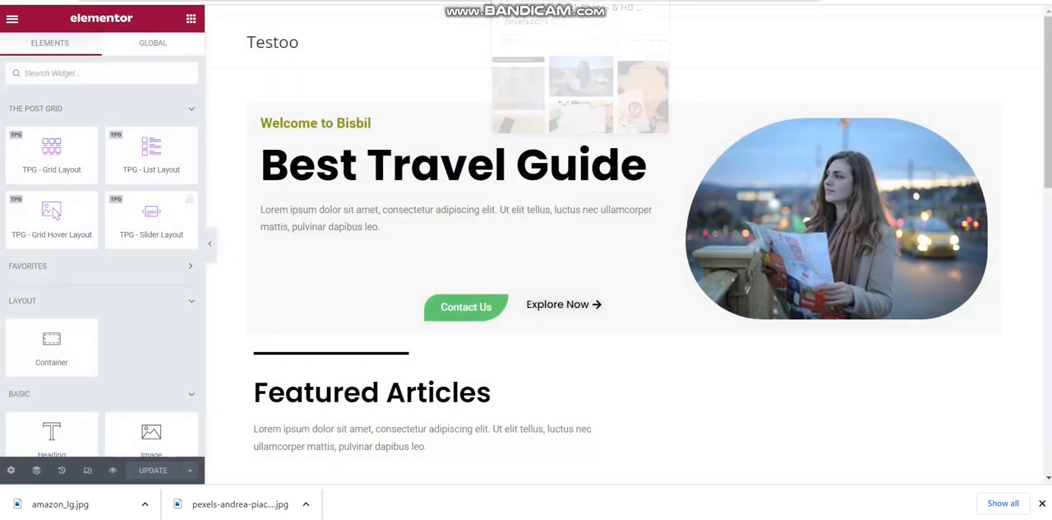
pyautogui.scroll(-3, 625, 246)
pyautogui.scroll(-2, 625, 246)
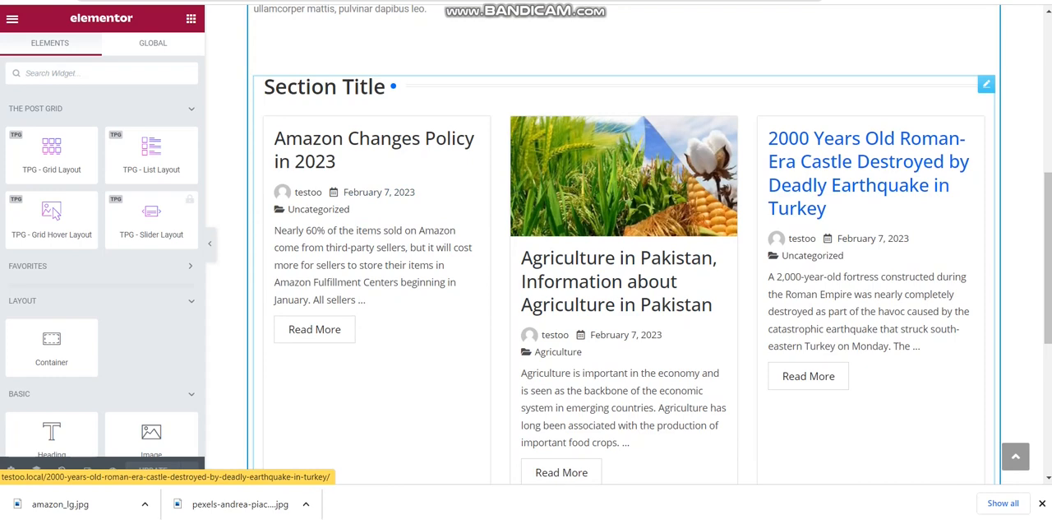
pyautogui.hotkey('ctrl', 'Tab')
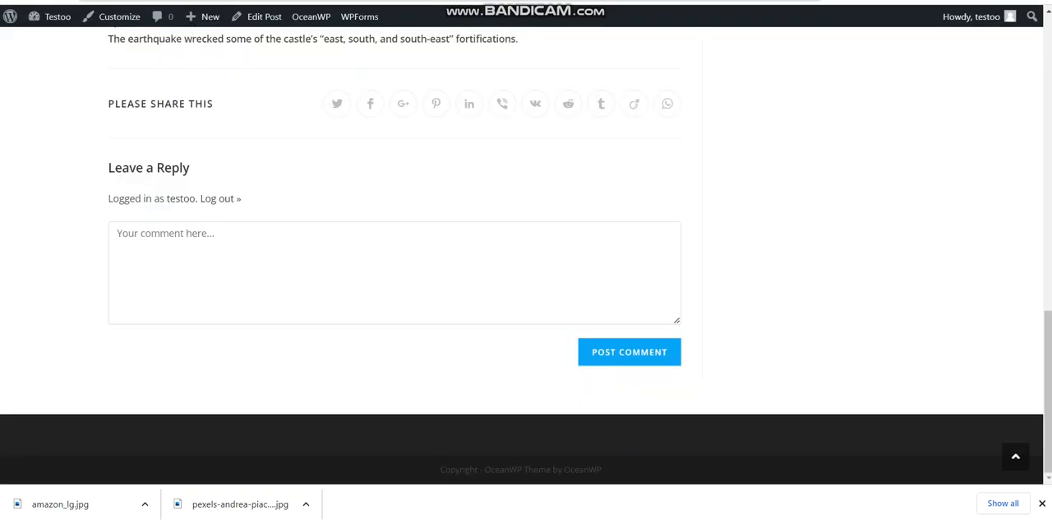
# Return to the WordPress dashboard and open the Amazon Changes Policy in 2023 post for editing
pyautogui.hotkey('ctrl', 'Tab')
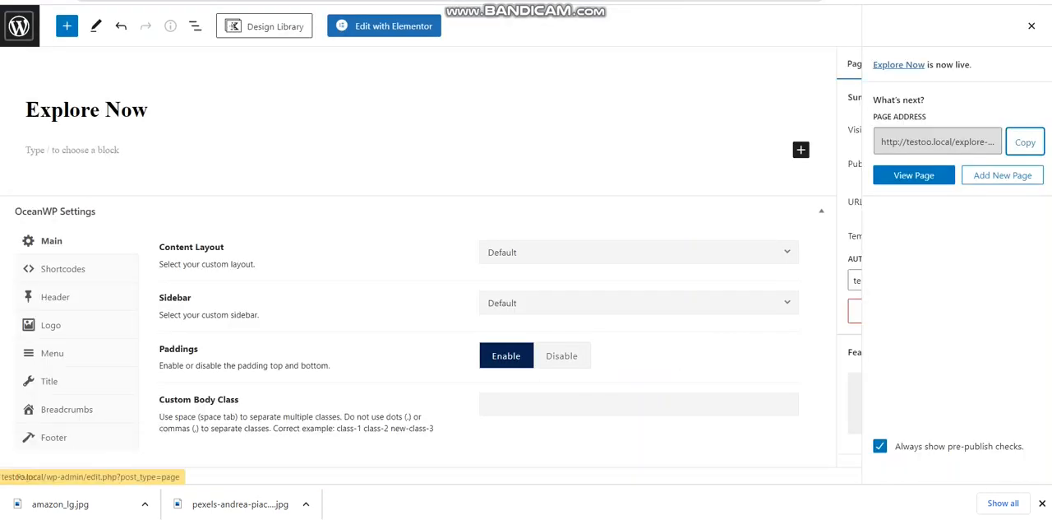
pyautogui.click(19, 25)
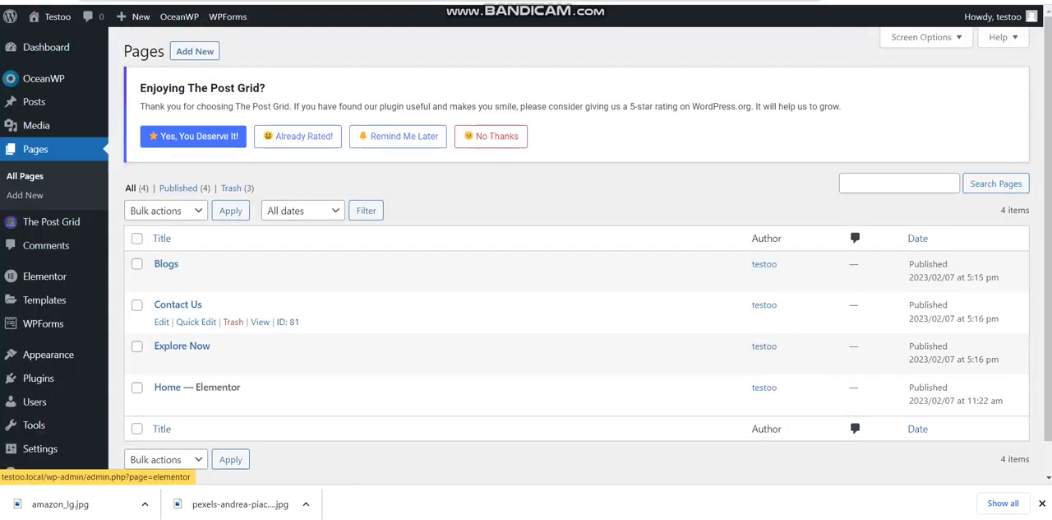
pyautogui.moveTo(34, 101)
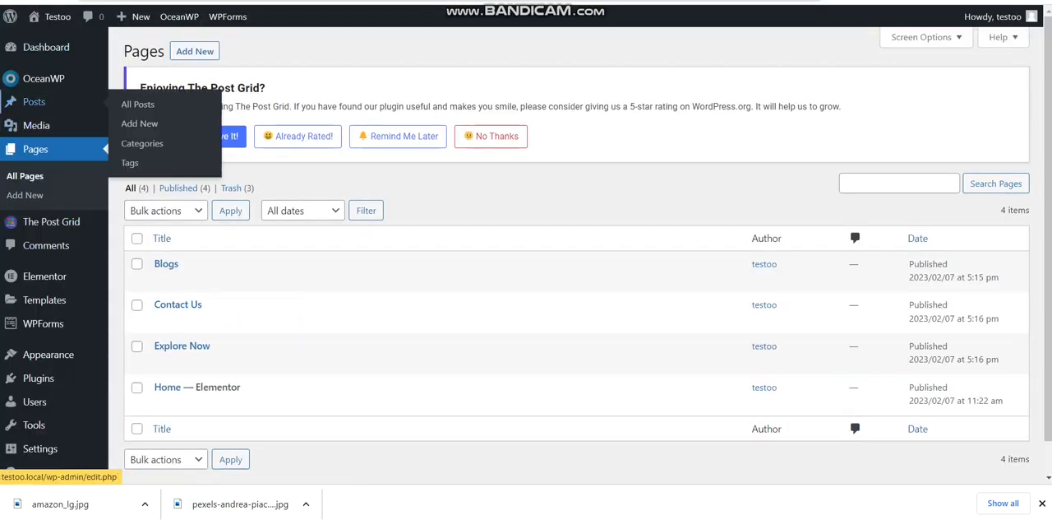
pyautogui.click(138, 104)
pyautogui.click(223, 263)
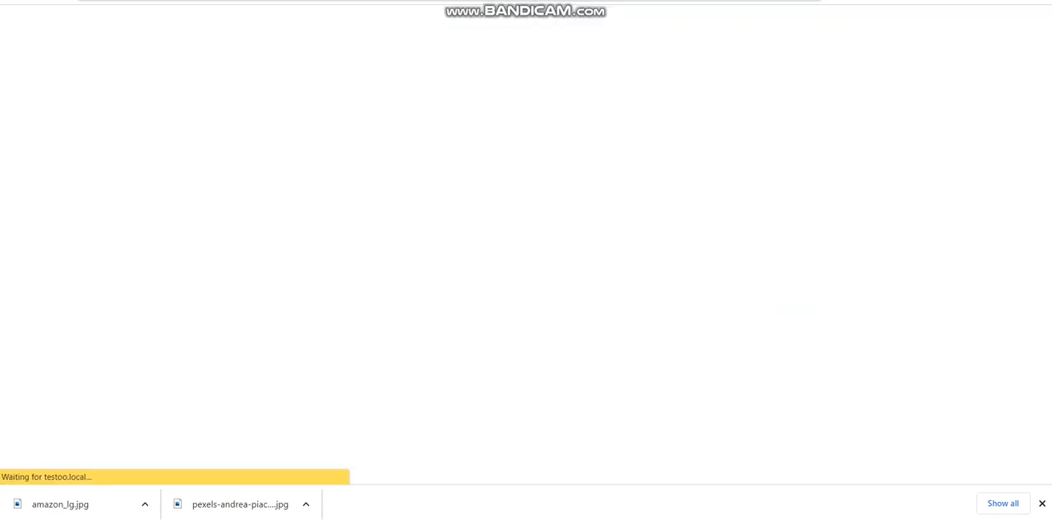
# Set amazon_lg.jpg from the media library as the Amazon post's featured image and update the post
pyautogui.moveTo(1048, 187); pyautogui.dragTo(1048, 367)
pyautogui.click(940, 346)
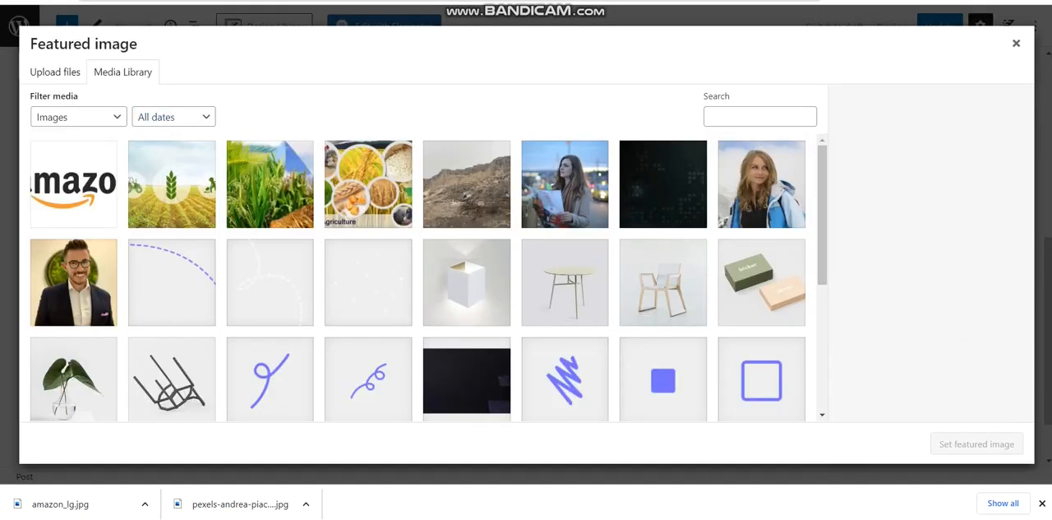
pyautogui.click(39, 178)
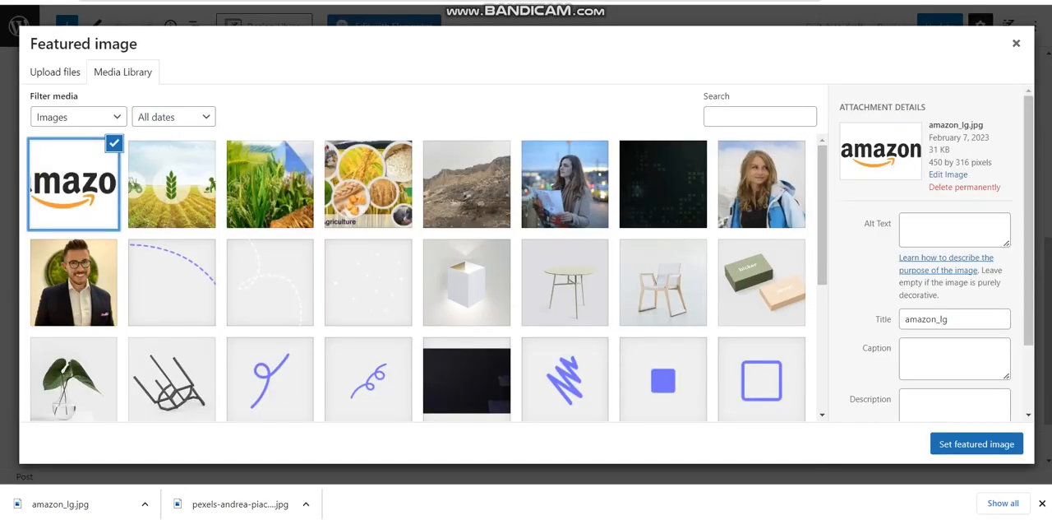
pyautogui.click(960, 445)
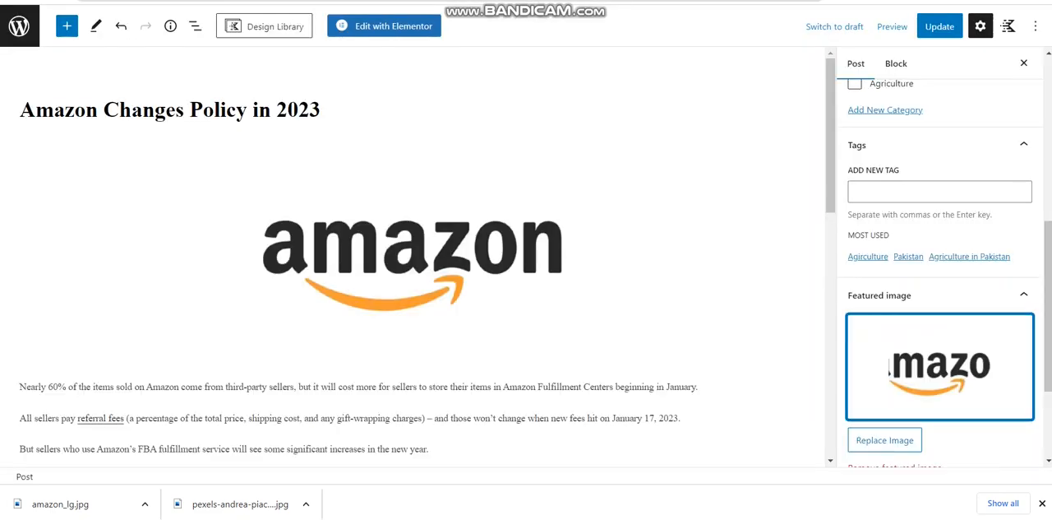
pyautogui.click(940, 26)
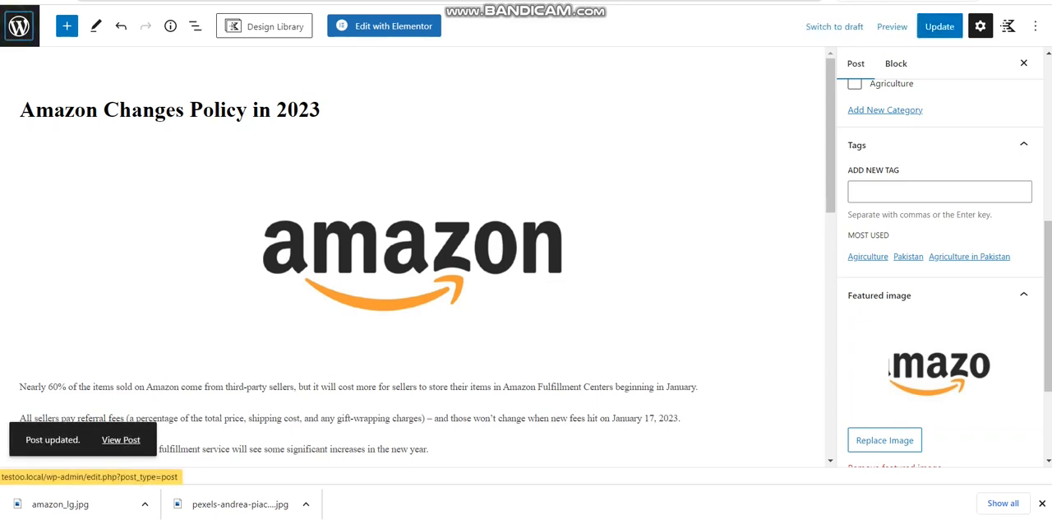
# Open the Roman-era castle earthquake post and set the castle ruins photo from the media library as its featured image
pyautogui.click(19, 26)
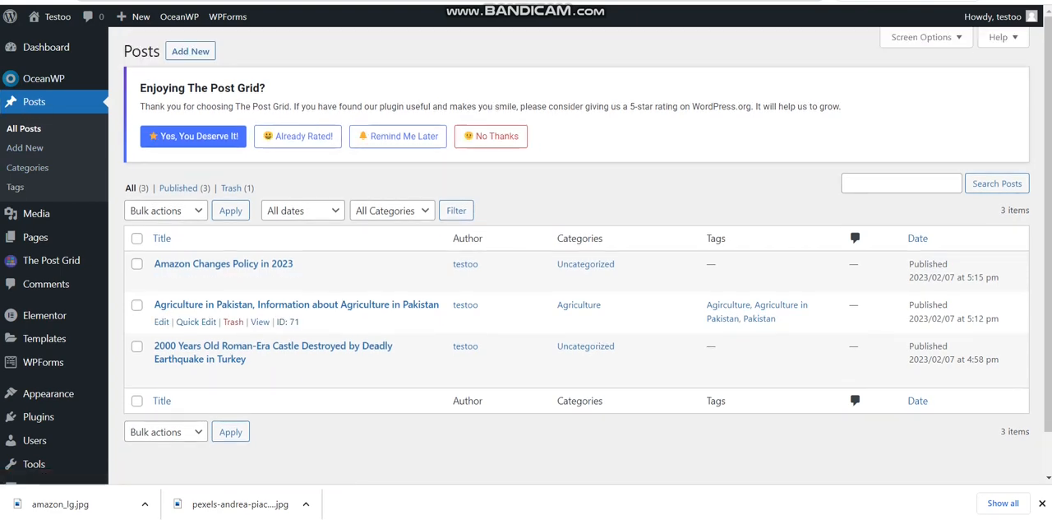
pyautogui.click(227, 347)
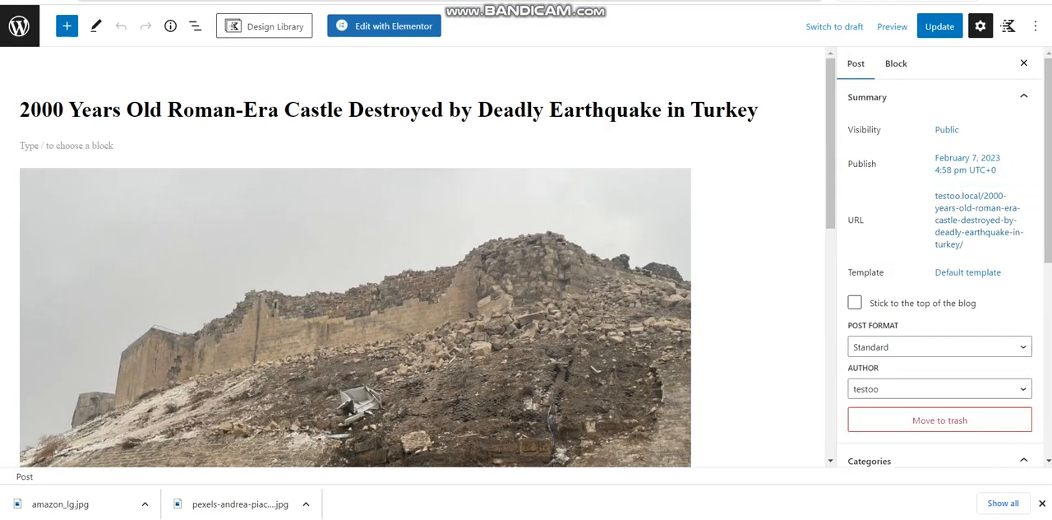
pyautogui.scroll(-5, 940, 247)
pyautogui.click(956, 300)
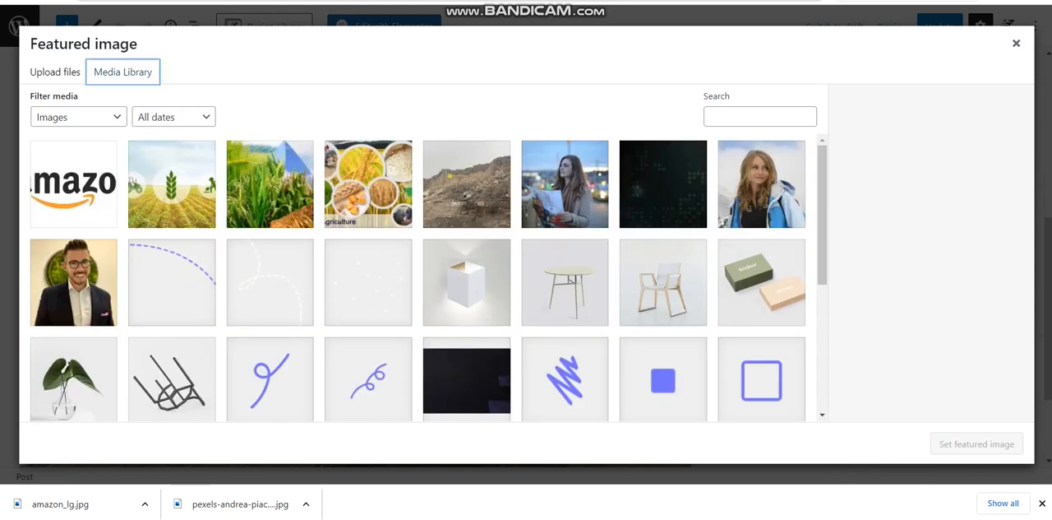
pyautogui.click(449, 175)
pyautogui.click(967, 447)
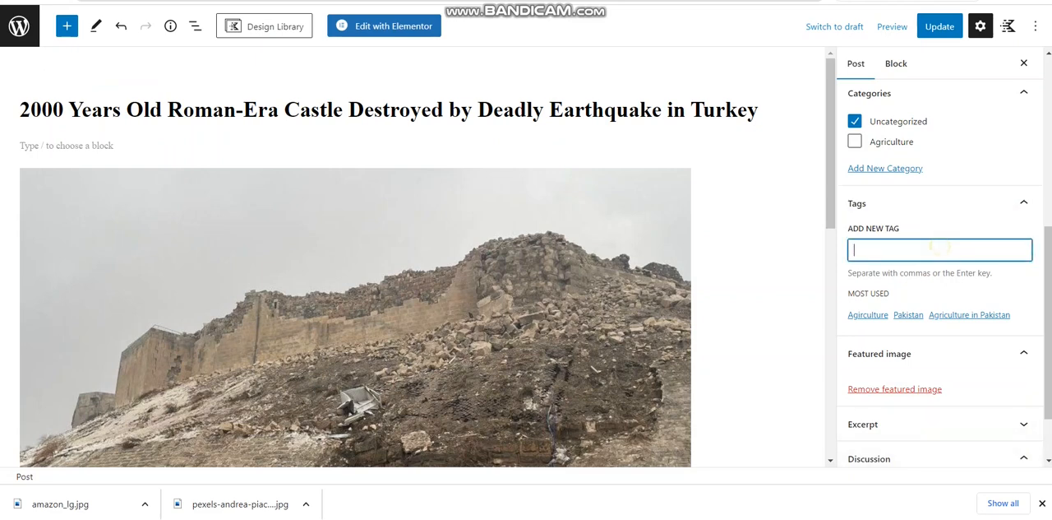
# Add the tags Turkey and 2023 to the castle earthquake post and update it
pyautogui.write('urkey')
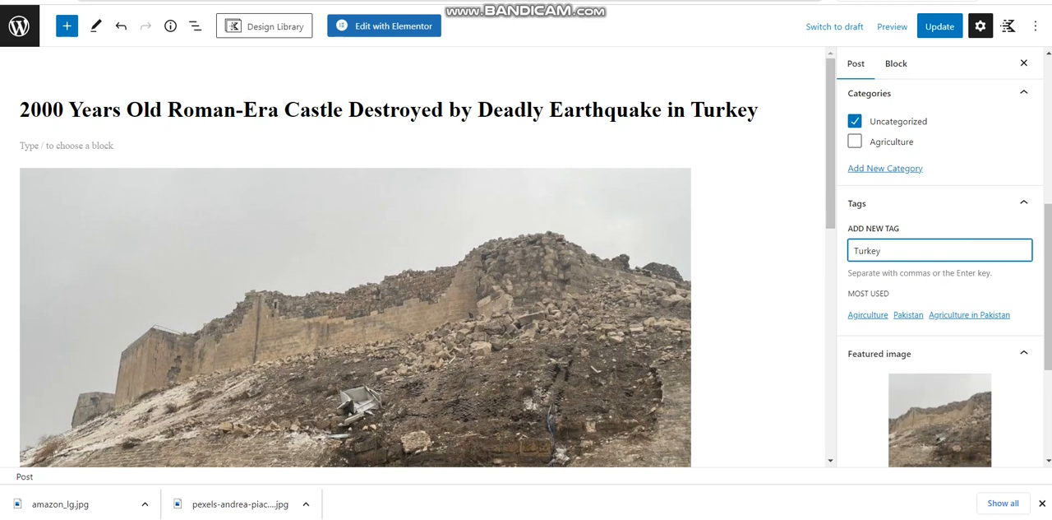
pyautogui.press('Return')
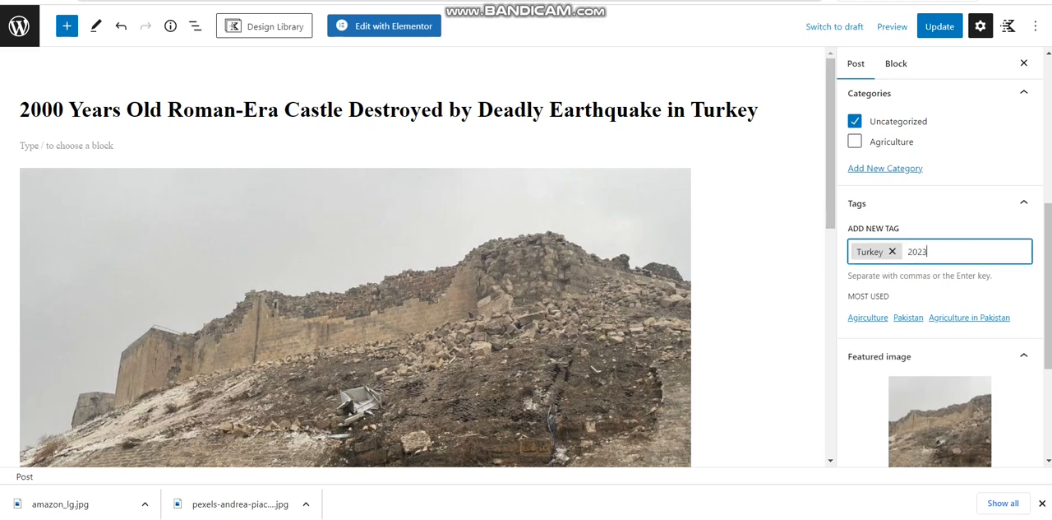
pyautogui.press('Return')
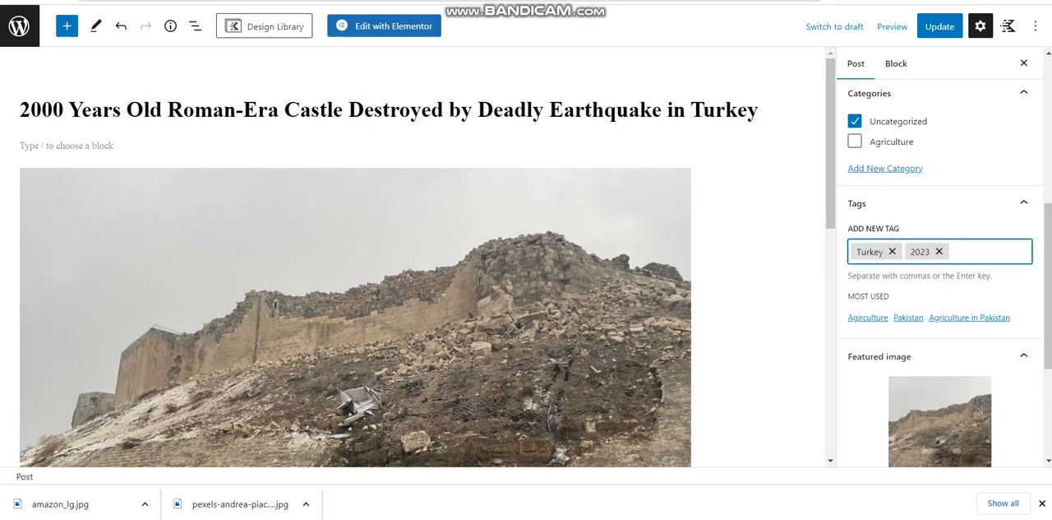
pyautogui.click(940, 26)
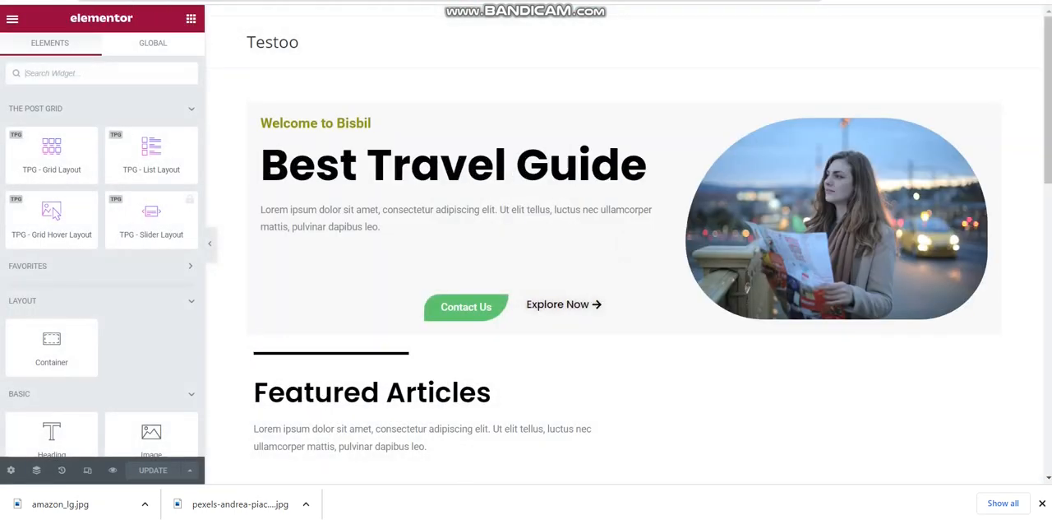
# On the Home page in Elementor, compare Layout 2 and Layout 3 for the Featured Articles post grid and apply Layout 3
pyautogui.scroll(-5, 625, 329)
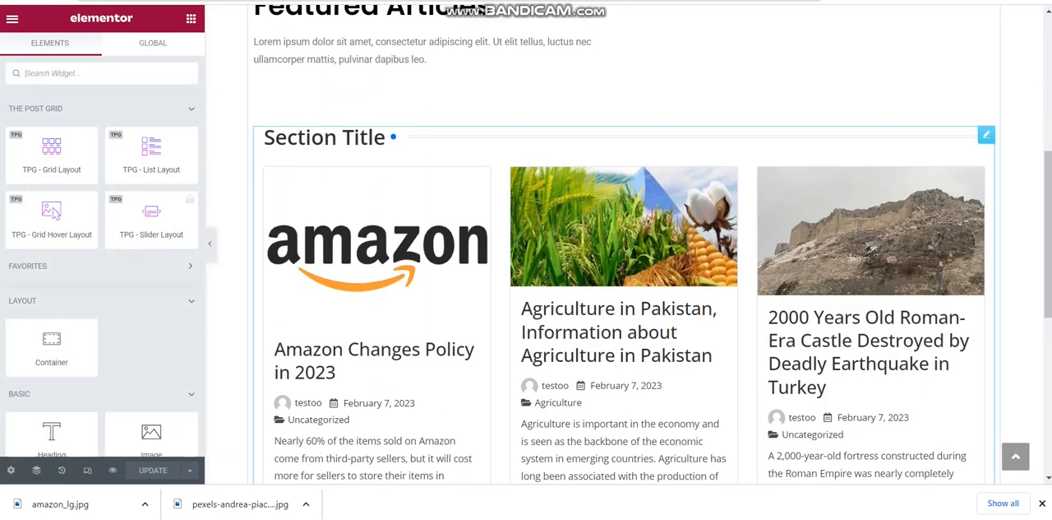
pyautogui.click(987, 135)
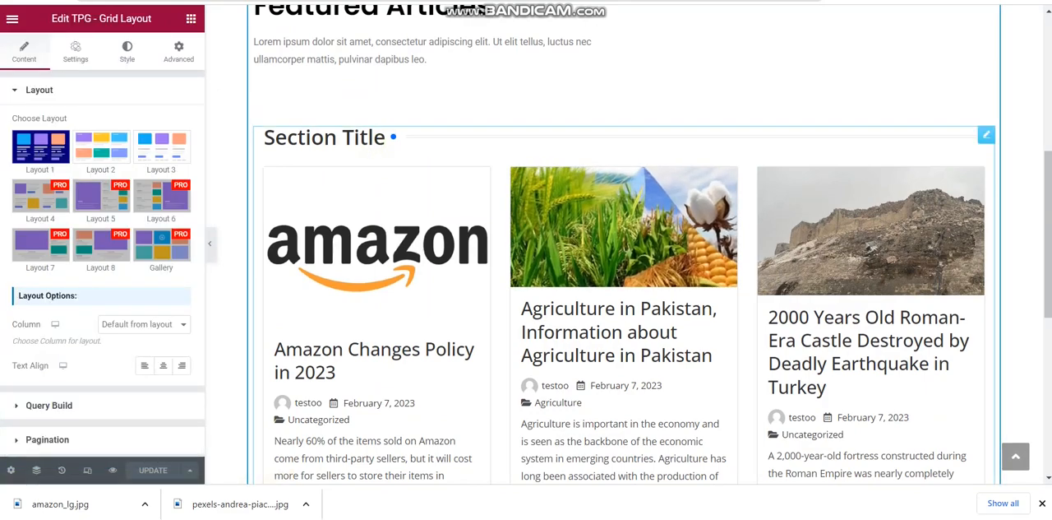
pyautogui.click(100, 146)
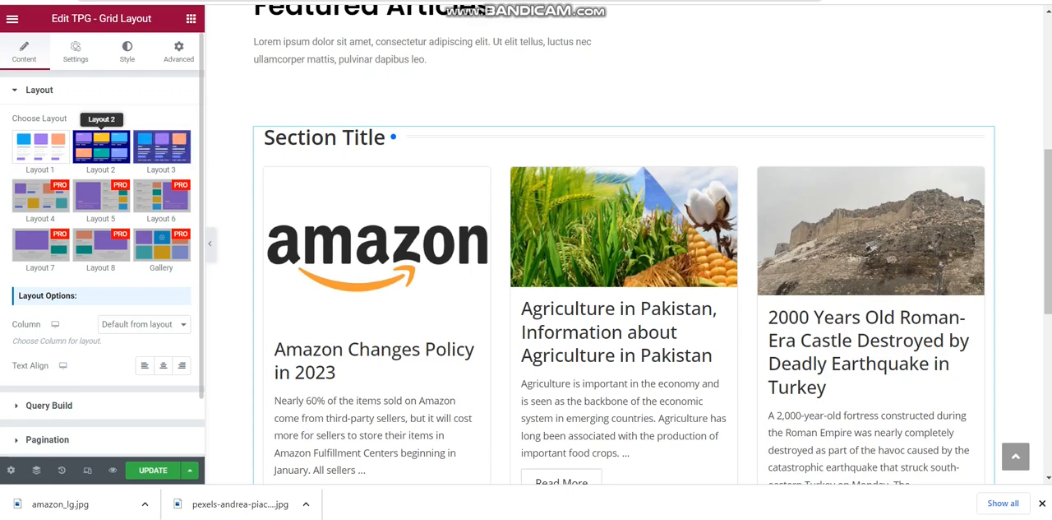
pyautogui.click(161, 146)
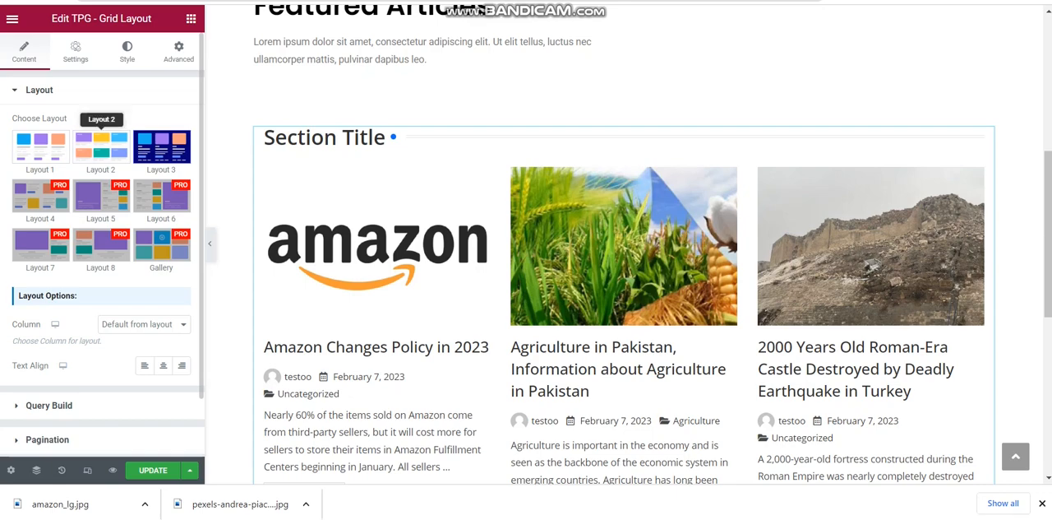
pyautogui.click(101, 147)
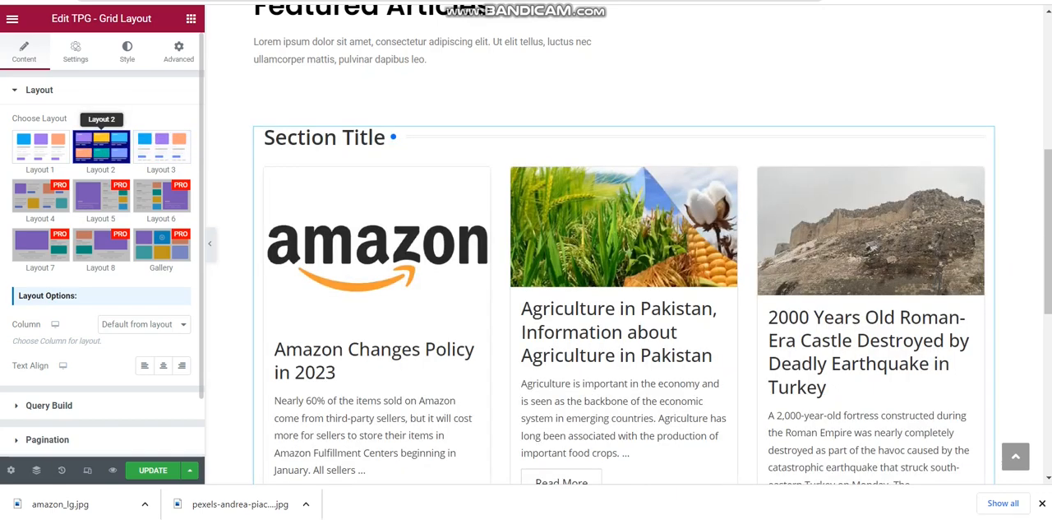
pyautogui.click(161, 146)
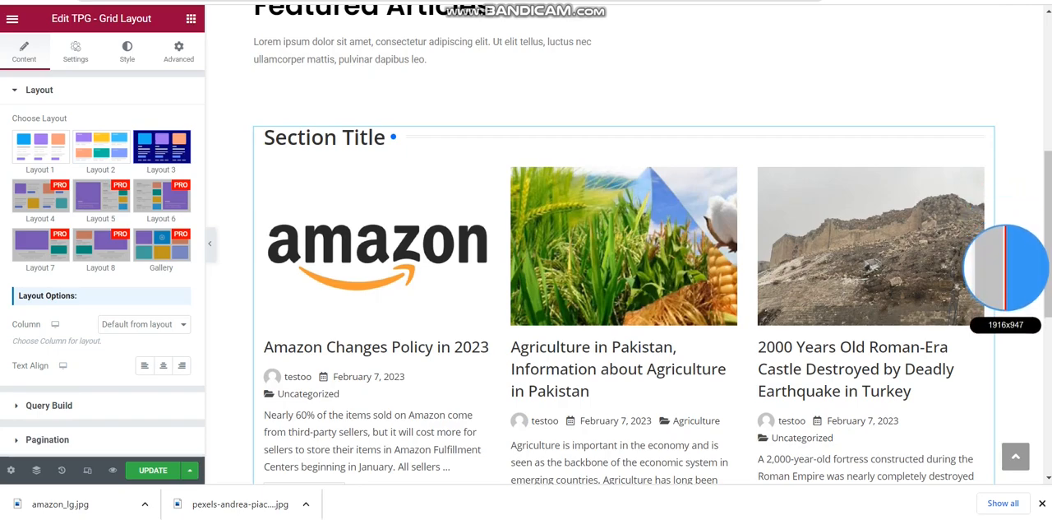
# Check the lower part of the Featured Articles grid and open its field selection settings
pyautogui.moveTo(1049, 208); pyautogui.dragTo(1049, 323)
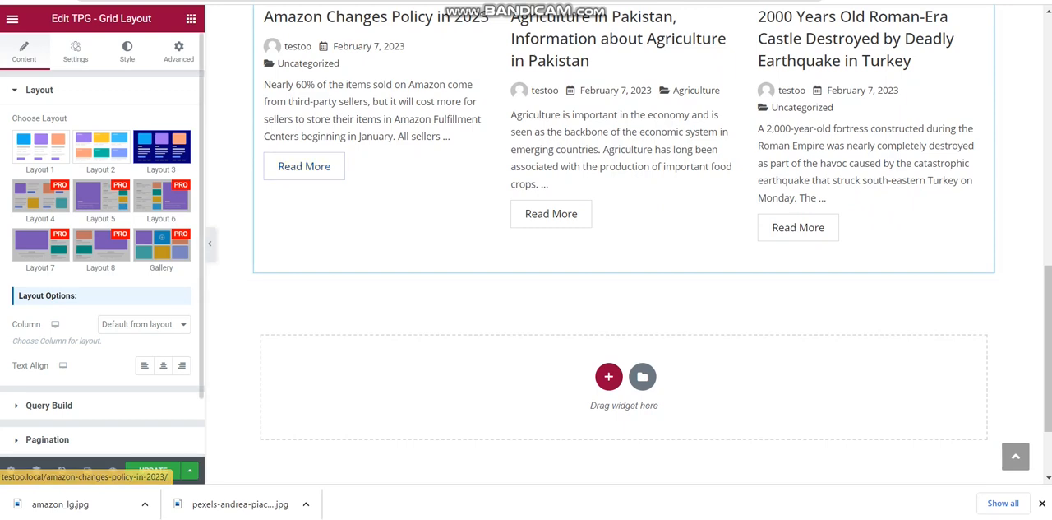
pyautogui.click(75, 51)
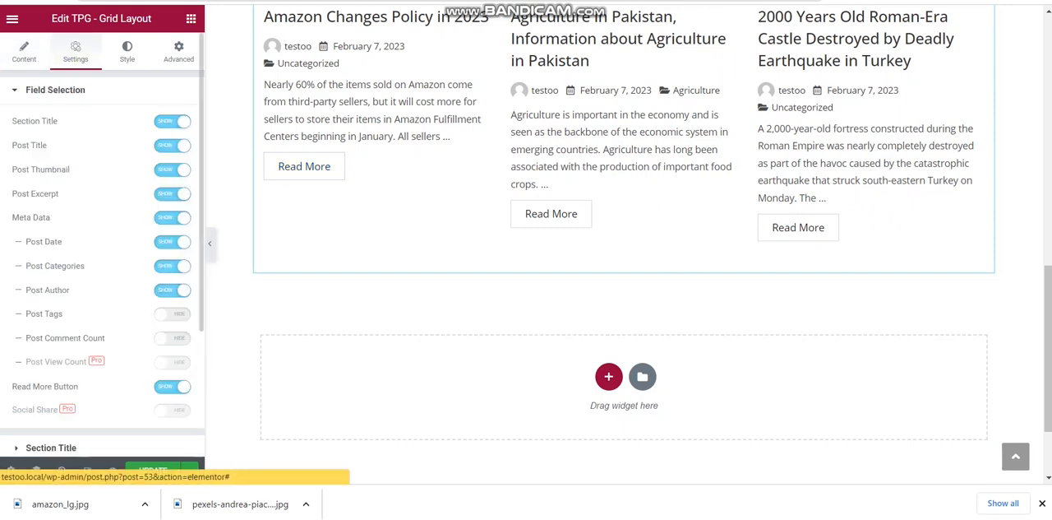
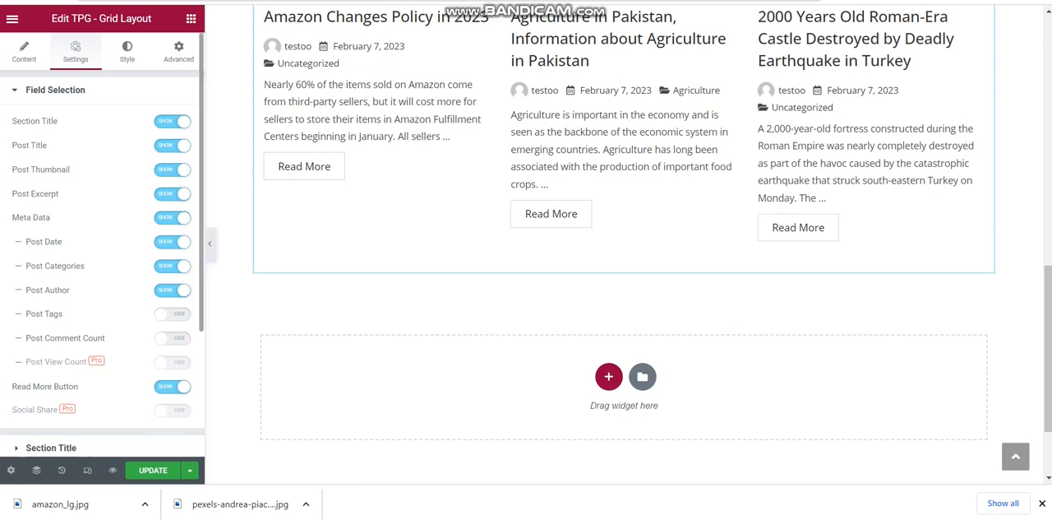
# Set the post grid's custom section title to "My Blogs" and check it above the posts
pyautogui.scroll(-1, 102, 247)
pyautogui.scroll(-1, 102, 247)
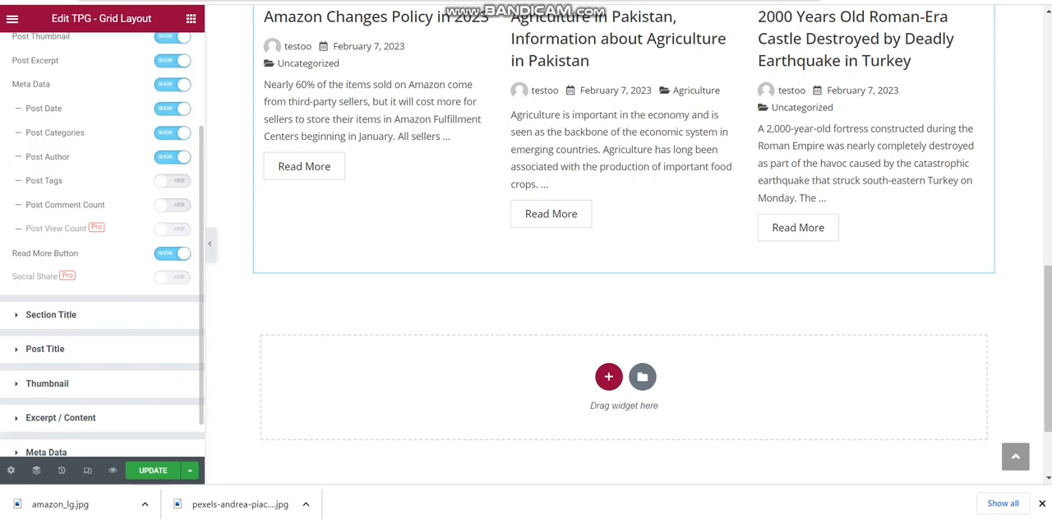
pyautogui.click(97, 314)
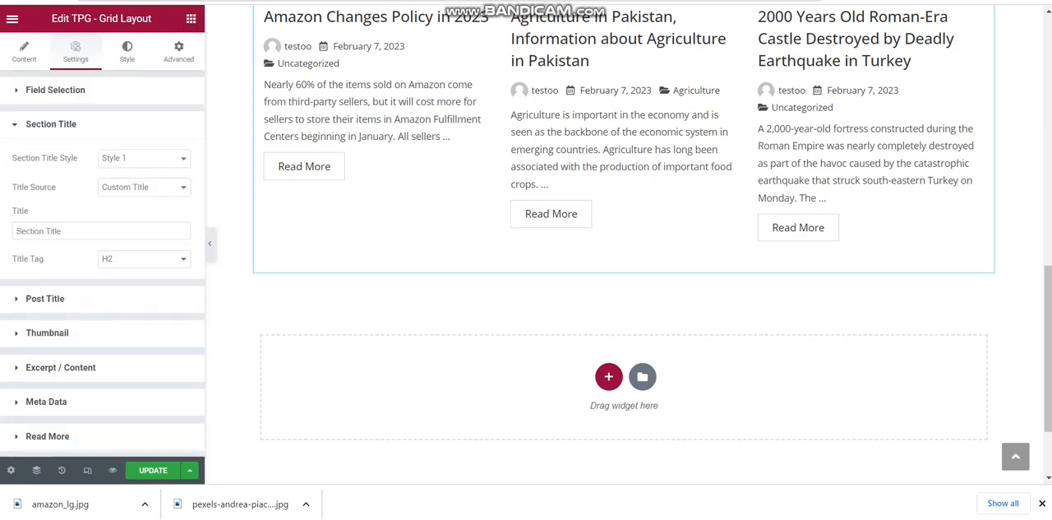
pyautogui.click(136, 187)
pyautogui.click(136, 186)
pyautogui.tripleClick(97, 231)
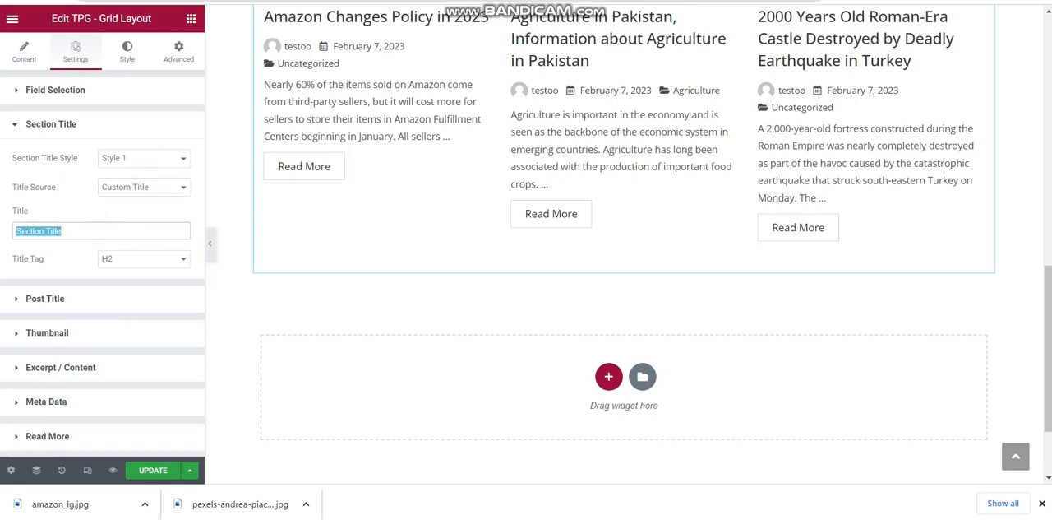
pyautogui.write('B')
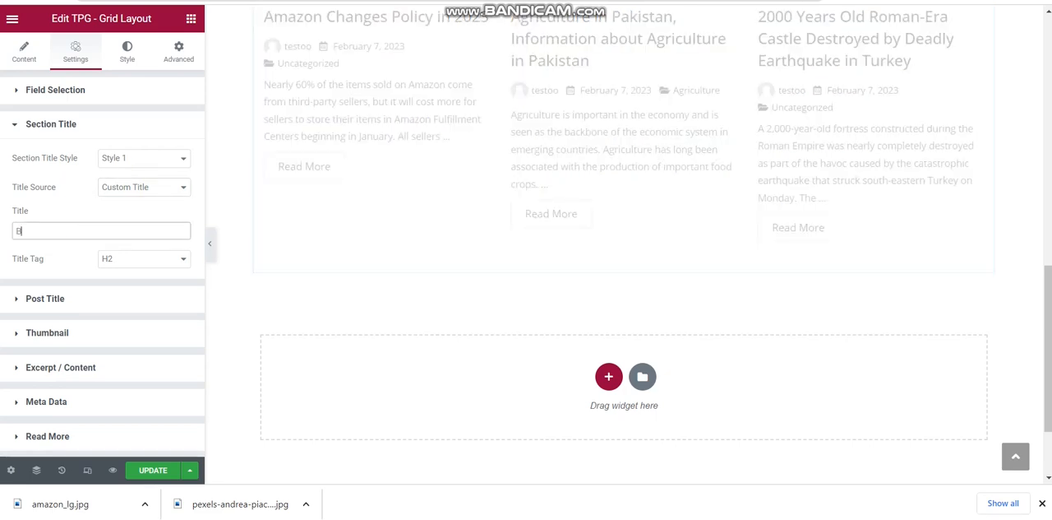
pyautogui.press('BackSpace')
pyautogui.write('My Blogs')
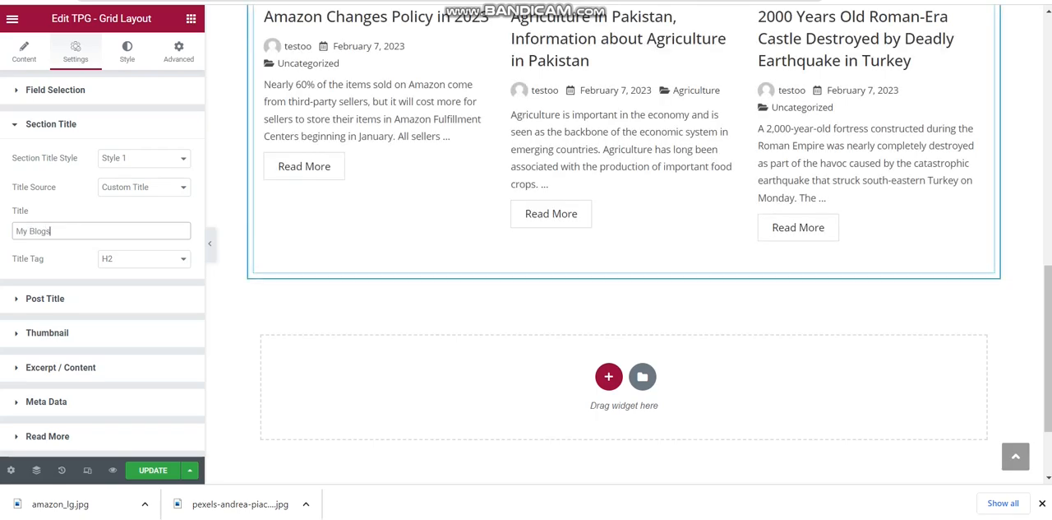
pyautogui.moveTo(1048, 285); pyautogui.dragTo(1047, 188)
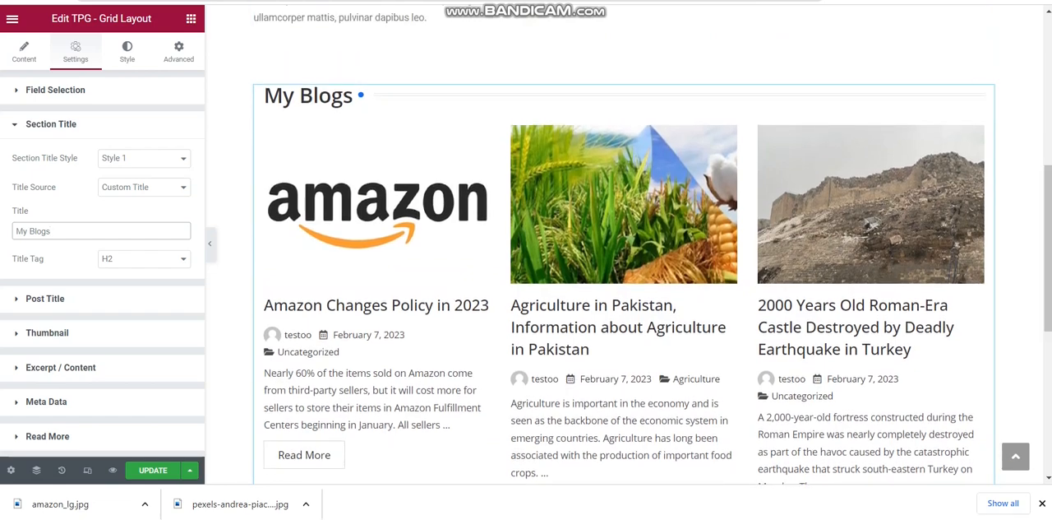
# Review the grid's post title and thumbnail settings, and update the page
pyautogui.click(49, 299)
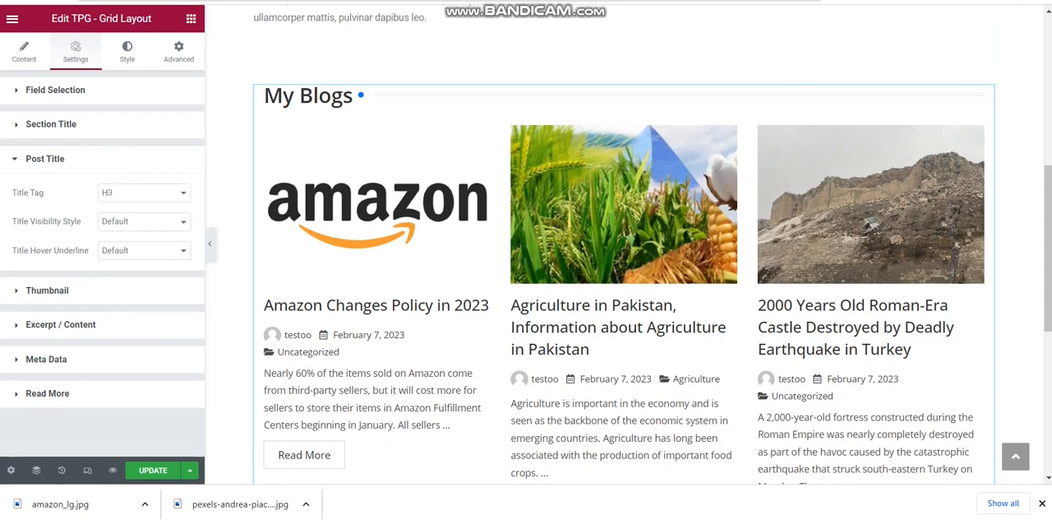
pyautogui.click(97, 289)
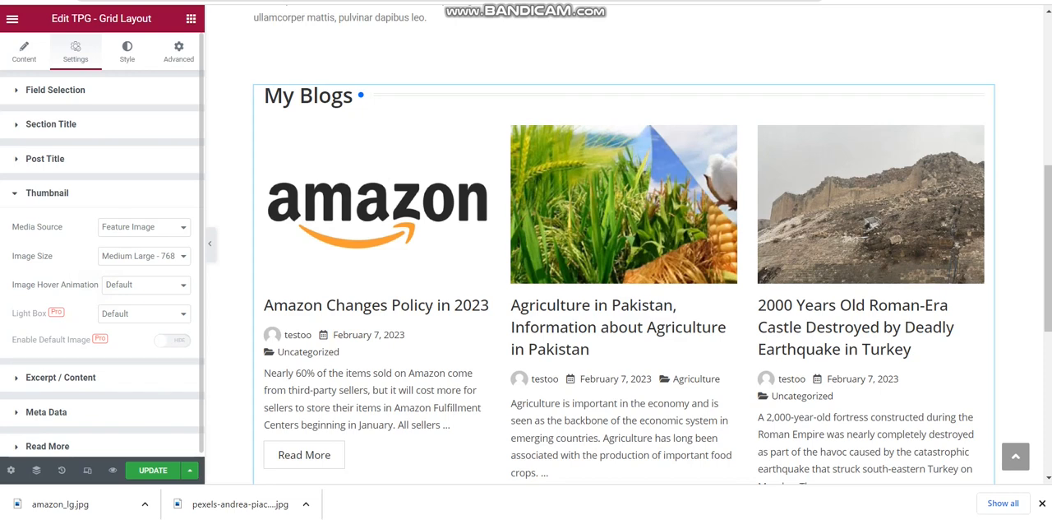
pyautogui.click(153, 471)
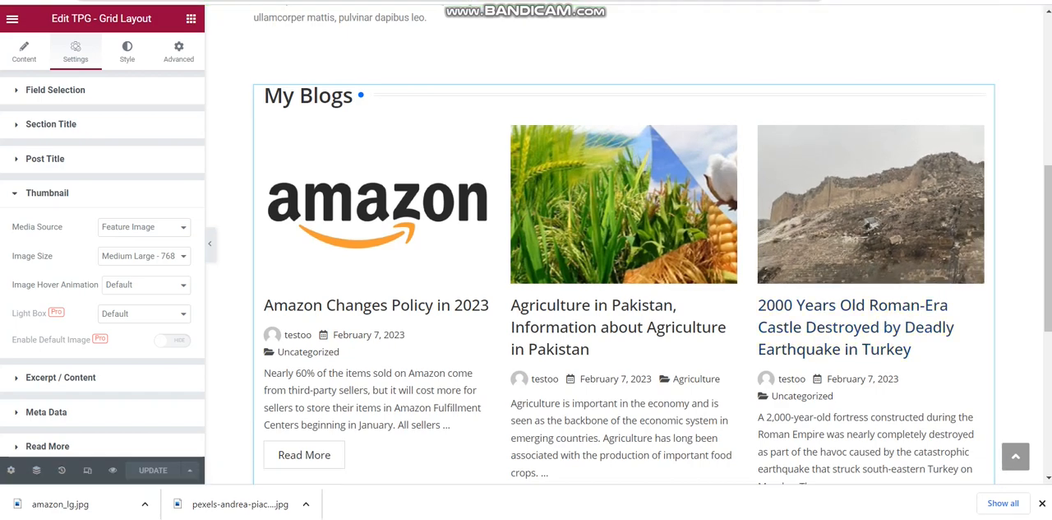
# Add a new container with four equal columns below the My Blogs grid
pyautogui.scroll(-5, 625, 247)
pyautogui.scroll(4, 625, 247)
pyautogui.scroll(-4, 625, 246)
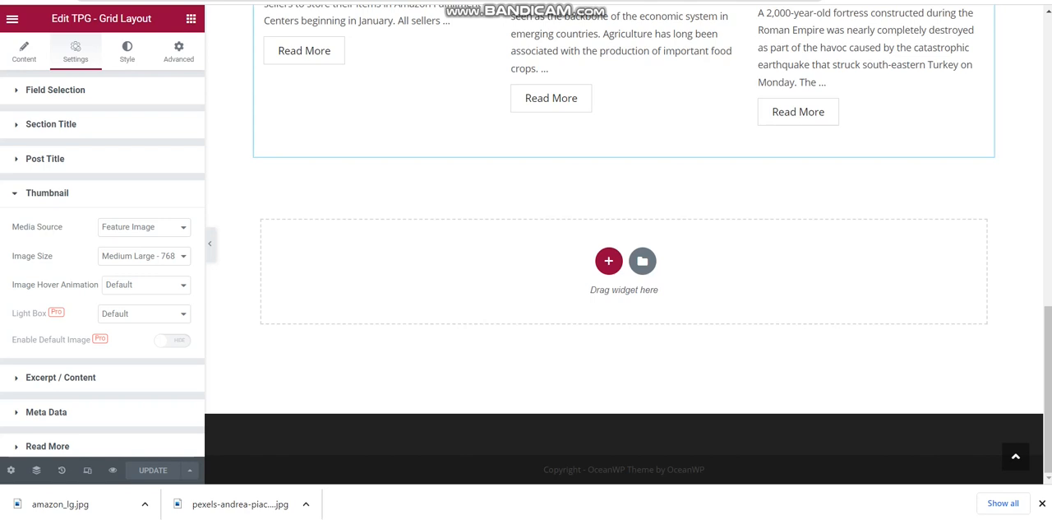
pyautogui.click(608, 261)
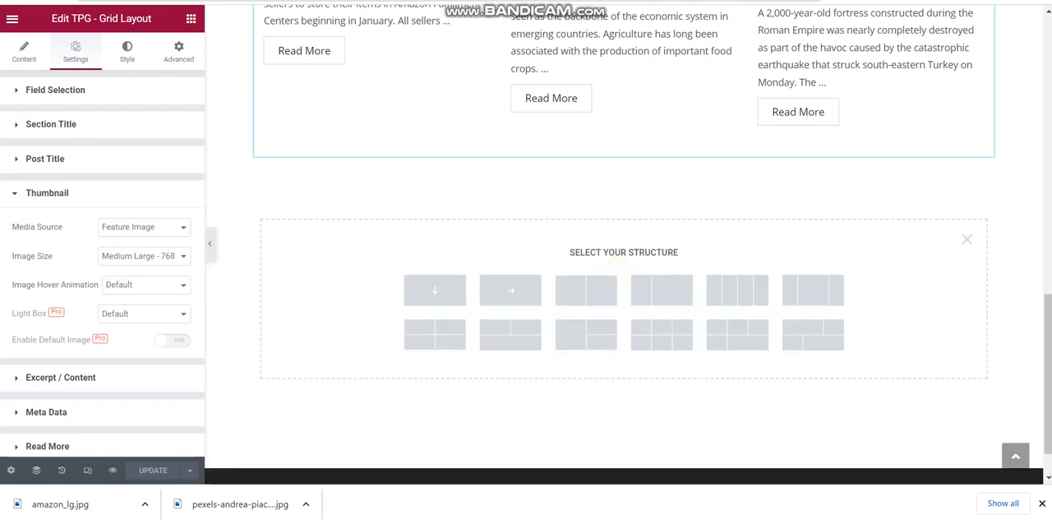
pyautogui.click(738, 289)
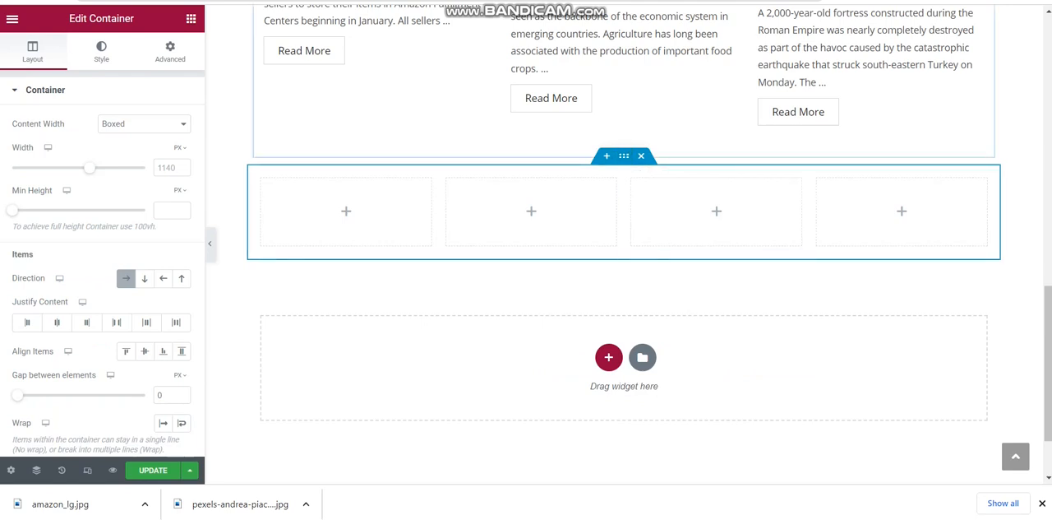
# Set the four-column container to Full Width content, with its items centred in both justification and alignment
pyautogui.click(144, 123)
pyautogui.click(121, 149)
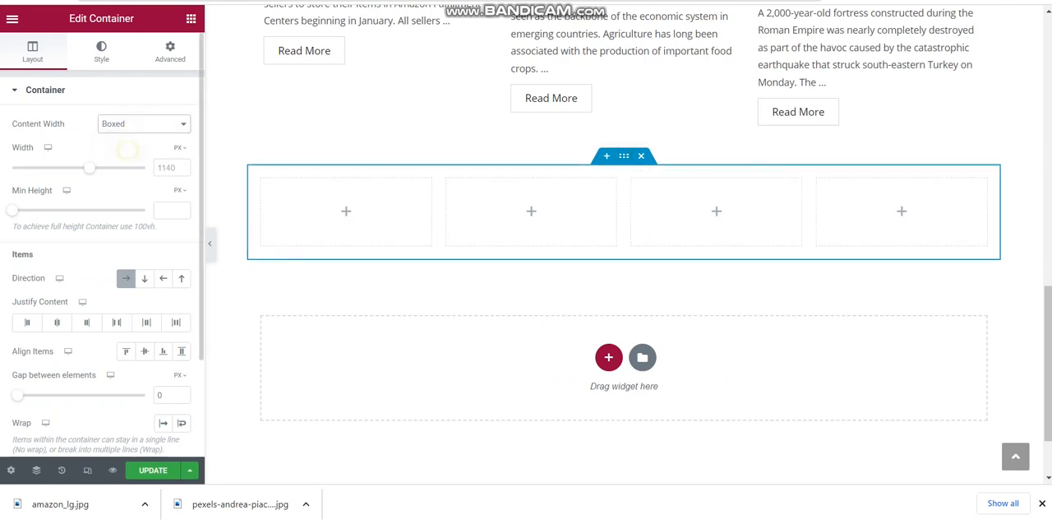
pyautogui.click(56, 322)
pyautogui.click(162, 351)
pyautogui.click(145, 351)
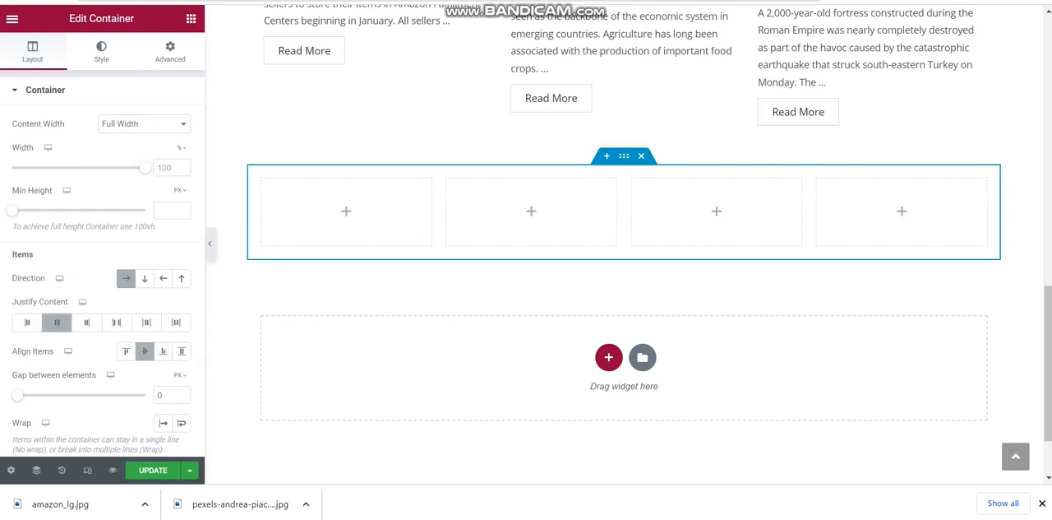
# Unlink the four-column container's margins and set its top margin to 11 px, keeping the right margin at 0
pyautogui.click(170, 52)
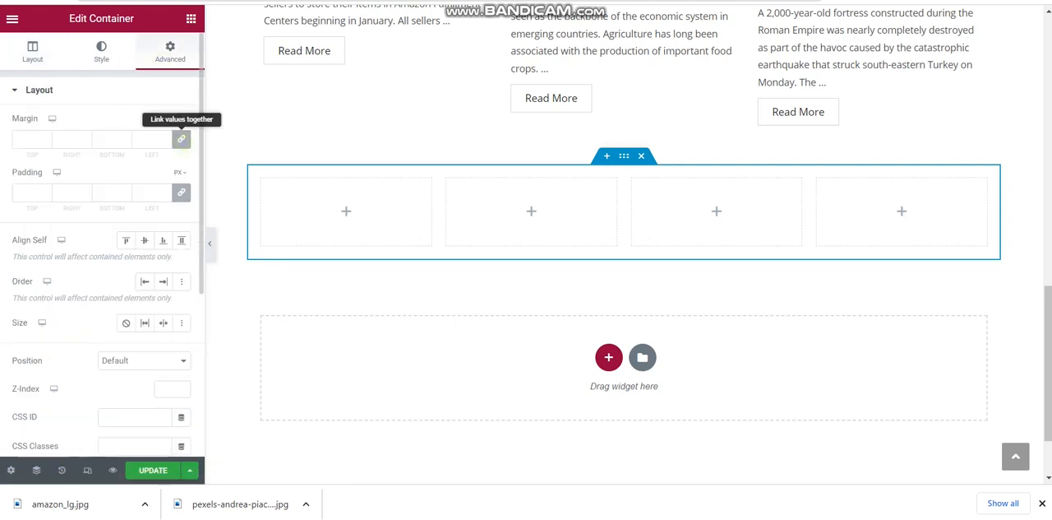
pyautogui.click(181, 138)
pyautogui.click(83, 138)
pyautogui.write('3')
pyautogui.click(84, 137)
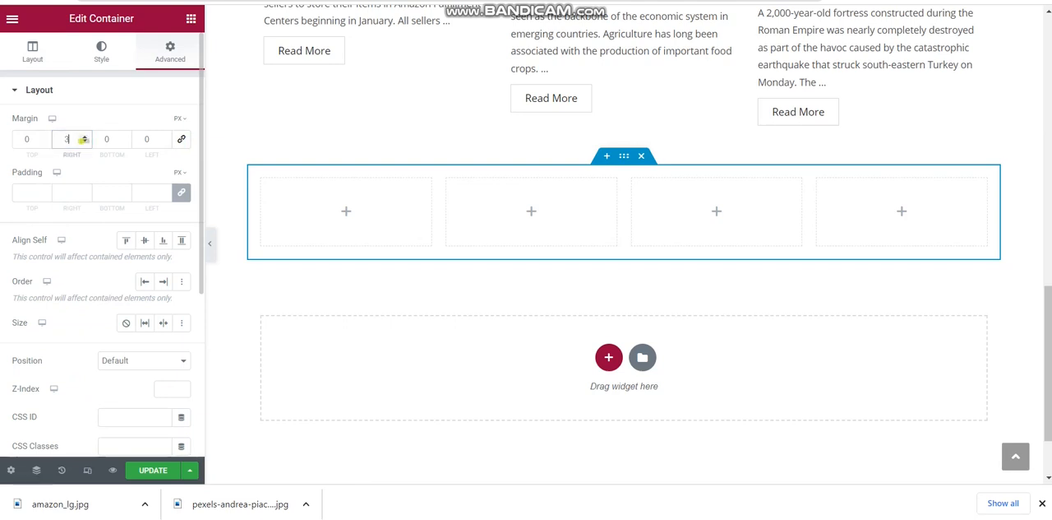
pyautogui.click(44, 136)
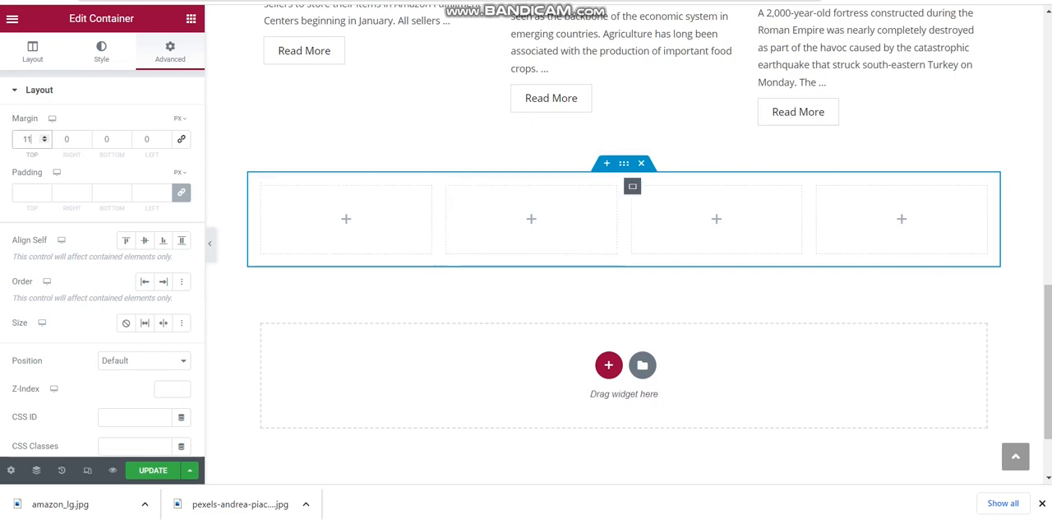
# Copy the black divider above the Featured Articles heading and paste it into the first column of the new container
pyautogui.scroll(6, 625, 247)
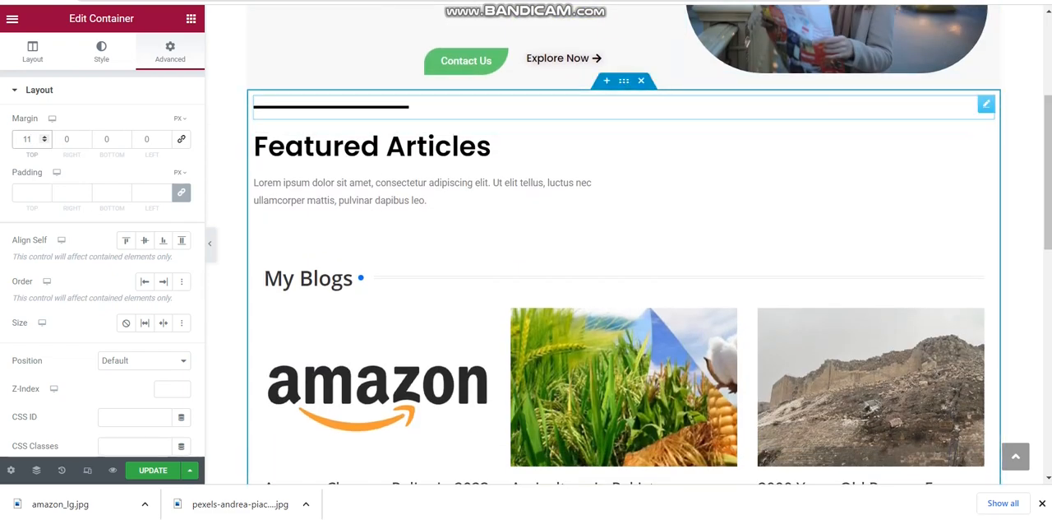
pyautogui.click(364, 110)
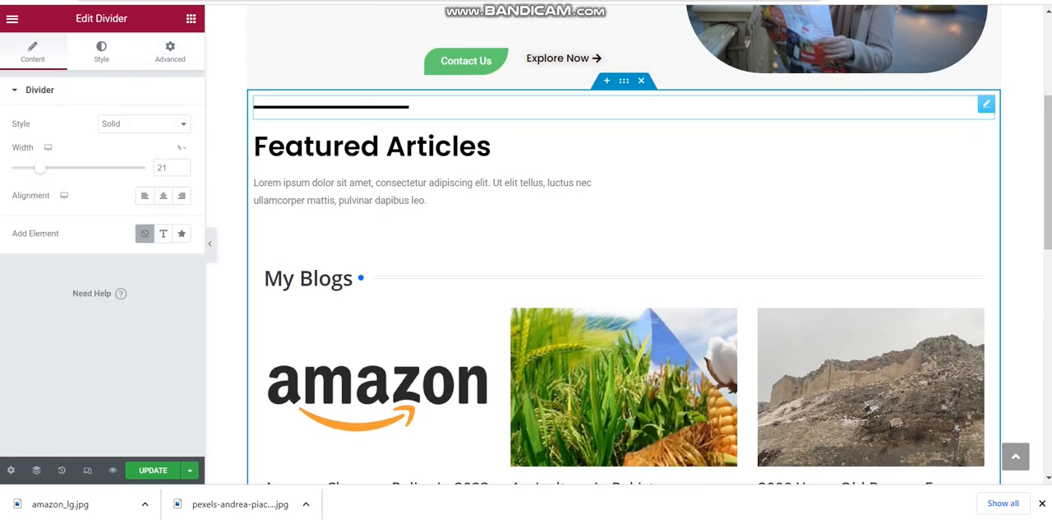
pyautogui.rightClick(365, 111)
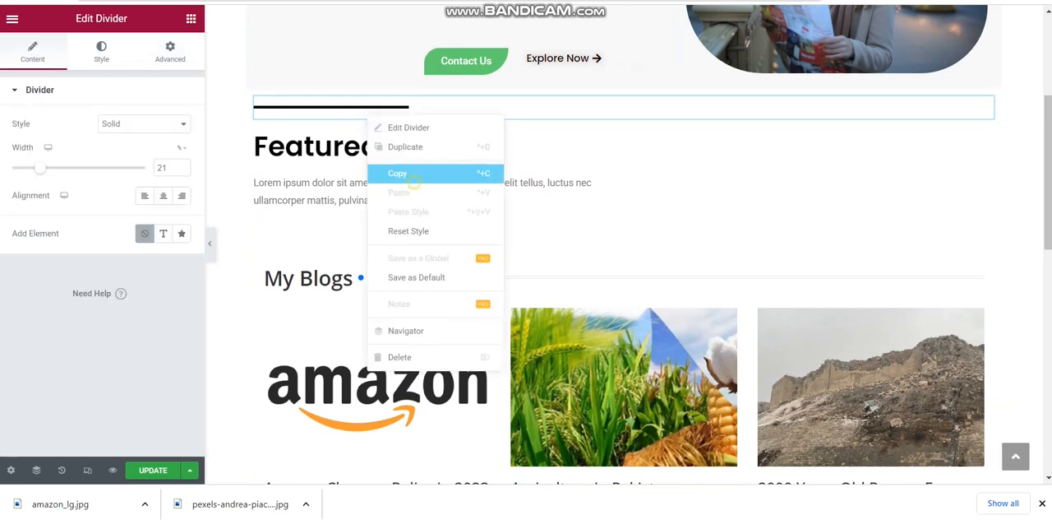
pyautogui.click(407, 174)
pyautogui.click(1034, 316)
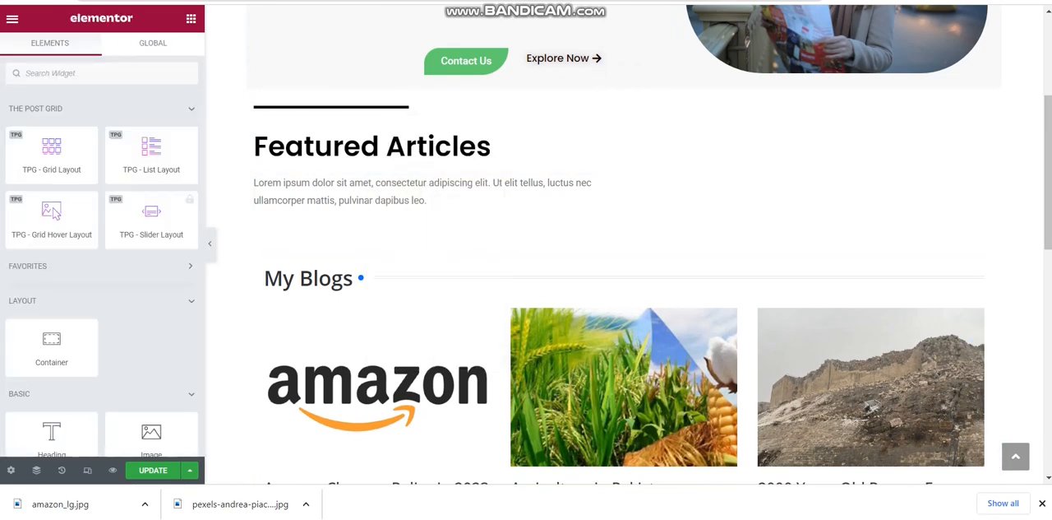
pyautogui.scroll(-5, 1040, 300)
pyautogui.scroll(-1, 346, 273)
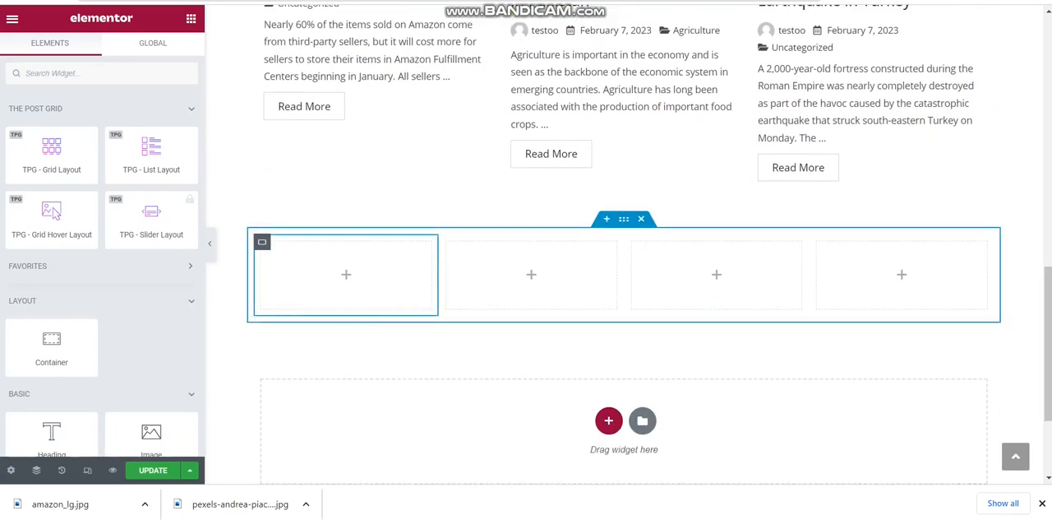
pyautogui.rightClick(340, 275)
pyautogui.click(371, 305)
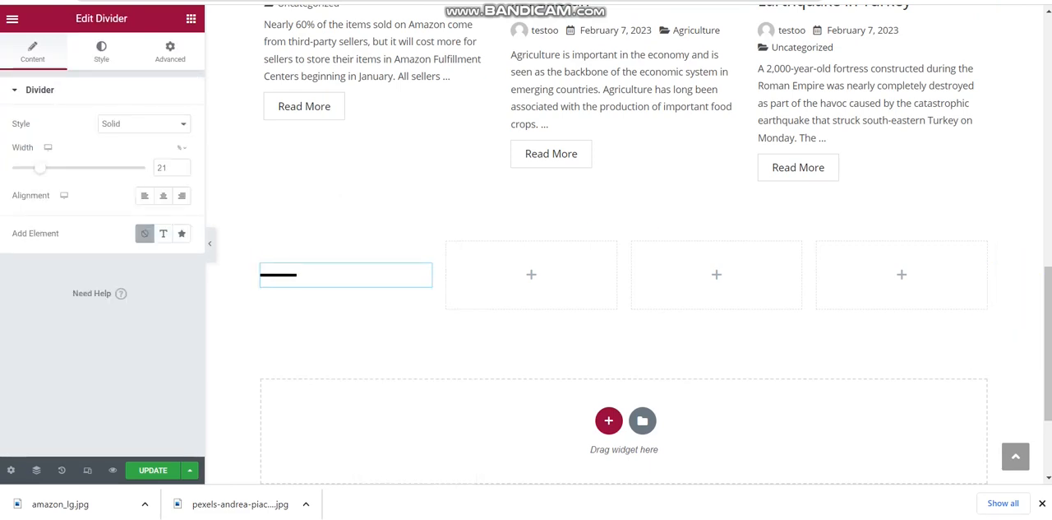
# Copy the Featured Articles heading and paste it under the divider in the new container's first column
pyautogui.scroll(5, 625, 247)
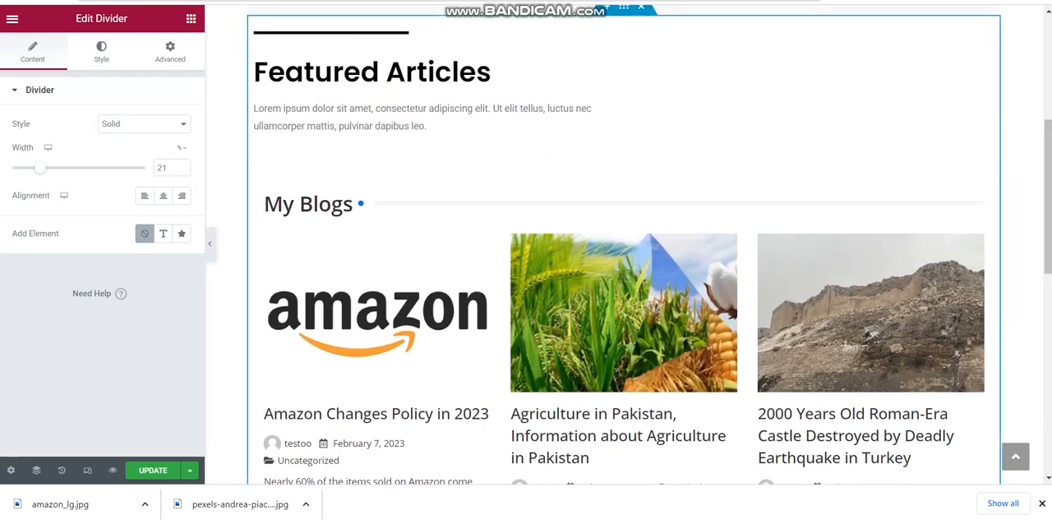
pyautogui.rightClick(466, 76)
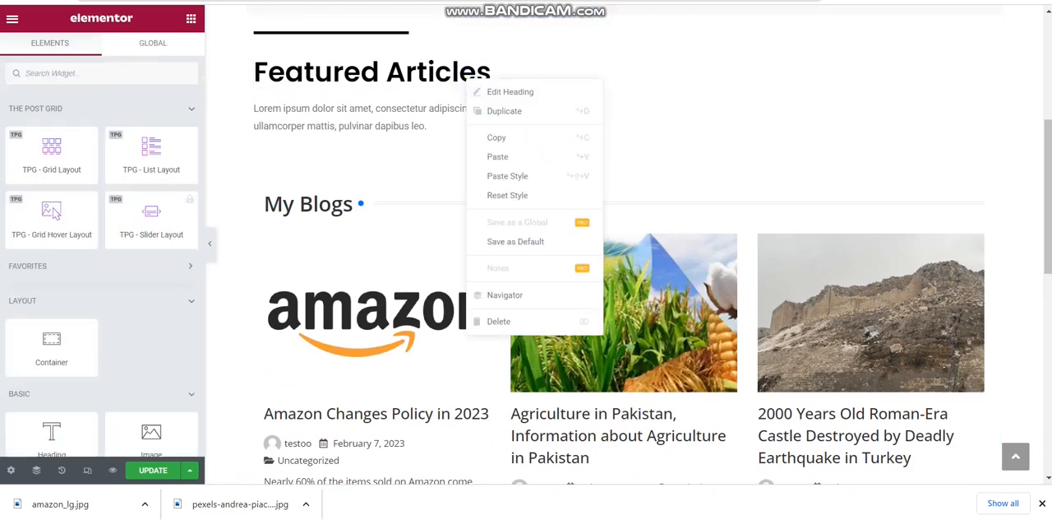
pyautogui.click(497, 138)
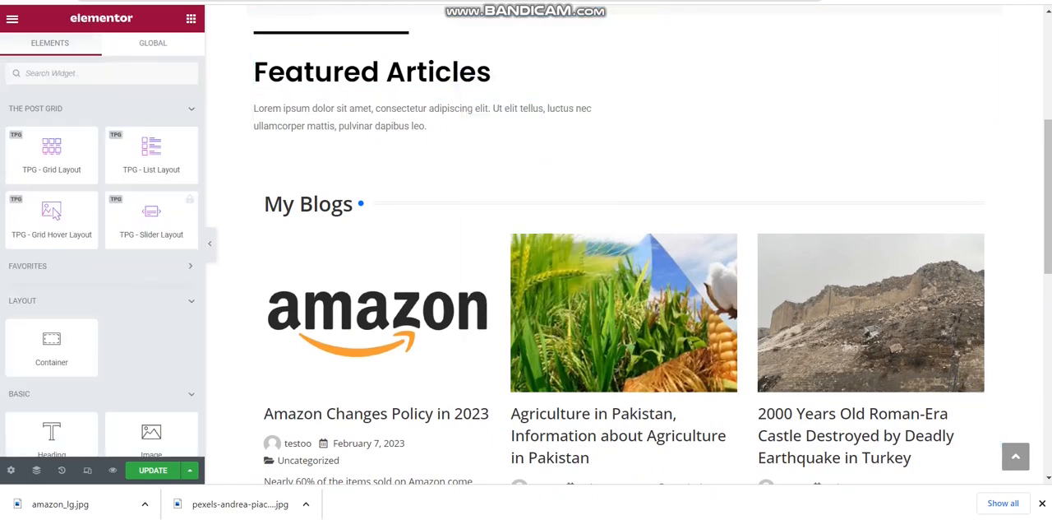
pyautogui.scroll(-5, 543, 246)
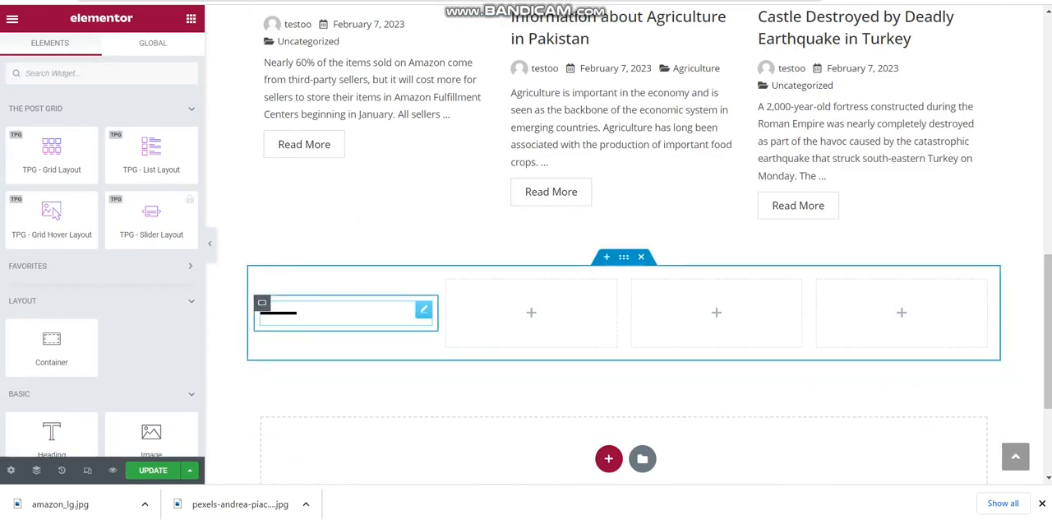
pyautogui.rightClick(309, 322)
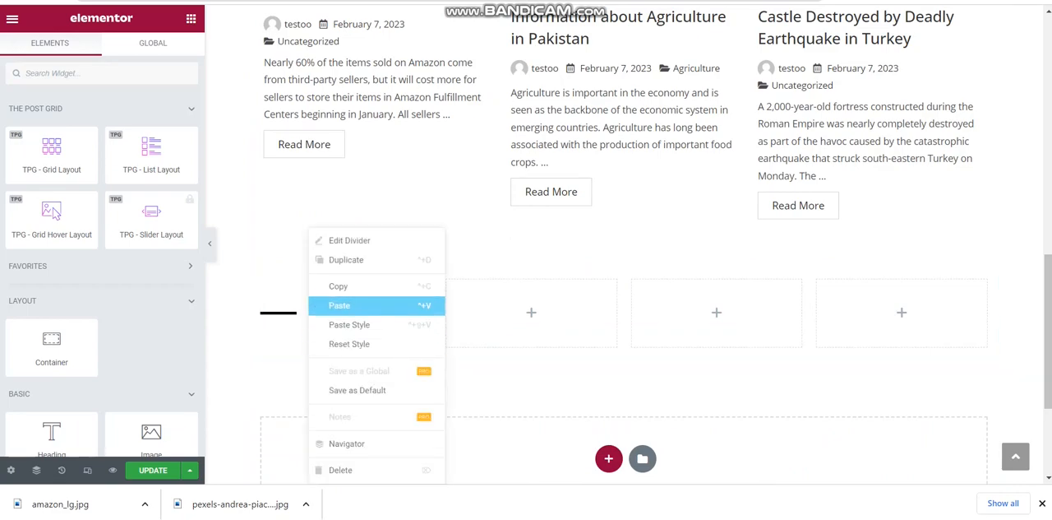
pyautogui.click(339, 305)
# Copy the lorem ipsum paragraph from the Featured Articles section and paste it under the heading in the first column
pyautogui.moveTo(1048, 304); pyautogui.dragTo(1048, 126)
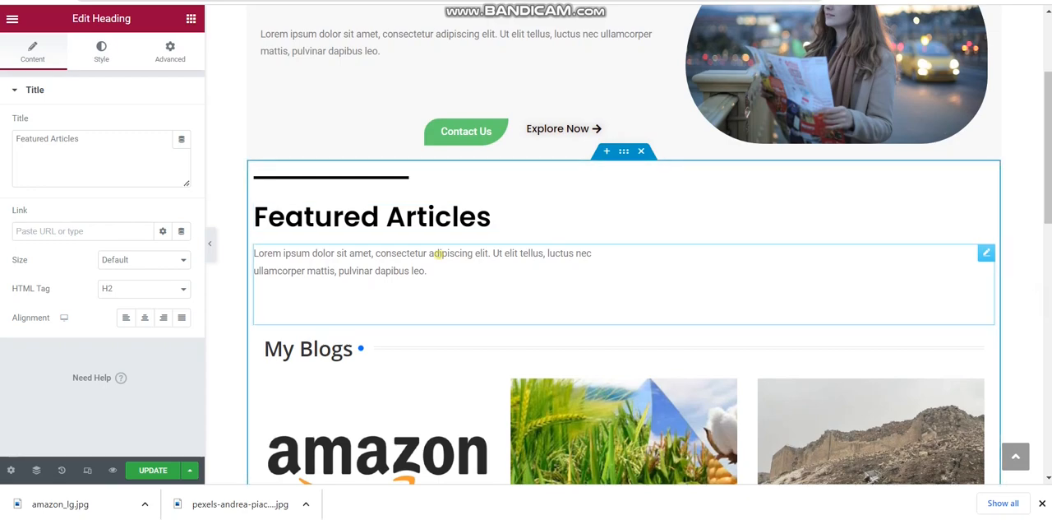
pyautogui.click(434, 250)
pyautogui.rightClick(435, 257)
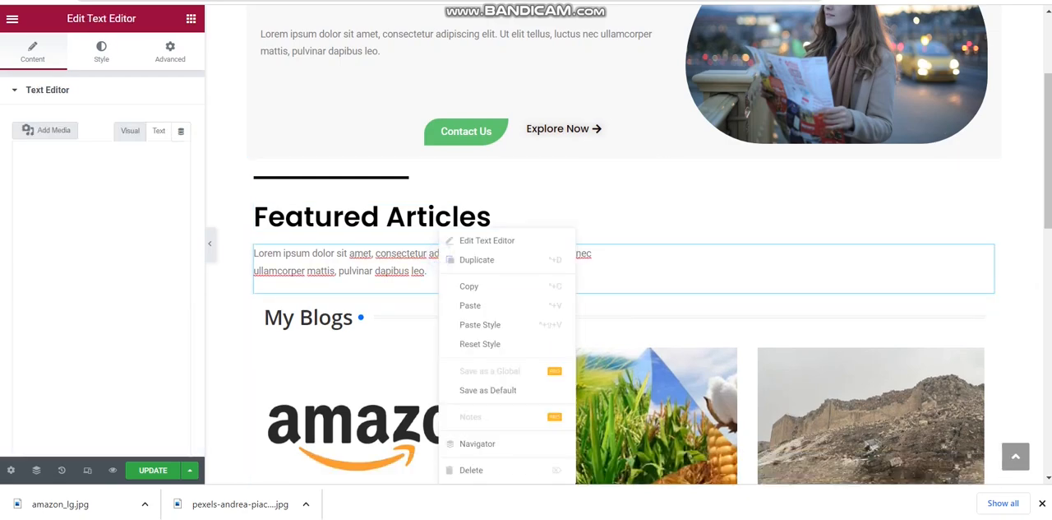
pyautogui.click(468, 285)
pyautogui.moveTo(1047, 148); pyautogui.dragTo(1047, 374)
pyautogui.rightClick(370, 205)
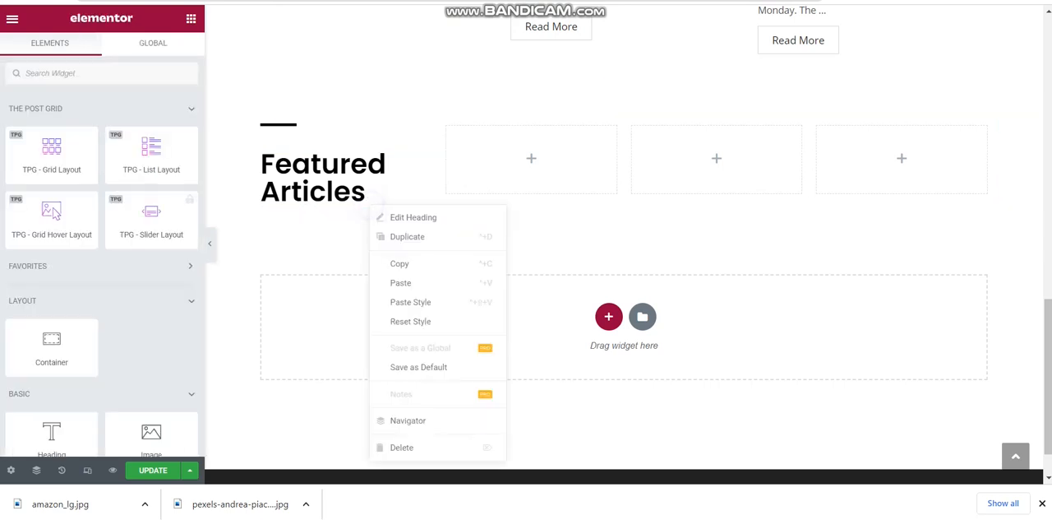
pyautogui.click(415, 284)
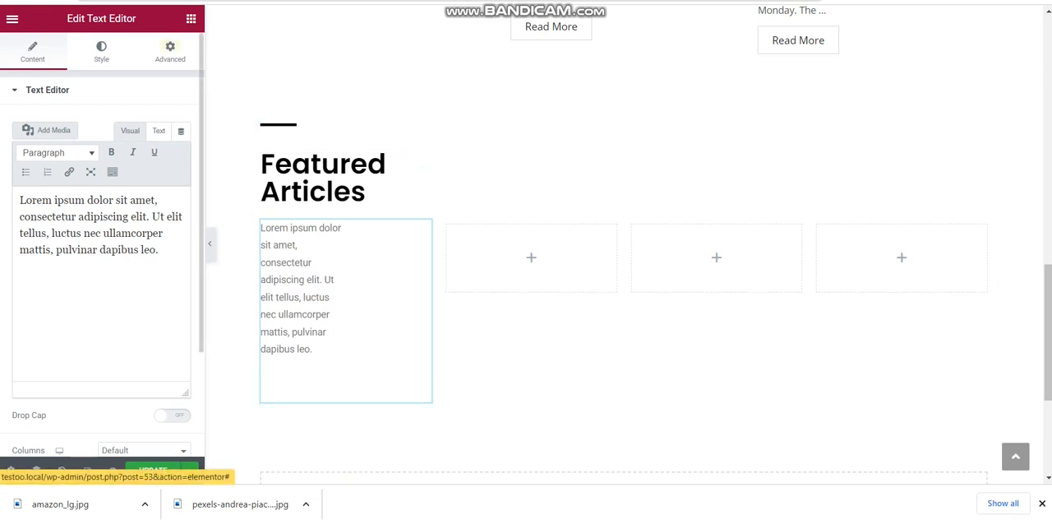
# Reduce the right margin of the lorem ipsum paragraph in the first column to 2%
pyautogui.click(171, 51)
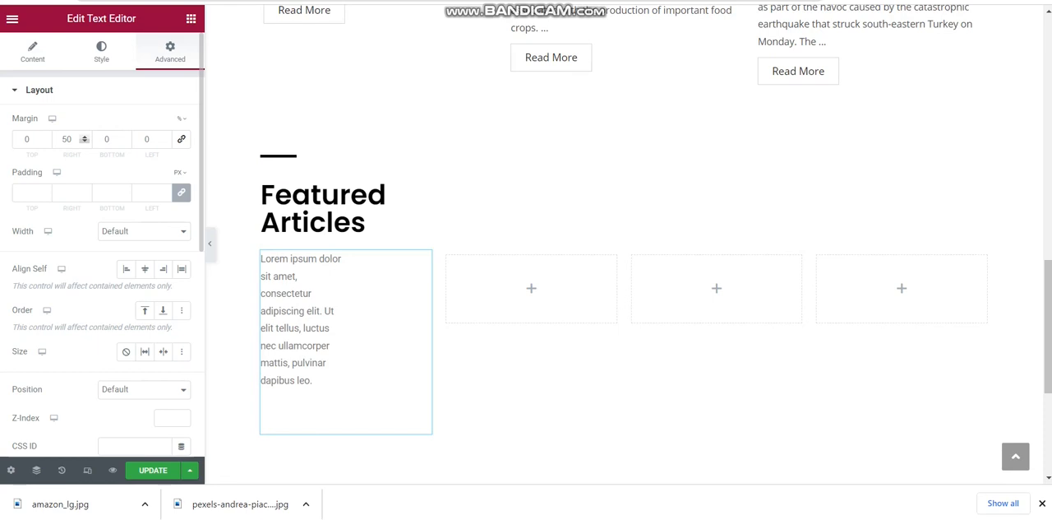
pyautogui.click(85, 141)
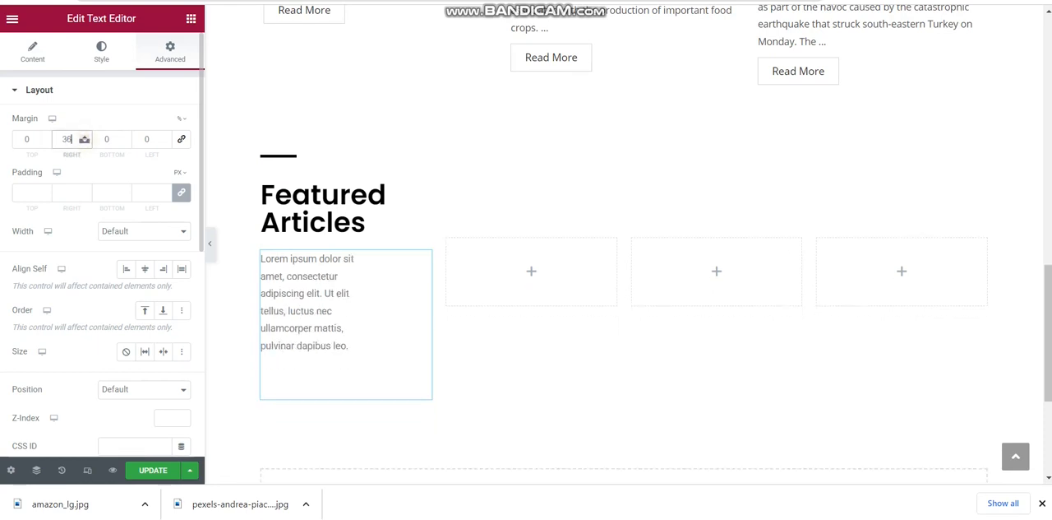
pyautogui.click(85, 142)
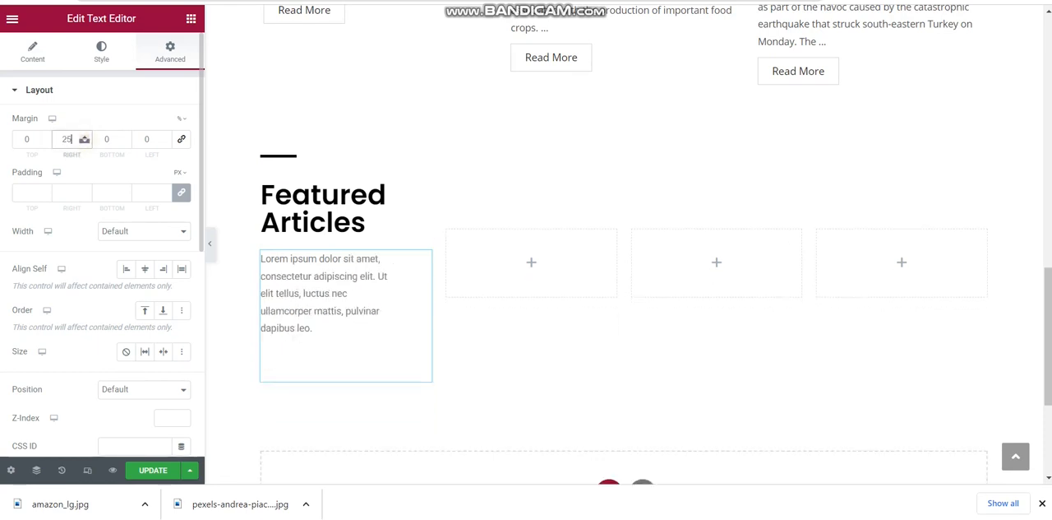
pyautogui.click(84, 142)
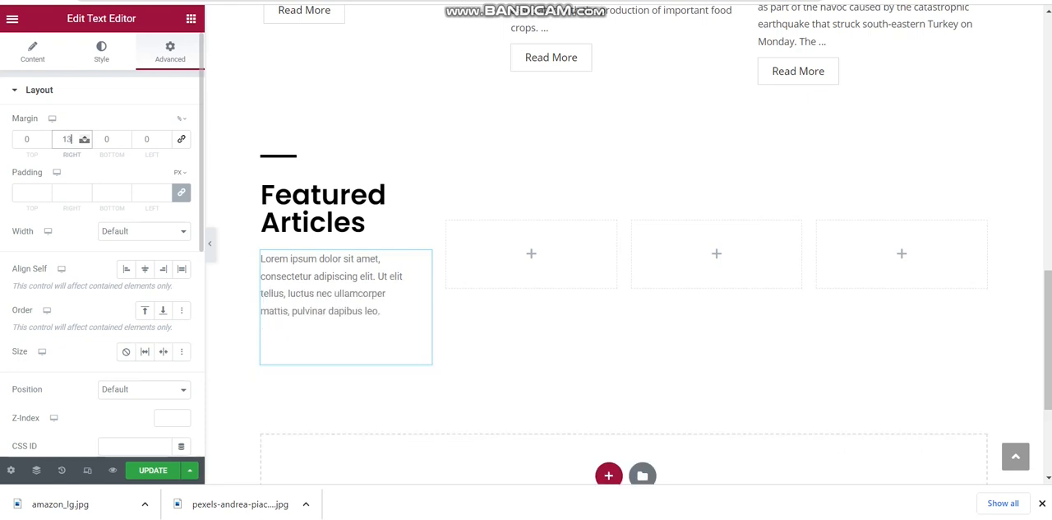
pyautogui.click(85, 141)
pyautogui.click(84, 141)
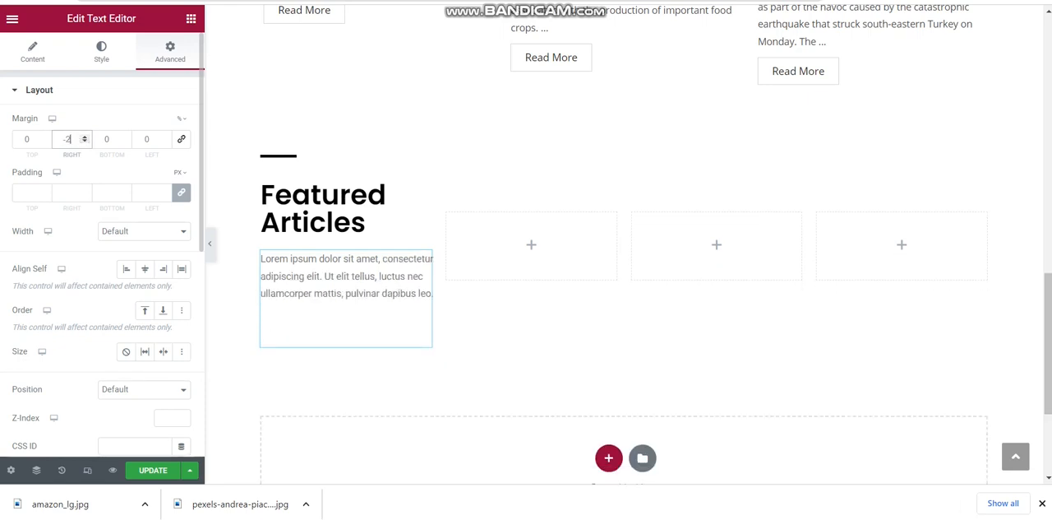
pyautogui.doubleClick(84, 136)
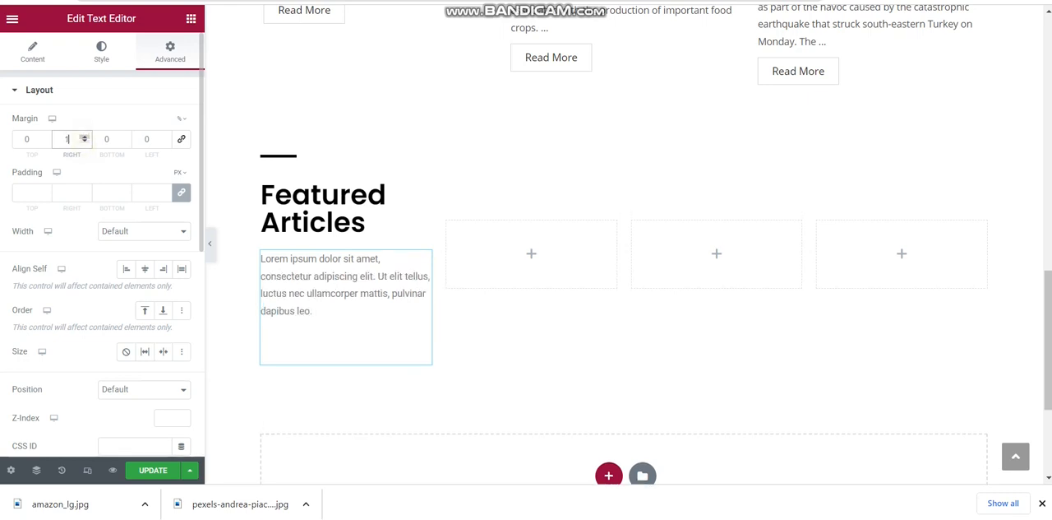
pyautogui.click(84, 137)
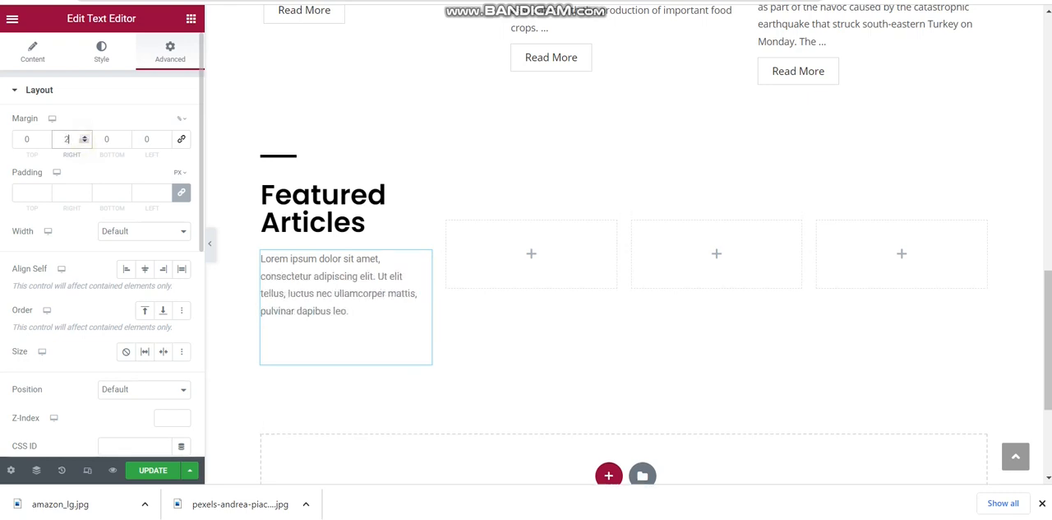
# Change the heading above the paragraph in the first column to "Featured Accessories"
pyautogui.click(366, 222)
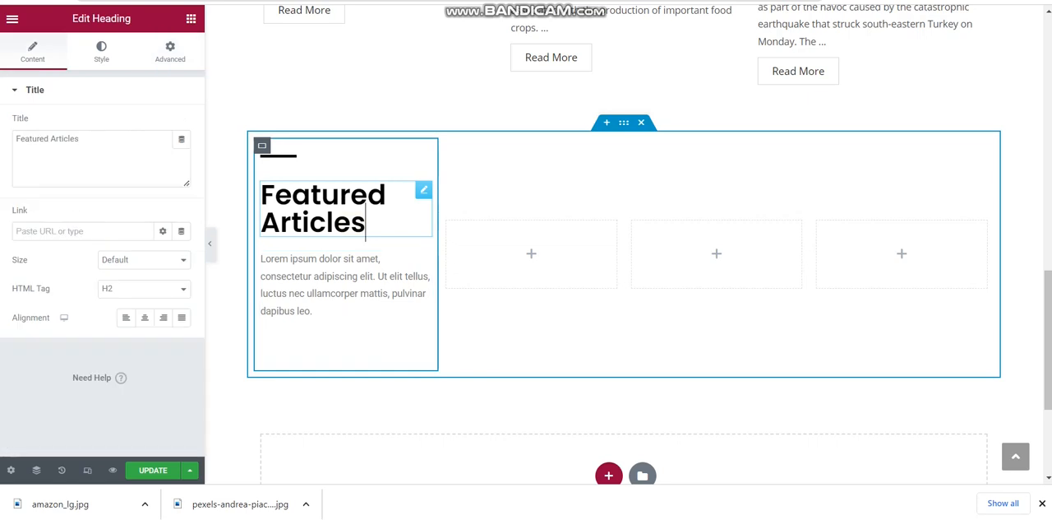
pyautogui.doubleClick(84, 146)
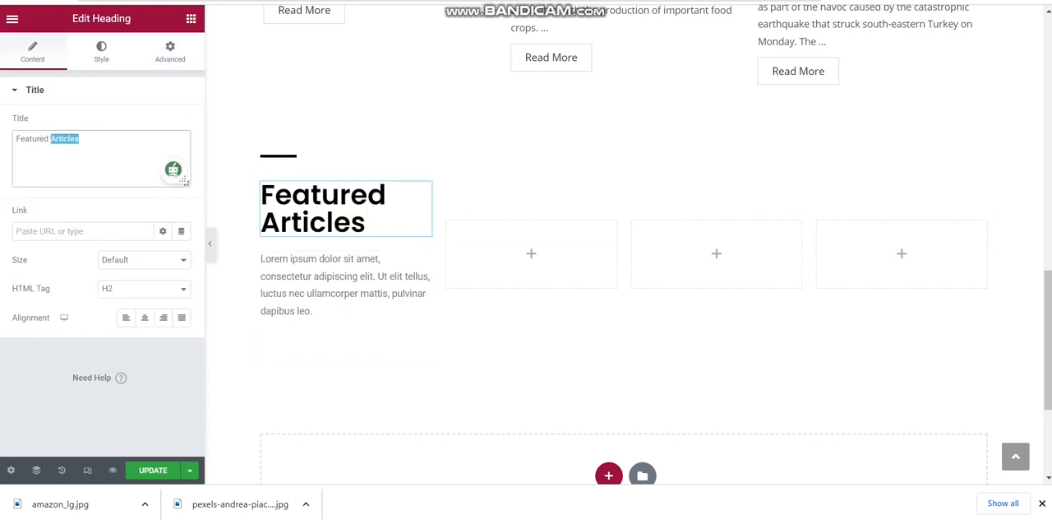
pyautogui.write('Accessories')
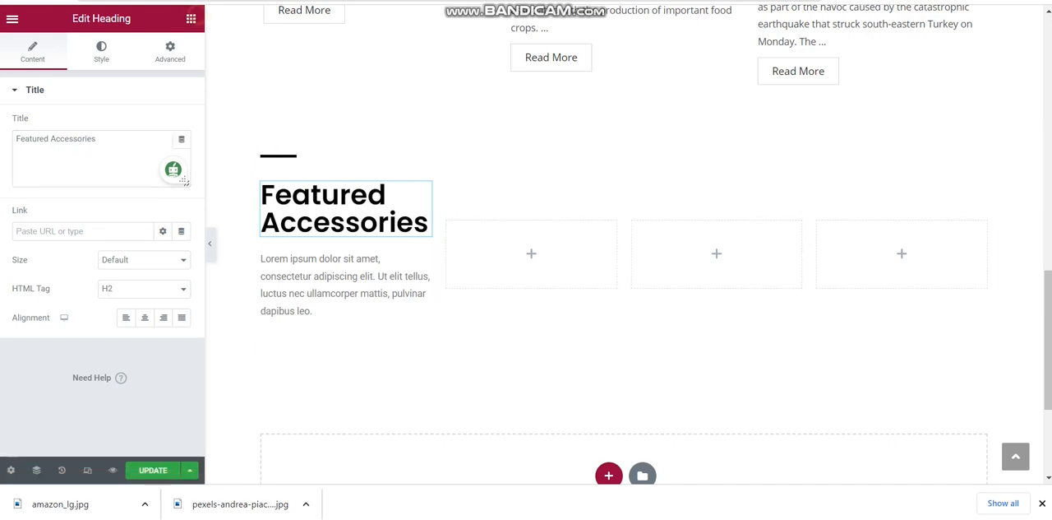
# Add an Image widget to the second column and place a Heading widget directly under it
pyautogui.click(190, 18)
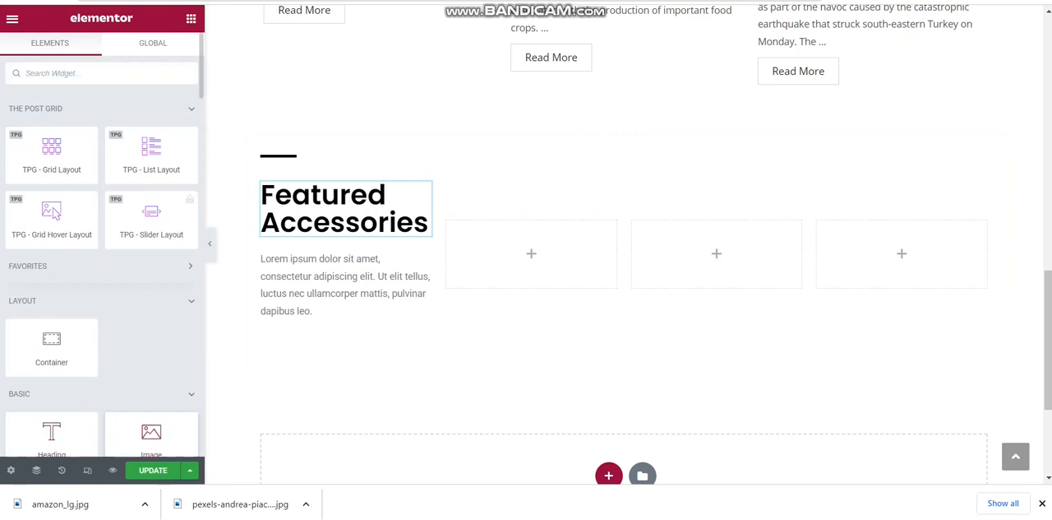
pyautogui.moveTo(145, 437); pyautogui.dragTo(528, 239)
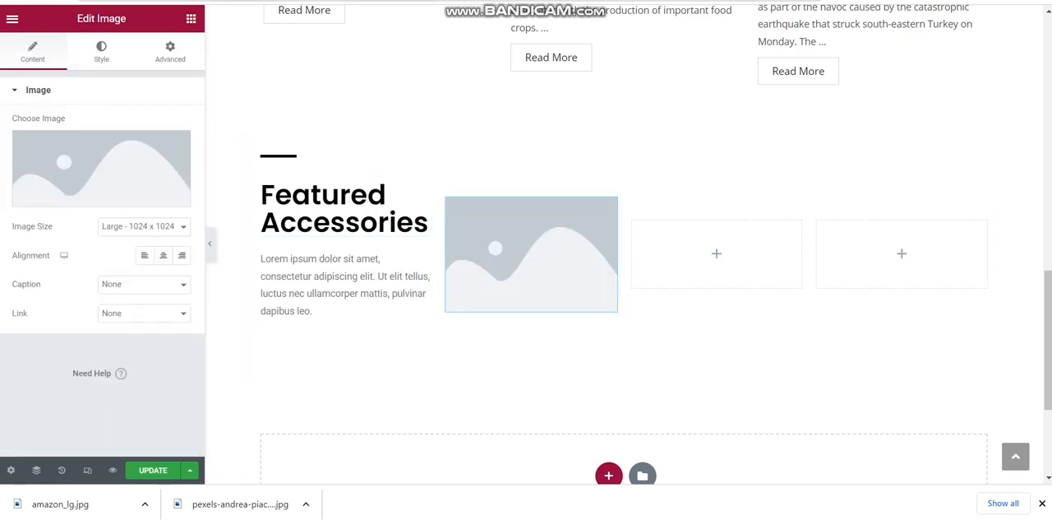
pyautogui.click(191, 18)
pyautogui.moveTo(56, 429); pyautogui.dragTo(505, 296)
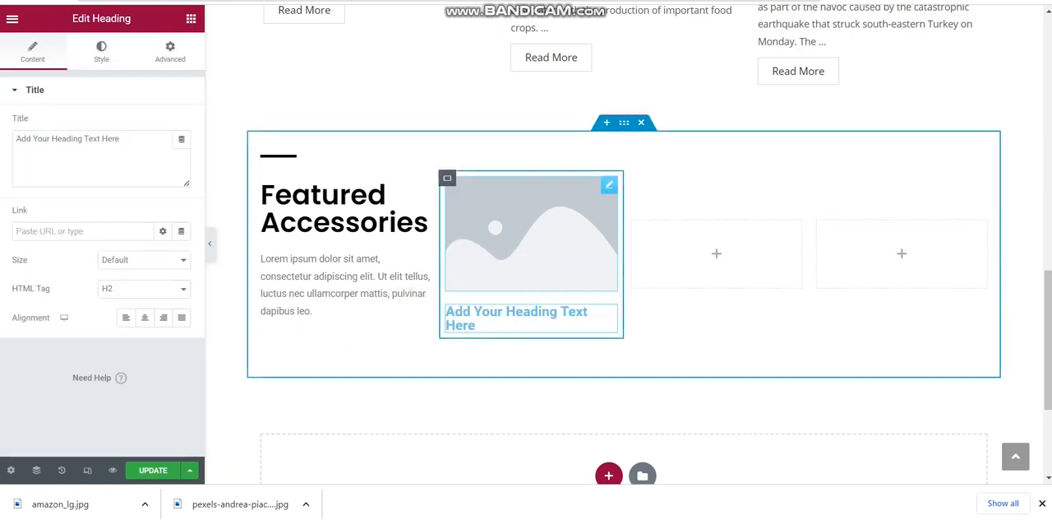
# Fill the second column's image placeholder with the chair picture item-04.jpg from the media library
pyautogui.click(526, 255)
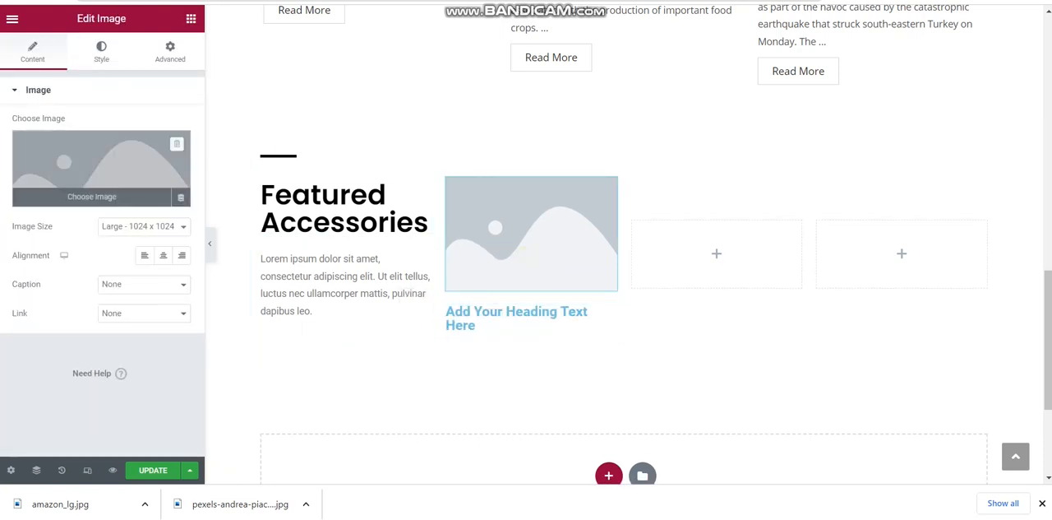
pyautogui.click(107, 154)
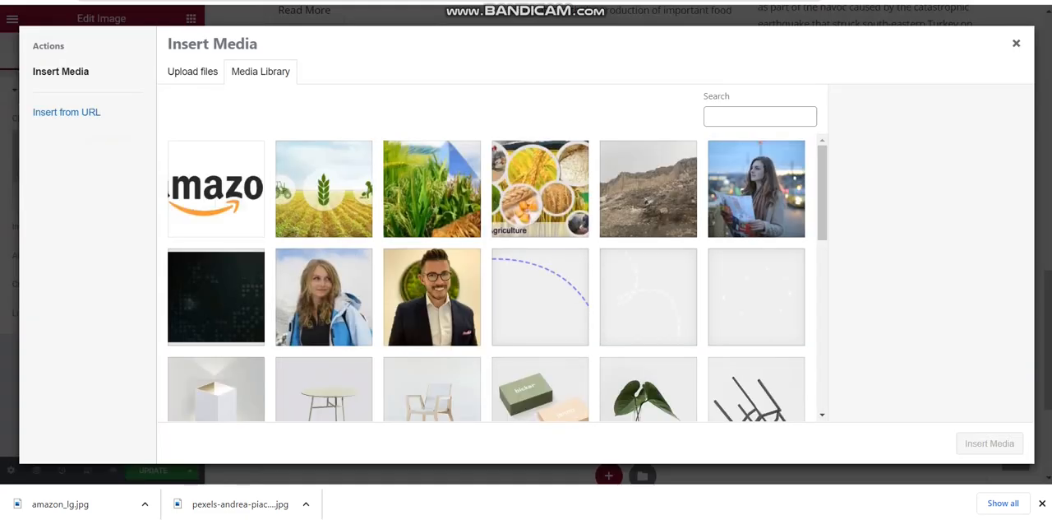
pyautogui.scroll(-3, 493, 280)
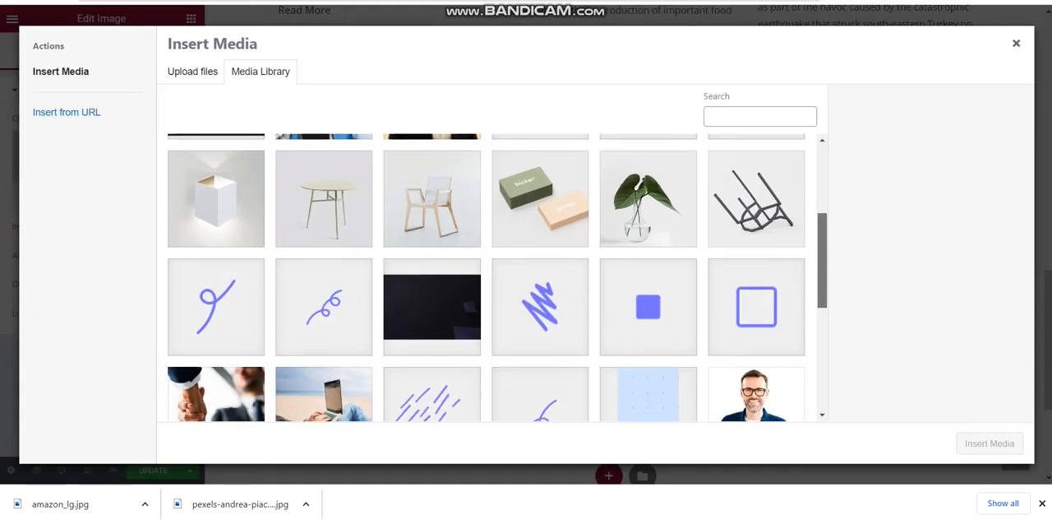
pyautogui.click(433, 222)
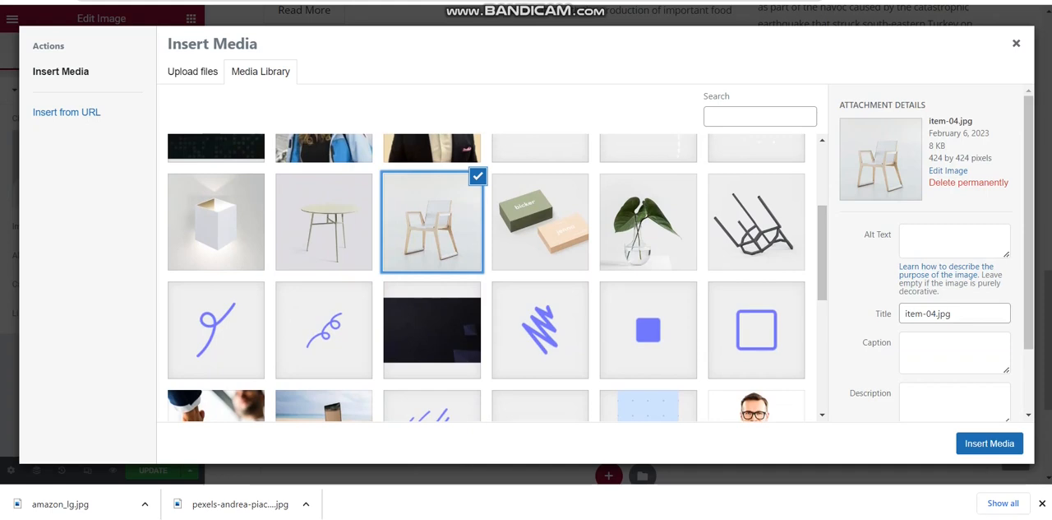
pyautogui.click(990, 444)
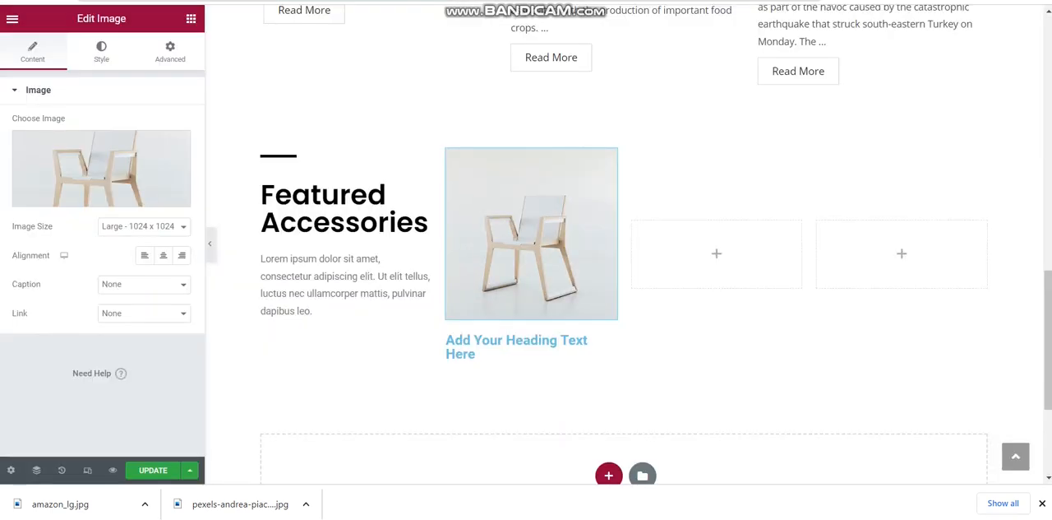
# Set the heading under the chair picture to "Portable Chair" and center it
pyautogui.tripleClick(518, 341)
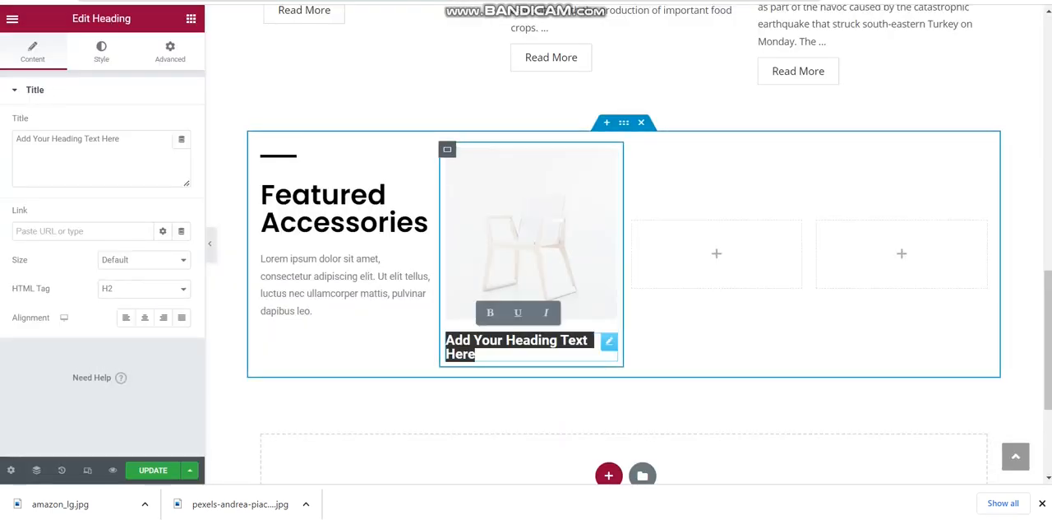
pyautogui.write('Portable')
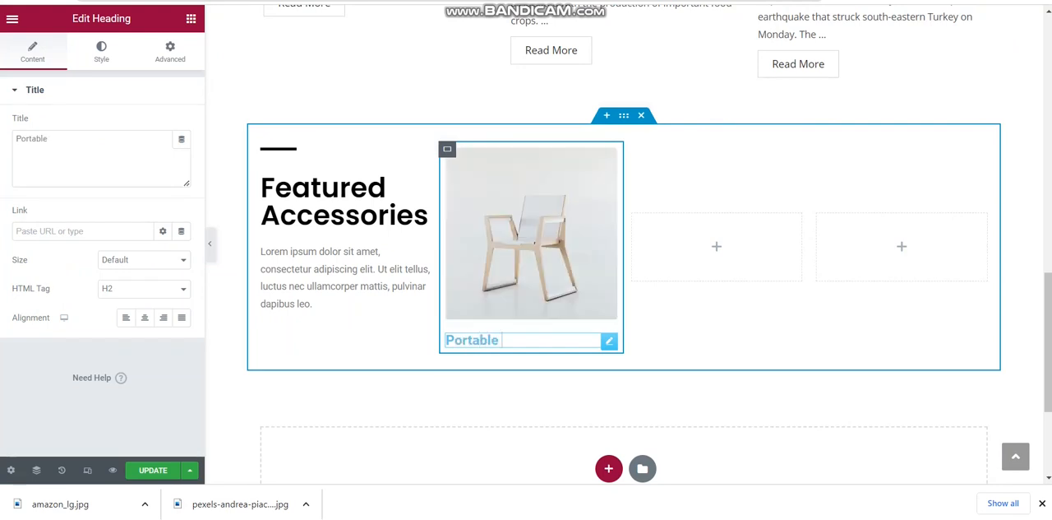
pyautogui.write(' Chair')
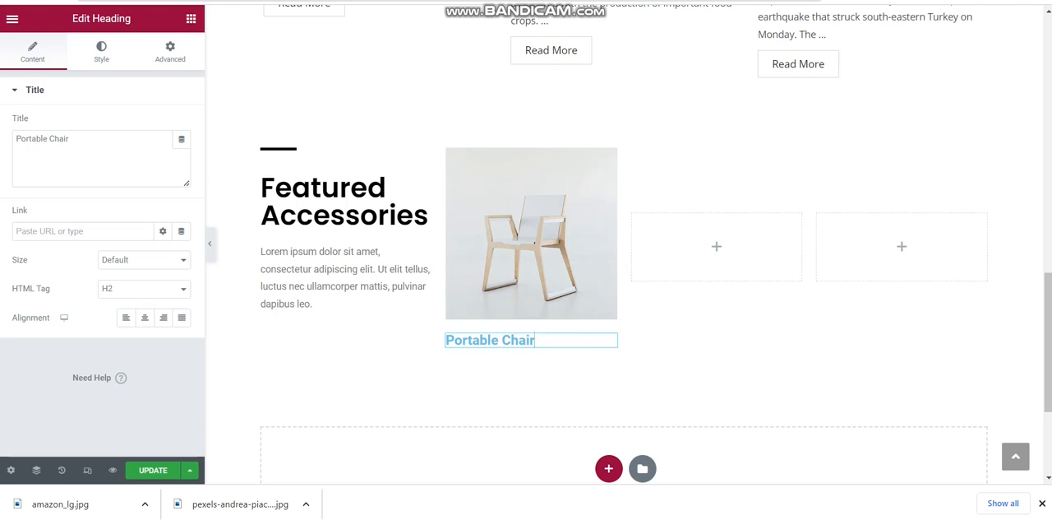
pyautogui.click(144, 317)
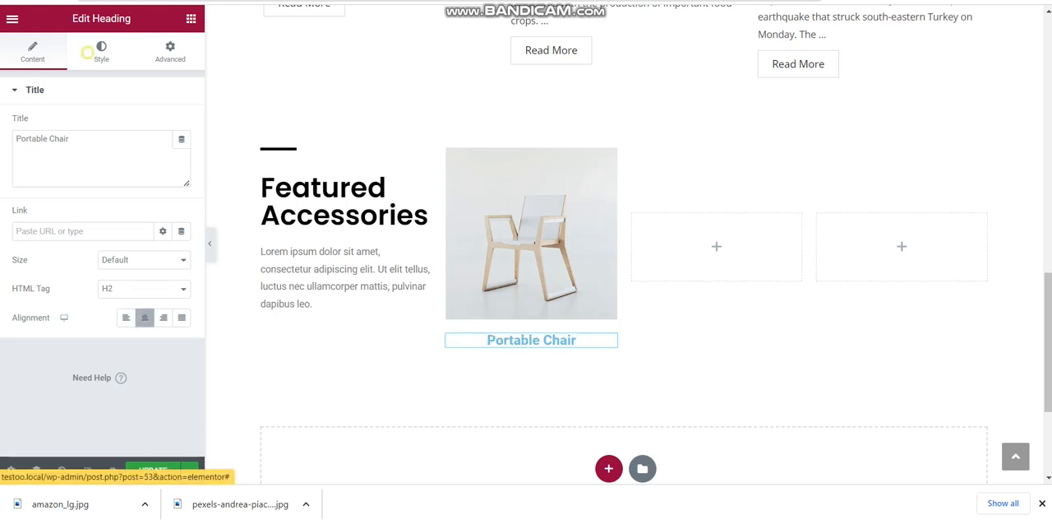
# Set the Portable Chair heading's text color to dark purple #3C0076
pyautogui.click(102, 51)
pyautogui.click(181, 123)
pyautogui.click(141, 269)
pyautogui.moveTo(141, 269); pyautogui.dragTo(179, 237)
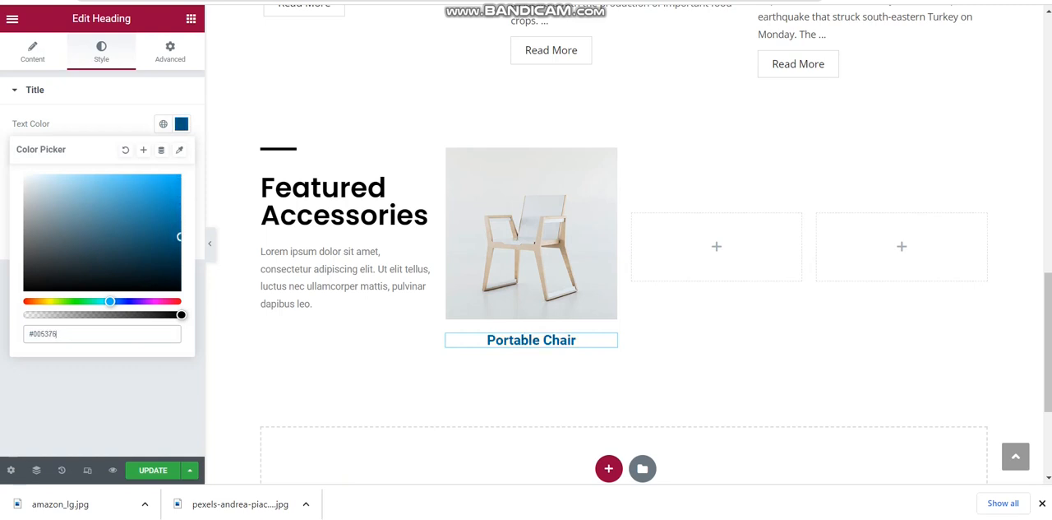
pyautogui.click(141, 301)
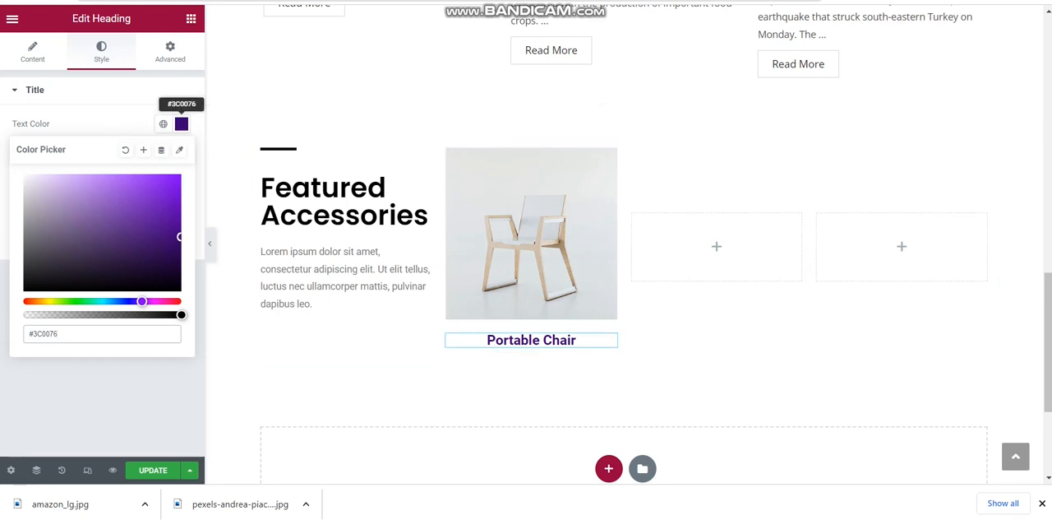
pyautogui.click(181, 124)
# Set the Portable Chair heading's typography to Poppins with weight 500 (Medium)
pyautogui.click(181, 153)
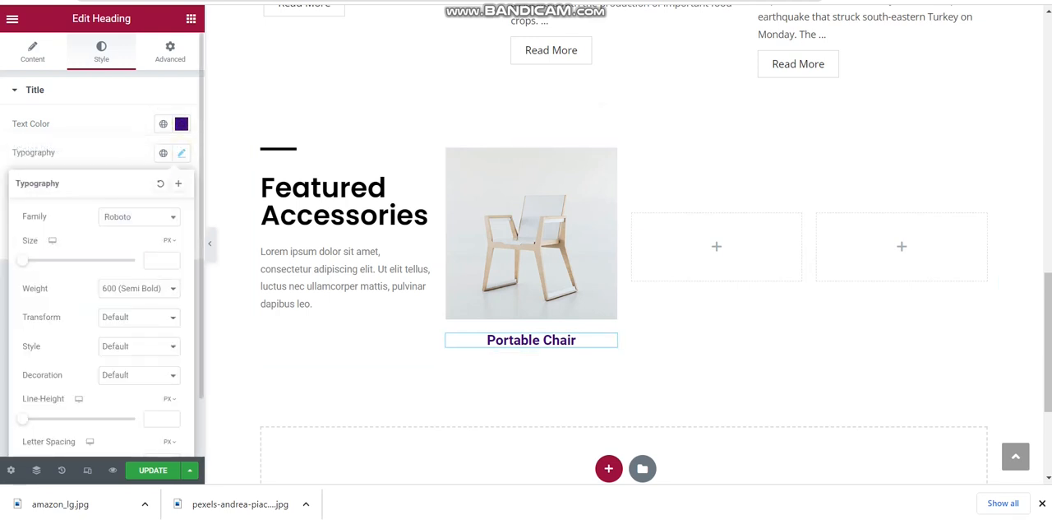
pyautogui.click(141, 220)
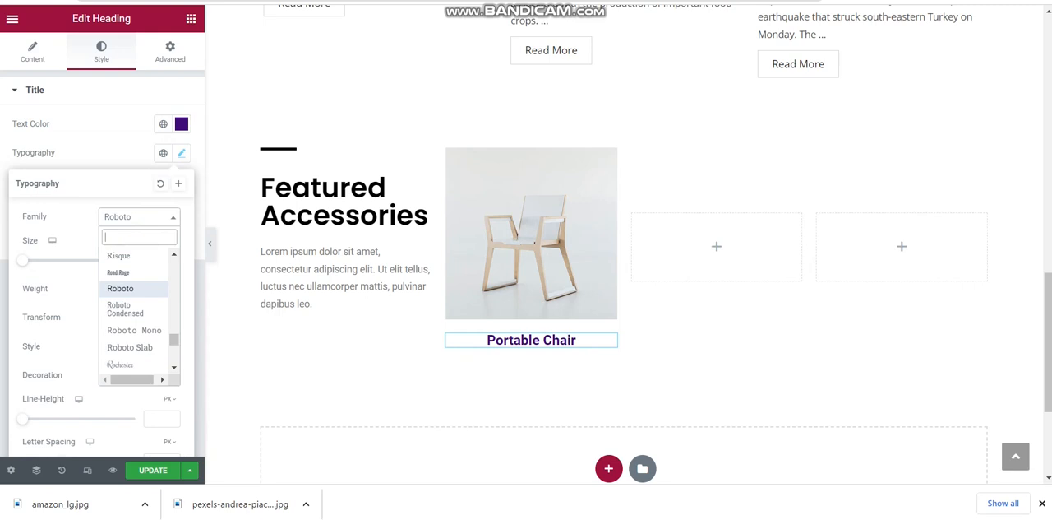
pyautogui.write('pop')
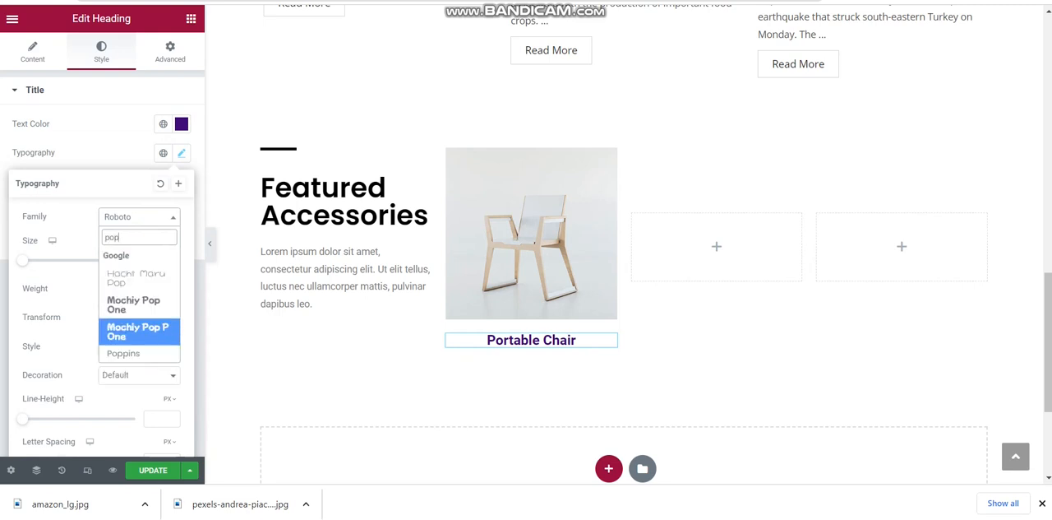
pyautogui.press('Return')
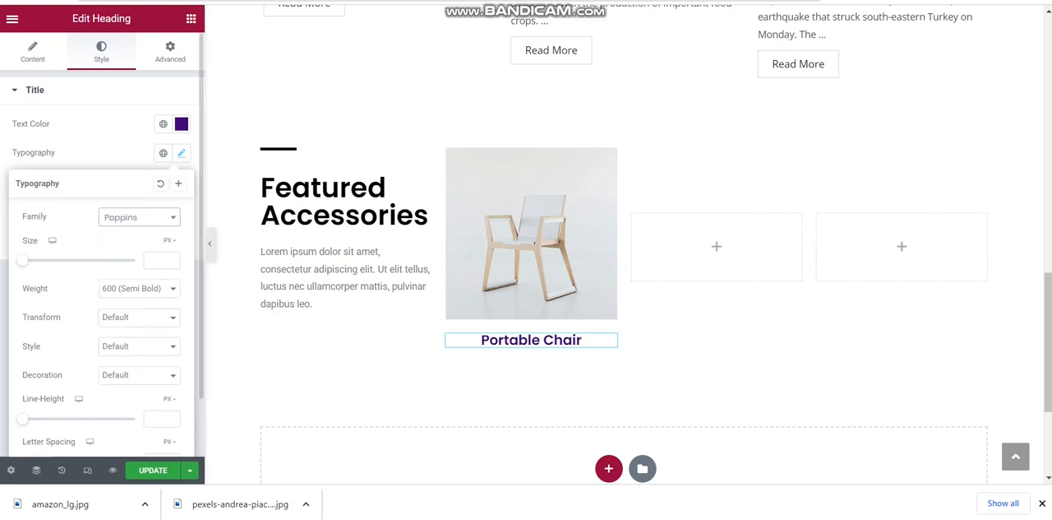
pyautogui.click(140, 289)
pyautogui.press('Up')
pyautogui.press('Return')
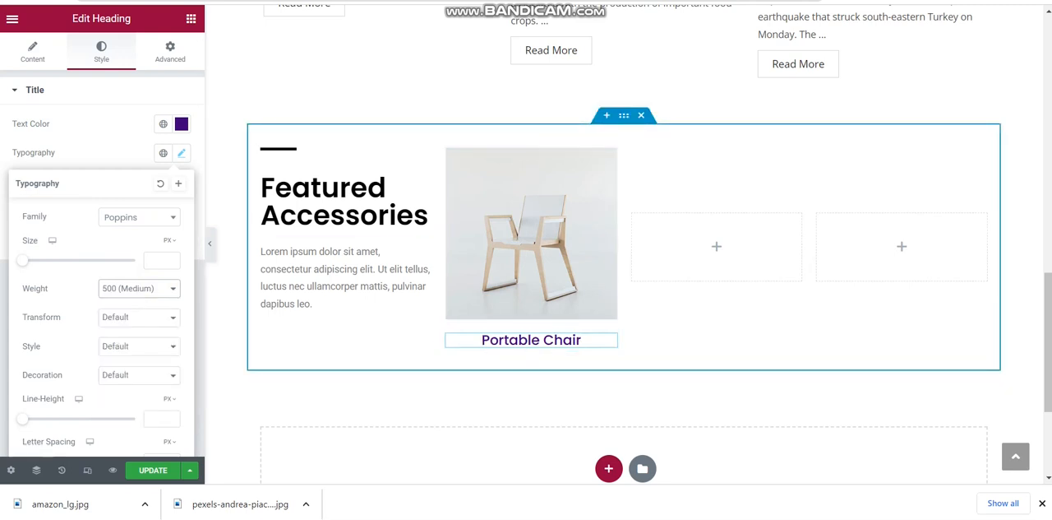
# Try to copy the chair content from the second column into the empty third column
pyautogui.rightClick(556, 226)
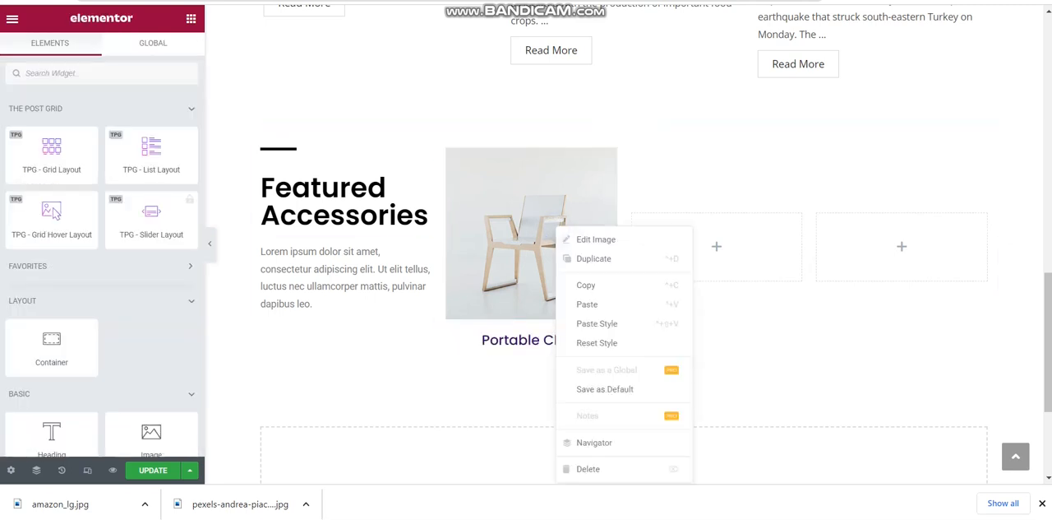
pyautogui.click(622, 283)
pyautogui.rightClick(729, 232)
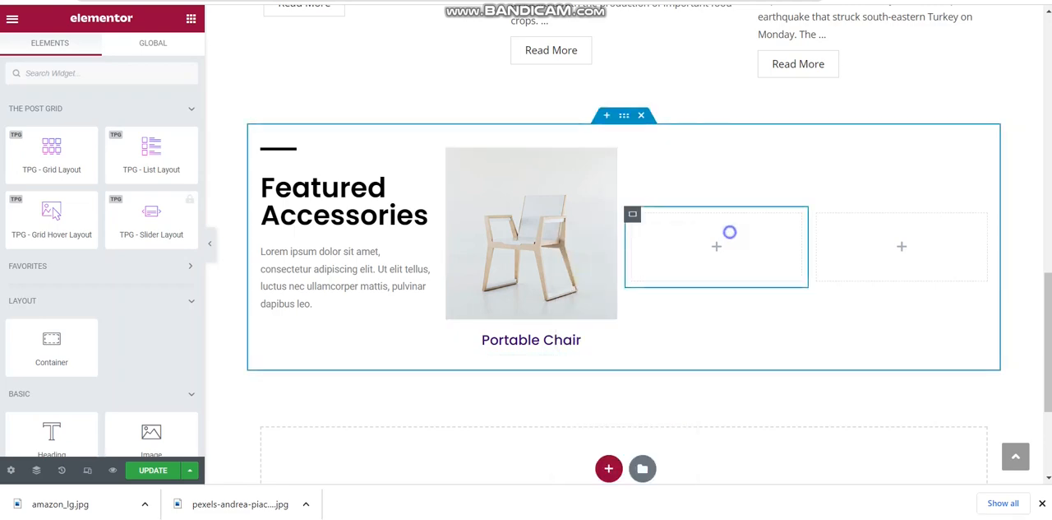
pyautogui.click(765, 305)
# Duplicate the Portable Chair column and delete the surplus narrow-content column beside the duplicate
pyautogui.rightClick(448, 148)
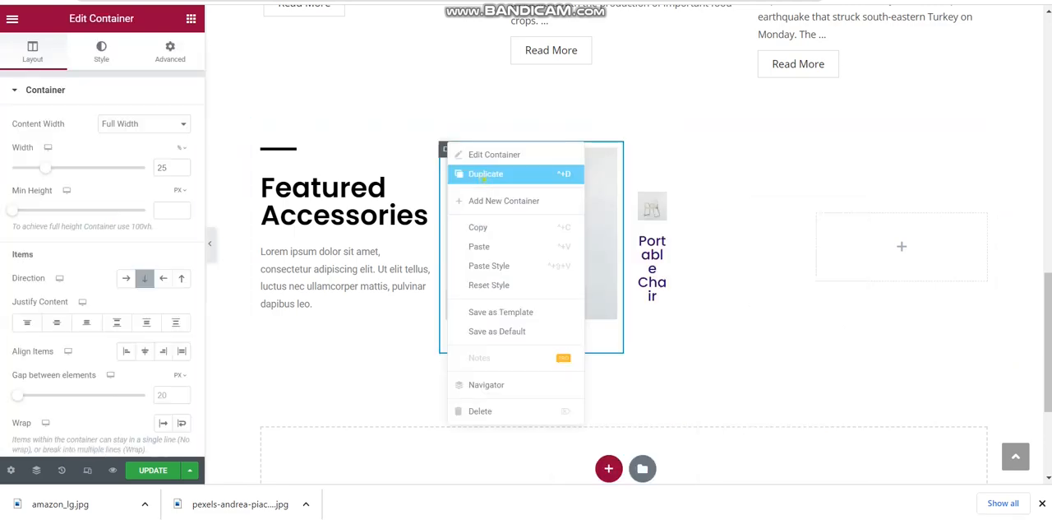
pyautogui.click(492, 173)
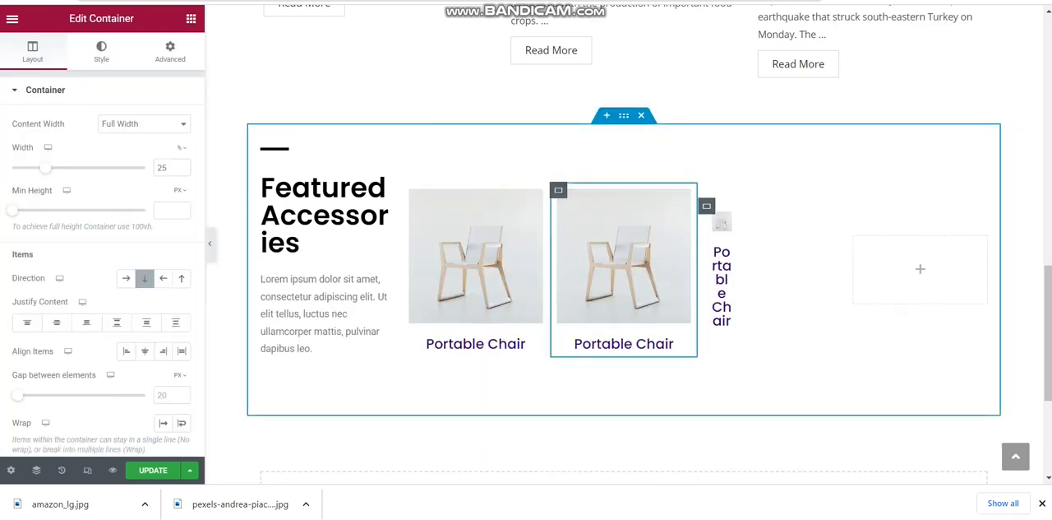
pyautogui.rightClick(749, 233)
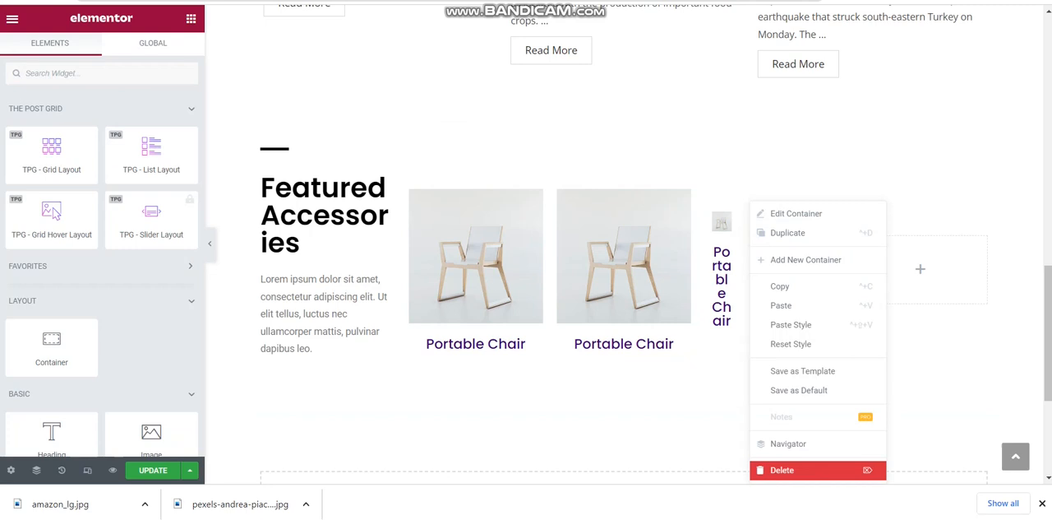
pyautogui.click(799, 467)
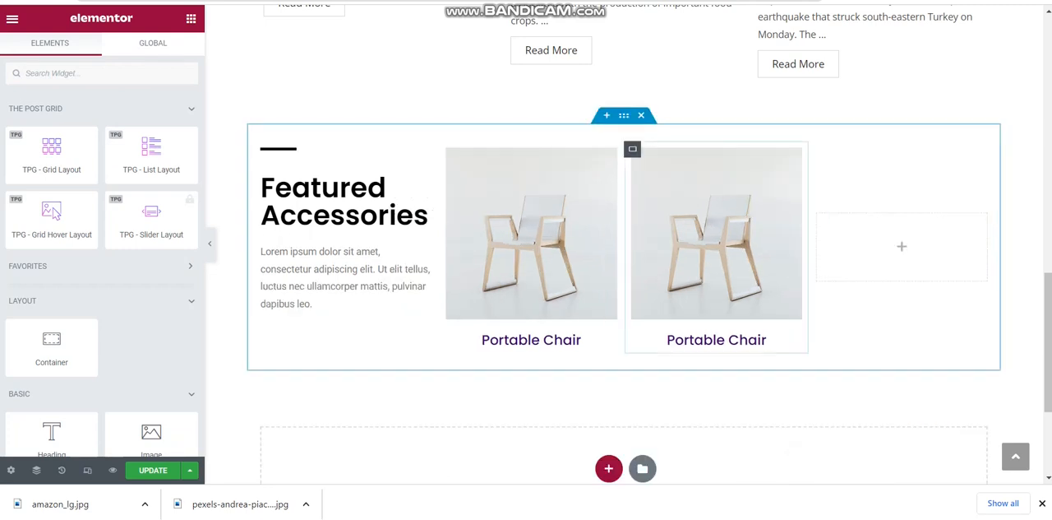
# Duplicate the Portable Chair container in the third column and delete the empty column at the end of the section
pyautogui.rightClick(631, 148)
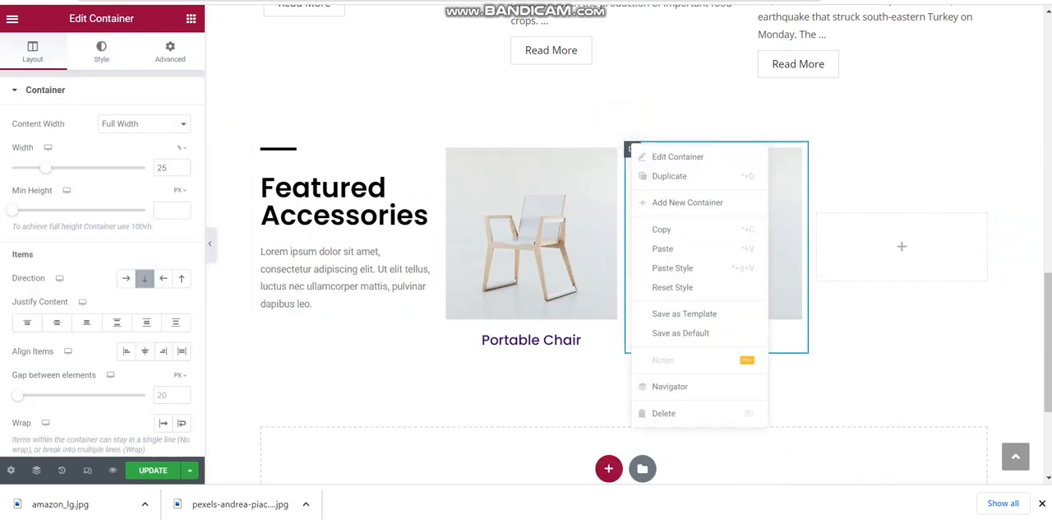
pyautogui.click(669, 176)
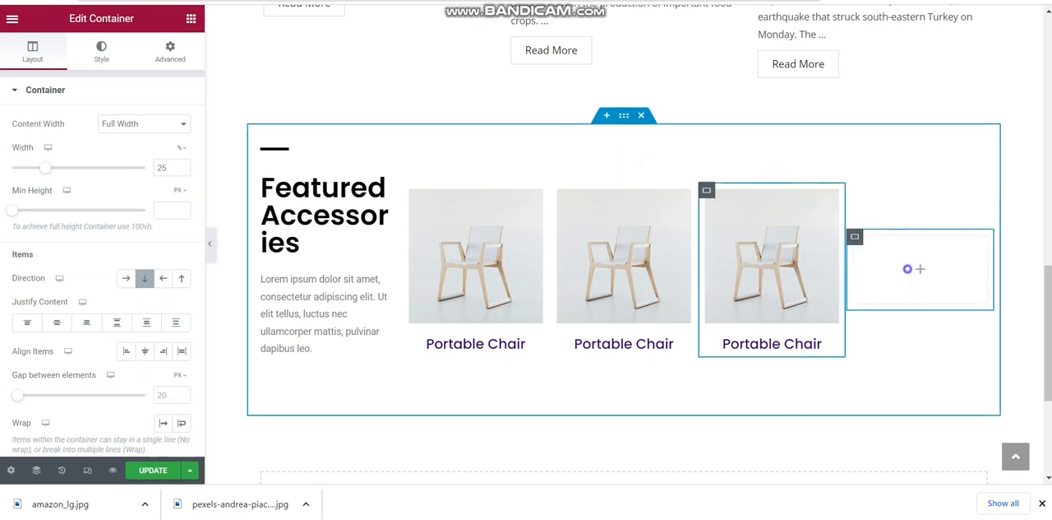
pyautogui.rightClick(908, 269)
pyautogui.click(953, 466)
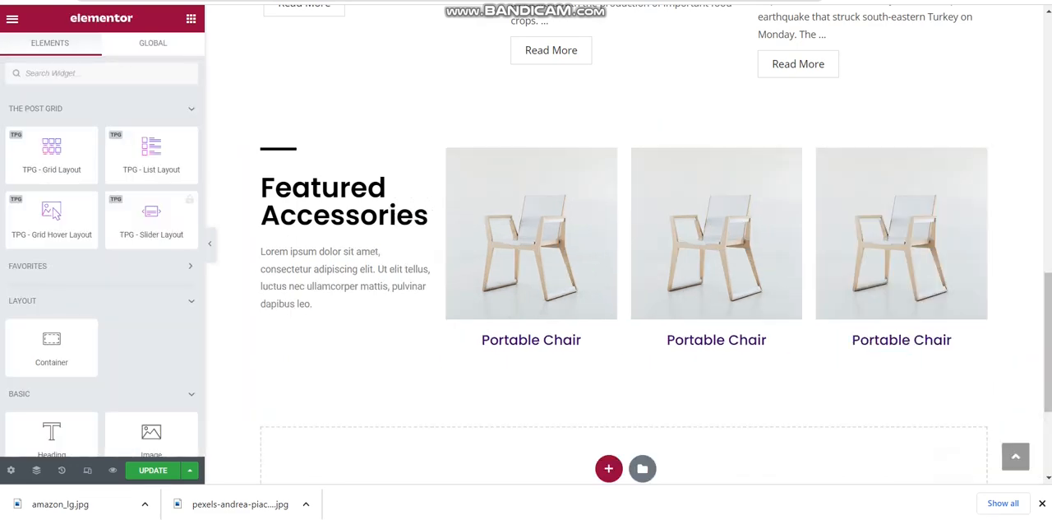
# Replace the third column's chair image with the round table image from the media library
pyautogui.click(716, 233)
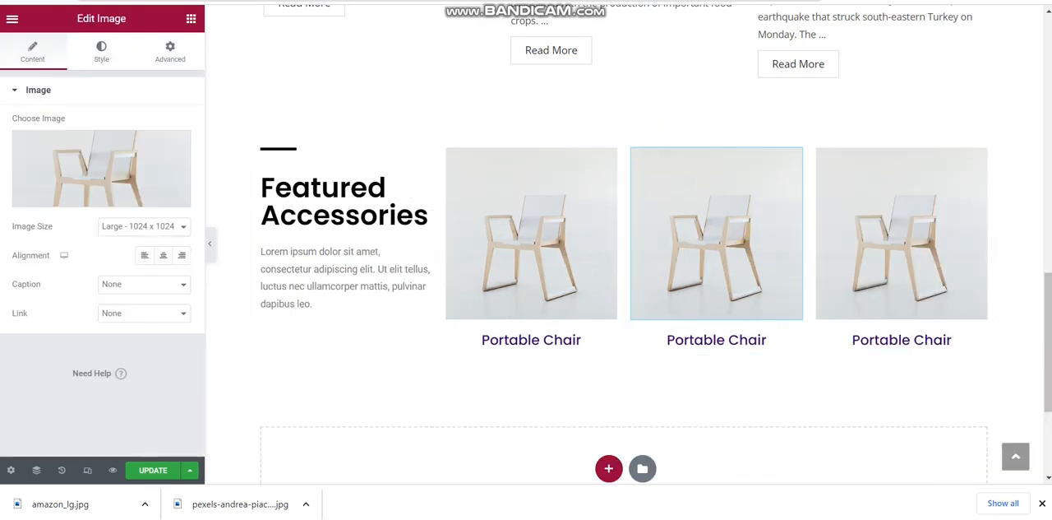
pyautogui.click(102, 169)
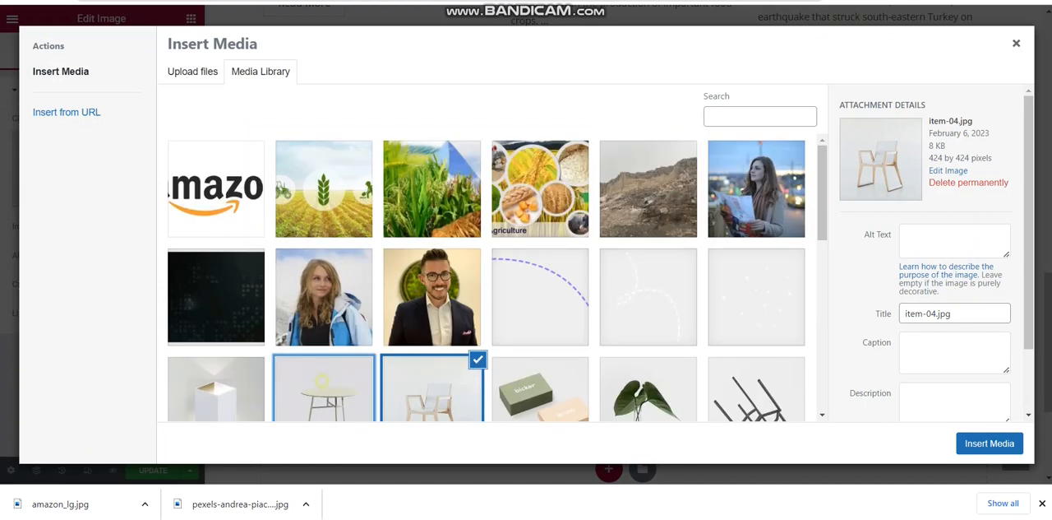
pyautogui.click(324, 386)
pyautogui.click(989, 443)
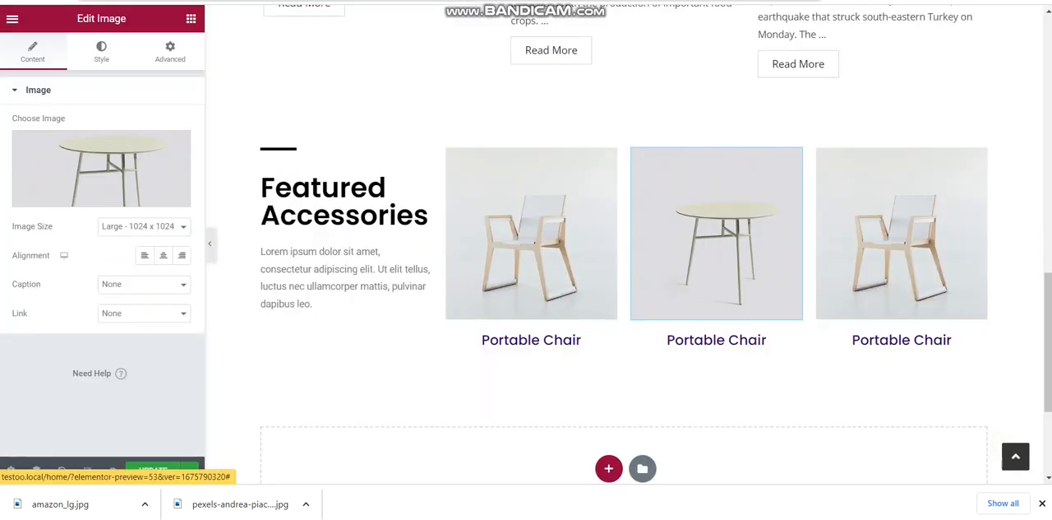
# Change the heading text under the table image to "Portable Table"
pyautogui.click(750, 341)
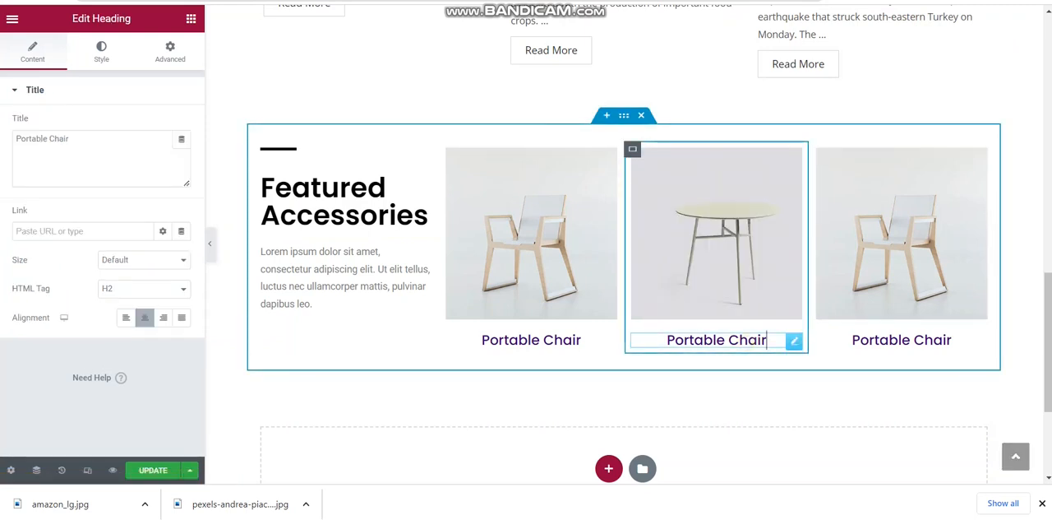
pyautogui.click(101, 156)
pyautogui.press('BackSpace')
pyautogui.press('BackSpace')
pyautogui.press('BackSpace')
pyautogui.press('BackSpace')
pyautogui.press('BackSpace')
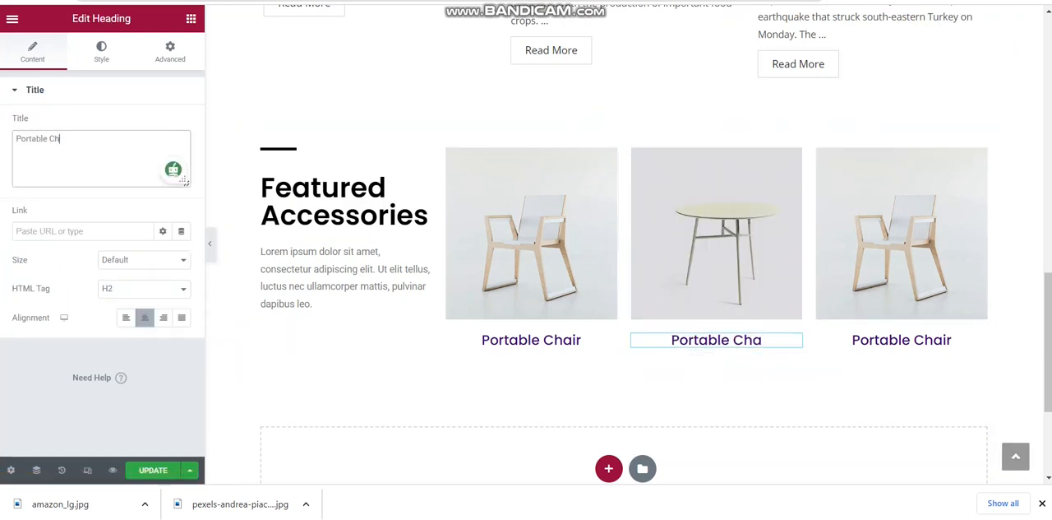
pyautogui.write('Table')
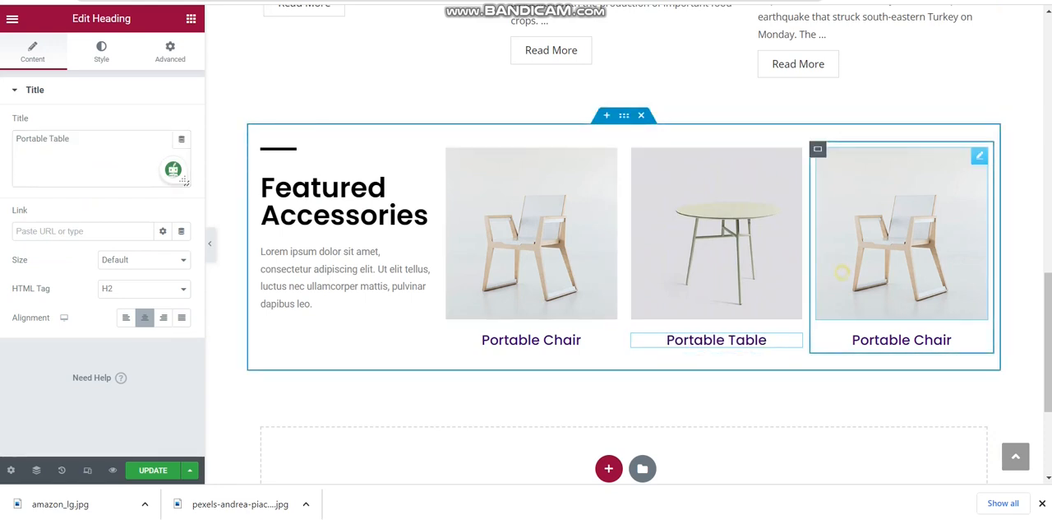
# Replace the fourth column's chair image with the black metal chair frame image from the media library
pyautogui.click(902, 238)
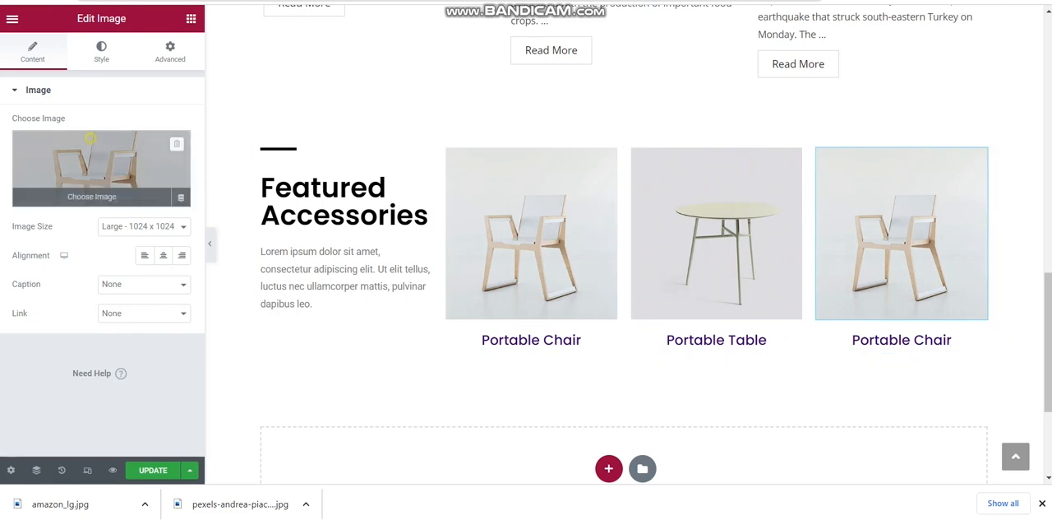
pyautogui.click(101, 173)
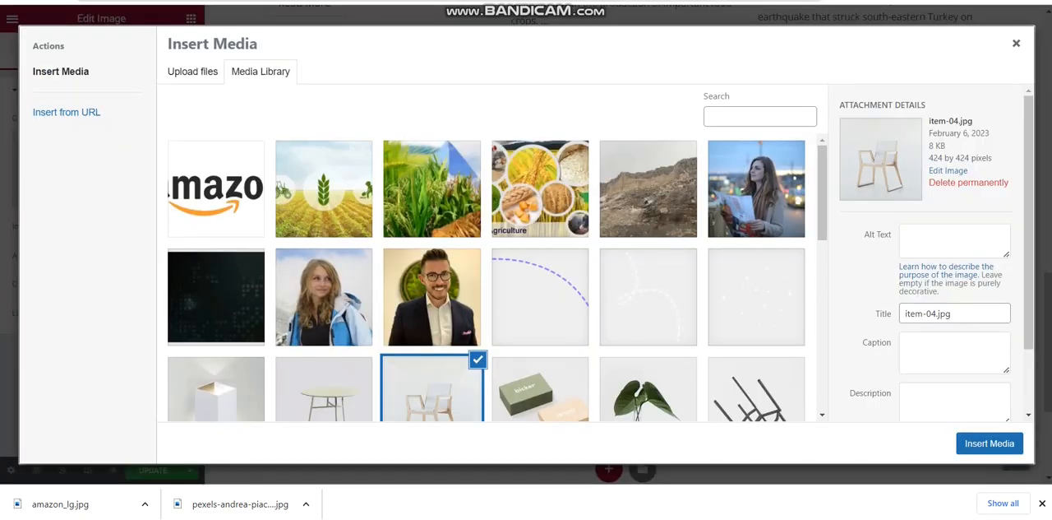
pyautogui.moveTo(822, 194); pyautogui.dragTo(822, 232)
pyautogui.click(503, 280)
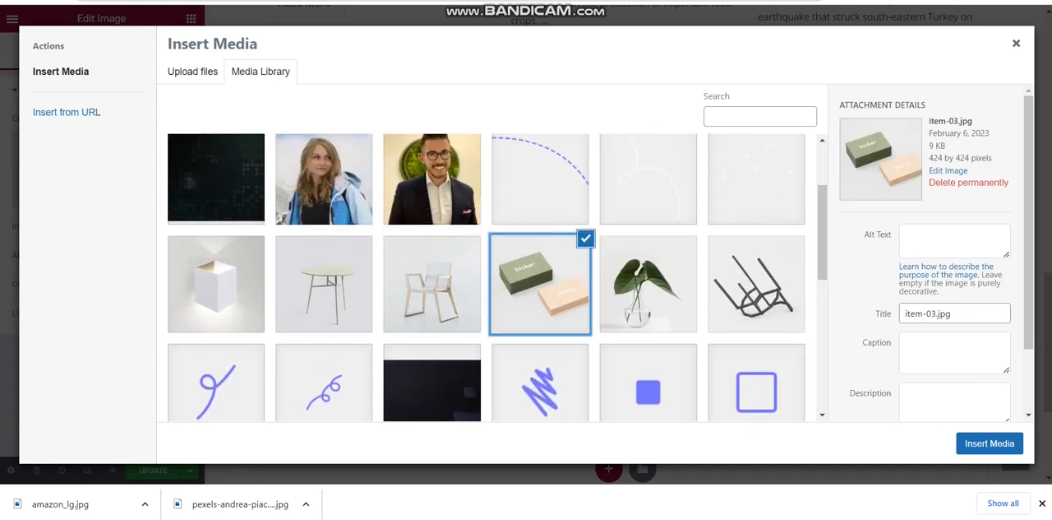
pyautogui.click(216, 285)
pyautogui.click(783, 308)
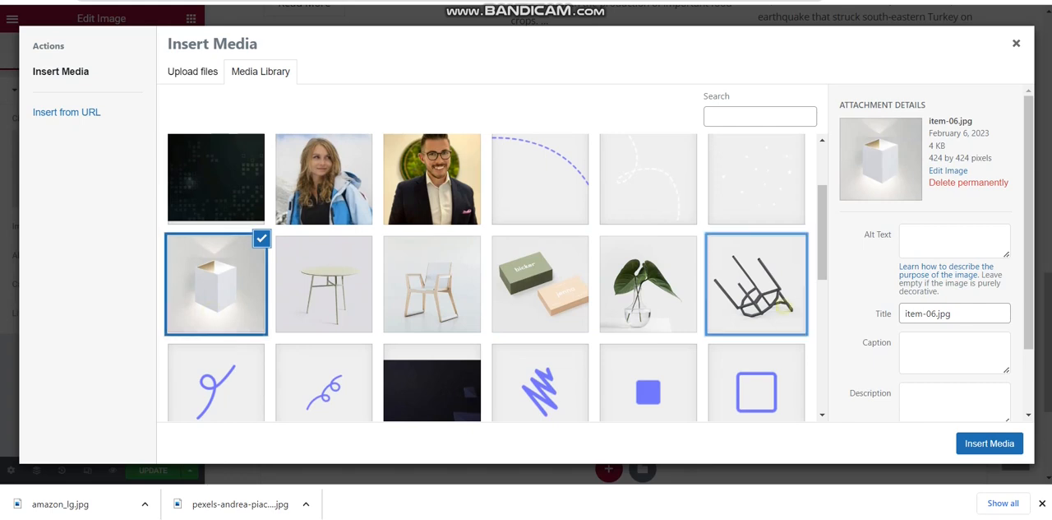
pyautogui.click(990, 443)
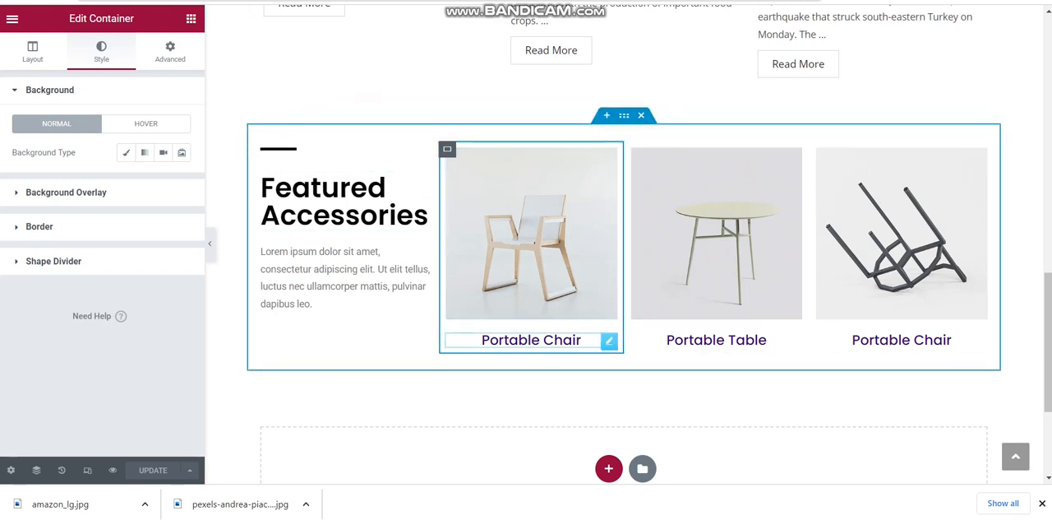
# Show the link setting of the second column's Portable Chair heading
pyautogui.click(581, 340)
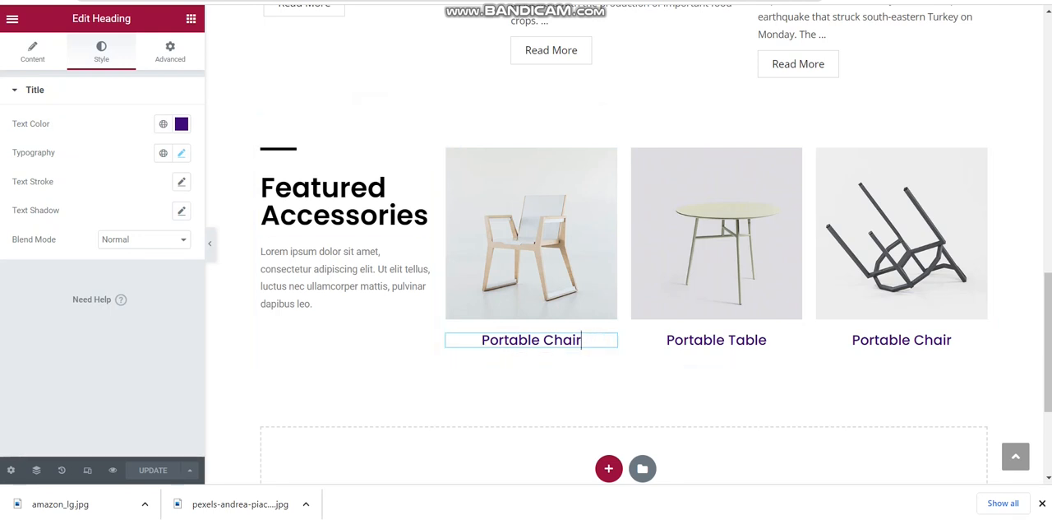
pyautogui.click(33, 51)
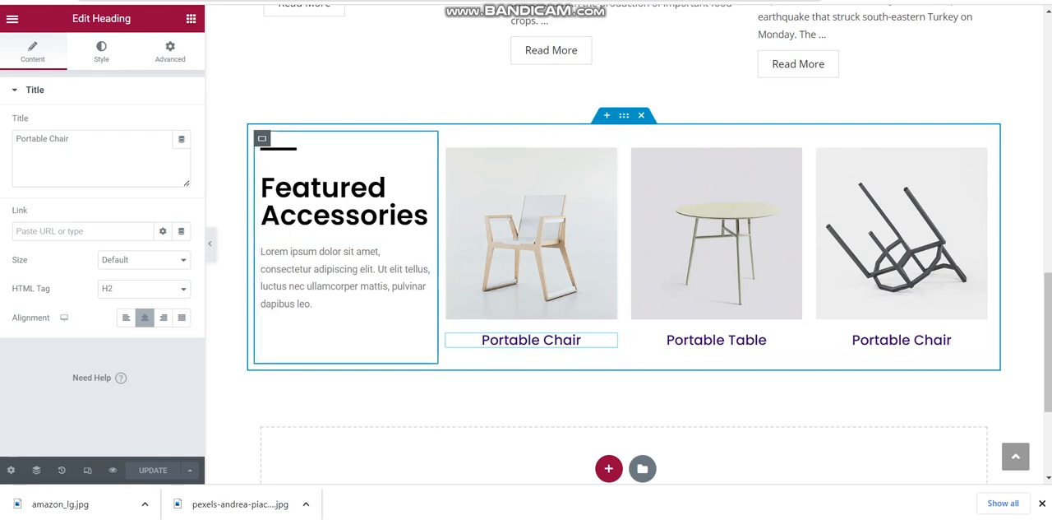
pyautogui.click(86, 231)
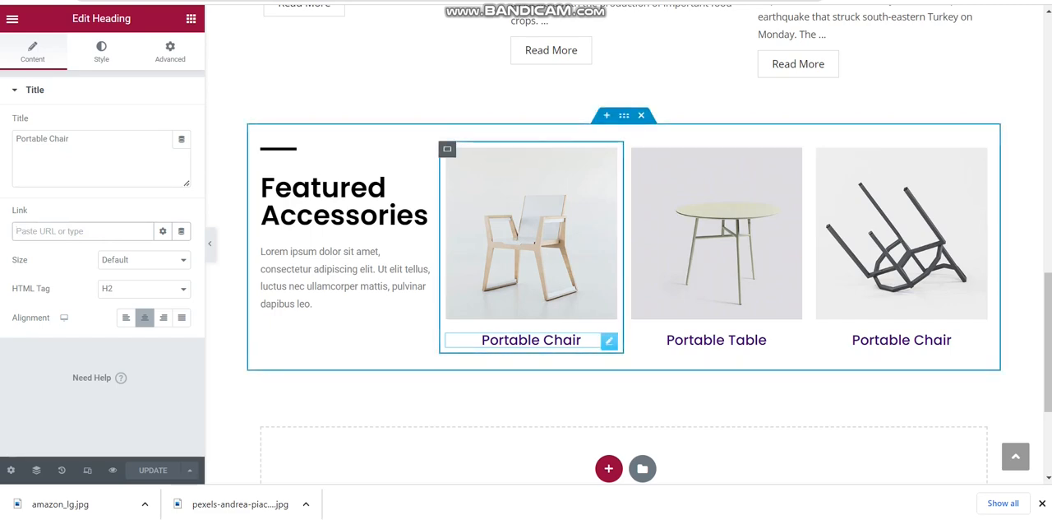
# Look over the My Blogs posts on the Home page and a published post down to its comment form
pyautogui.moveTo(1043, 253); pyautogui.dragTo(1042, 307)
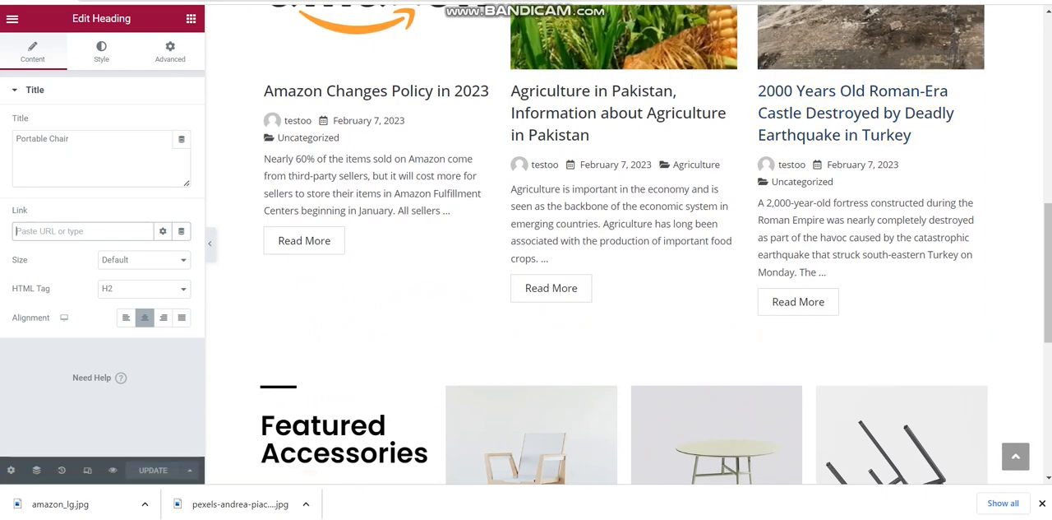
pyautogui.scroll(3, 855, 115)
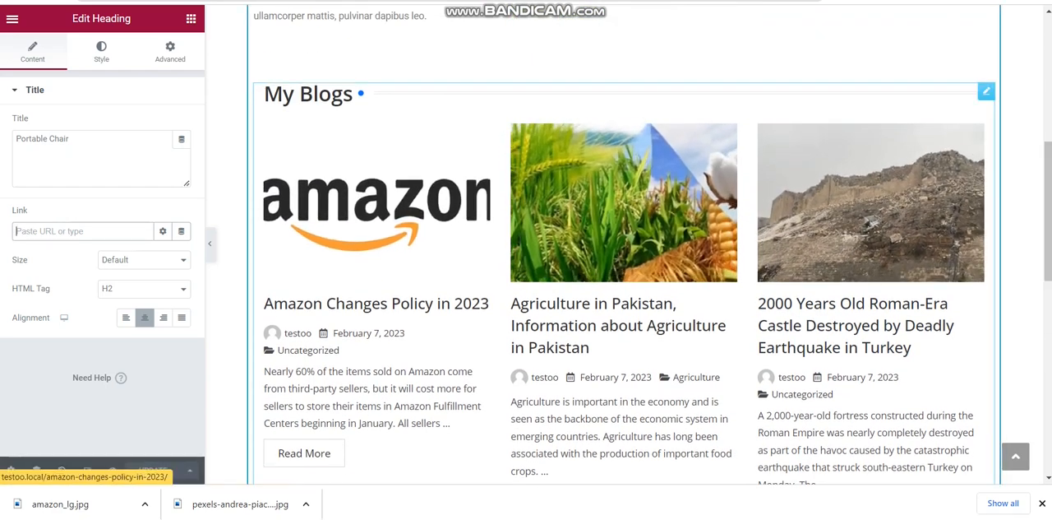
pyautogui.moveTo(1050, 244); pyautogui.dragTo(1049, 434)
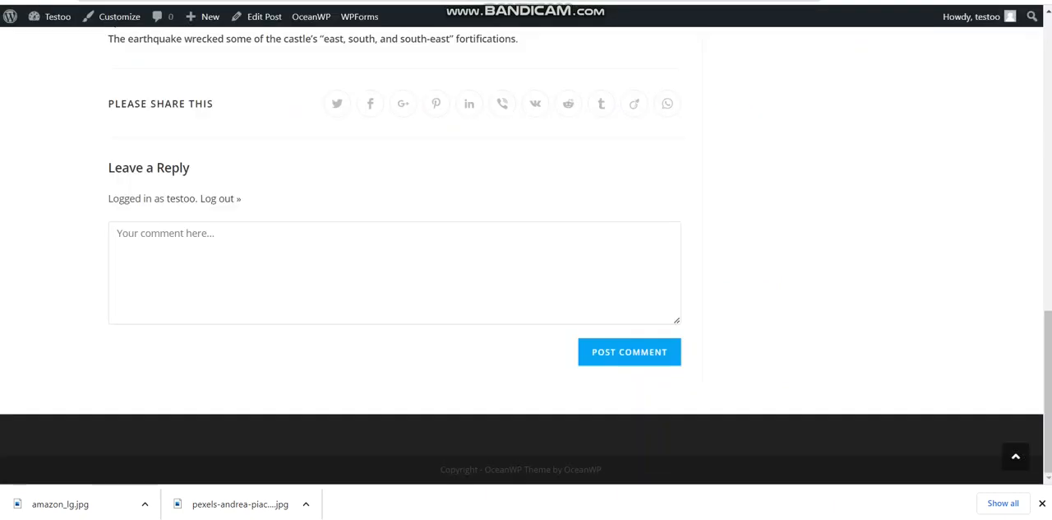
# Open the Contact Us page for editing from the WordPress list of all pages
pyautogui.click(10, 16)
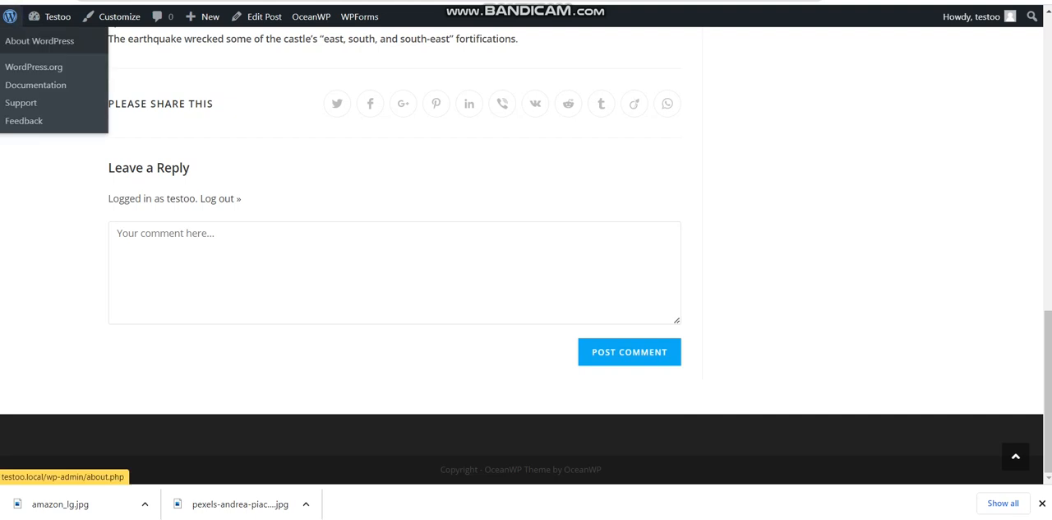
pyautogui.moveTo(37, 145)
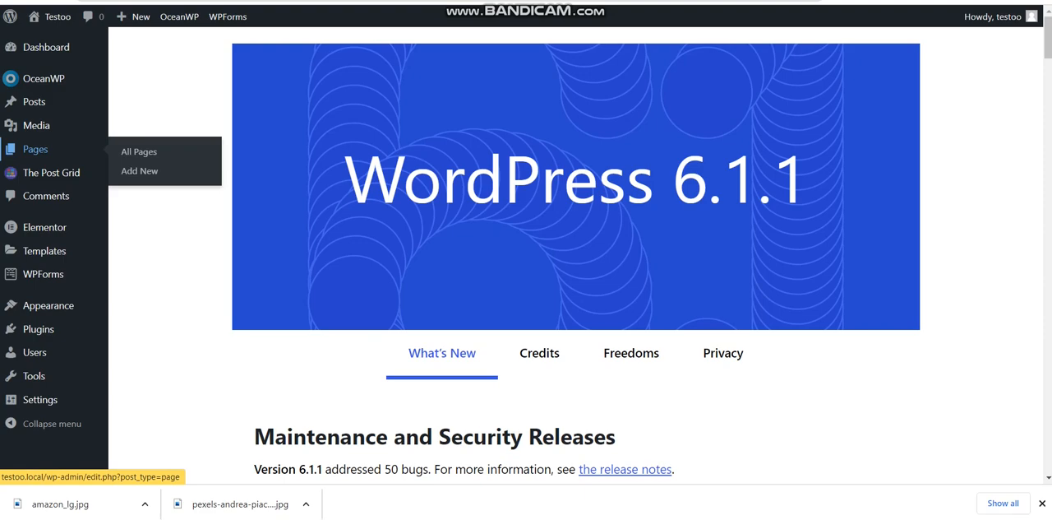
pyautogui.click(139, 151)
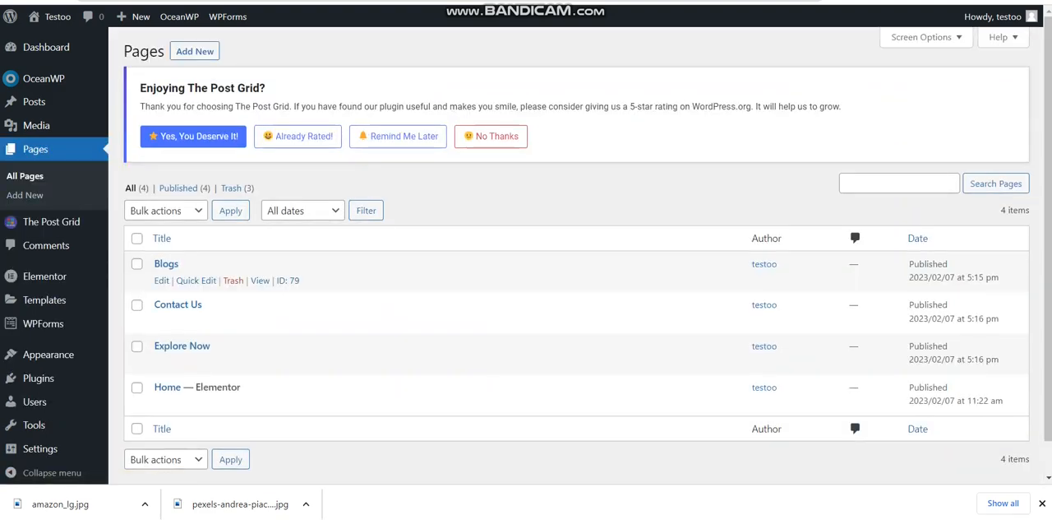
pyautogui.click(178, 305)
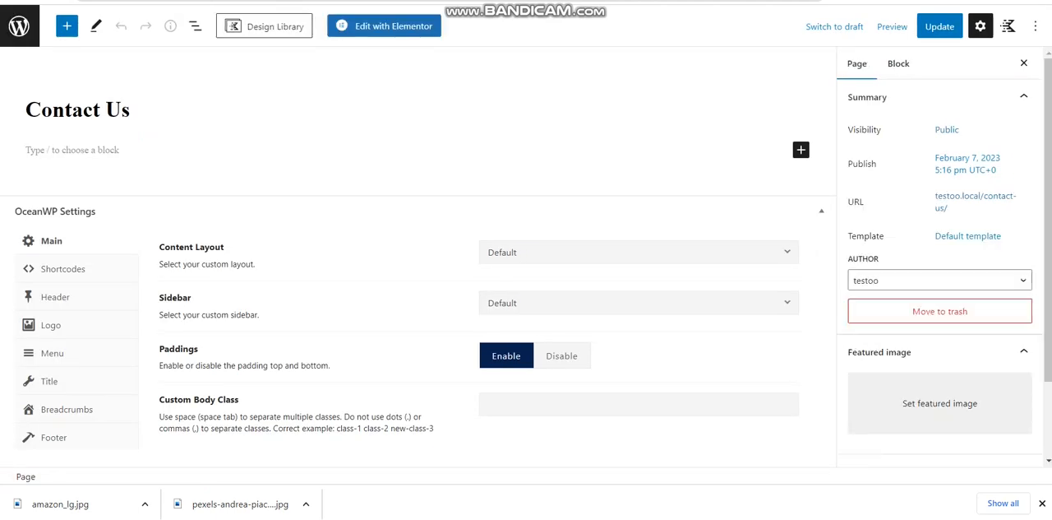
# Search the design library for "contact", insert the Form 02 section into the Contact Us page and update the page
pyautogui.click(801, 150)
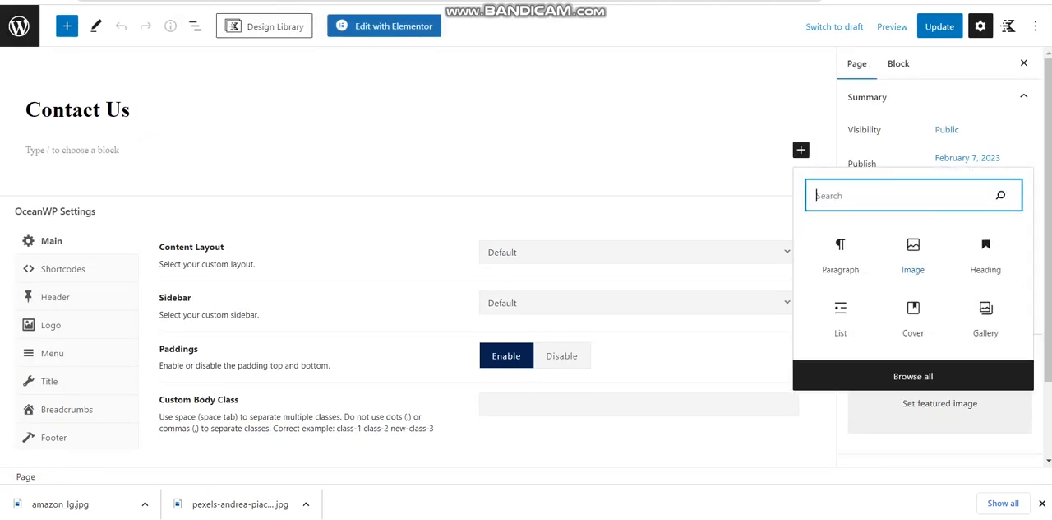
pyautogui.click(731, 148)
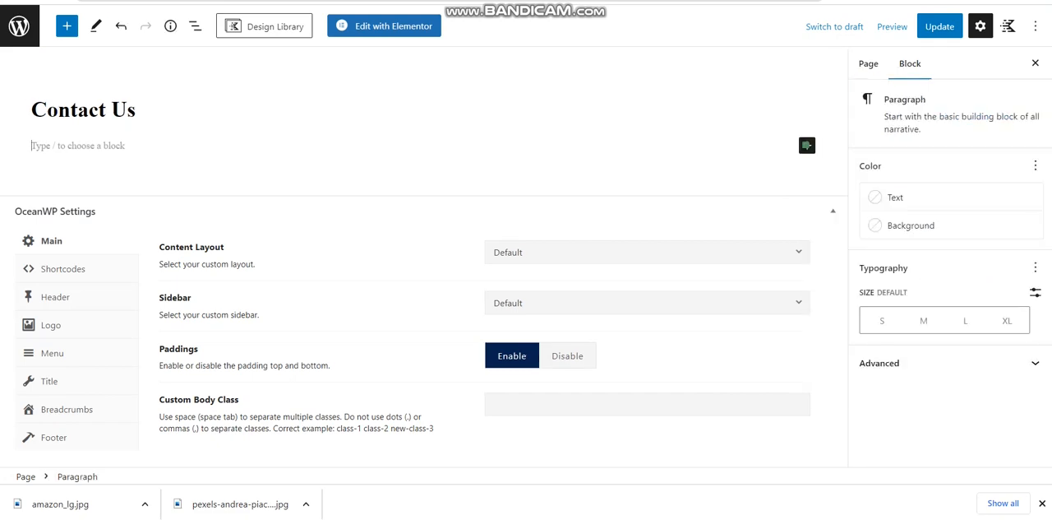
pyautogui.click(264, 27)
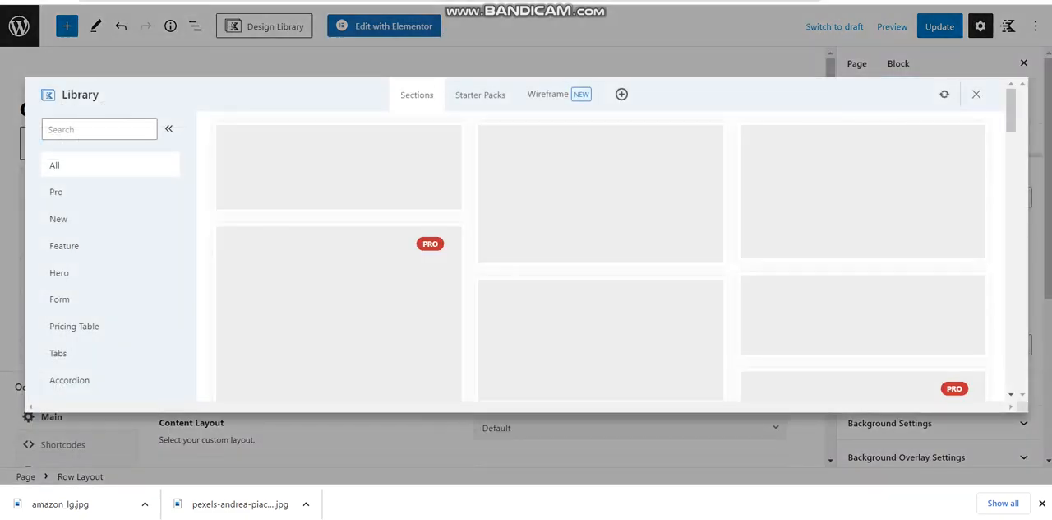
pyautogui.click(100, 129)
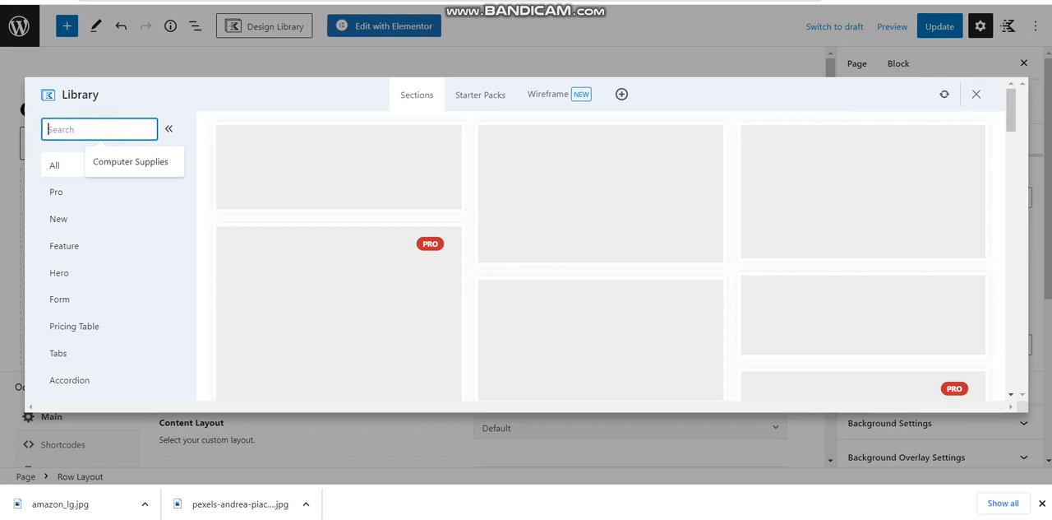
pyautogui.write('co')
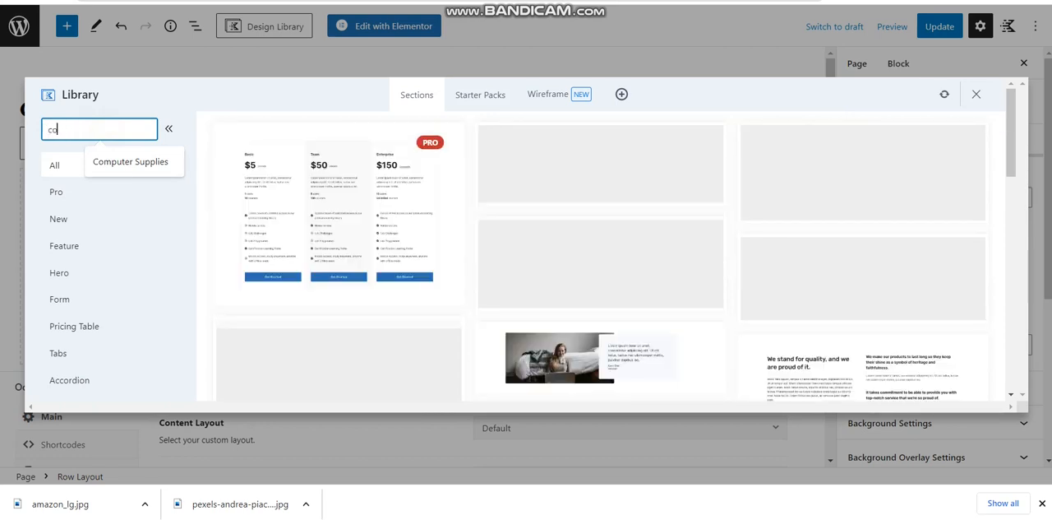
pyautogui.write('ntact')
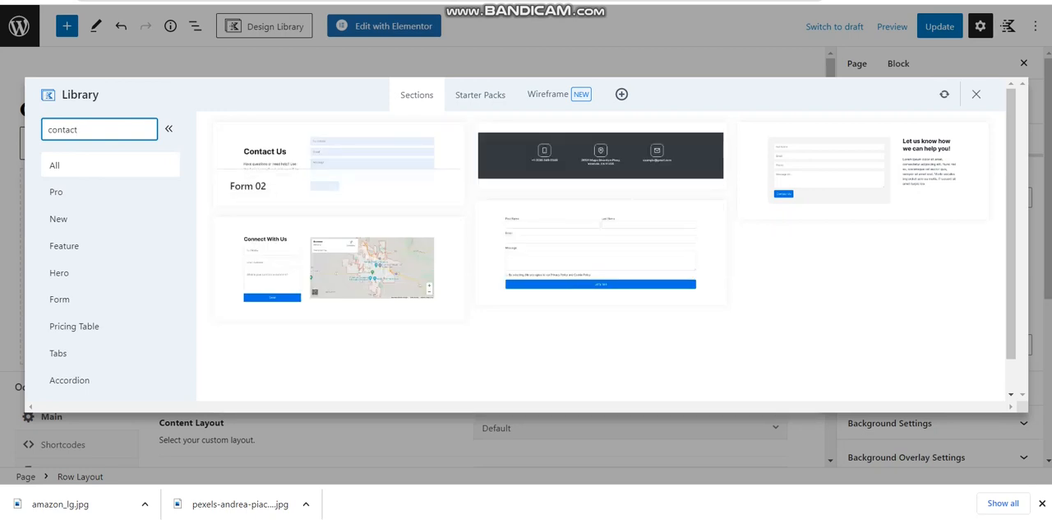
pyautogui.click(337, 163)
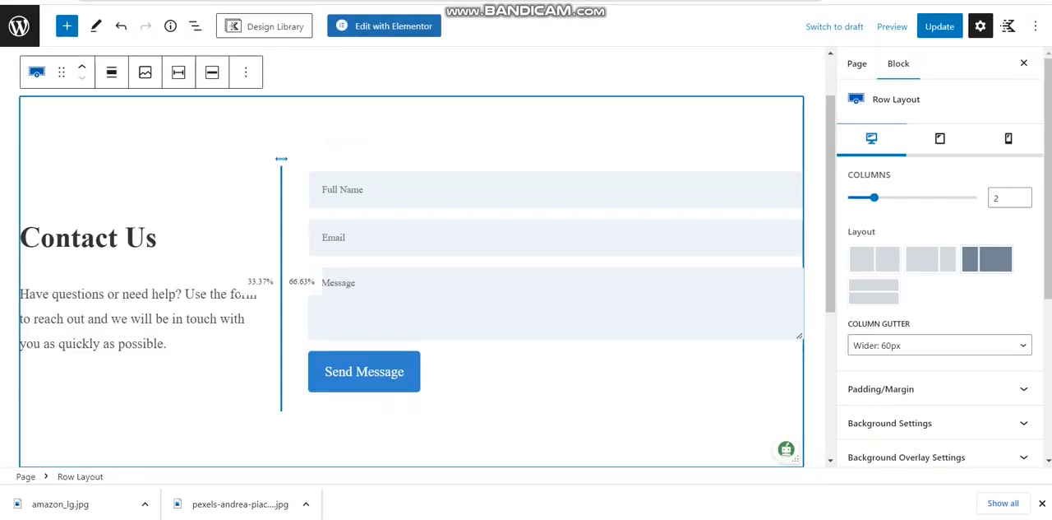
pyautogui.click(225, 318)
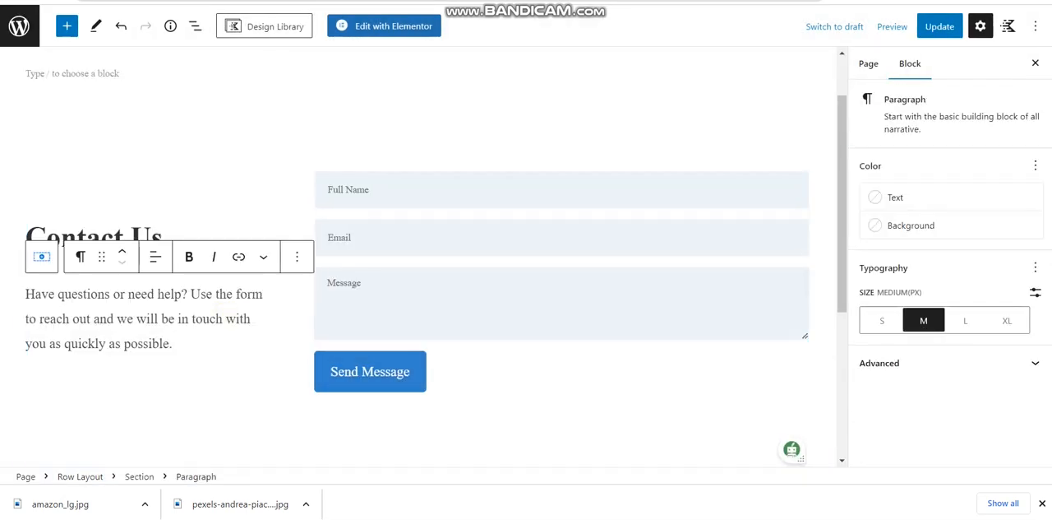
pyautogui.click(939, 27)
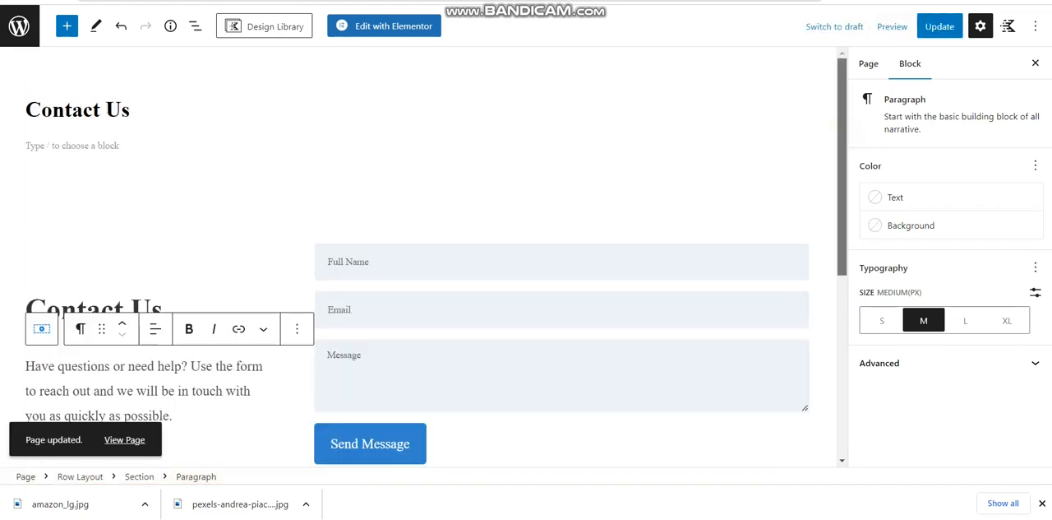
# Return to the Home page in the Elementor editor and look over it up to the Best Travel Guide hero section
pyautogui.scroll(-3, 421, 255)
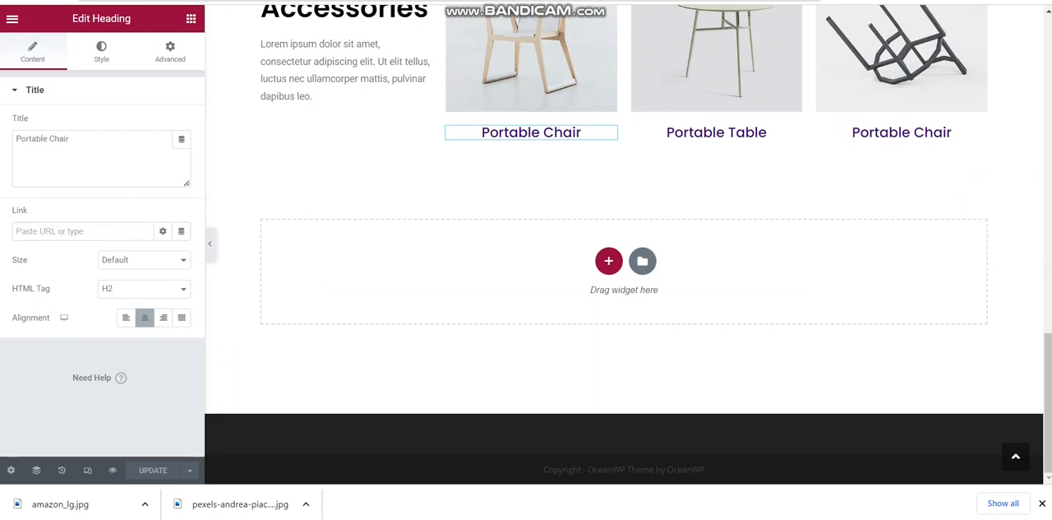
pyautogui.scroll(10, 625, 247)
pyautogui.scroll(3, 493, 309)
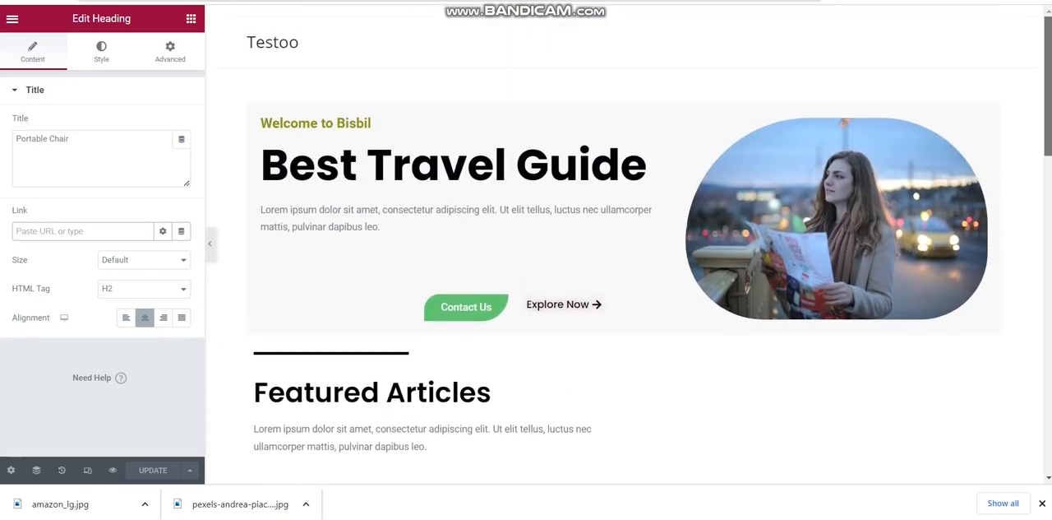
# Select the Contact Us button in the Best Travel Guide hero section and check its link settings
pyautogui.click(467, 306)
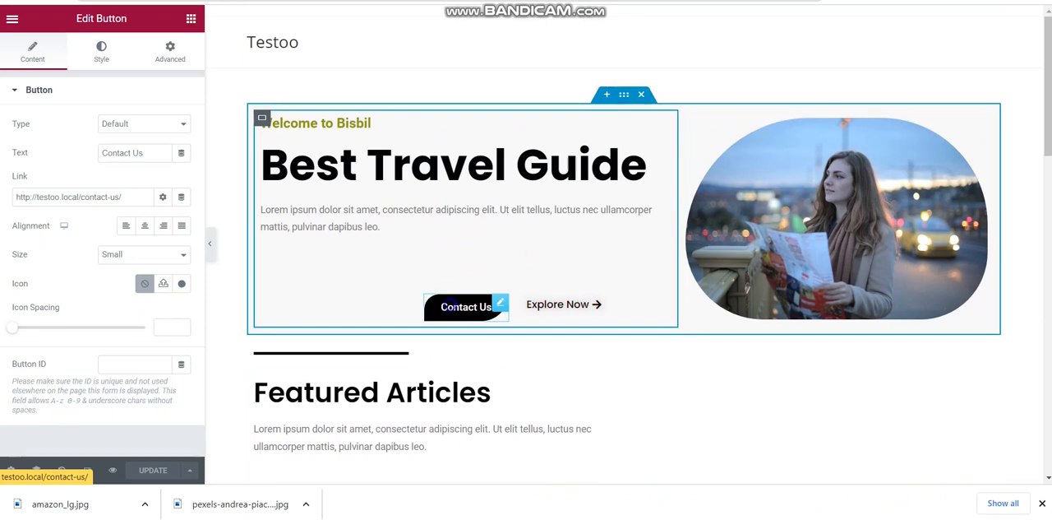
pyautogui.rightClick(451, 305)
pyautogui.click(440, 299)
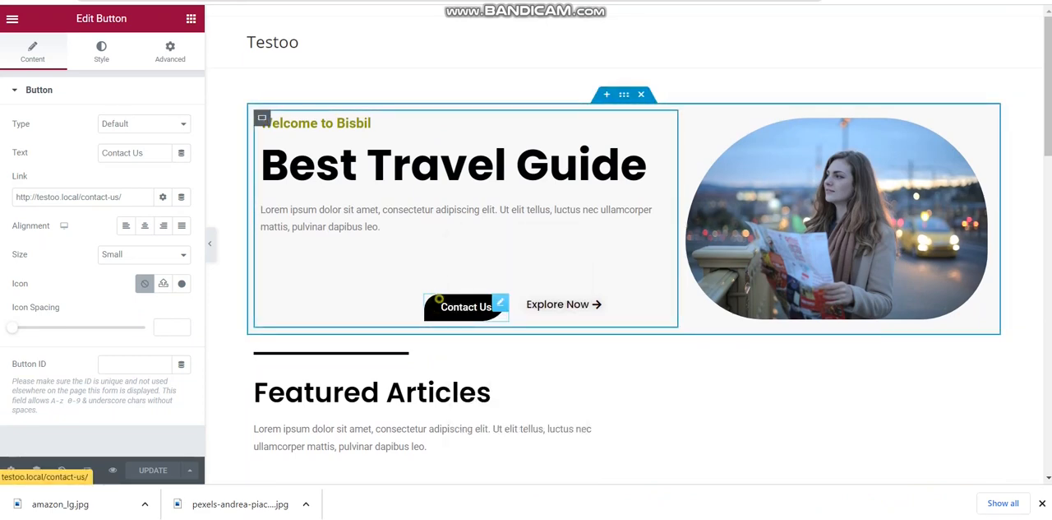
# Visit the live site from the WordPress posts list and look over its front page of recent posts
pyautogui.hotkey('ctrl', 'Tab')
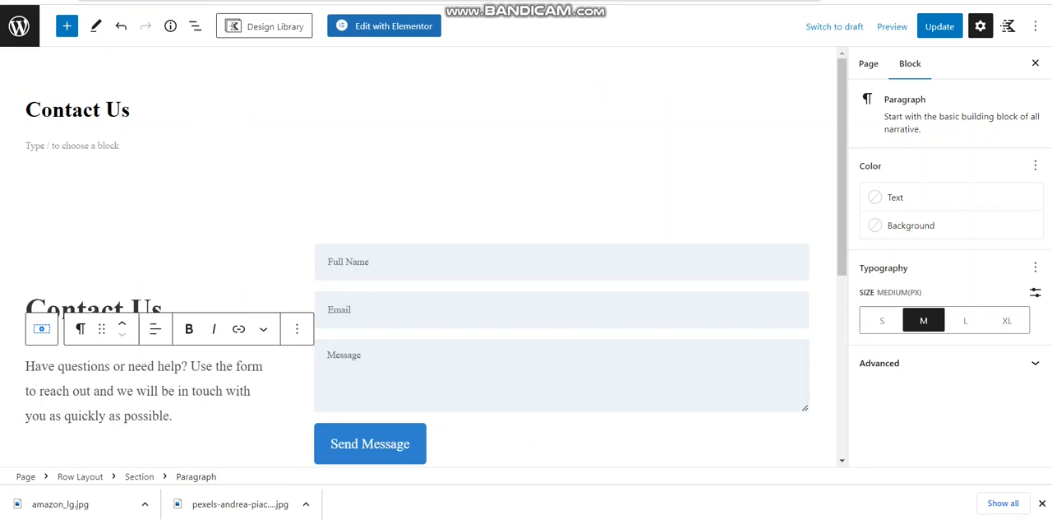
pyautogui.hotkey('ctrl', 'Tab')
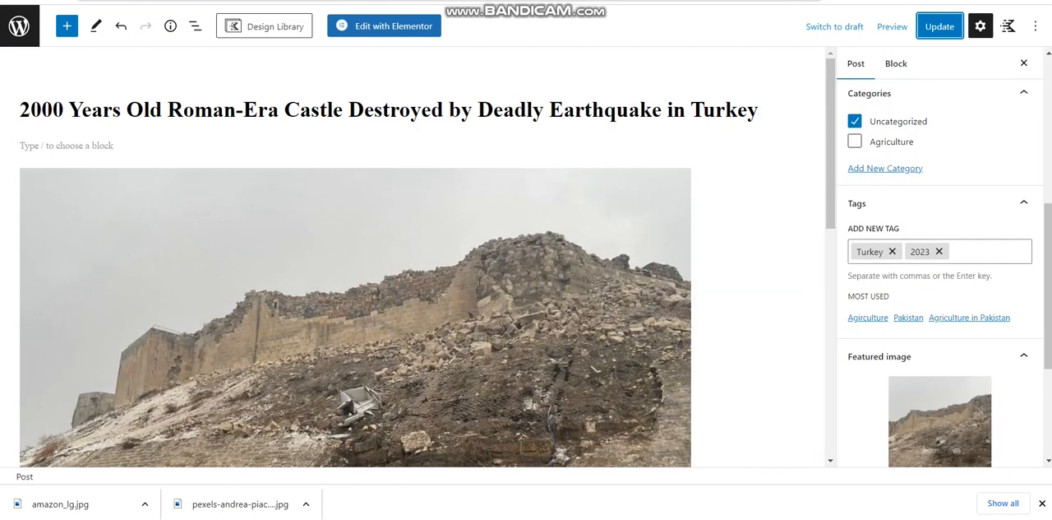
pyautogui.click(19, 25)
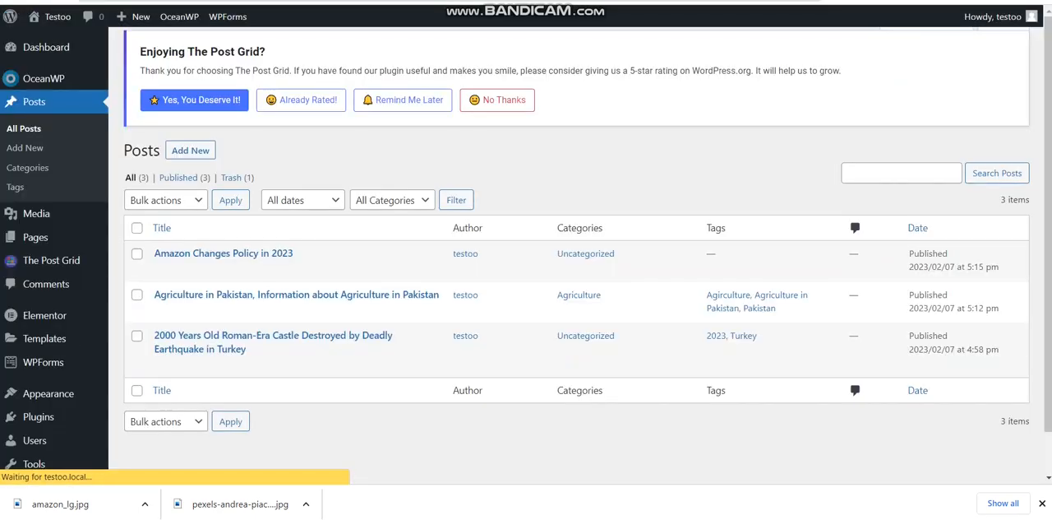
pyautogui.moveTo(47, 17)
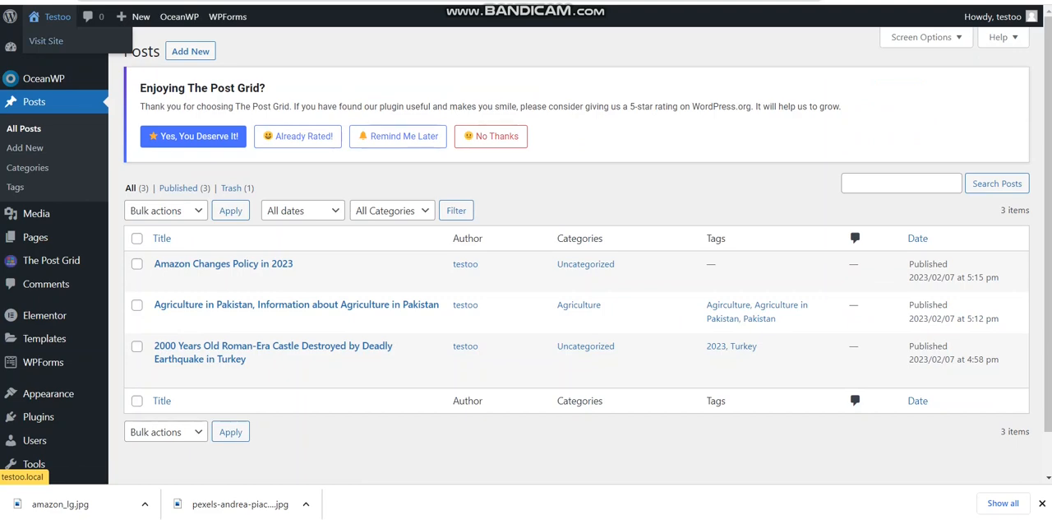
pyautogui.click(47, 17)
pyautogui.hotkey('ctrl', 'Tab')
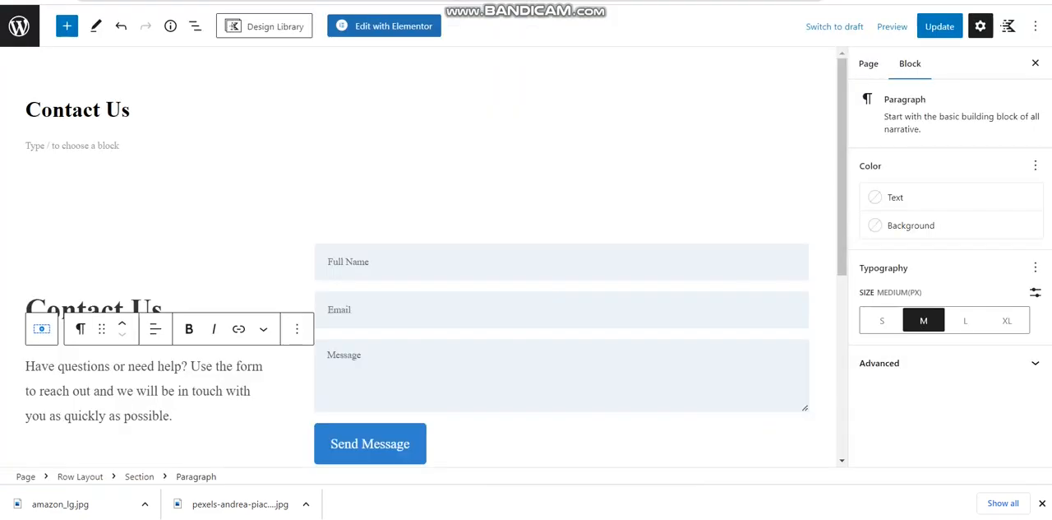
pyautogui.hotkey('ctrl', 'Tab')
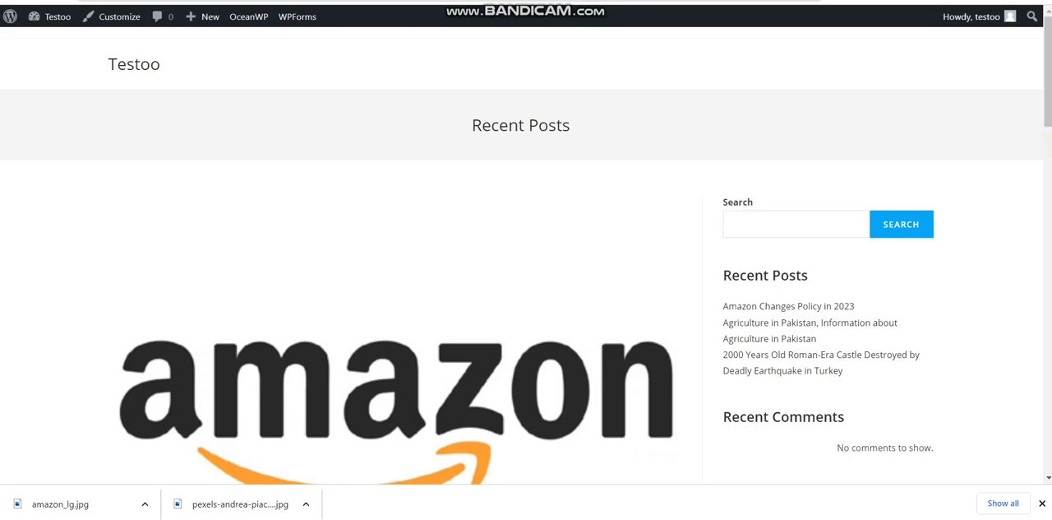
pyautogui.scroll(-15, 526, 255)
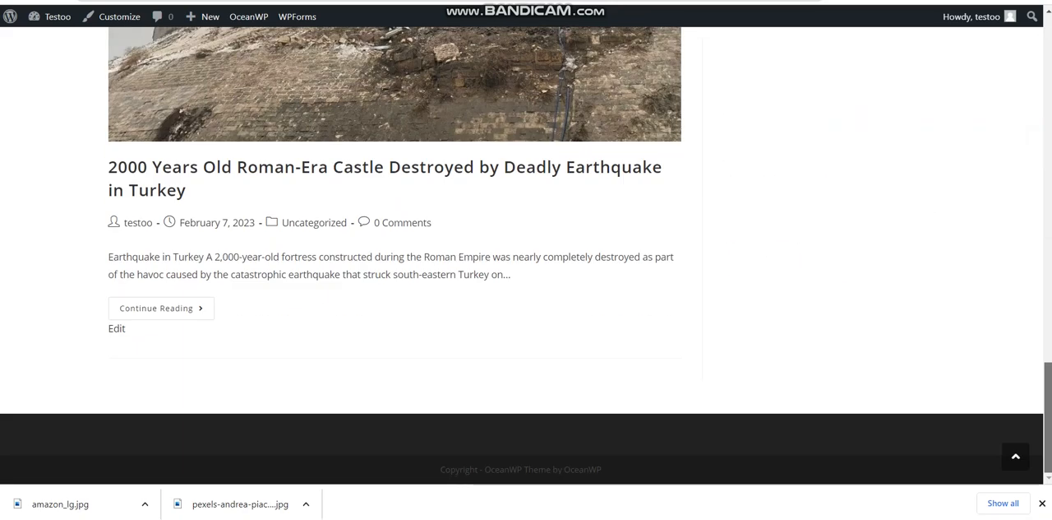
pyautogui.scroll(10, 527, 255)
pyautogui.scroll(4, 526, 255)
# Return from the live site to the WordPress admin area and open the Reading settings
pyautogui.hotkey('ctrl', 'shift', 'Tab')
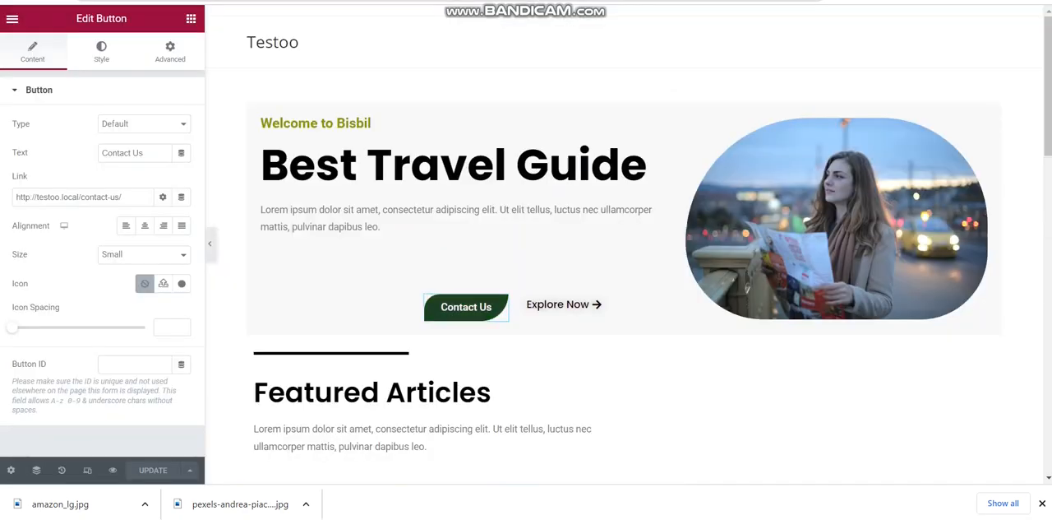
pyautogui.hotkey('ctrl', 'shift', 'Tab')
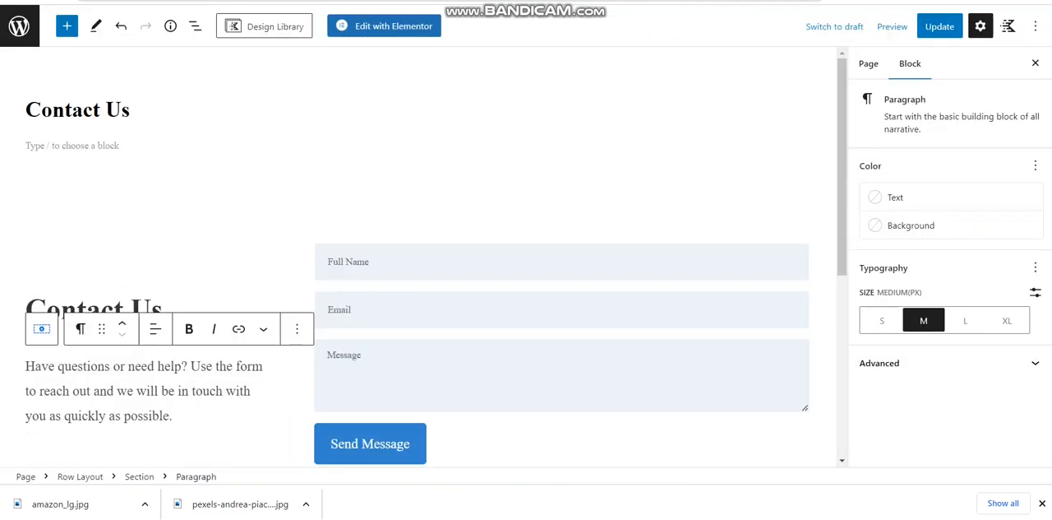
pyautogui.hotkey('ctrl', 'shift', 'Tab')
pyautogui.moveTo(11, 16)
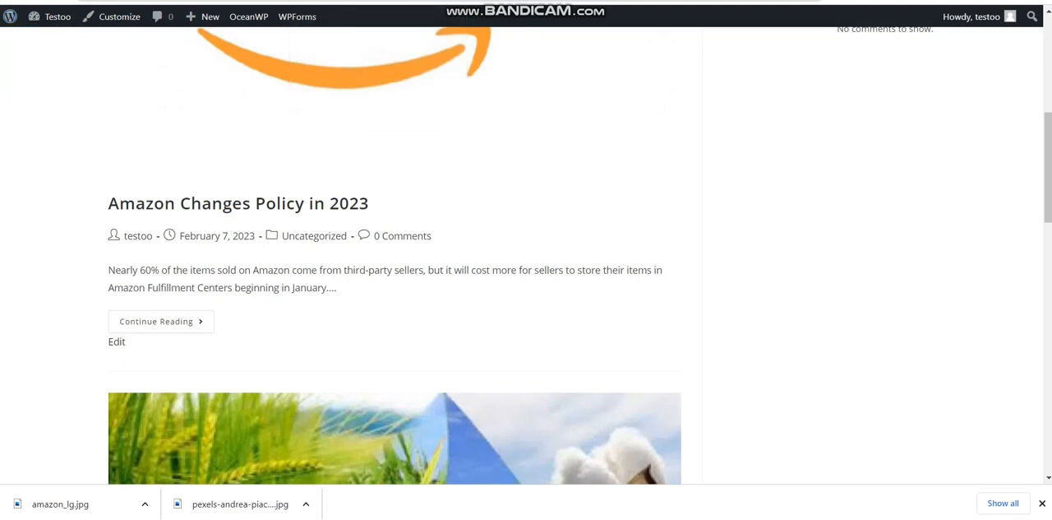
pyautogui.click(10, 17)
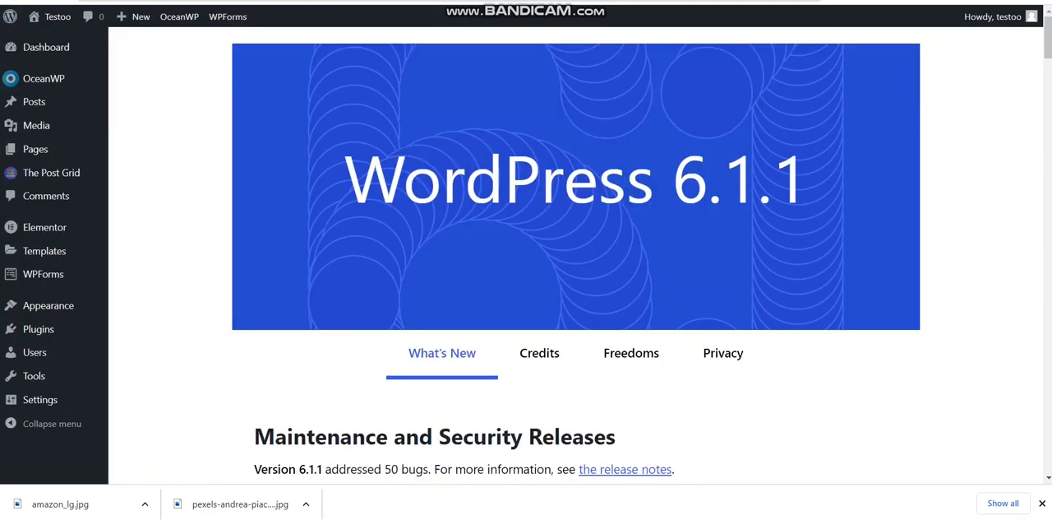
pyautogui.scroll(-5, 576, 255)
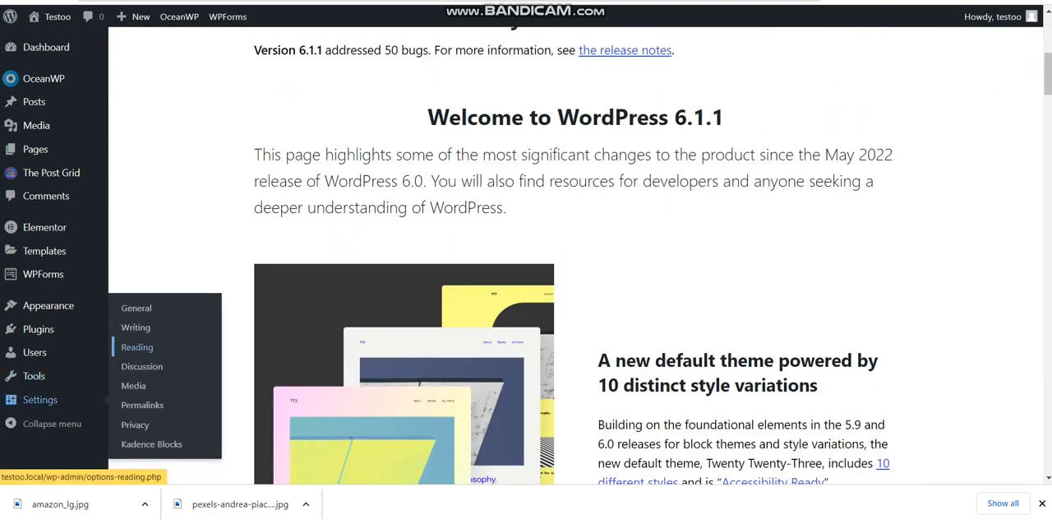
pyautogui.click(137, 347)
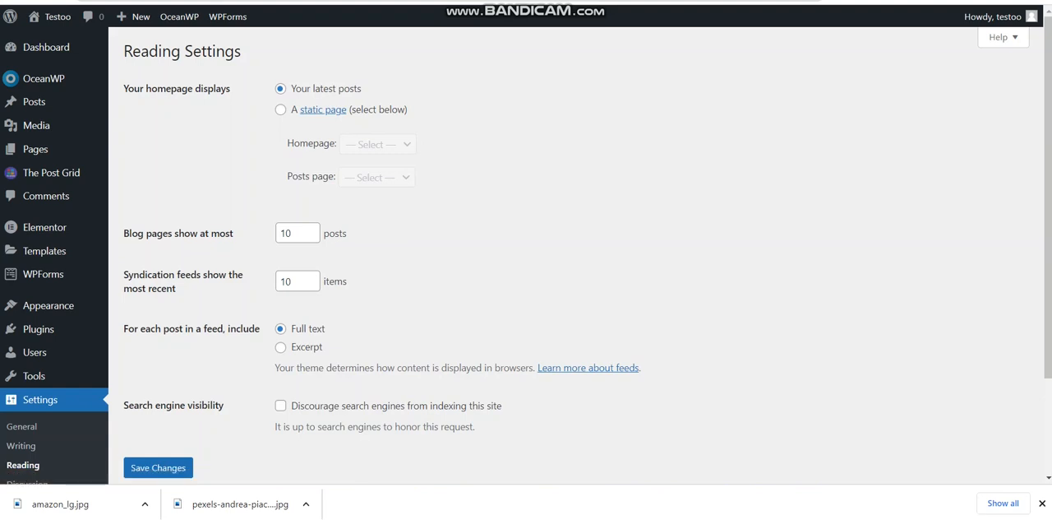
# Set the homepage to display a static page, with Home as the homepage and Blogs as the posts page, and save the settings
pyautogui.click(280, 109)
pyautogui.click(377, 144)
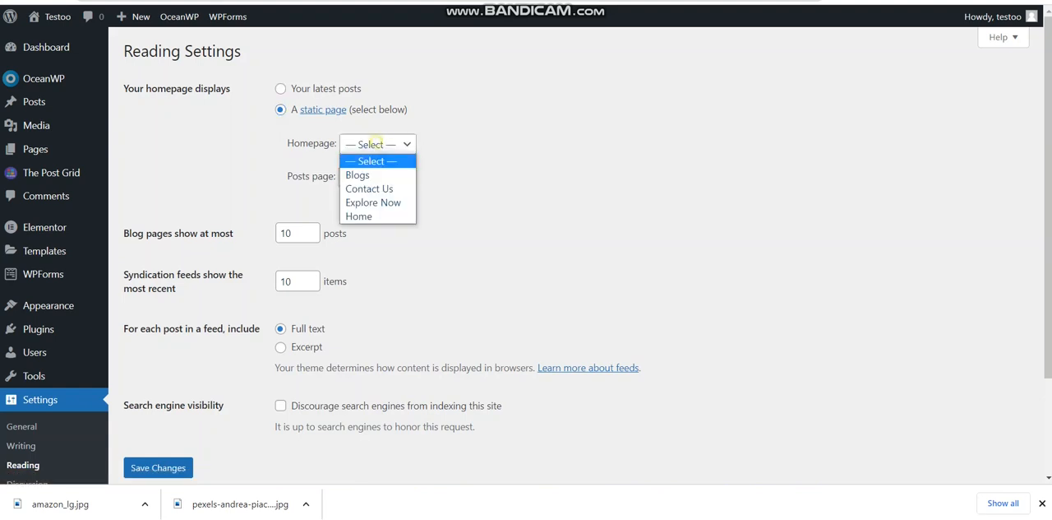
pyautogui.click(364, 216)
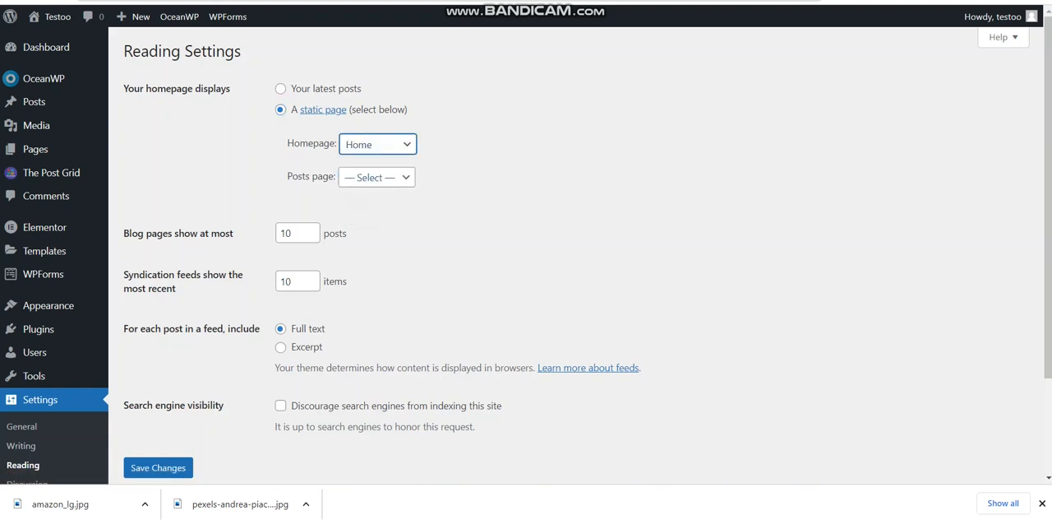
pyautogui.click(377, 177)
pyautogui.click(356, 208)
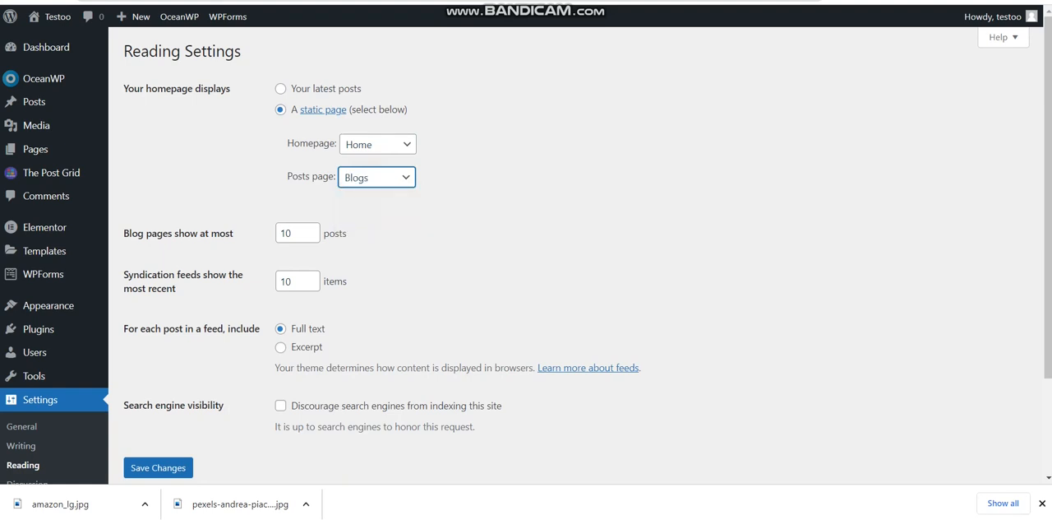
pyautogui.click(150, 465)
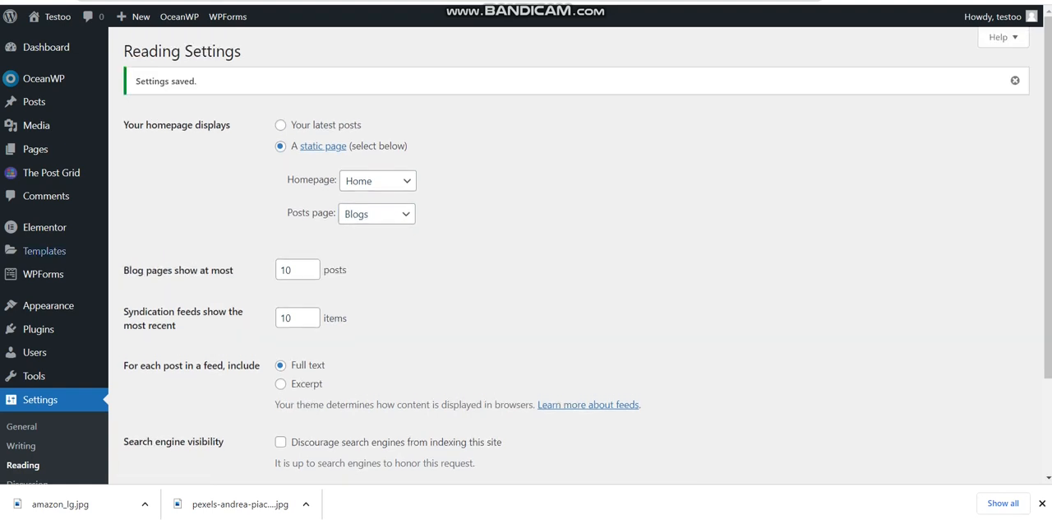
# Open the live site in a new tab and look over the Home page from the hero section to My Blogs
pyautogui.moveTo(49, 149)
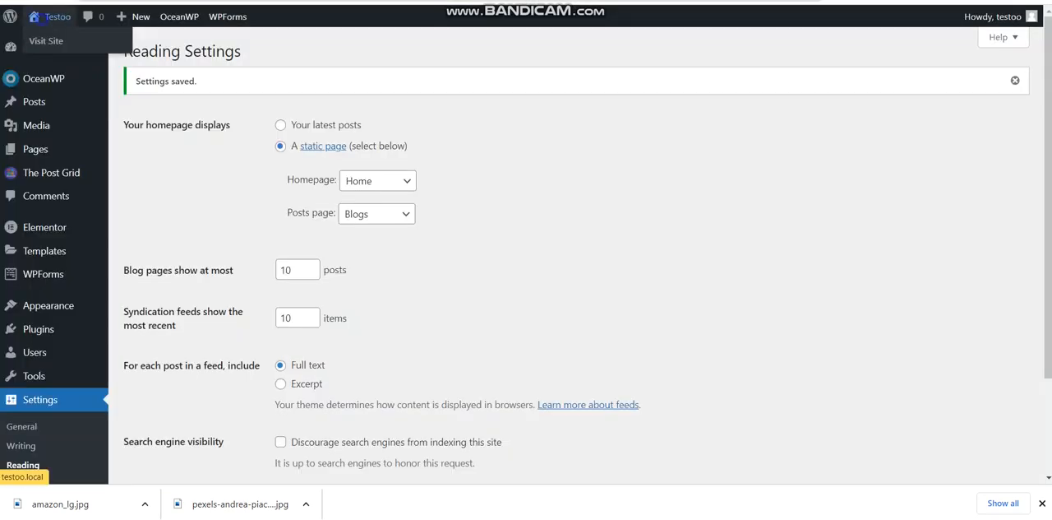
pyautogui.rightClick(41, 18)
pyautogui.rightClick(36, 41)
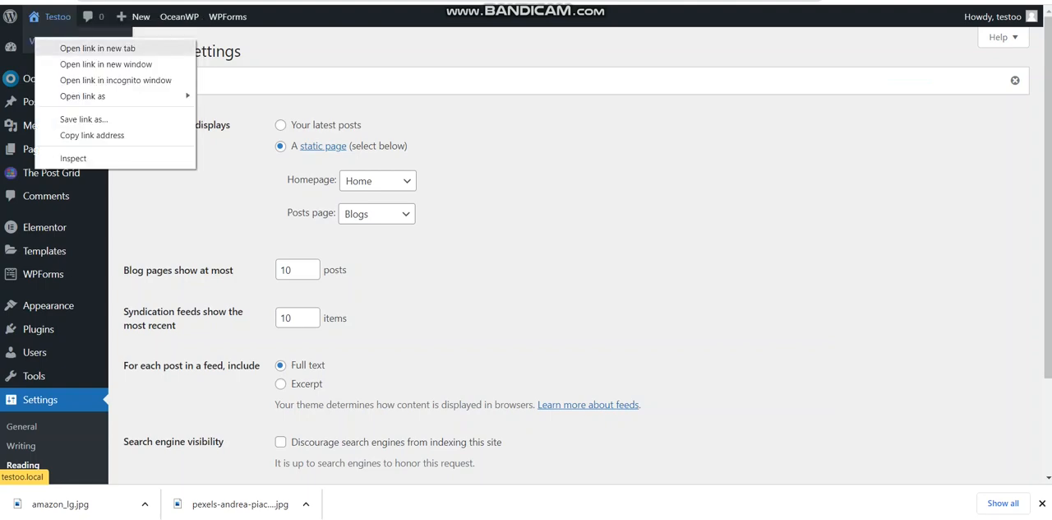
pyautogui.click(91, 48)
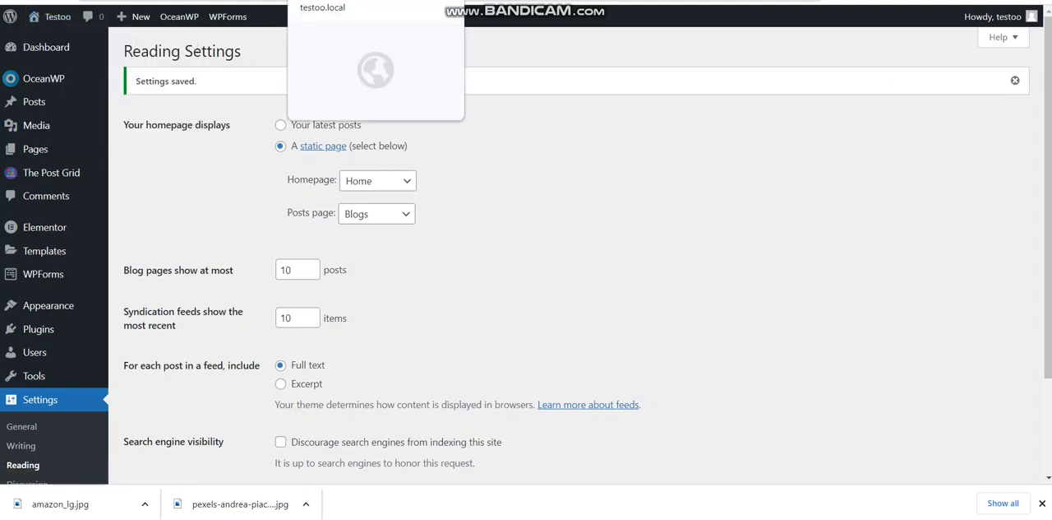
pyautogui.click(354, 0)
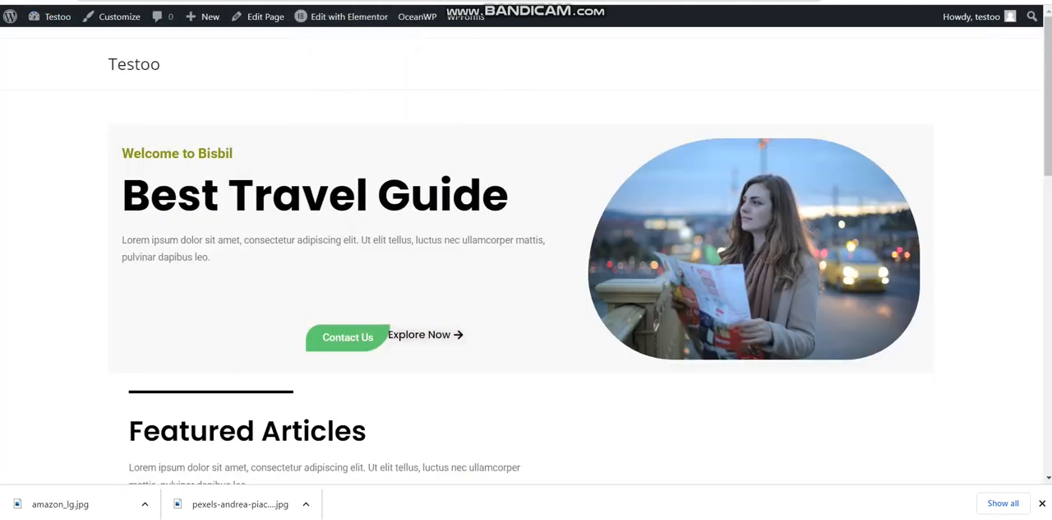
pyautogui.scroll(-4, 526, 255)
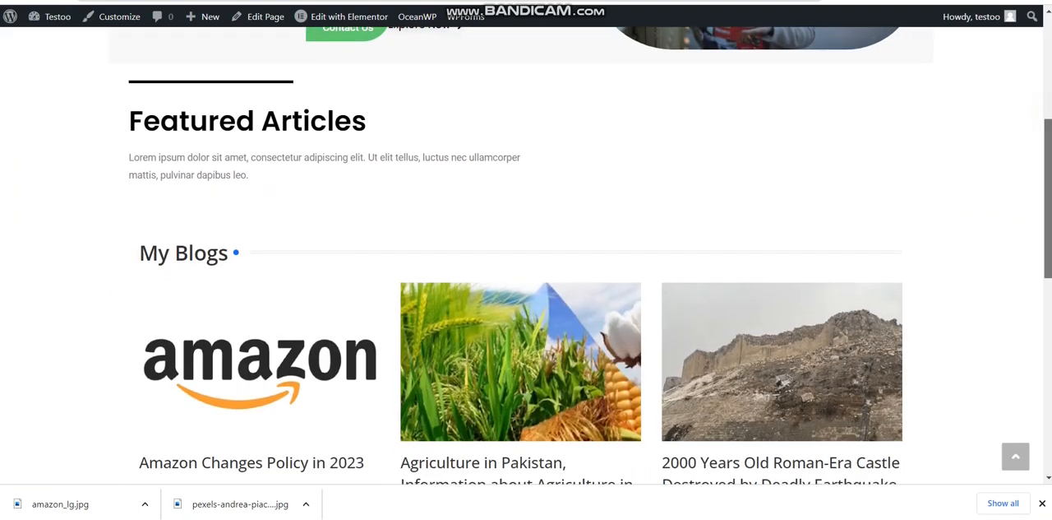
pyautogui.scroll(2, 526, 255)
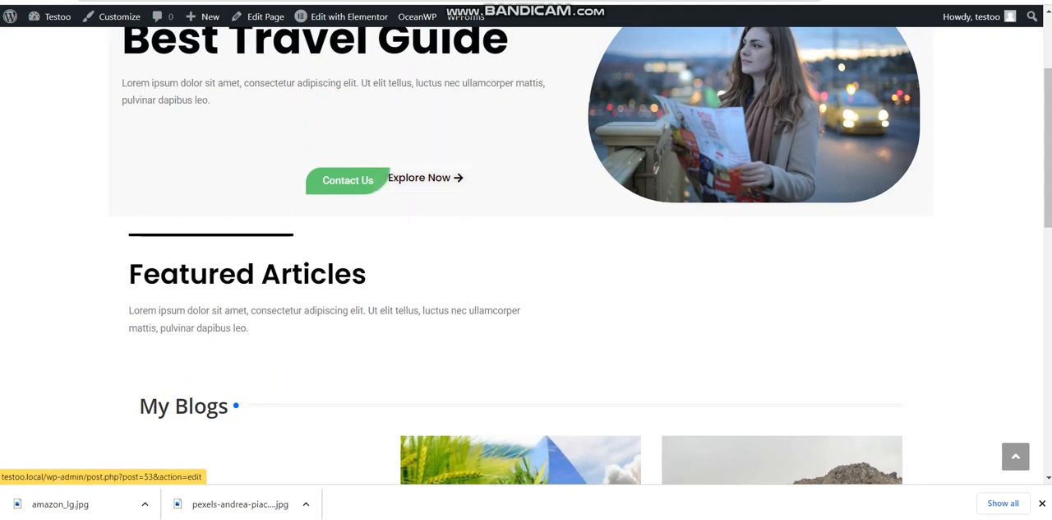
# Shift the hero's Explore Now button slightly away from the Contact Us button in the Elementor editor and update the Home page
pyautogui.click(263, 2)
pyautogui.click(394, 2)
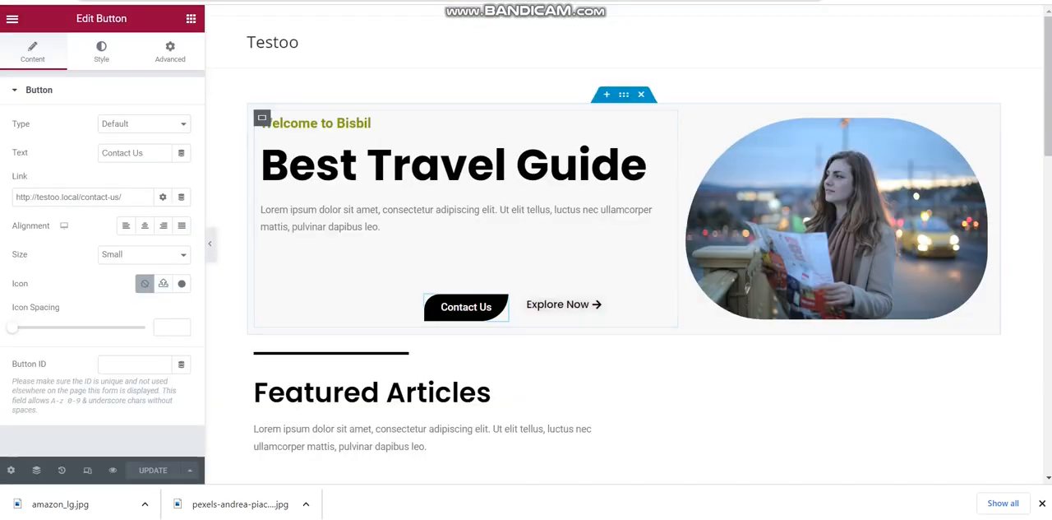
pyautogui.click(562, 304)
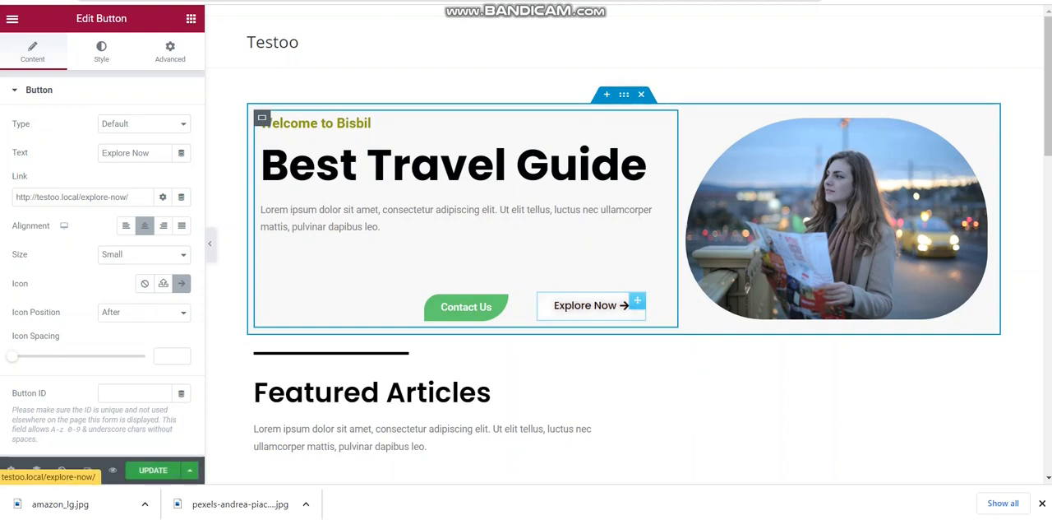
pyautogui.click(150, 475)
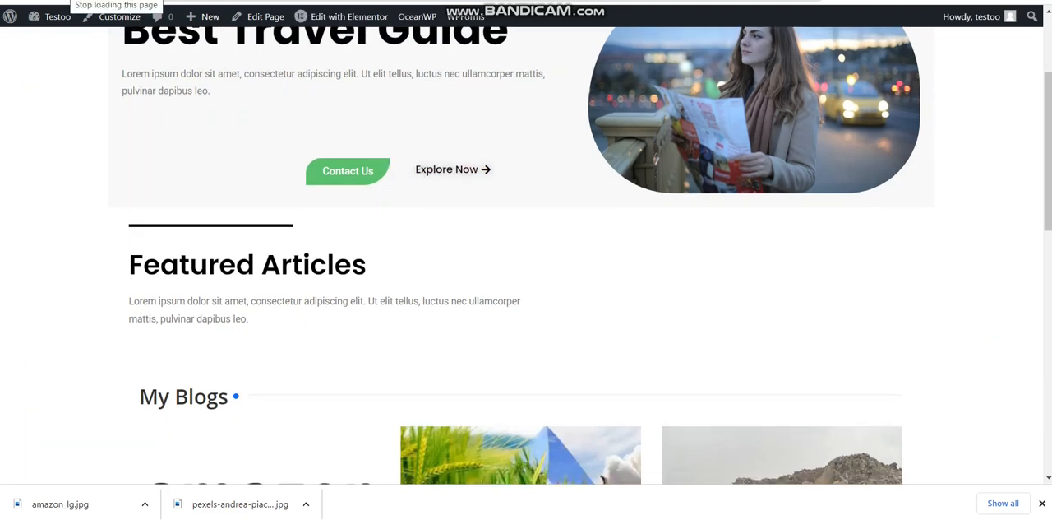
# Look over the updated live Home page down to Featured Accessories and back up to the hero section
pyautogui.moveTo(1048, 151); pyautogui.dragTo(1048, 377)
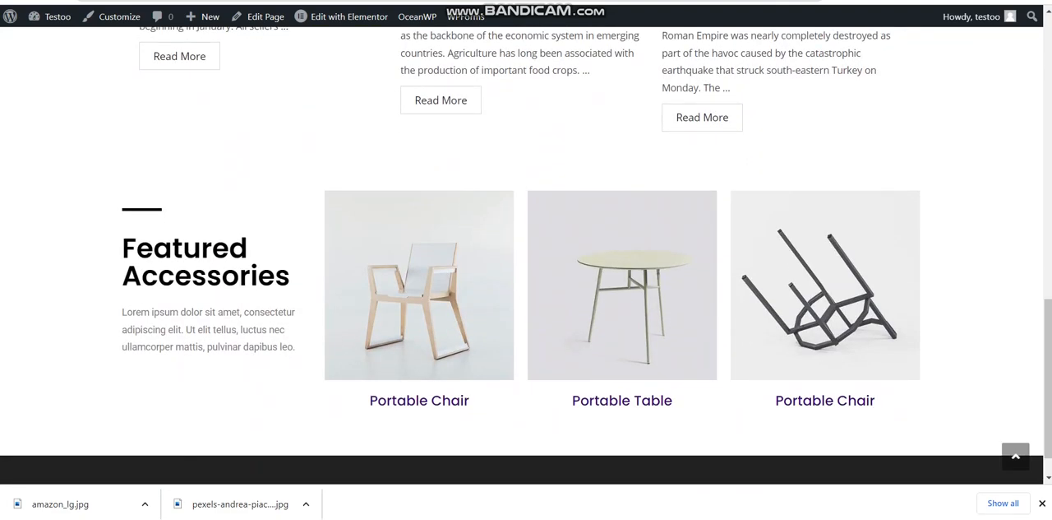
pyautogui.click(1048, 103)
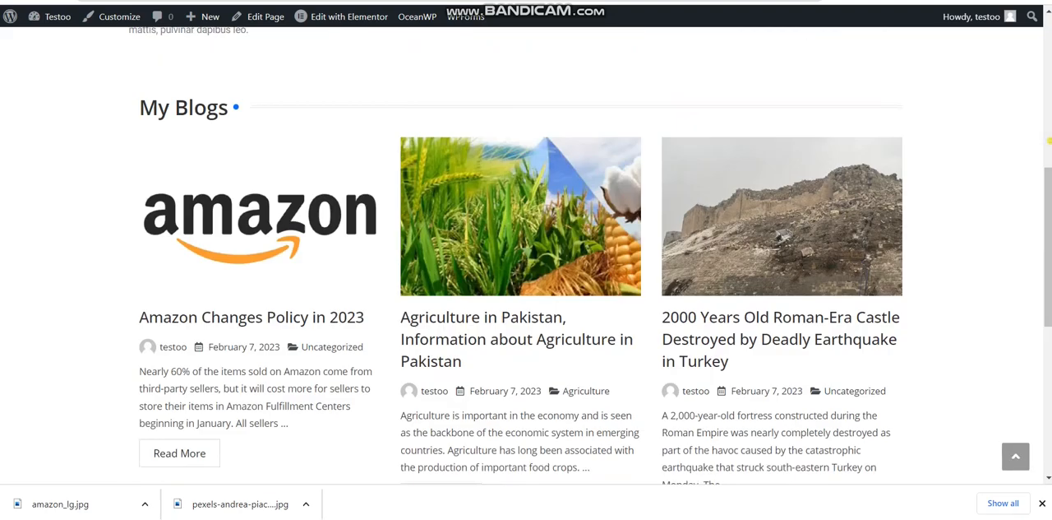
pyautogui.click(1048, 103)
pyautogui.moveTo(1049, 103); pyautogui.dragTo(1048, 95)
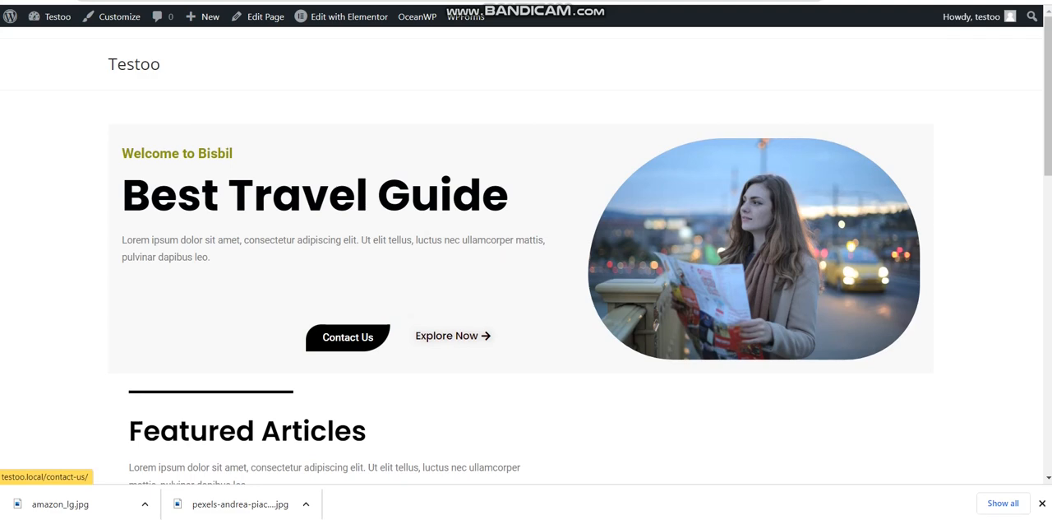
# Test the hero's Contact Us and Explore Now links on the live Home page, looking over the contact form
pyautogui.click(347, 337)
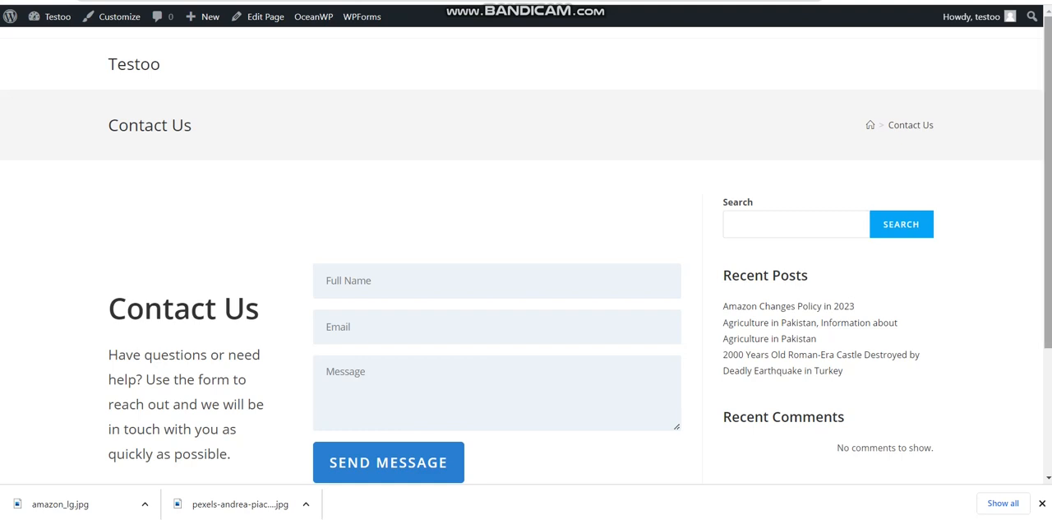
pyautogui.scroll(-2, 526, 255)
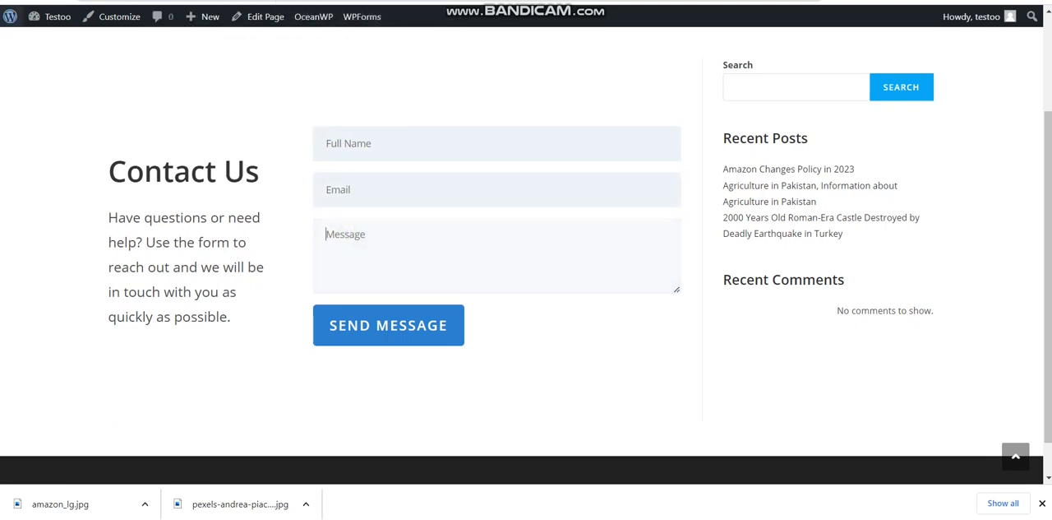
pyautogui.click(12, 2)
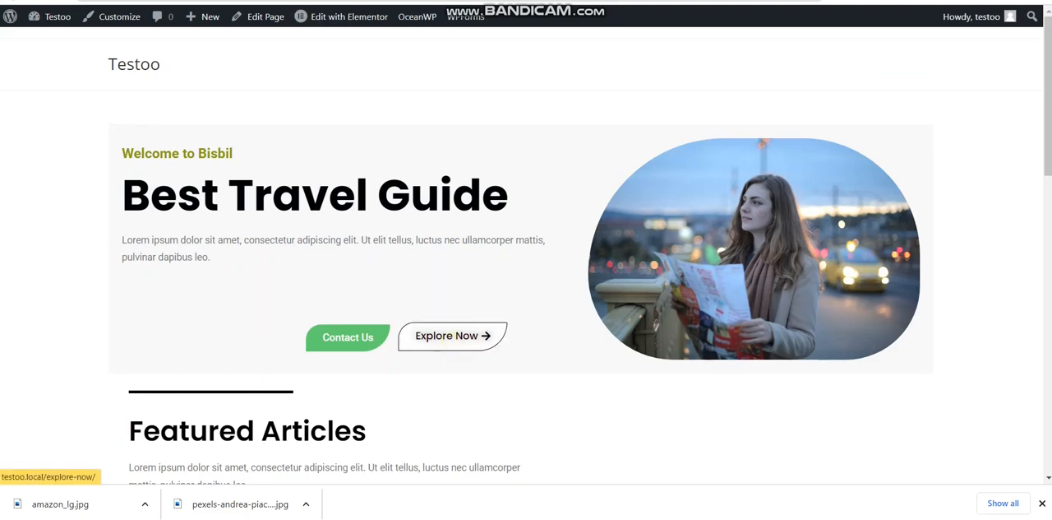
pyautogui.click(453, 335)
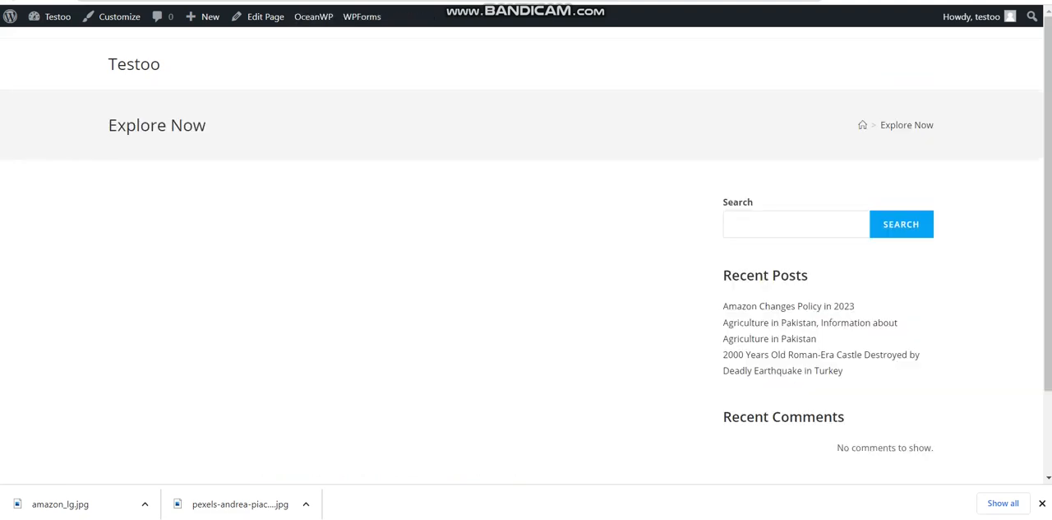
# Return to the live Home page and look it over down to Featured Accessories
pyautogui.hotkey('alt', 'Left')
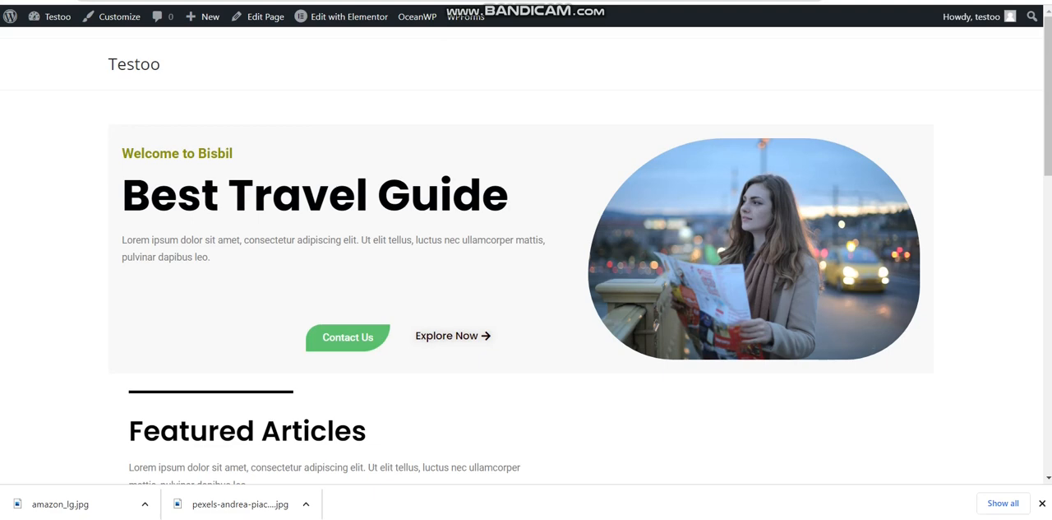
pyautogui.scroll(-10, 521, 255)
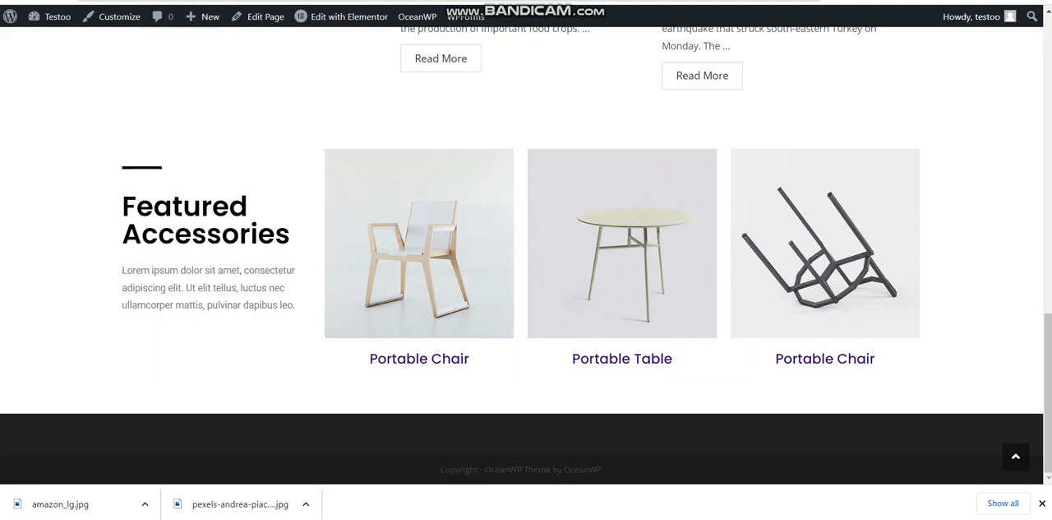
# Switch back to the WordPress dashboard and open the site's menu management page
pyautogui.hotkey('ctrl', 'Tab')
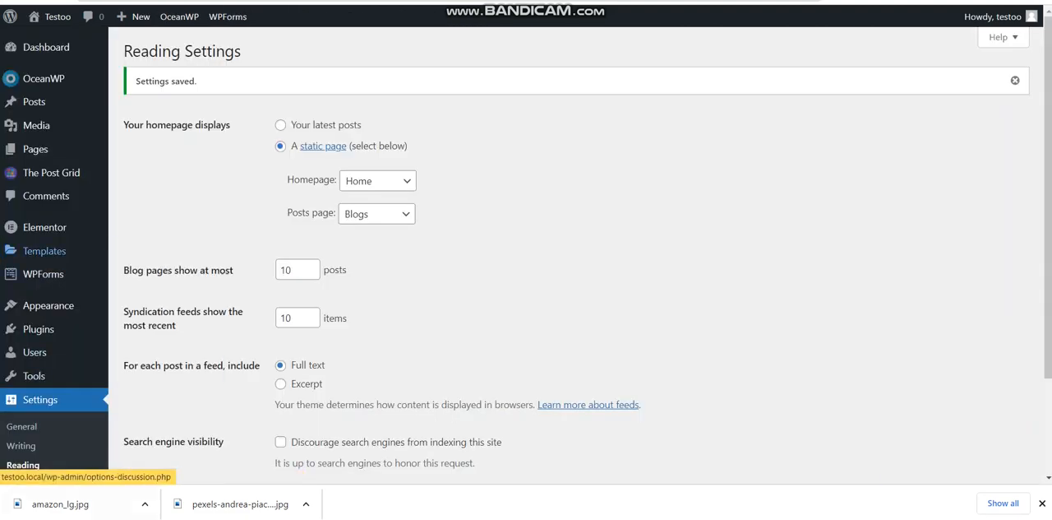
pyautogui.moveTo(39, 329)
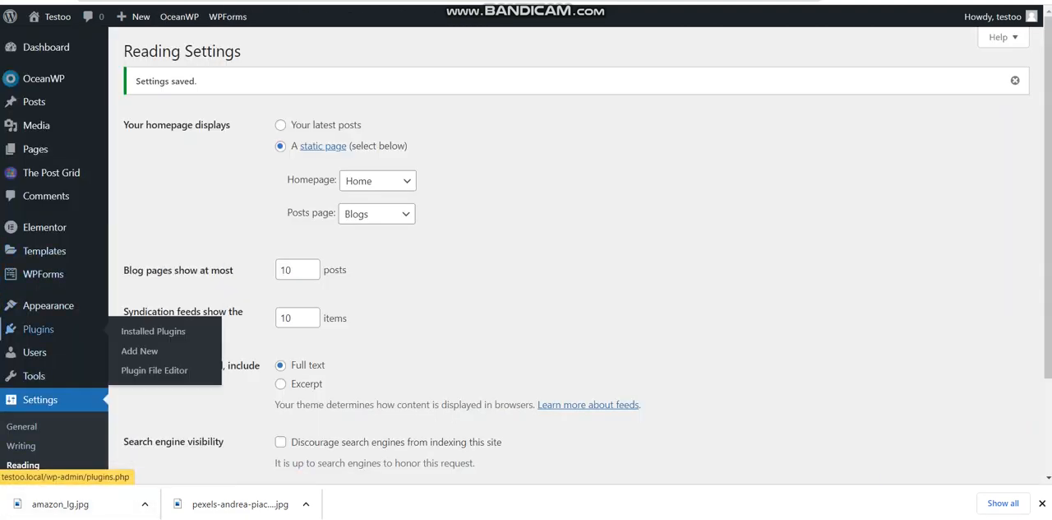
pyautogui.moveTo(50, 305)
pyautogui.click(153, 361)
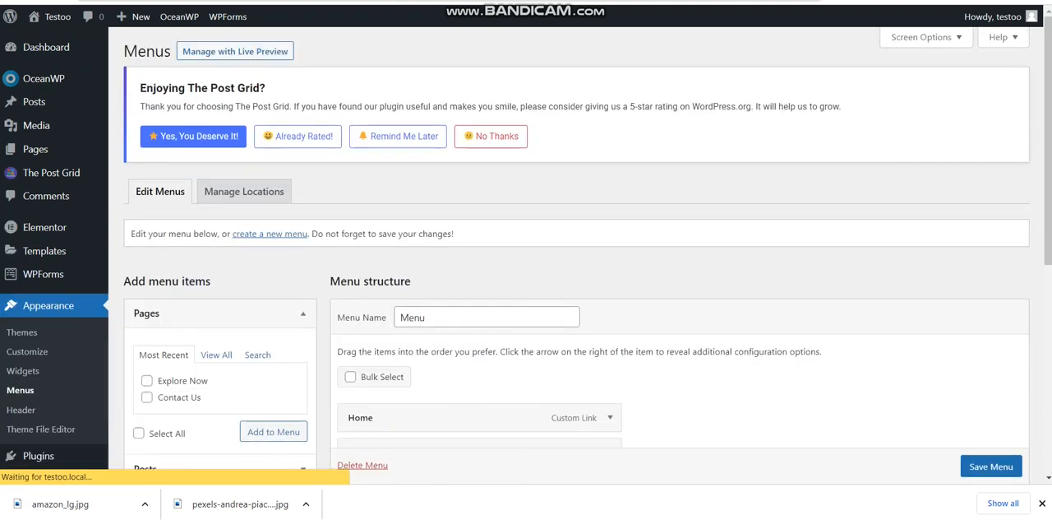
# Replace the existing menu with a new one named Main Menu, assigned to the Top Bar display location
pyautogui.click(435, 318)
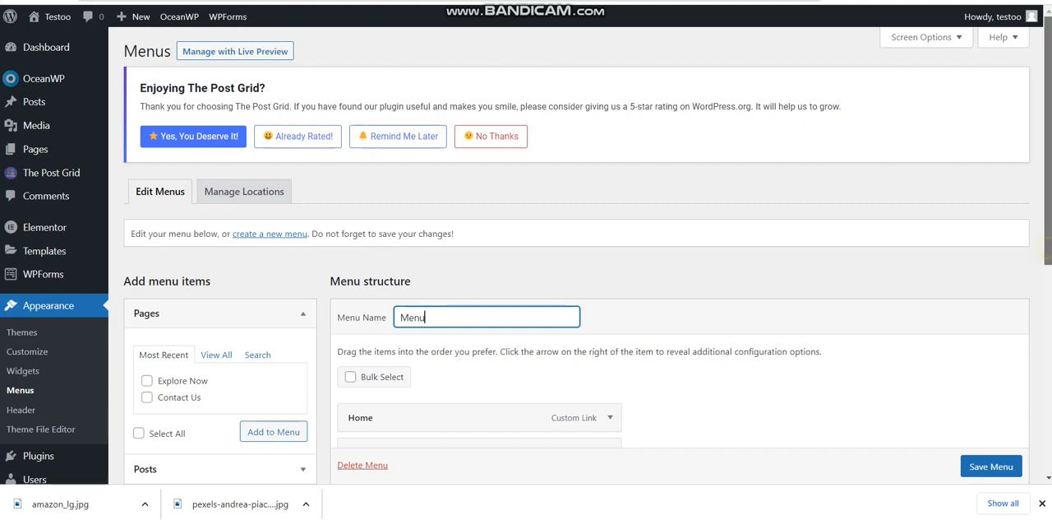
pyautogui.moveTo(1048, 245); pyautogui.dragTo(1048, 449)
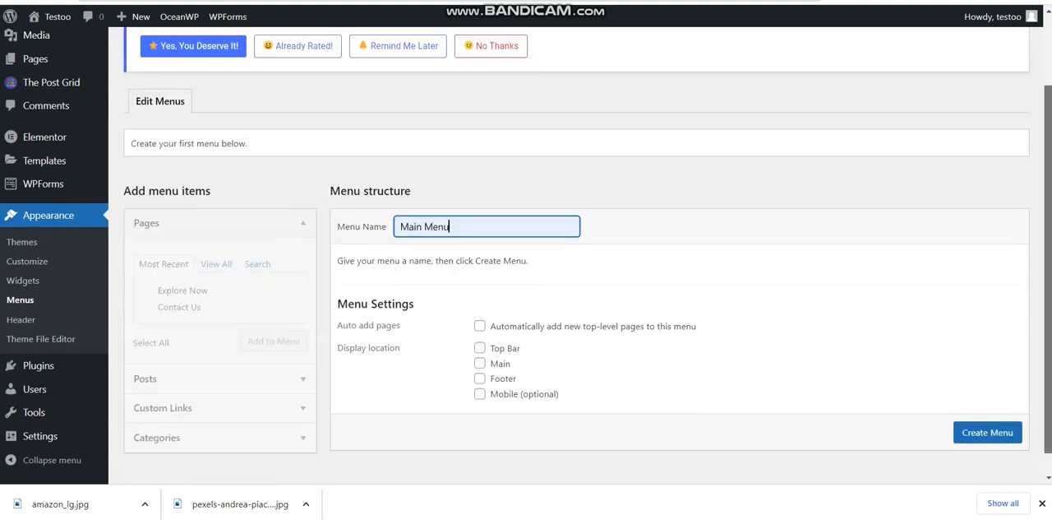
pyautogui.click(480, 346)
pyautogui.scroll(-1, 987, 431)
pyautogui.click(987, 425)
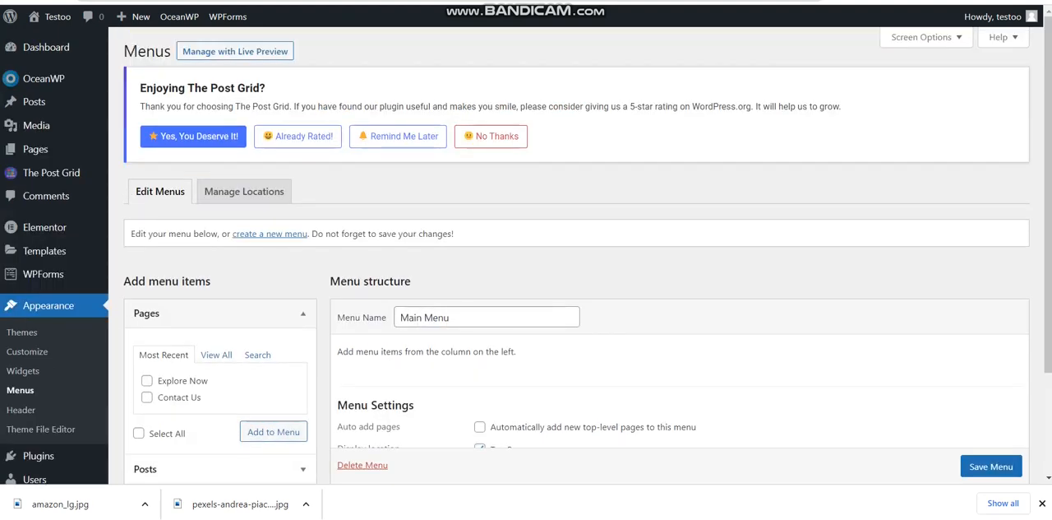
# Add the Home, Blogs and Contact Us pages to Main Menu and save it
pyautogui.scroll(-3, 575, 288)
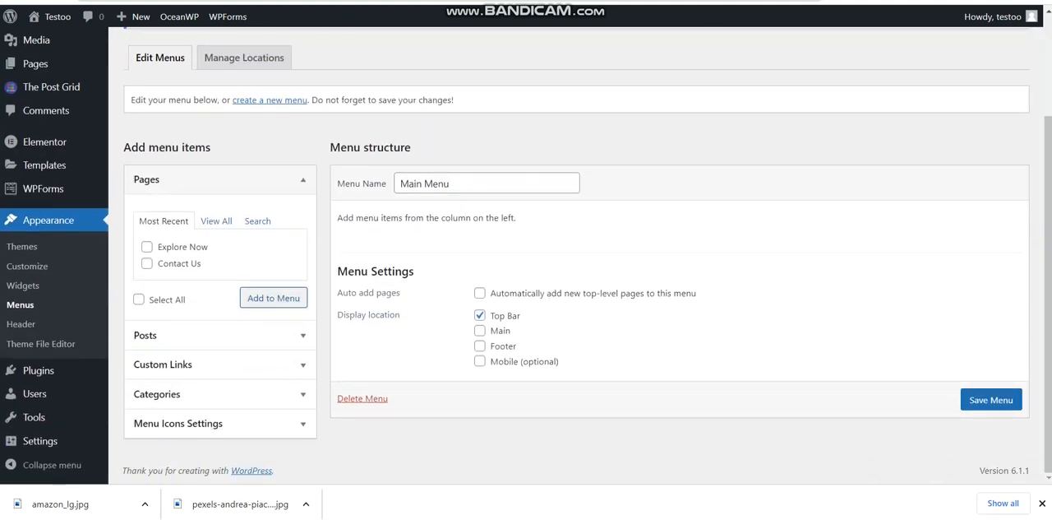
pyautogui.click(216, 220)
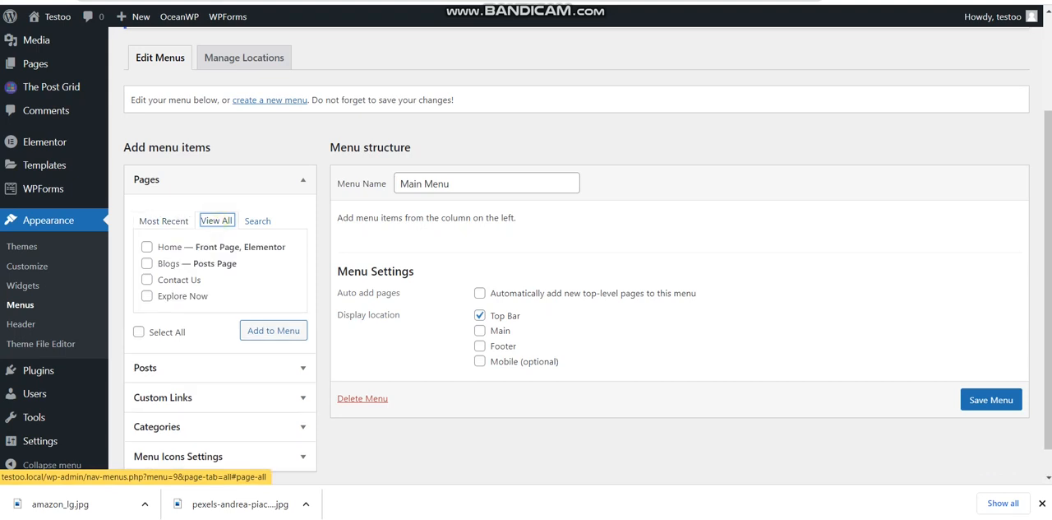
pyautogui.click(148, 247)
pyautogui.click(146, 263)
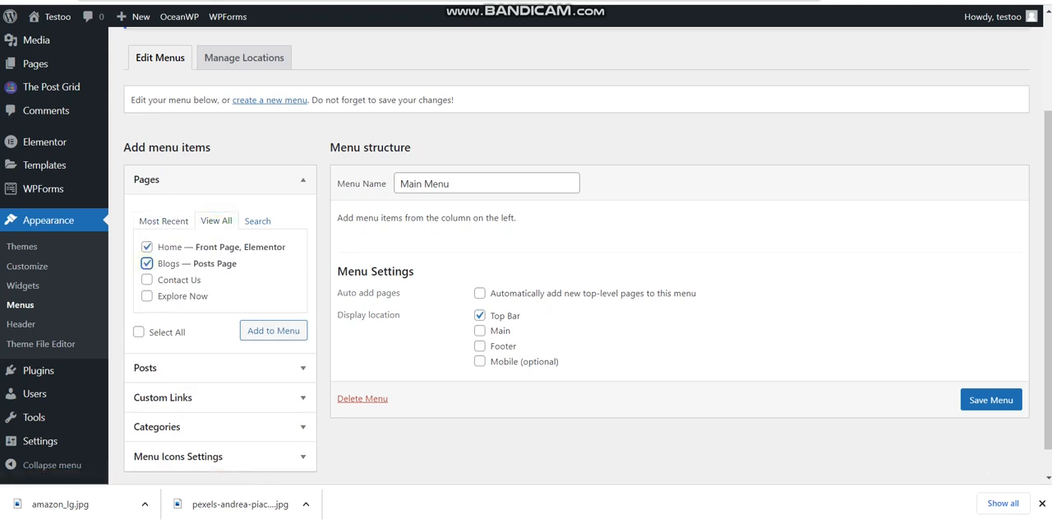
pyautogui.click(147, 280)
pyautogui.click(274, 330)
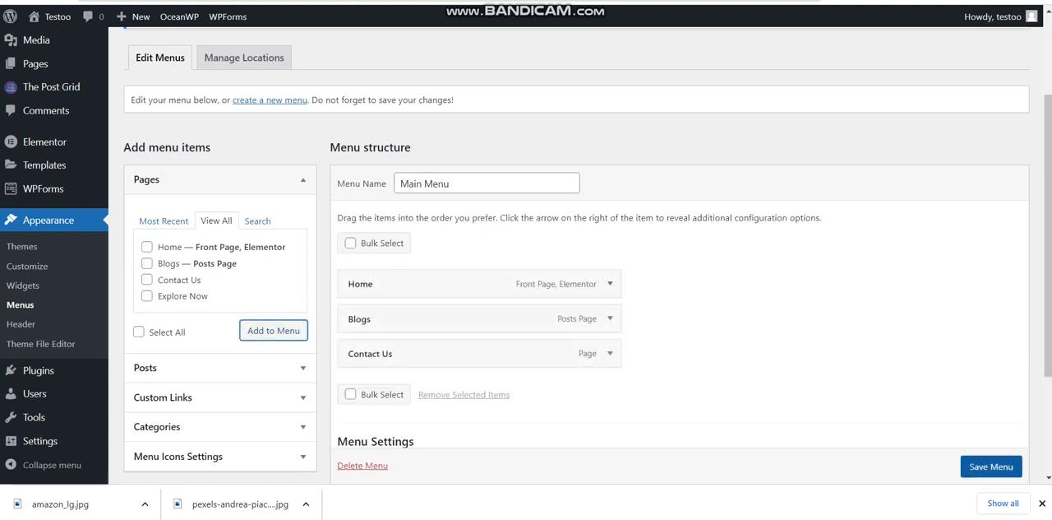
pyautogui.click(991, 466)
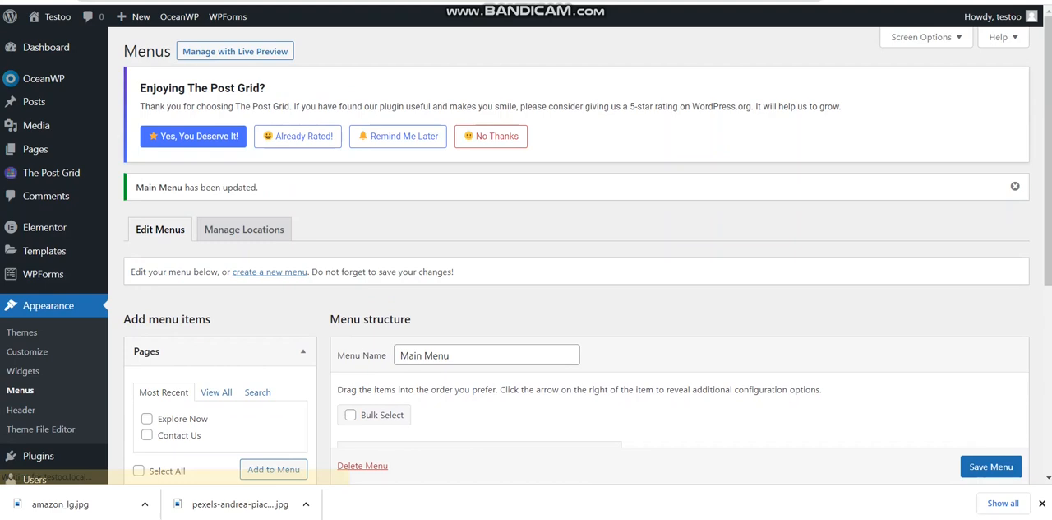
# Check the new menu above the site title on the live Home page
pyautogui.scroll(-5, 575, 247)
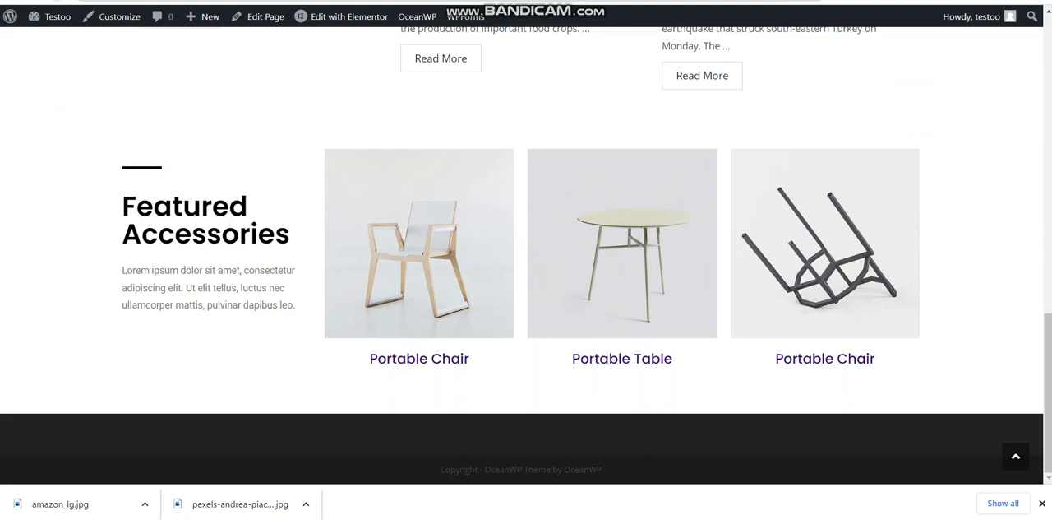
pyautogui.scroll(1, 527, 246)
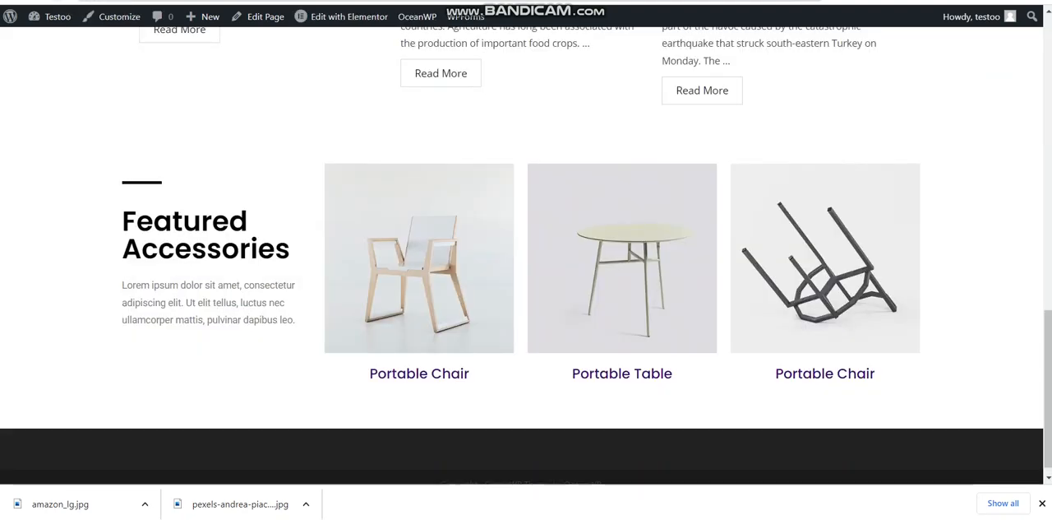
pyautogui.scroll(20, 526, 247)
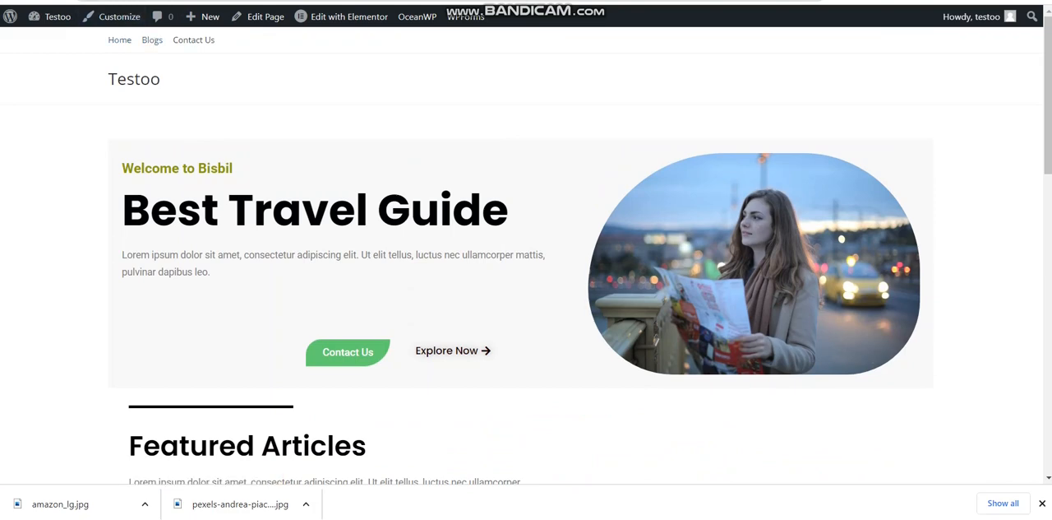
# Assign Main Menu to the Main display location as well, save it and reload the live Home page to check the header
pyautogui.hotkey('ctrl', 'shift', 'Tab')
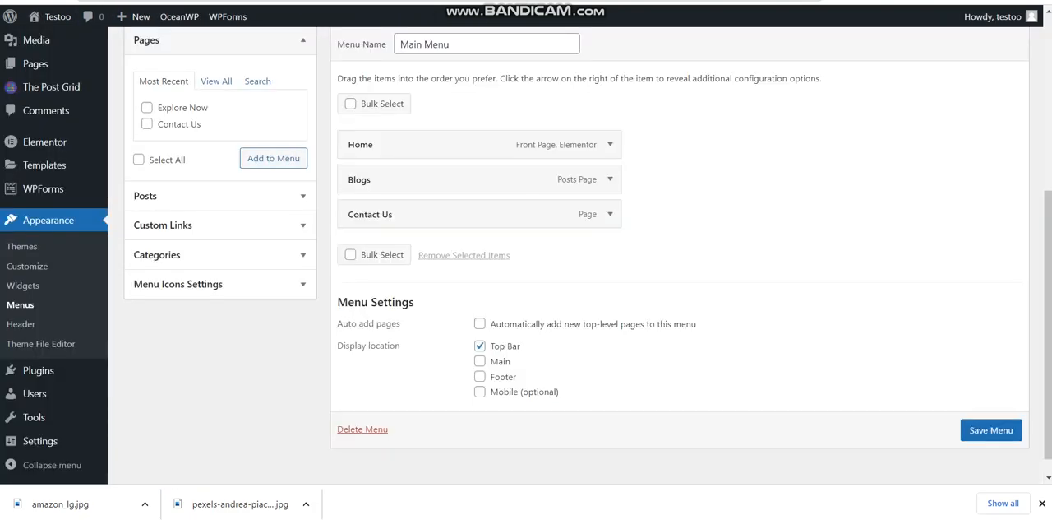
pyautogui.click(481, 361)
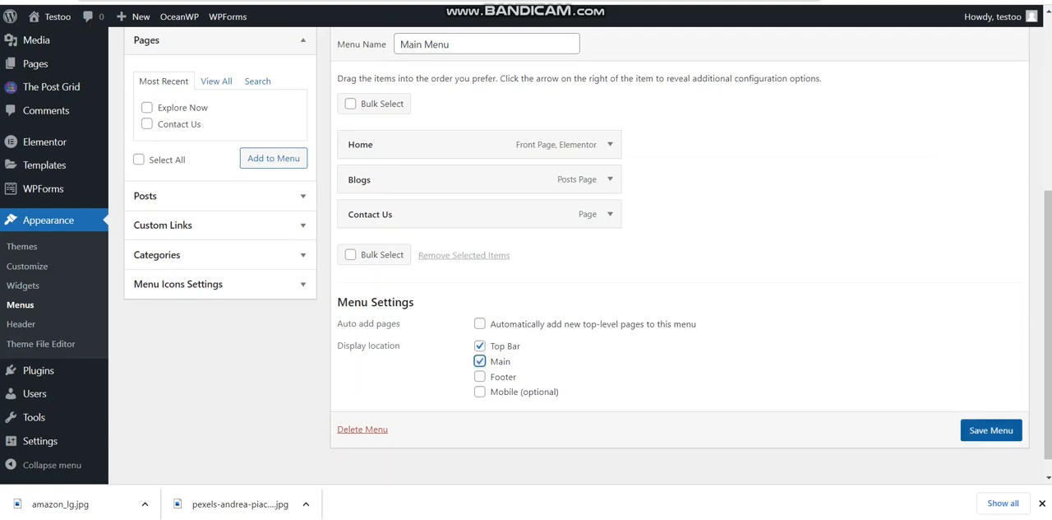
pyautogui.scroll(-1, 991, 427)
pyautogui.click(992, 427)
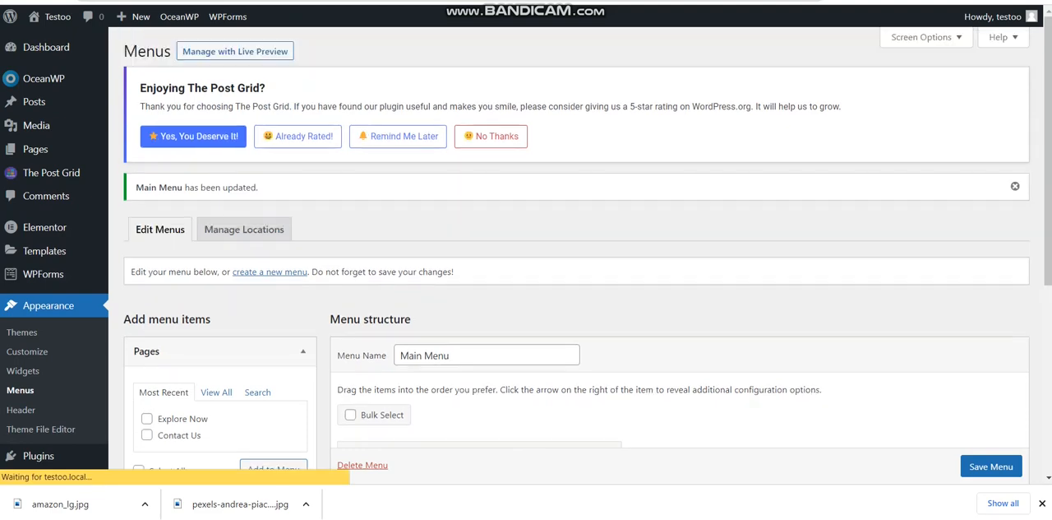
pyautogui.click(345, 1)
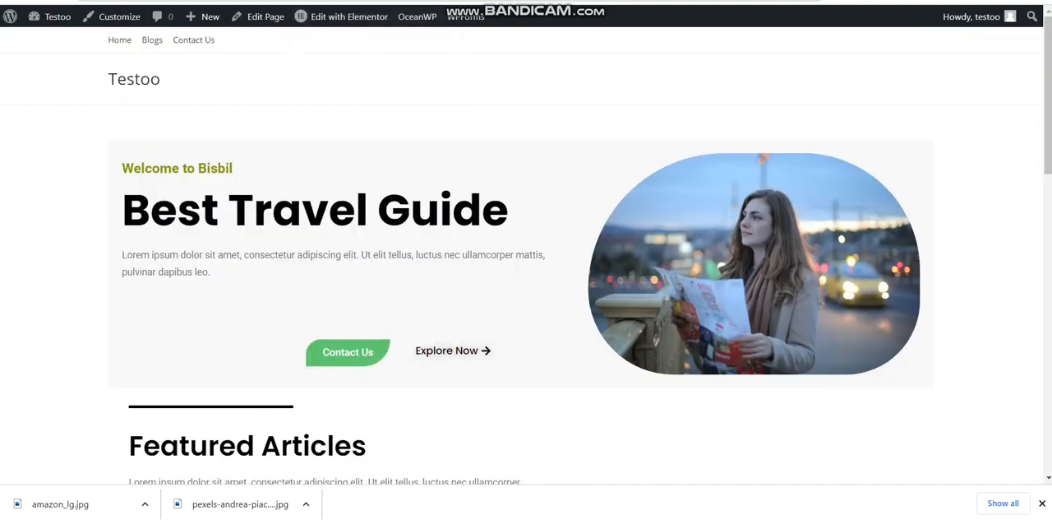
pyautogui.press('F5')
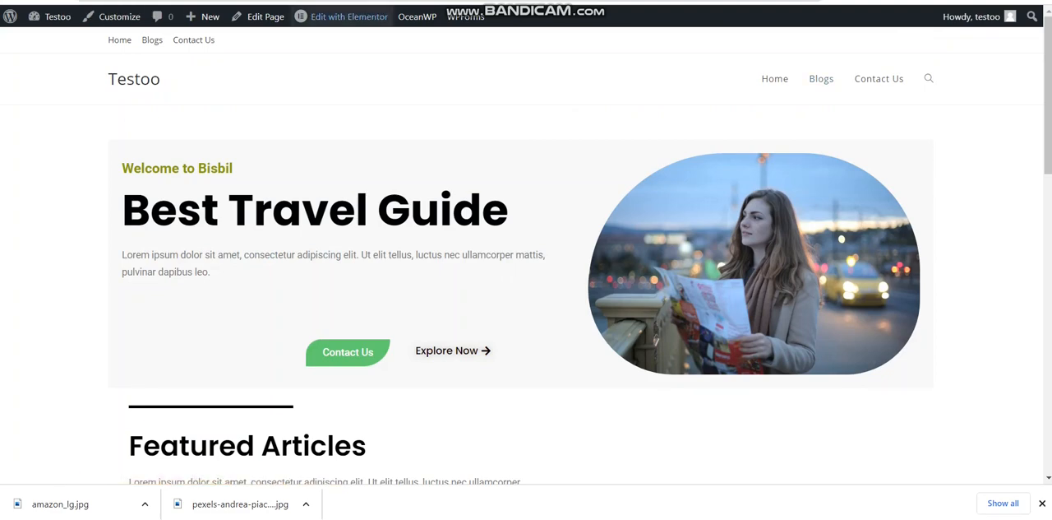
# Remove Main Menu from the Top Bar display location, save it and check the header on the live Home page
pyautogui.click(329, 2)
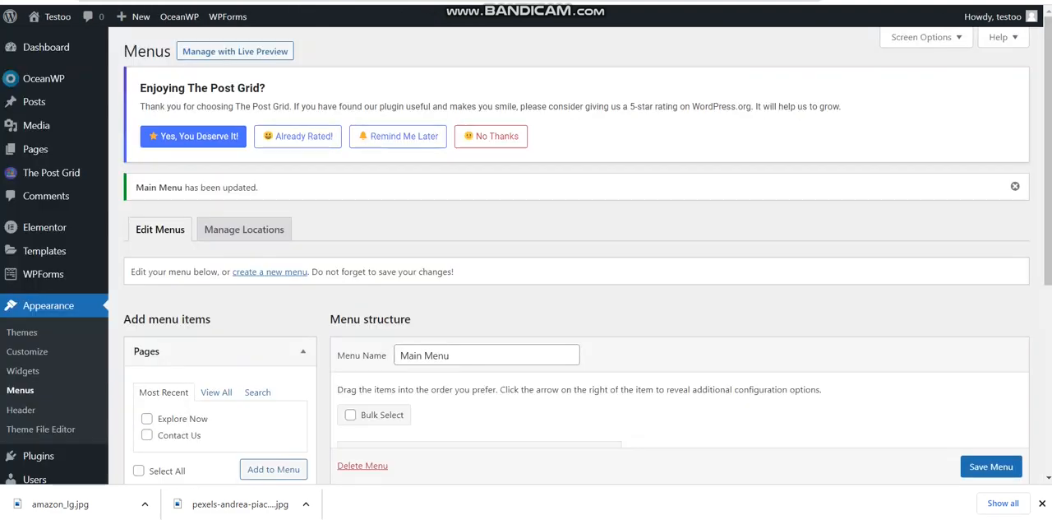
pyautogui.scroll(-5, 575, 255)
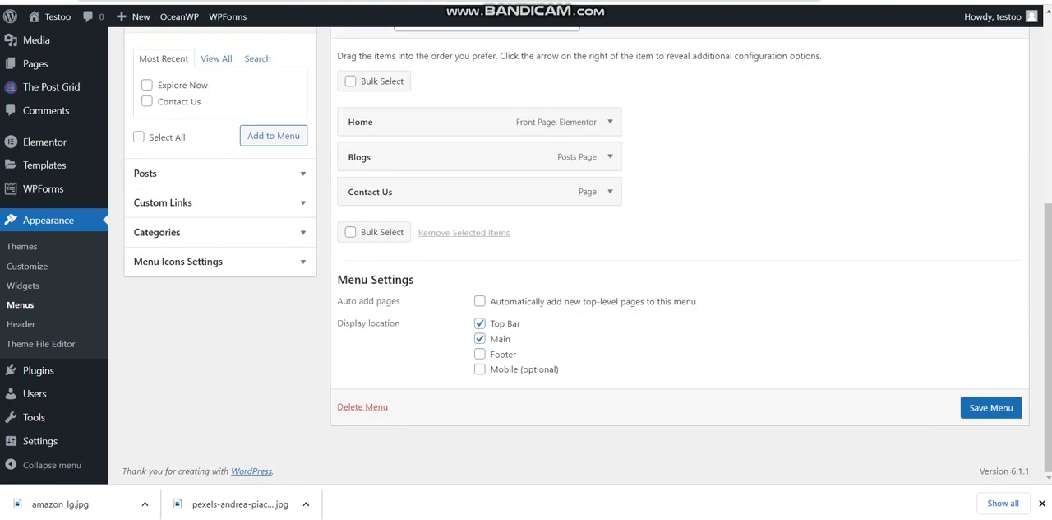
pyautogui.click(479, 323)
pyautogui.click(989, 405)
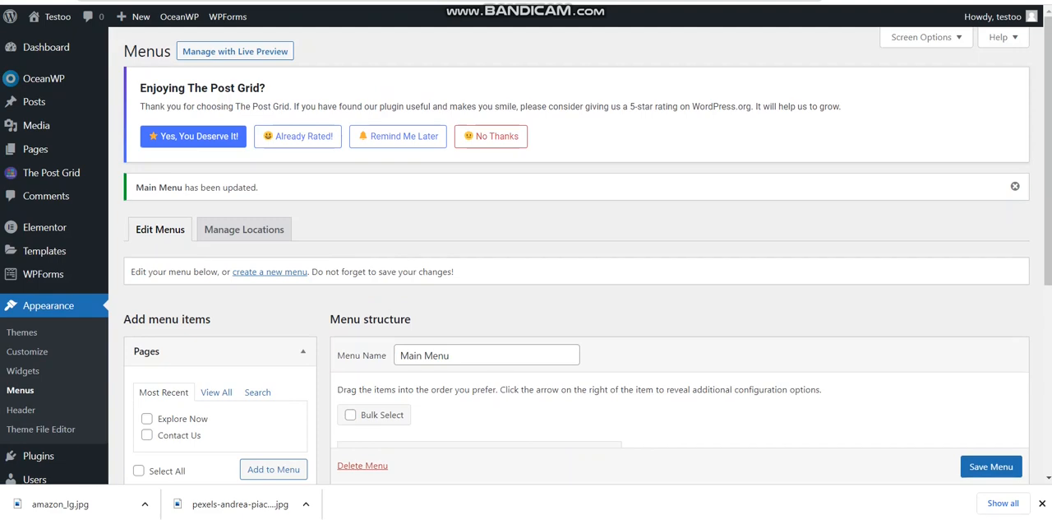
pyautogui.hotkey('ctrl', 'Tab')
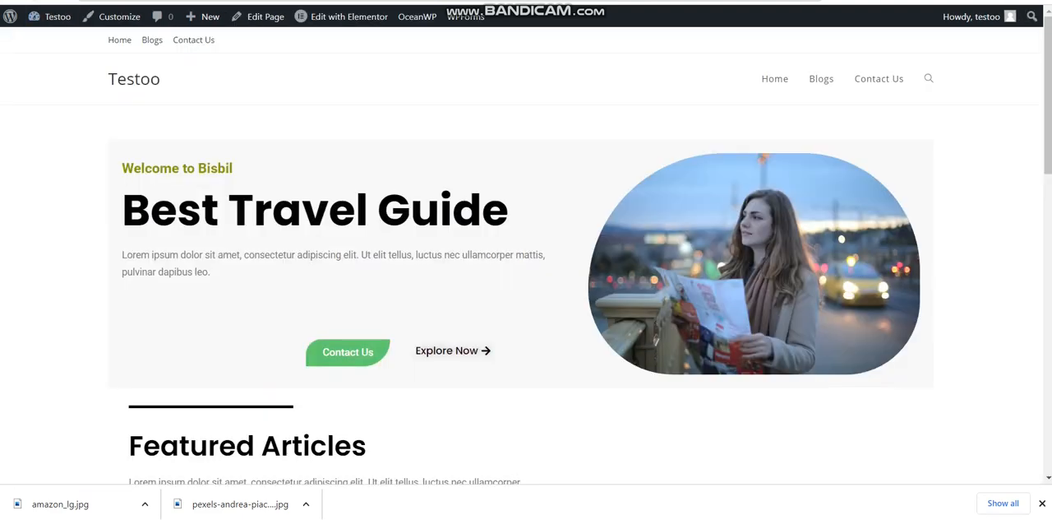
pyautogui.scroll(-1, 526, 263)
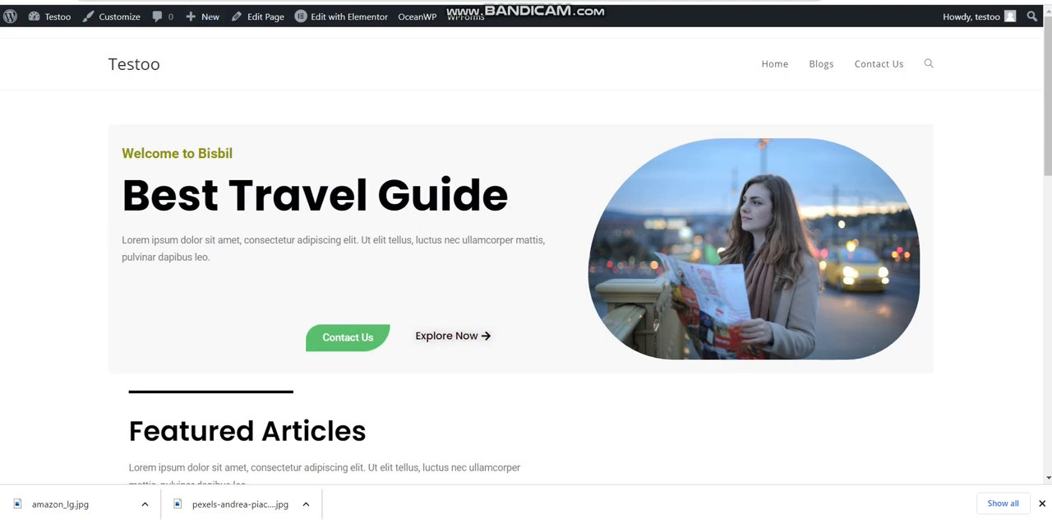
# Set effect-2.png from the media library as the header logo in the theme customizer and publish the change
pyautogui.click(114, 16)
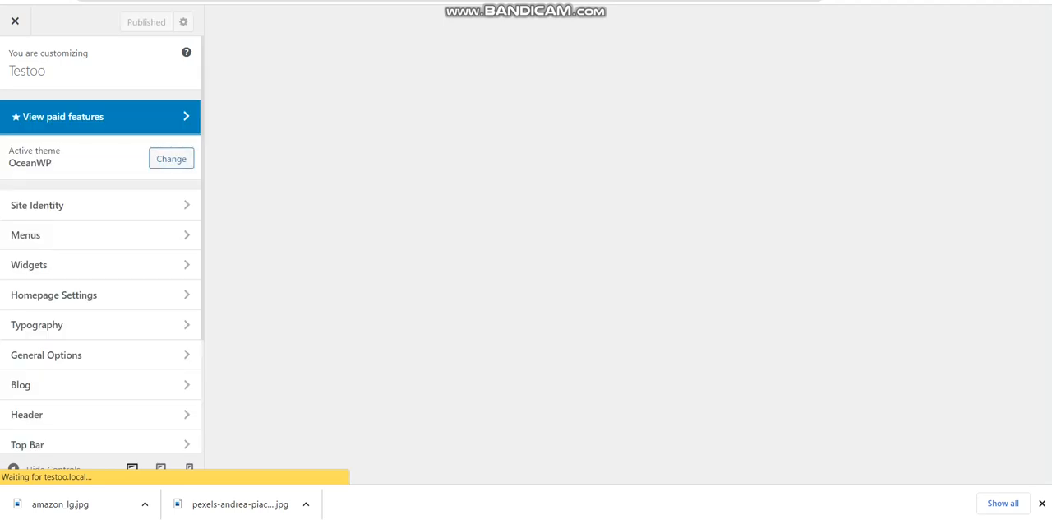
pyautogui.click(77, 414)
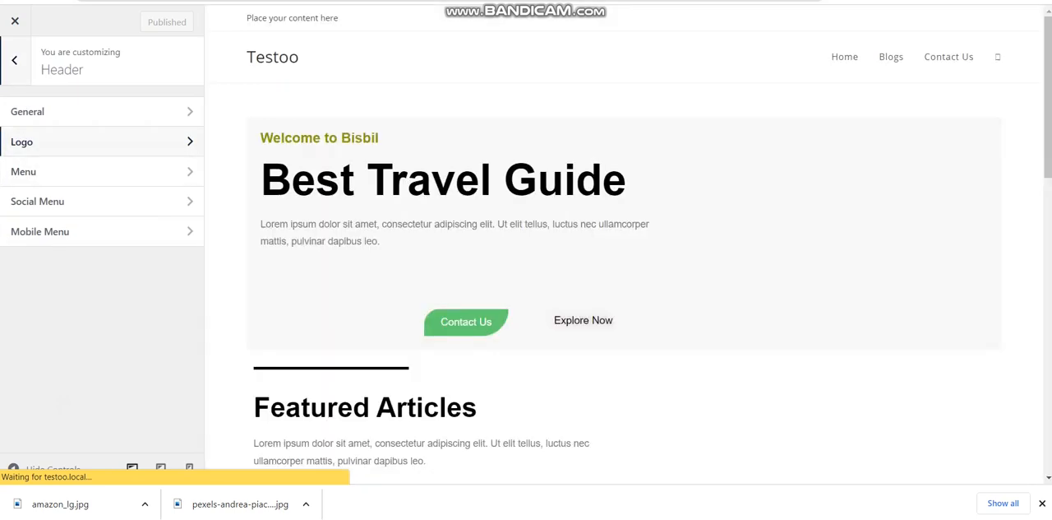
pyautogui.click(21, 142)
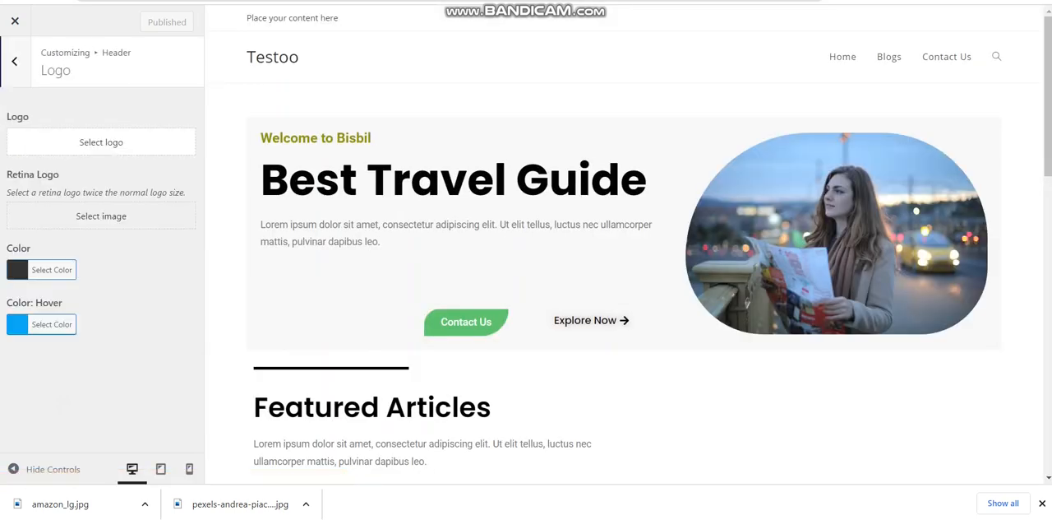
pyautogui.click(22, 142)
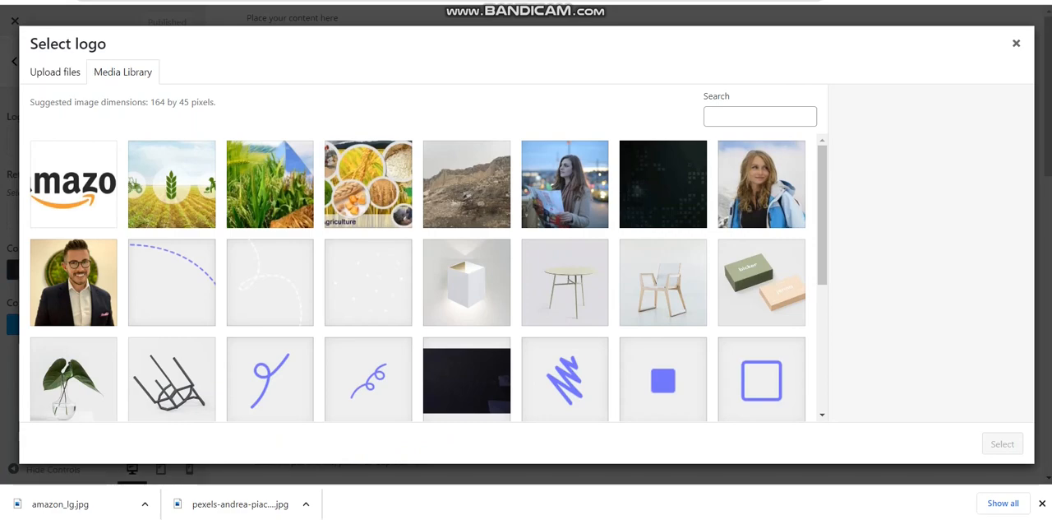
pyautogui.click(672, 400)
pyautogui.click(1002, 443)
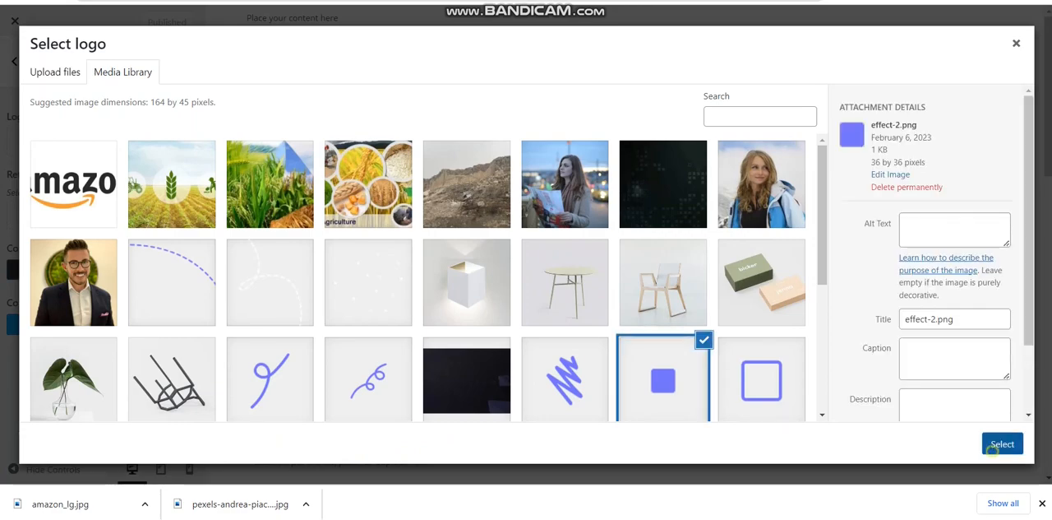
pyautogui.click(991, 444)
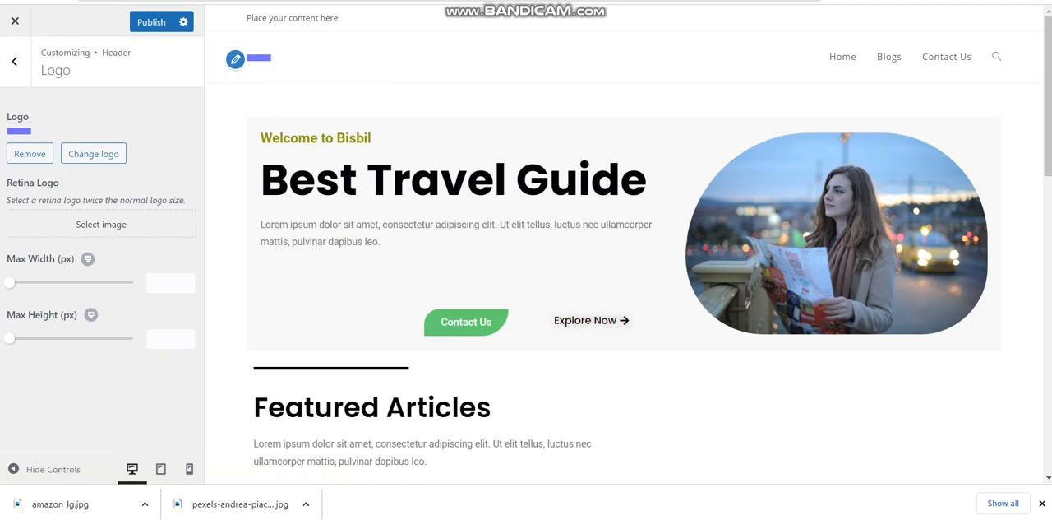
pyautogui.click(151, 22)
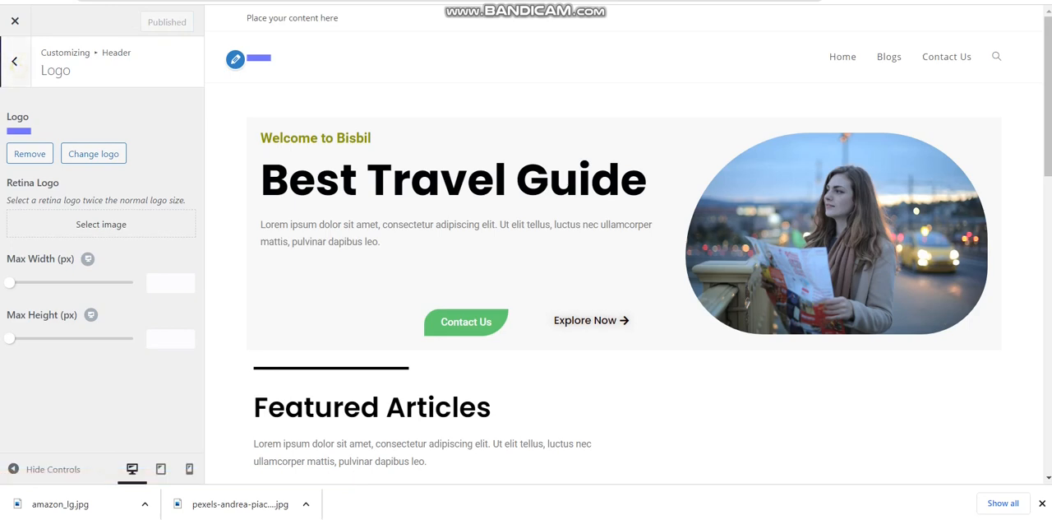
# Enable the header's social menu and check its template and link style options
pyautogui.click(14, 61)
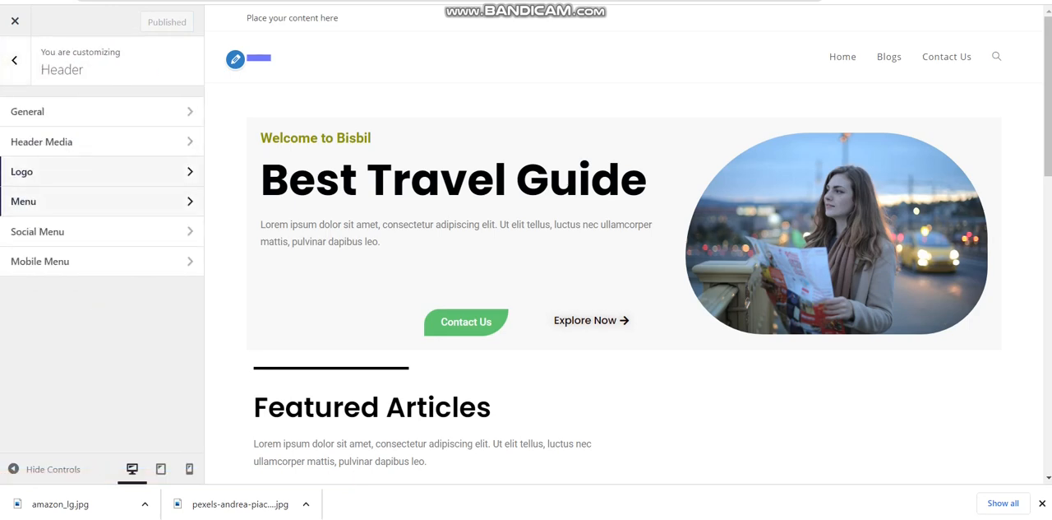
pyautogui.click(138, 241)
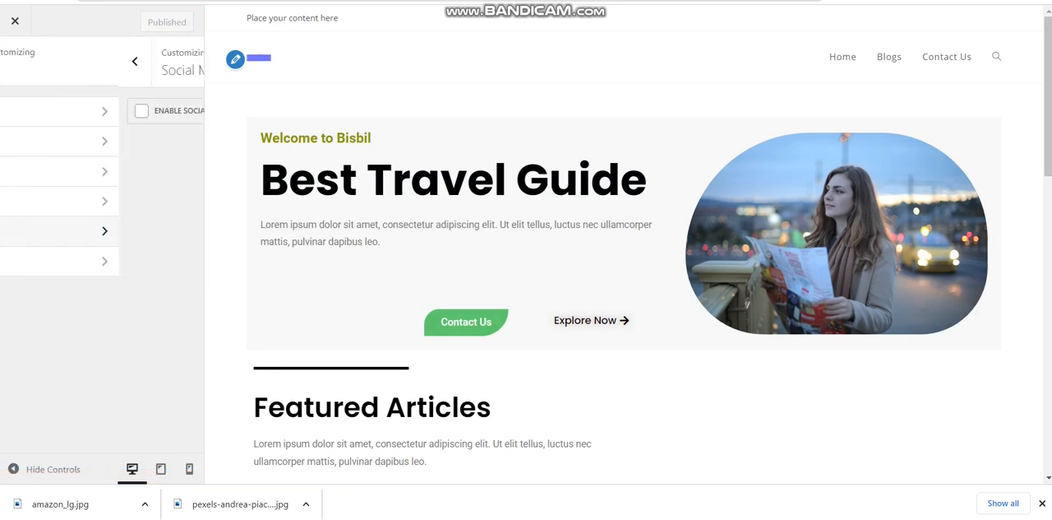
pyautogui.click(71, 109)
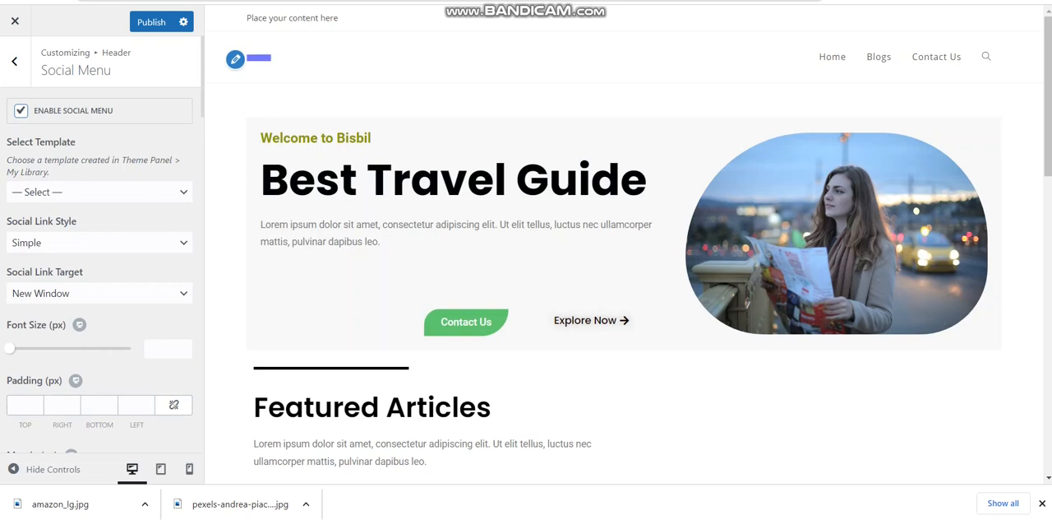
pyautogui.click(105, 186)
pyautogui.click(103, 187)
pyautogui.click(97, 240)
pyautogui.click(97, 240)
pyautogui.click(97, 240)
pyautogui.click(97, 239)
# Look through the social menu's color and profile link settings, and leave the customizer, discarding the unpublished changes
pyautogui.scroll(-8, 202, 116)
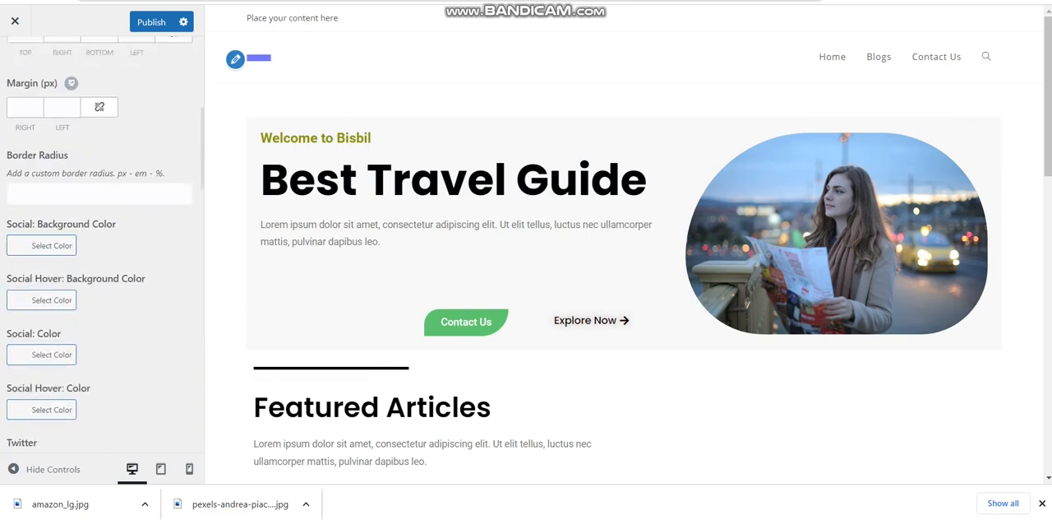
pyautogui.scroll(-1, 102, 247)
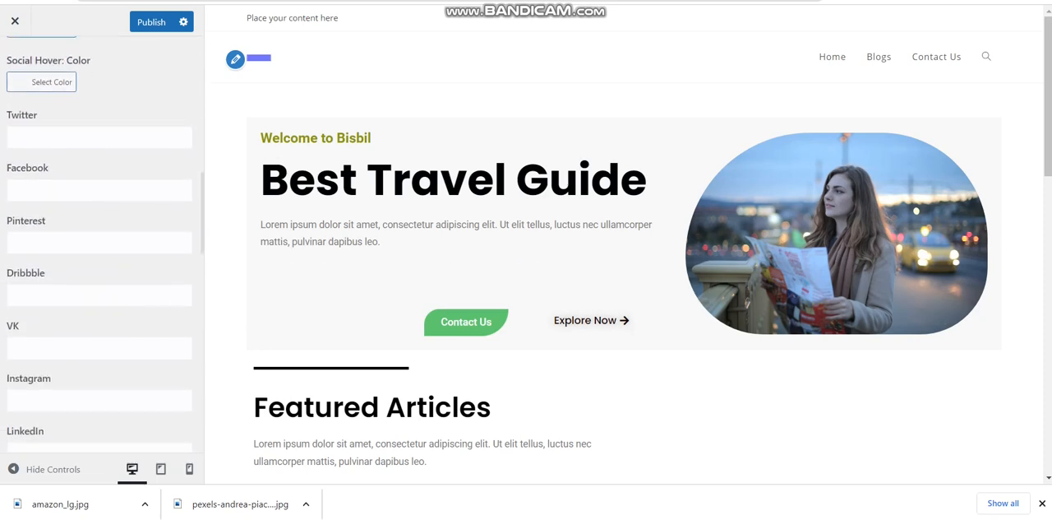
pyautogui.click(83, 136)
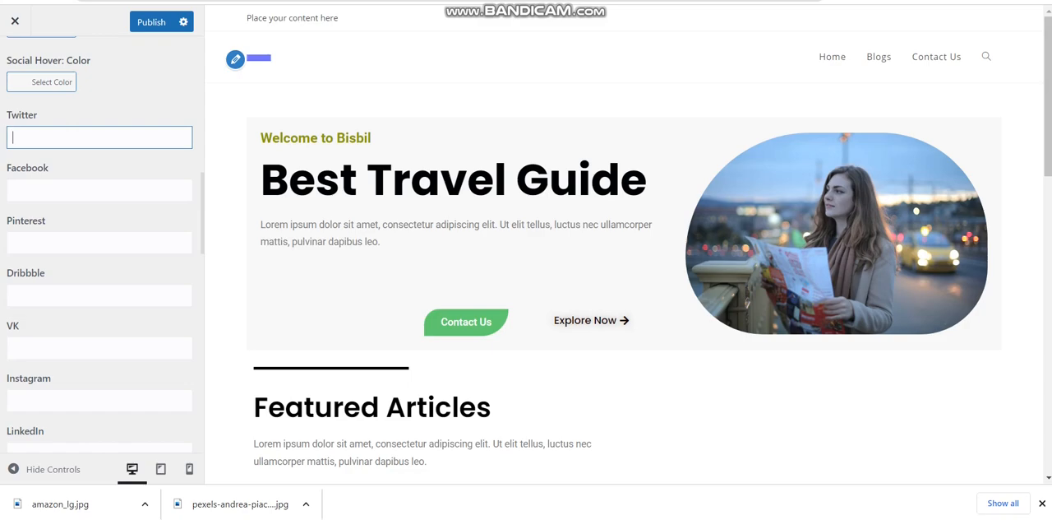
pyautogui.moveTo(1048, 96)
pyautogui.mouseDown()
pyautogui.moveTo(1048, 392)
pyautogui.moveTo(1049, 96)
pyautogui.mouseUp()
pyautogui.click(15, 20)
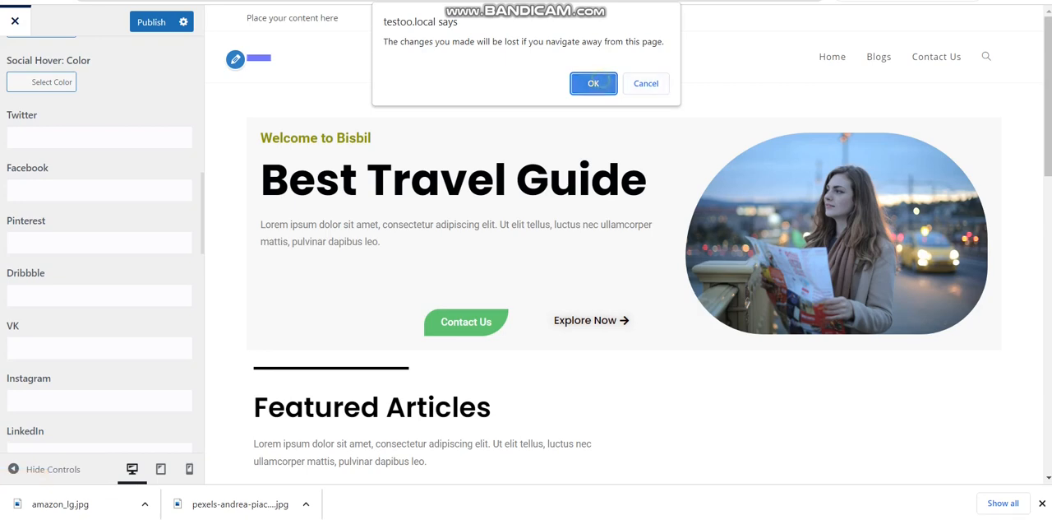
pyautogui.press('Return')
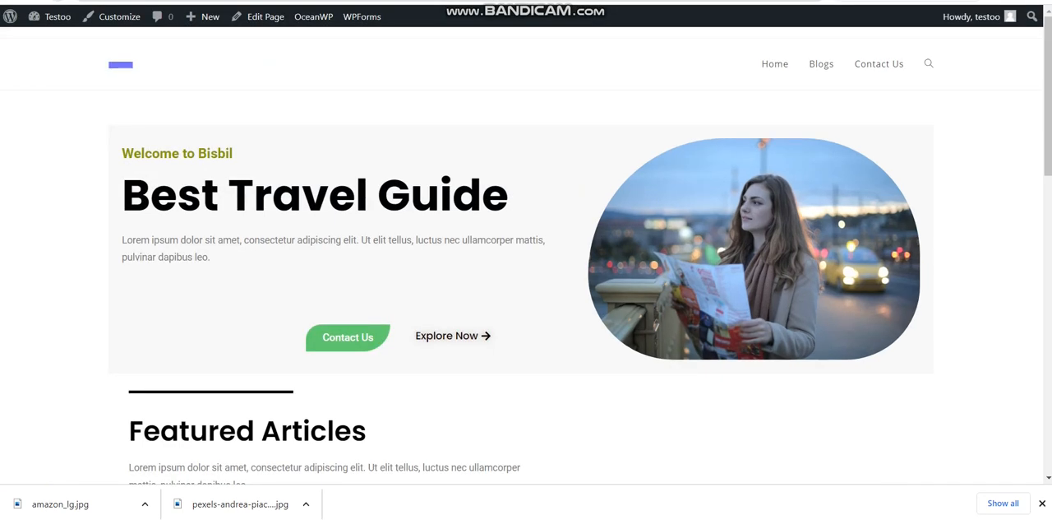
# Reopen the theme customizer at the header's General settings and check the header style options
pyautogui.click(115, 18)
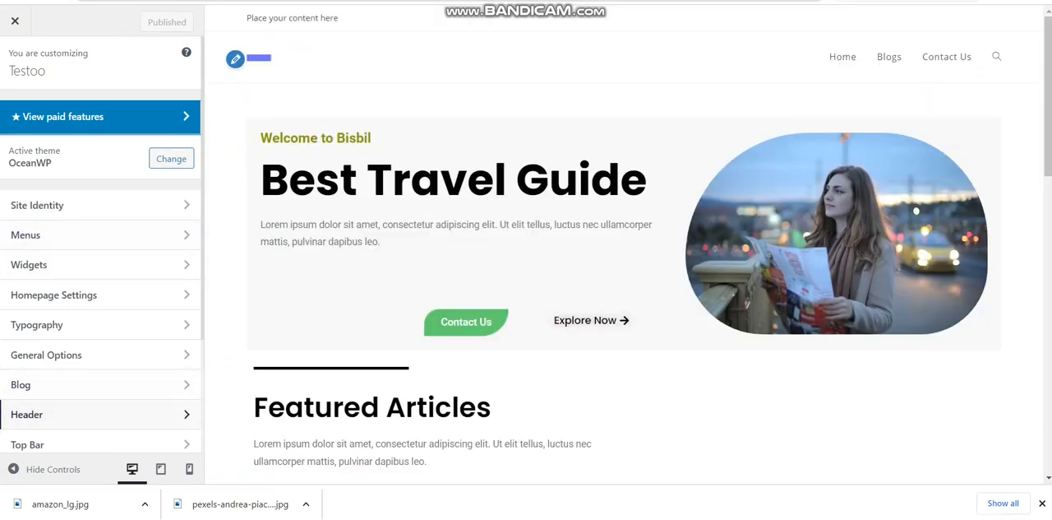
pyautogui.click(83, 413)
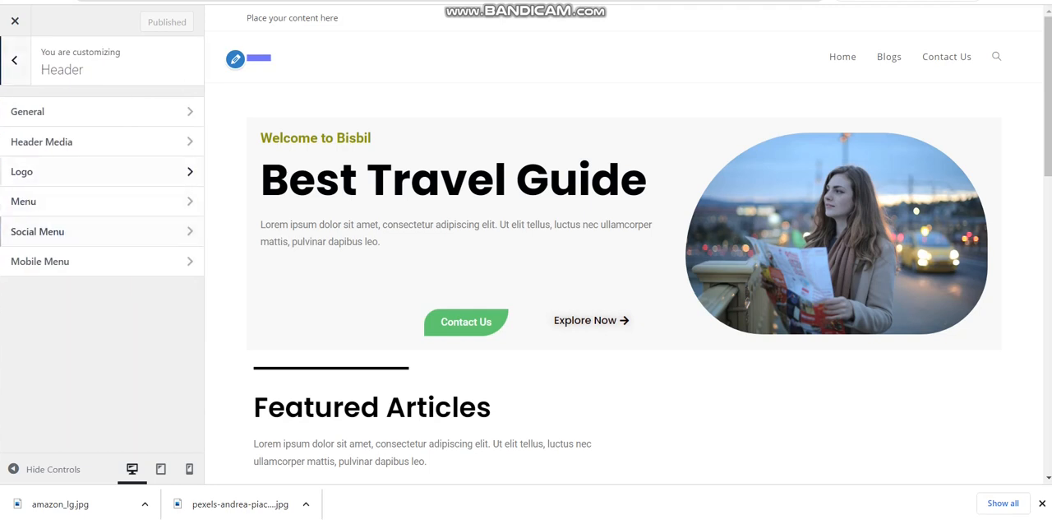
pyautogui.click(75, 110)
pyautogui.click(77, 129)
pyautogui.click(76, 129)
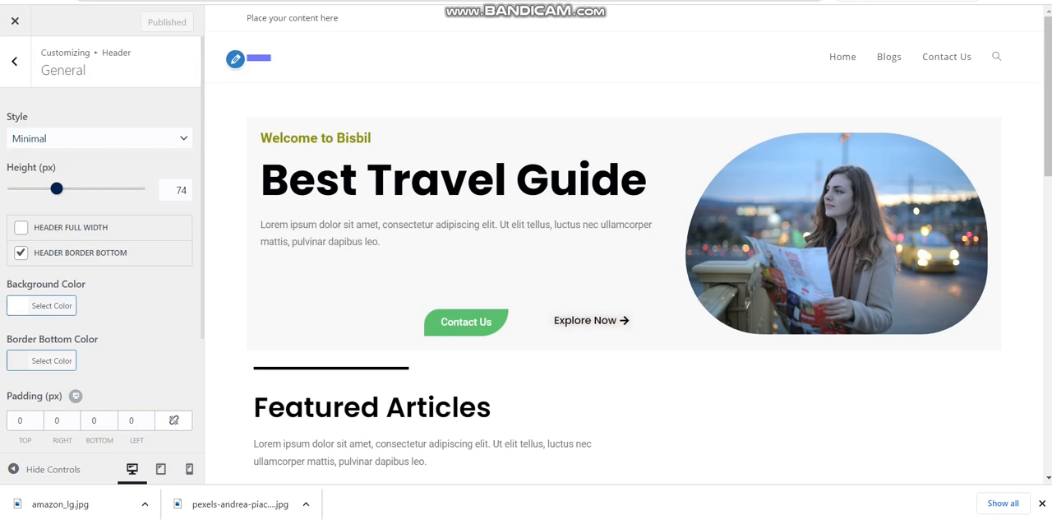
# Set the header's background color to the light green #92e8bb
pyautogui.click(45, 305)
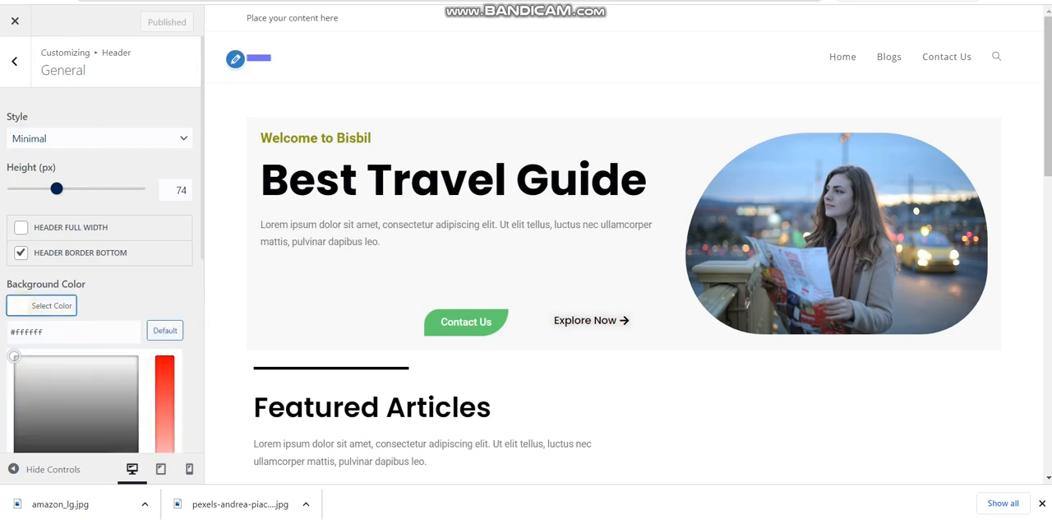
pyautogui.moveTo(203, 244); pyautogui.dragTo(203, 296)
pyautogui.scroll(-2, 201, 282)
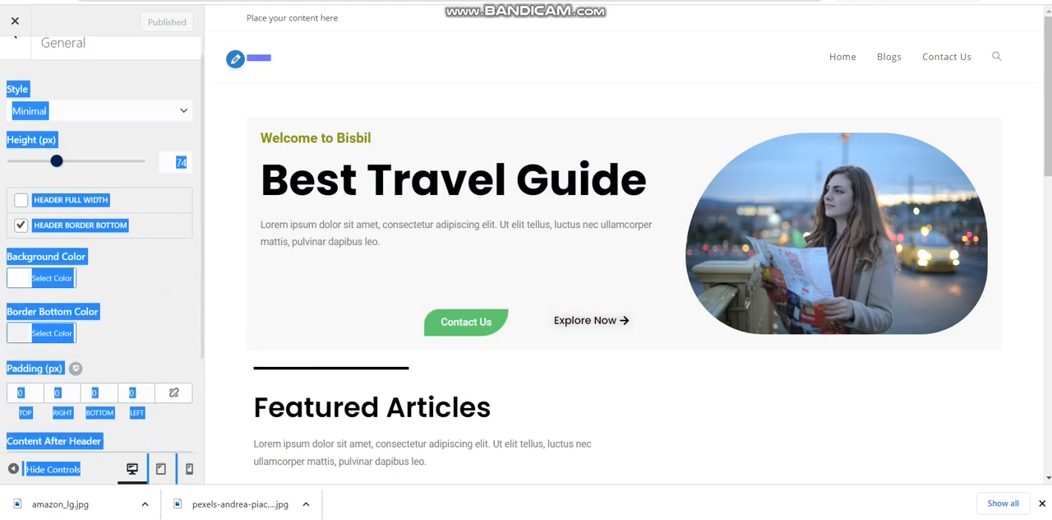
pyautogui.click(137, 242)
pyautogui.click(23, 223)
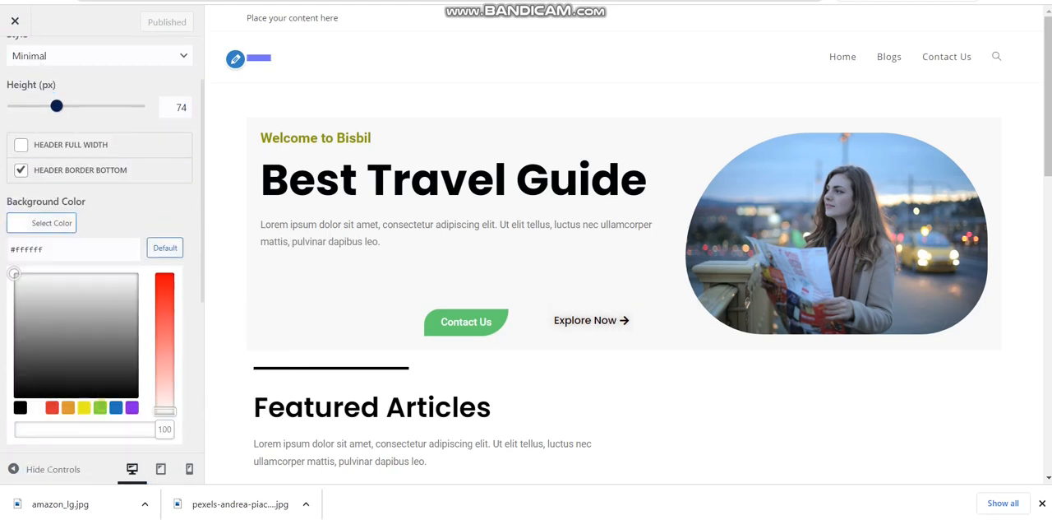
pyautogui.click(100, 406)
pyautogui.moveTo(47, 293); pyautogui.dragTo(65, 284)
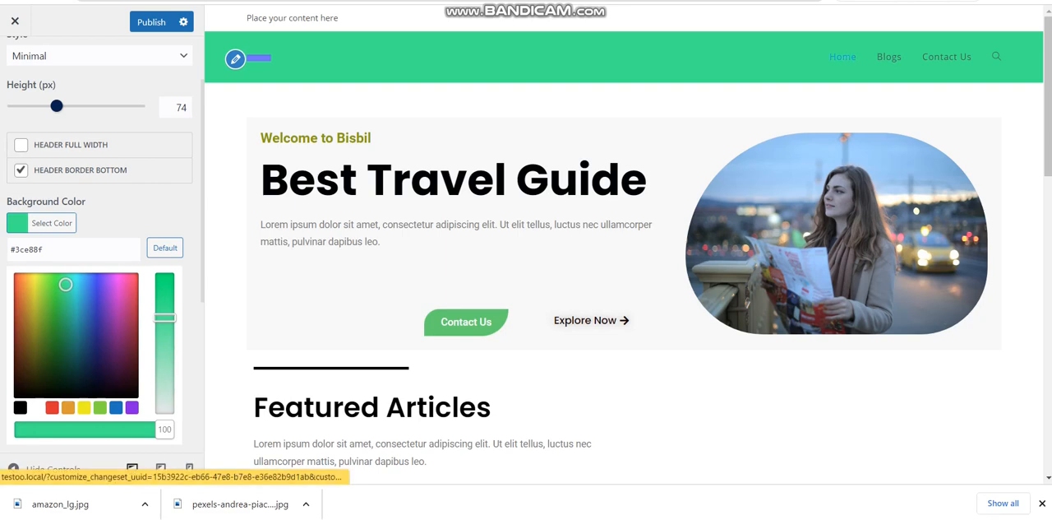
pyautogui.moveTo(165, 317); pyautogui.dragTo(164, 361)
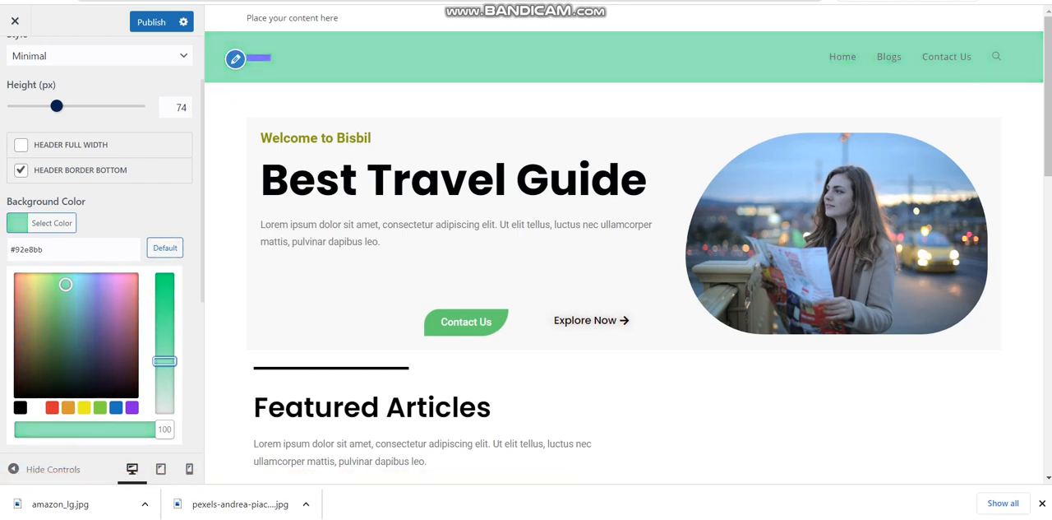
pyautogui.click(179, 194)
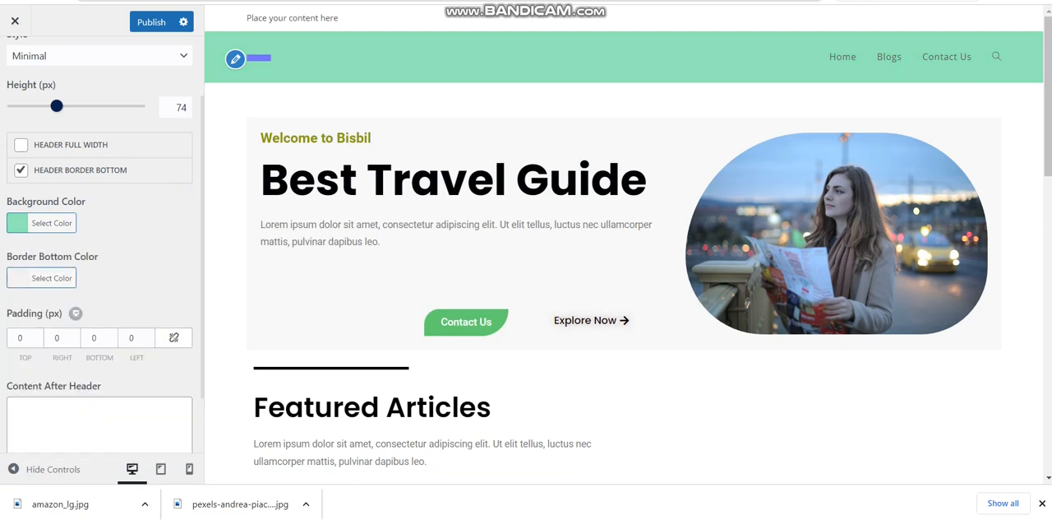
# Review the remaining General header options and publish the new header background color
pyautogui.moveTo(204, 222); pyautogui.dragTo(203, 370)
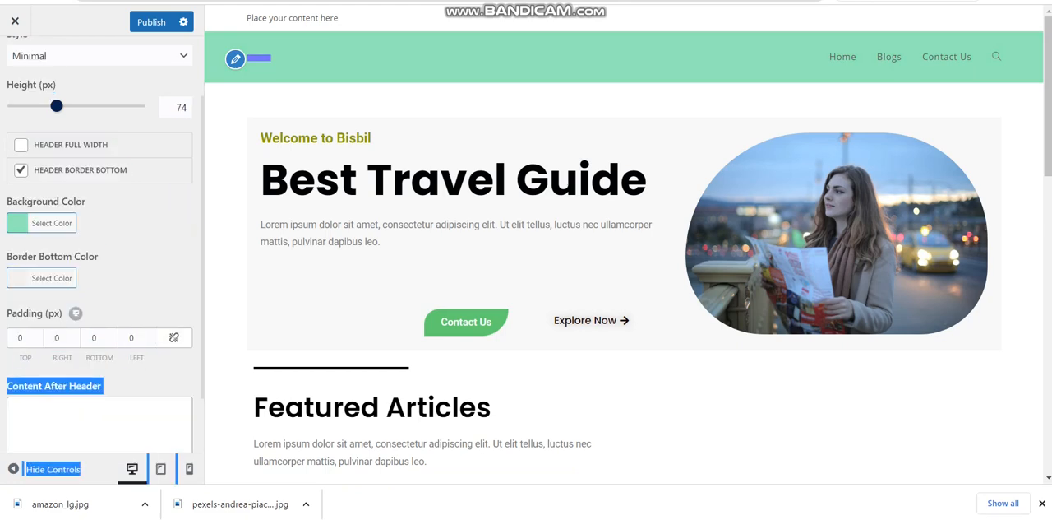
pyautogui.click(186, 371)
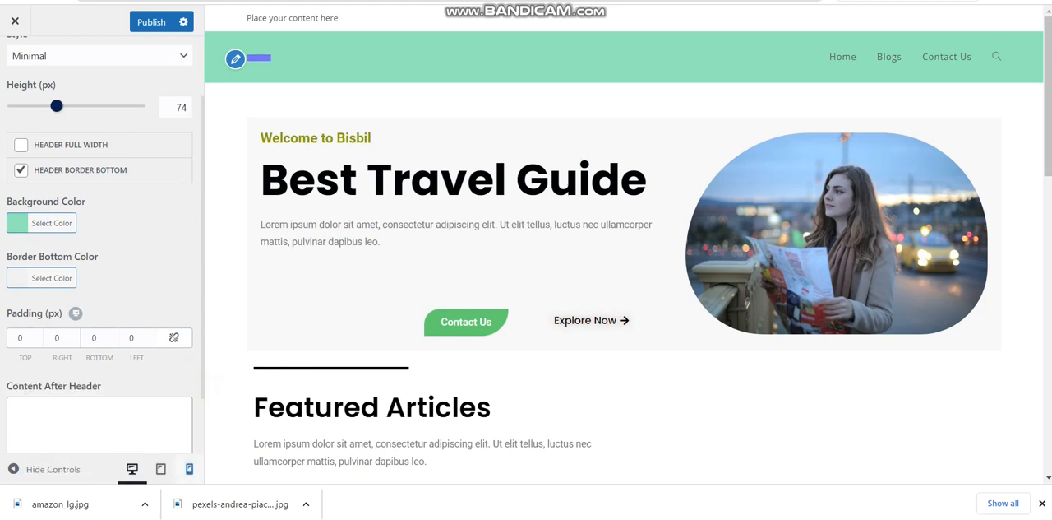
pyautogui.moveTo(203, 403); pyautogui.dragTo(204, 246)
pyautogui.click(197, 374)
pyautogui.moveTo(203, 393); pyautogui.dragTo(208, 441)
pyautogui.click(208, 441)
pyautogui.click(188, 388)
pyautogui.scroll(-2, 177, 366)
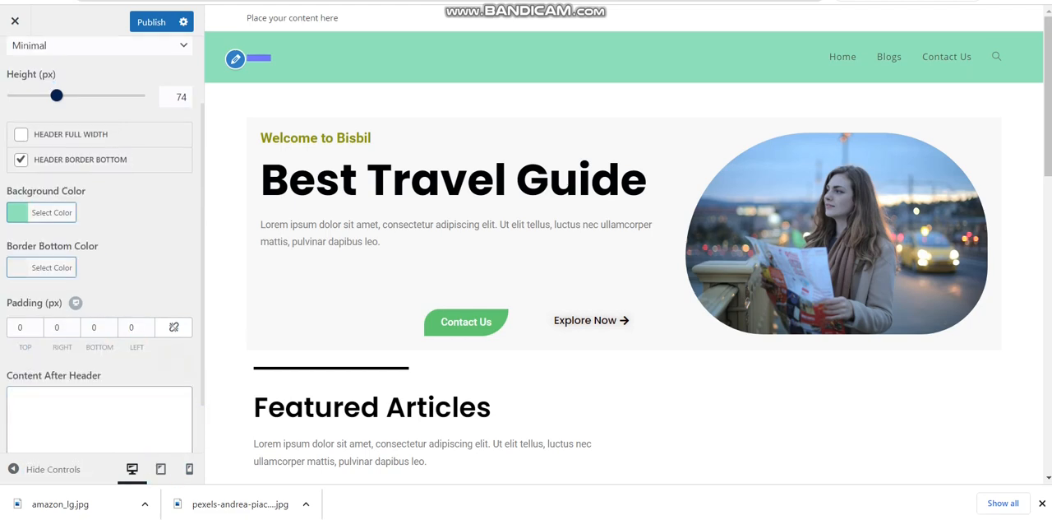
pyautogui.click(151, 22)
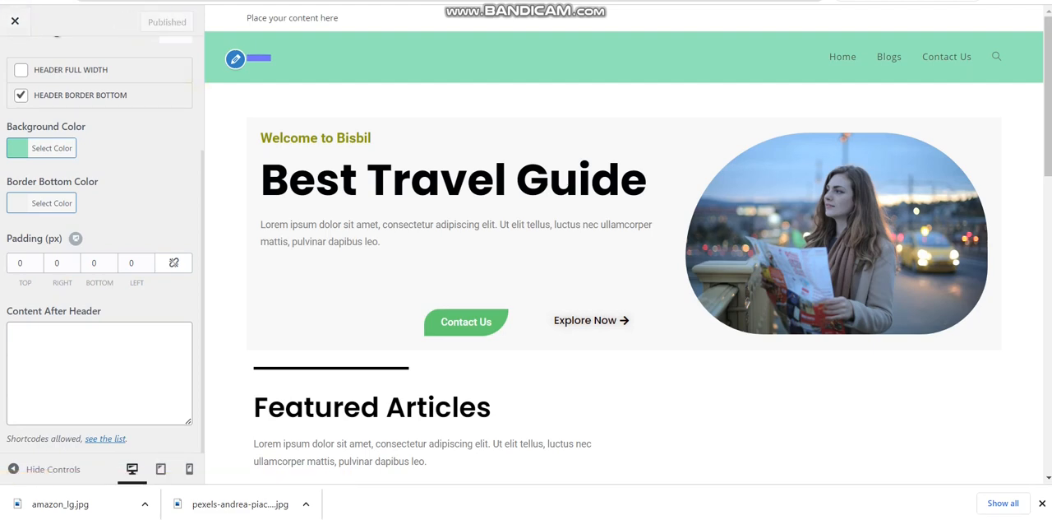
# Set the link color in the header's Menu settings to the near-black #0a0304
pyautogui.hotkey('ctrl', 'a')
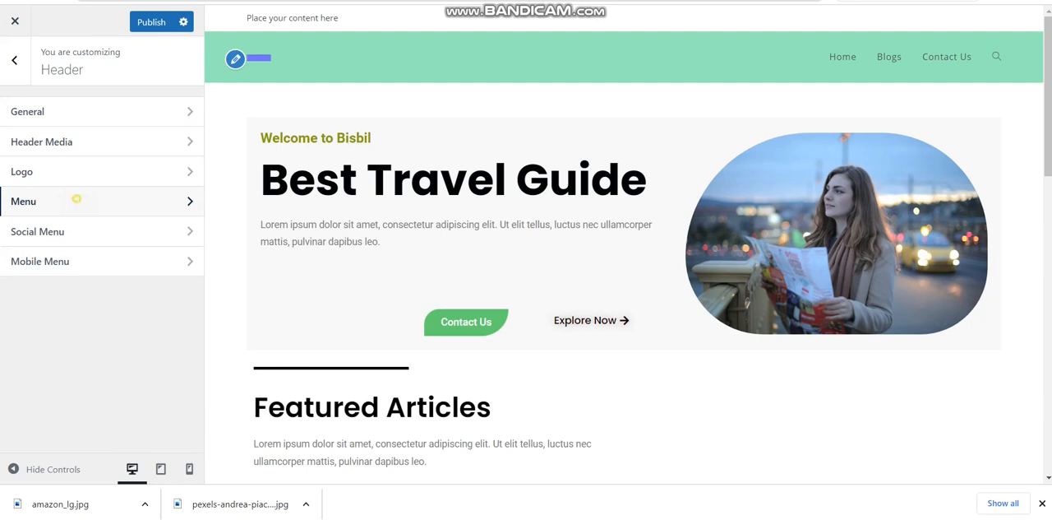
pyautogui.click(76, 201)
pyautogui.moveTo(78, 203); pyautogui.dragTo(7, 147)
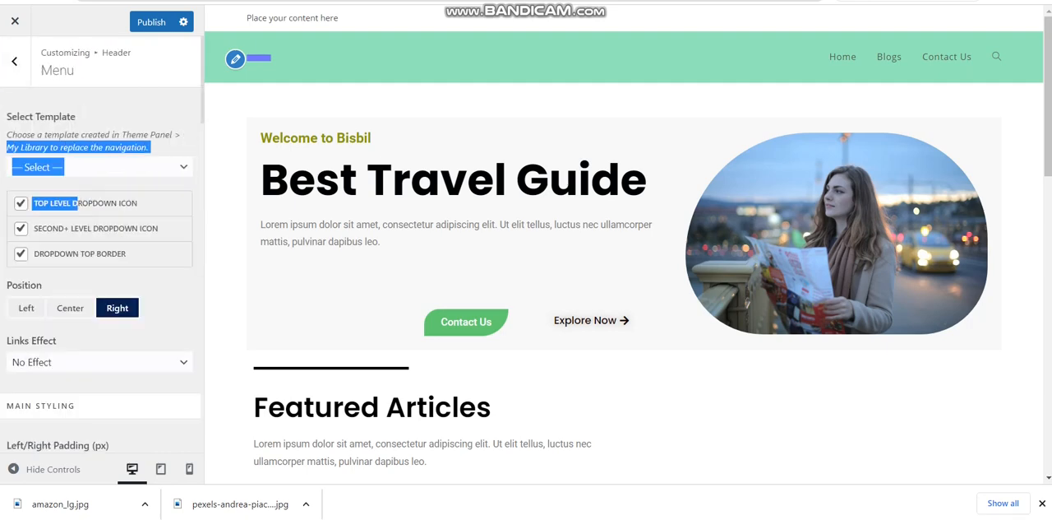
pyautogui.moveTo(202, 110); pyautogui.dragTo(206, 148)
pyautogui.click(196, 168)
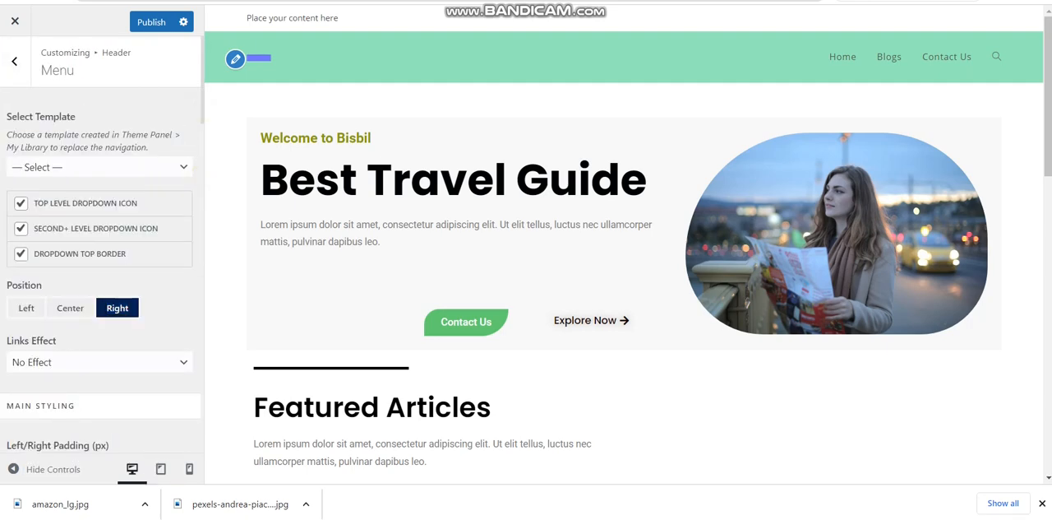
pyautogui.moveTo(202, 115); pyautogui.dragTo(202, 181)
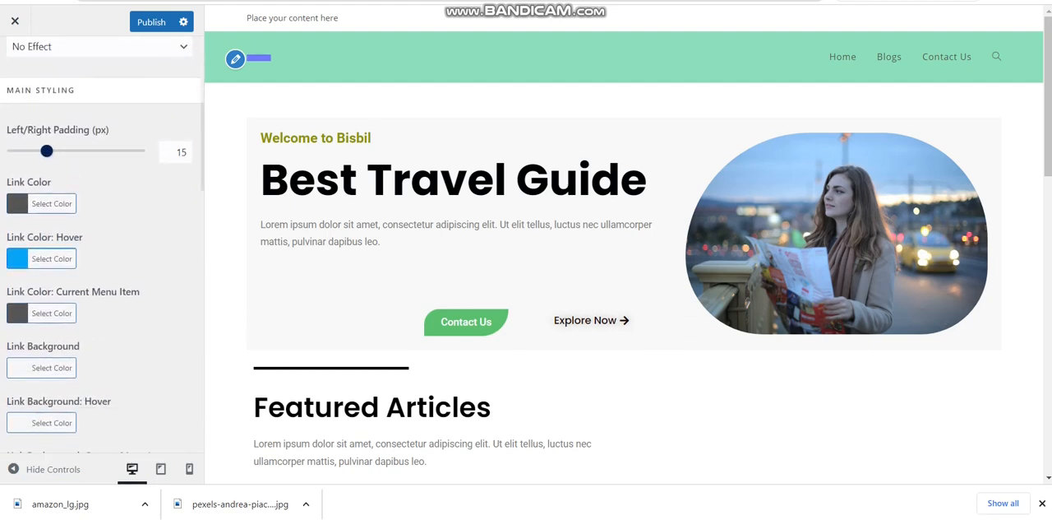
pyautogui.click(41, 203)
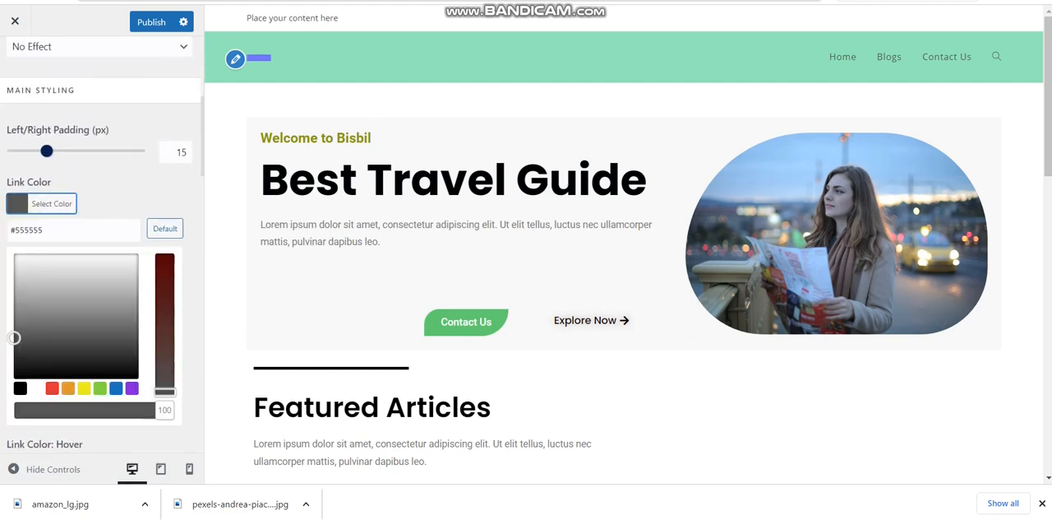
pyautogui.moveTo(33, 282); pyautogui.dragTo(89, 359)
pyautogui.moveTo(47, 314); pyautogui.dragTo(164, 308)
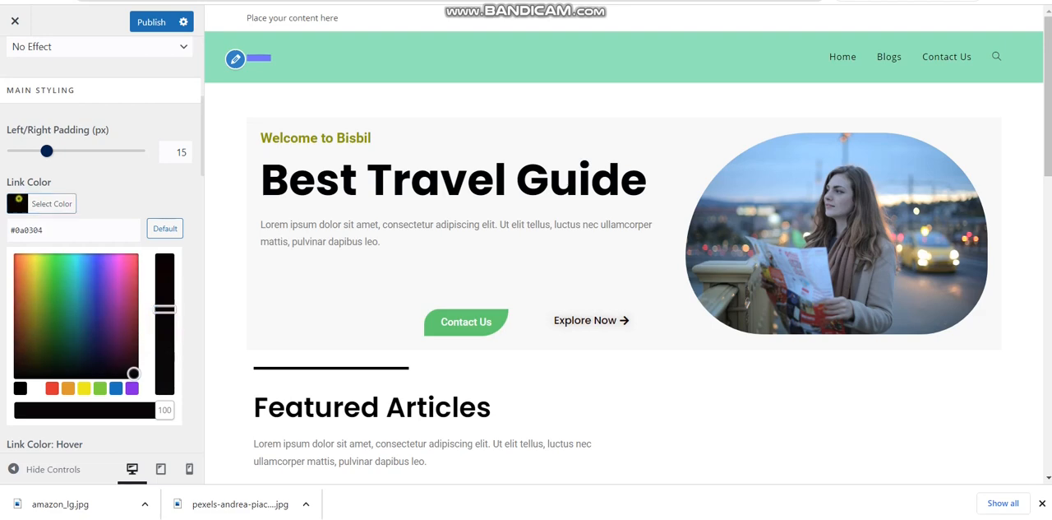
pyautogui.click(20, 200)
# Set the menu's link hover color to red and its left/right padding to 27 px, and publish the changes
pyautogui.click(39, 258)
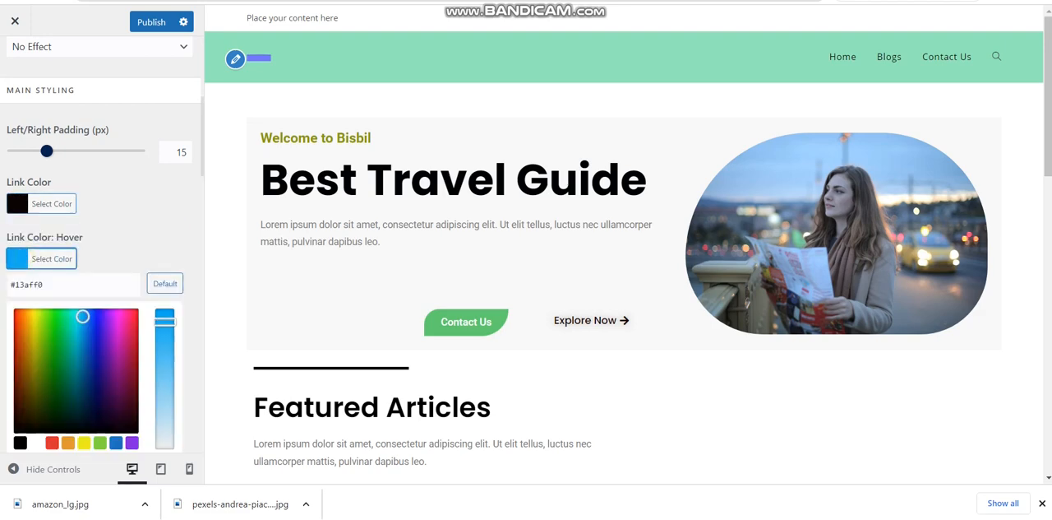
pyautogui.moveTo(73, 376); pyautogui.dragTo(14, 308)
pyautogui.click(51, 258)
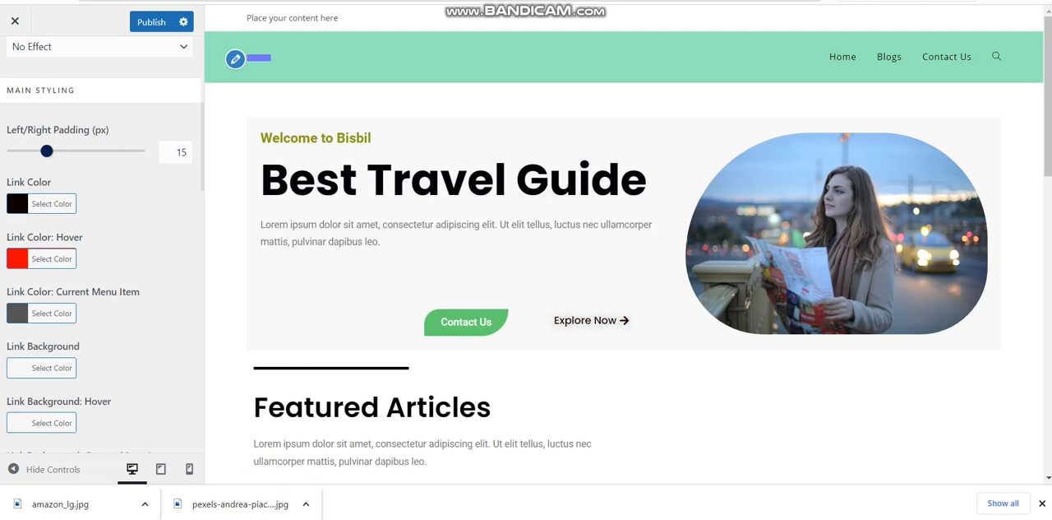
pyautogui.moveTo(46, 151); pyautogui.dragTo(79, 150)
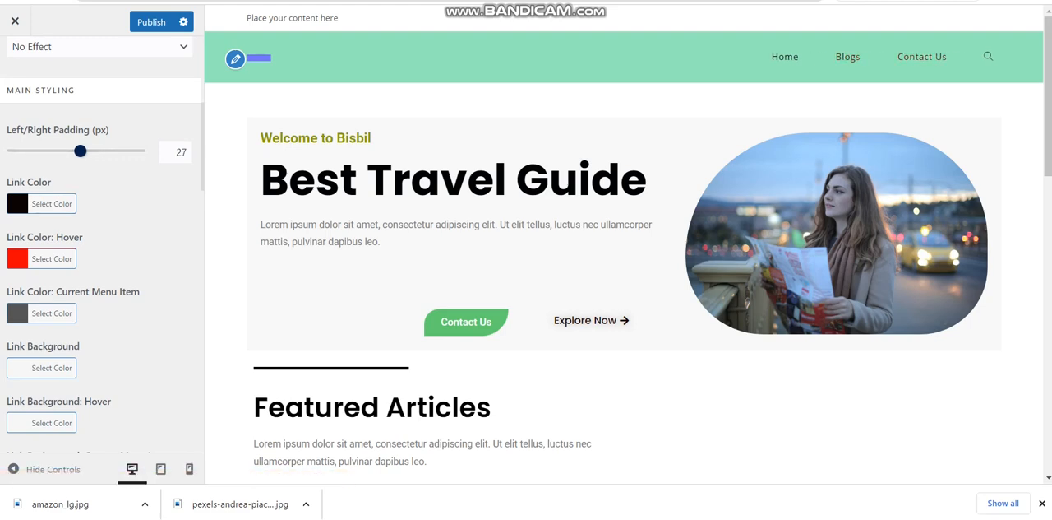
pyautogui.click(152, 21)
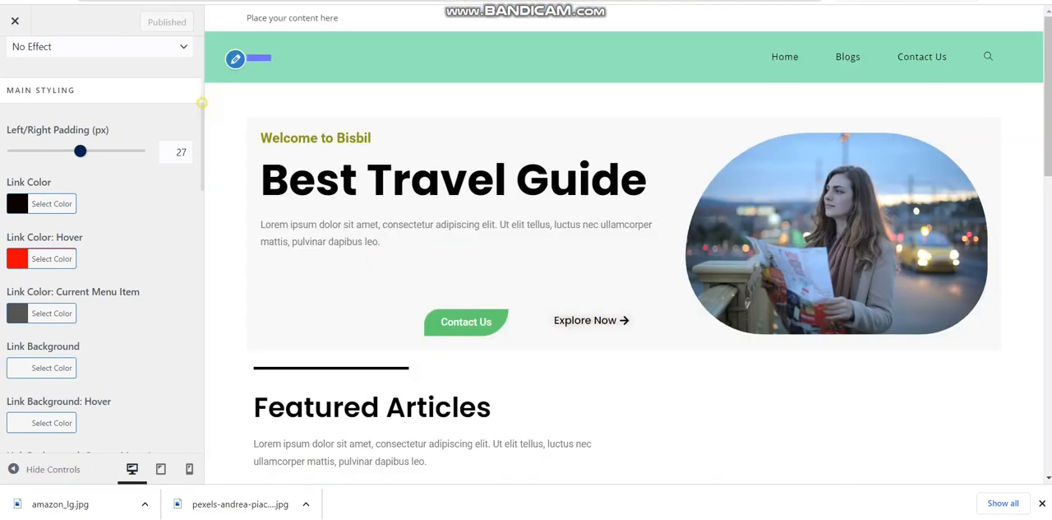
# Examine the Header Media settings for the header video, header image and overlay color
pyautogui.scroll(4, 200, 109)
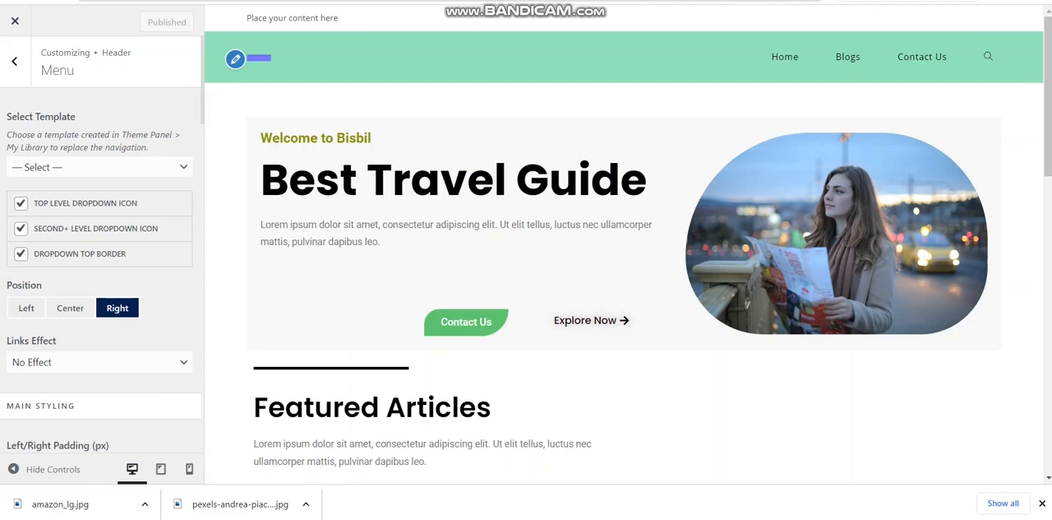
pyautogui.click(14, 61)
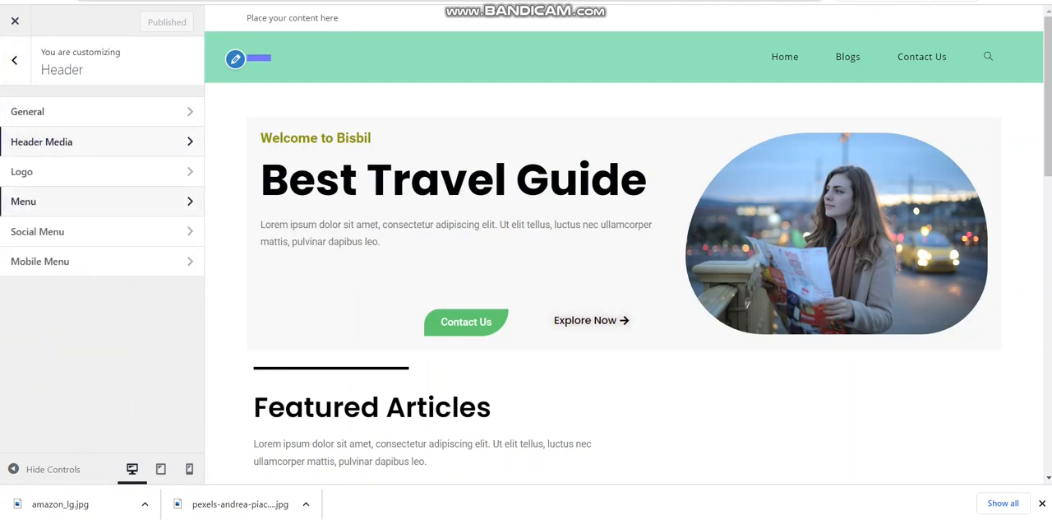
pyautogui.click(41, 142)
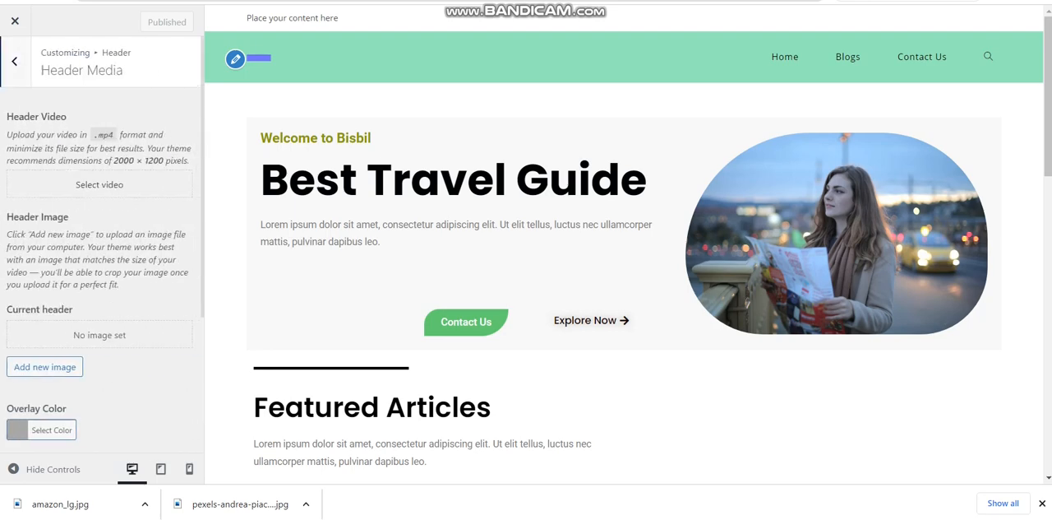
pyautogui.moveTo(204, 126)
pyautogui.mouseDown()
pyautogui.moveTo(203, 115)
pyautogui.moveTo(201, 142)
pyautogui.mouseUp()
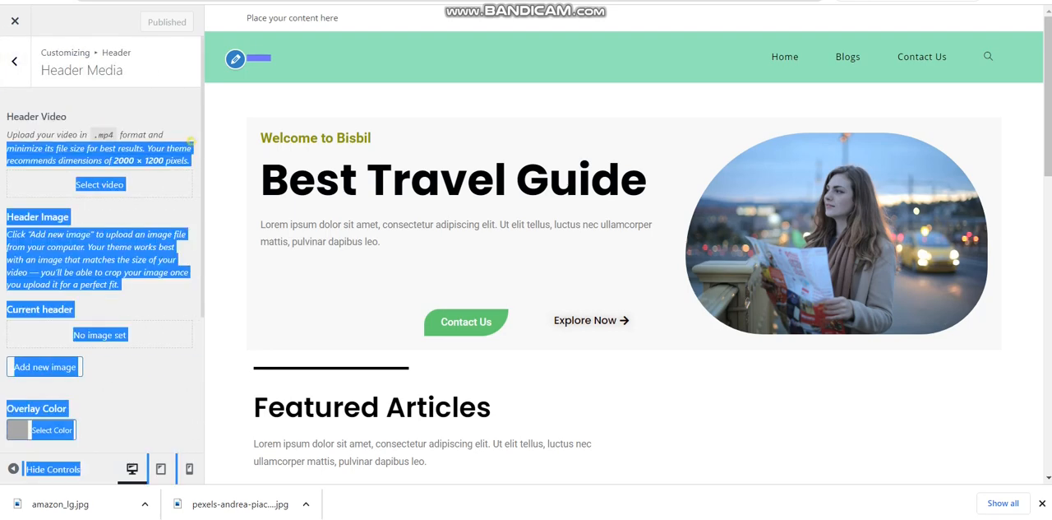
pyautogui.click(202, 141)
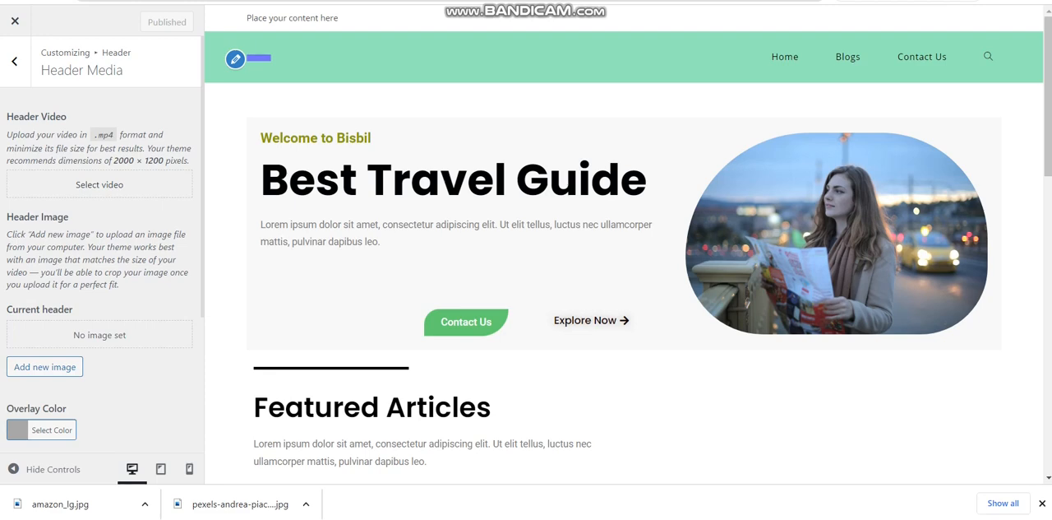
pyautogui.click(14, 61)
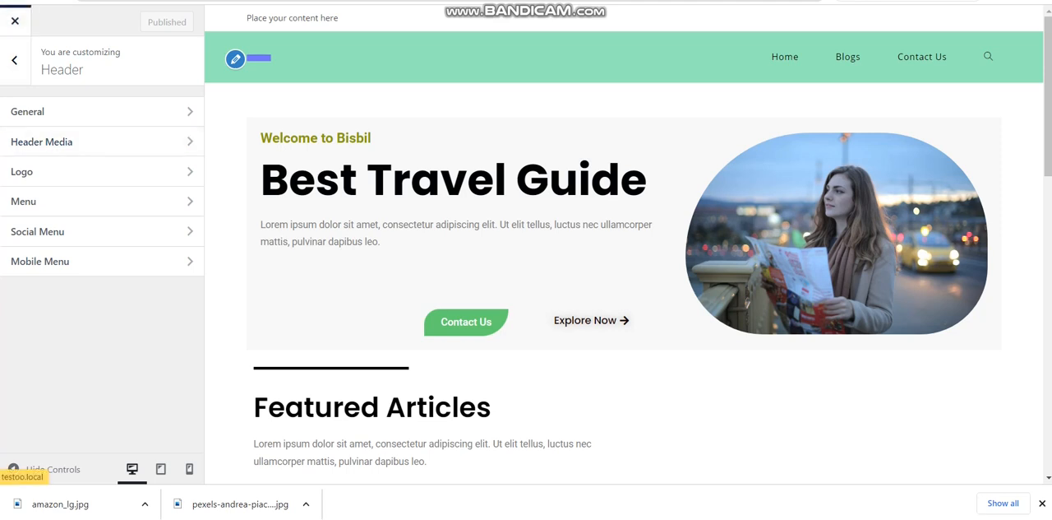
# Disable the top bar in its General settings and publish the change
pyautogui.click(14, 60)
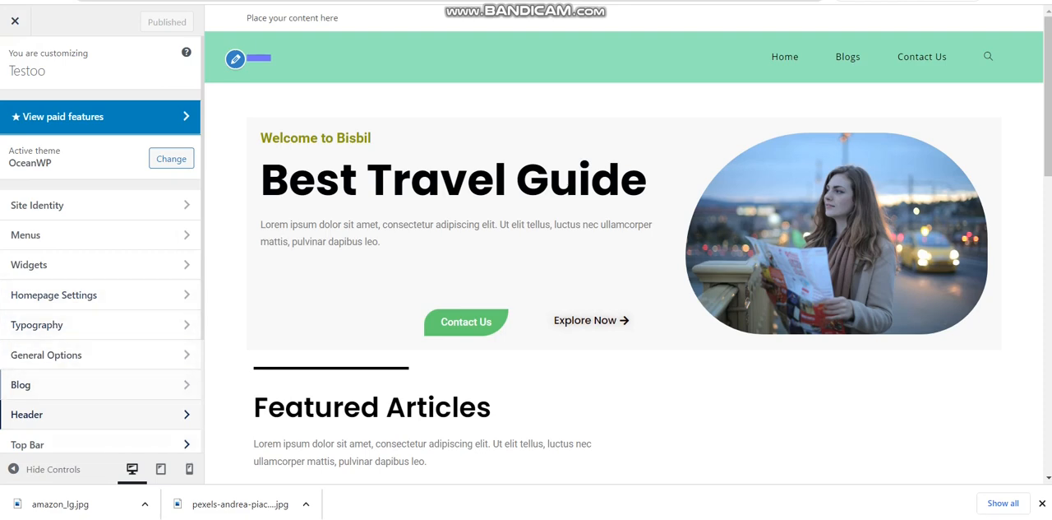
pyautogui.click(71, 442)
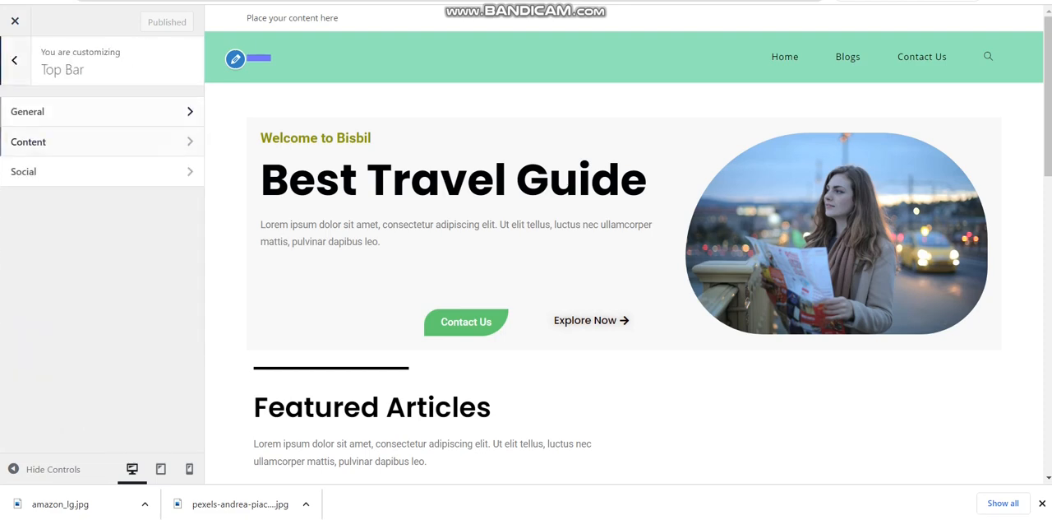
pyautogui.click(29, 113)
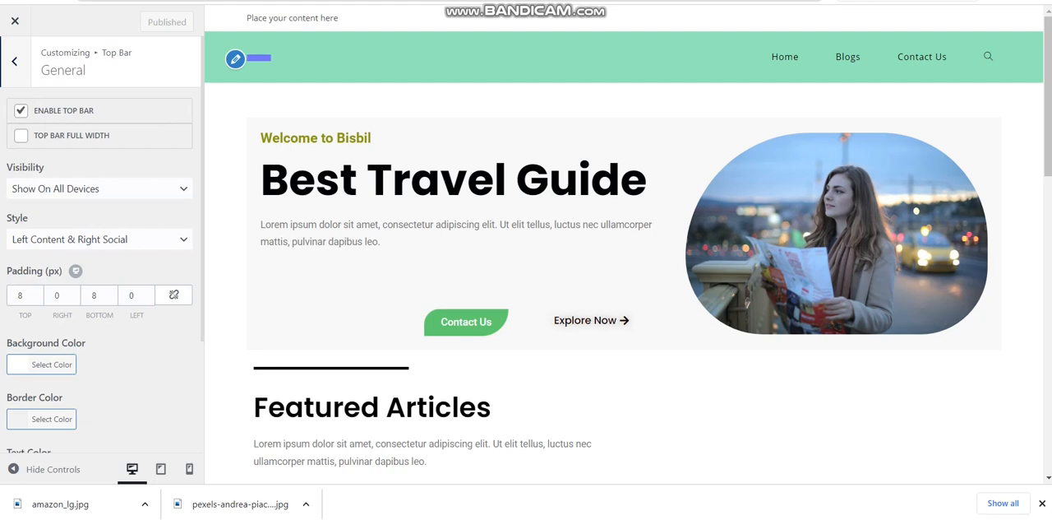
pyautogui.click(22, 111)
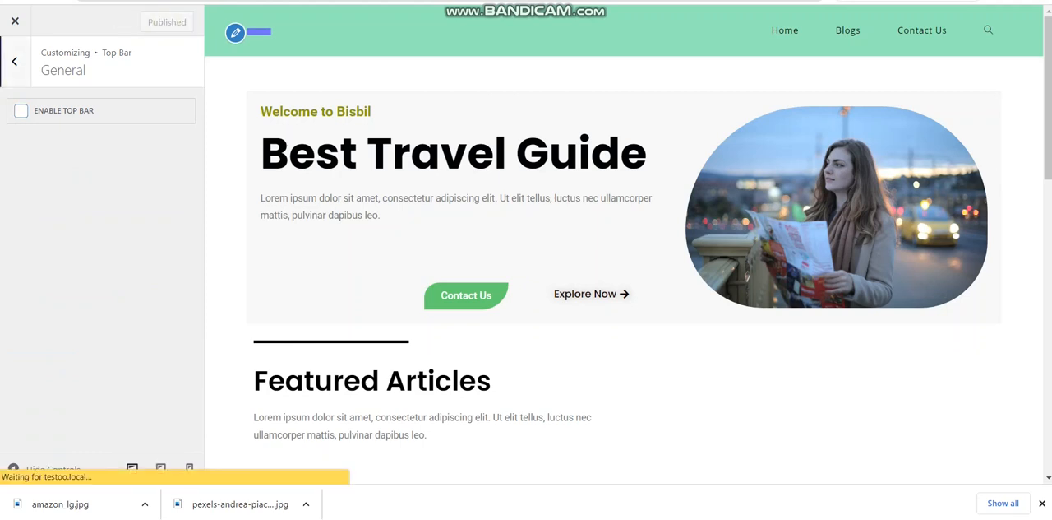
pyautogui.click(14, 61)
pyautogui.click(13, 61)
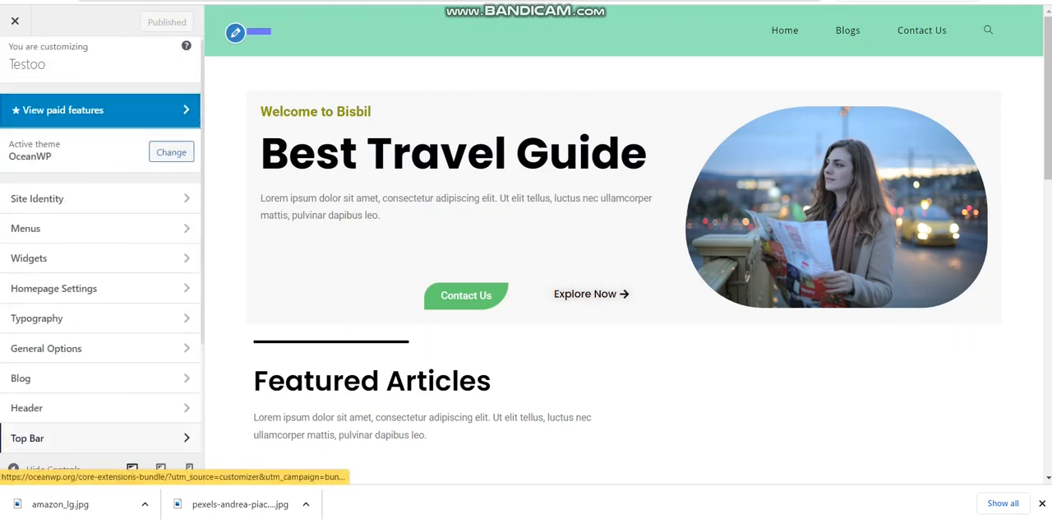
# Set the Footer Widgets columns to 1 and publish the change
pyautogui.scroll(-2, 99, 436)
pyautogui.scroll(-1, 98, 255)
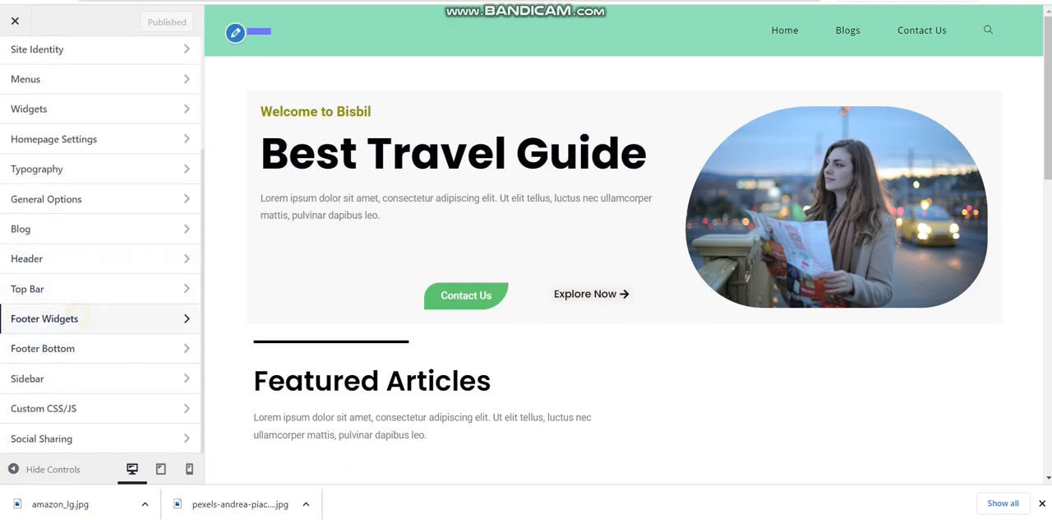
pyautogui.click(78, 316)
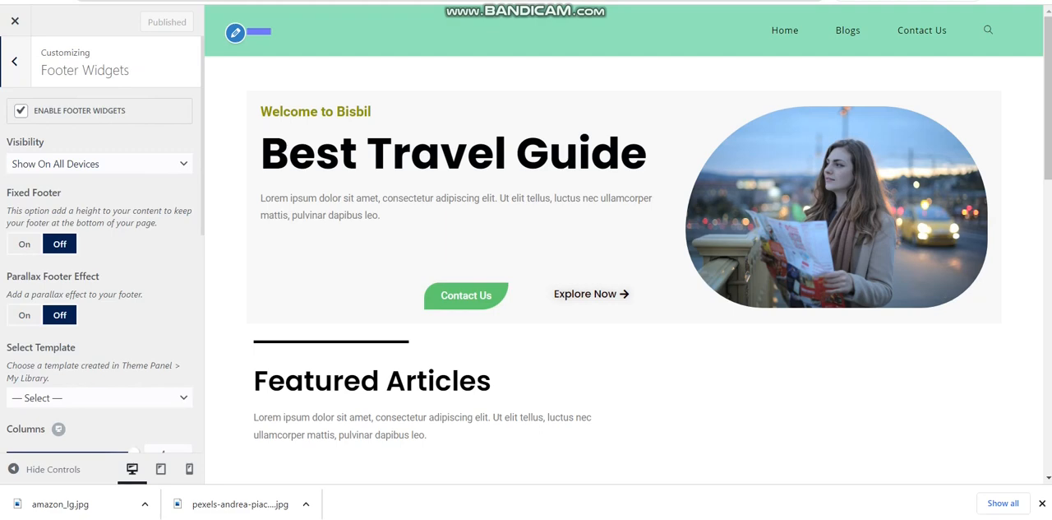
pyautogui.hotkey('ctrl', 'a')
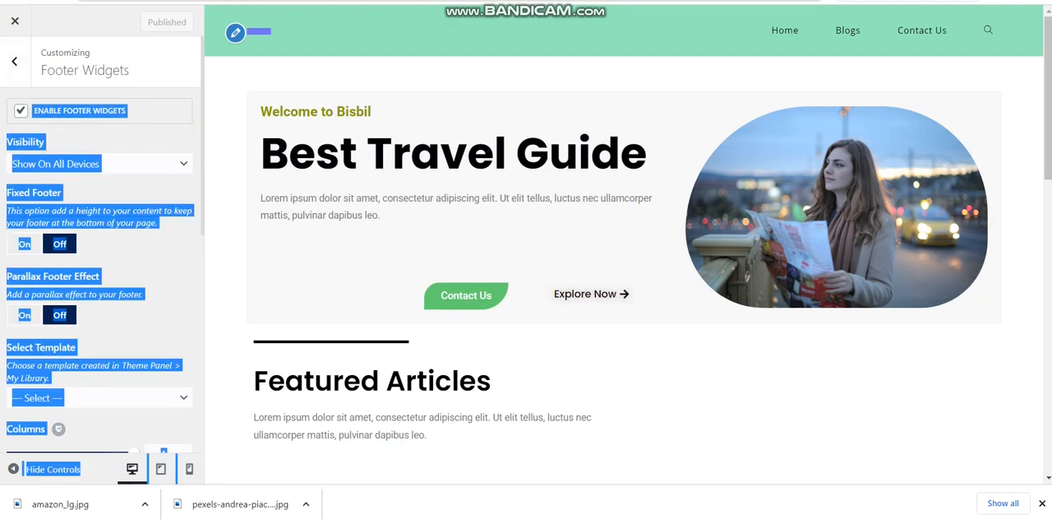
pyautogui.click(186, 323)
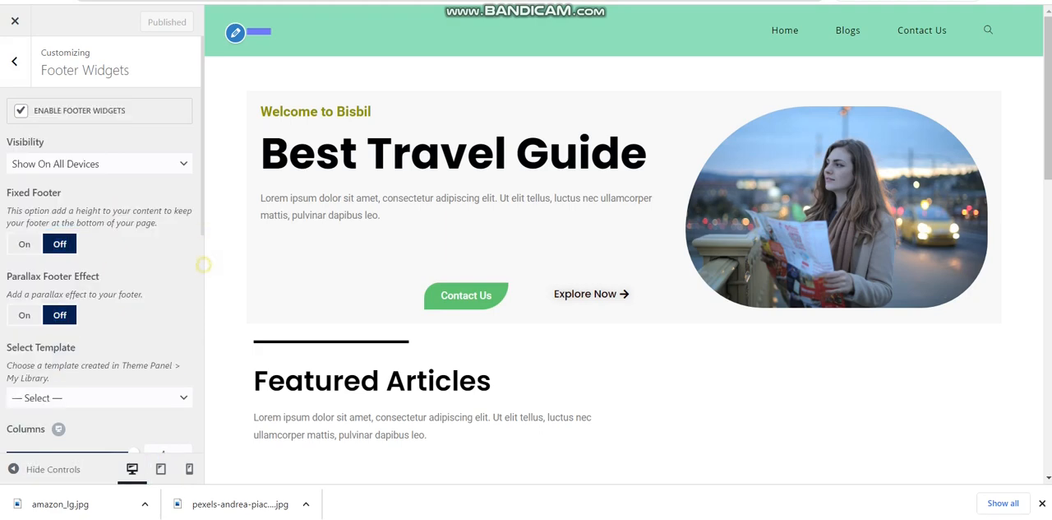
pyautogui.hotkey('ctrl', 'a')
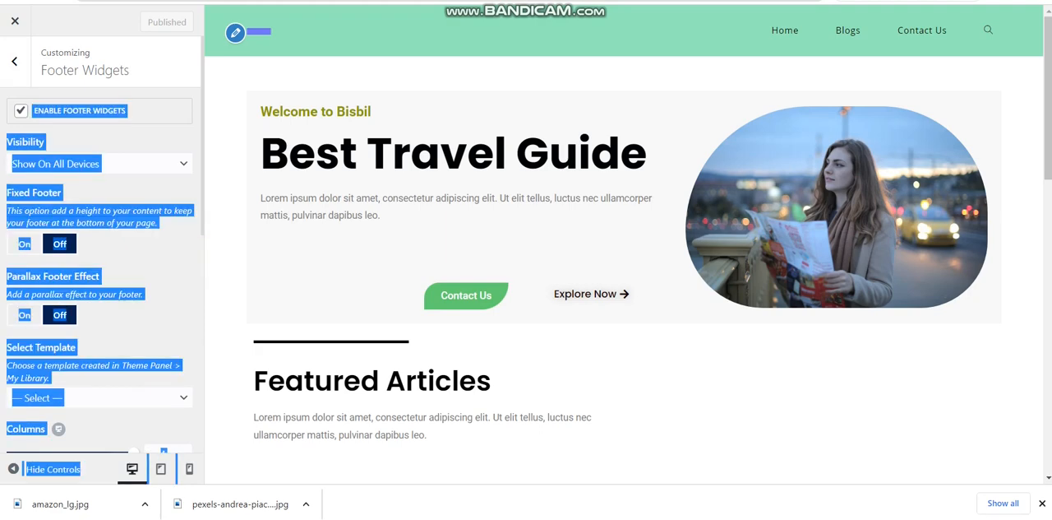
pyautogui.click(97, 430)
pyautogui.scroll(-5, 97, 329)
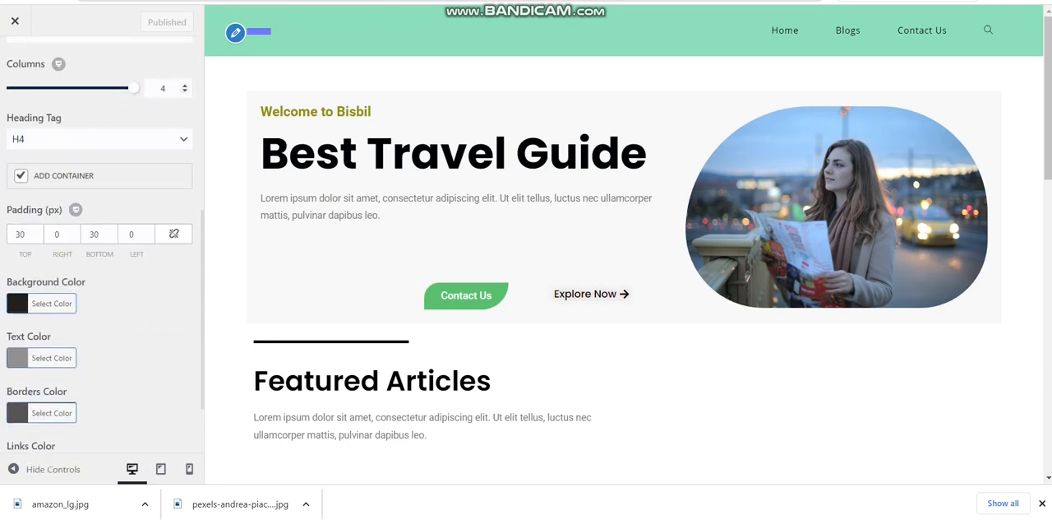
pyautogui.moveTo(174, 89); pyautogui.dragTo(161, 89)
pyautogui.write('1')
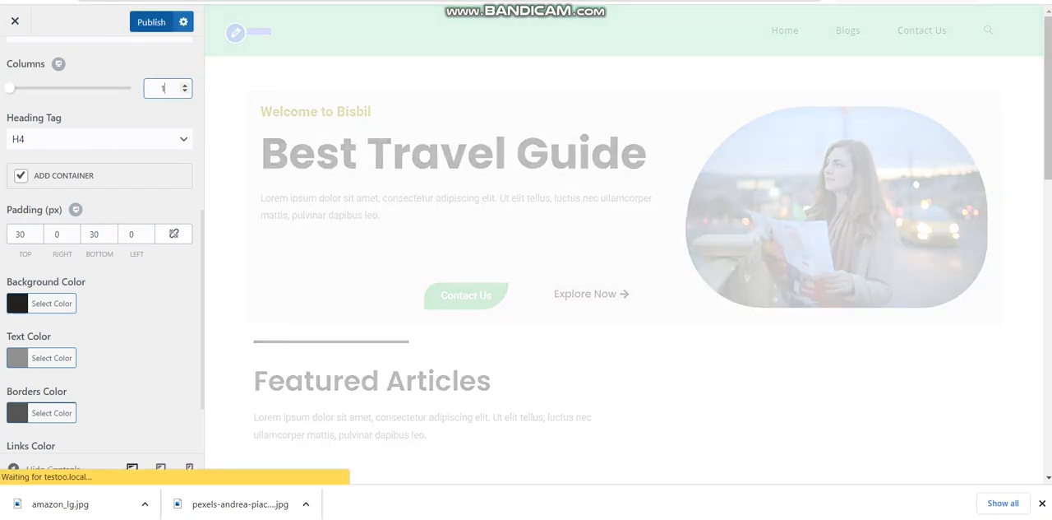
pyautogui.click(151, 22)
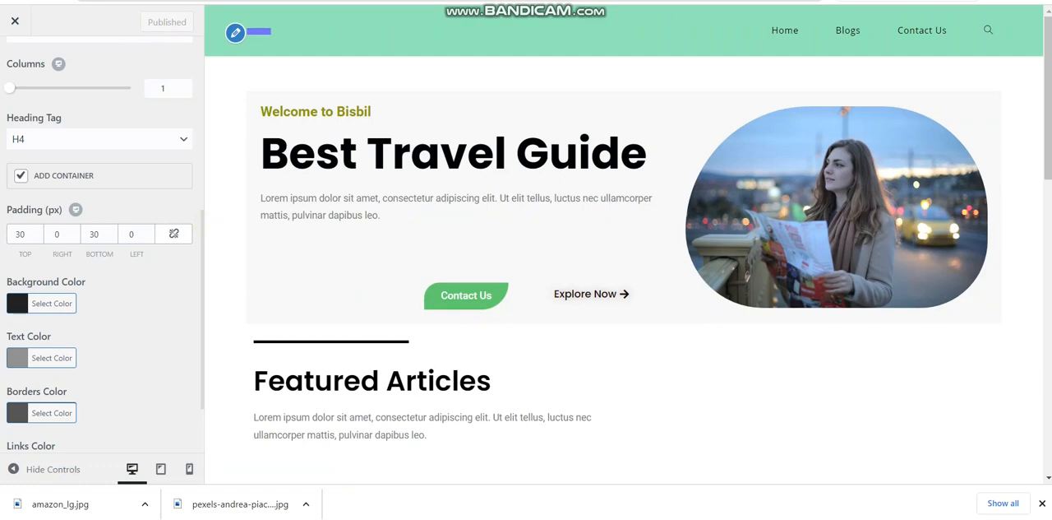
# Switch to the WordPress dashboard and open the Widgets editor, dismissing its welcome dialog
pyautogui.hotkey('ctrl', 'a')
pyautogui.hotkey('ctrl', 'Tab')
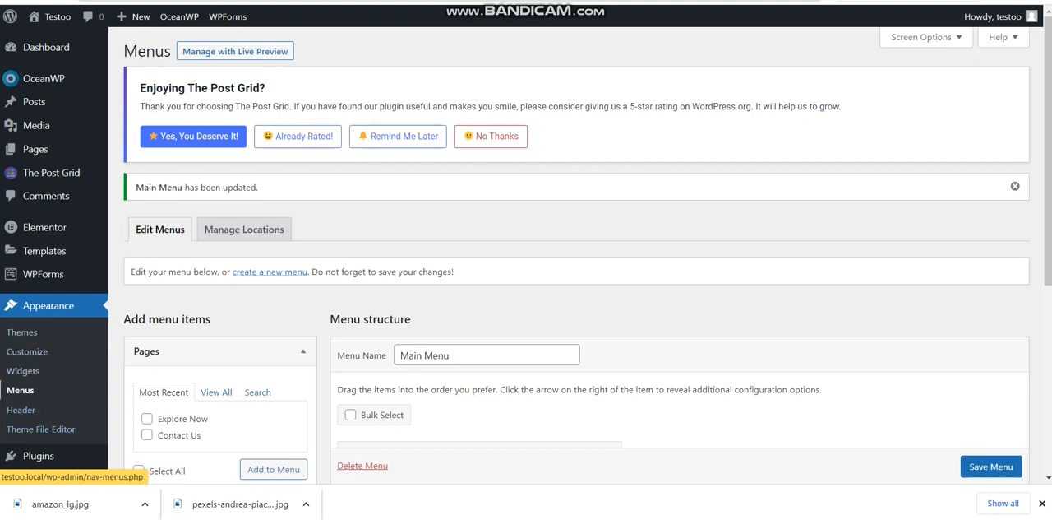
pyautogui.click(32, 389)
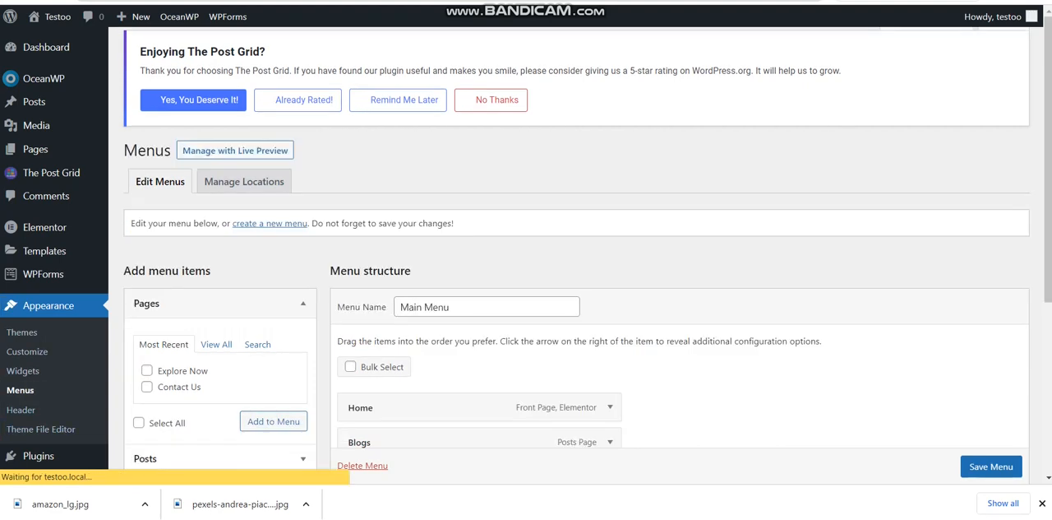
pyautogui.click(23, 371)
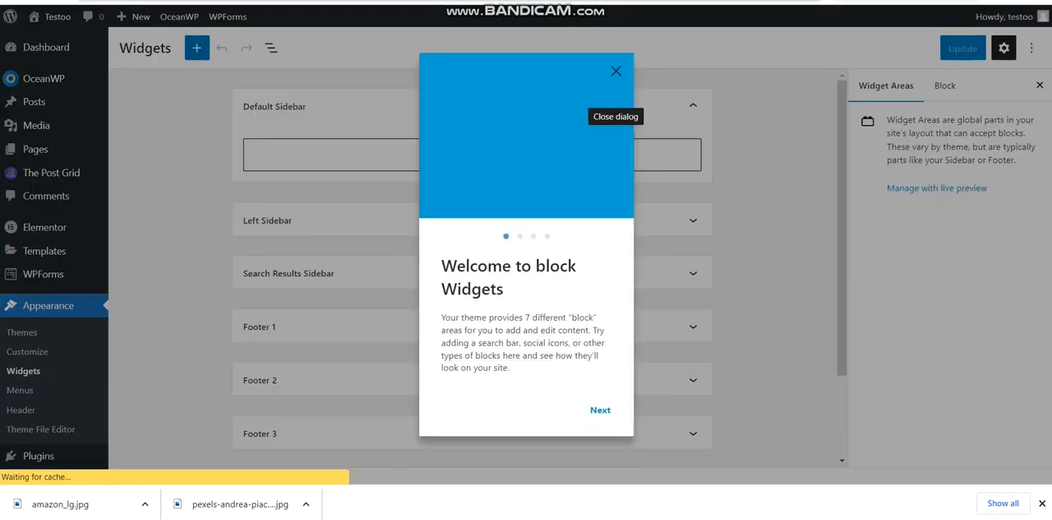
pyautogui.click(616, 71)
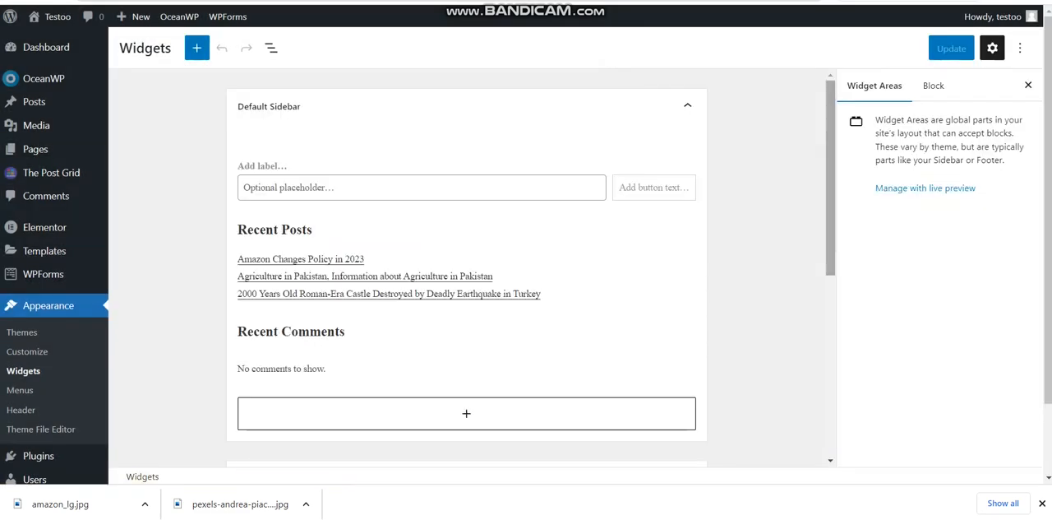
# Add an Image block to the Footer 1 widget area
pyautogui.scroll(-10, 467, 271)
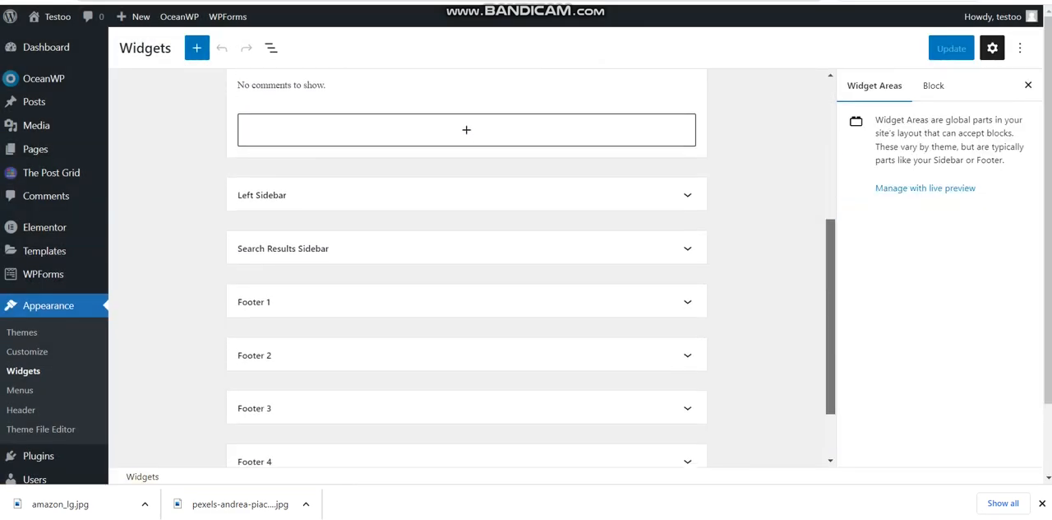
pyautogui.click(565, 216)
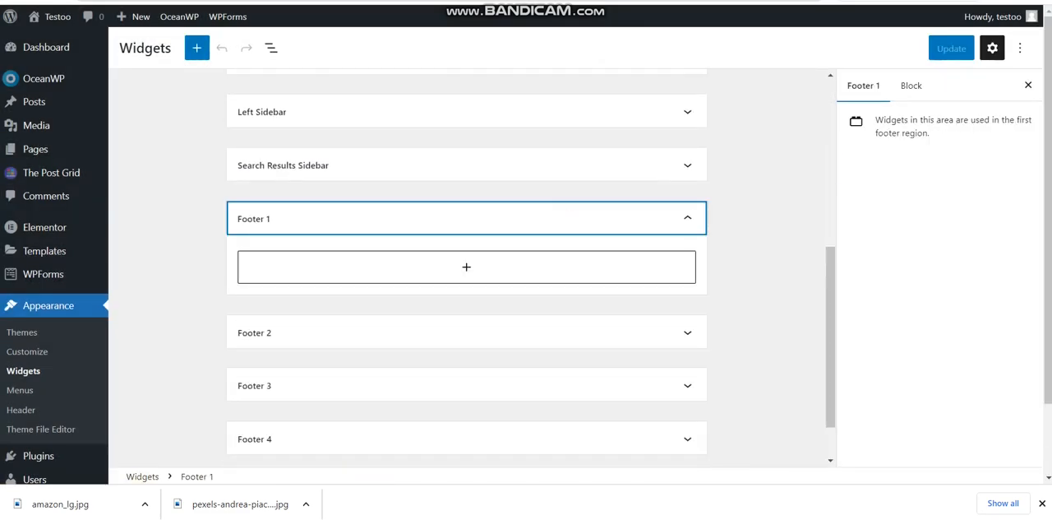
pyautogui.click(503, 267)
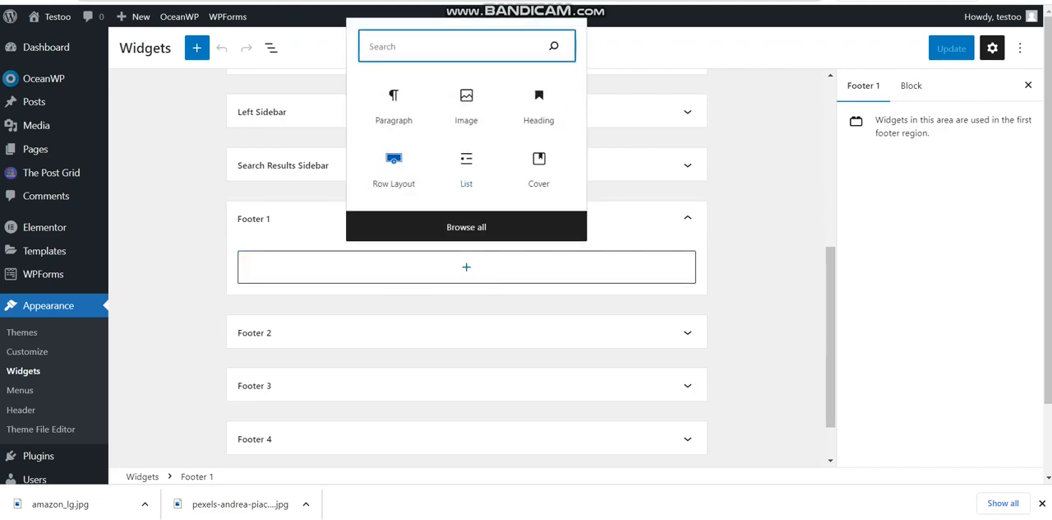
pyautogui.click(467, 103)
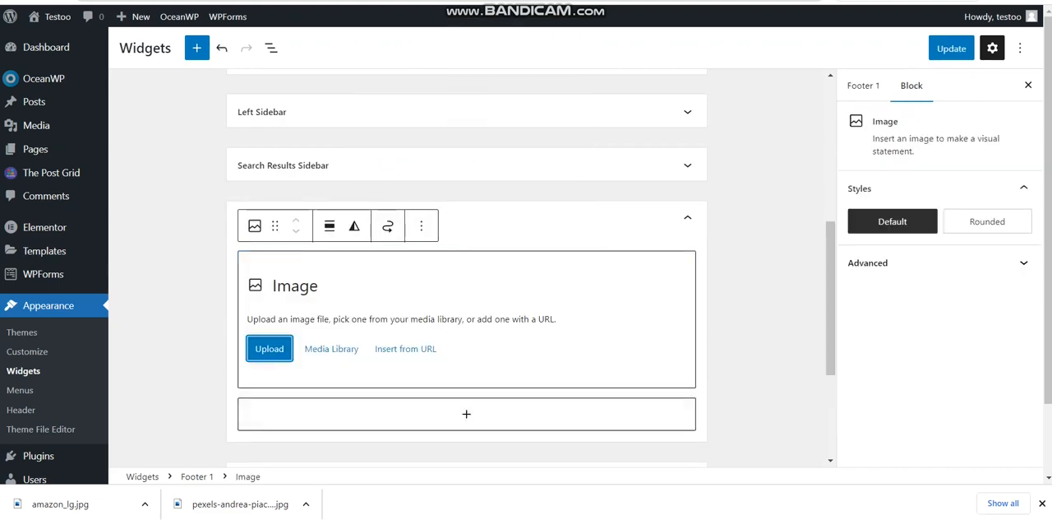
# Upload the amazon_lg picture from Downloads into the Footer 1 image block and align it to the center
pyautogui.click(265, 347)
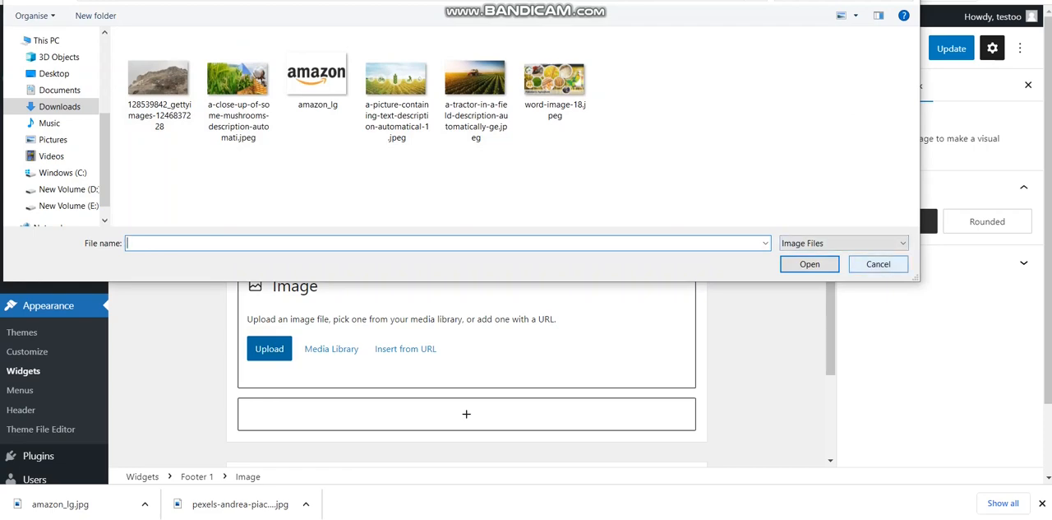
pyautogui.click(878, 263)
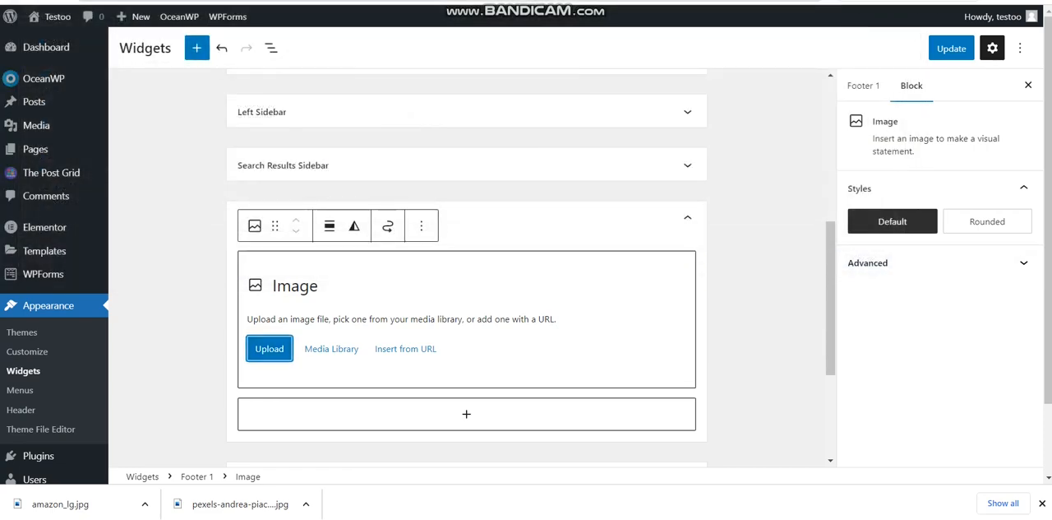
pyautogui.click(265, 347)
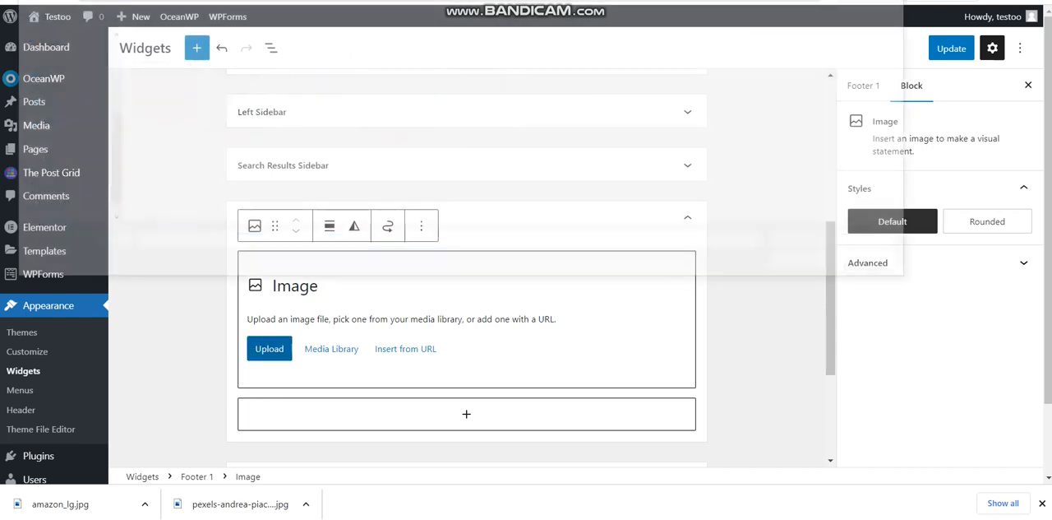
pyautogui.doubleClick(319, 82)
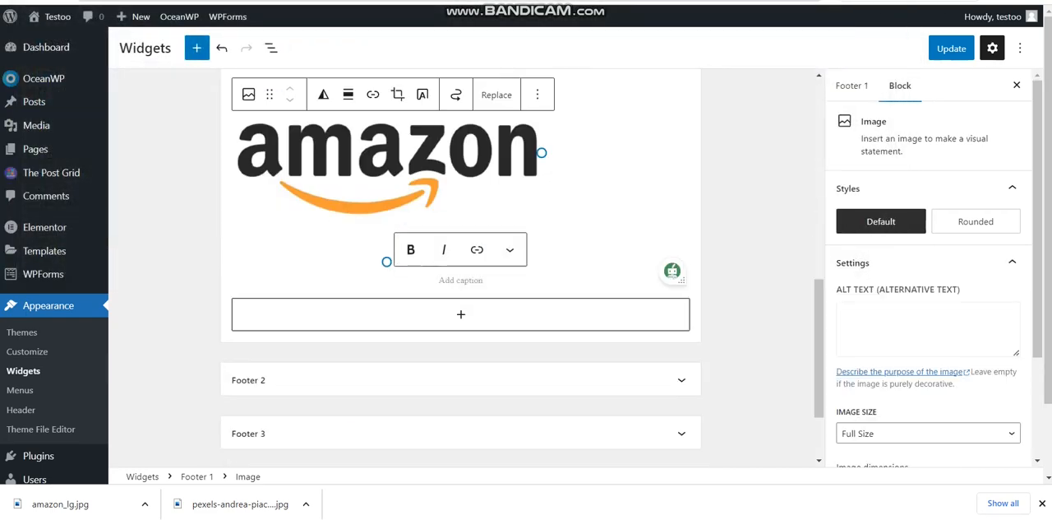
pyautogui.click(347, 95)
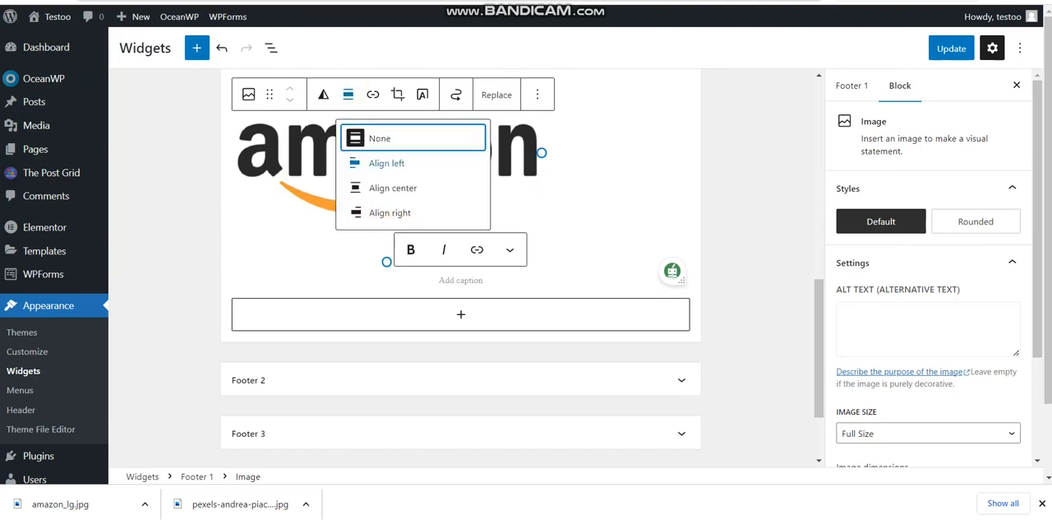
pyautogui.click(386, 187)
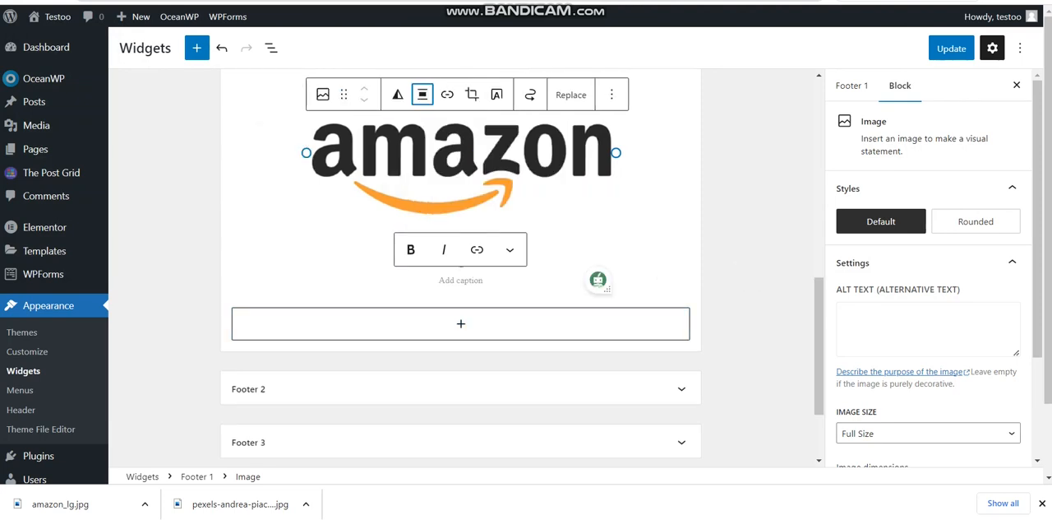
# Caption the Footer 1 image "subscribe us" and update the widgets
pyautogui.click(470, 286)
pyautogui.write('s')
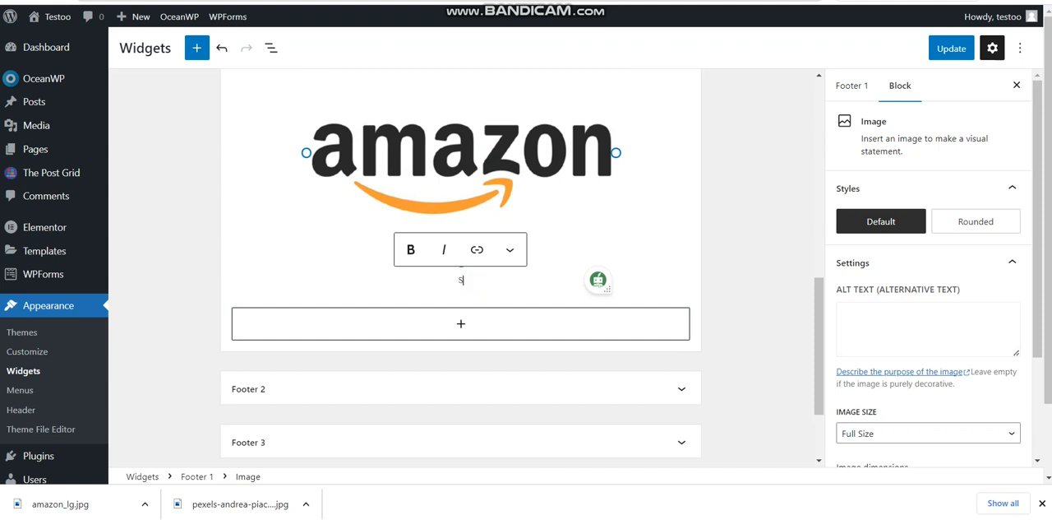
pyautogui.write('ubscribe us')
pyautogui.click(952, 49)
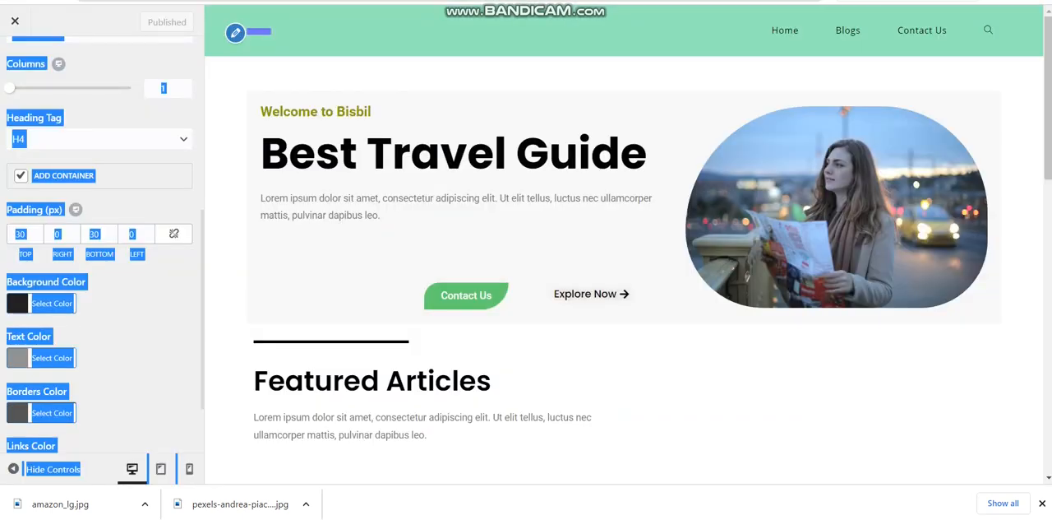
# Close the theme customizer and examine the Footer 1 image, caption and copyright line on the live home page
pyautogui.click(140, 117)
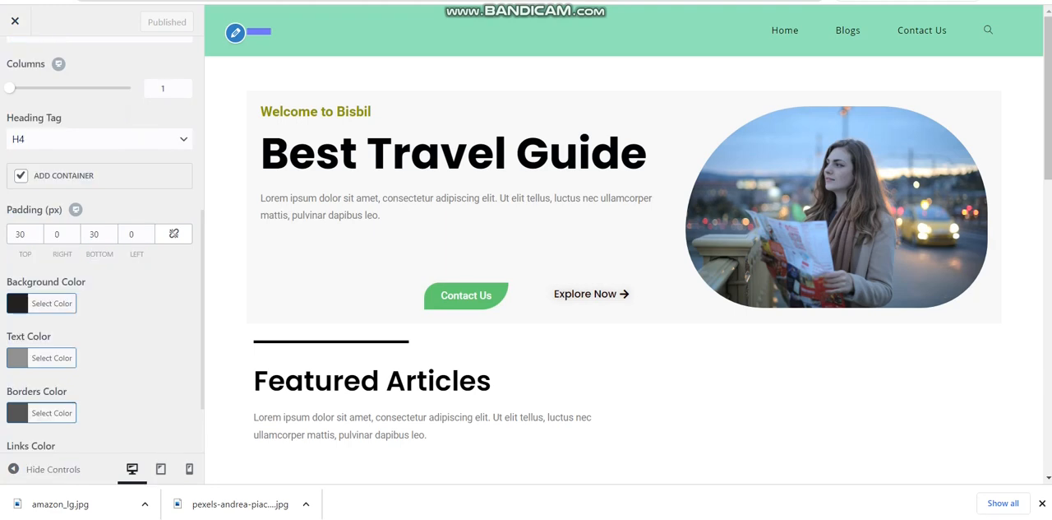
pyautogui.click(14, 26)
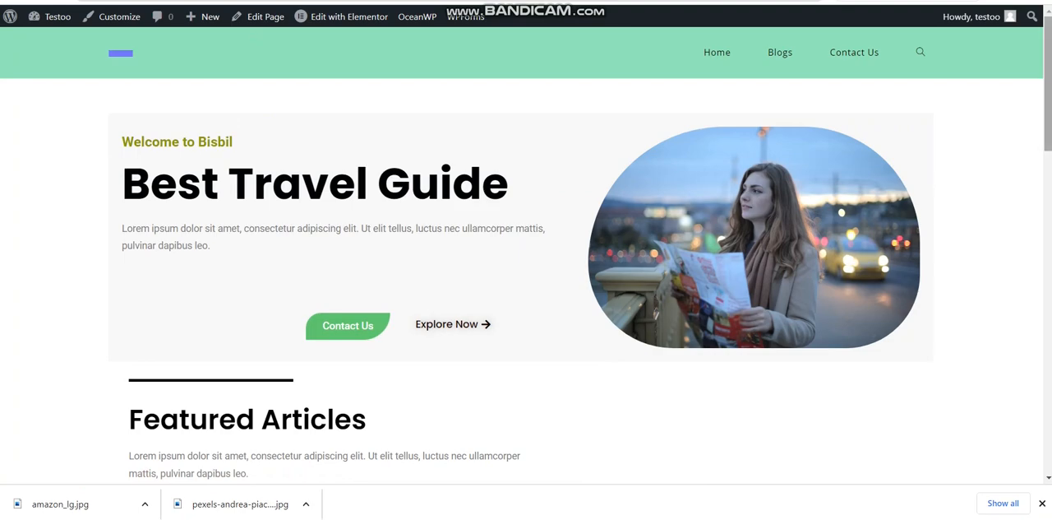
pyautogui.scroll(-12, 527, 247)
pyautogui.scroll(-1, 526, 247)
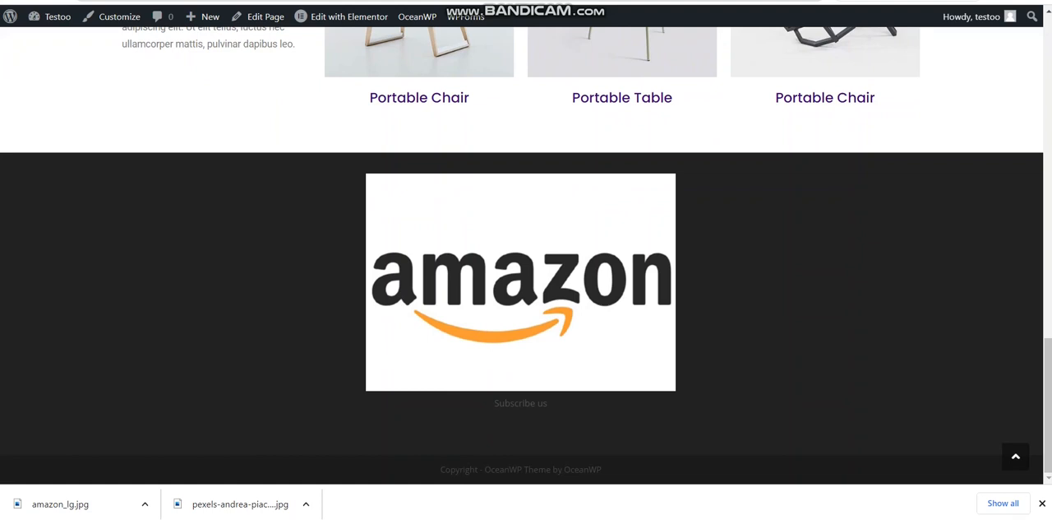
pyautogui.moveTo(618, 470); pyautogui.dragTo(440, 470)
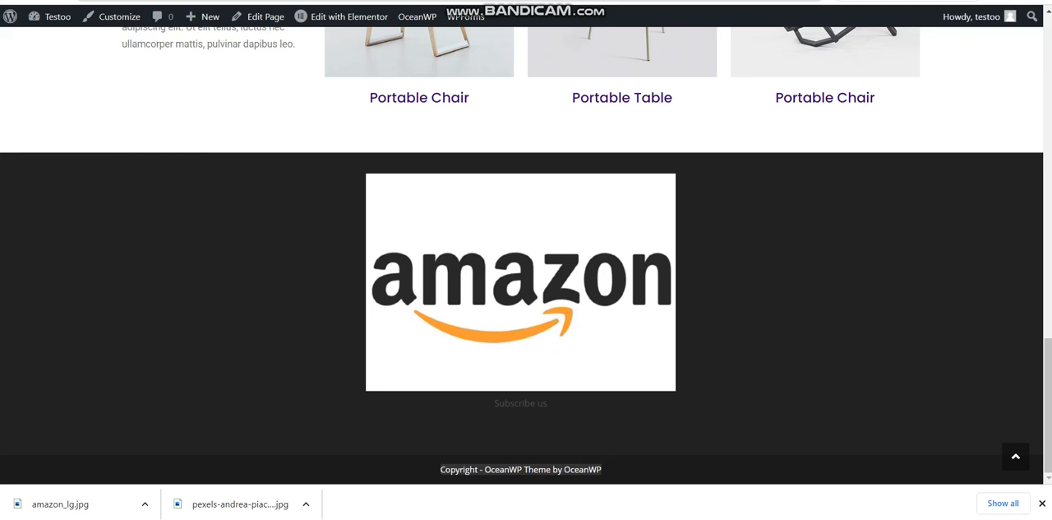
pyautogui.scroll(5, 1045, 218)
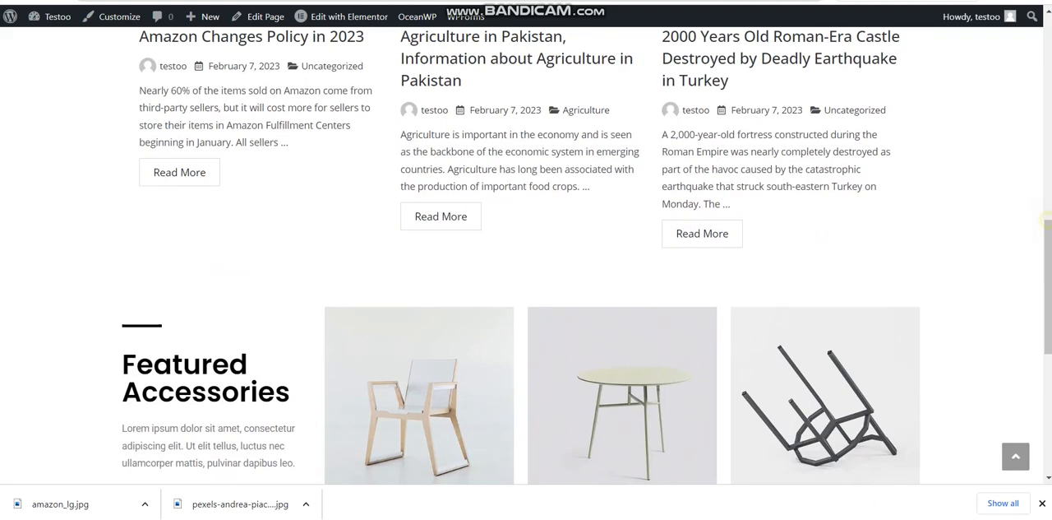
pyautogui.scroll(10, 1045, 219)
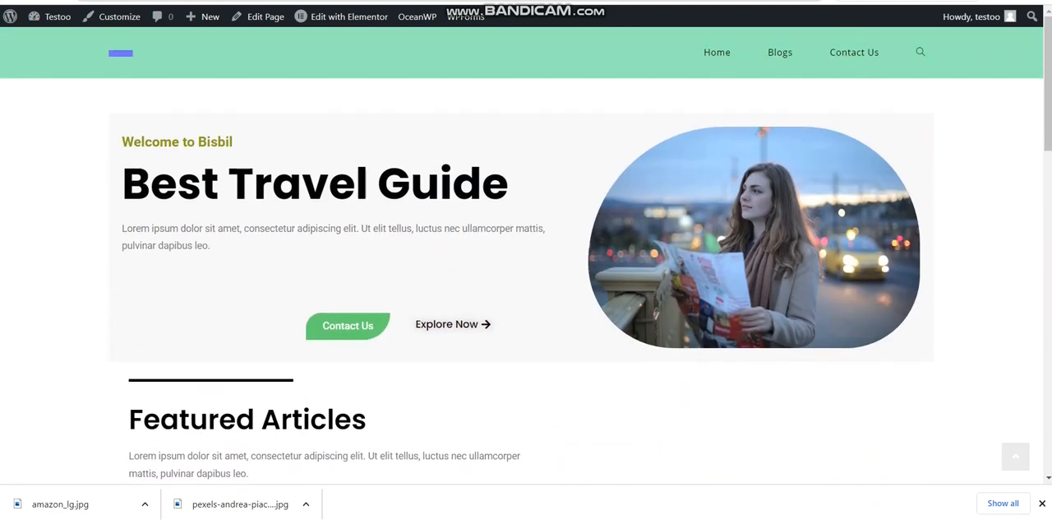
# Search the site for "aGRICULTURE" from the header and review the results page down to its footer
pyautogui.click(920, 52)
pyautogui.write('aGRIC')
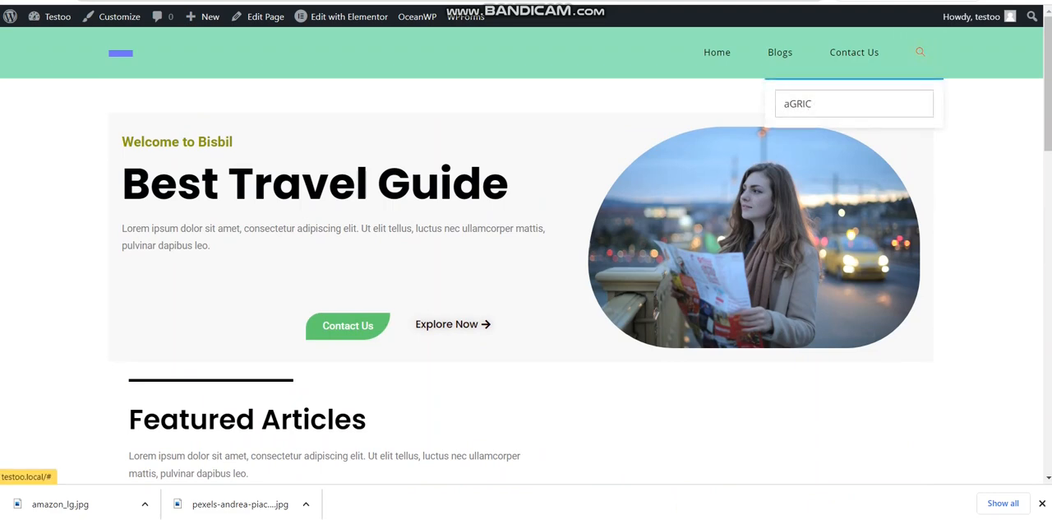
pyautogui.write('ULTURE')
pyautogui.press('Return')
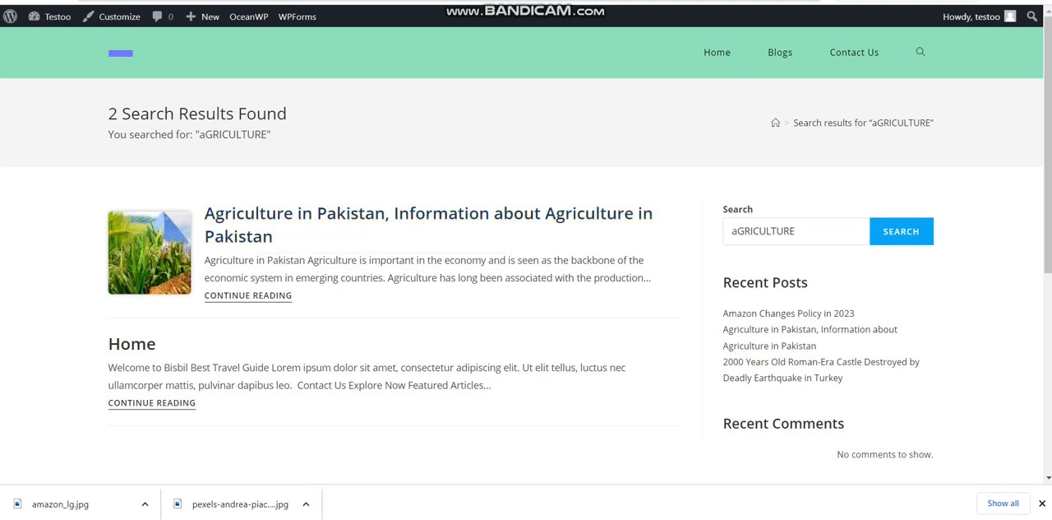
pyautogui.scroll(-3, 526, 255)
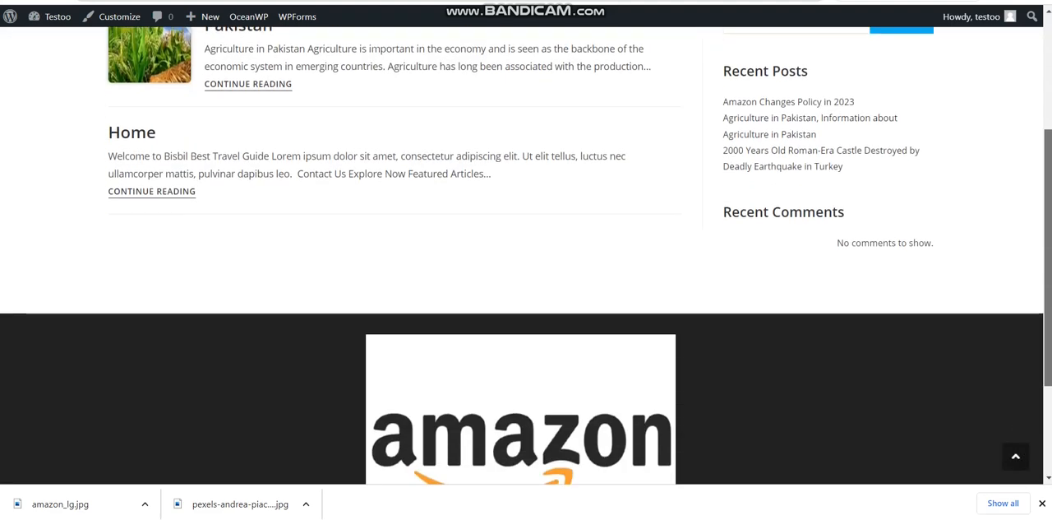
pyautogui.scroll(-2, 527, 256)
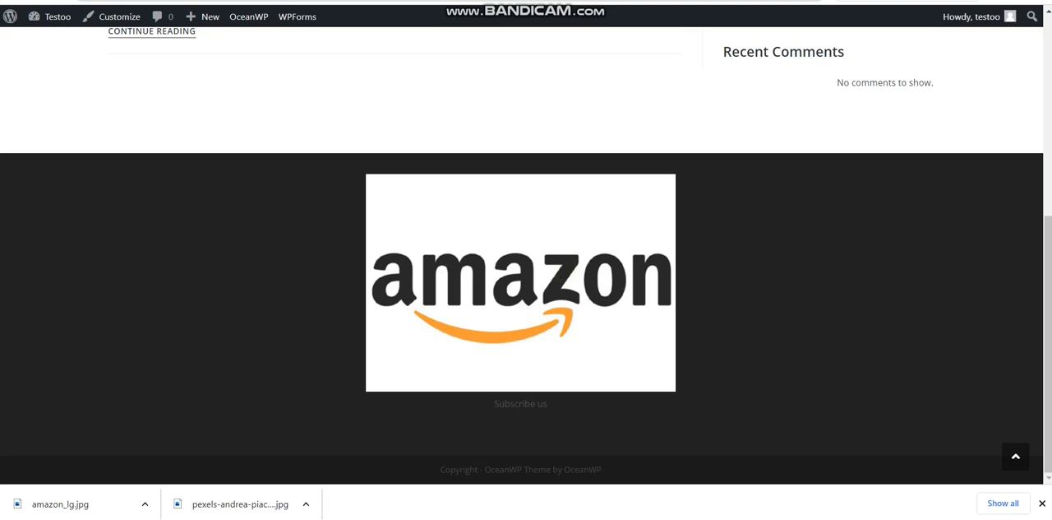
# Return to the Widgets editor, add a Social Icons block below the Footer 1 image and open its icon chooser
pyautogui.hotkey('ctrl', 'shift', 'Tab')
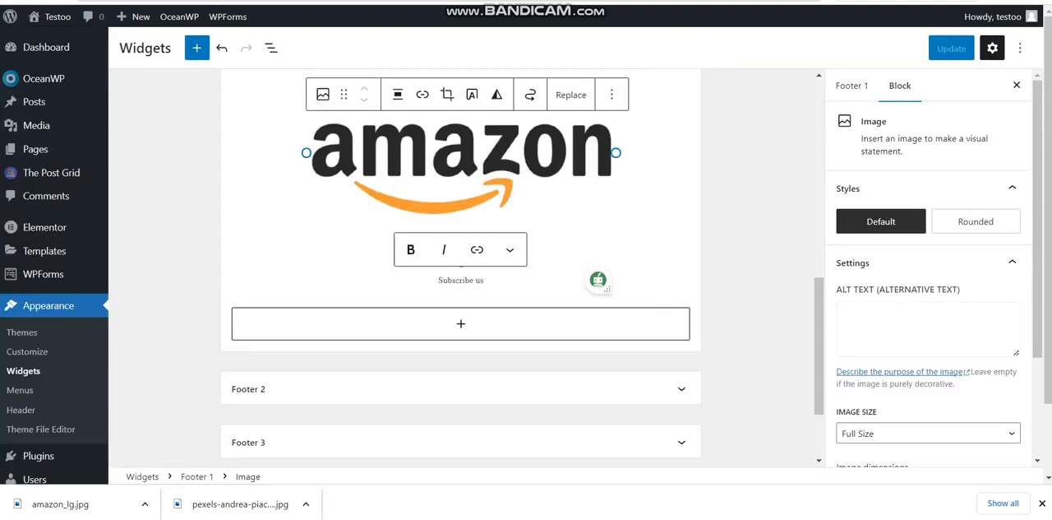
pyautogui.click(606, 286)
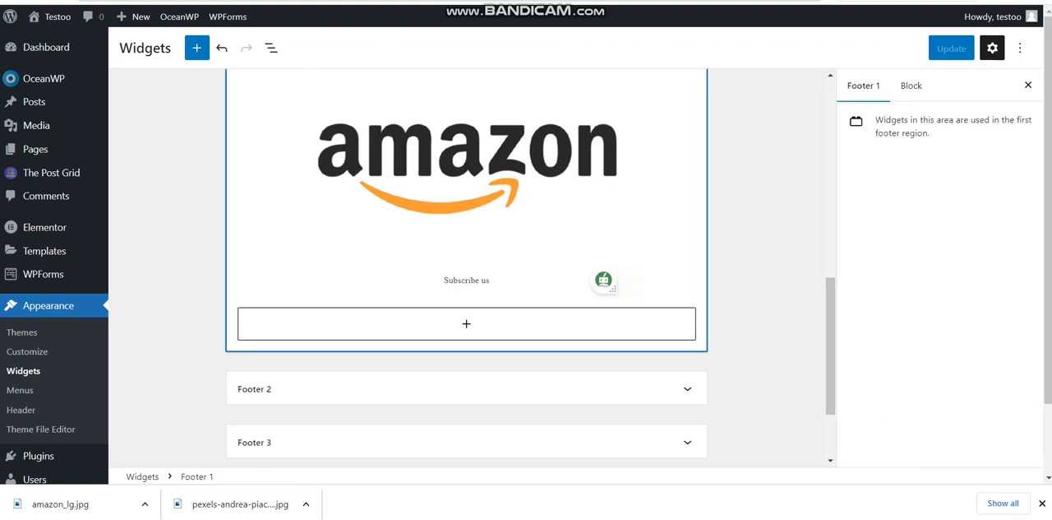
pyautogui.click(564, 322)
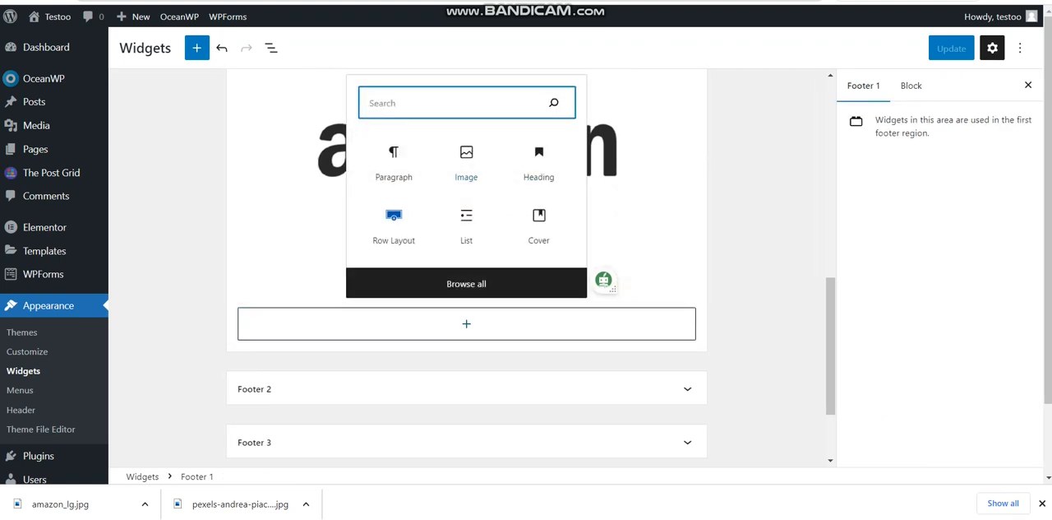
pyautogui.write('s')
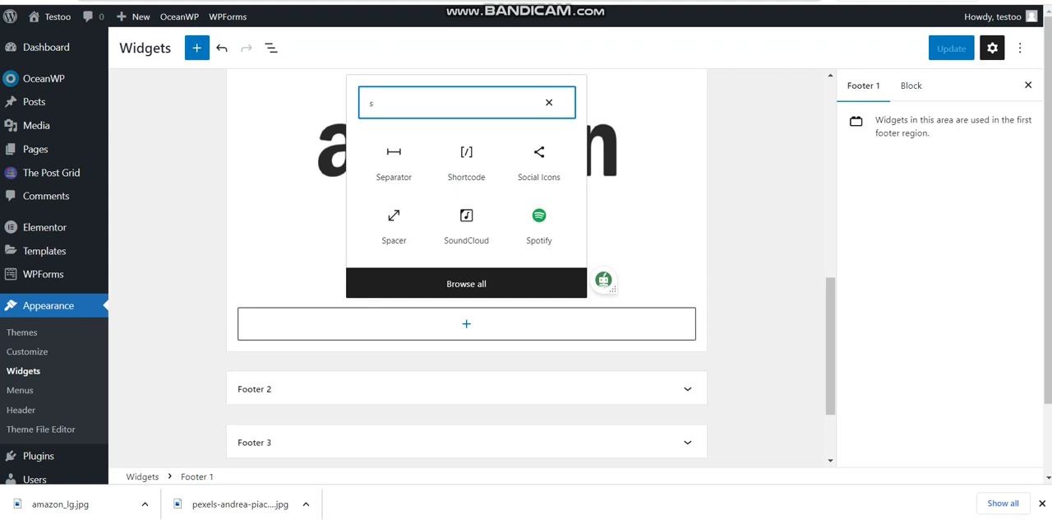
pyautogui.click(539, 163)
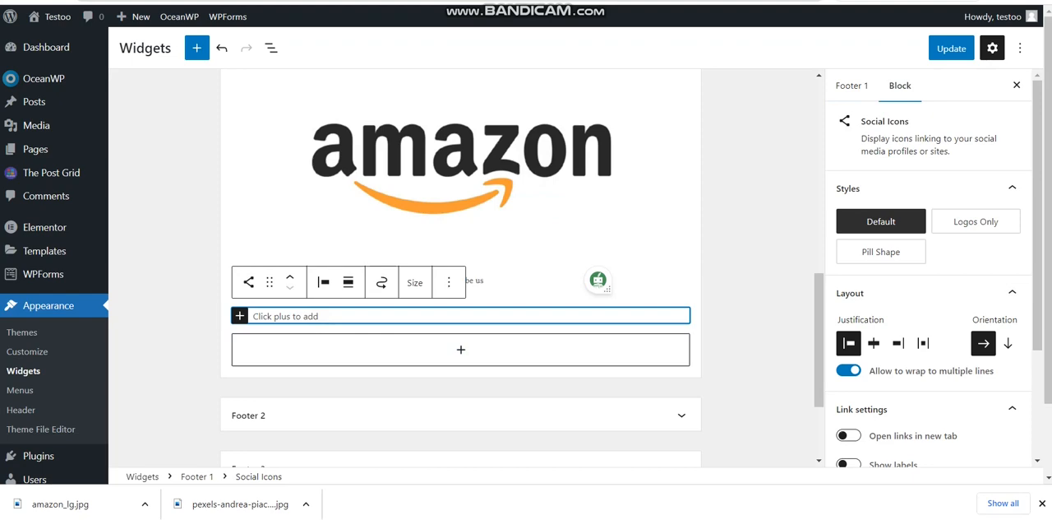
pyautogui.click(239, 316)
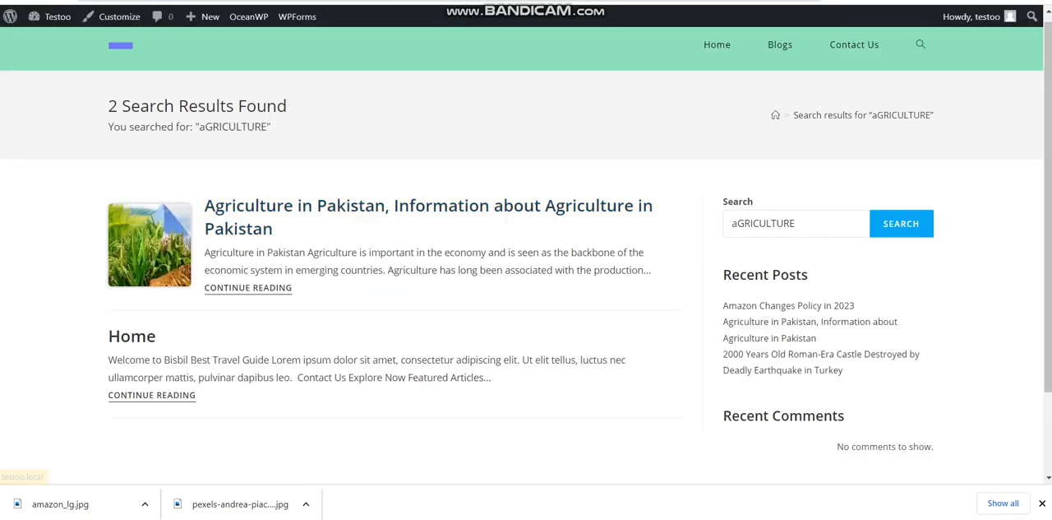
# Go back to the site's Home page and review its sections, including the My Blogs posts and Featured Accessories
pyautogui.click(717, 45)
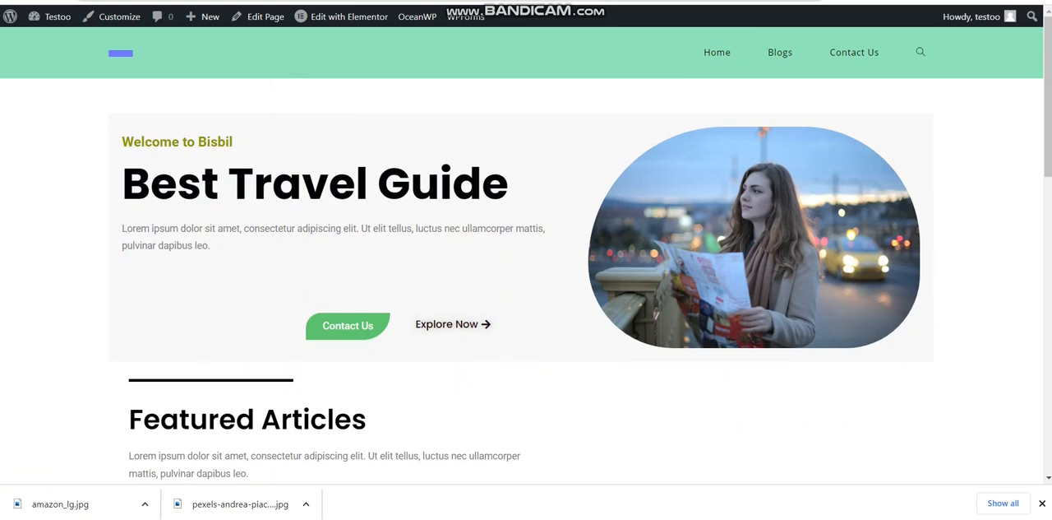
pyautogui.moveTo(1050, 154); pyautogui.dragTo(1050, 282)
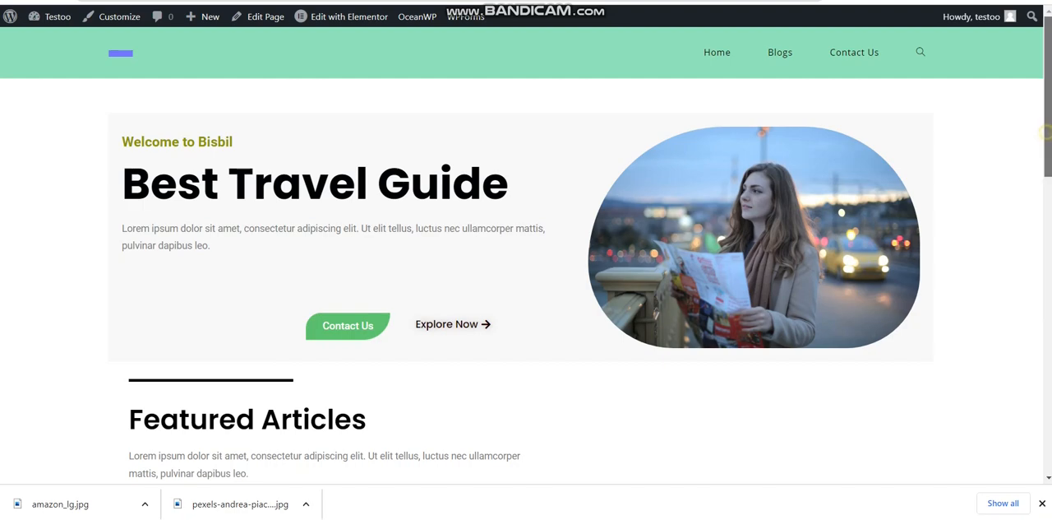
pyautogui.scroll(-1, 1048, 123)
pyautogui.scroll(-10, 527, 255)
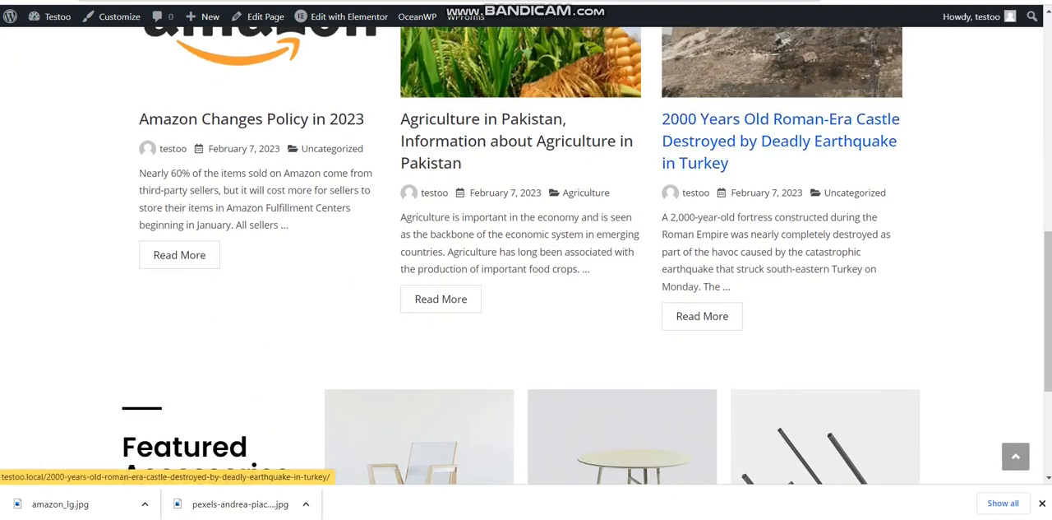
pyautogui.scroll(-4, 1048, 312)
pyautogui.scroll(8, 527, 254)
pyautogui.scroll(-8, 526, 255)
pyautogui.scroll(7, 527, 255)
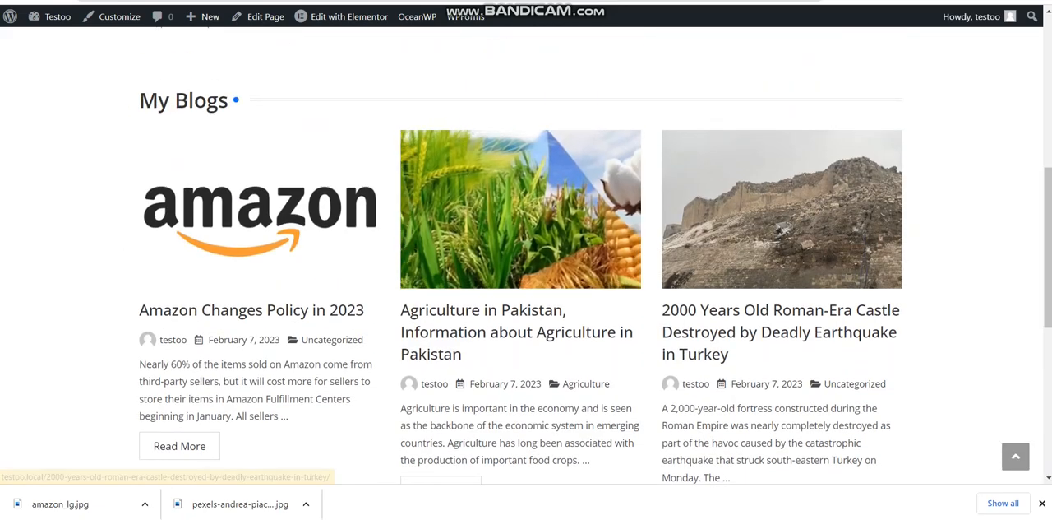
pyautogui.scroll(5, 526, 255)
pyautogui.moveTo(1048, 107)
pyautogui.mouseDown()
pyautogui.moveTo(1049, 95)
pyautogui.moveTo(1049, 391)
pyautogui.moveTo(1048, 93)
pyautogui.mouseUp()
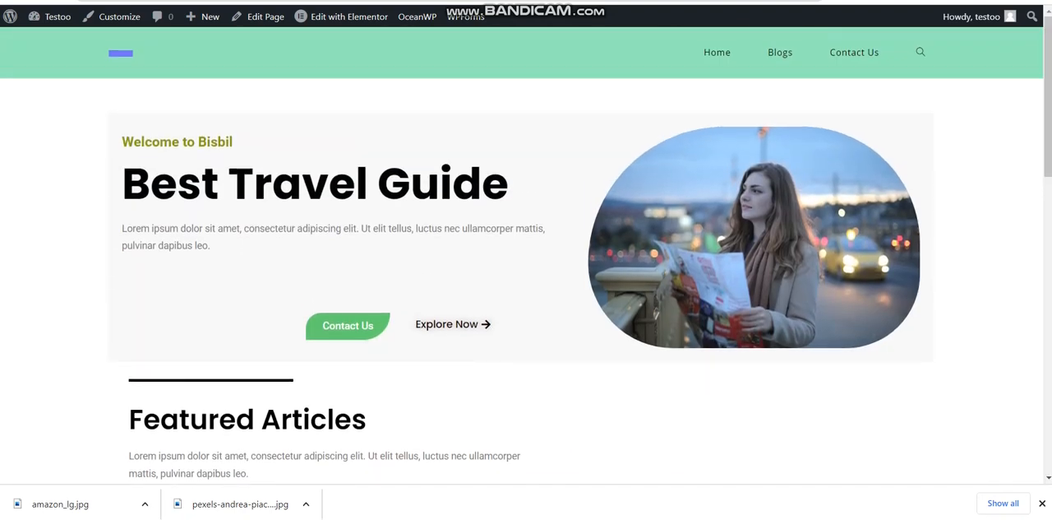